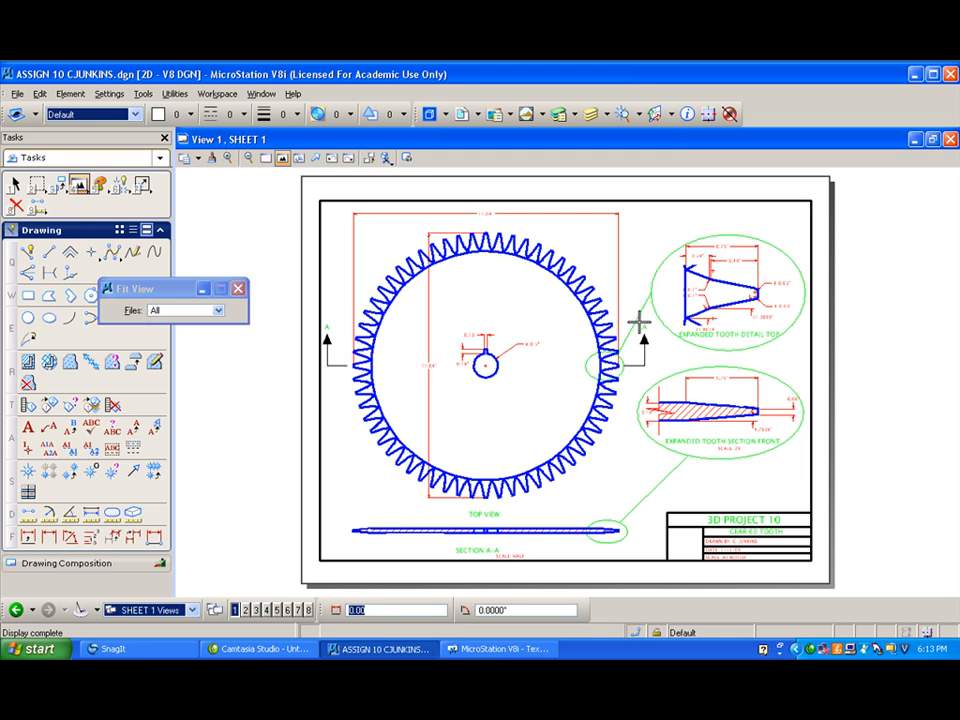
- Save the gear drawing as a new DGN file with the assignment number in the file name changed to 11
scroll(661, 301, "up", 2)
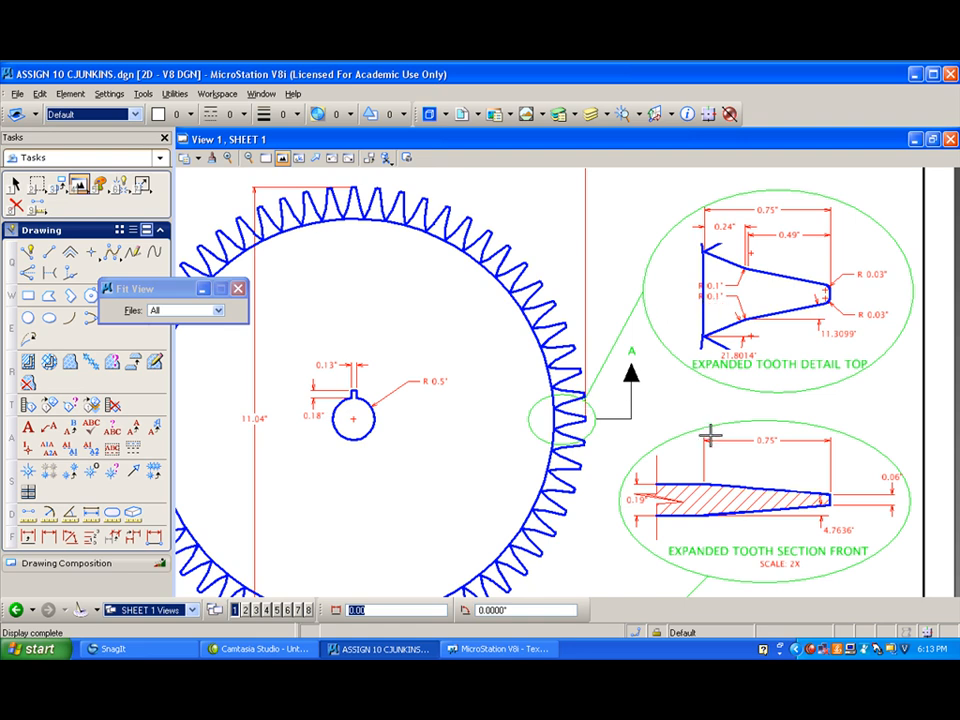
scroll(668, 422, "down", 3)
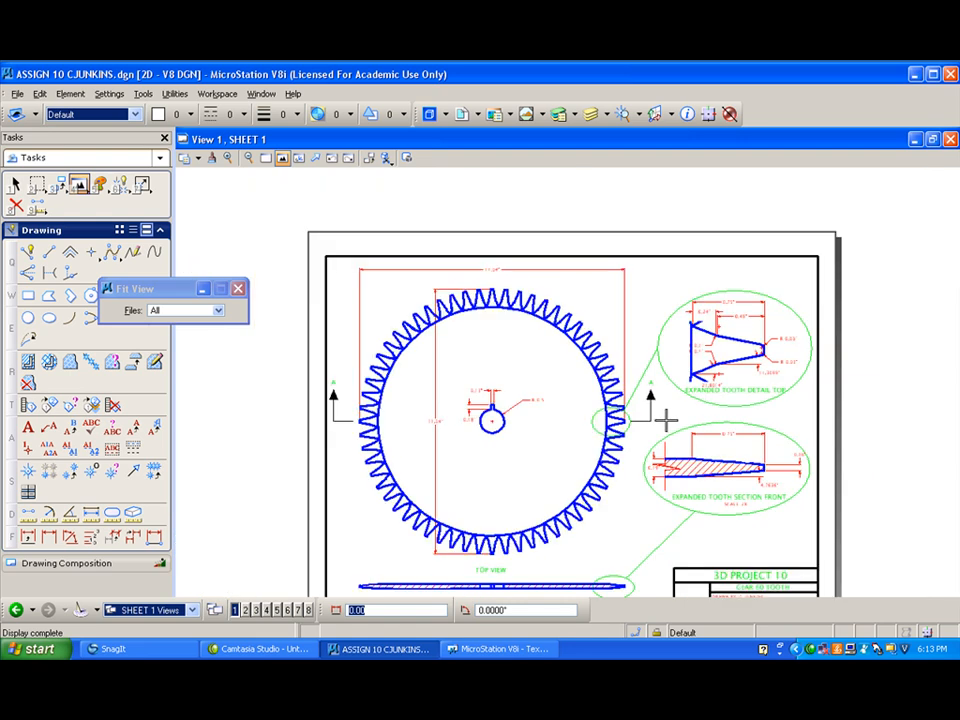
scroll(665, 422, "down", 2)
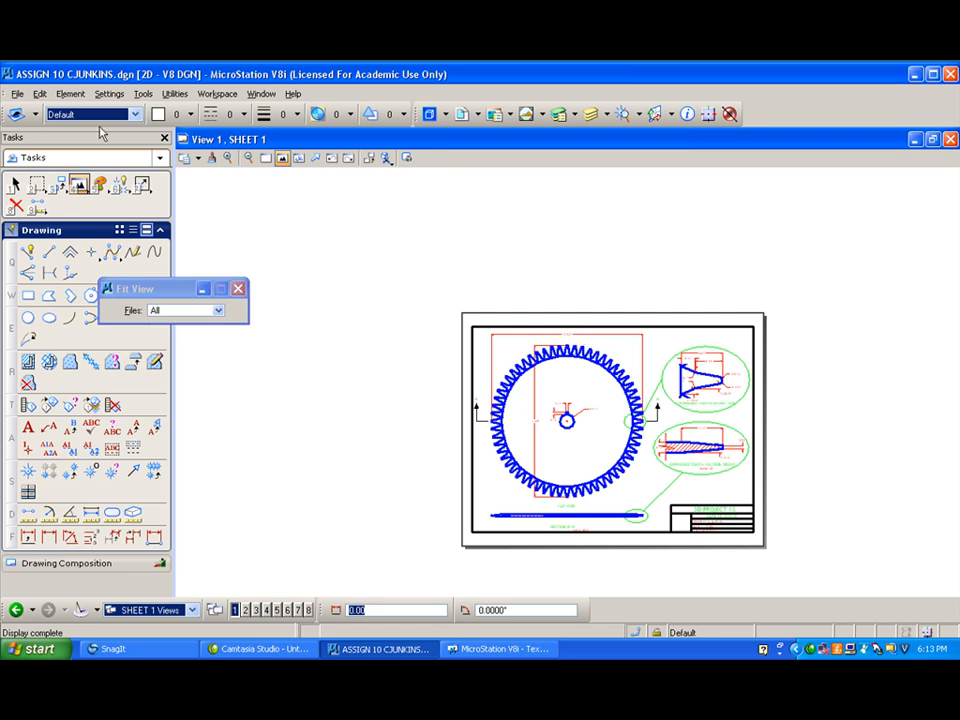
left_click(17, 95)
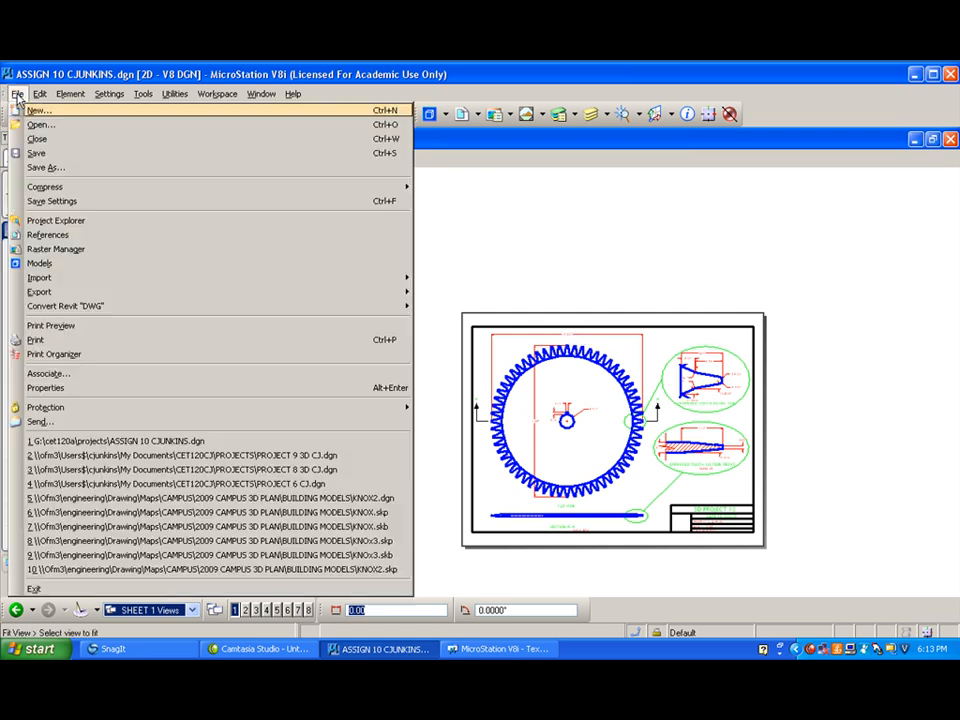
left_click(40, 170)
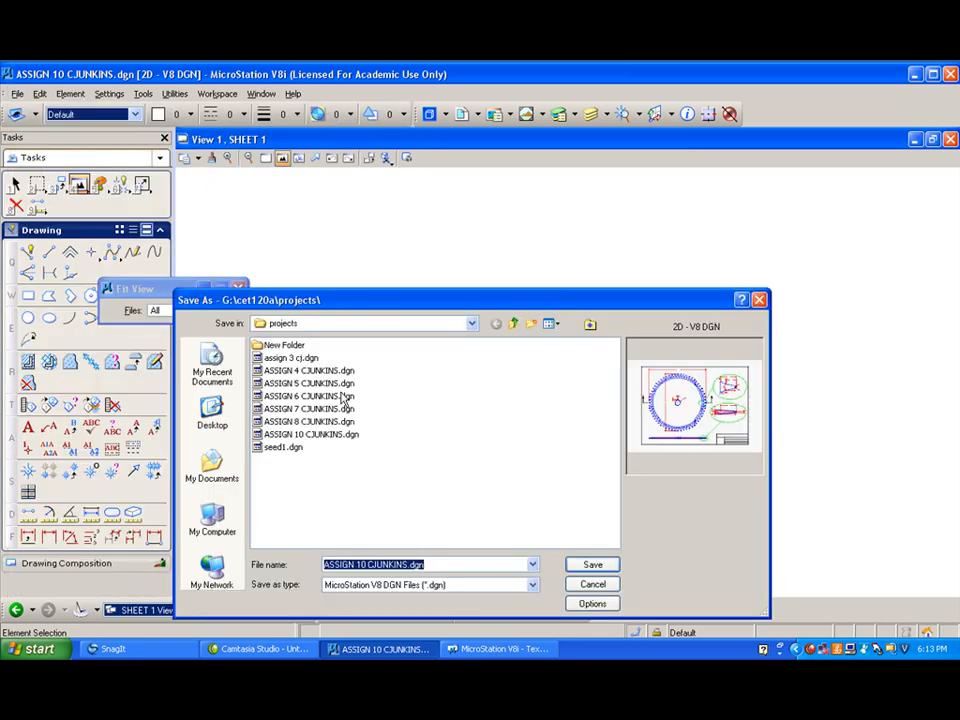
left_click(363, 565)
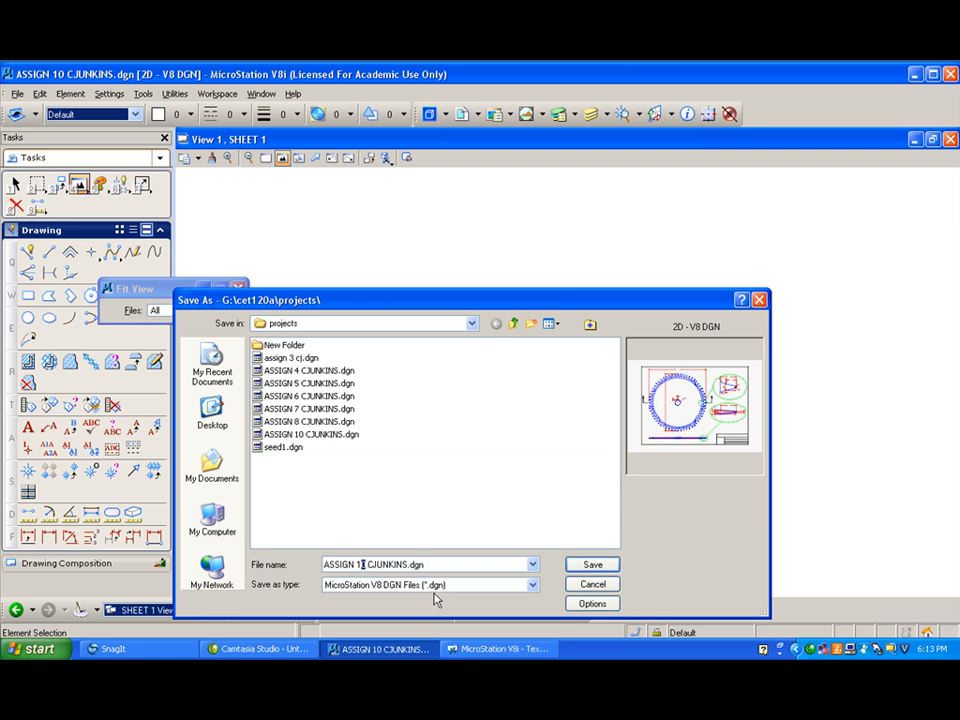
type("1")
left_click(594, 565)
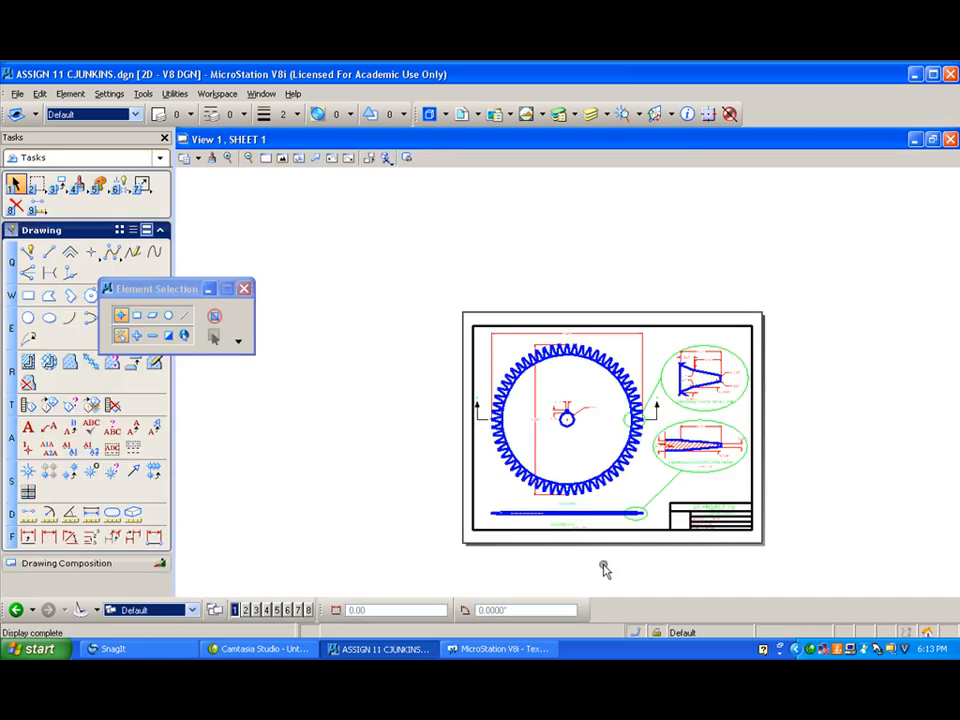
- Switch to the 3d model views and fit the whole gear in the view
left_click(191, 610)
left_click(178, 555)
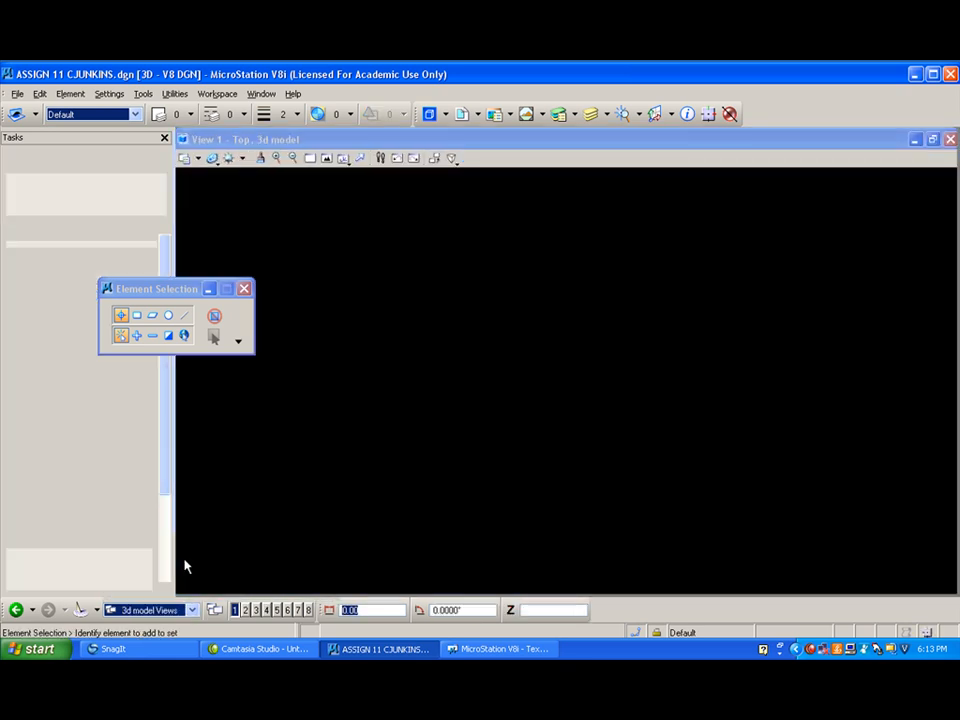
left_click(327, 158)
scroll(476, 285, "down", 4)
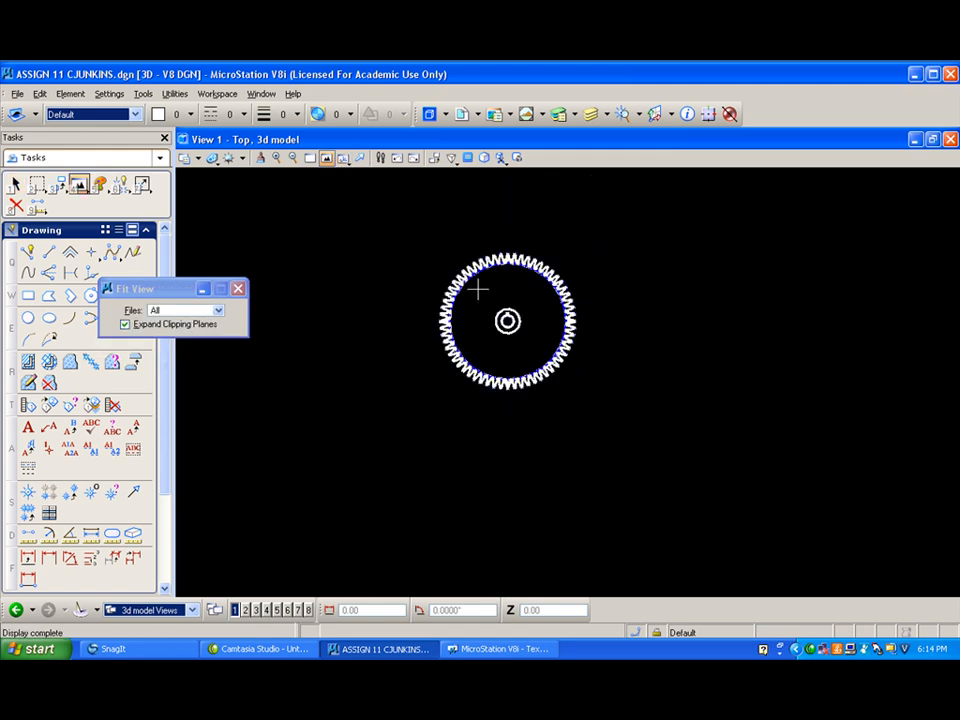
- Turn on all levels of the 3d model for both View Display and Global Display
left_click(592, 114)
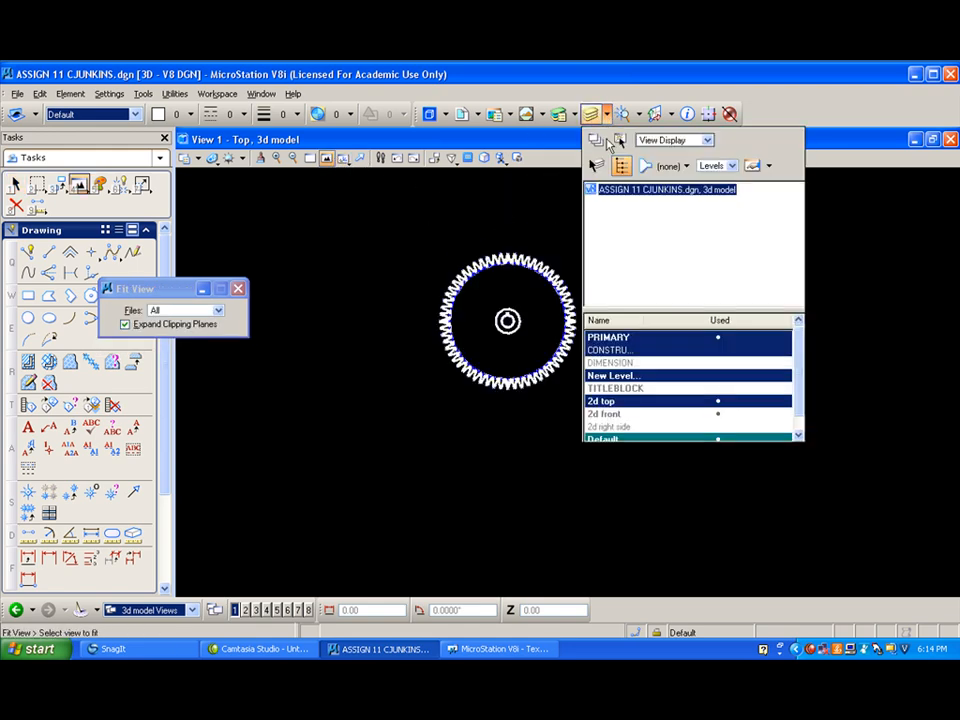
right_click(667, 333)
left_click(688, 387)
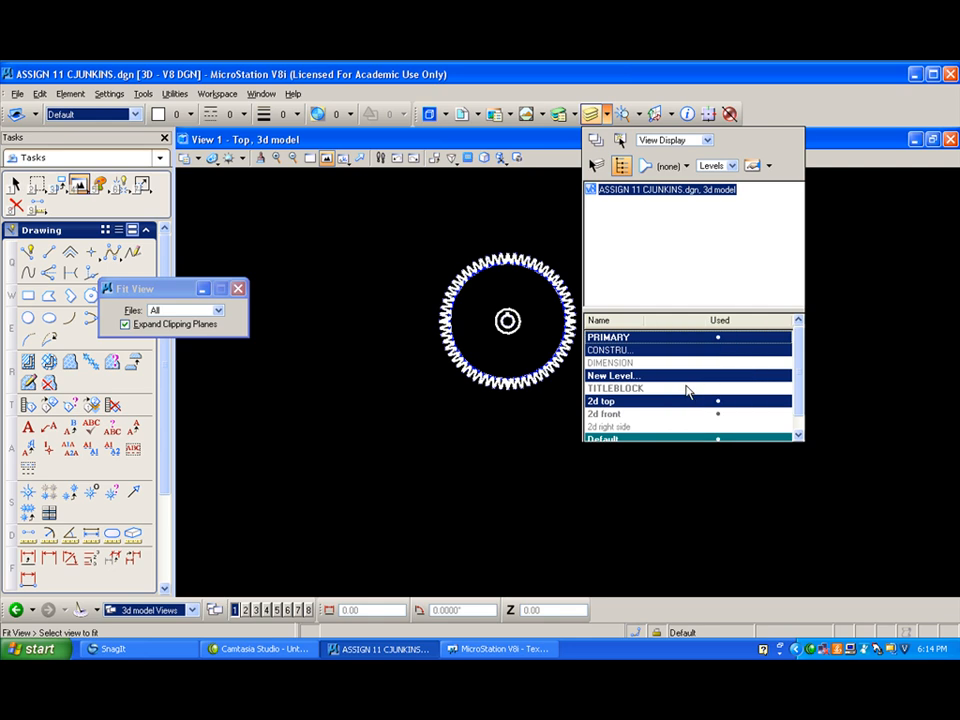
left_click(706, 140)
left_click(695, 152)
right_click(676, 332)
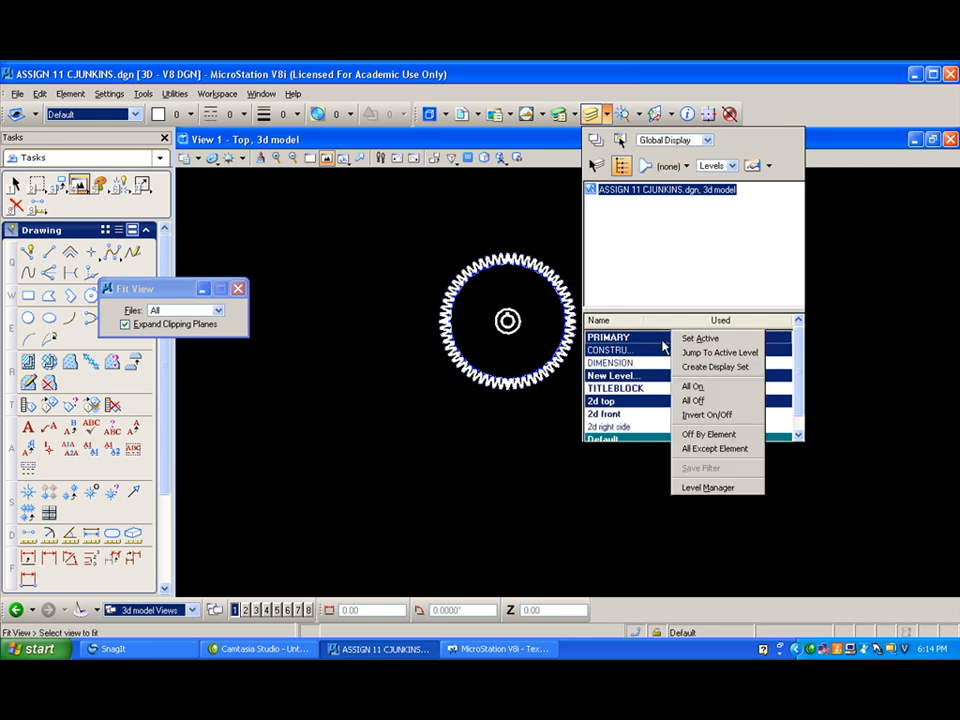
left_click(689, 386)
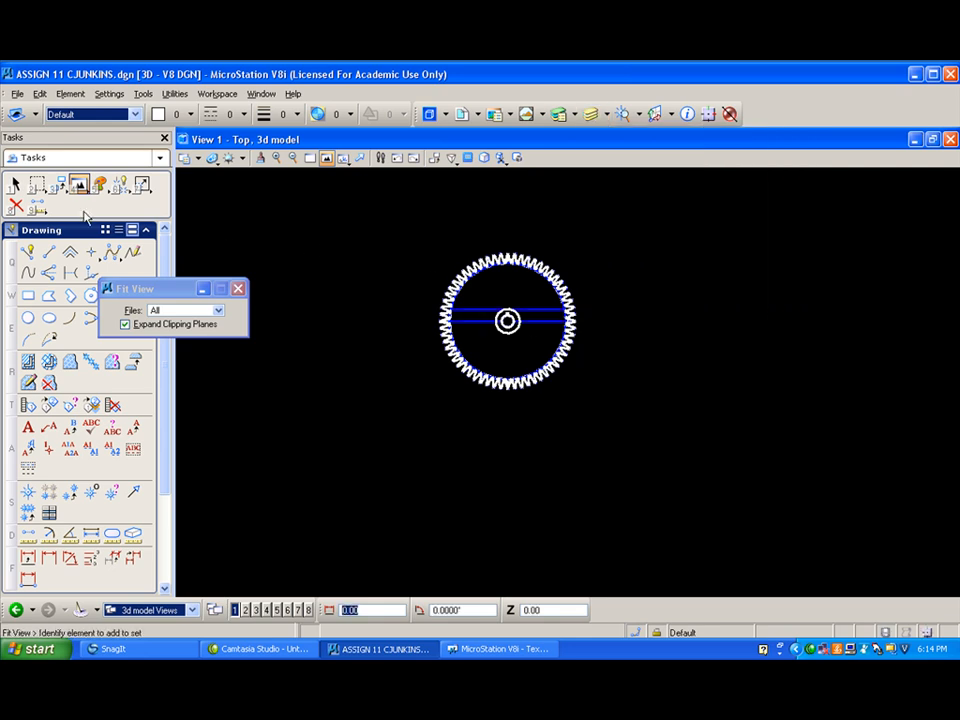
- Select all the gear geometry in the 3d model and delete it
left_click(14, 184)
left_click_drag(368, 200, 831, 454)
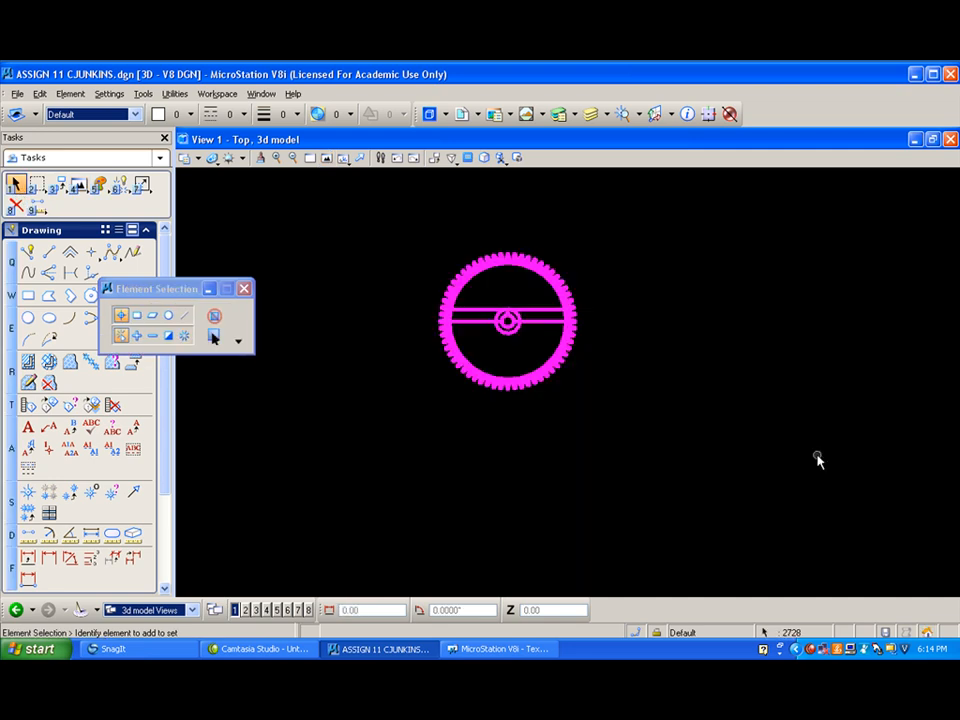
key("Delete")
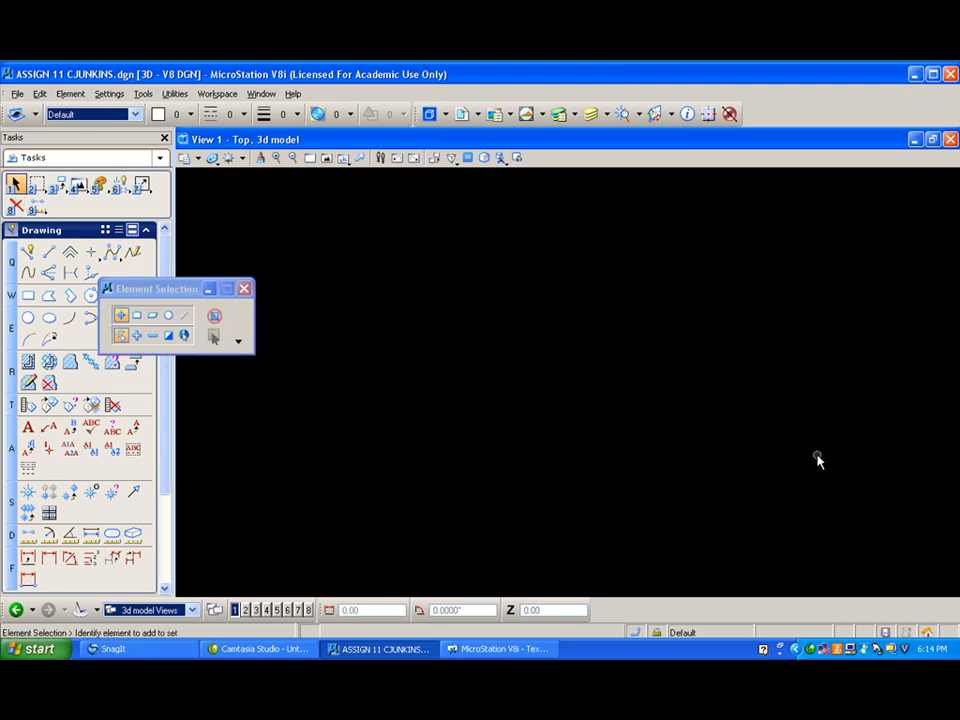
- Switch to the SHEET 1 views and delete the horizontal gear dimension, hub dimensions, section arrows and both expanded tooth details
left_click(190, 610)
left_click(150, 593)
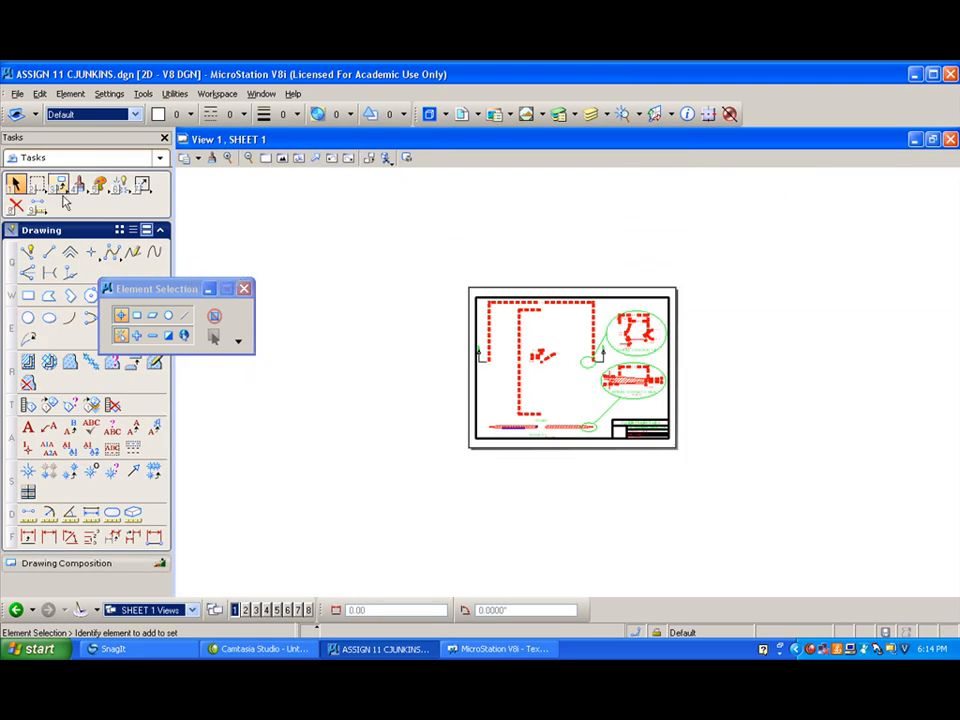
left_click(17, 184)
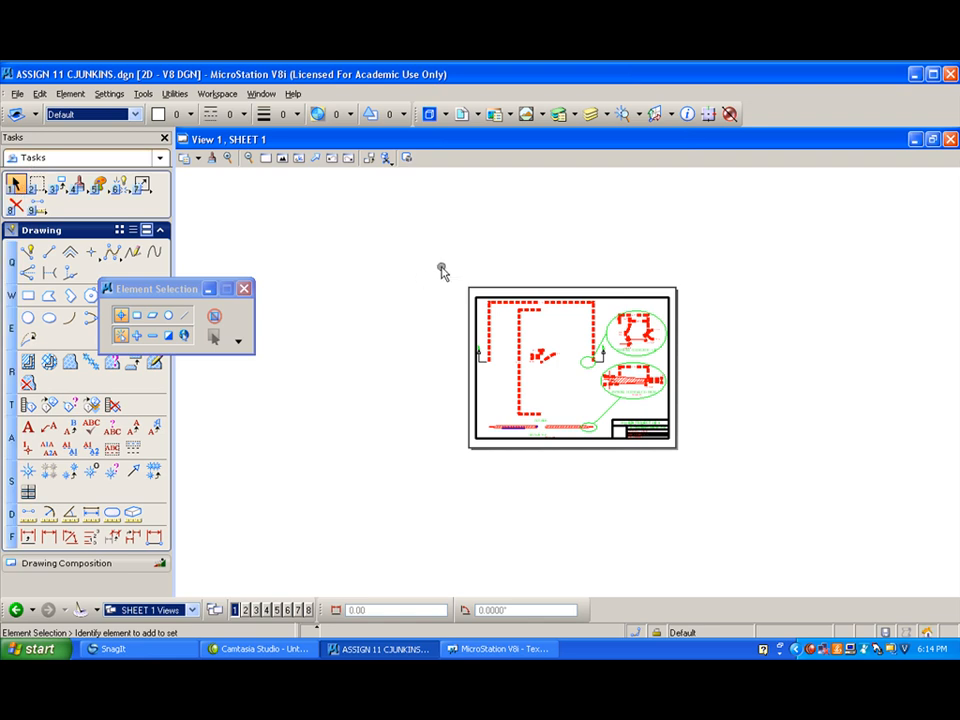
left_click_drag(439, 268, 729, 410)
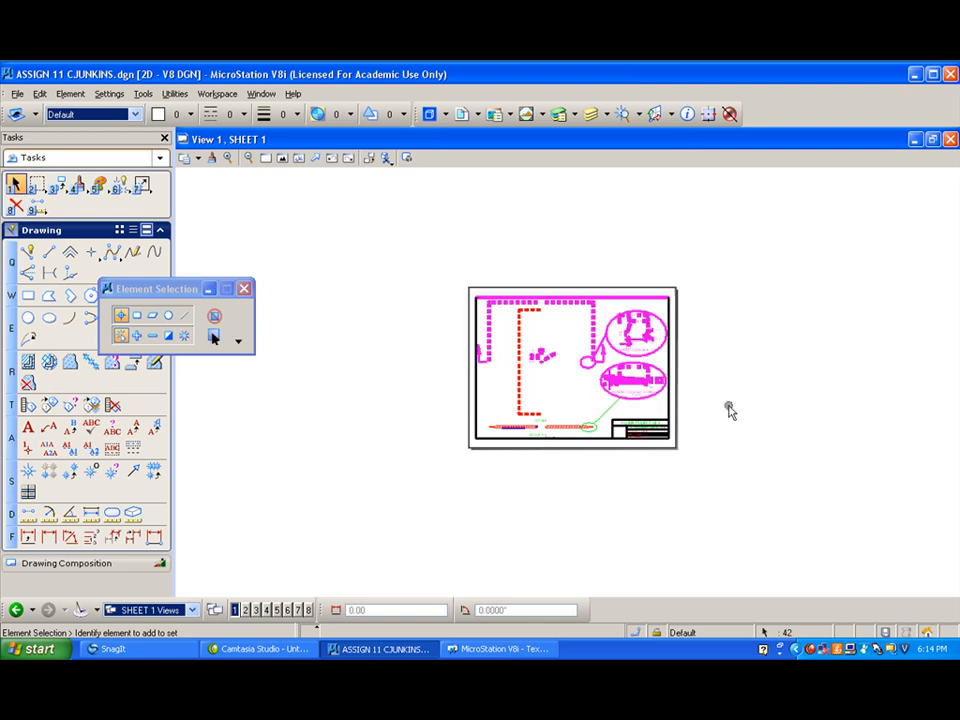
key("Delete")
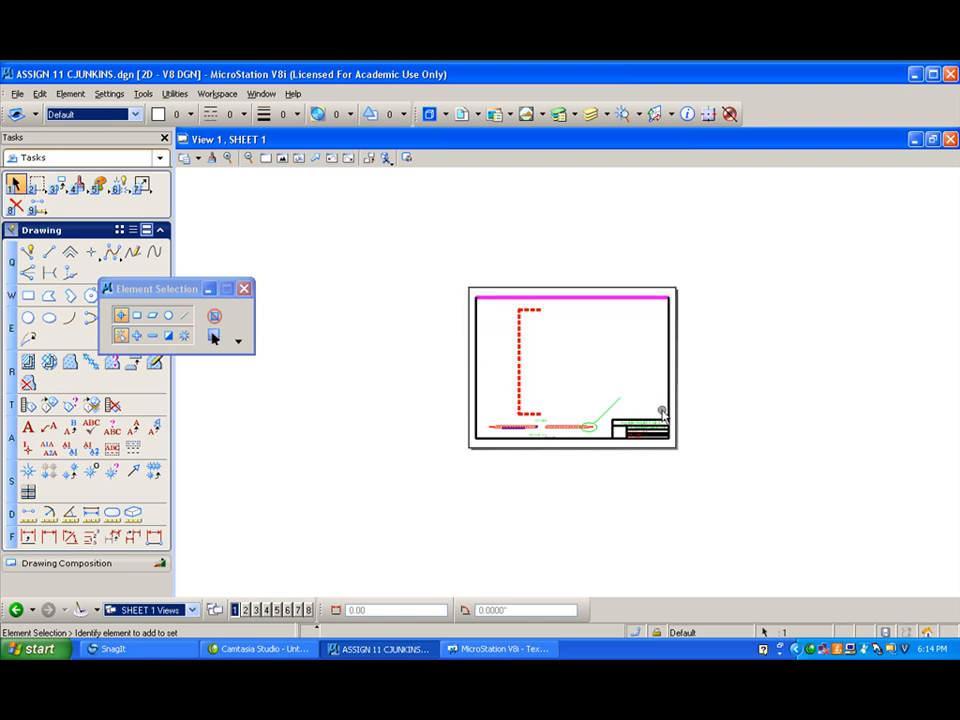
- Delete the remaining vertical gear diameter dimension from the sheet
left_click(514, 333)
left_click_drag(486, 266, 585, 418)
key("Delete")
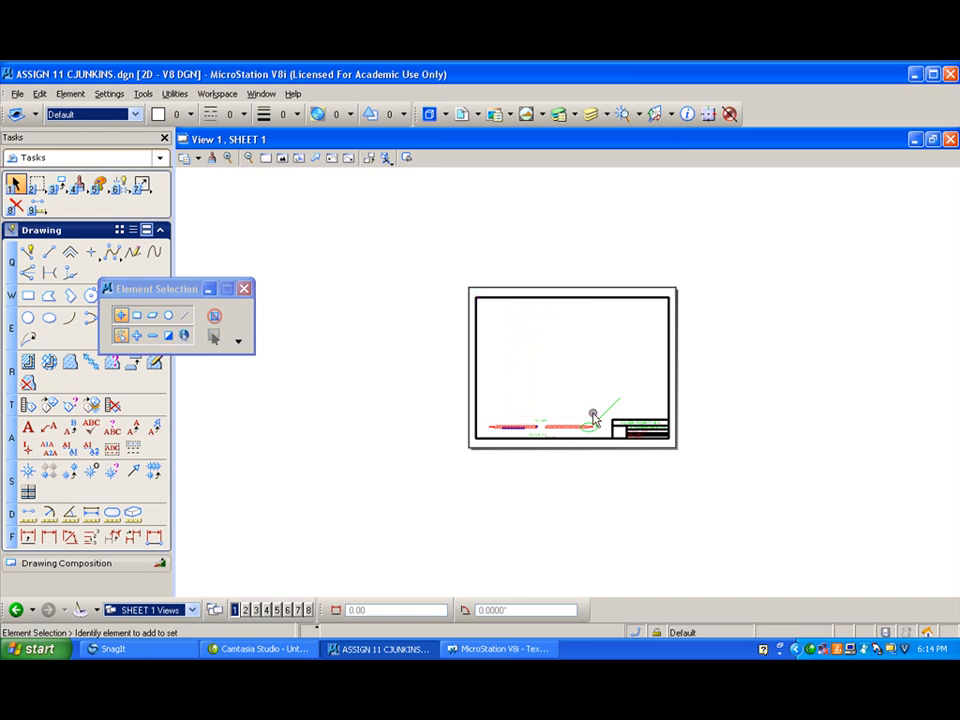
- Delete the hatched section view, the callout ellipse with its leader line and the SCALE: HALF note from the sheet
scroll(585, 420, "up", 5)
left_click_drag(274, 433, 638, 464)
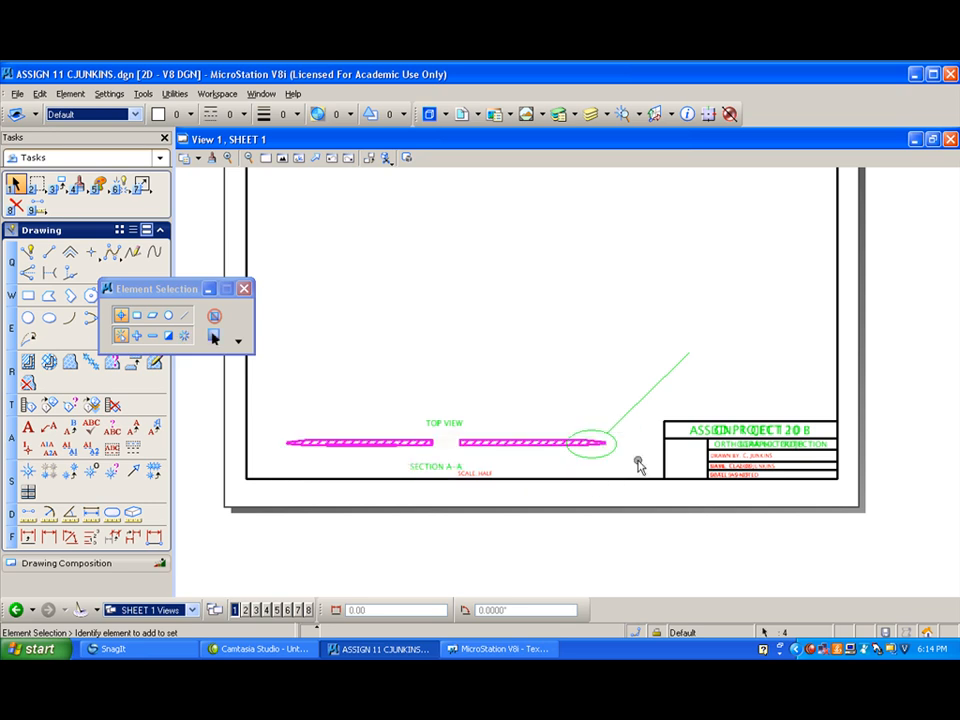
key("Delete")
left_click_drag(555, 458, 700, 323)
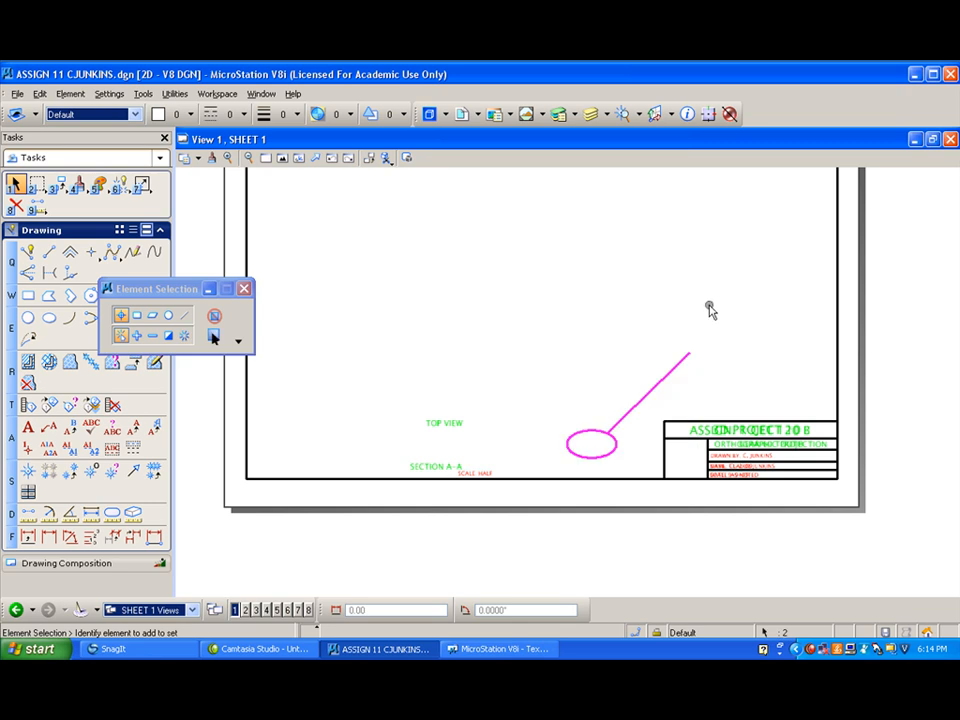
key("Delete")
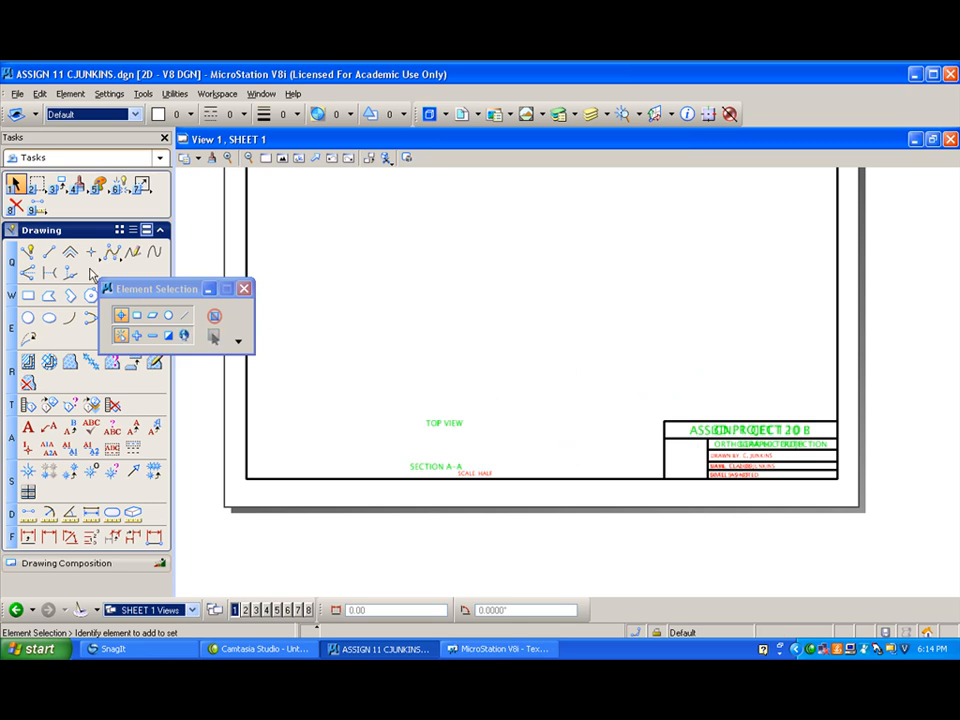
left_click(15, 205)
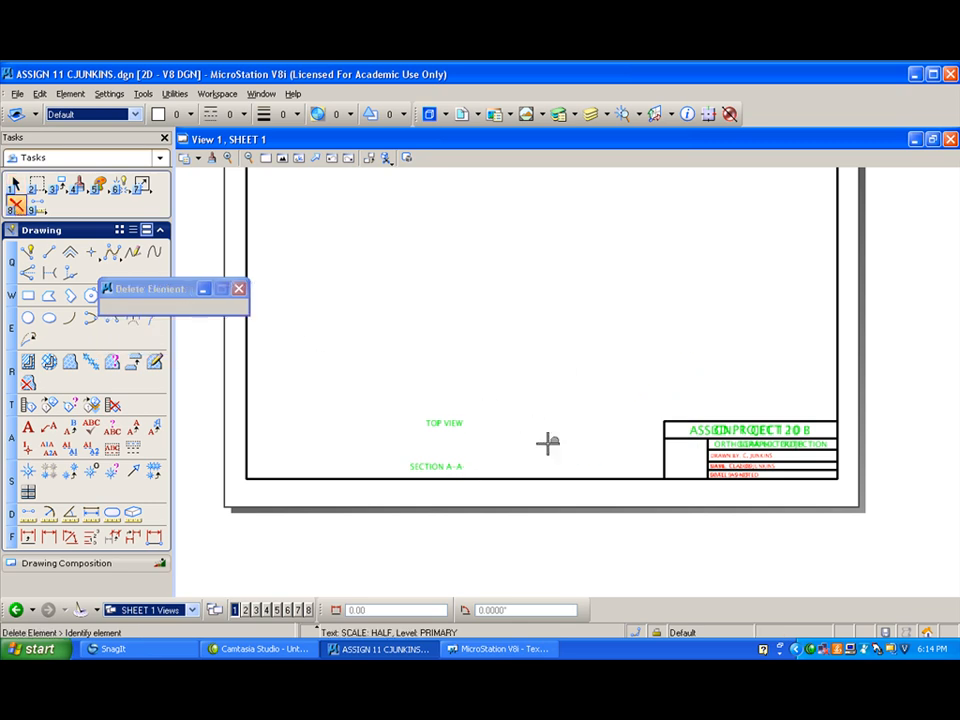
- Switch back to the 3d model views and make PRIMARY the active level in the Level Manager
left_click(193, 610)
left_click(190, 554)
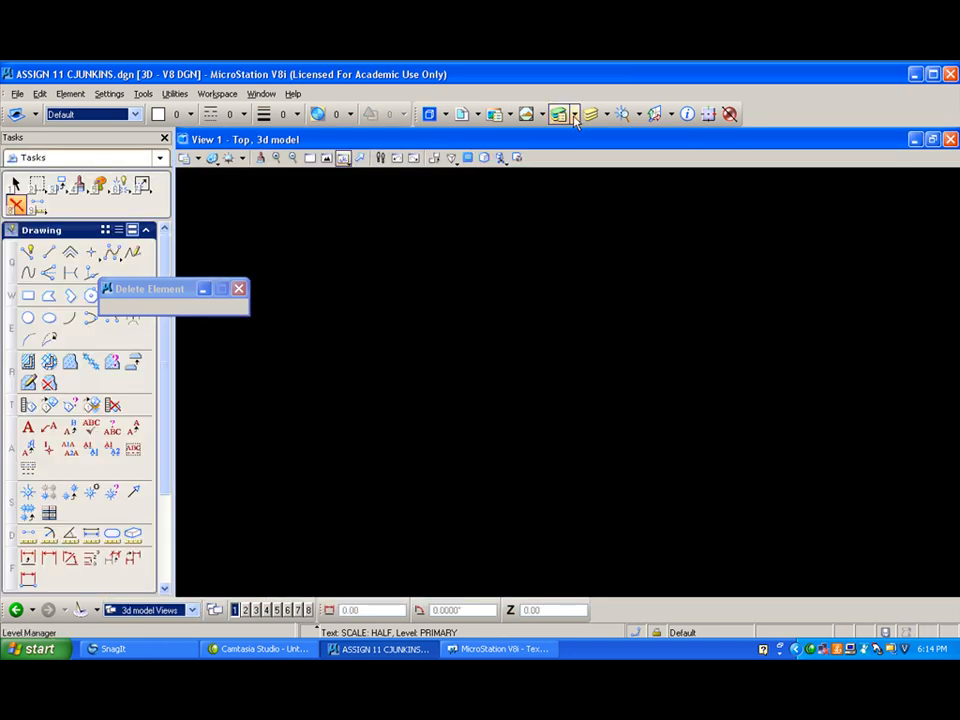
left_click(558, 113)
left_click_drag(471, 376, 505, 278)
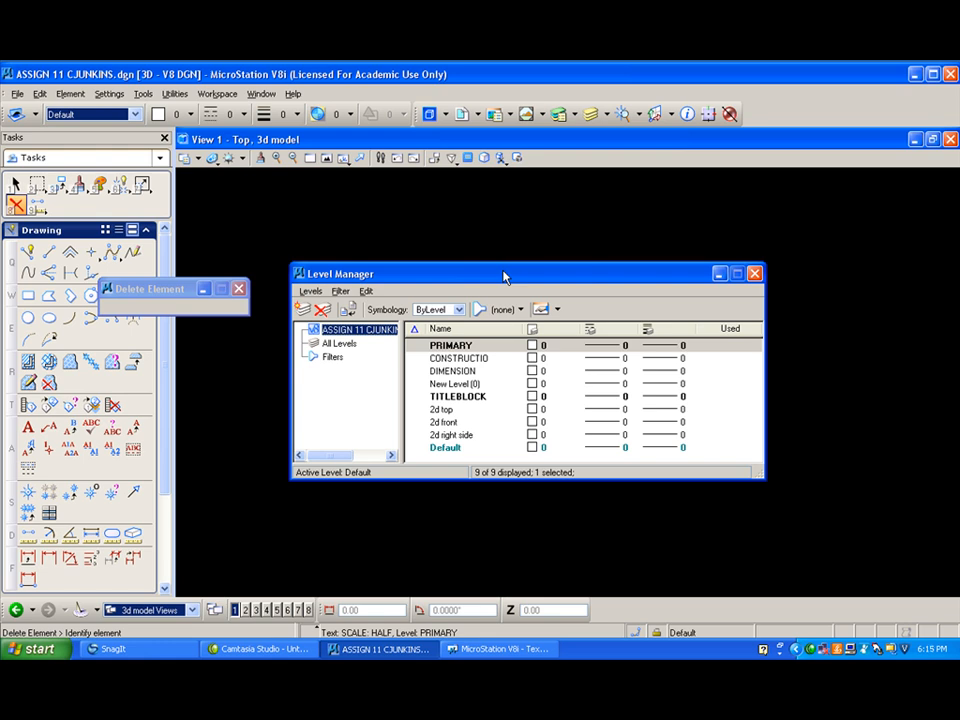
double_click(456, 345)
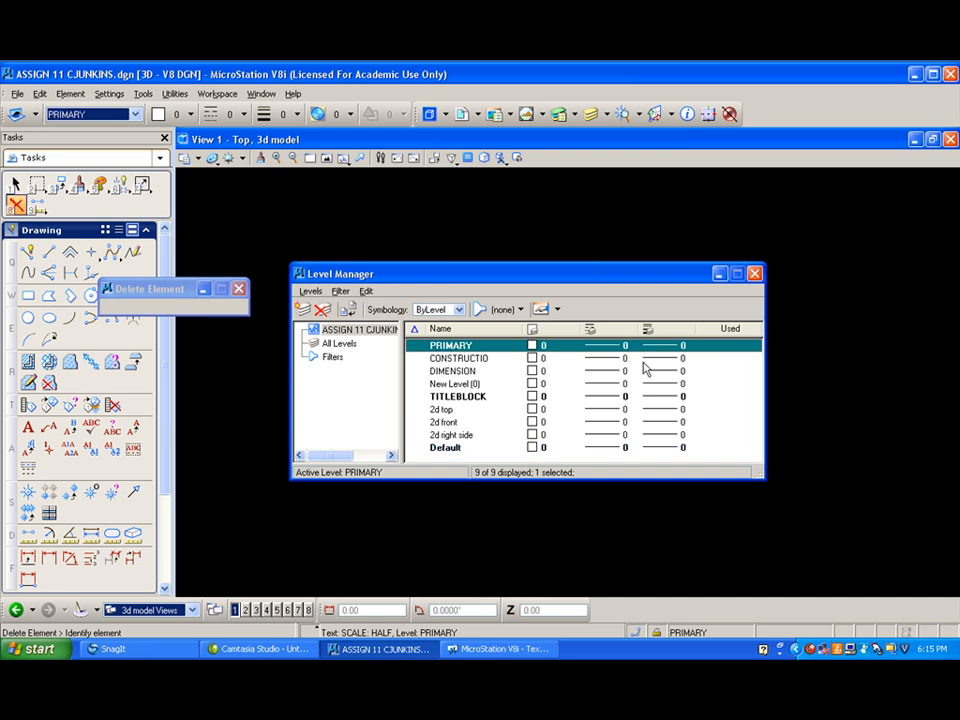
- Rename the PRIMARY level to front
right_click(487, 342)
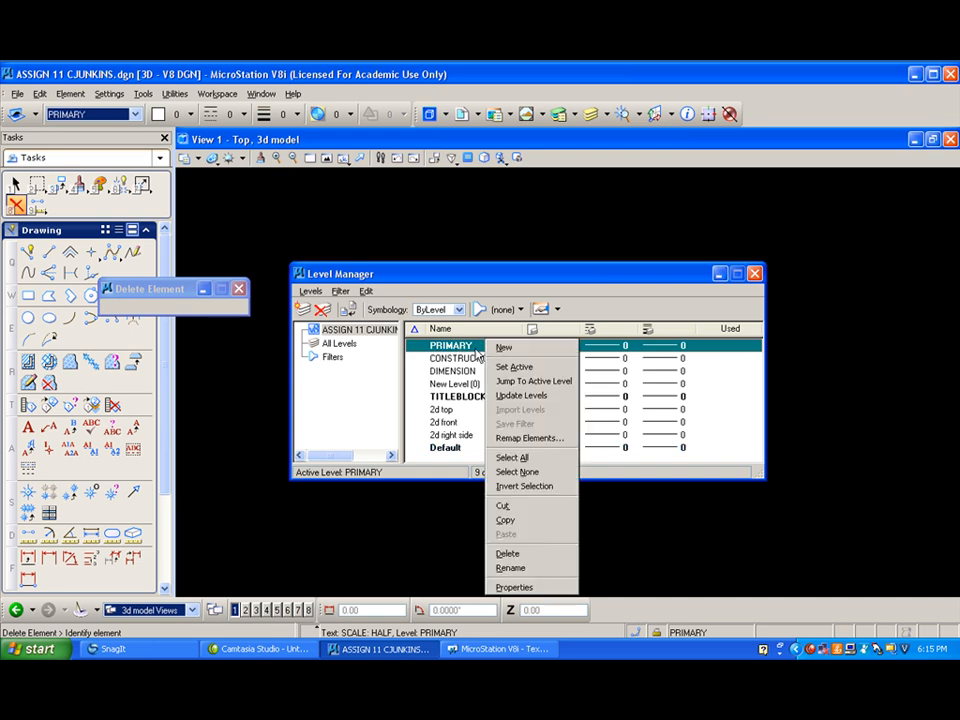
left_click(510, 568)
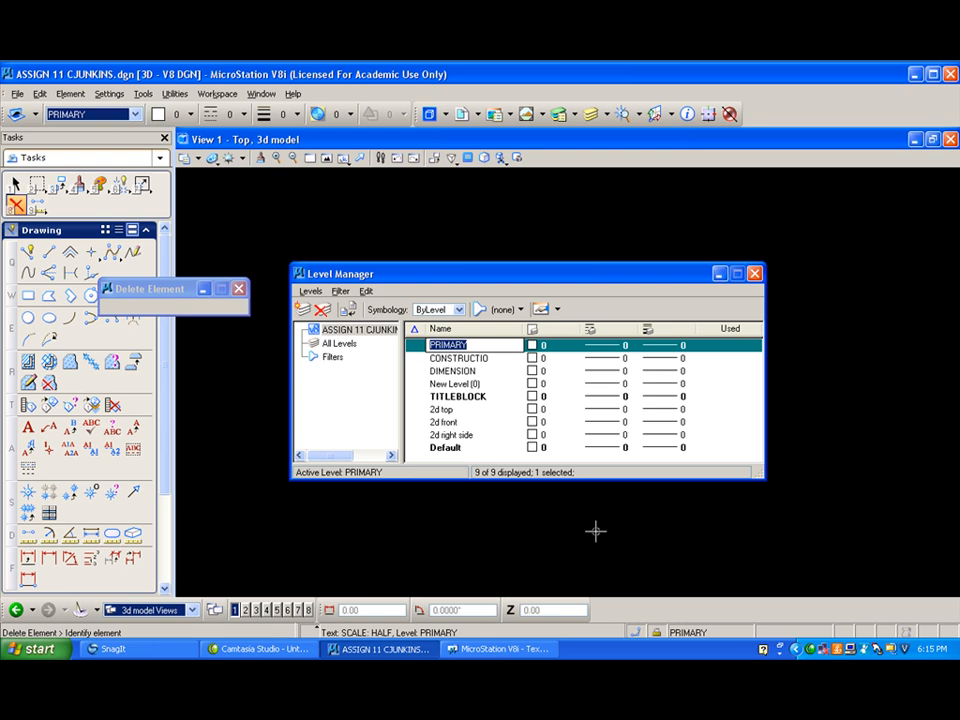
type("front")
- Rename the CONSTRUCTIO level to back and the DIMENSION level to left side
left_click(453, 359)
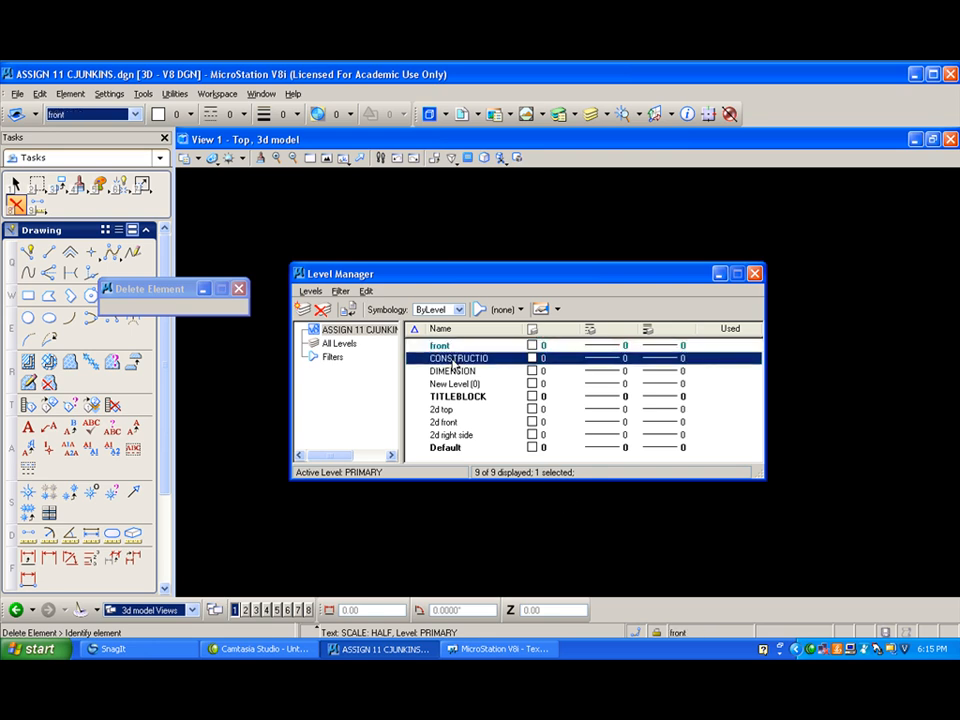
left_click(453, 359)
type("ba")
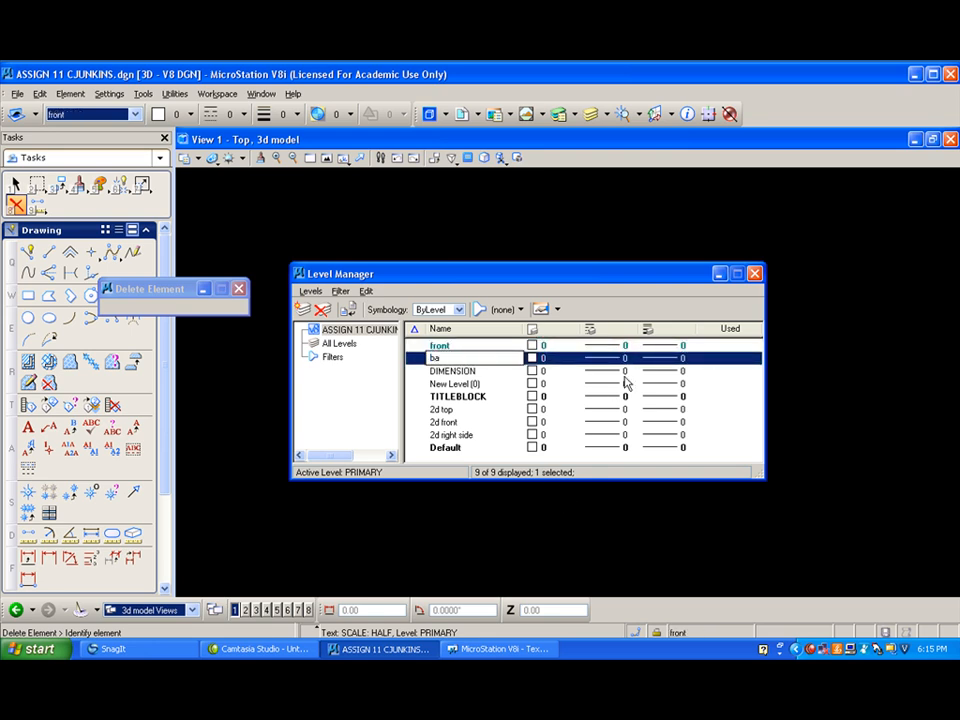
type("ck")
left_click(455, 371)
left_click(461, 372)
type("left side")
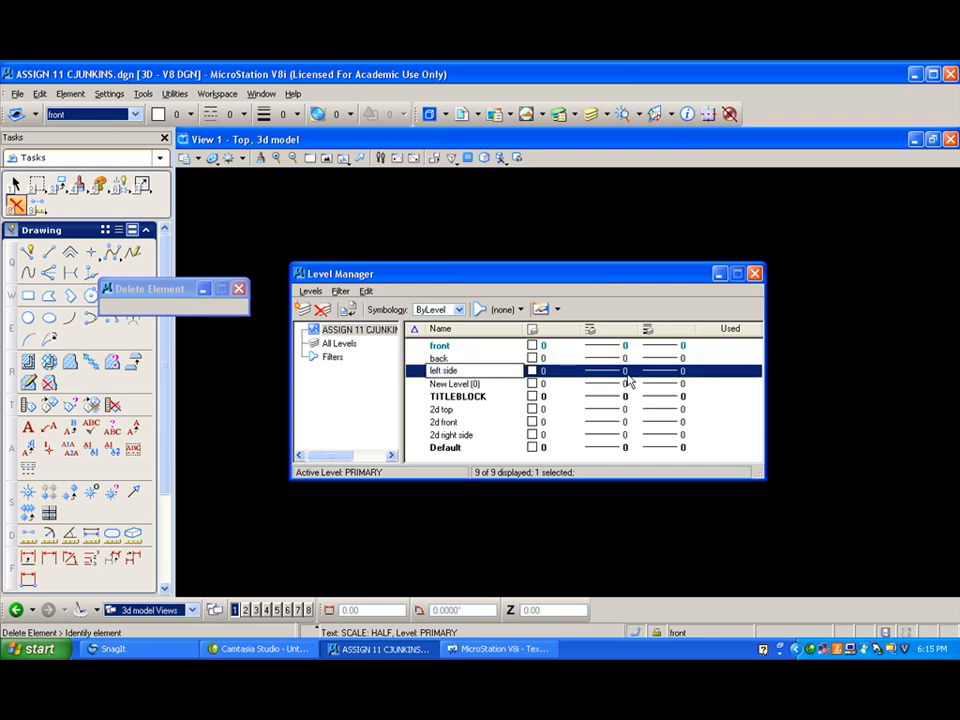
left_click(441, 385)
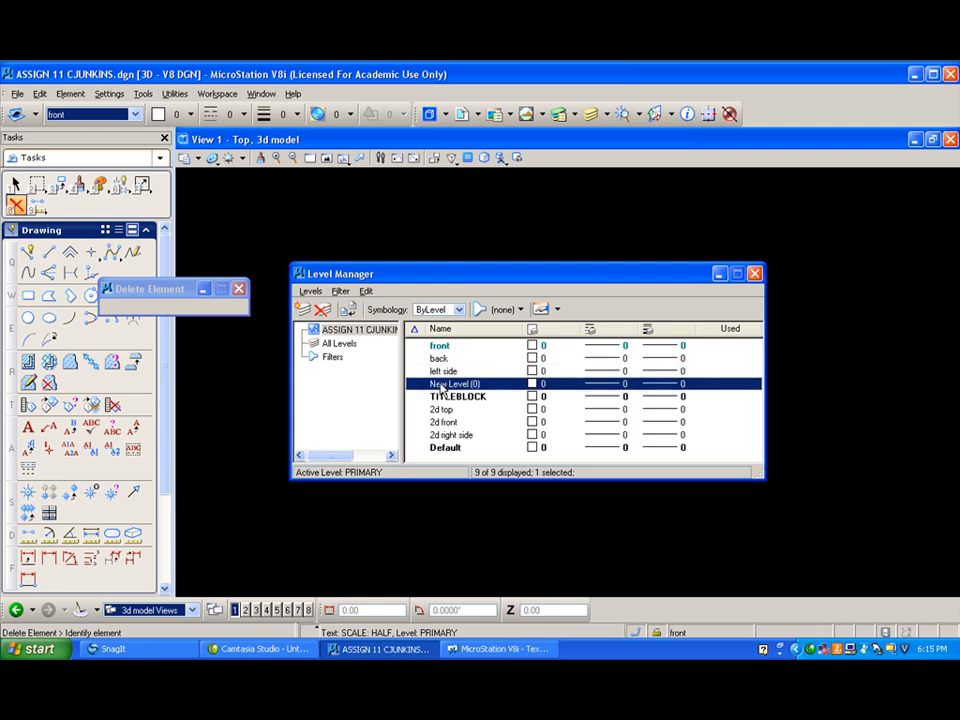
left_click(441, 385)
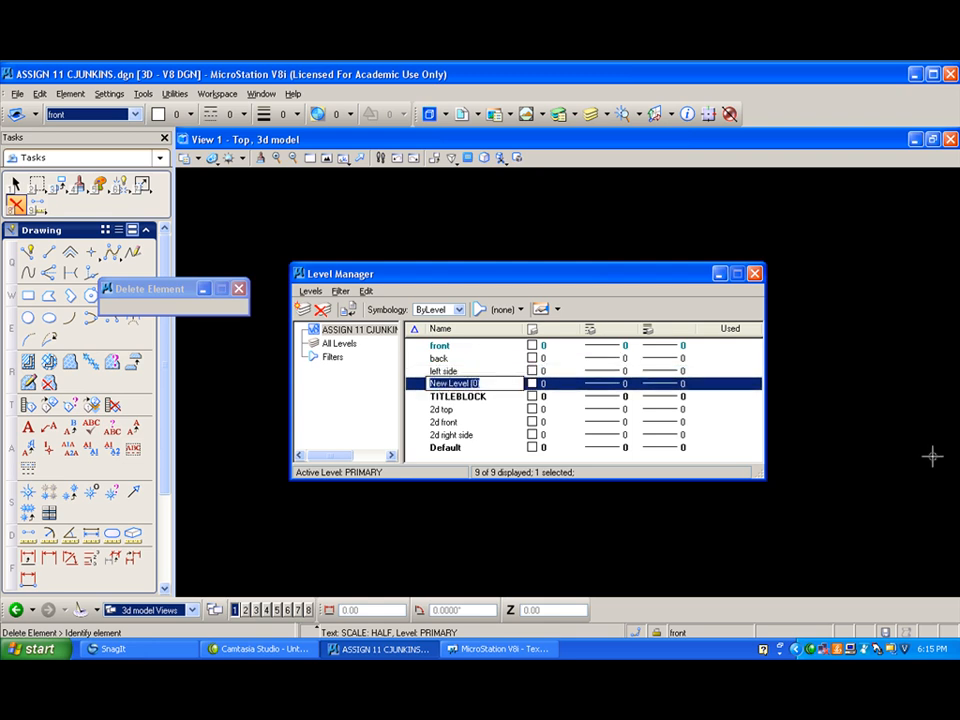
type("right side")
- Create a new level named roof left in the Level Manager
right_click(519, 428)
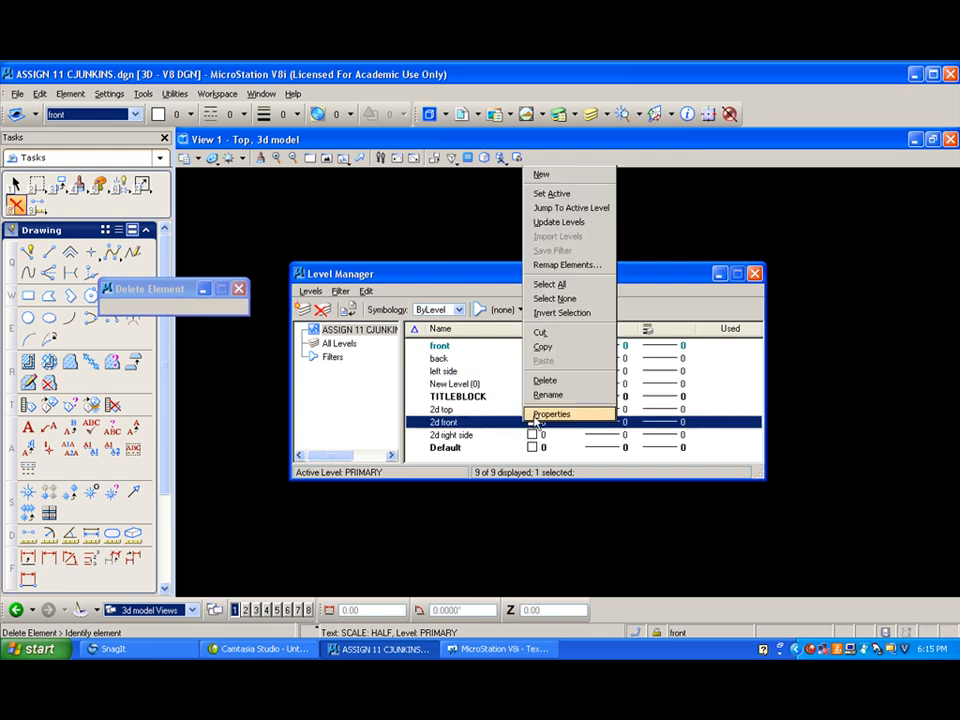
left_click(545, 174)
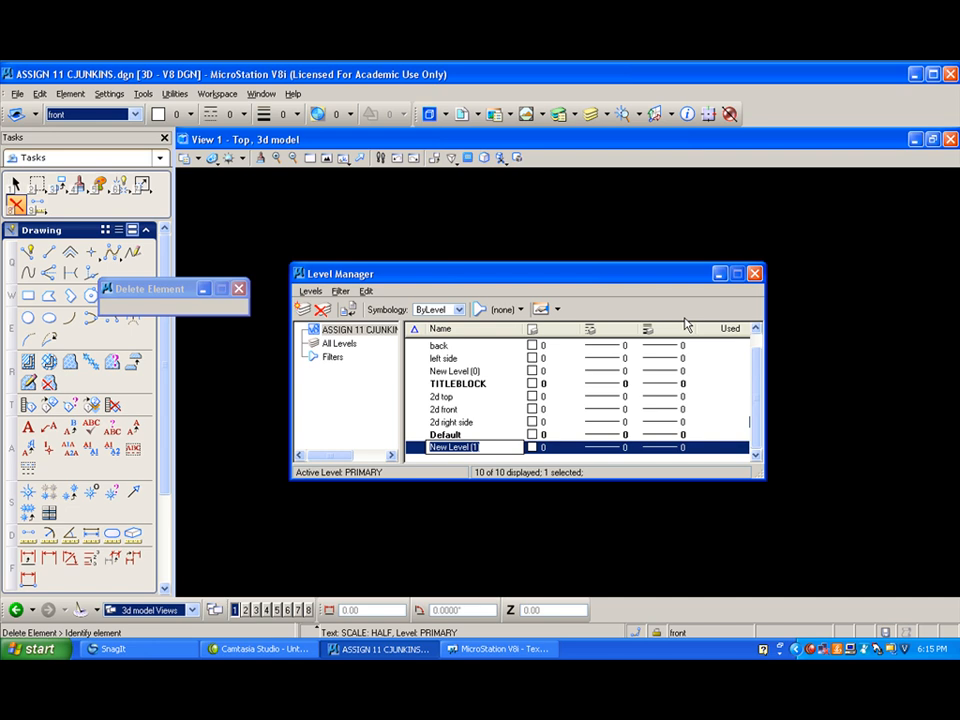
type("roof")
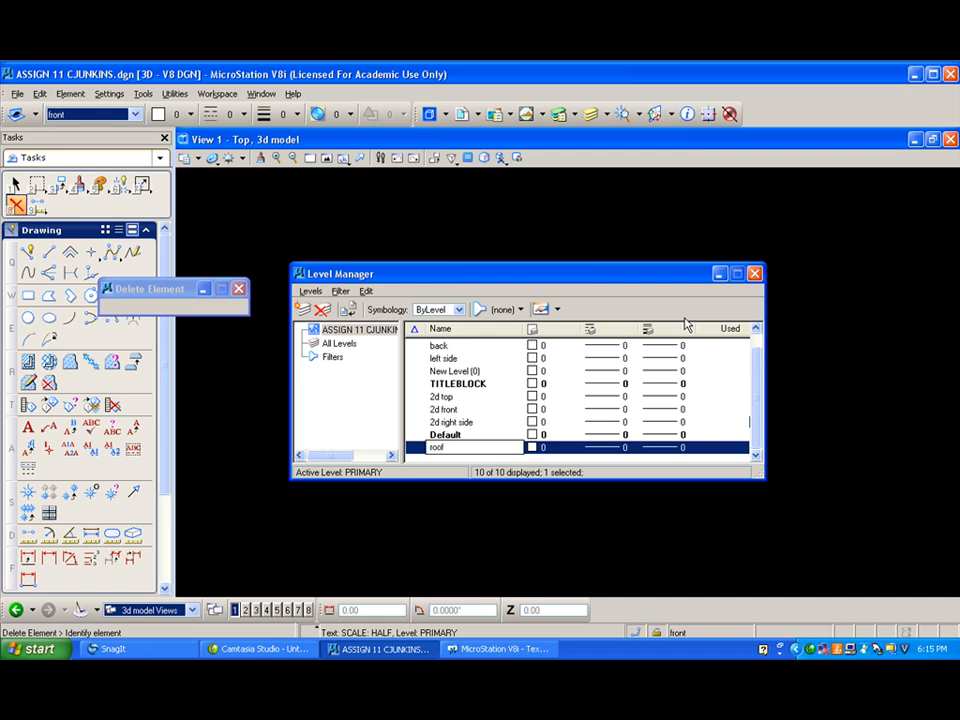
type("left")
key("Return")
- Add another new level to the list and name it roof right
right_click(510, 435)
left_click(535, 182)
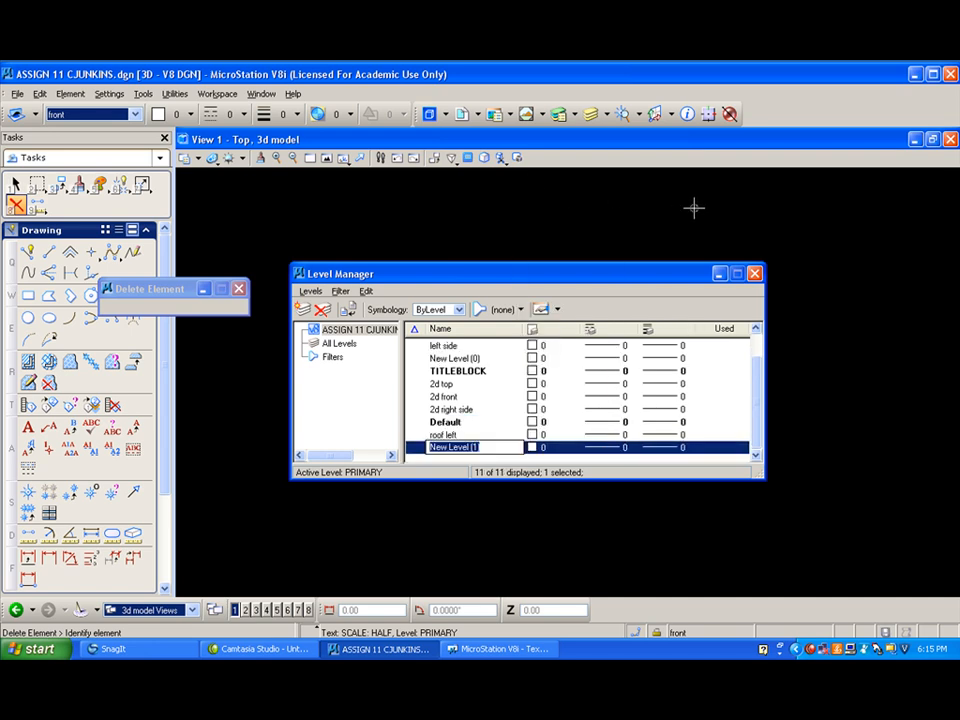
type("roof right")
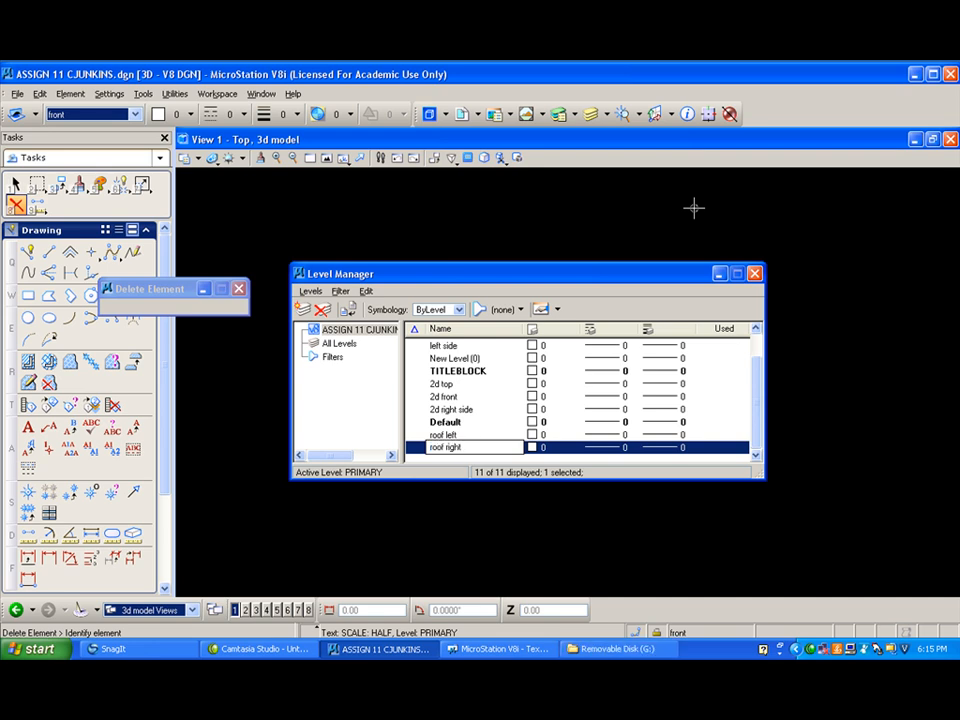
key("Return")
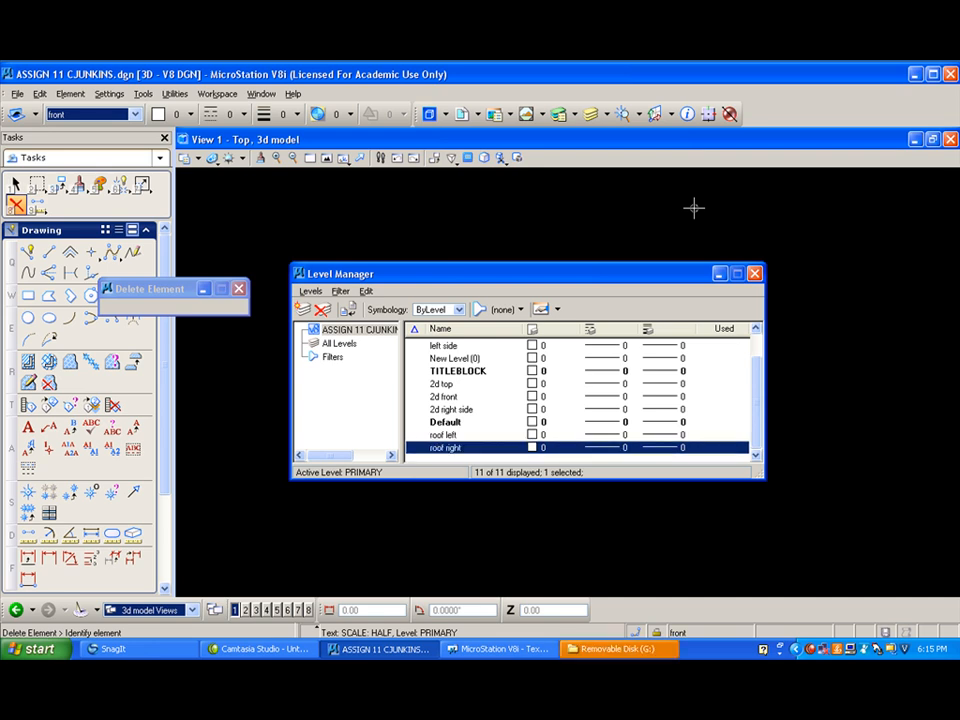
- Create one more level and name it perch
right_click(478, 435)
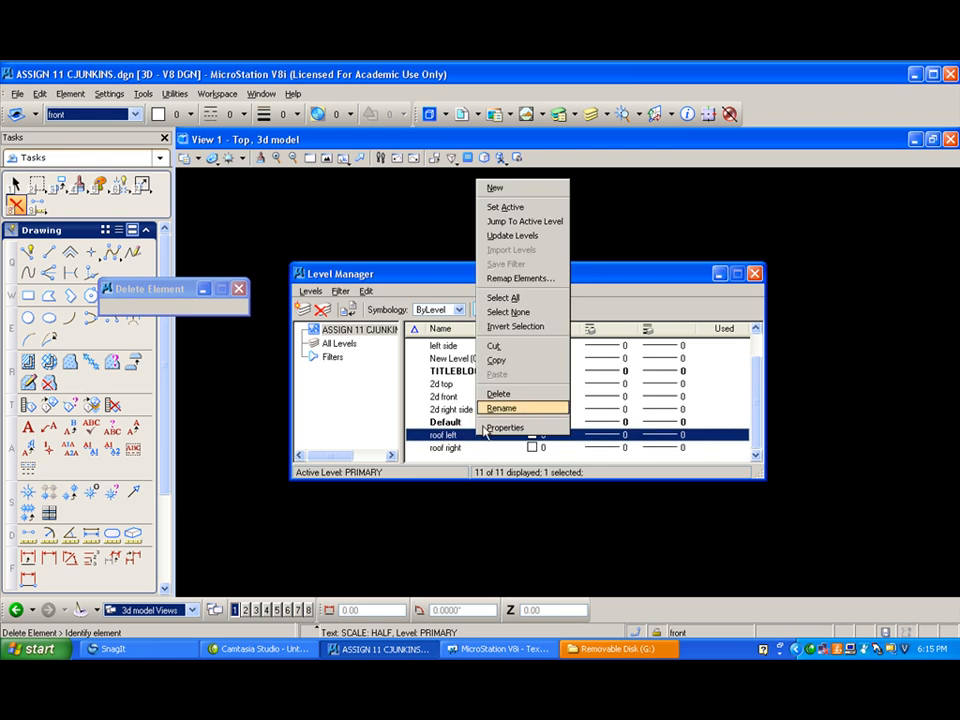
left_click(494, 188)
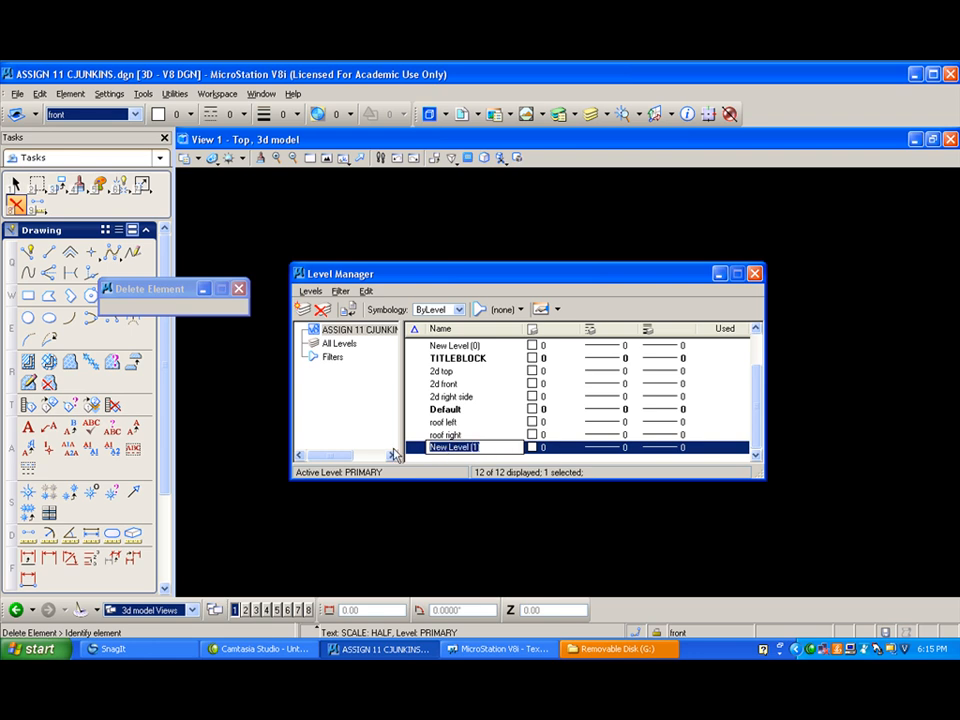
type("perch")
key("Return")
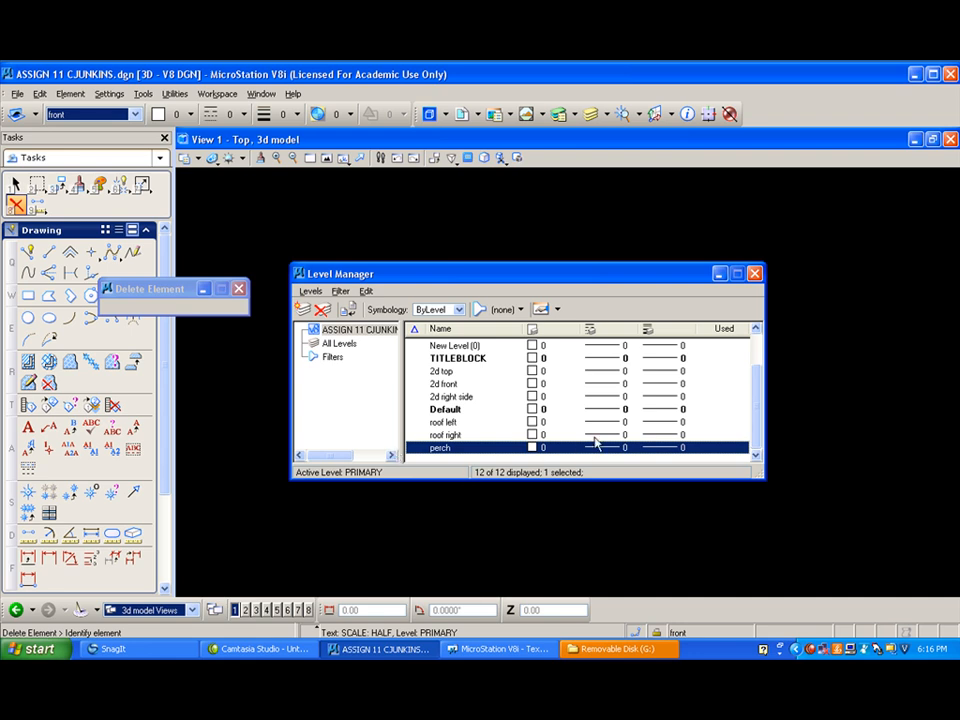
- Dismiss the Removable Disk (G:) window, select the front level and close the Level Manager
left_click(758, 355)
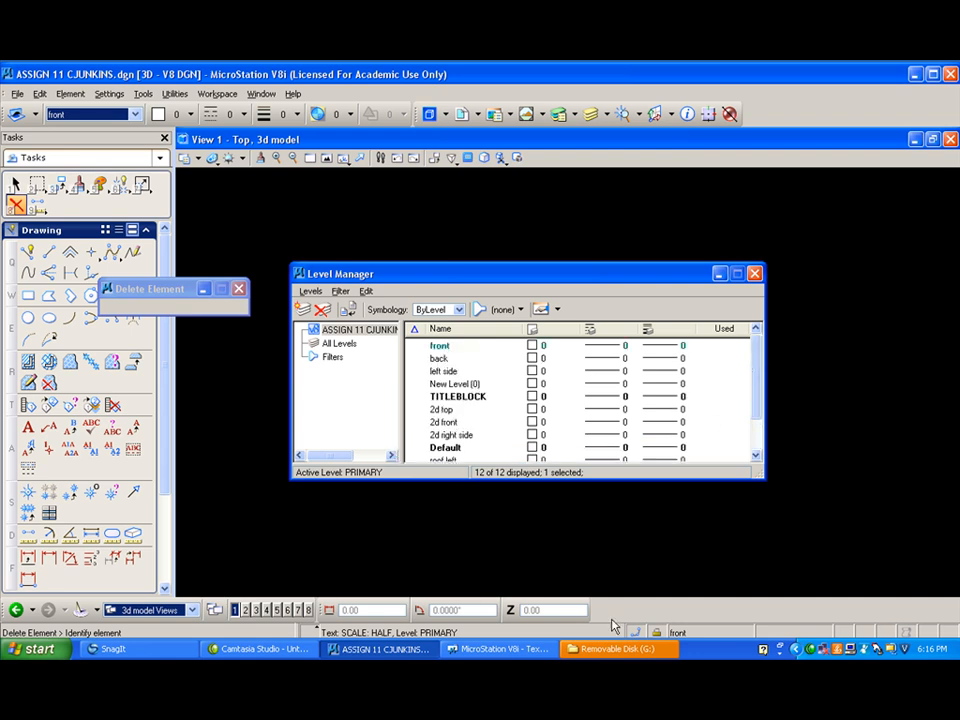
left_click(620, 648)
left_click(571, 467)
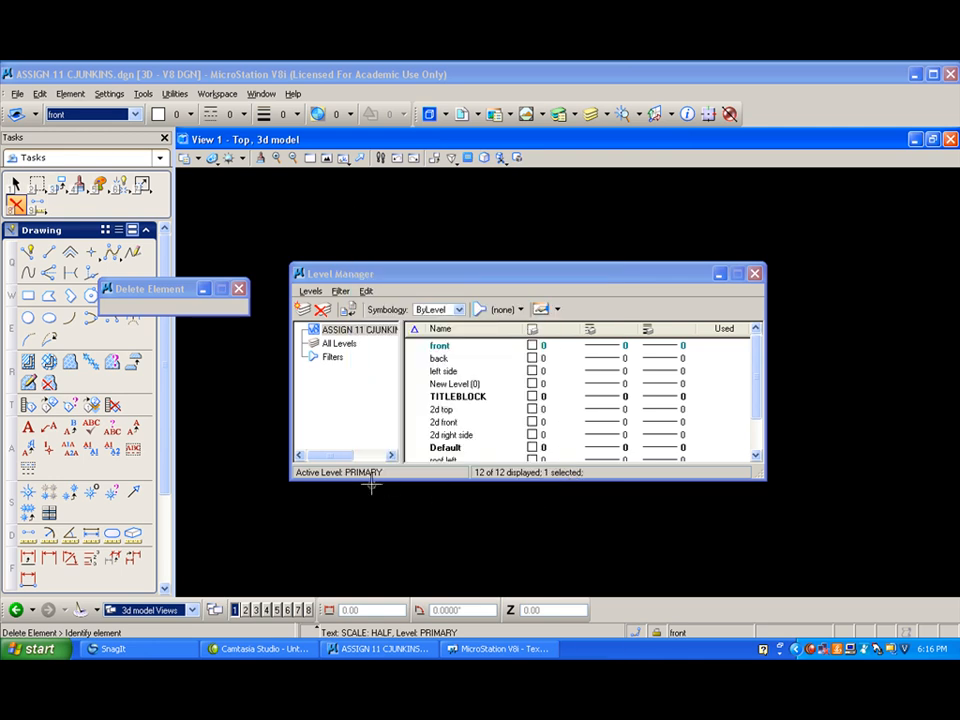
left_click(441, 348)
left_click(754, 273)
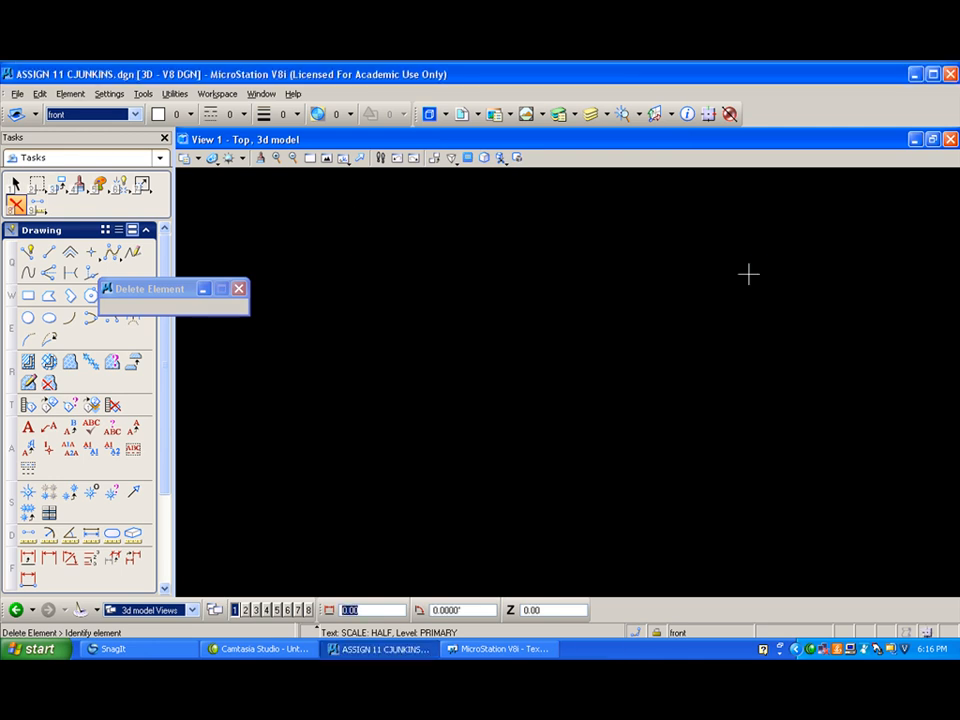
- Set the active line weight to 2 and rotate View 1 to Isometric
left_click(283, 114)
left_click(298, 179)
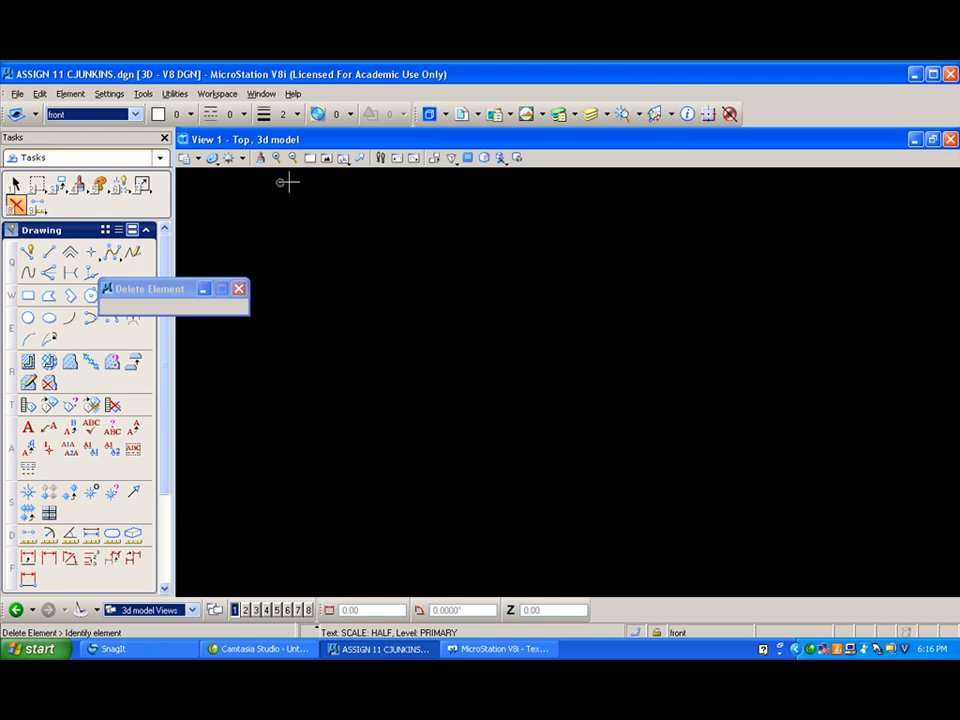
left_click_drag(343, 163, 356, 238)
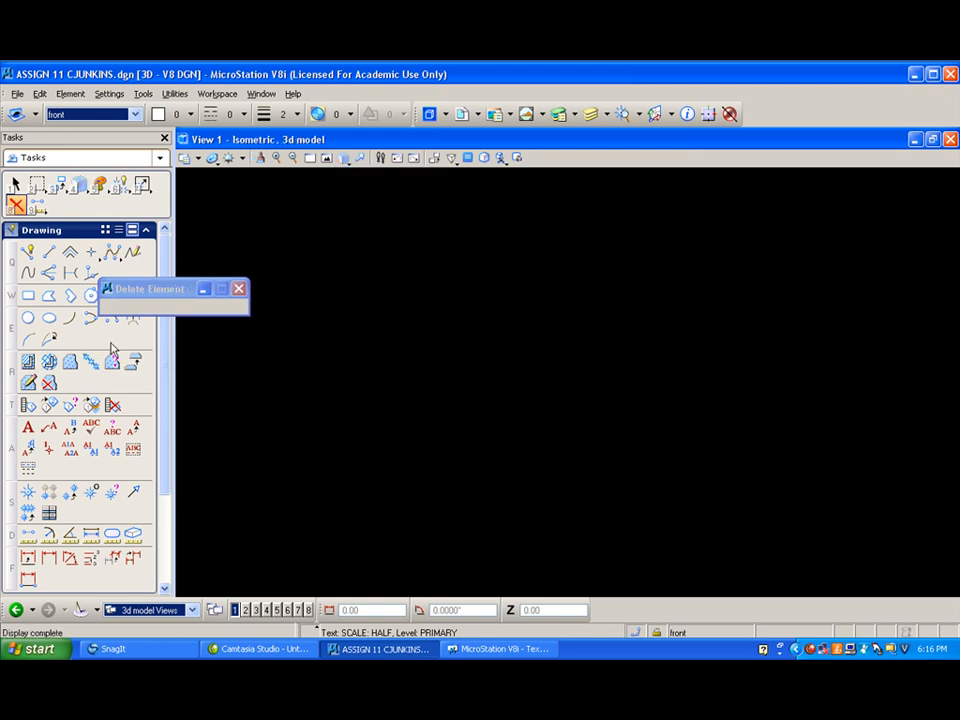
- Draw the panel's base with SmartLine as a 5-unit line along the X axis in the front plane
left_click(148, 231)
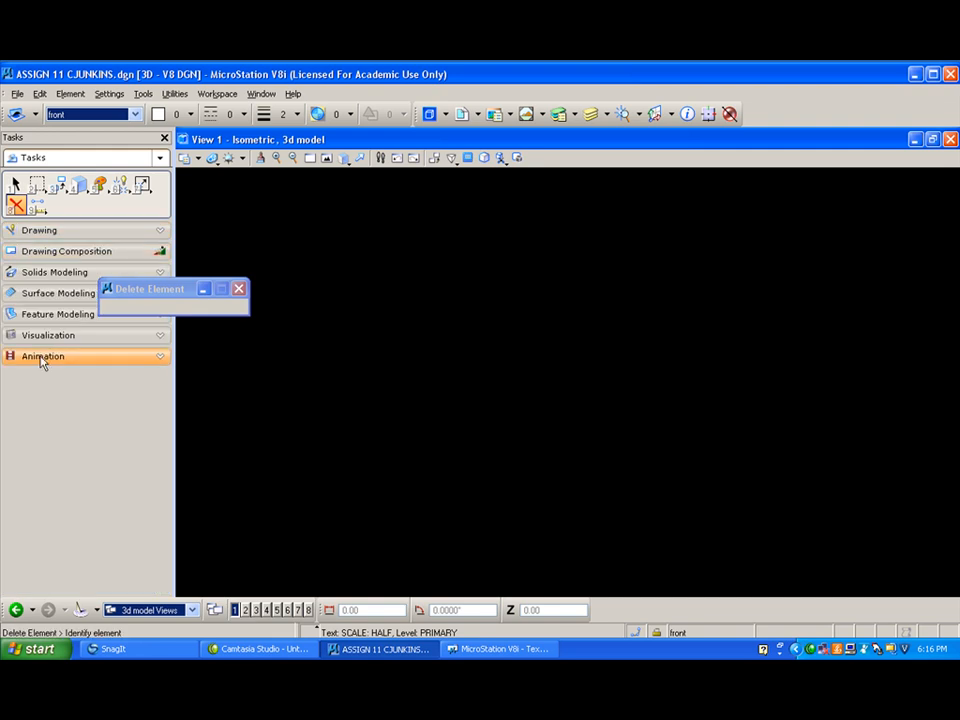
left_click(52, 273)
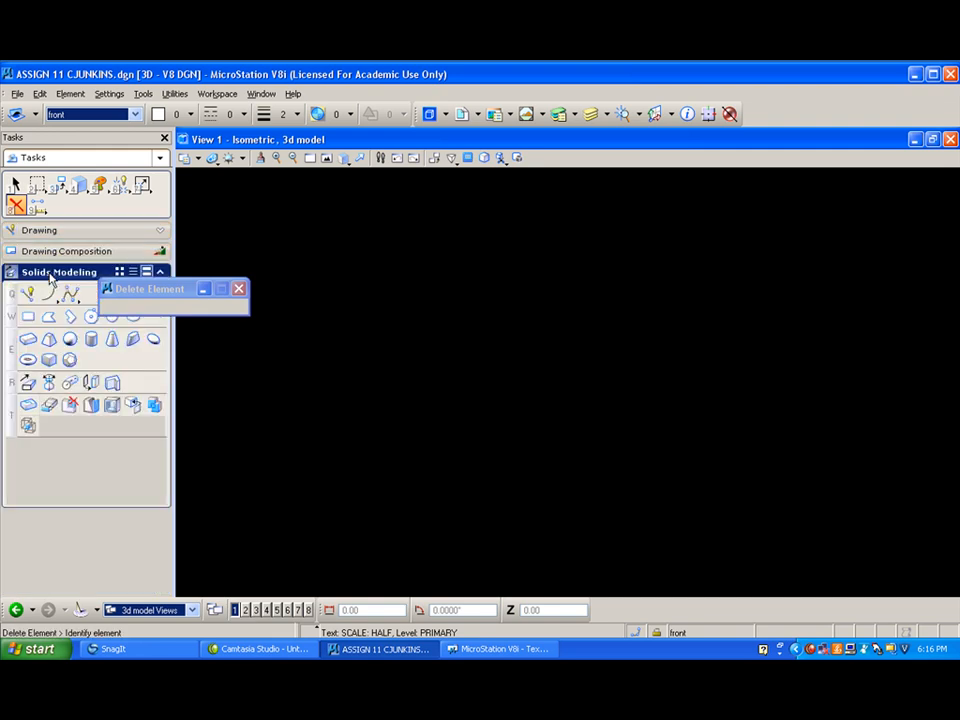
left_click(29, 339)
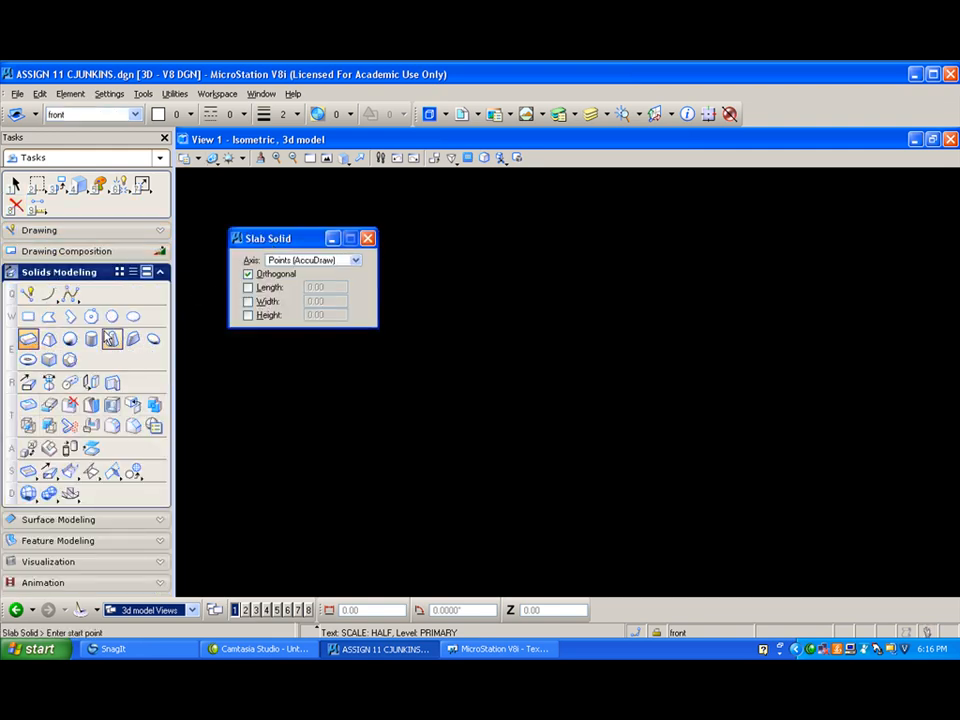
left_click(27, 294)
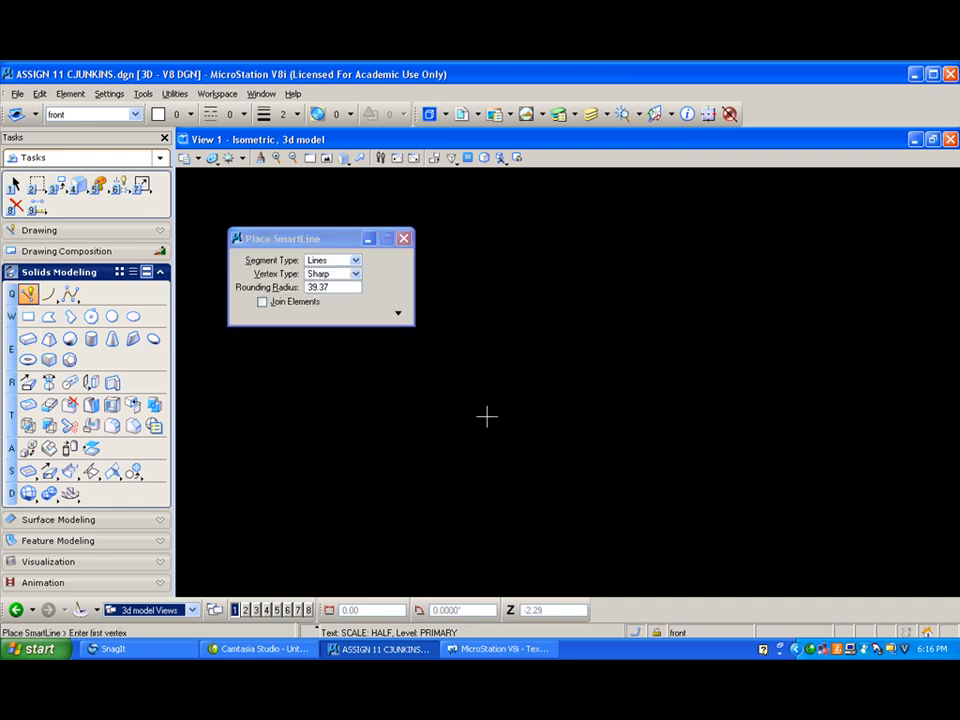
left_click(560, 506)
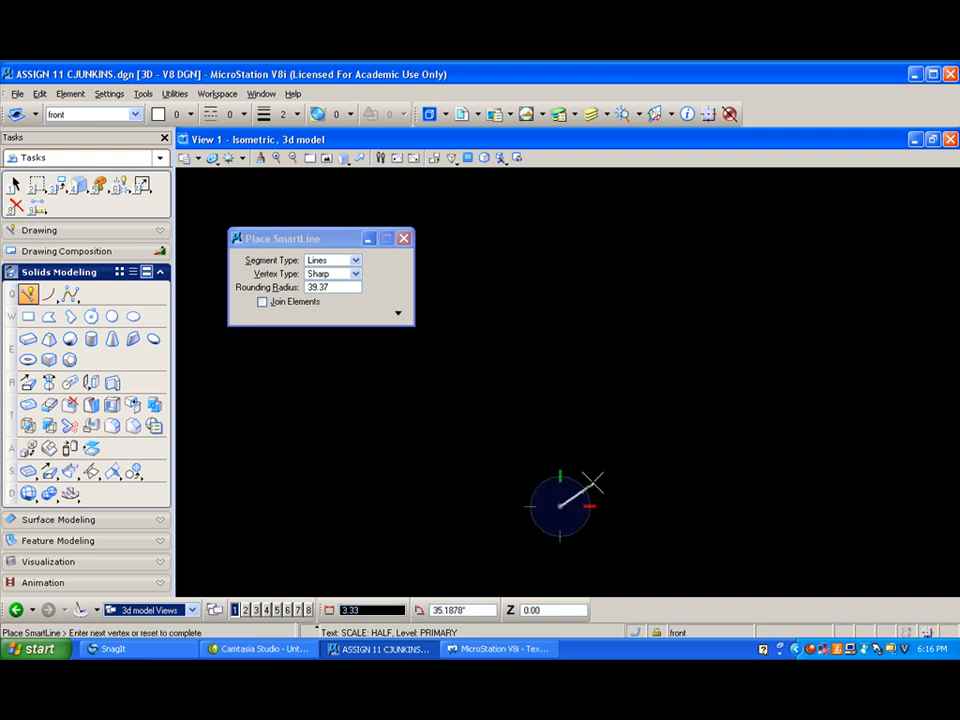
key("f")
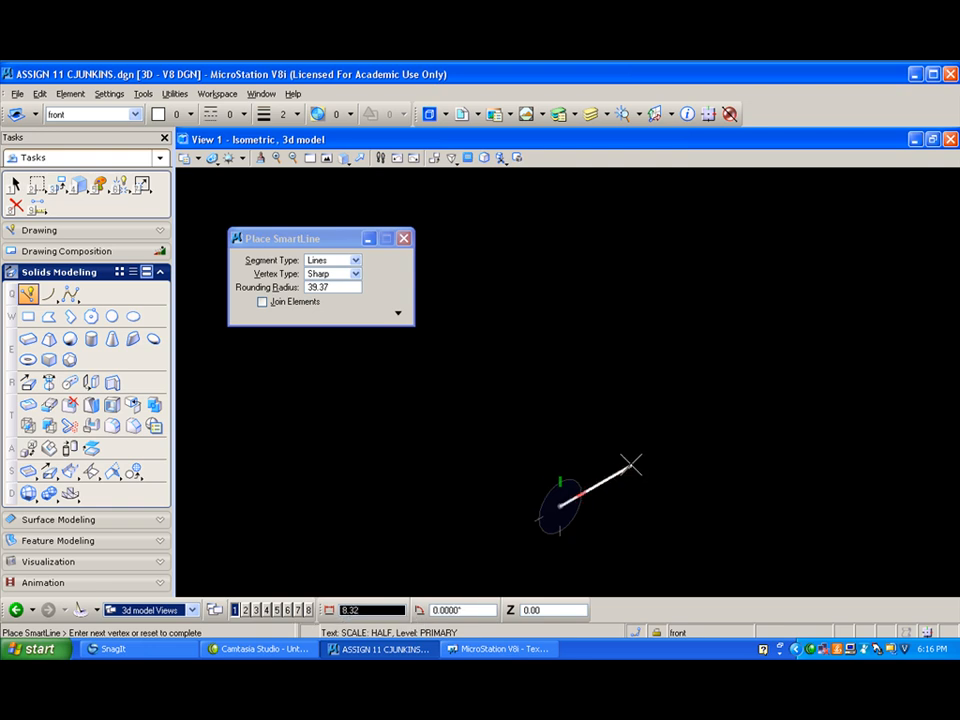
type("5")
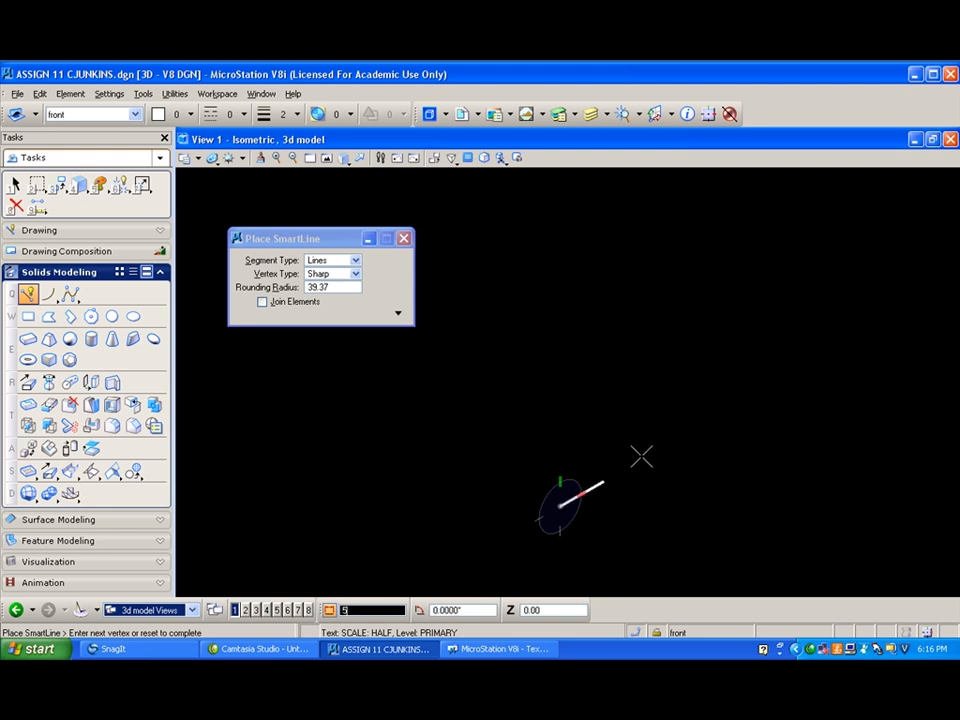
left_click(641, 457)
- Draw the right slanted side from the base's right end, 1 unit outward in X and 7 units up in Y, and end the line
scroll(641, 462, "up", 5)
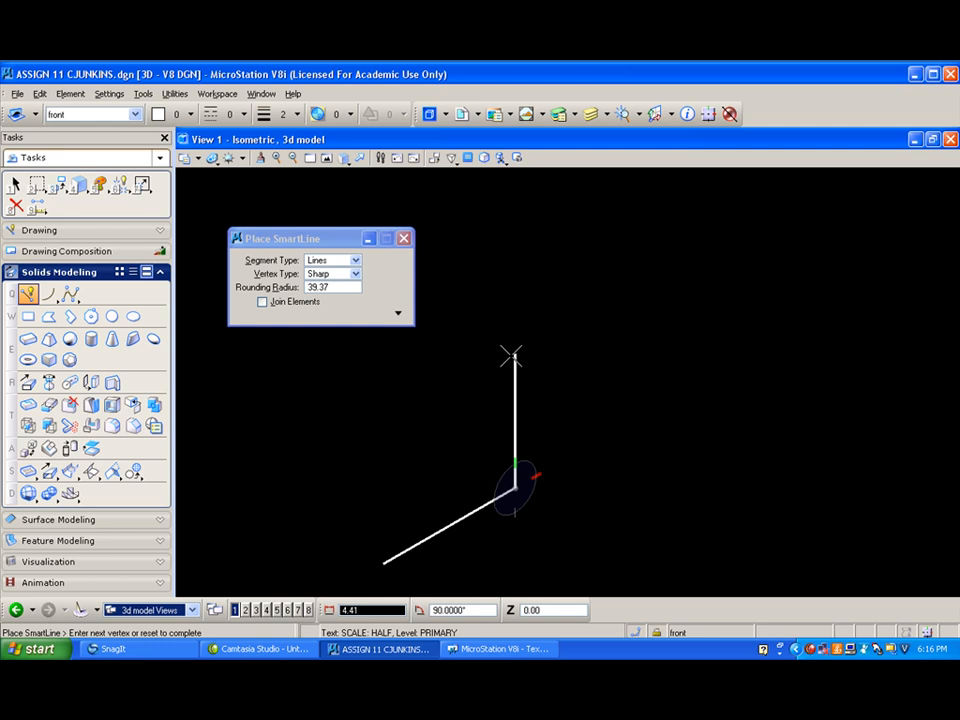
type("7")
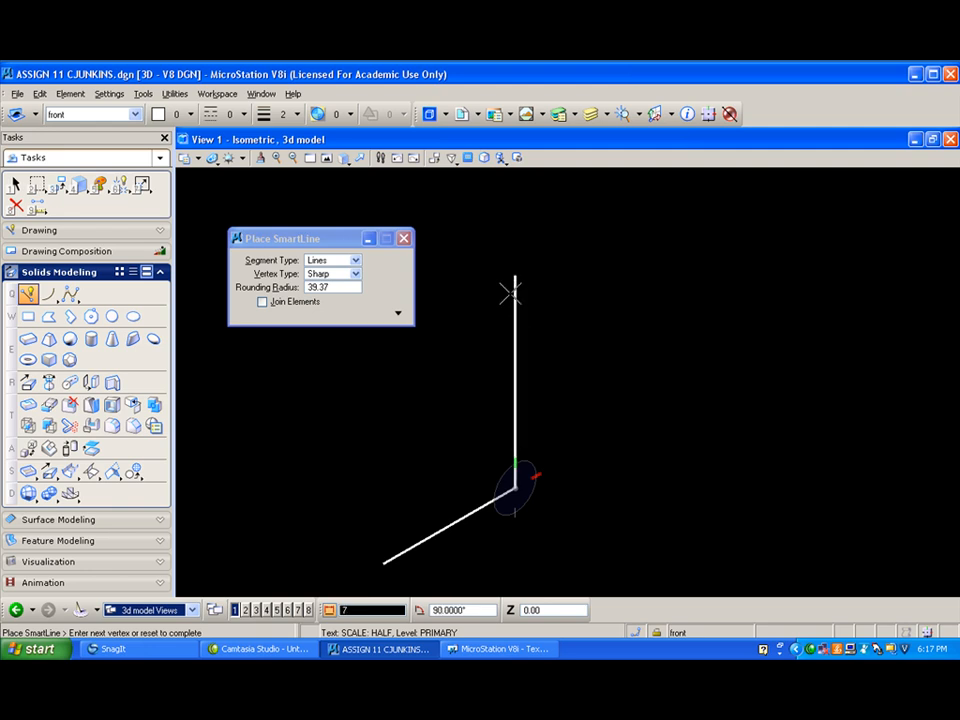
key("space")
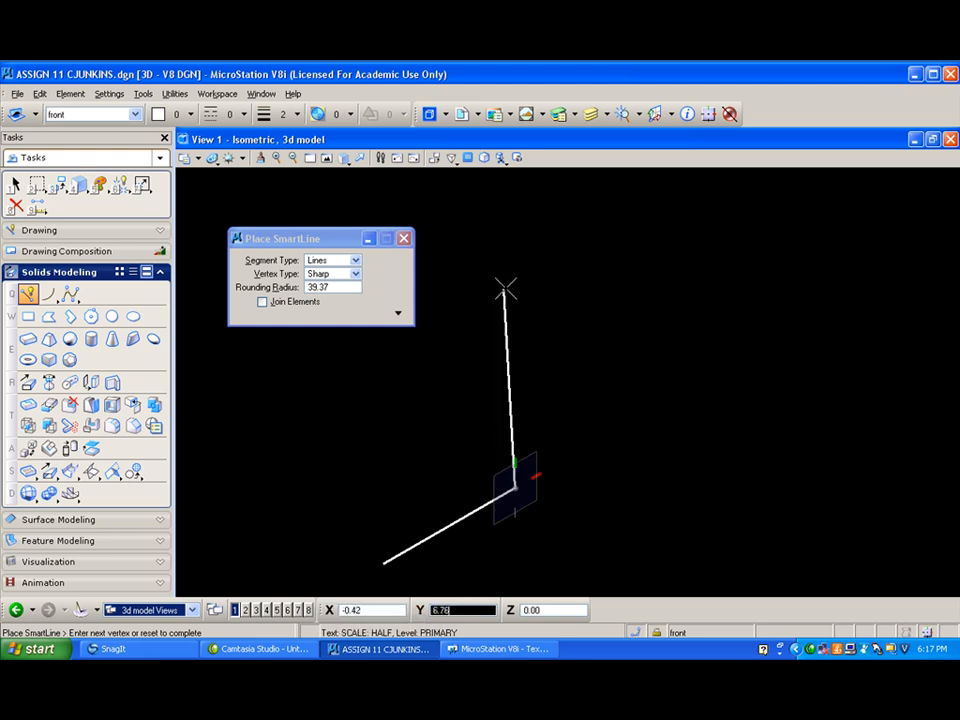
right_click(515, 285)
left_click(513, 487)
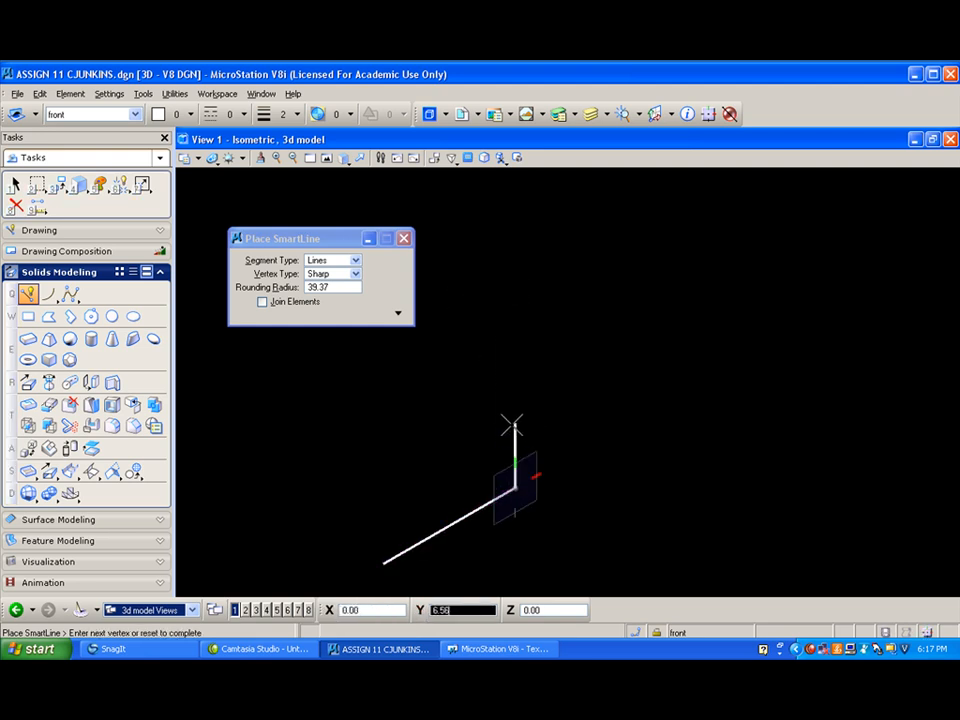
type("7")
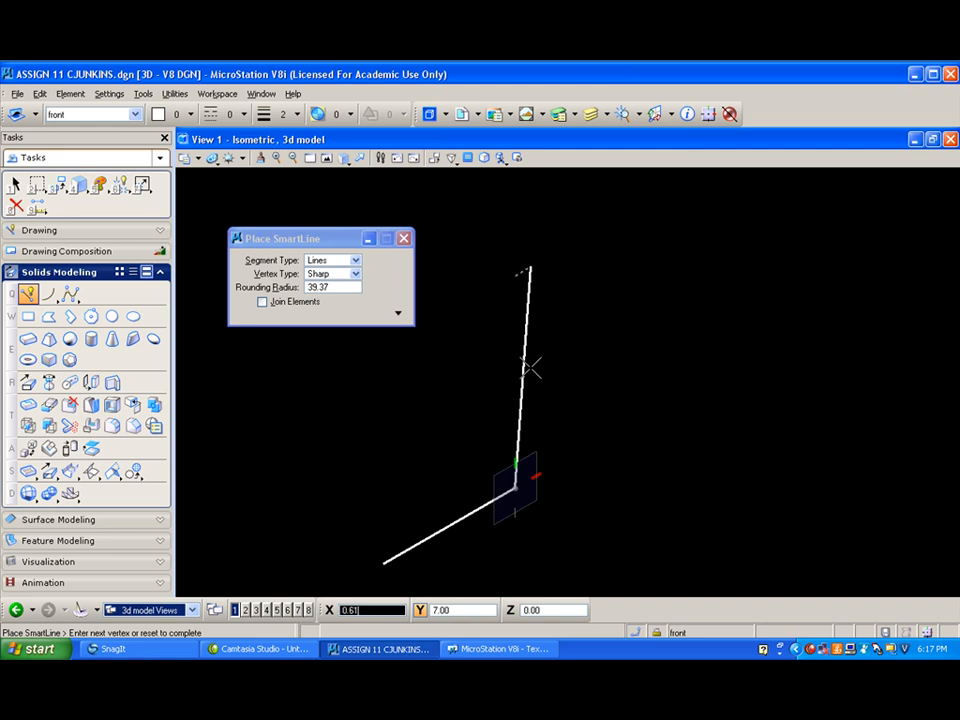
type("1")
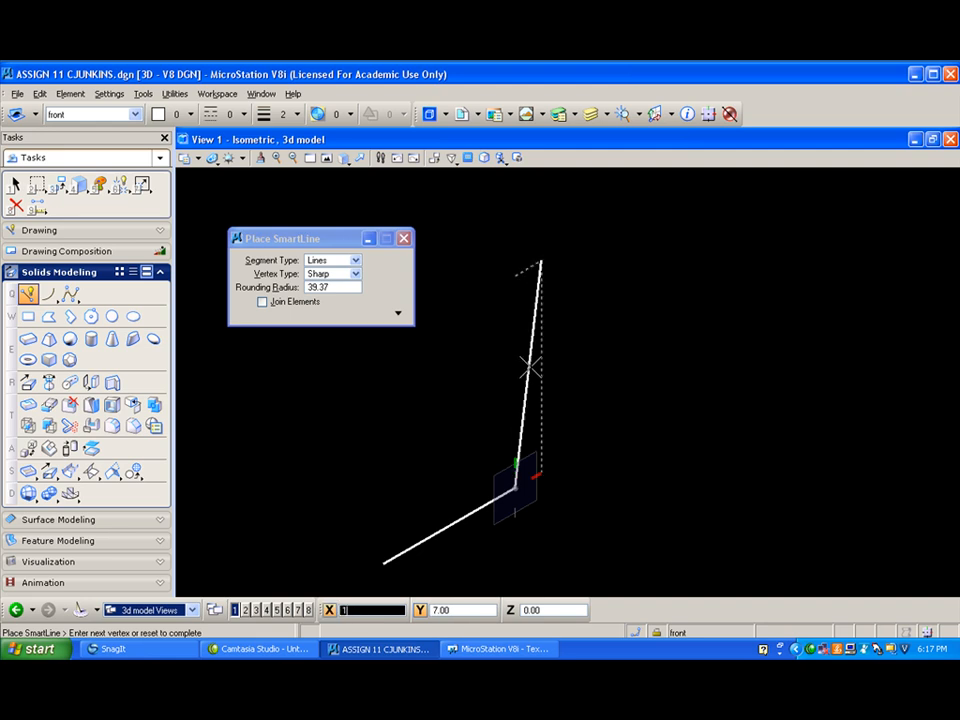
left_click(530, 367)
right_click(381, 456)
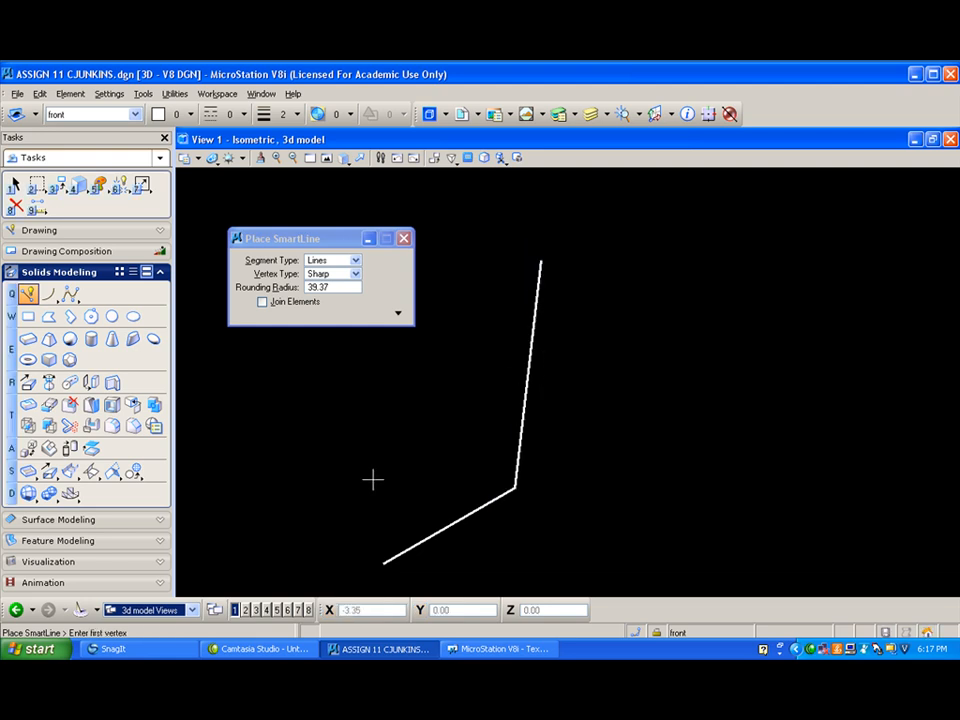
- Draw the left slanted side from the base's left end, 1 unit outward in X and 7 units up in Y, and end the line
left_click(382, 559)
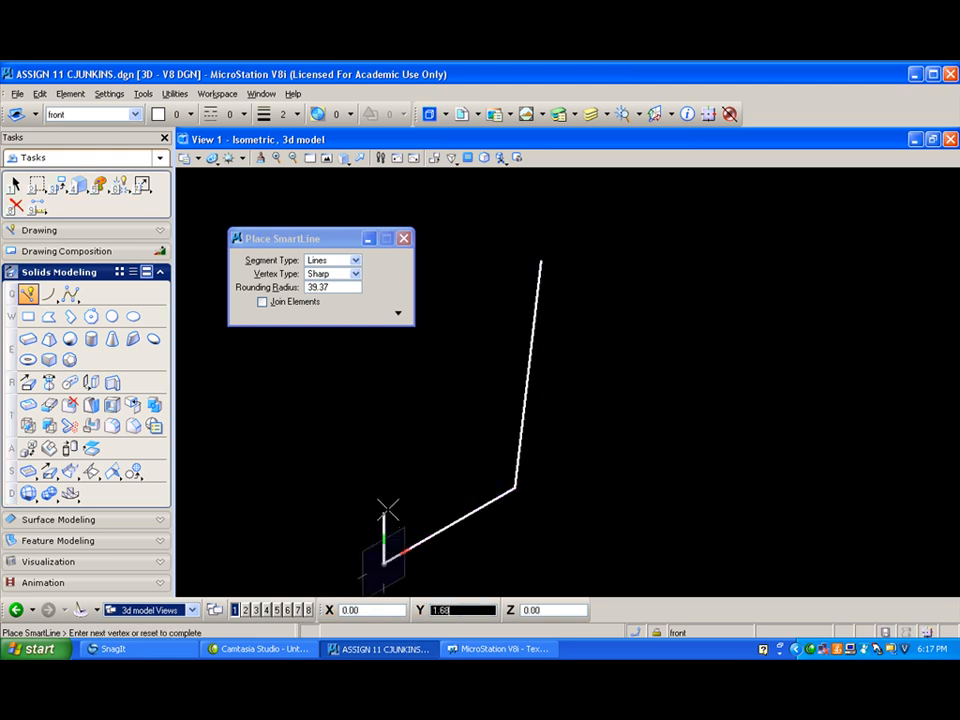
type("7")
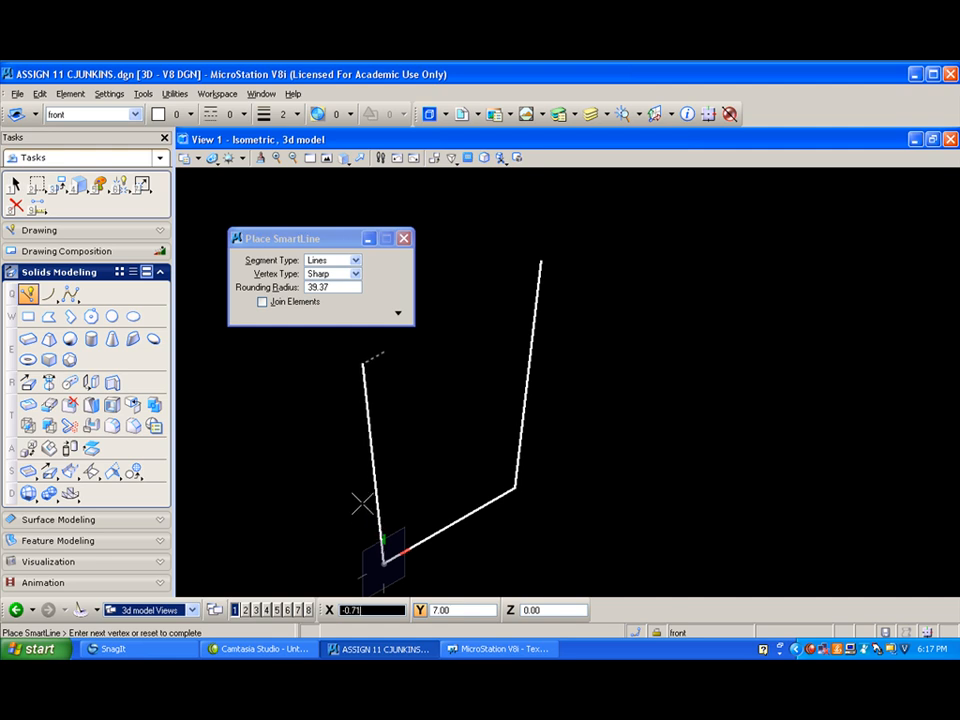
type("1")
left_click(361, 507)
right_click(368, 490)
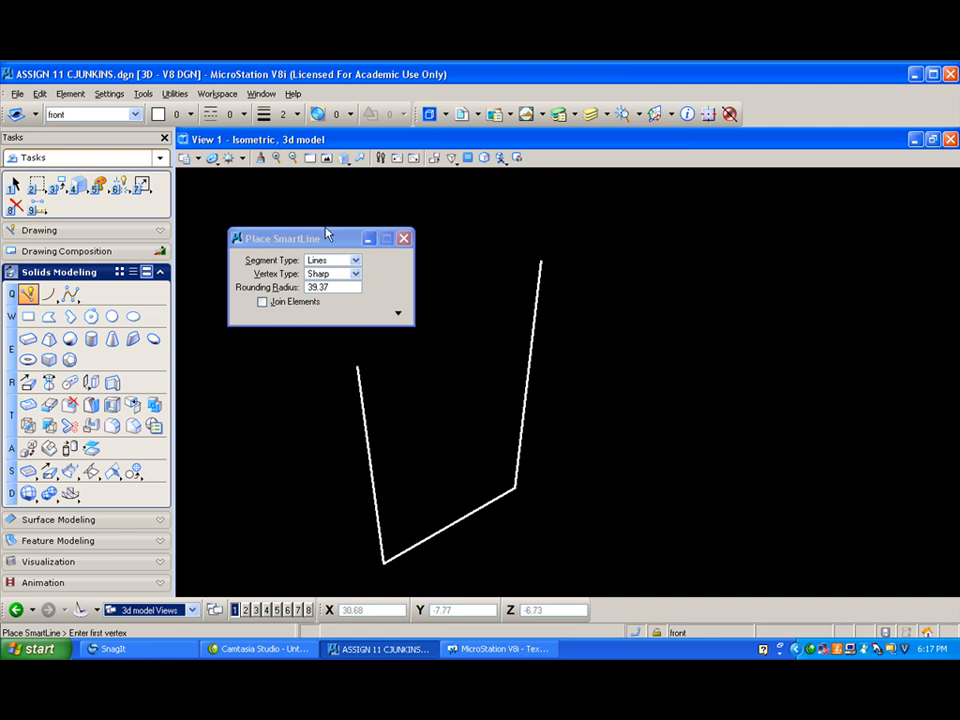
- In the Front view, draw the left roof slope from the left side's upper end, 3 units inward in X and 3 up in Y
left_click(343, 158)
left_click(366, 209)
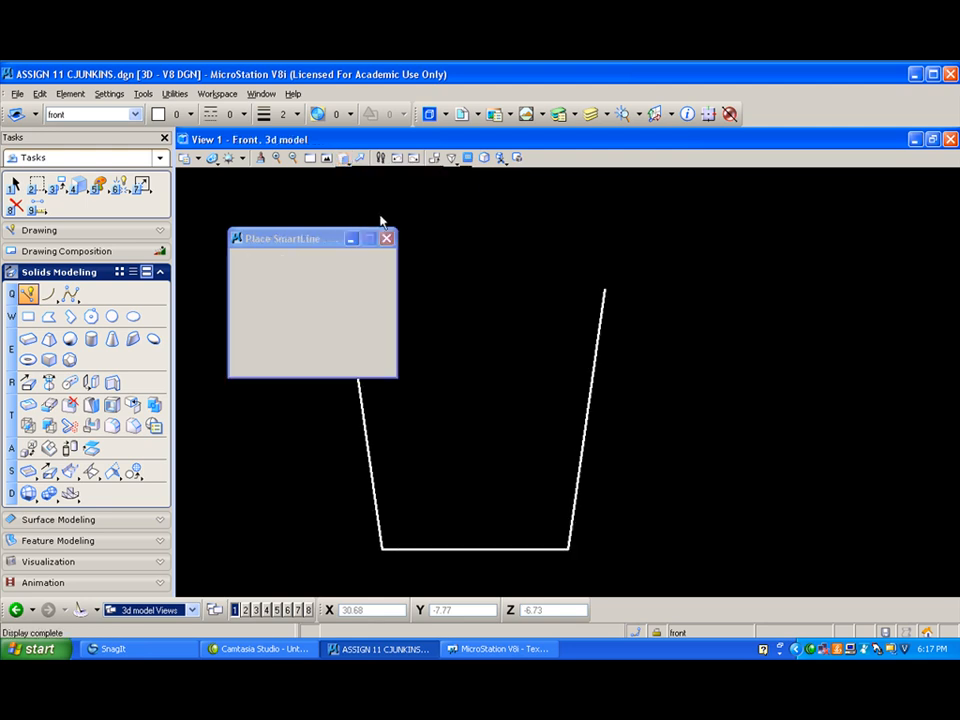
left_click_drag(468, 239, 739, 228)
scroll(536, 239, "up", 1)
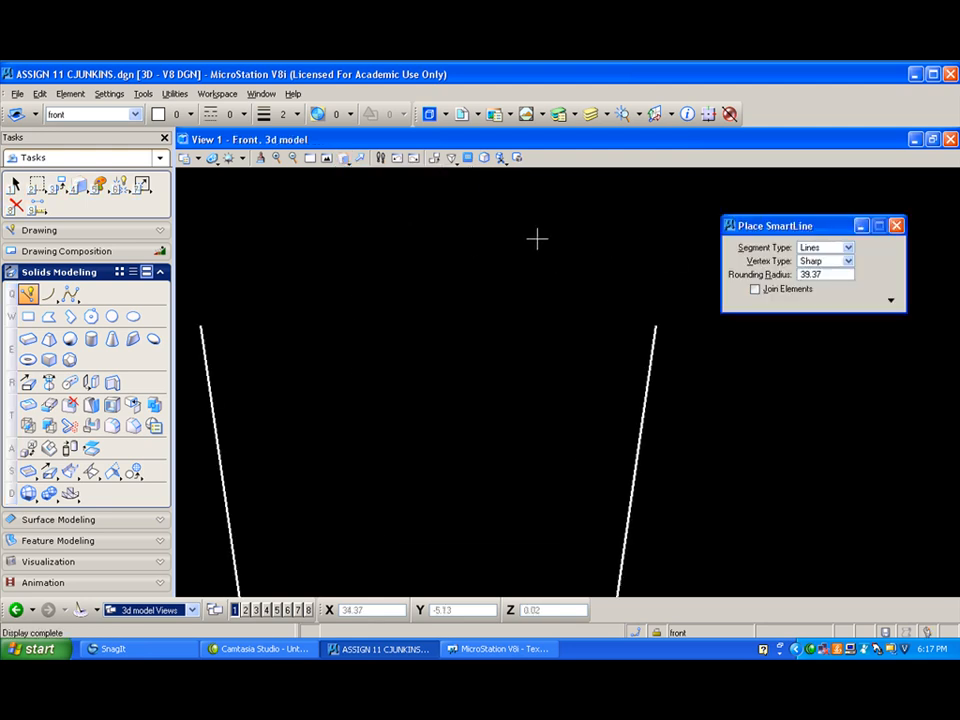
scroll(520, 262, "down", 1)
mouse_move(472, 368)
middle_mouse_down()
mouse_move(467, 317)
mouse_move(455, 313)
middle_mouse_up()
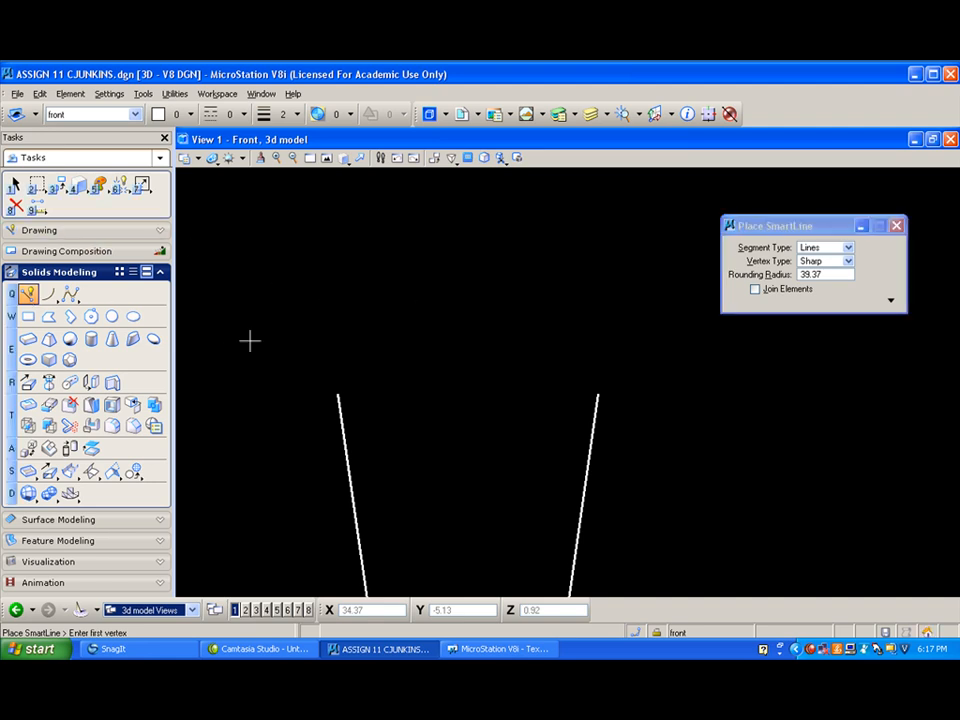
left_click(338, 393)
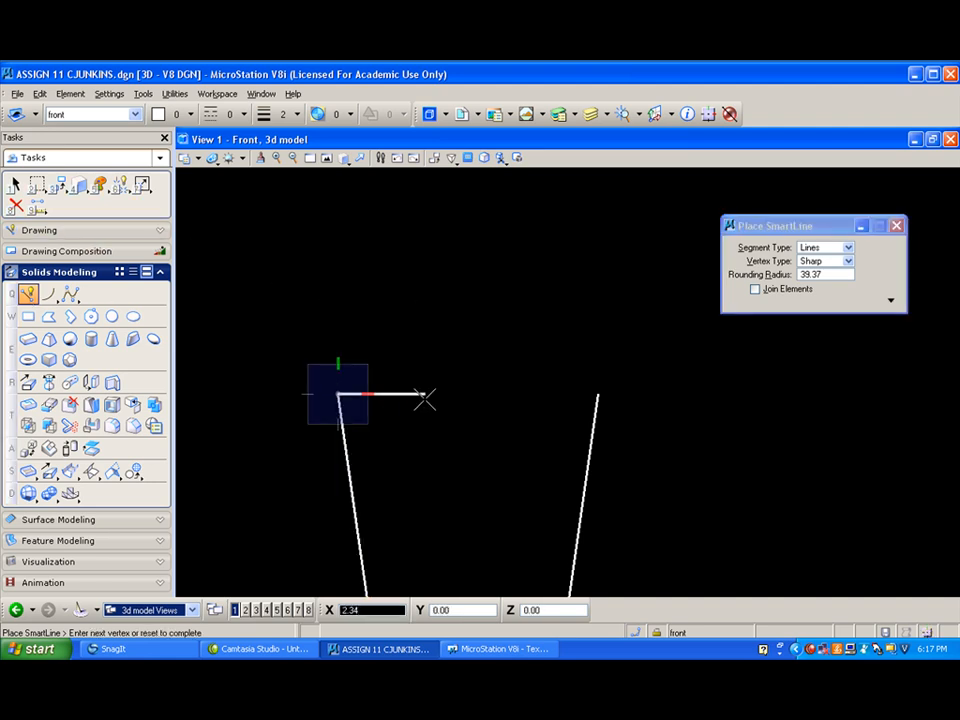
type("3")
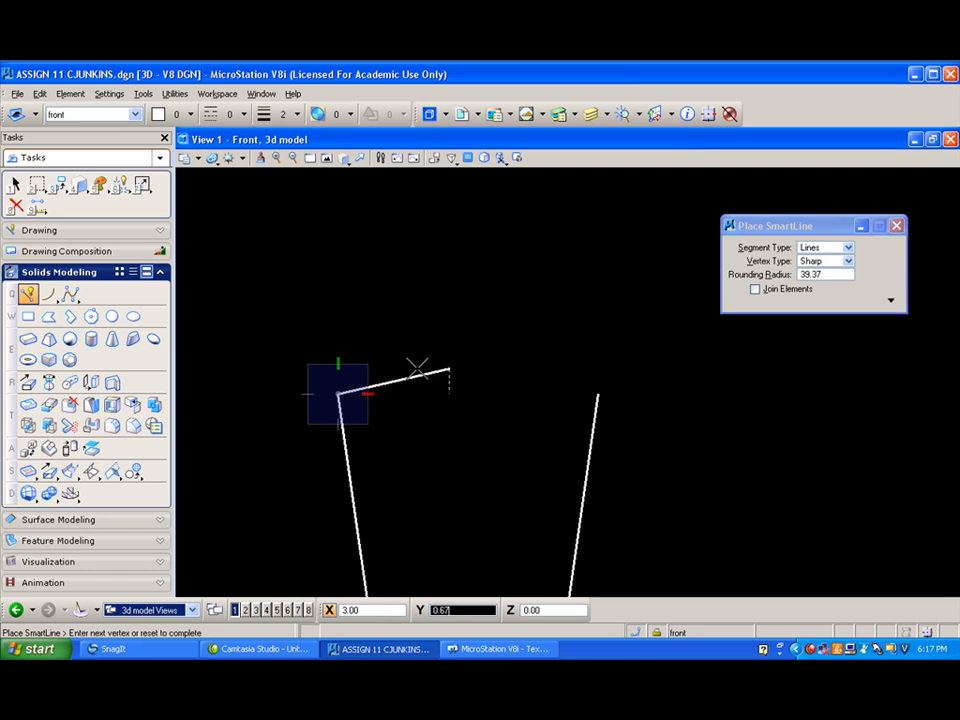
type("3")
left_click(417, 369)
right_click(417, 369)
- Draw the right roof slope from the right side's upper end, 3 units inward in X and 3 up in Y, and end the line
left_click(597, 393)
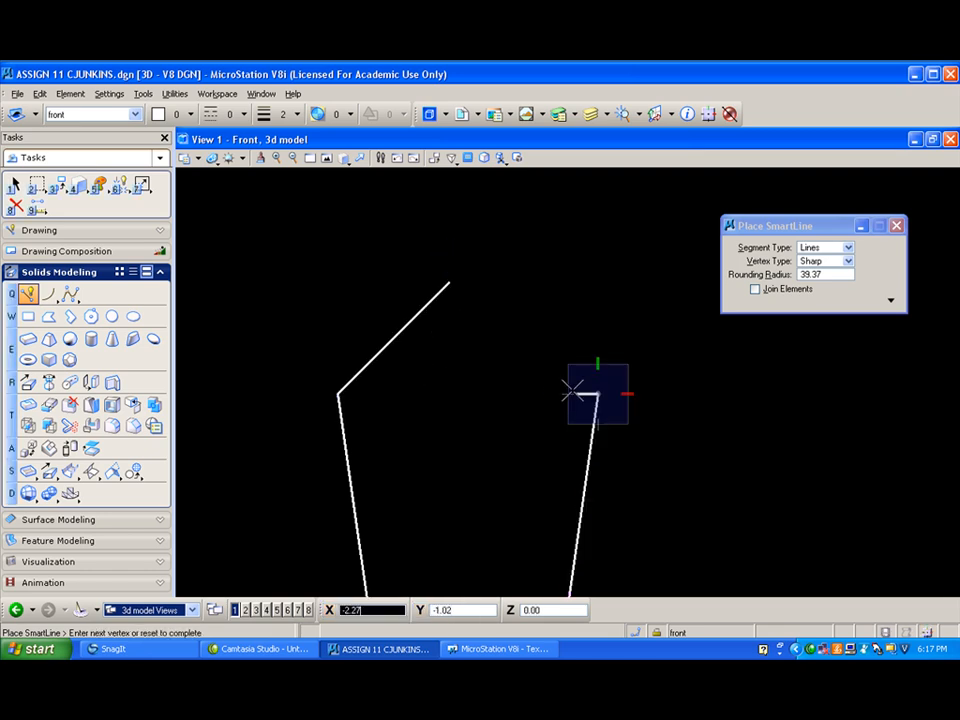
type("39.")
type("3")
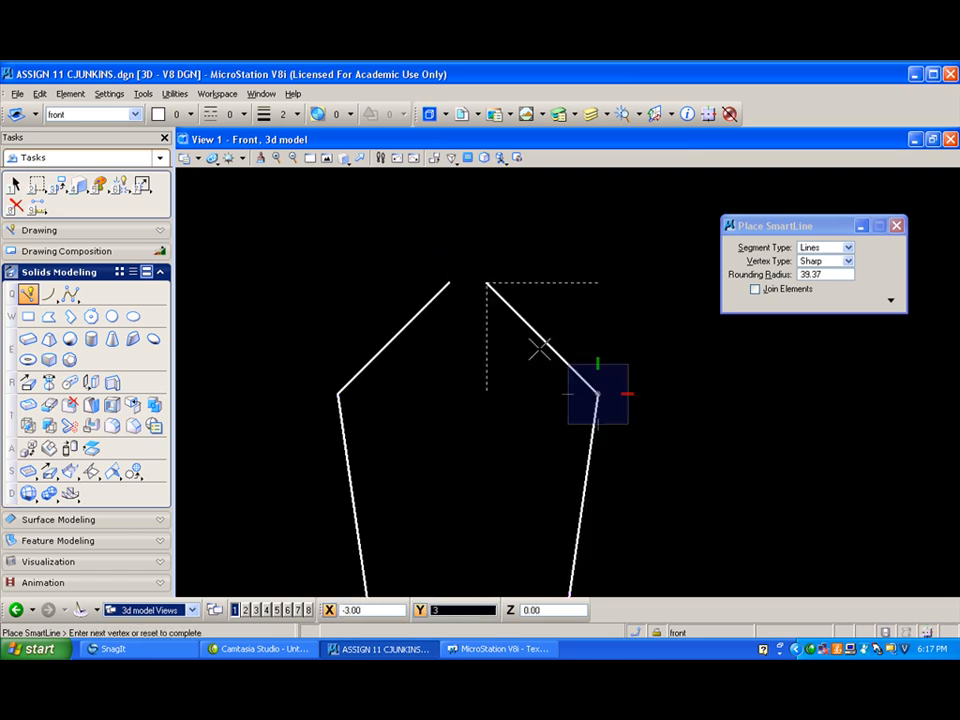
left_click(536, 347)
right_click(471, 343)
- Extend the two roof slope lines to their intersection to close the peak of the panel outline
left_click(141, 184)
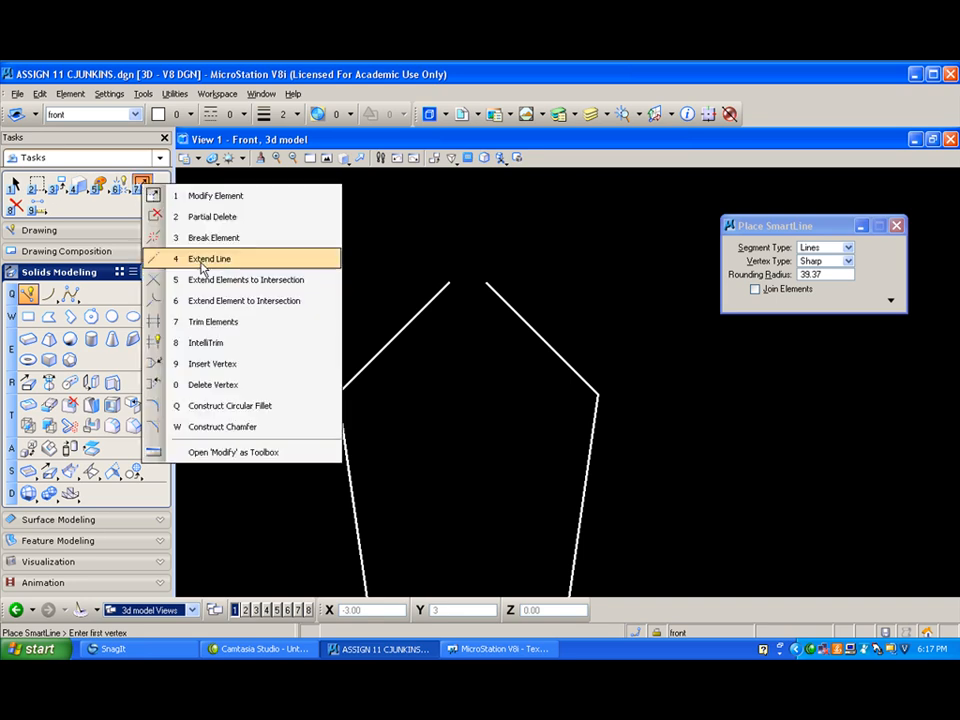
left_click(201, 288)
left_click(435, 305)
left_click(501, 296)
left_click(481, 323)
scroll(470, 335, "down", 2)
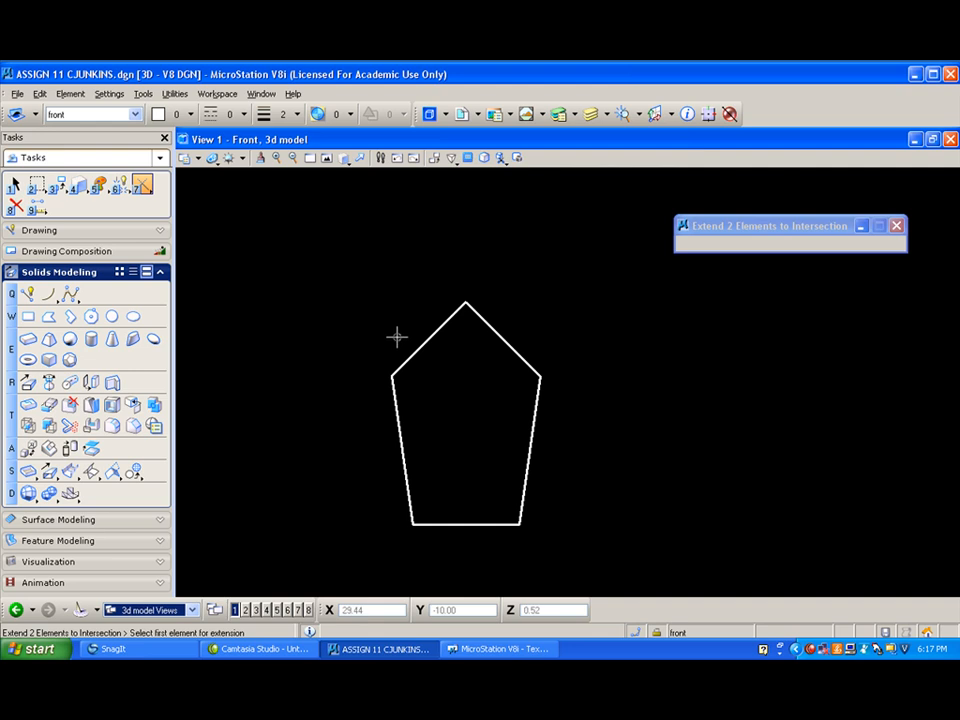
- Combine the five outline lines into one complex shape, using the Automatic method with a maximum gap of 0
left_click(143, 187)
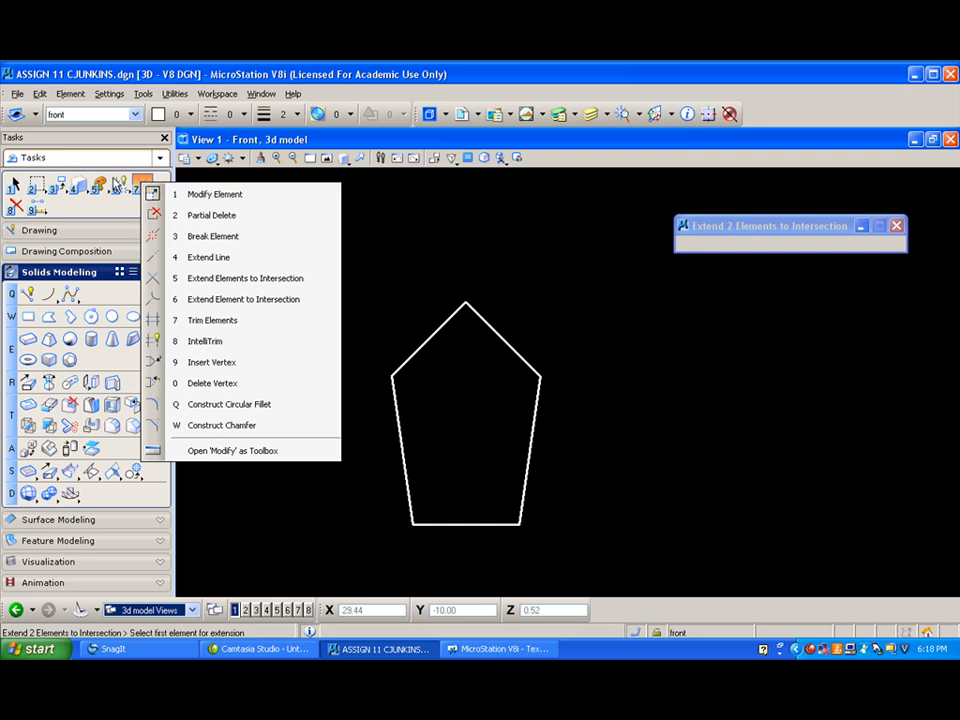
left_click(122, 189)
left_click(156, 232)
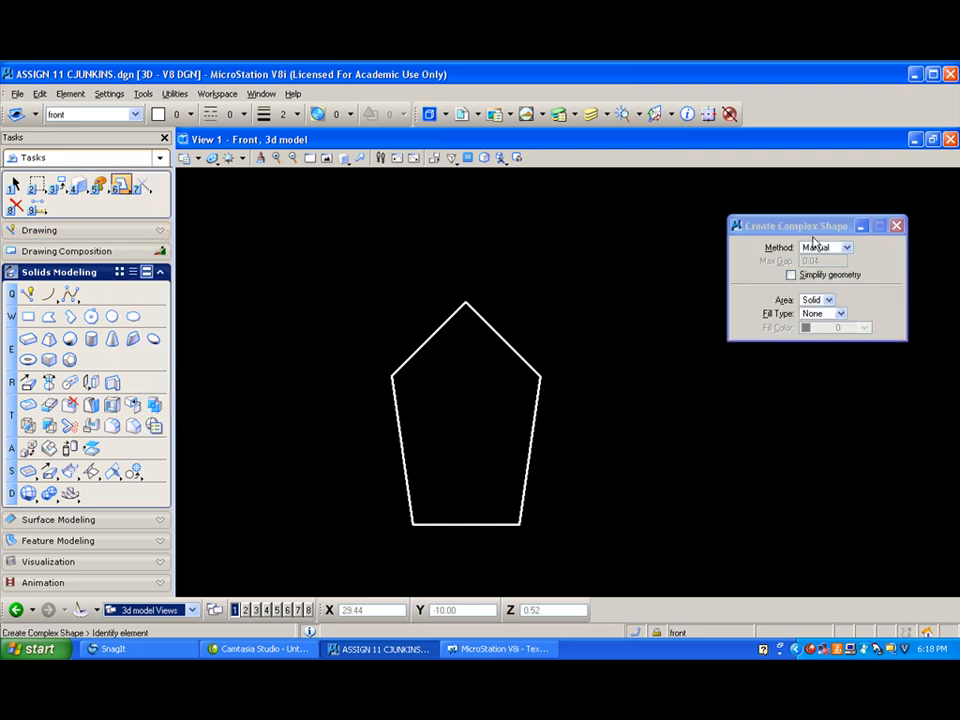
left_click(846, 247)
left_click(830, 260)
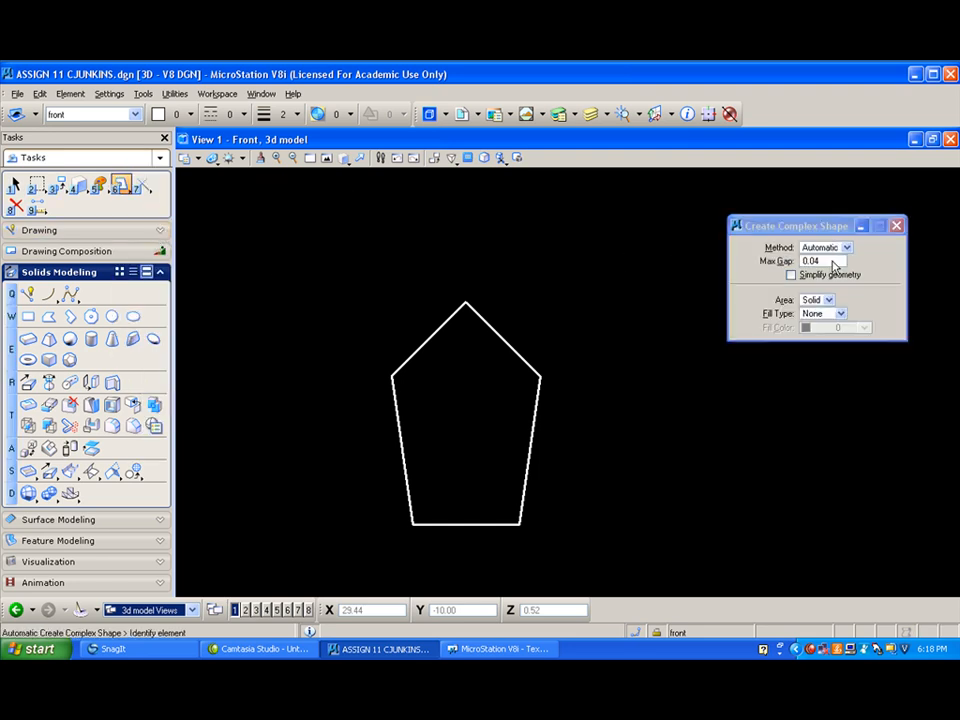
type("0")
key("Tab")
left_click(508, 343)
left_click(597, 345)
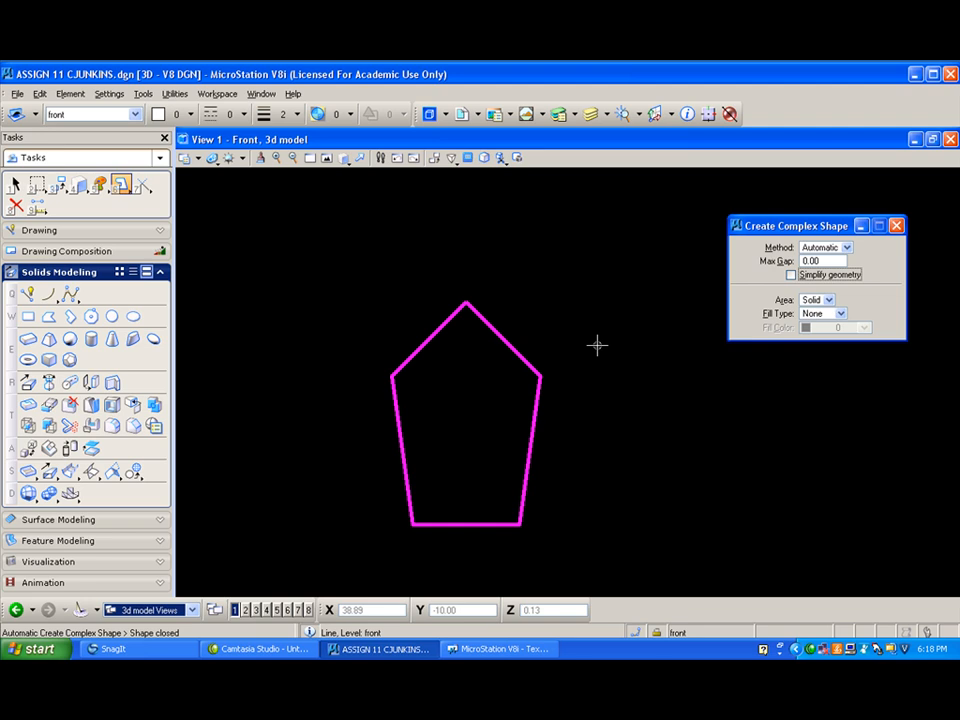
- Rotate View 1 to Isometric and extrude the panel shape orthogonally 5/8 unit toward the back of the birdhouse
left_click(346, 163)
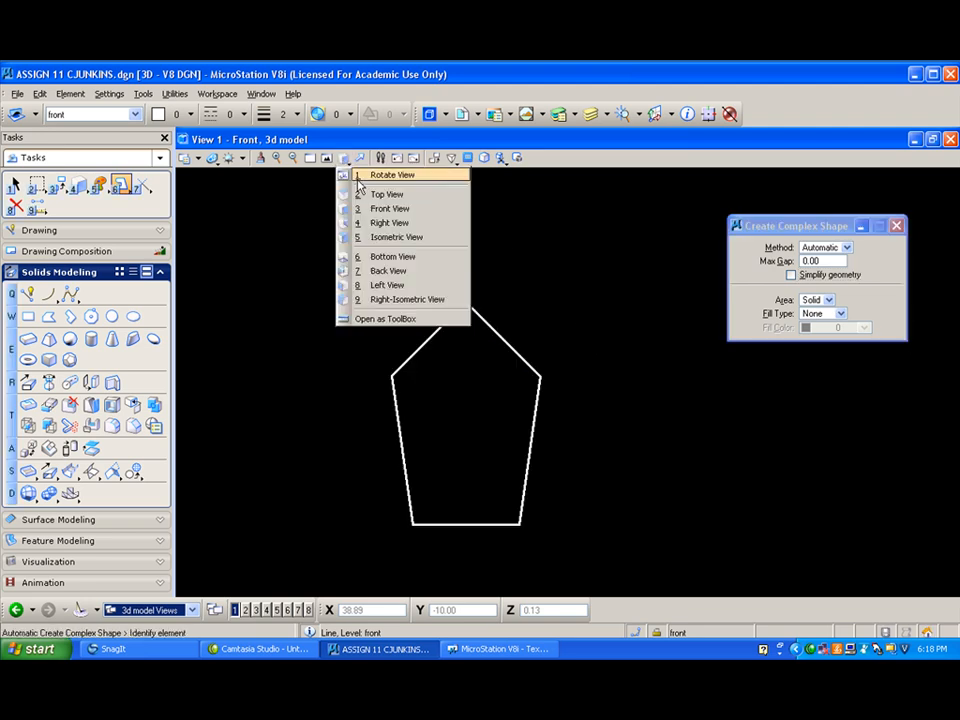
left_click(383, 236)
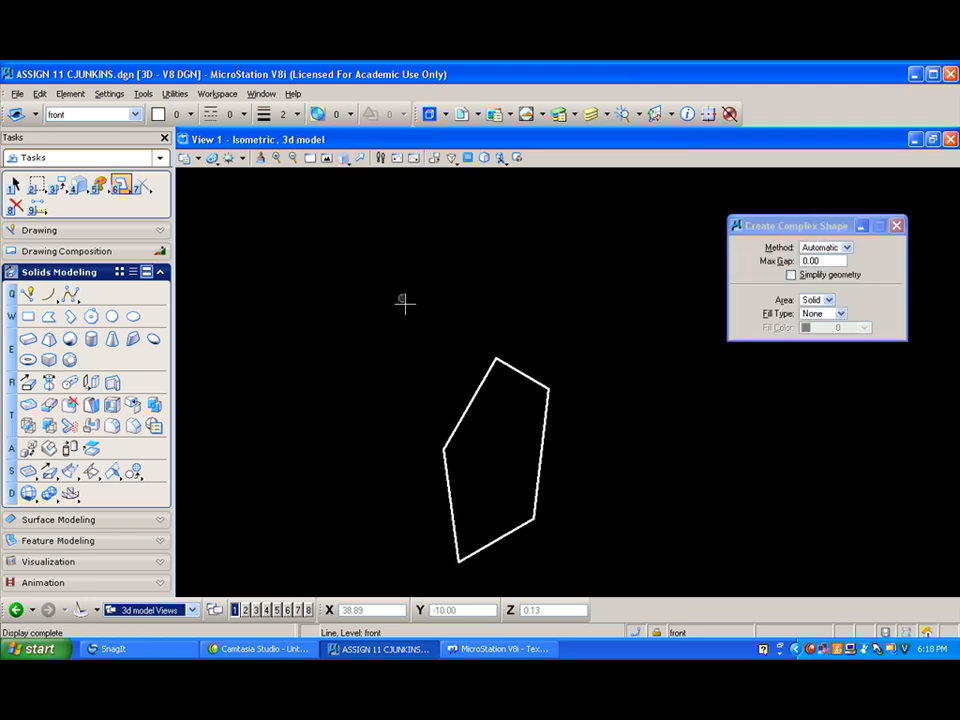
scroll(415, 448, "up", 2)
scroll(415, 448, "down", 2)
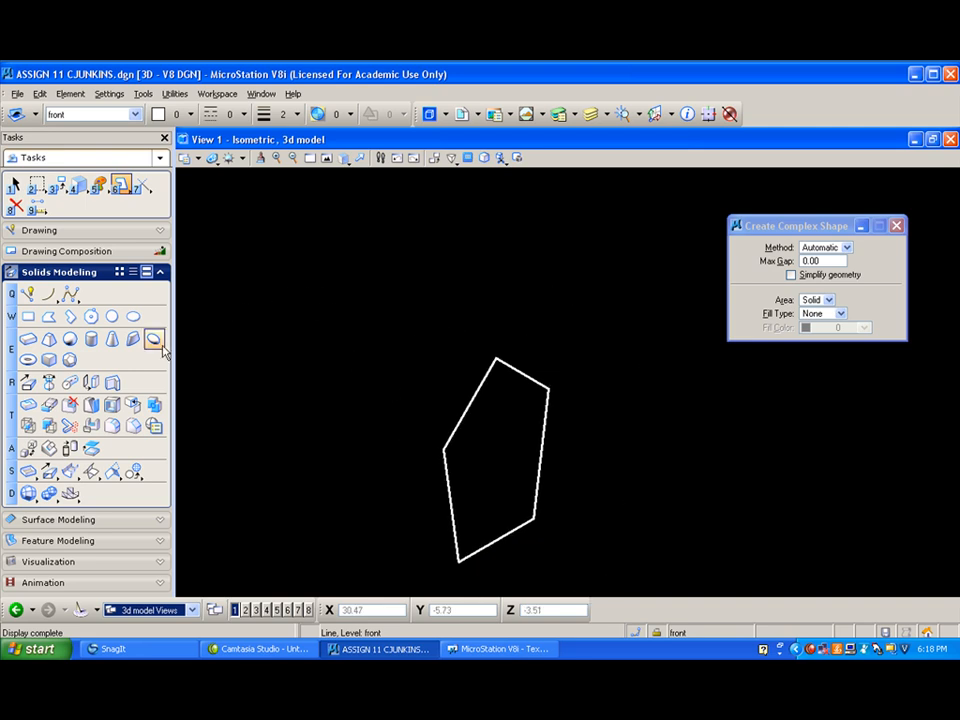
left_click(28, 384)
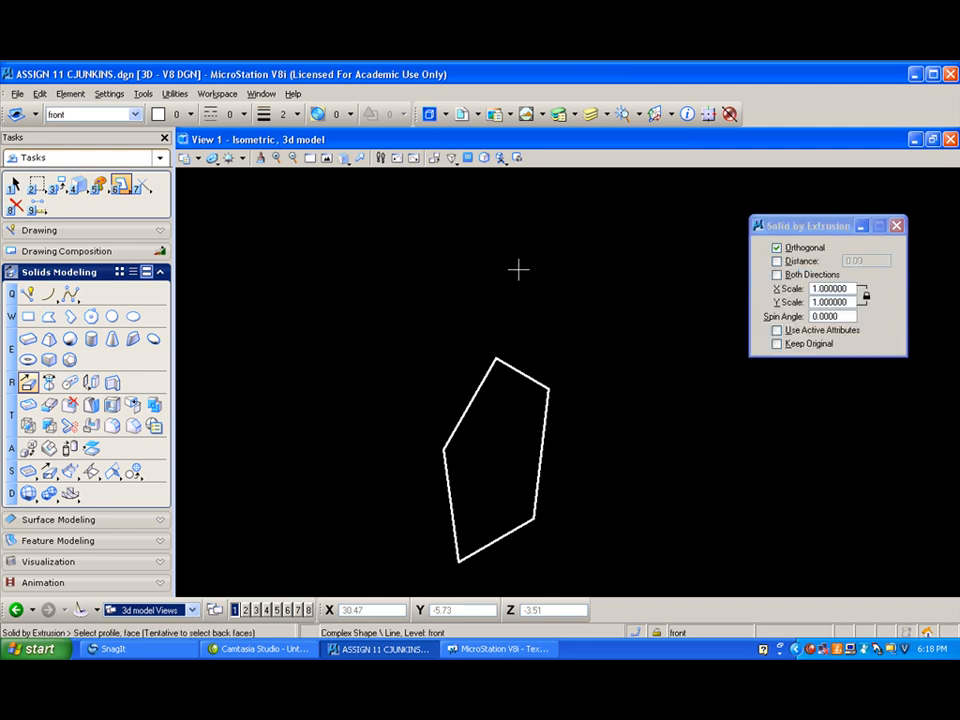
left_click(475, 395)
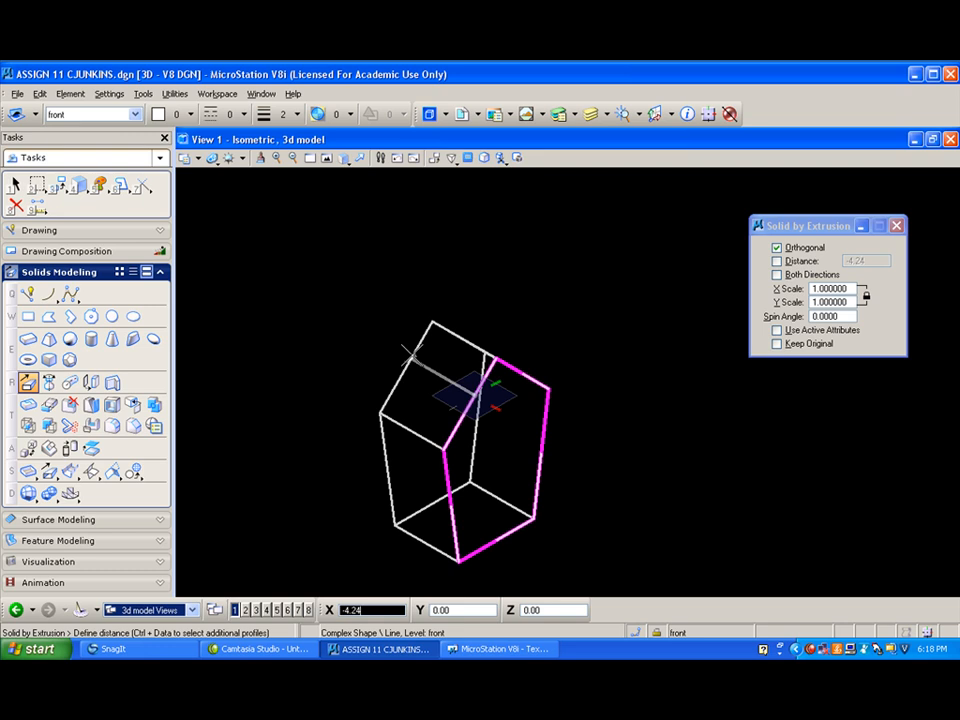
type("5/8")
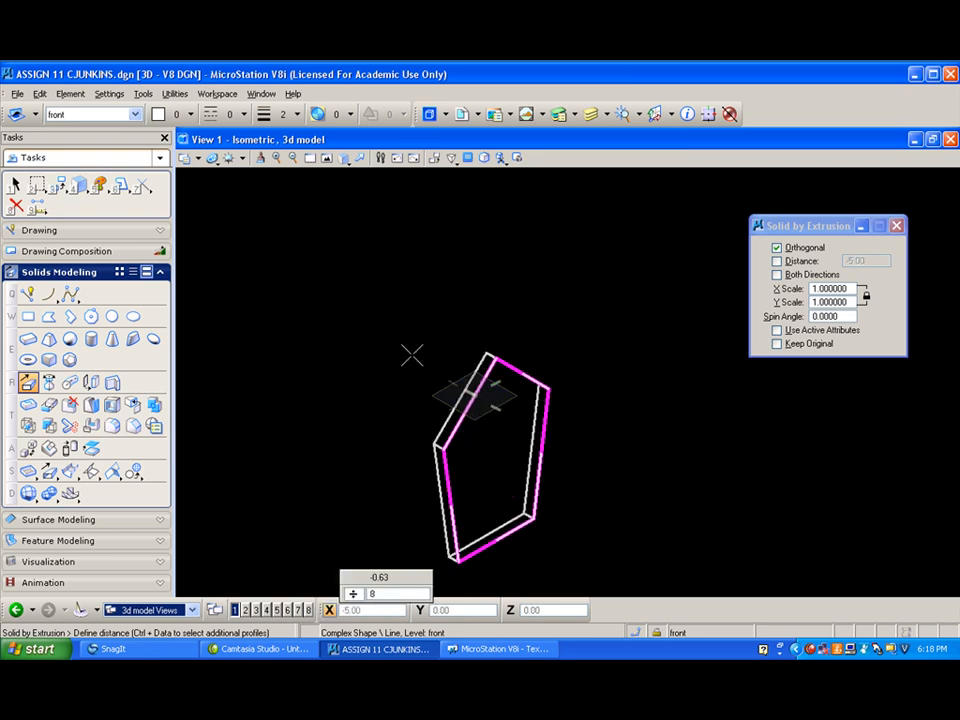
key("Return")
left_click(411, 355)
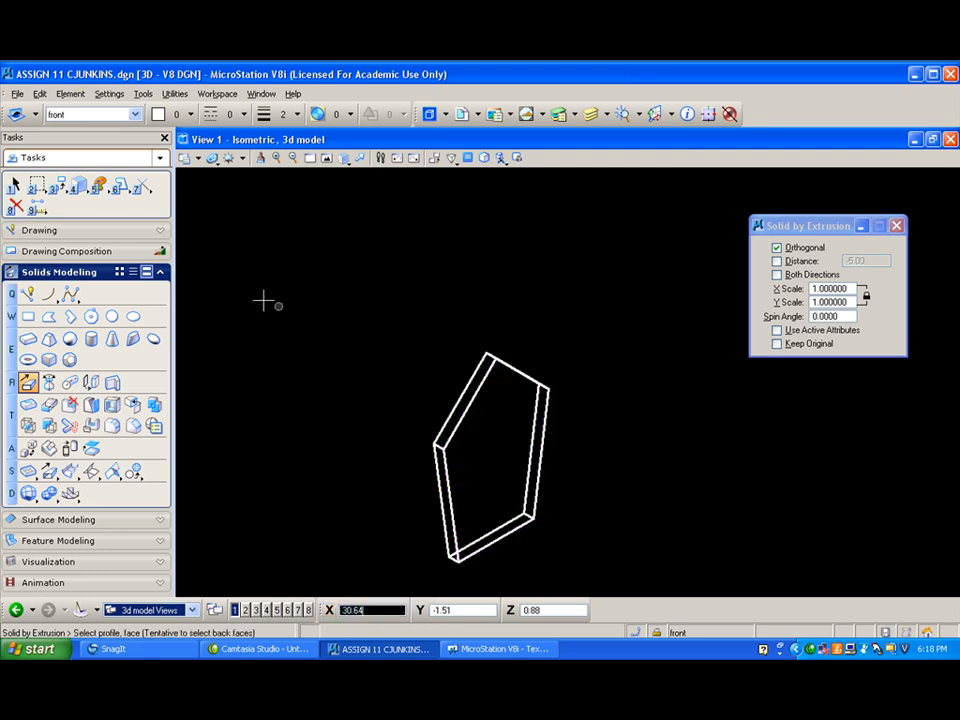
- Make one copy of the front panel solid, 5 units straight toward the back from its rear lower-left corner
left_click(64, 188)
left_click(82, 196)
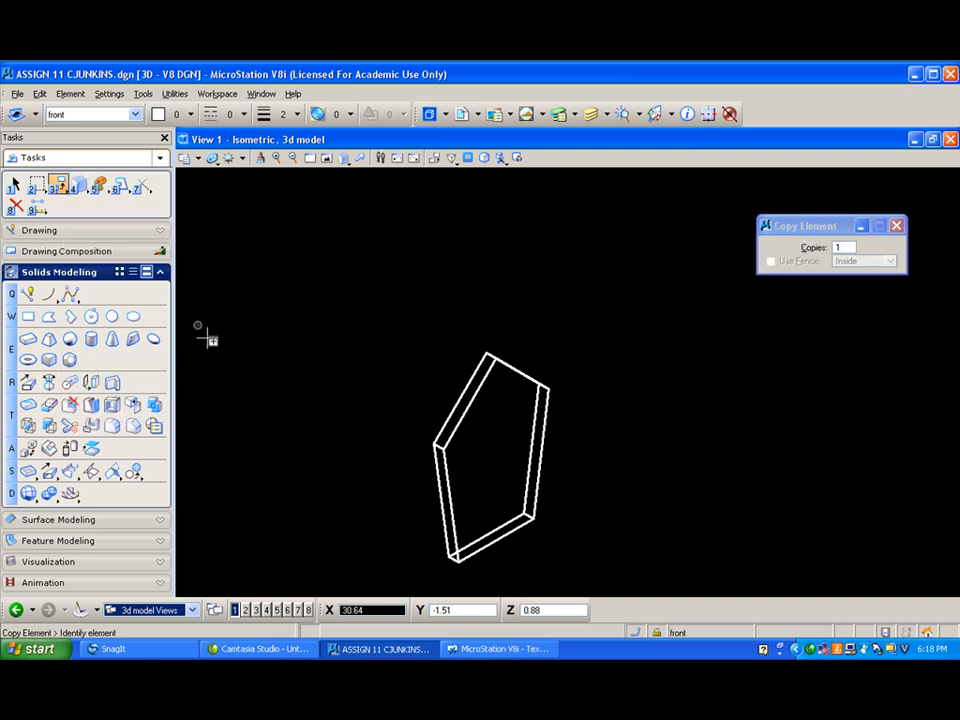
left_click(447, 558)
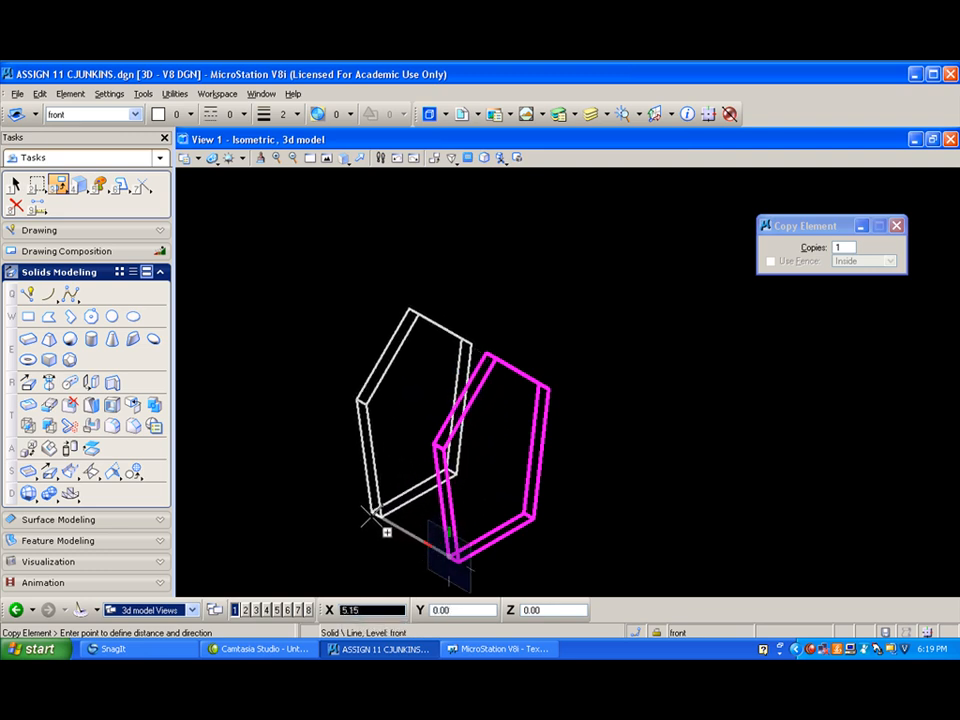
type("5")
left_click(370, 516)
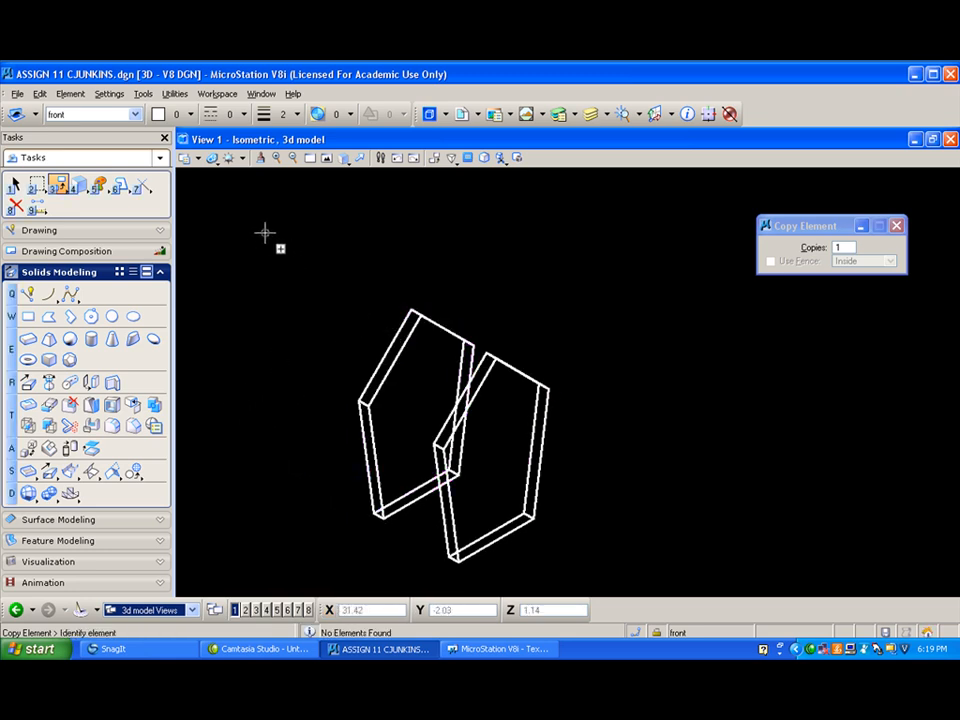
- Change the copied rear panel's attributes to level back and color 4
left_click(103, 184)
left_click(174, 198)
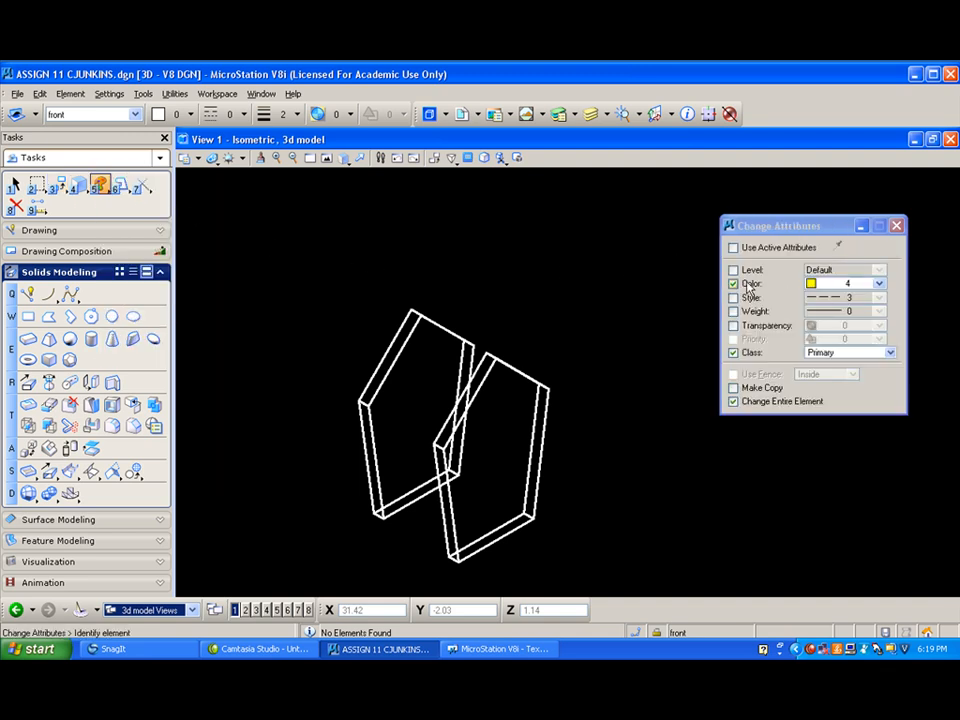
left_click(733, 270)
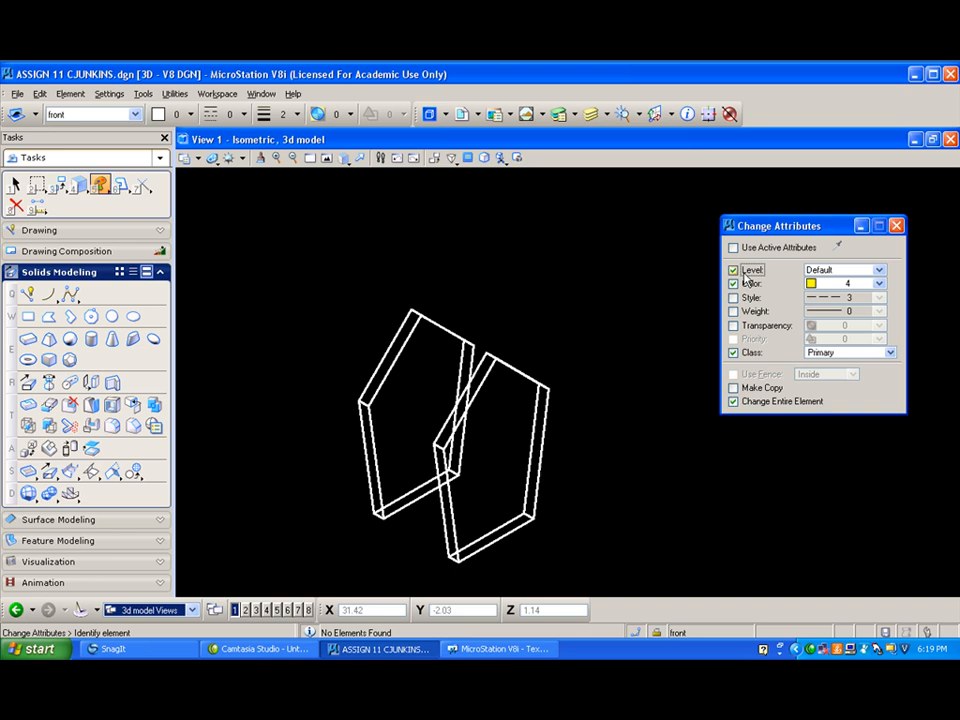
left_click(878, 270)
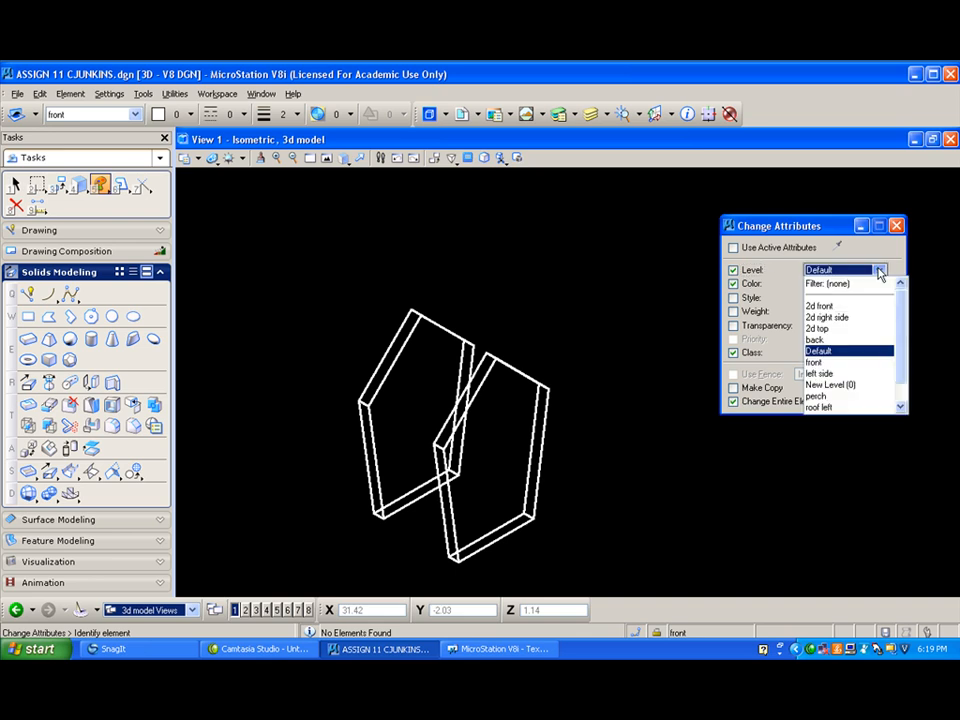
left_click(841, 340)
left_click(392, 318)
left_click(317, 306)
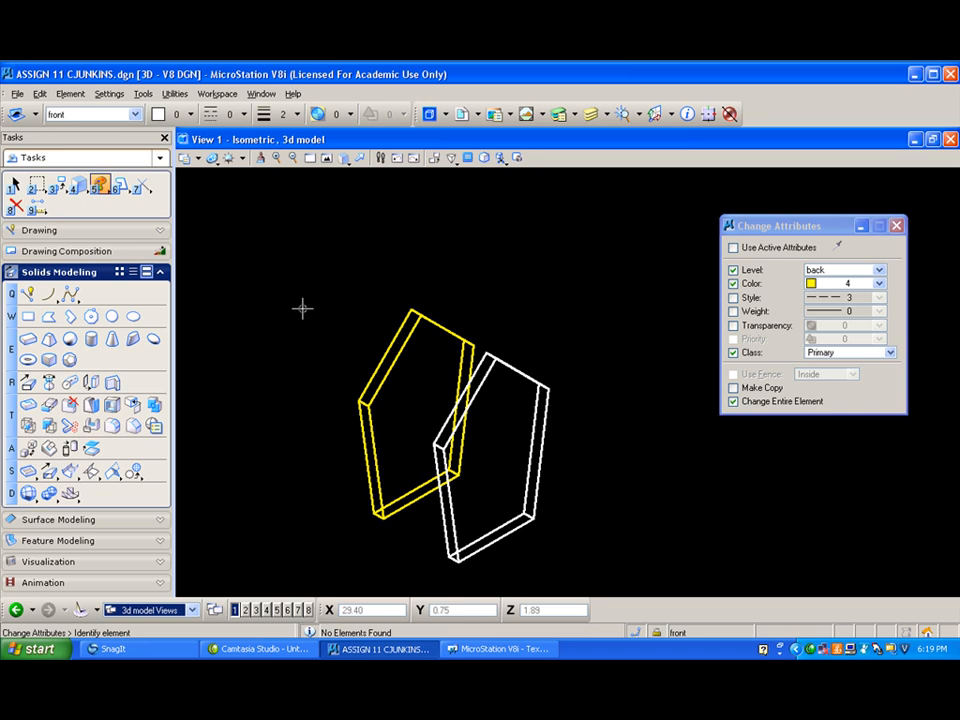
- Place a circle of radius 0.7 on the front panel's face, centered 2.5 units above the midpoint of its lower front edge
left_click(112, 316)
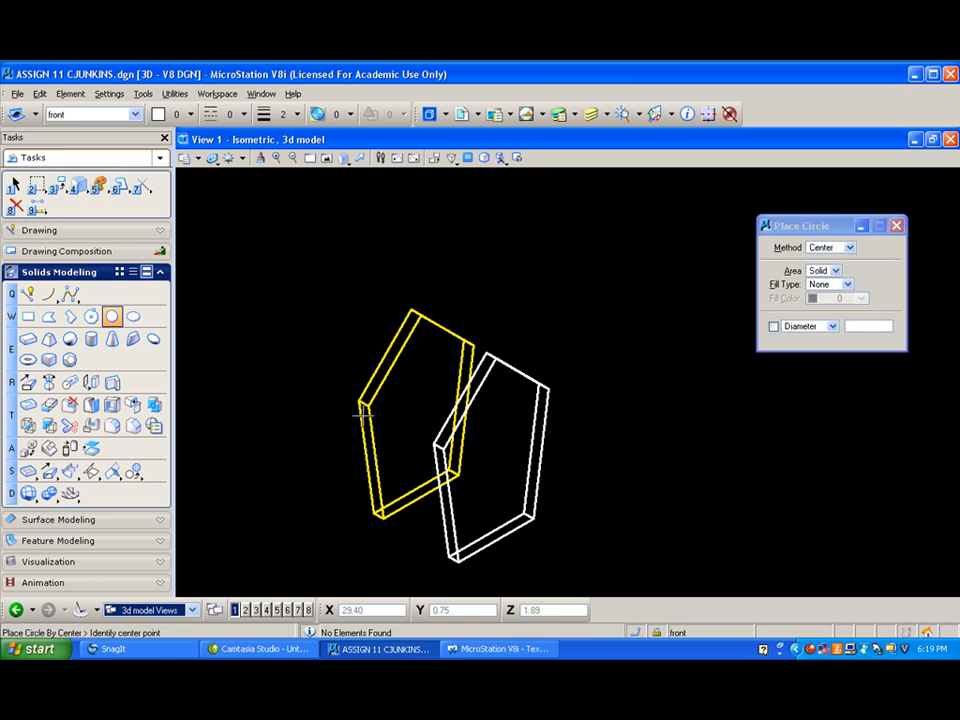
middle_click(497, 538)
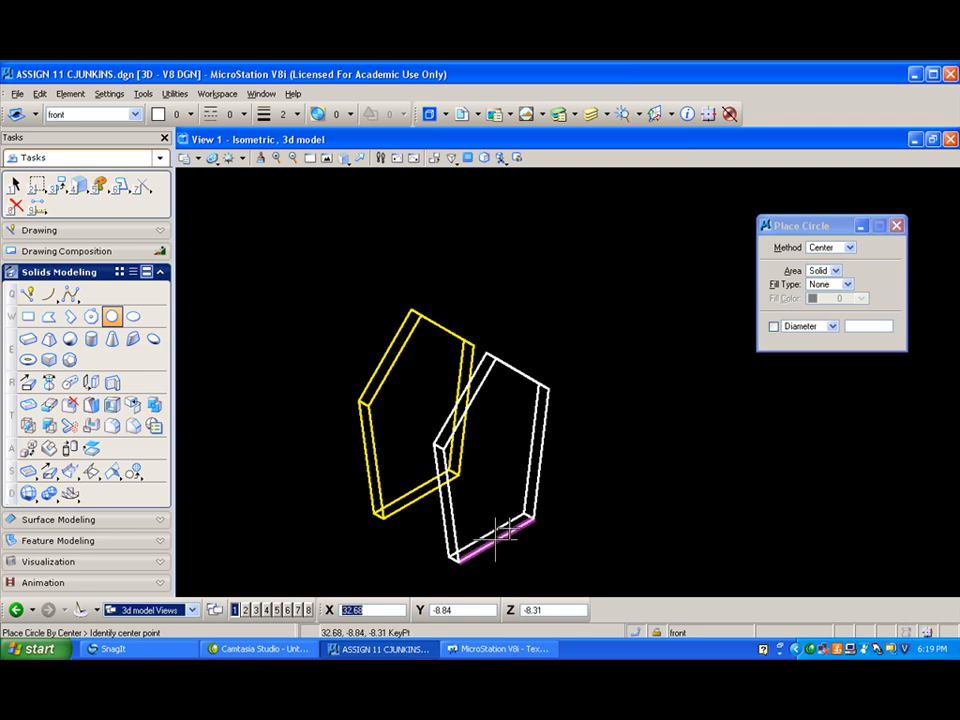
key("o")
key("f")
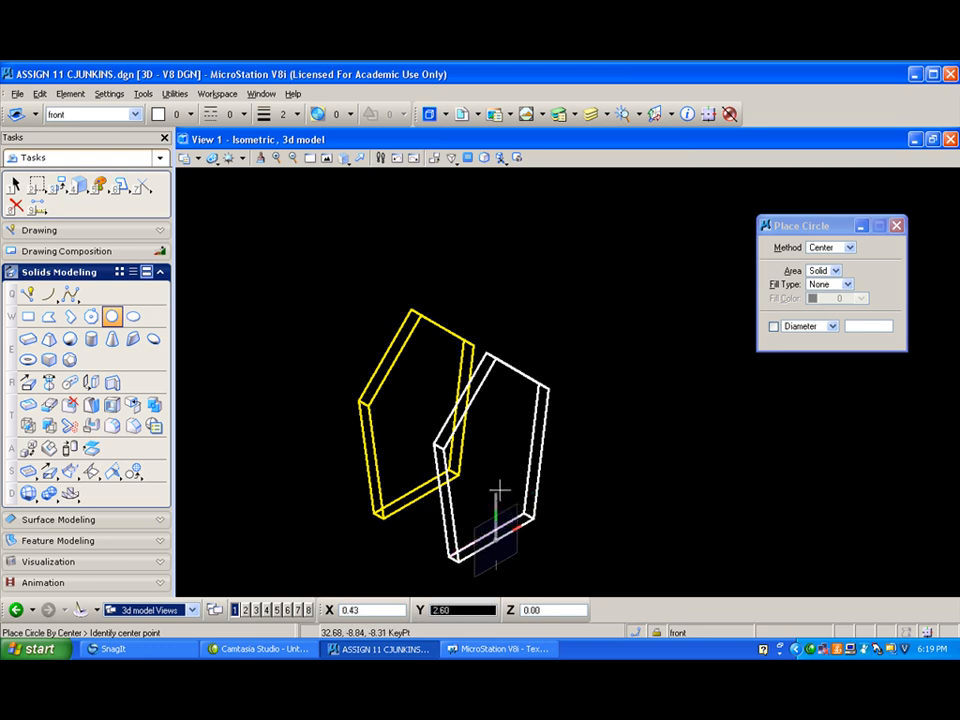
type("2.5")
left_click(496, 484)
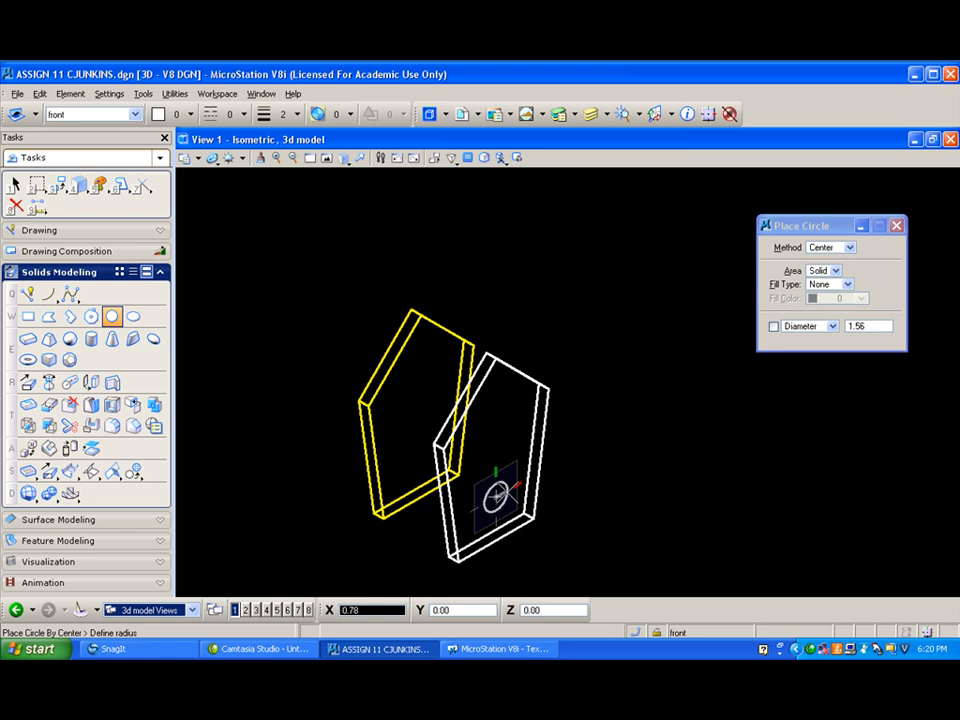
type(".7")
left_click(508, 480)
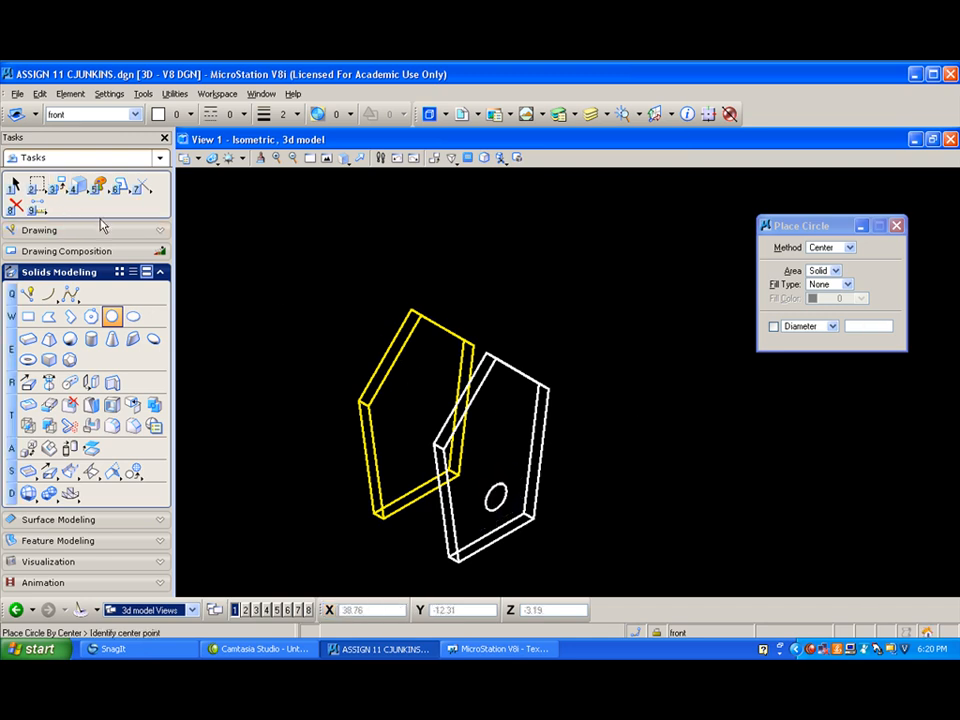
- Move the circle straight up along the Y axis on the front panel's face
left_click(57, 184)
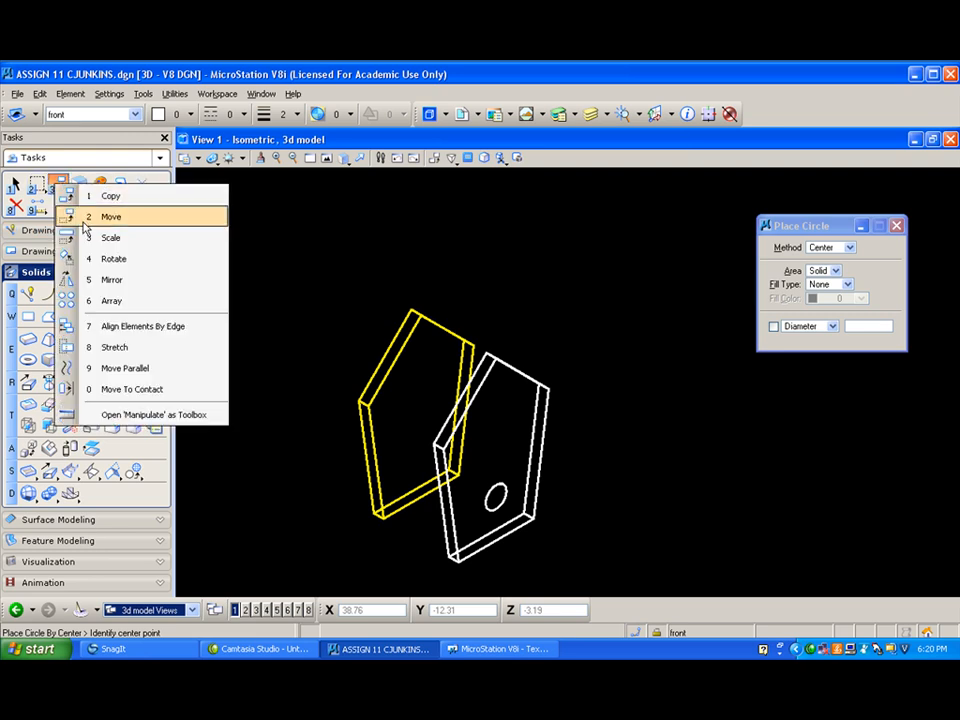
left_click(86, 214)
left_click(496, 472)
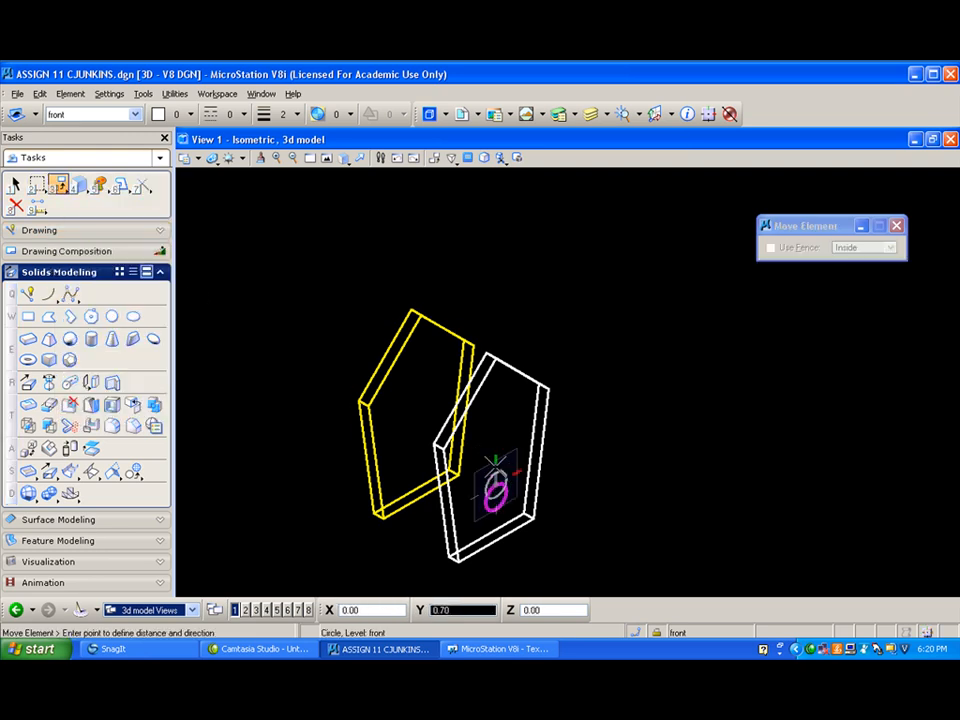
left_click(496, 450)
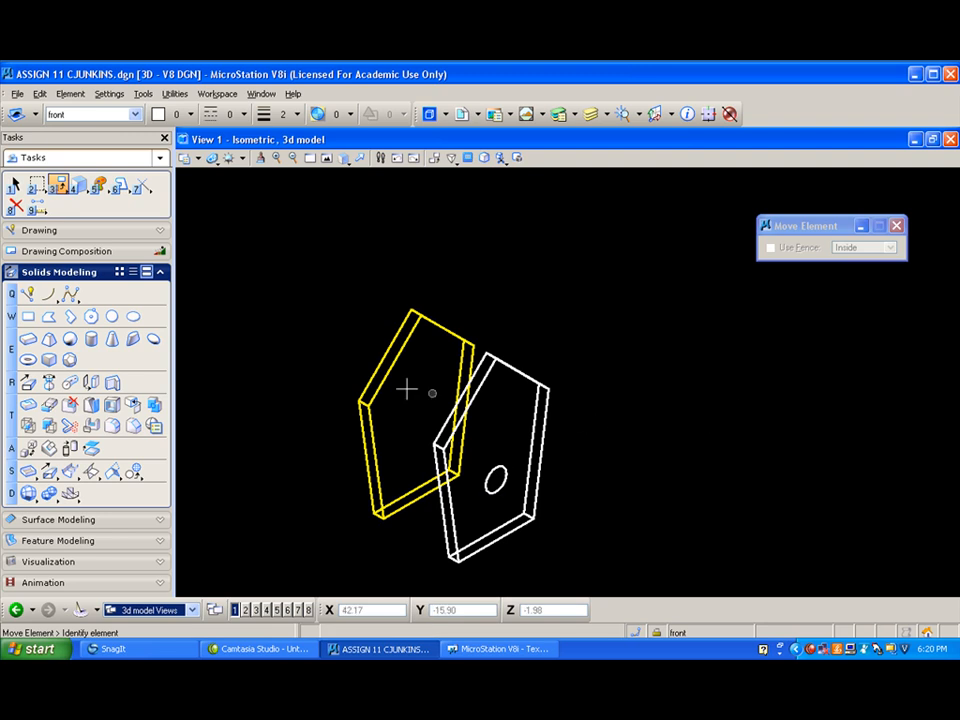
- Cut the circle through the front panel solid in both directions, without splitting the solid or keeping the profile
left_click(90, 427)
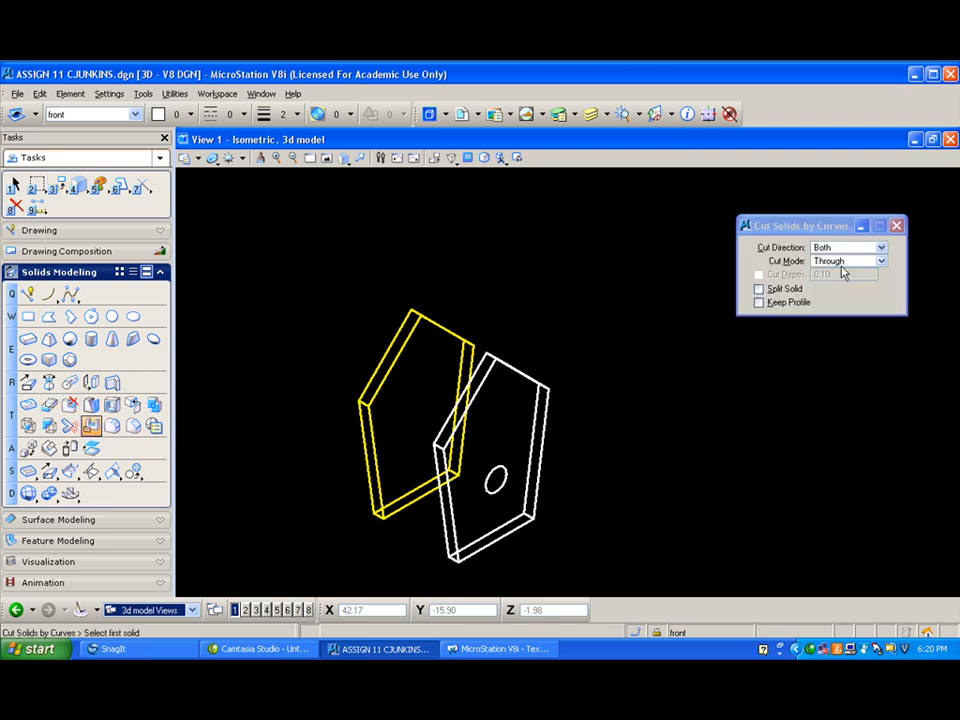
left_click(541, 443)
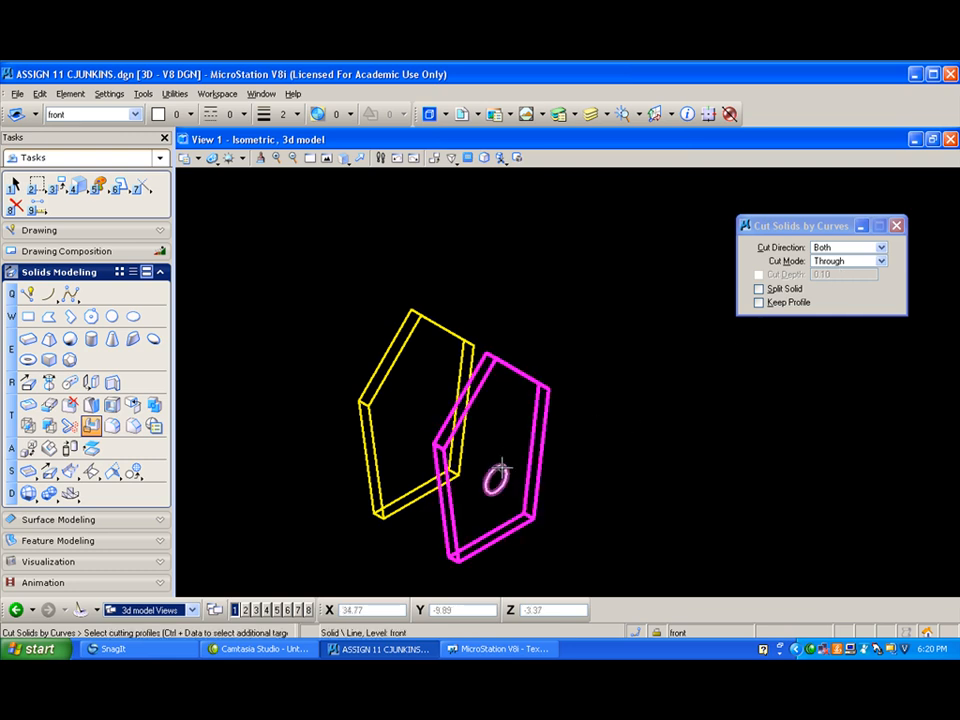
left_click(497, 466)
left_click(658, 436)
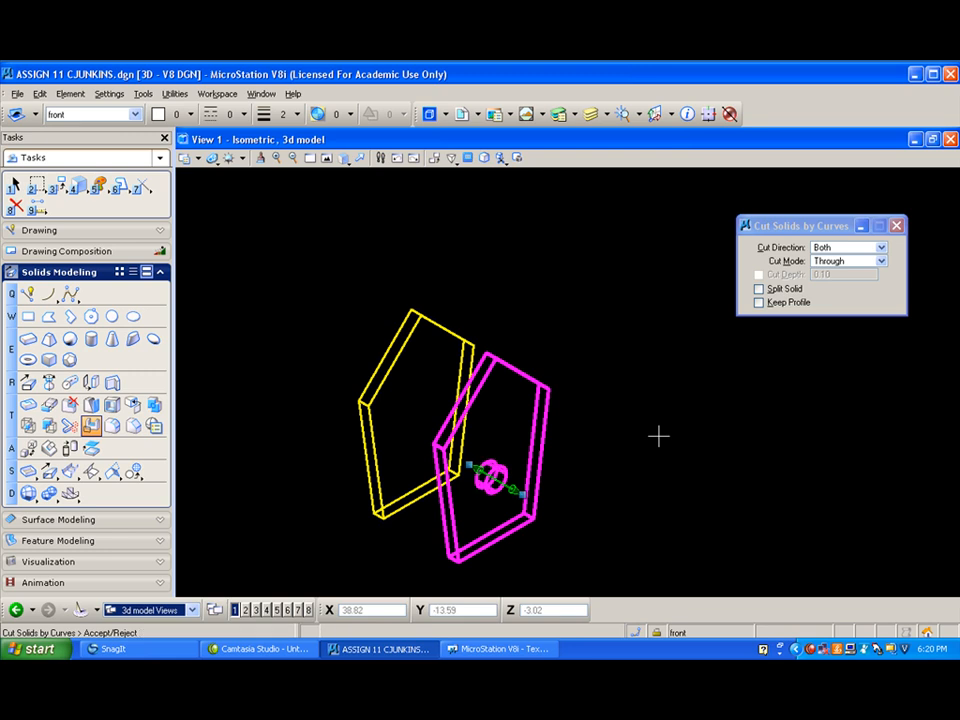
left_click(658, 436)
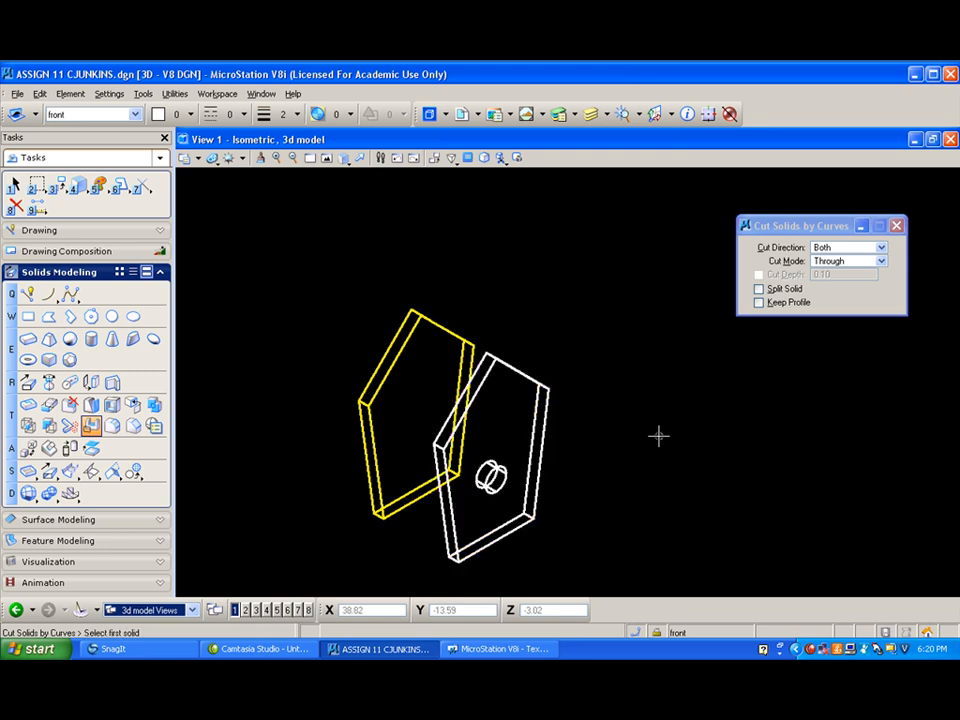
- Inspect the front panel's hole in the Illustration With Shadows style from a rotated angle, and restore the wireframe isometric view
left_click(212, 158)
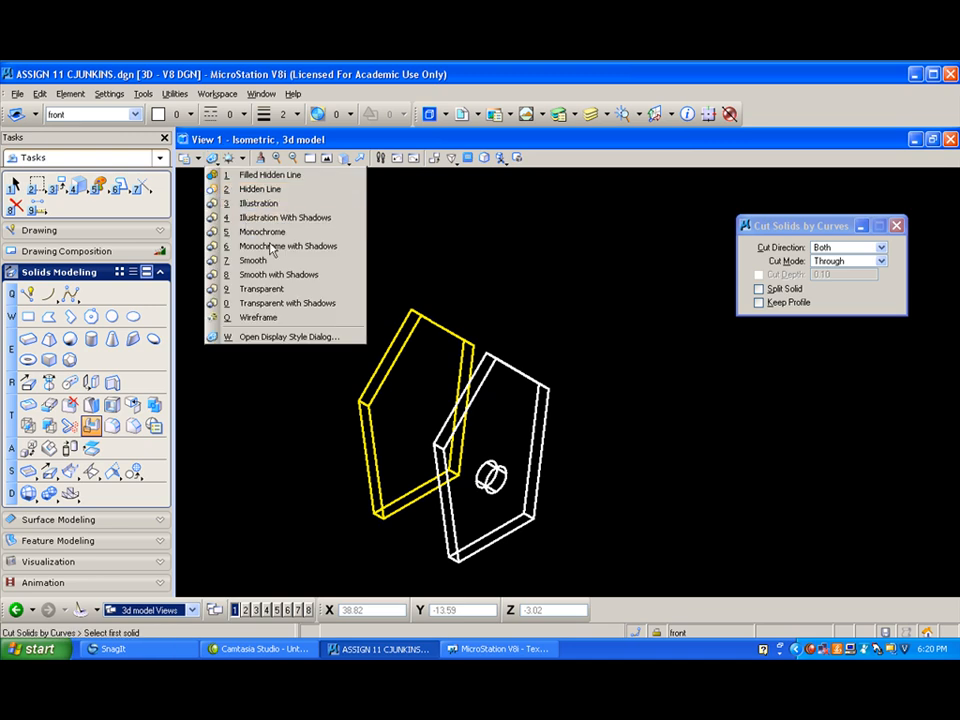
left_click(262, 217)
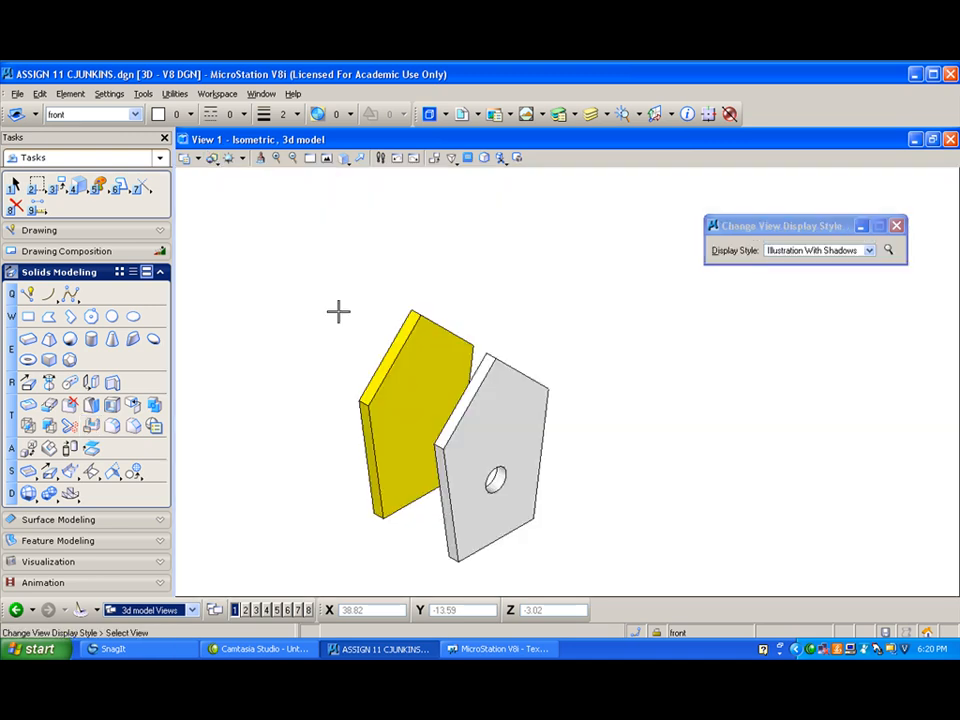
left_click(352, 166)
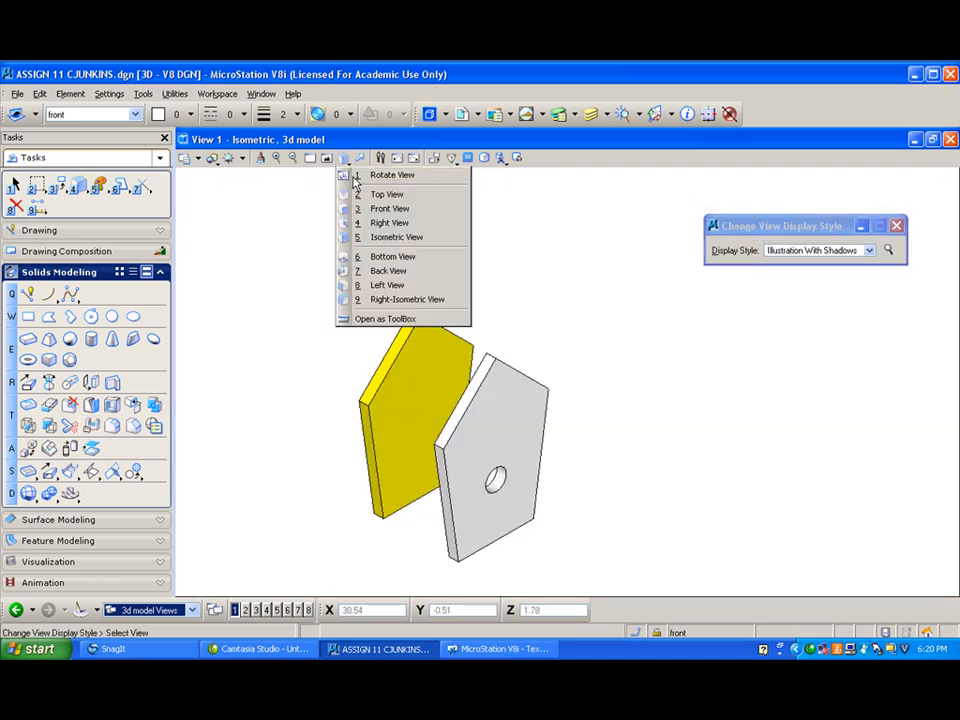
left_click(352, 178)
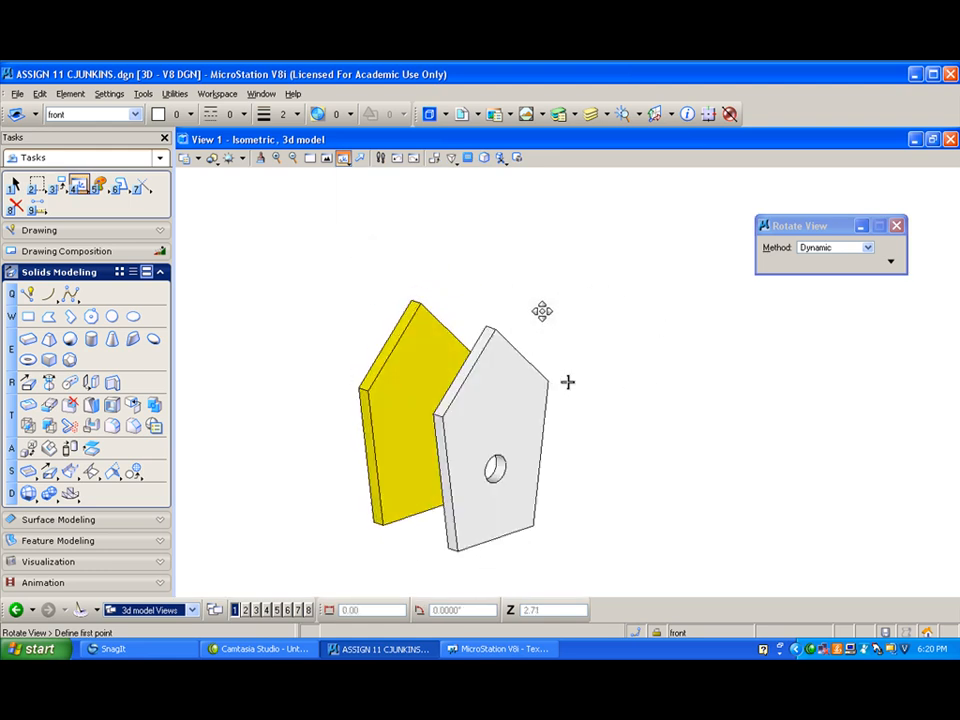
left_click(407, 268)
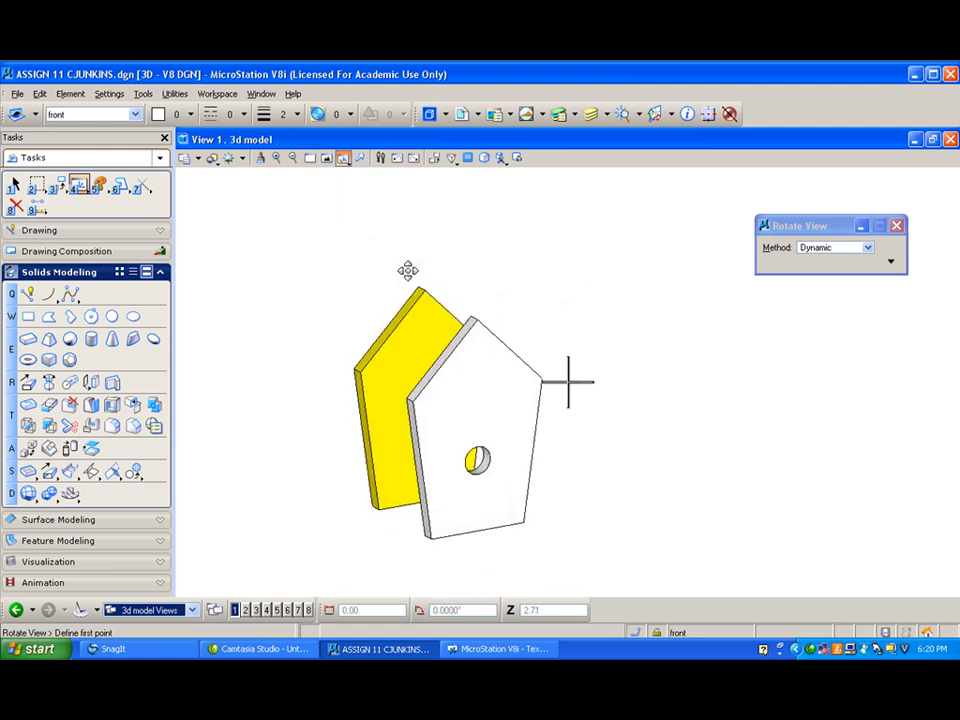
left_click(212, 161)
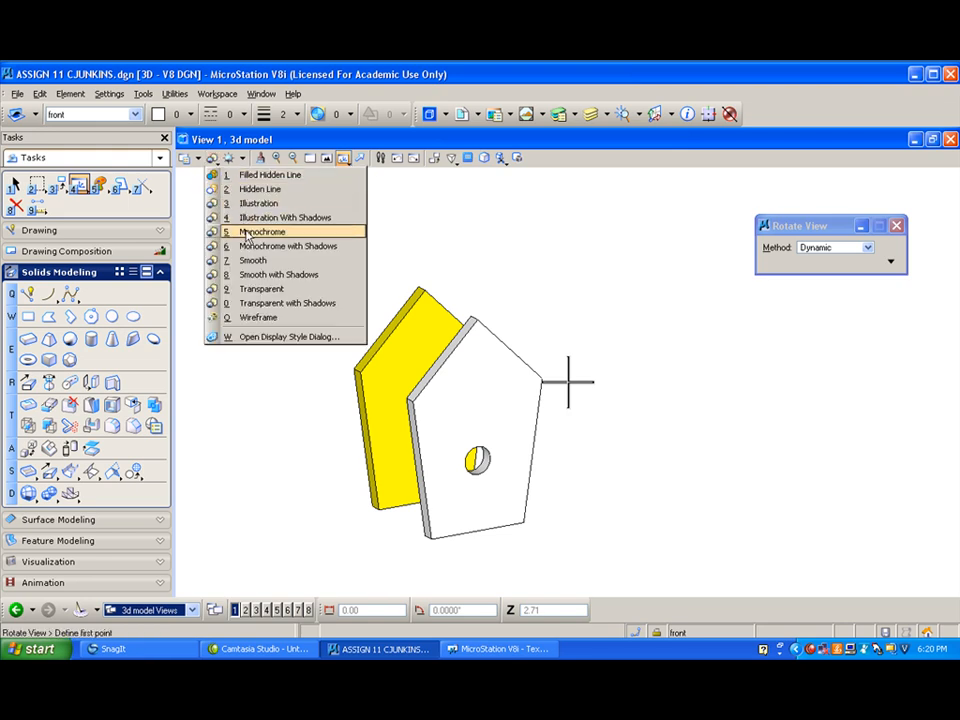
left_click(245, 317)
left_click(344, 158)
left_click(378, 236)
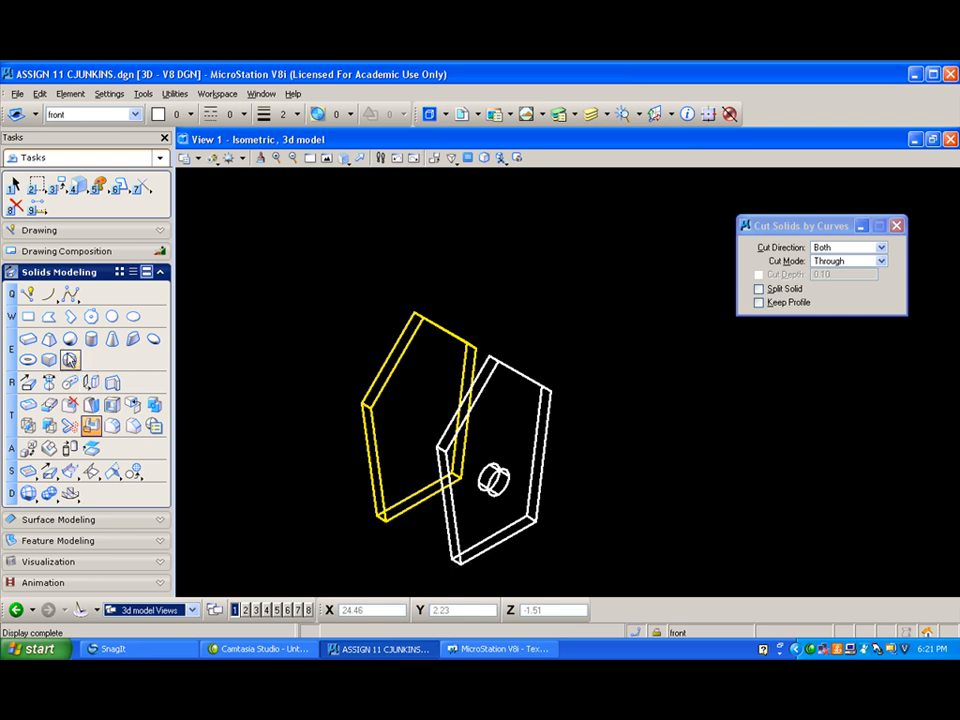
- Place a circle of radius 0.12 on the front panel's face, centered 2 units above the midpoint of its lower front edge
left_click(111, 316)
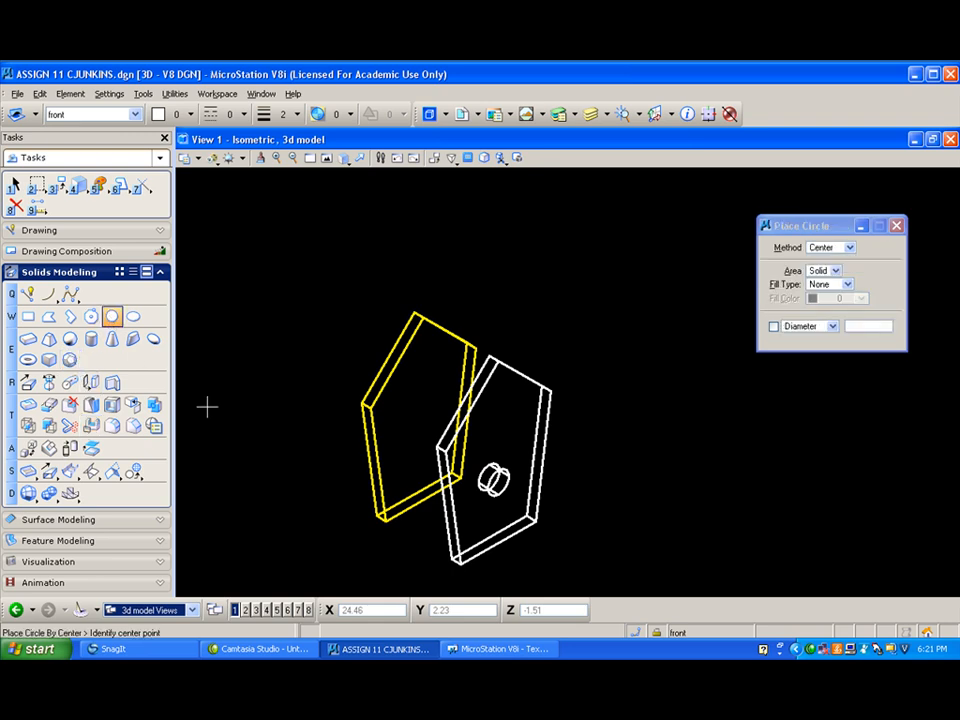
middle_click(500, 538)
key("o")
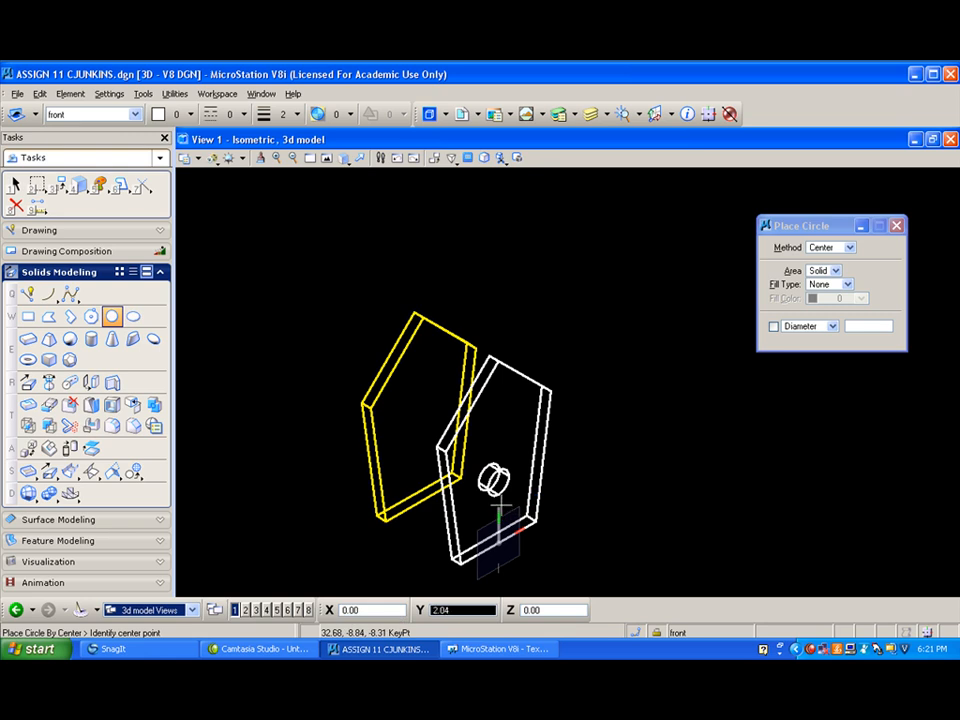
type("2")
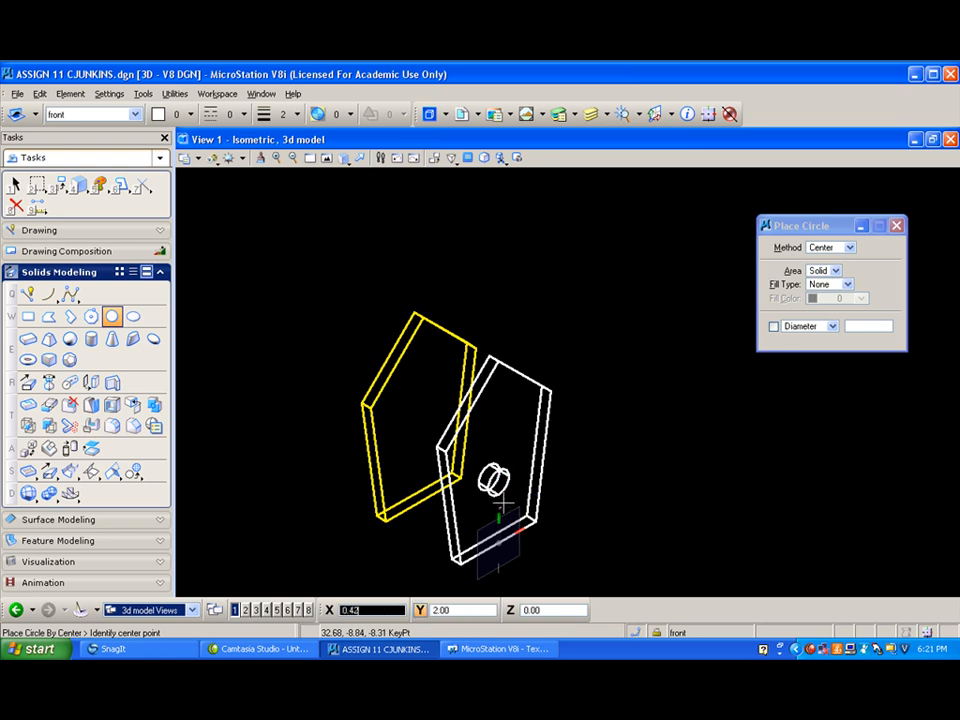
left_click(498, 508)
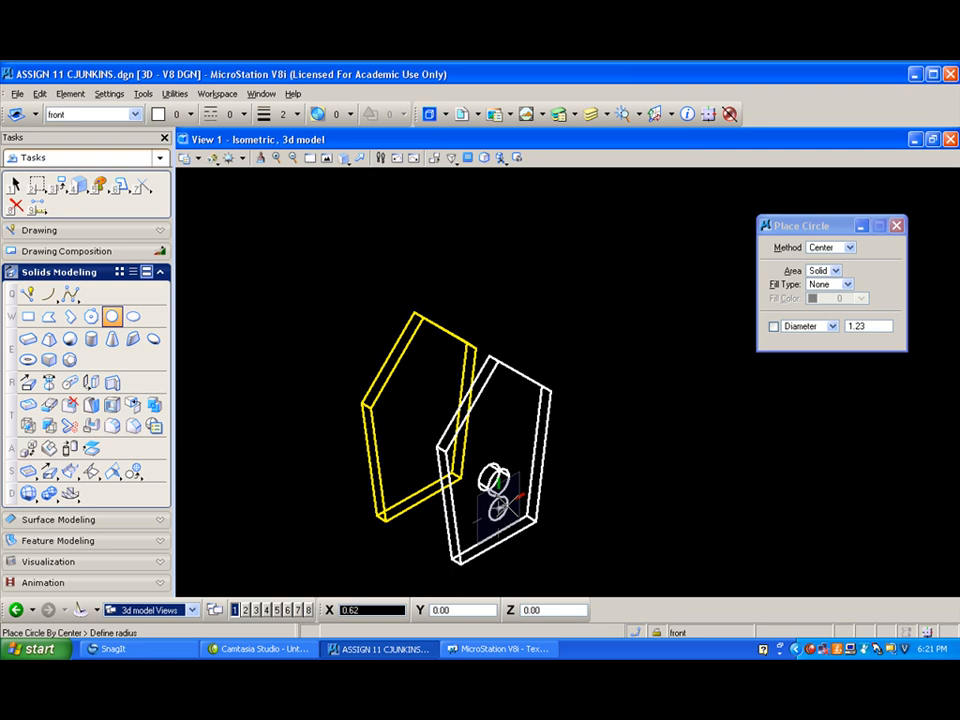
type(".12")
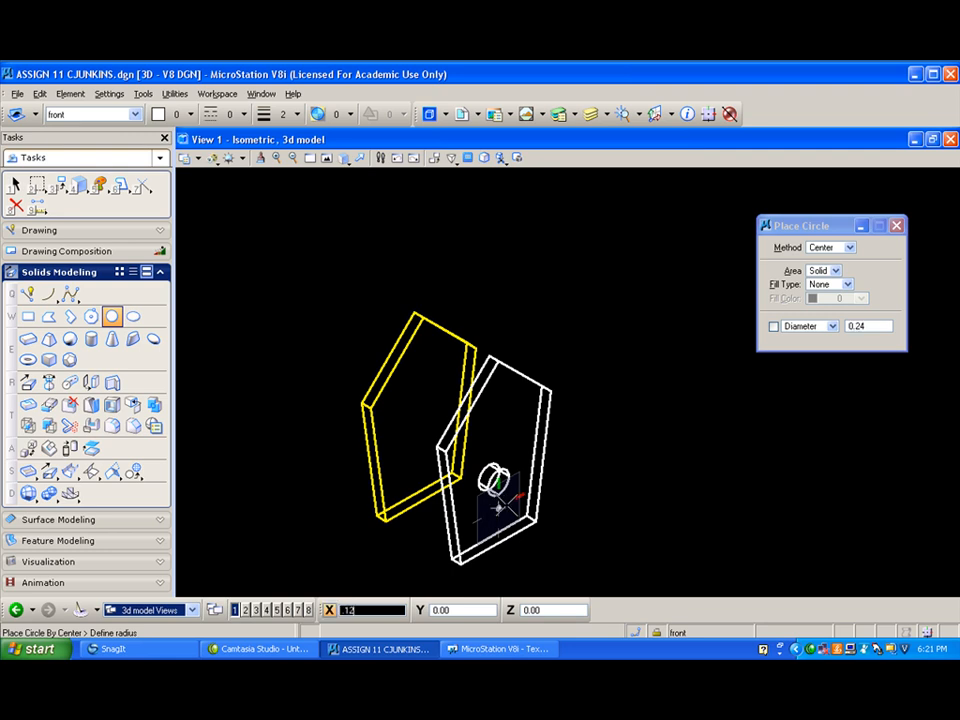
left_click(498, 508)
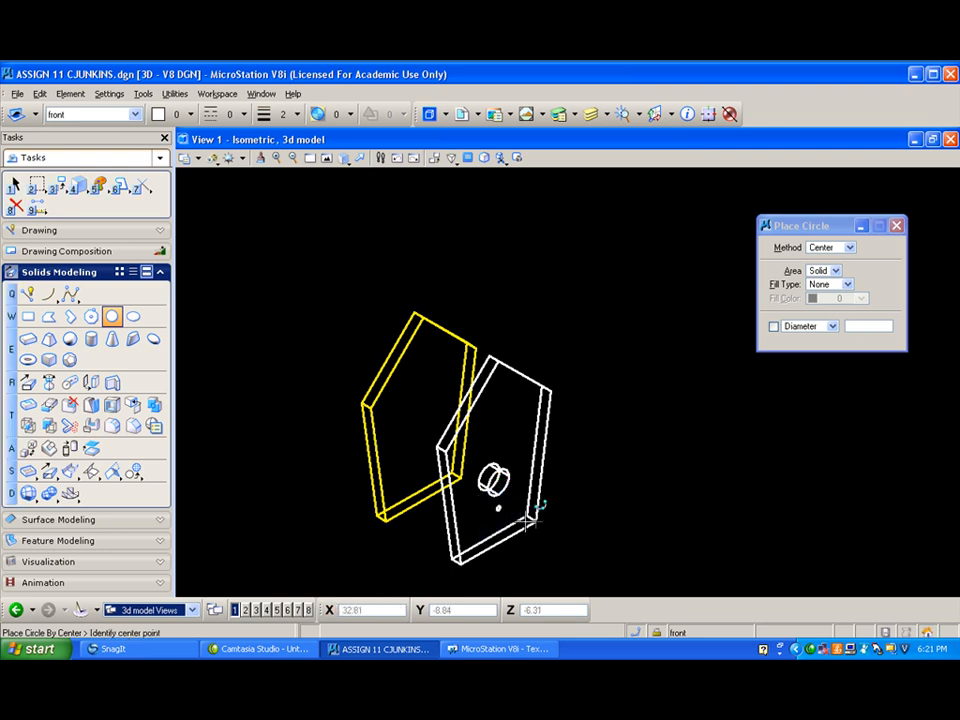
- Cut the small circle below the entrance hole through the front panel solid in both directions
scroll(500, 505, "up", 4)
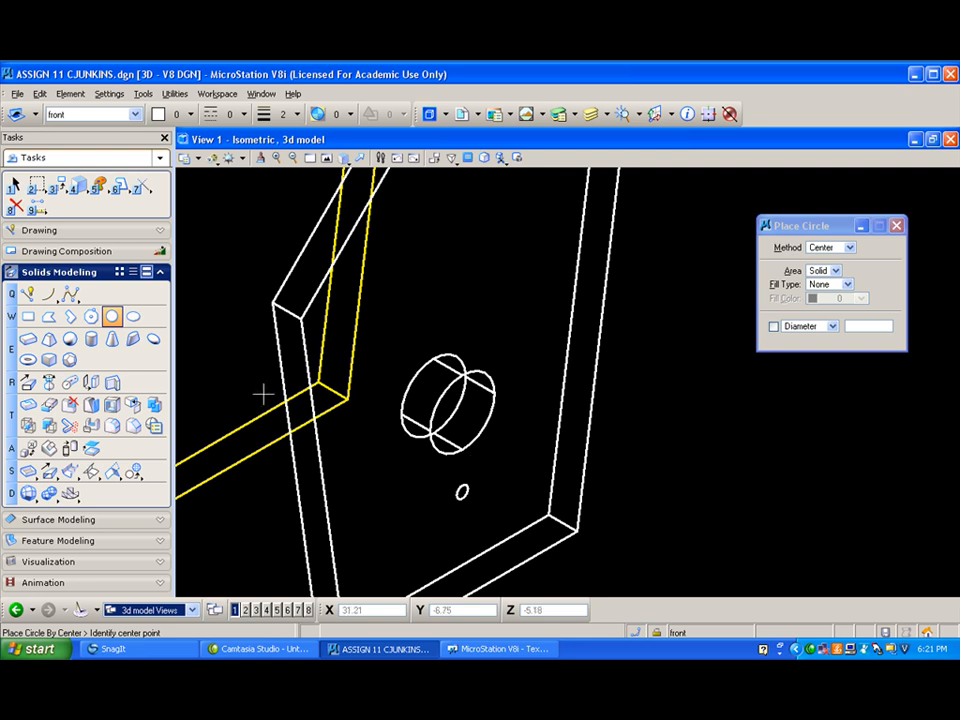
left_click(91, 425)
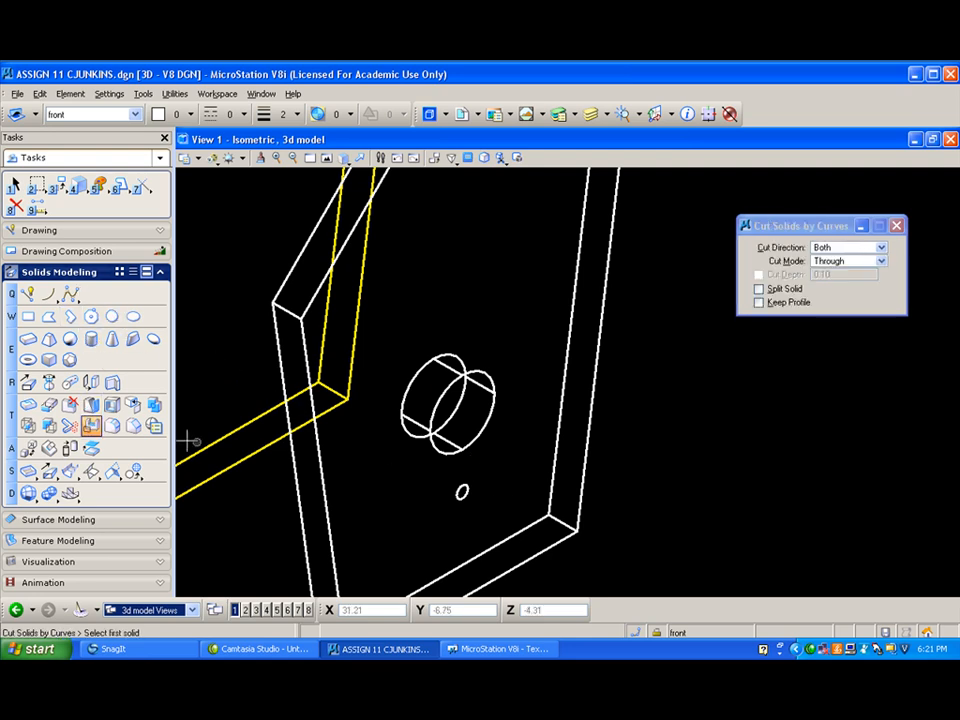
left_click(572, 477)
left_click(462, 491)
left_click(506, 479)
scroll(487, 440, "down", 5)
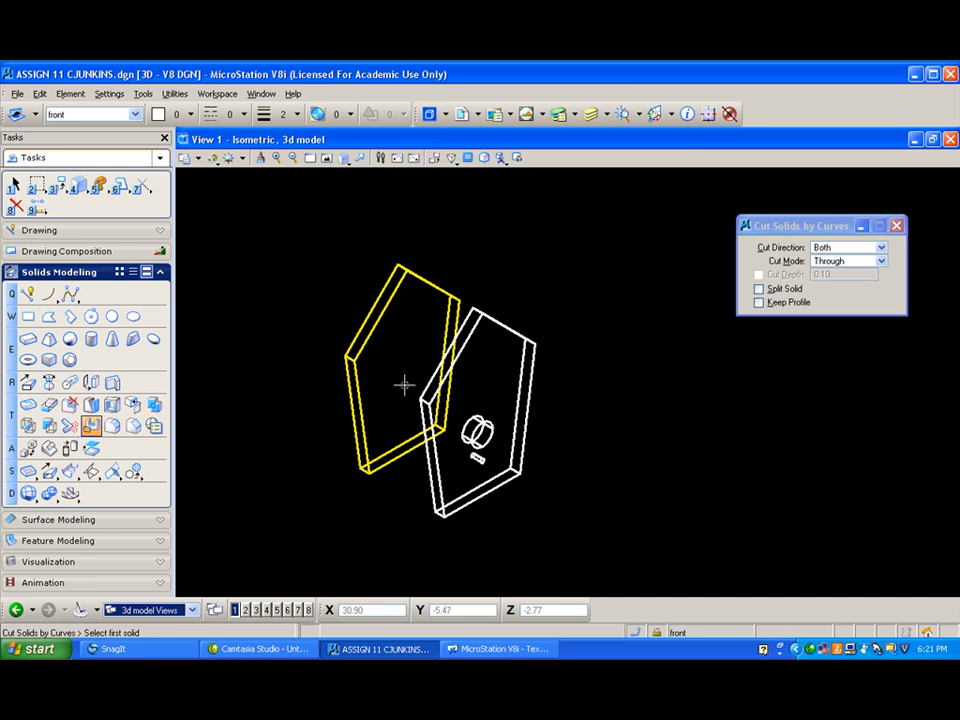
- Set the active level to left side and the active color to 2, and start a Slab Solid
left_click(134, 114)
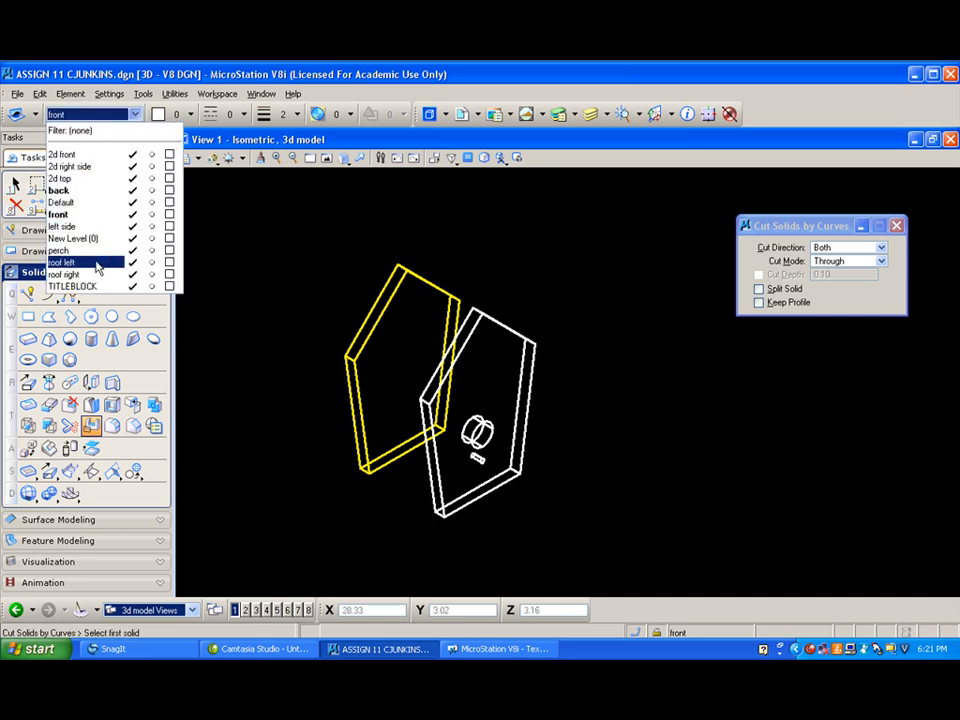
left_click(78, 226)
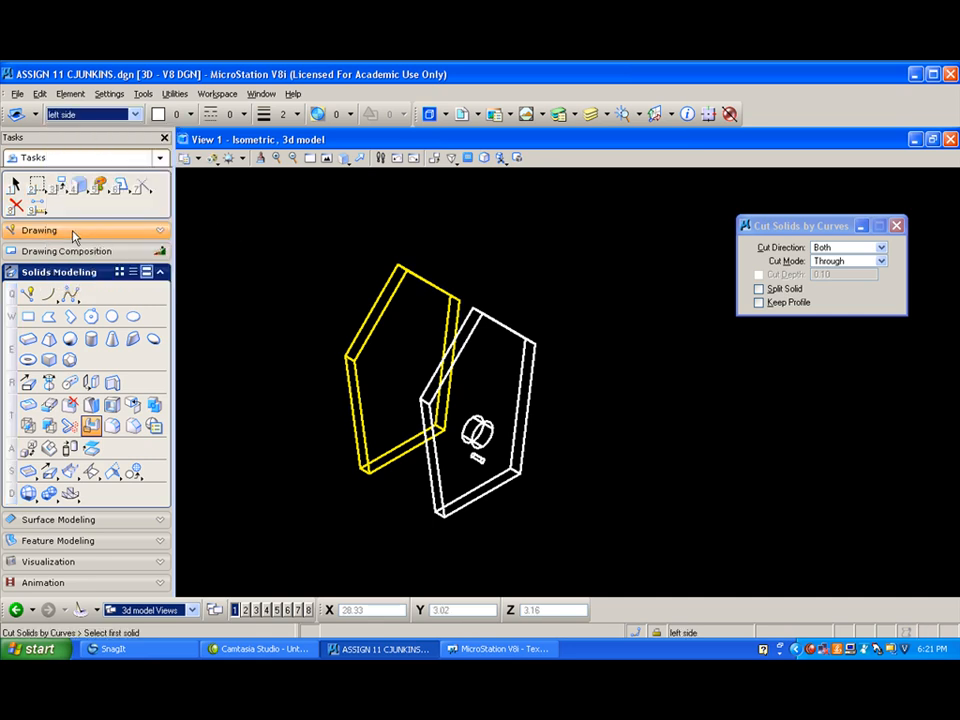
left_click(158, 114)
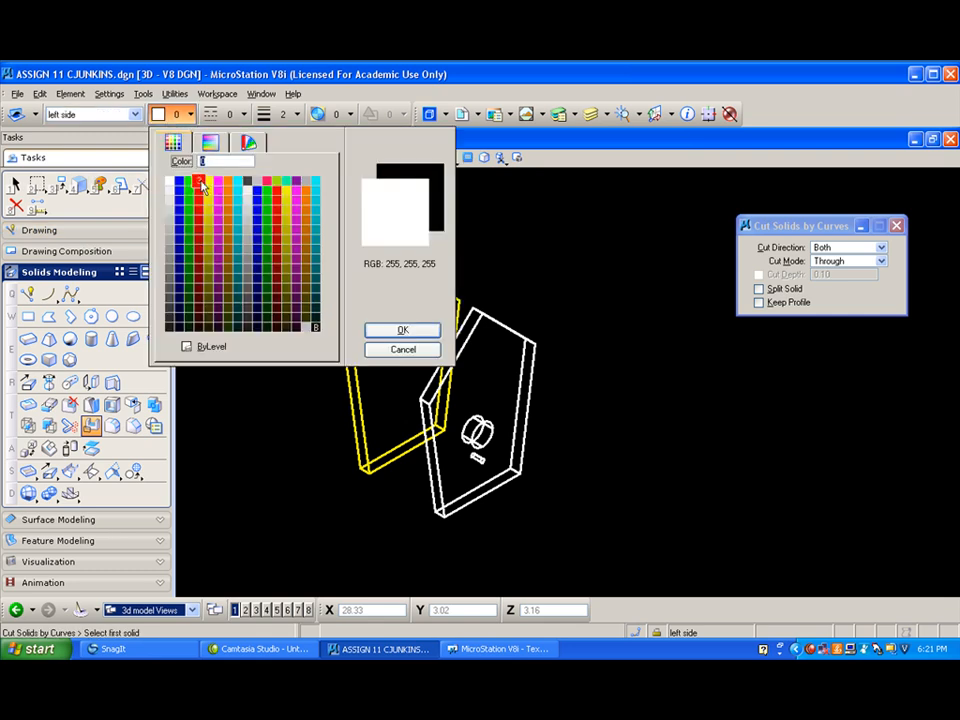
left_click(190, 176)
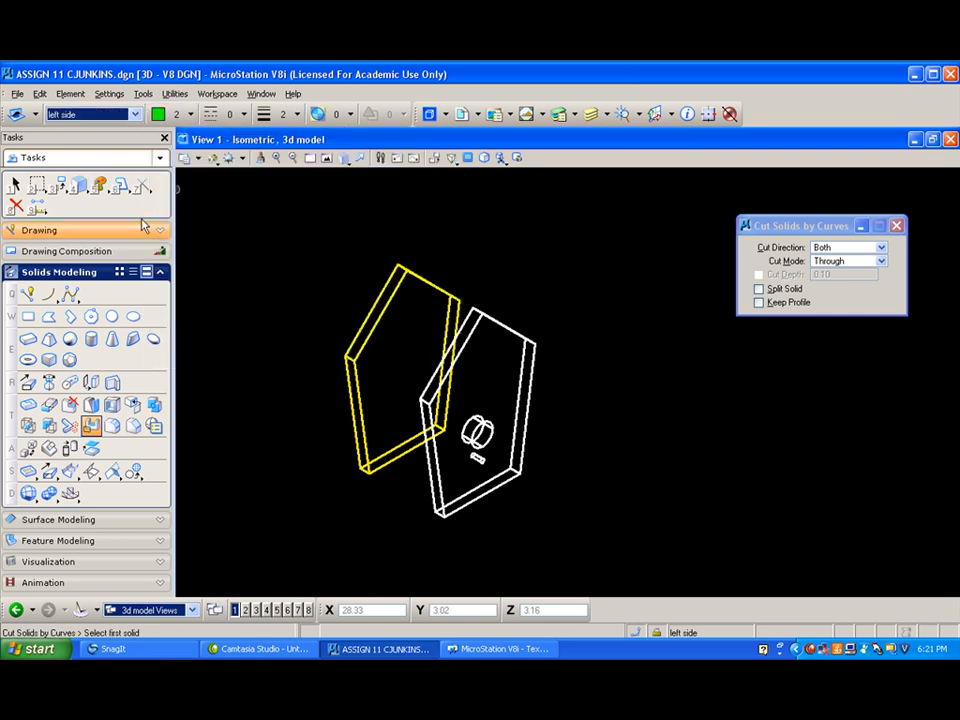
left_click(27, 341)
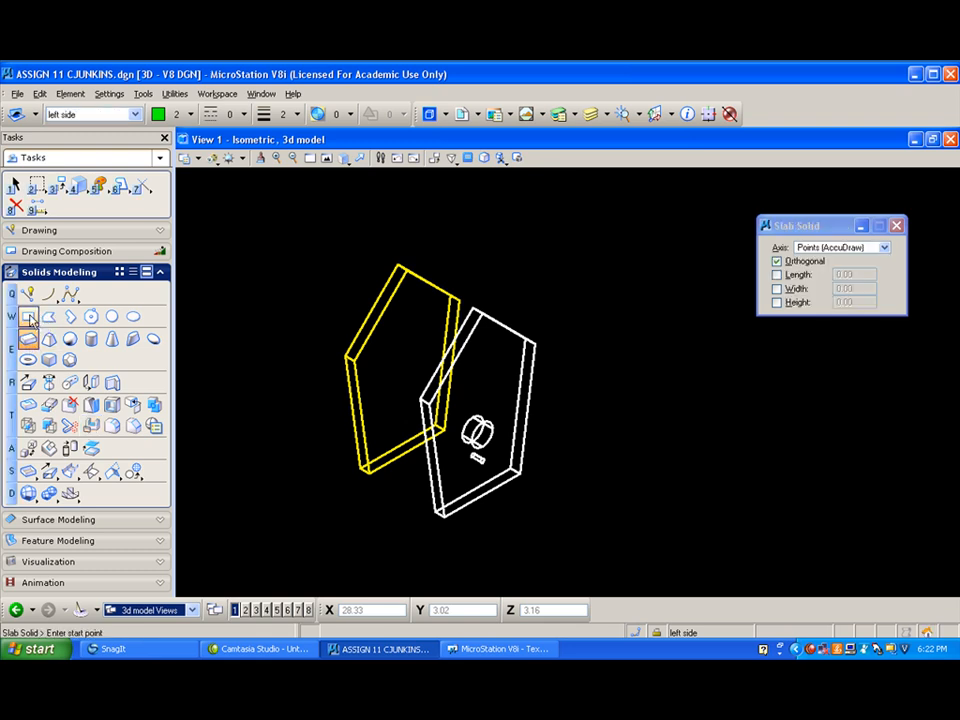
left_click(441, 516)
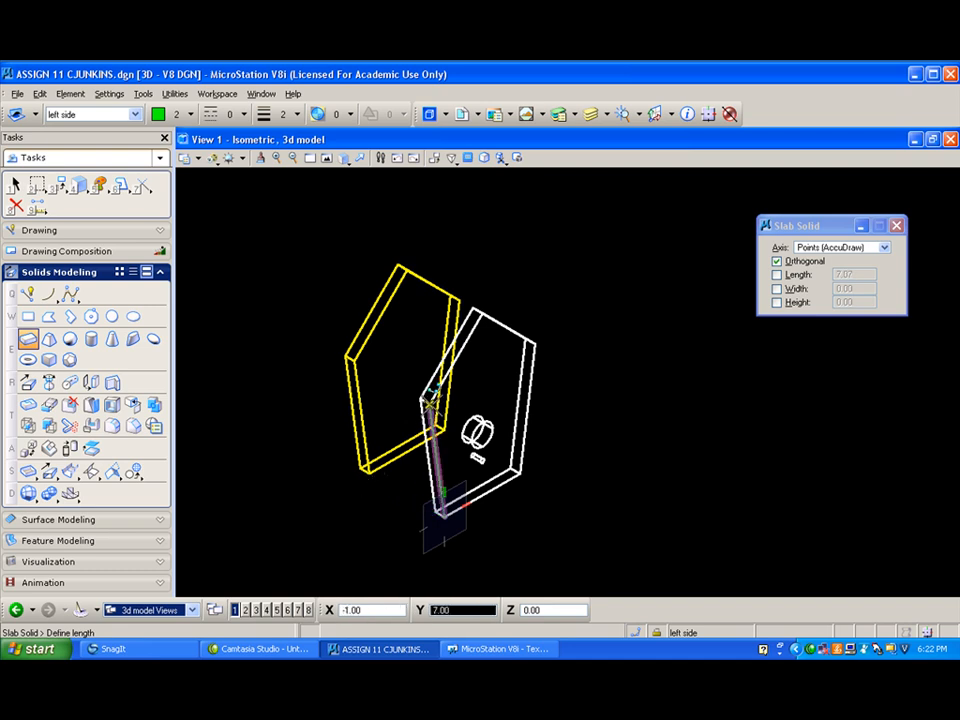
left_click(431, 400)
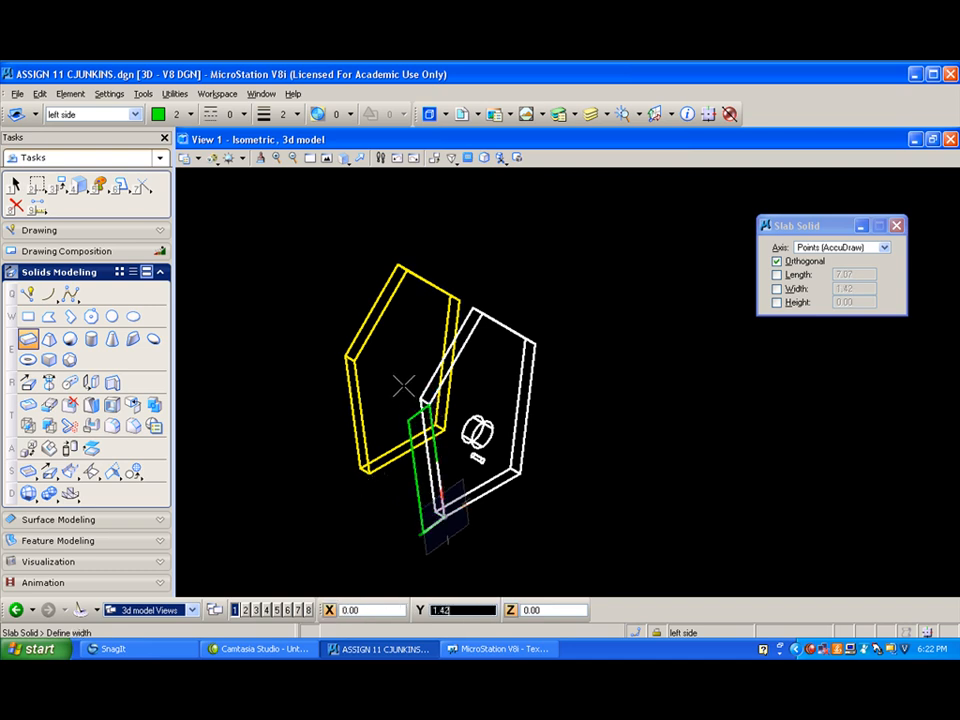
right_click(400, 410)
- Place an orthogonal slab along the front panel's sloping left edge, 5/8 wide outward, extending back to the back panel's rear corner
left_click(440, 513)
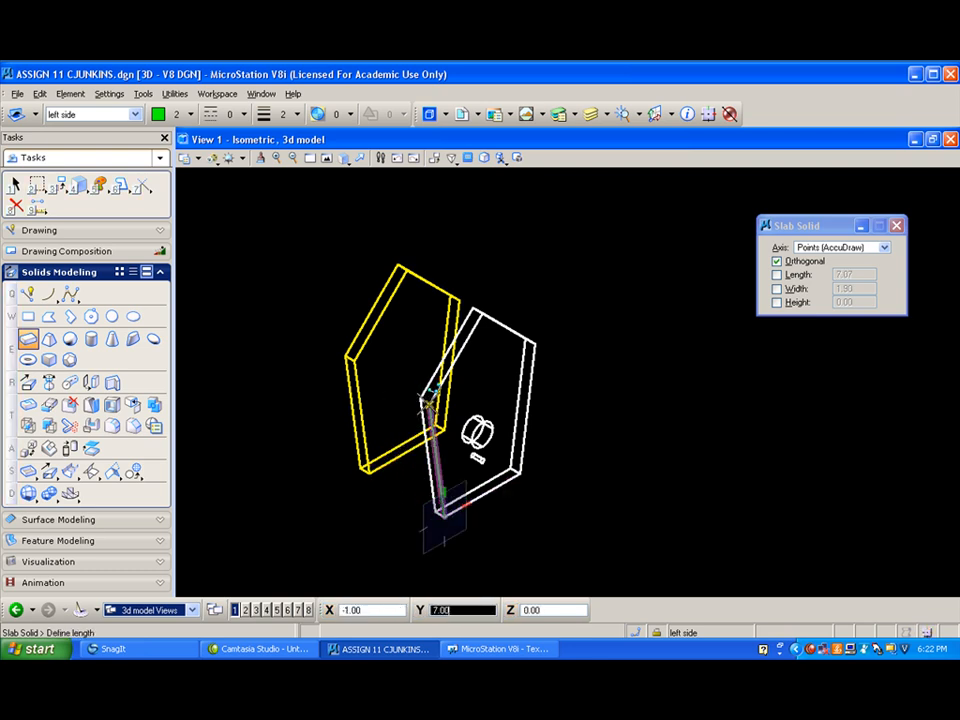
left_click(429, 401)
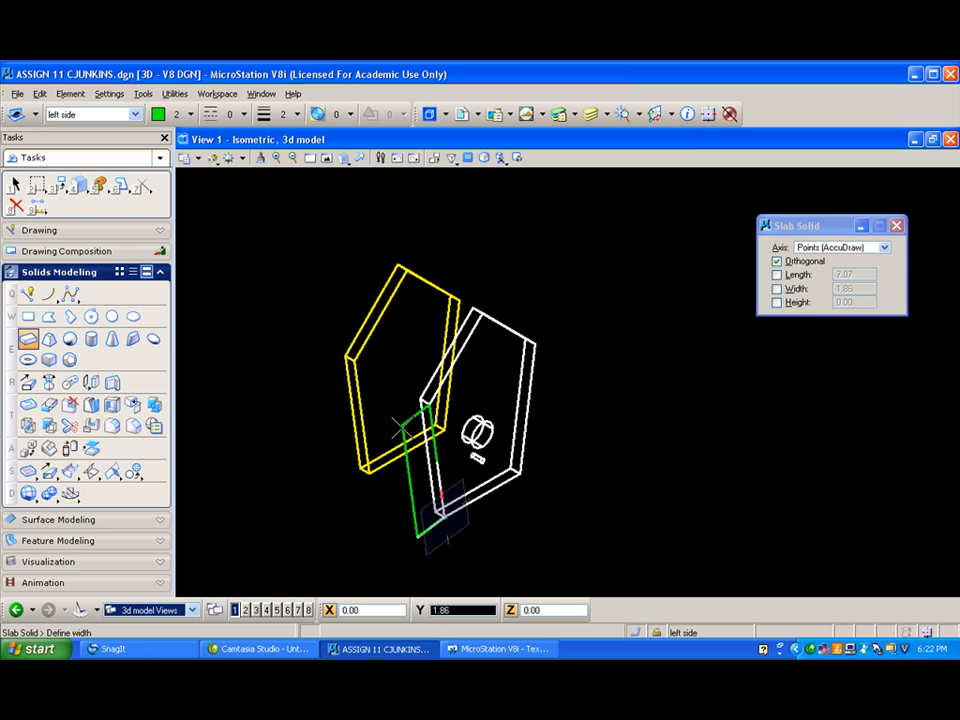
type("5/8")
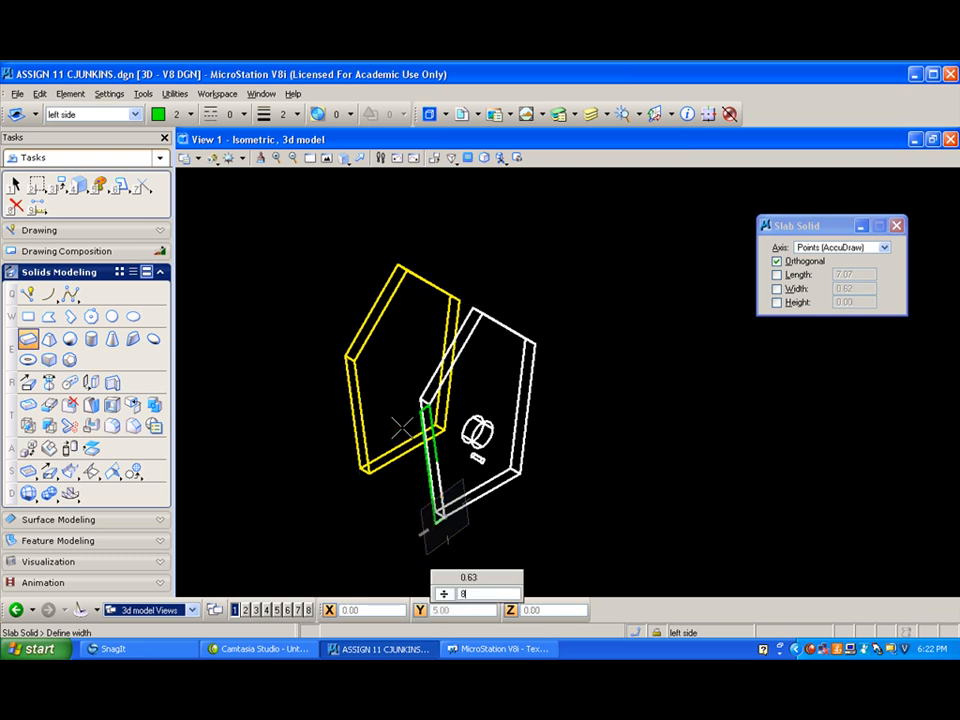
left_click(402, 428)
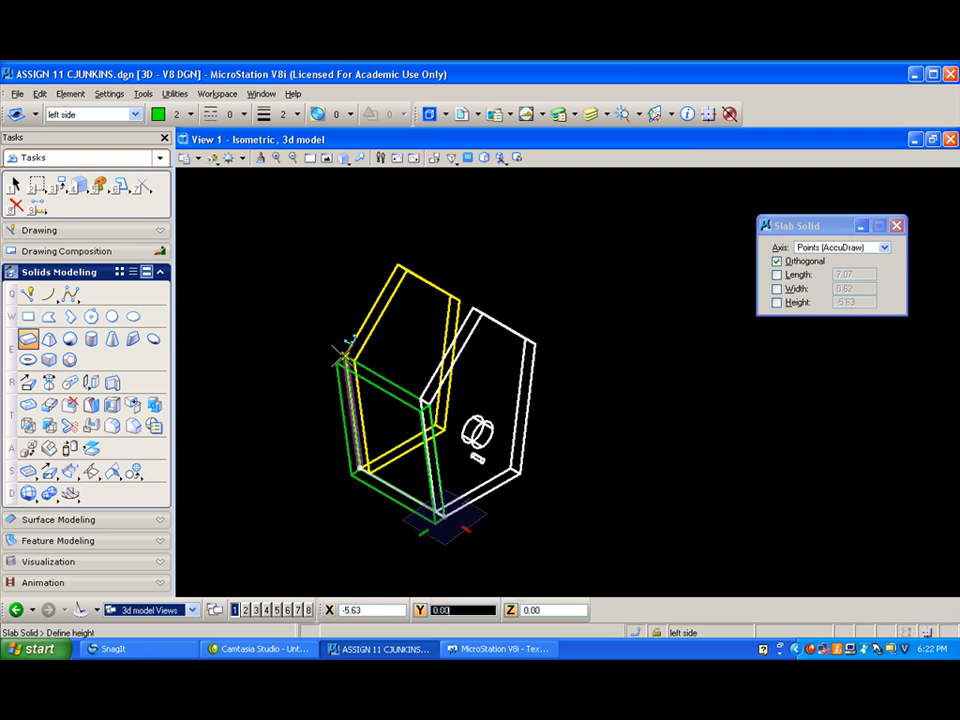
type("5")
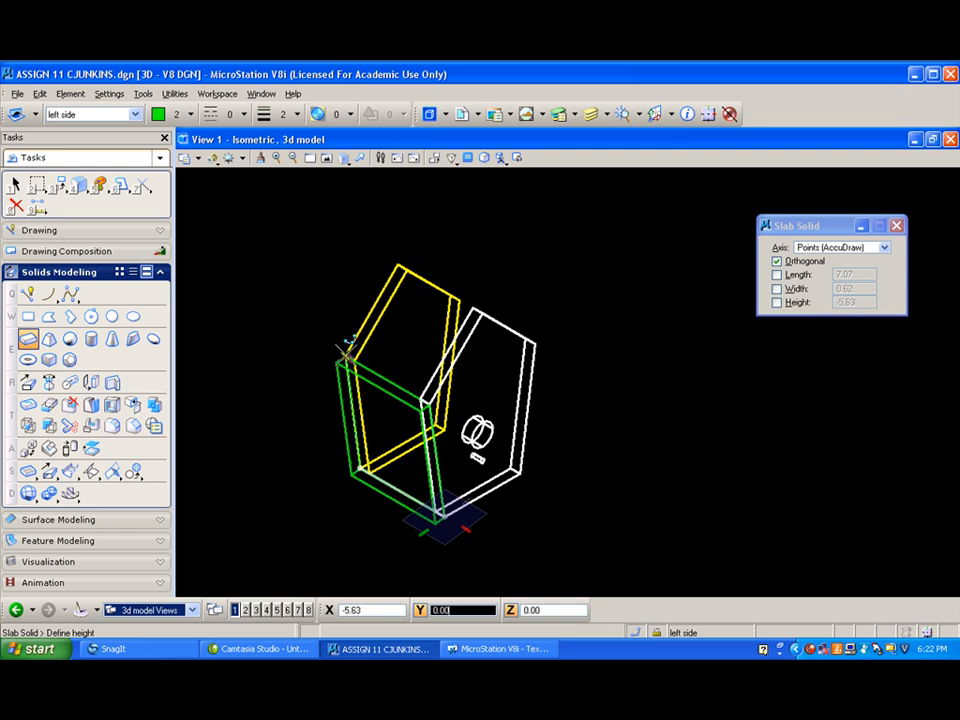
left_click(347, 352)
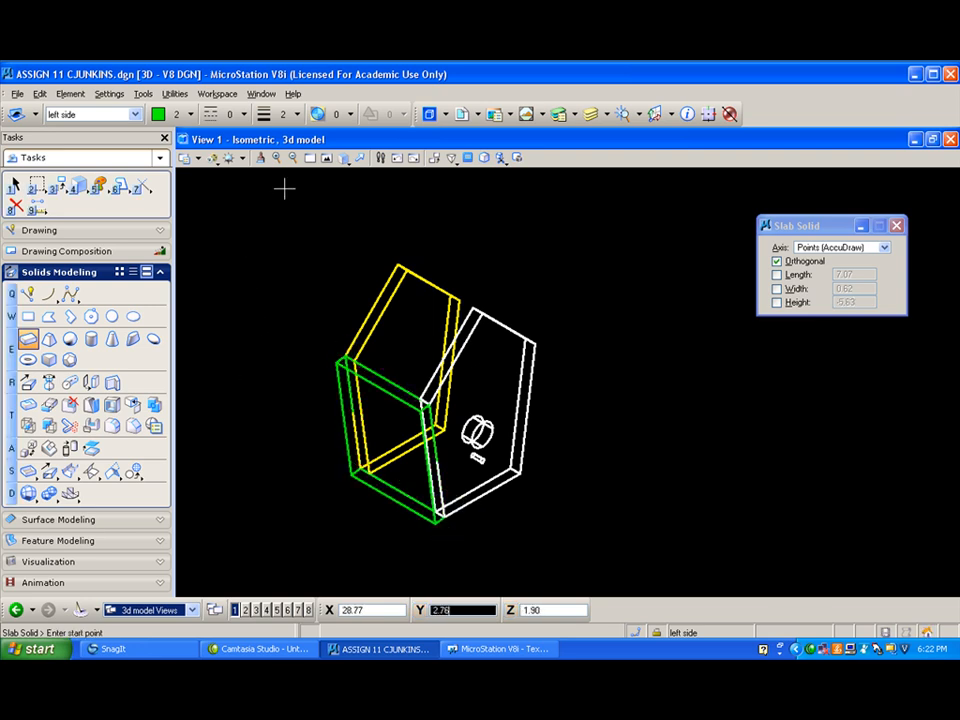
- In the front view, place an orthogonal block from the midpoint of the front panel's lower edge, extending down and left past the left slab
left_click(342, 158)
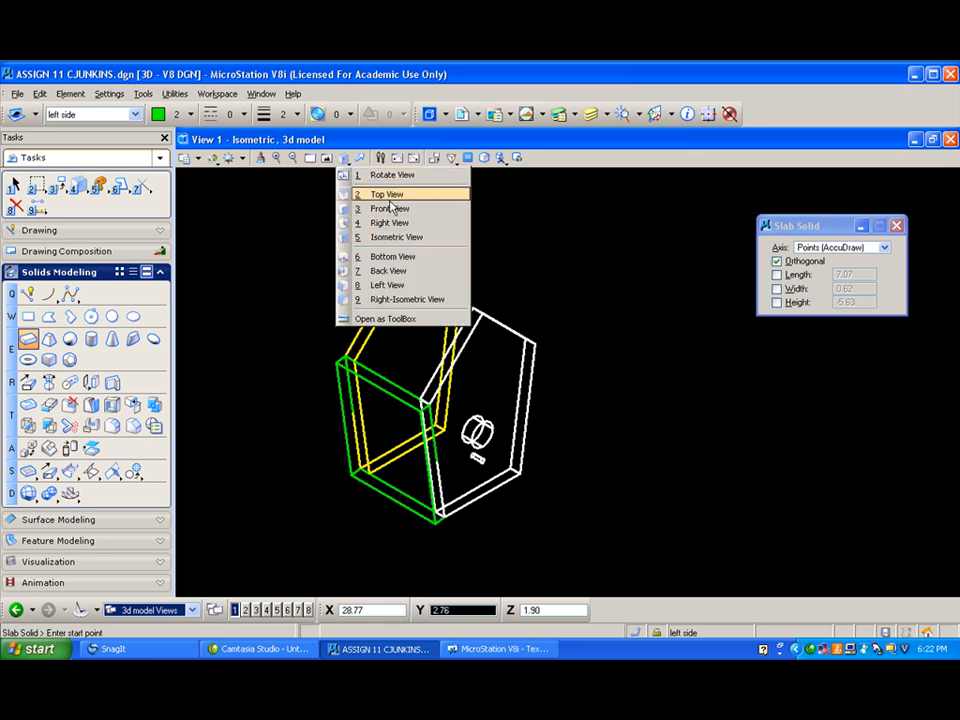
left_click(390, 209)
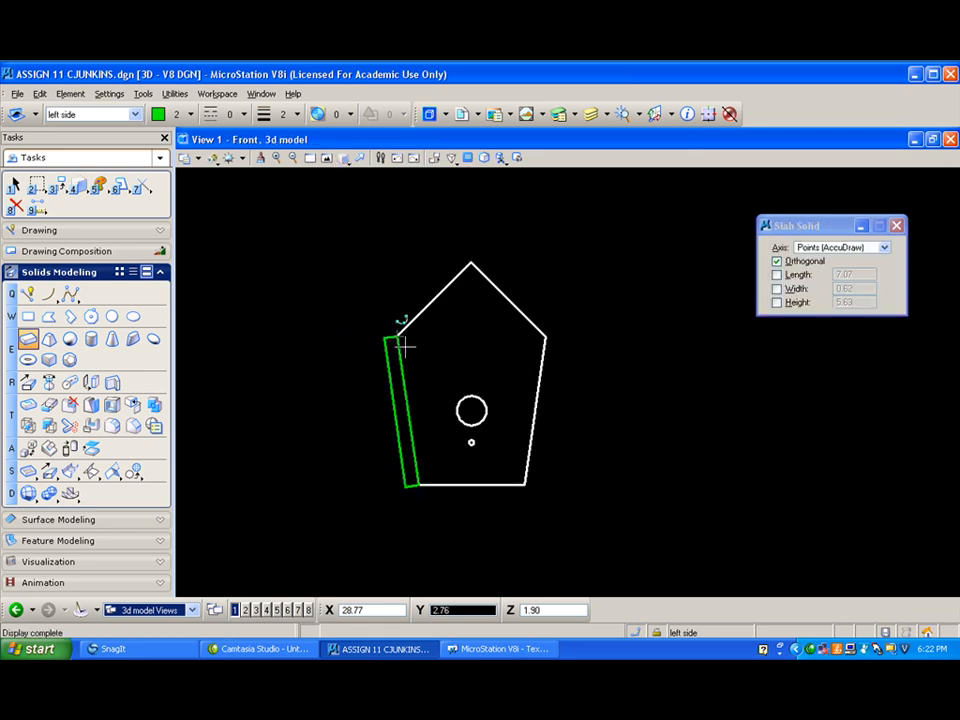
scroll(405, 343, "up", 2)
scroll(396, 317, "down", 2)
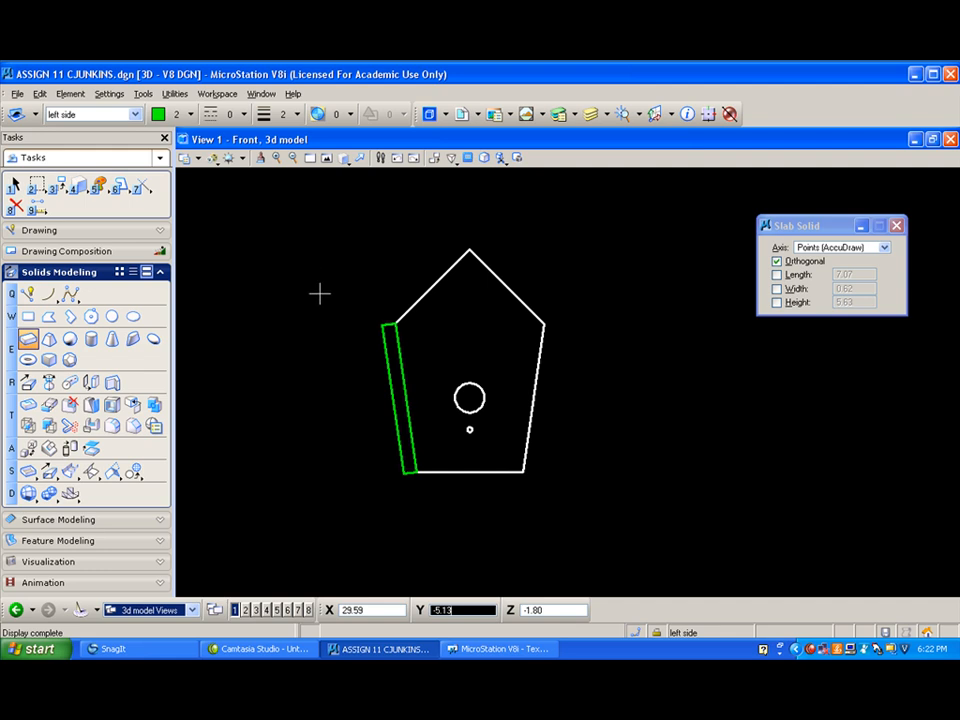
scroll(388, 418, "up", 2)
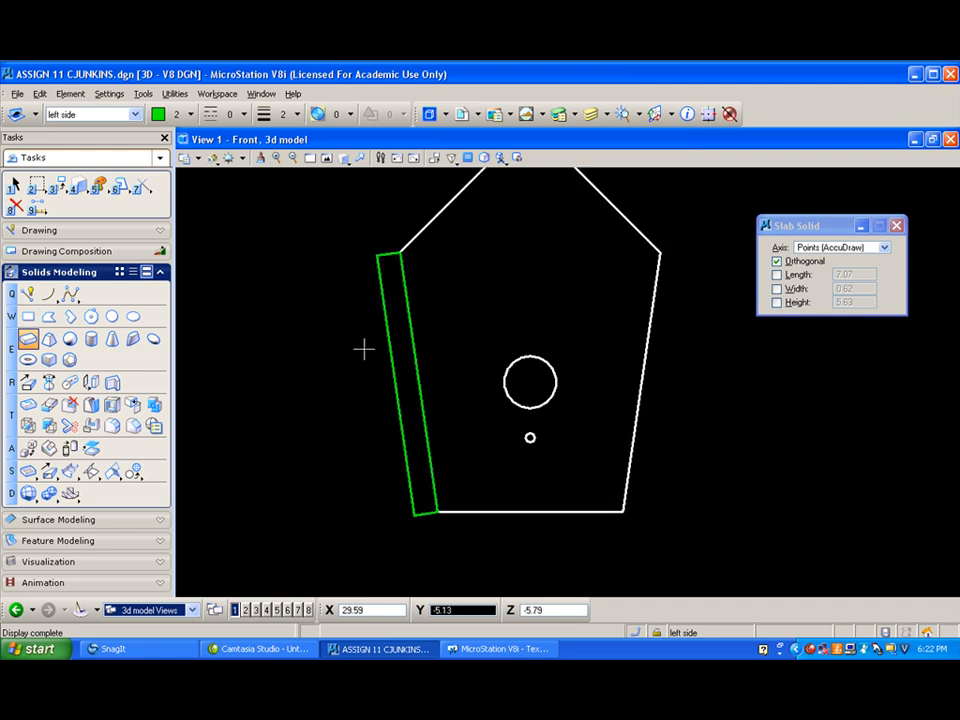
left_click(28, 316)
left_click(530, 512)
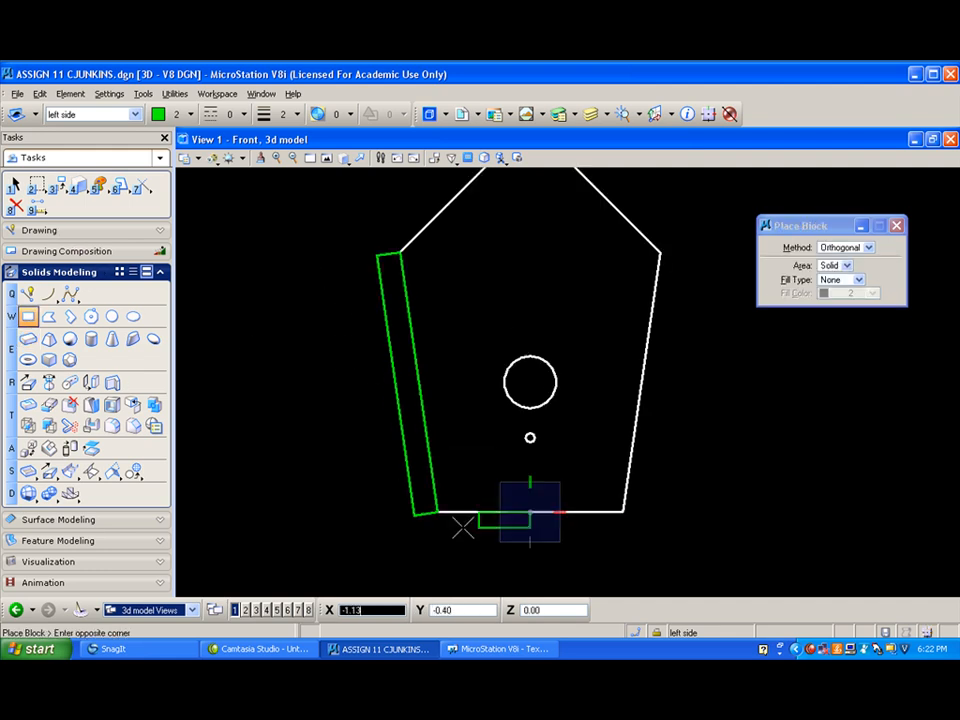
left_click(319, 565)
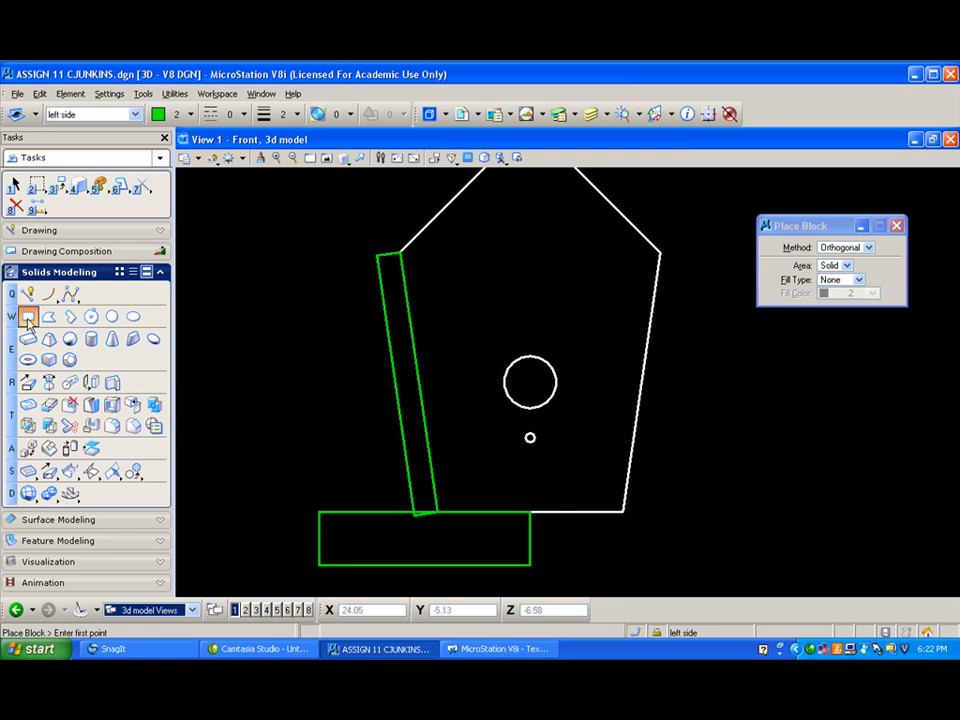
- Cut the left side slab with the block below it, through in both directions, to trim its lower end flush with the front panel
left_click(91, 426)
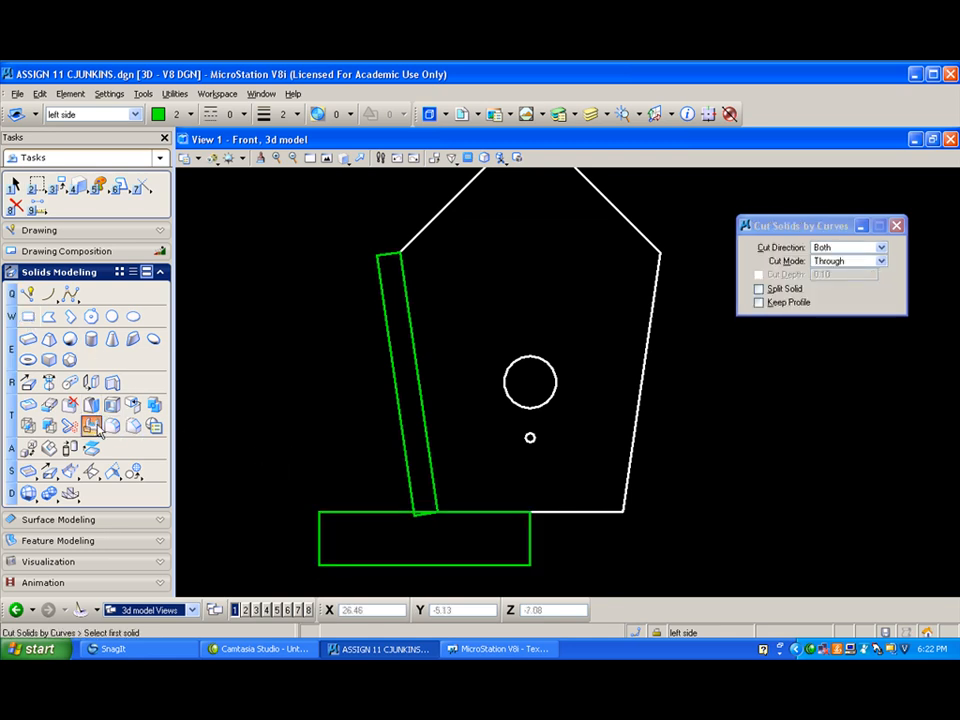
left_click(407, 452)
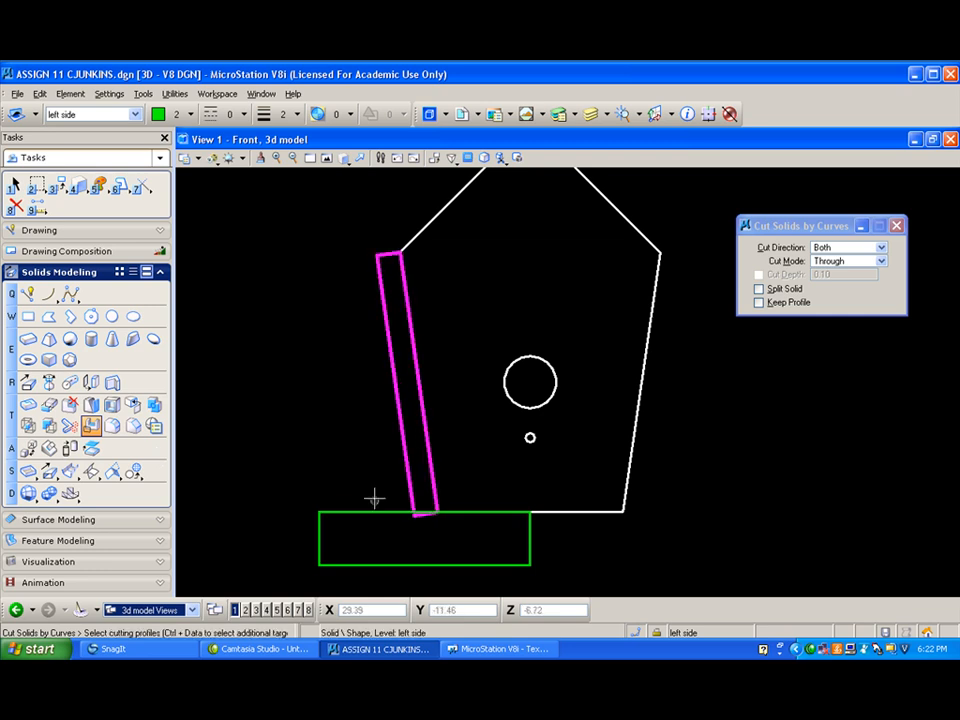
left_click(375, 512)
left_click(317, 467)
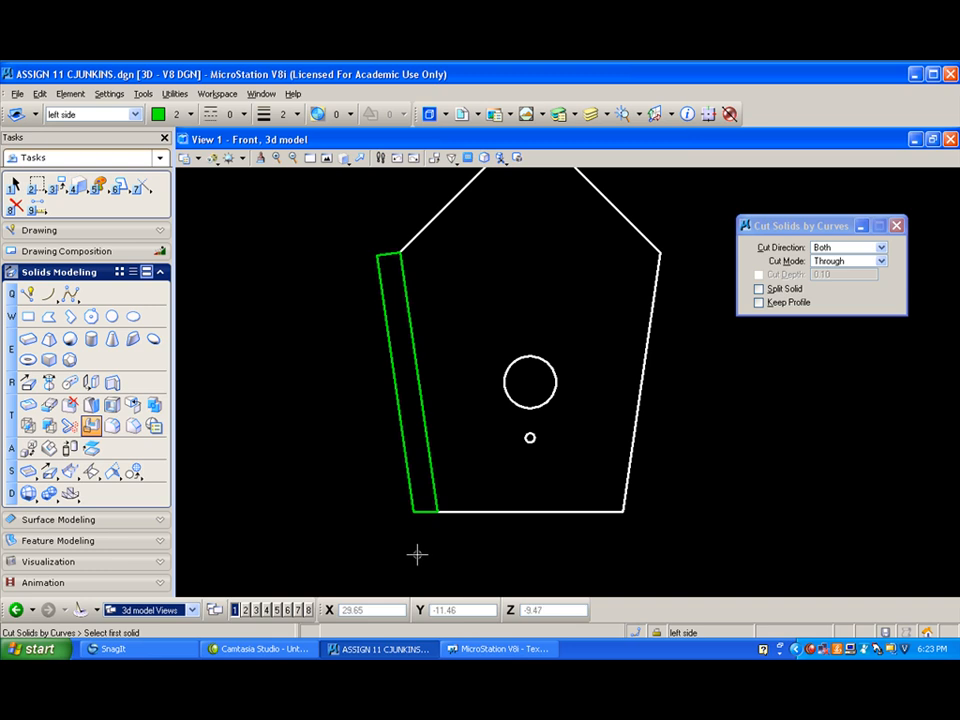
scroll(349, 510, "down", 2)
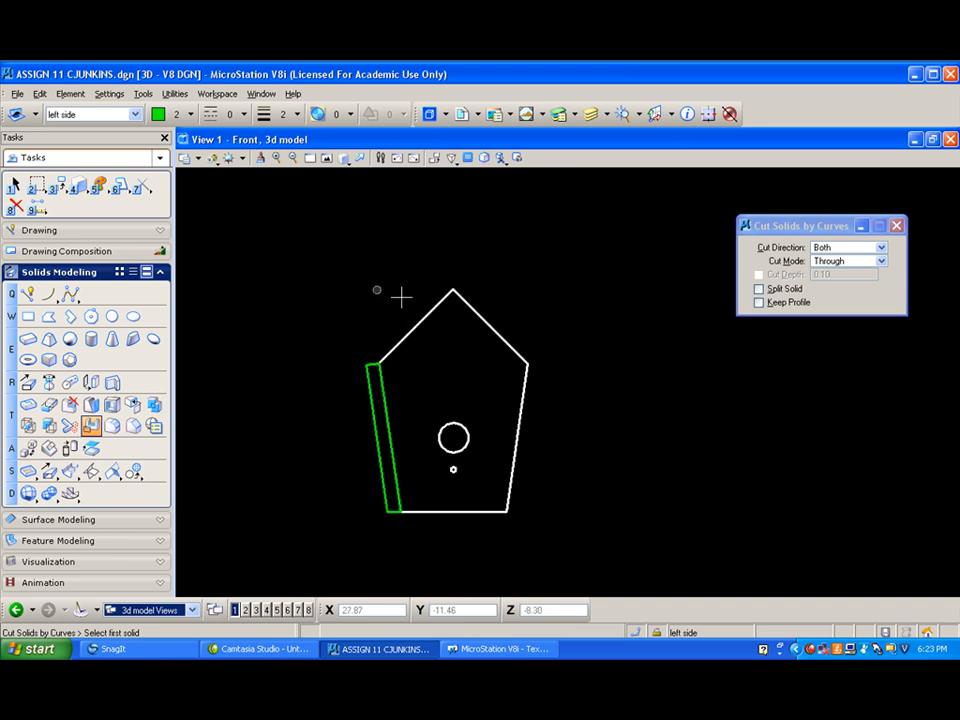
left_click(29, 293)
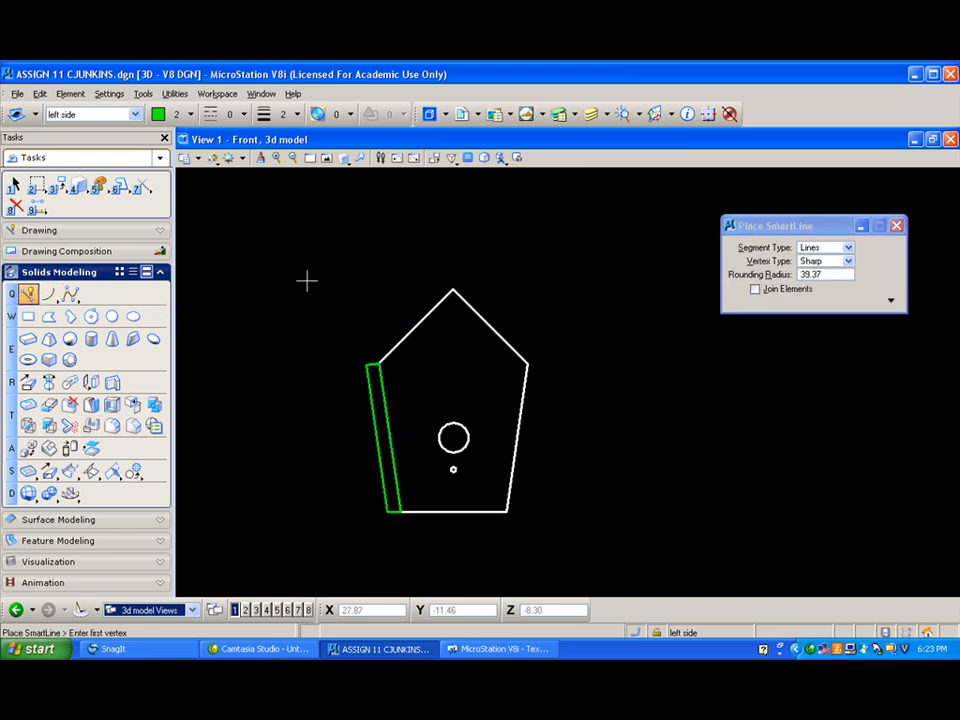
left_click(453, 290)
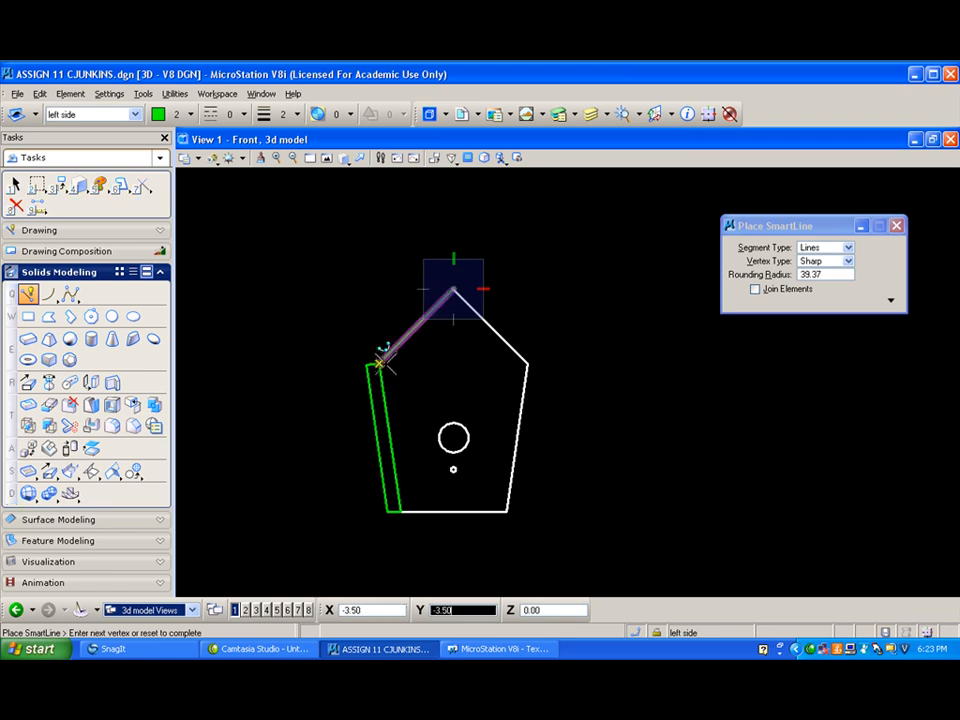
left_click(453, 289)
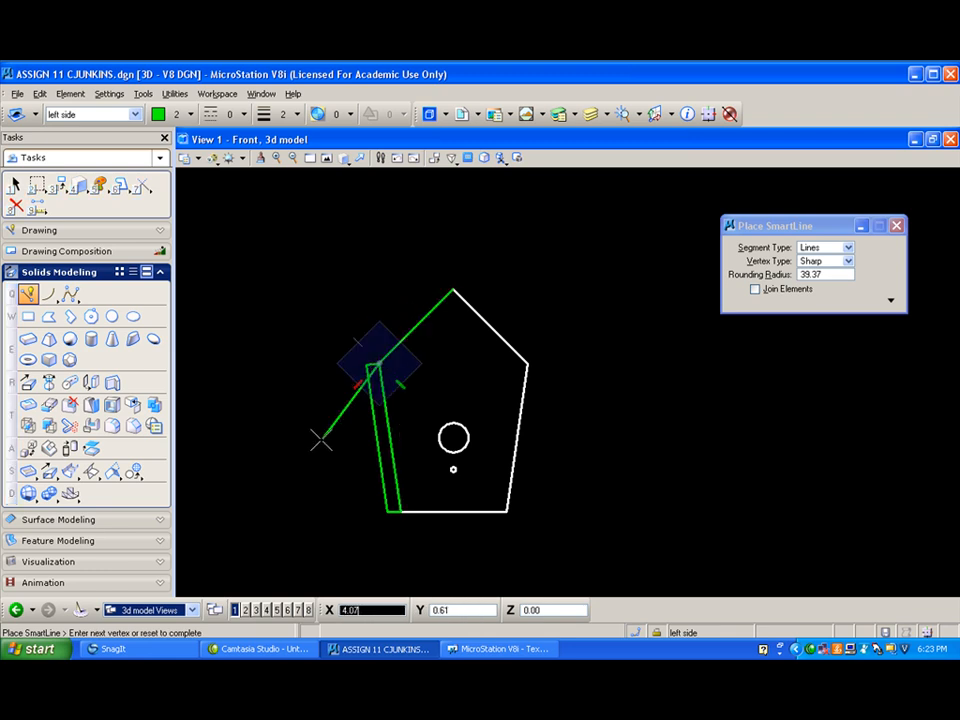
left_click(314, 429)
right_click(369, 312)
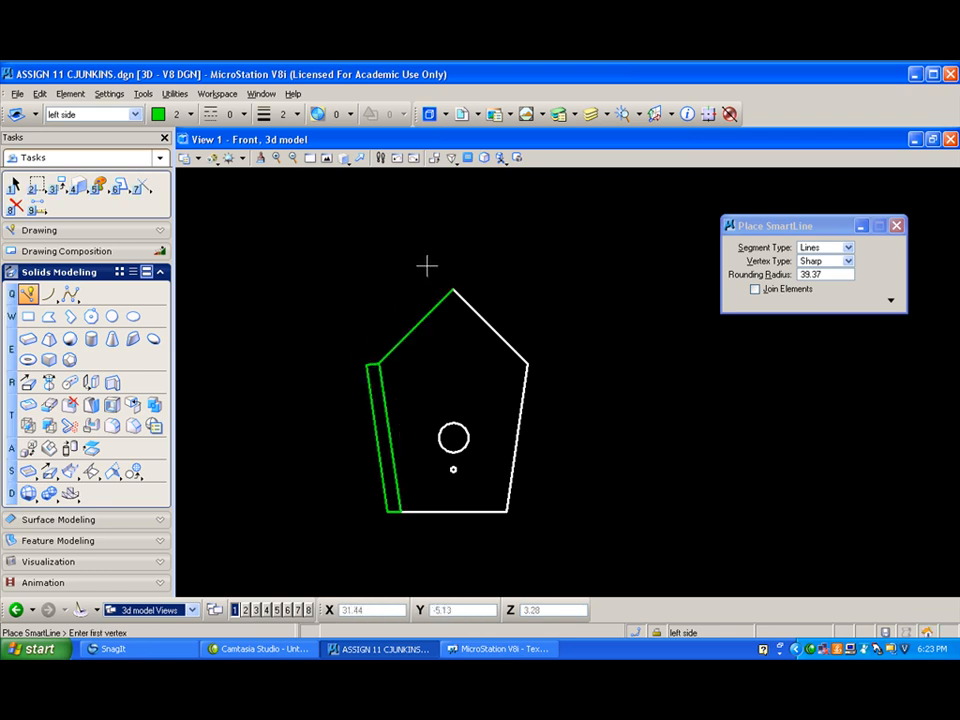
key("ctrl+z")
- With Join Elements enabled, draw a closed triangular SmartLine from the roof peak down the left roof slope past the slab, then outside the house and back
left_click(451, 282)
left_click(755, 289)
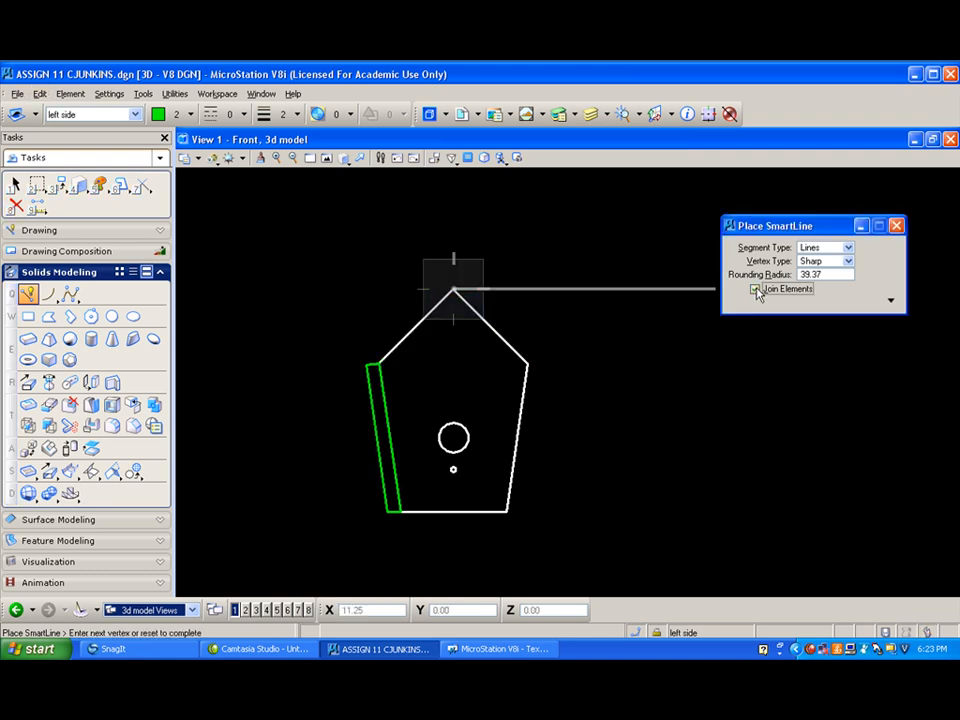
right_click(640, 256)
left_click(451, 288)
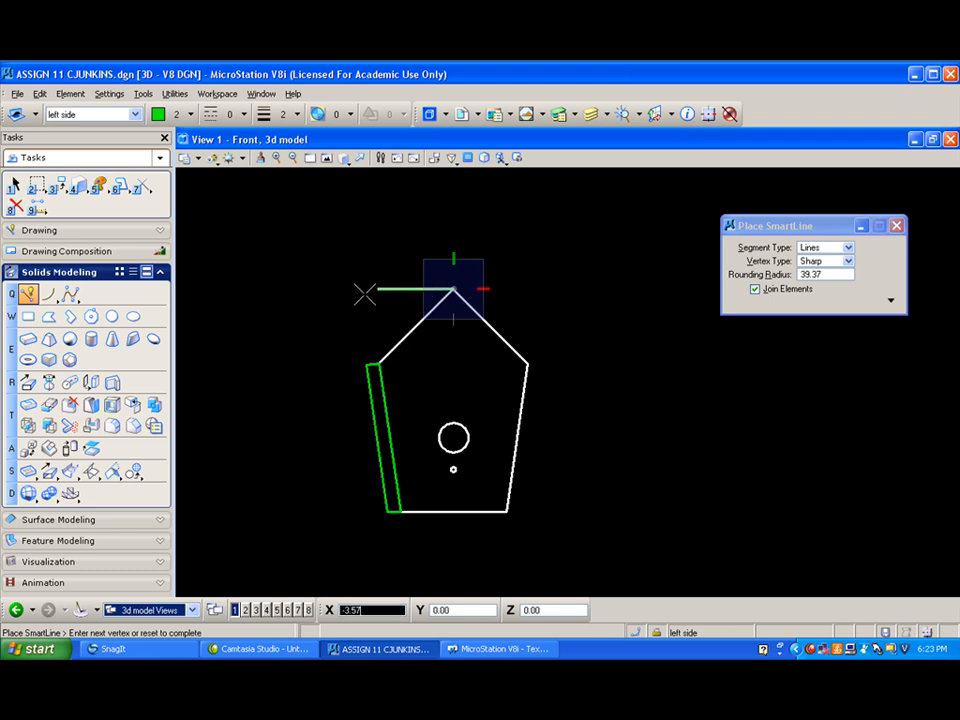
left_click(380, 359)
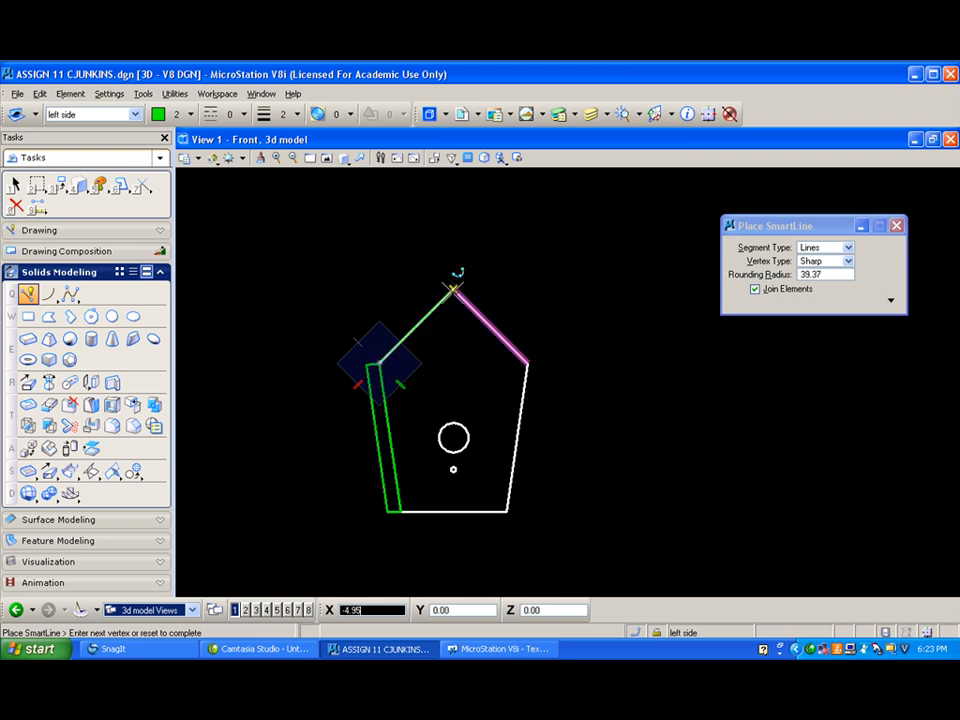
left_click(455, 288)
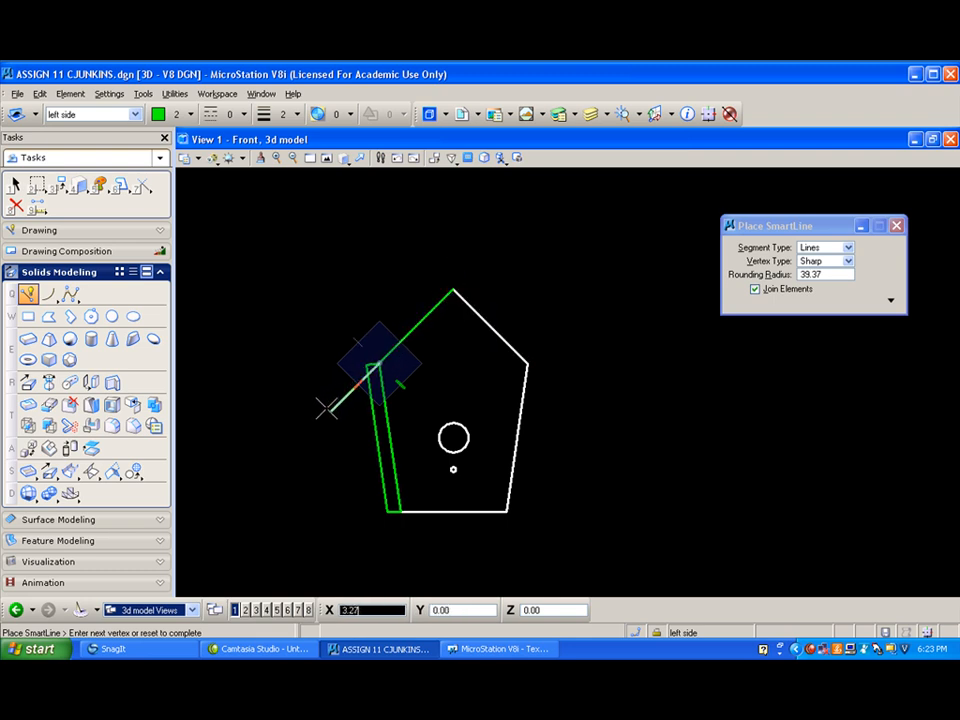
left_click(324, 412)
left_click(288, 227)
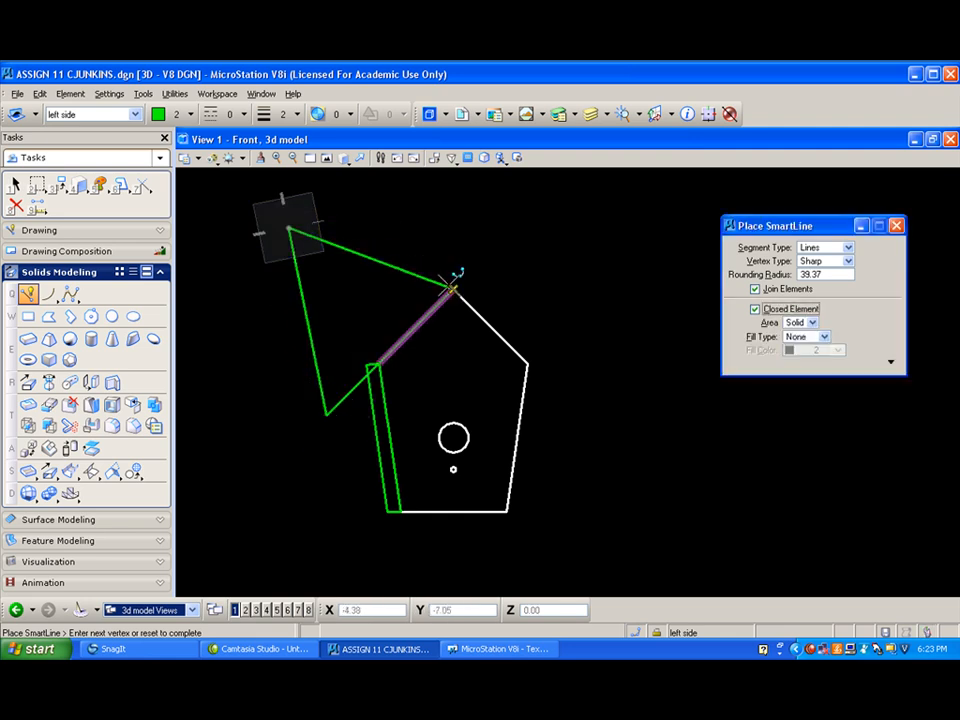
left_click(452, 288)
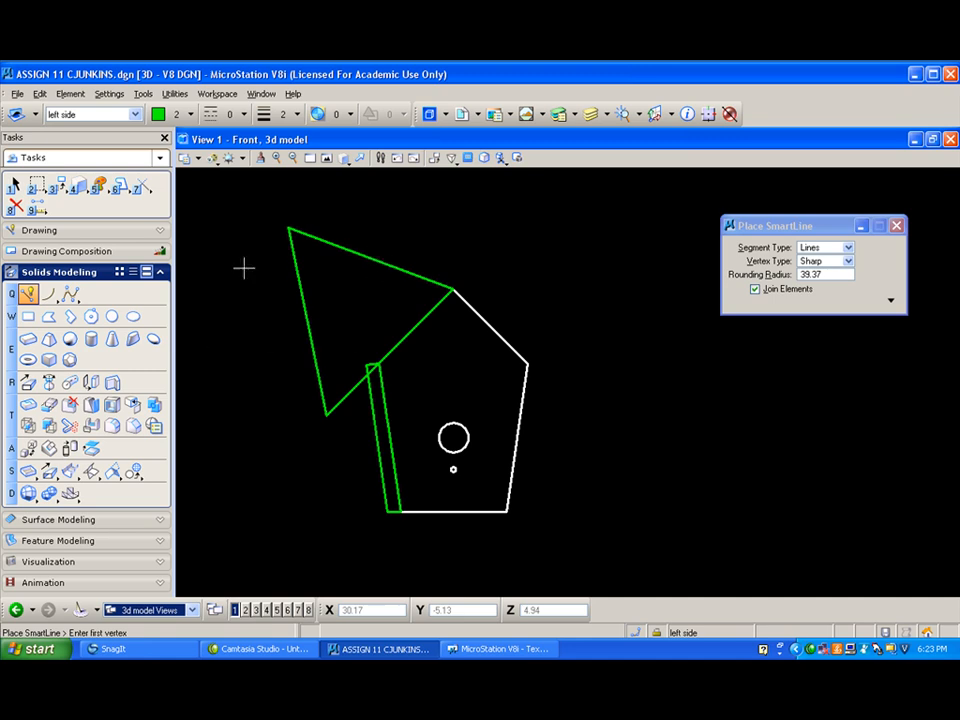
- Cut the left side slab with the triangular profile, through in both directions, to bevel its upper end along the roof slope
left_click(91, 425)
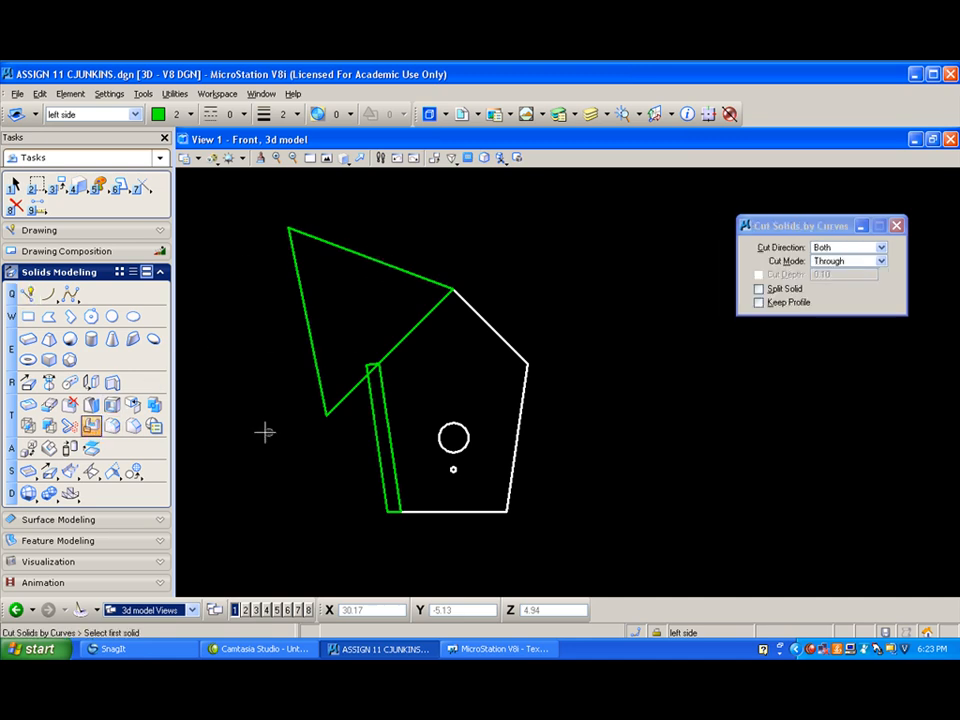
left_click(365, 407)
left_click(322, 393)
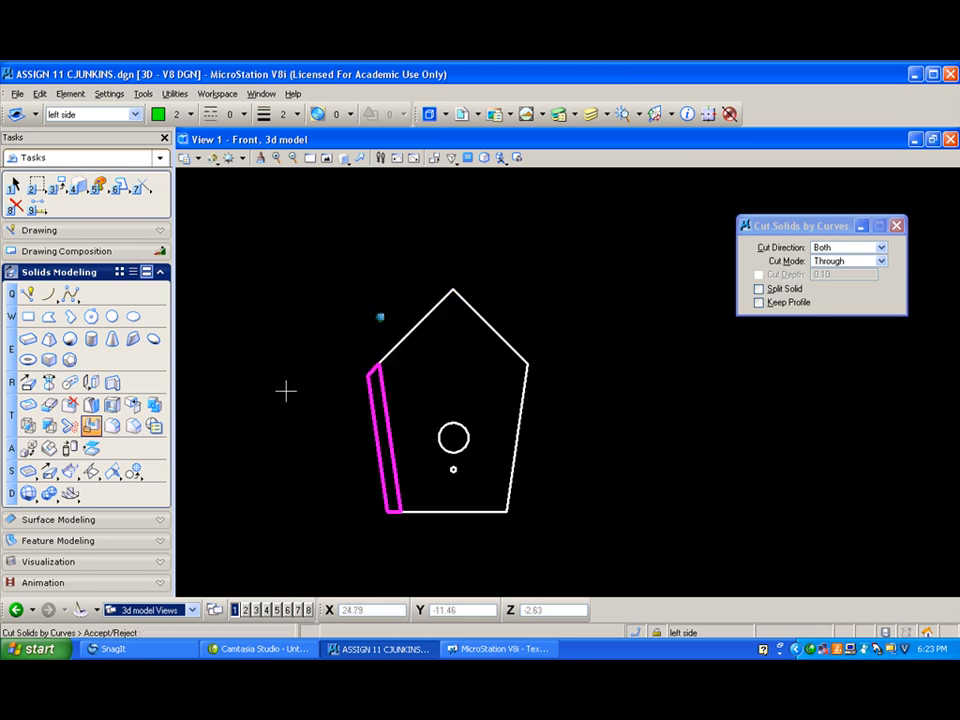
left_click(285, 391)
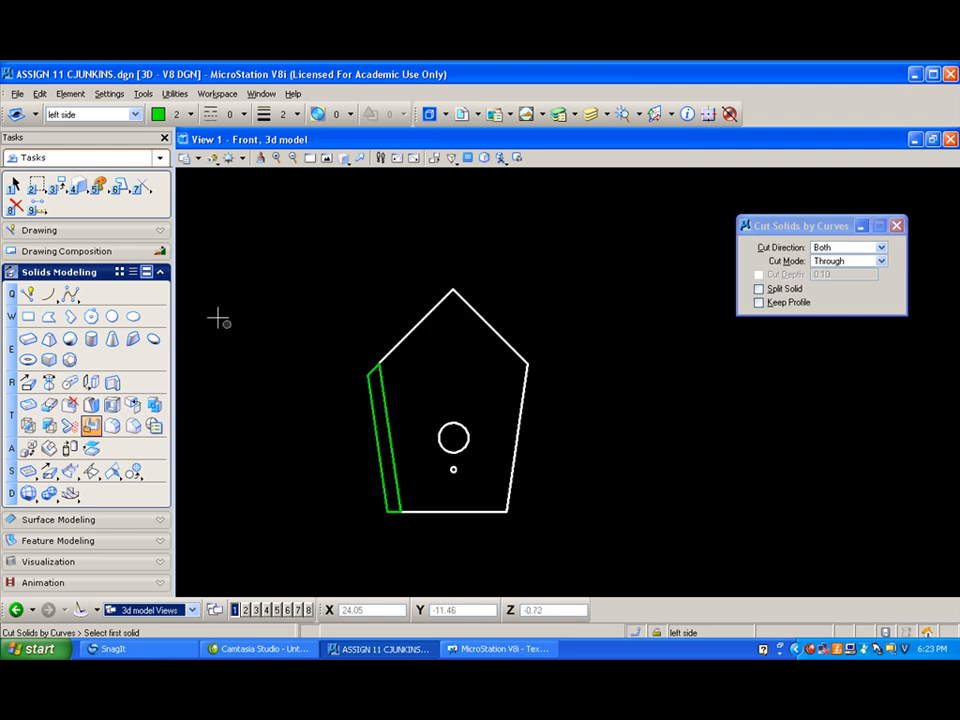
- Mirror a copy of the left side slab about a vertical axis through the roof peak to create the right side
left_click(58, 184)
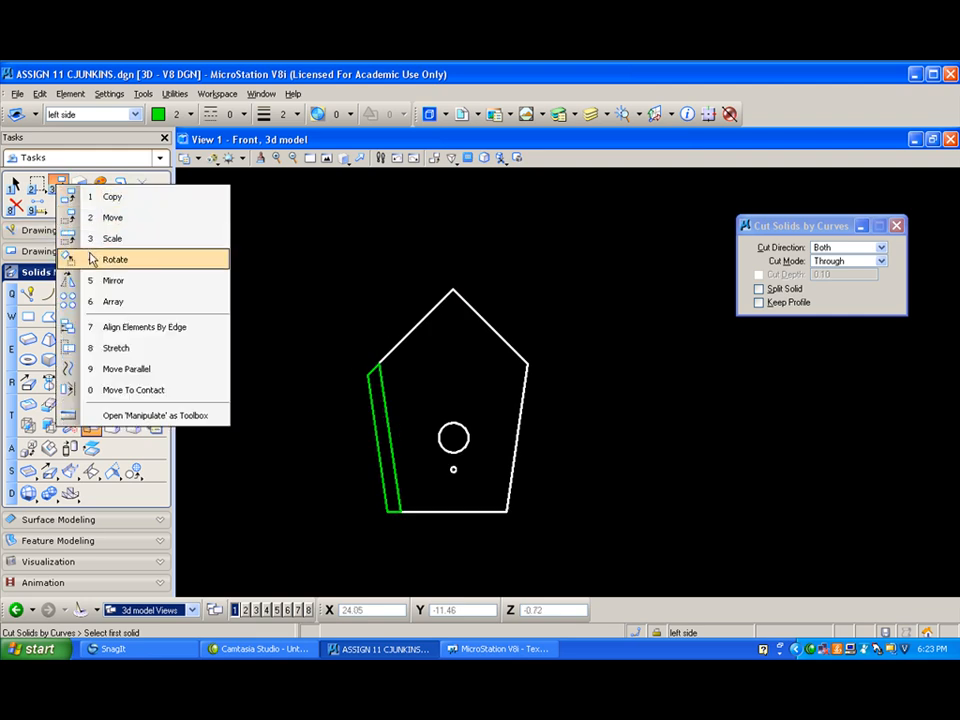
left_click(96, 284)
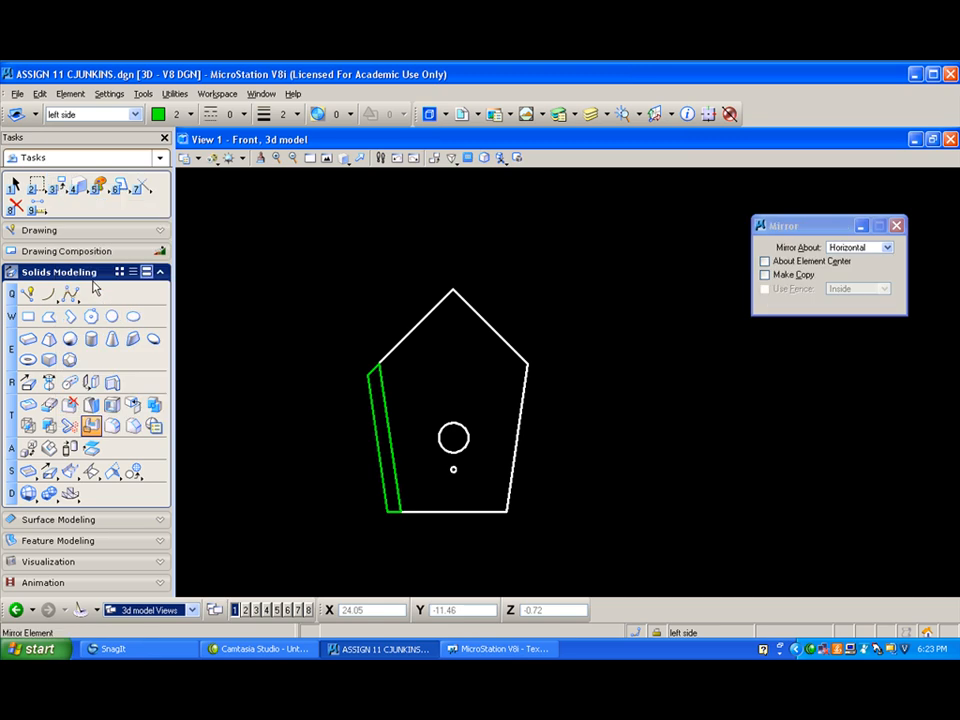
left_click(867, 249)
left_click(862, 232)
left_click(765, 275)
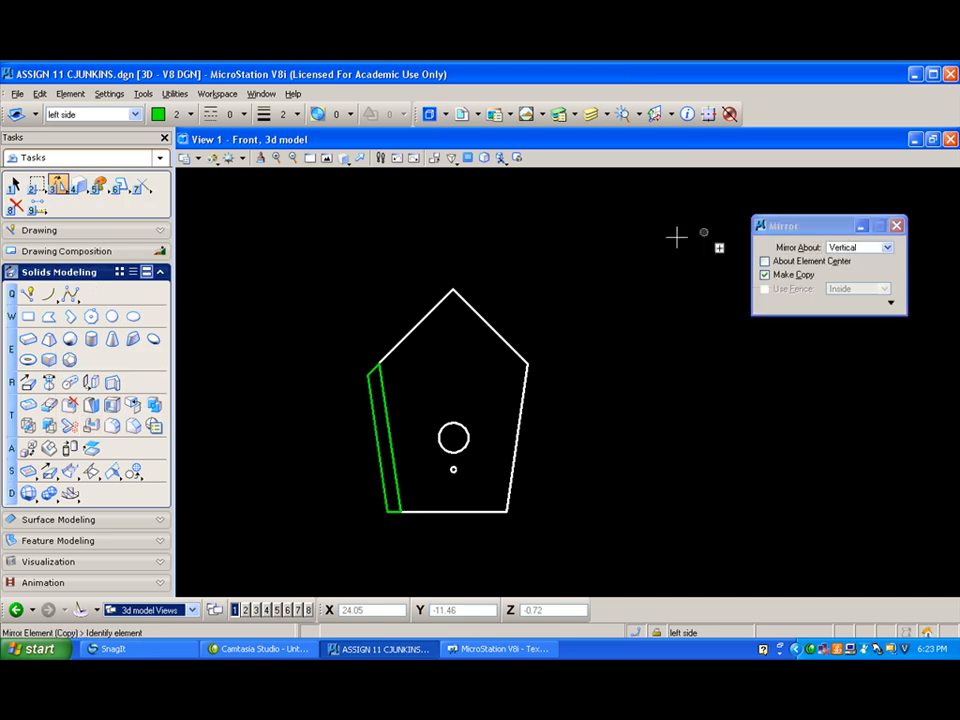
left_click(383, 397)
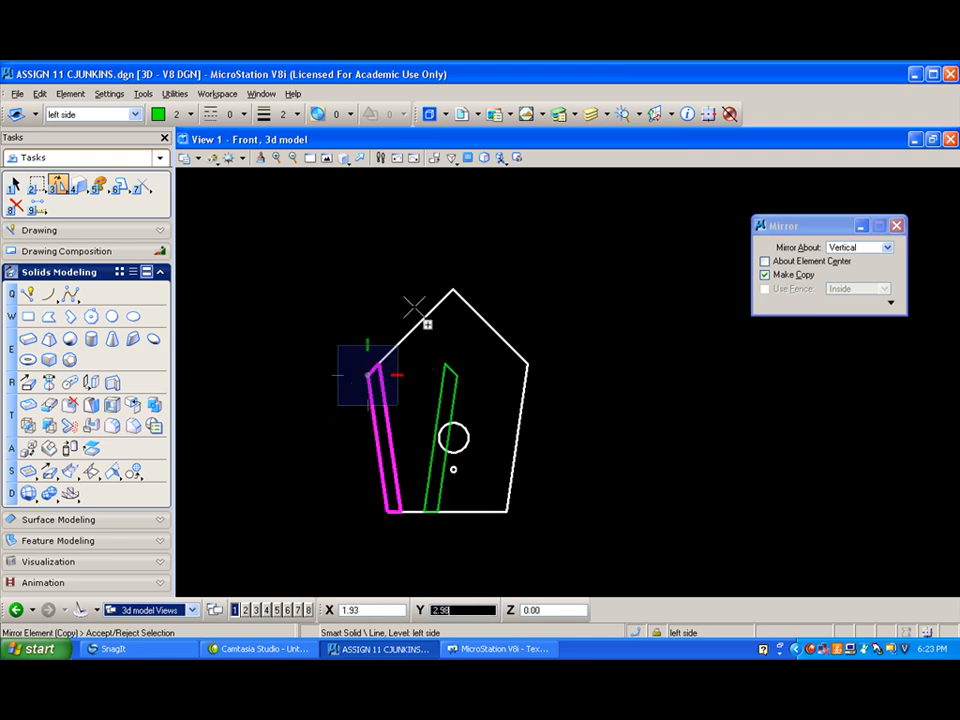
left_click(453, 290)
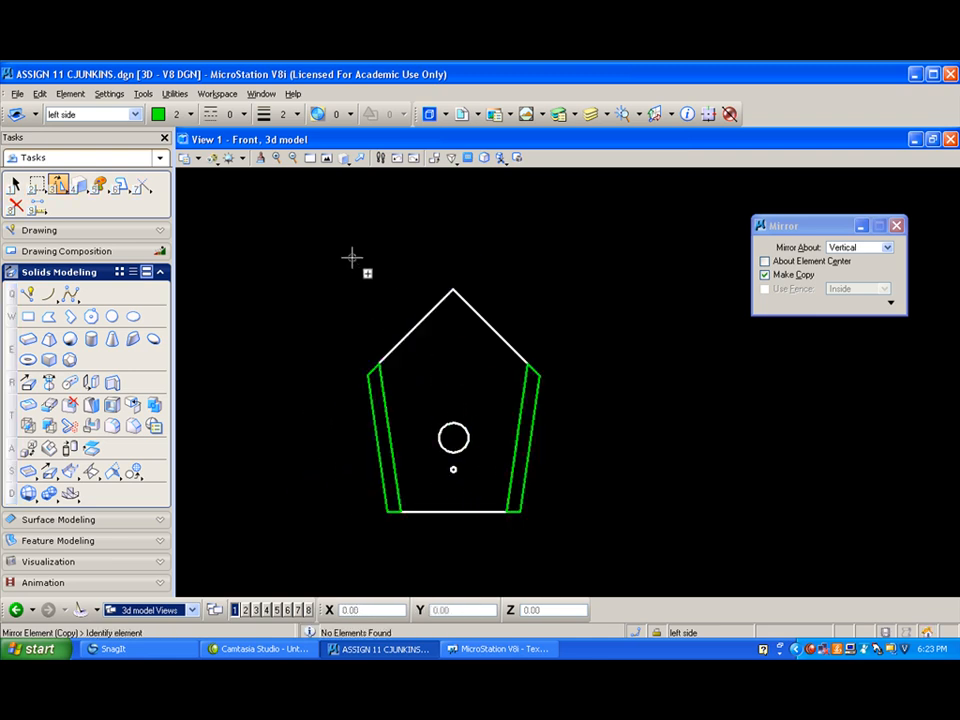
- Change the mirrored right side slab's attributes to level New Level (0) and red color 3
left_click(342, 158)
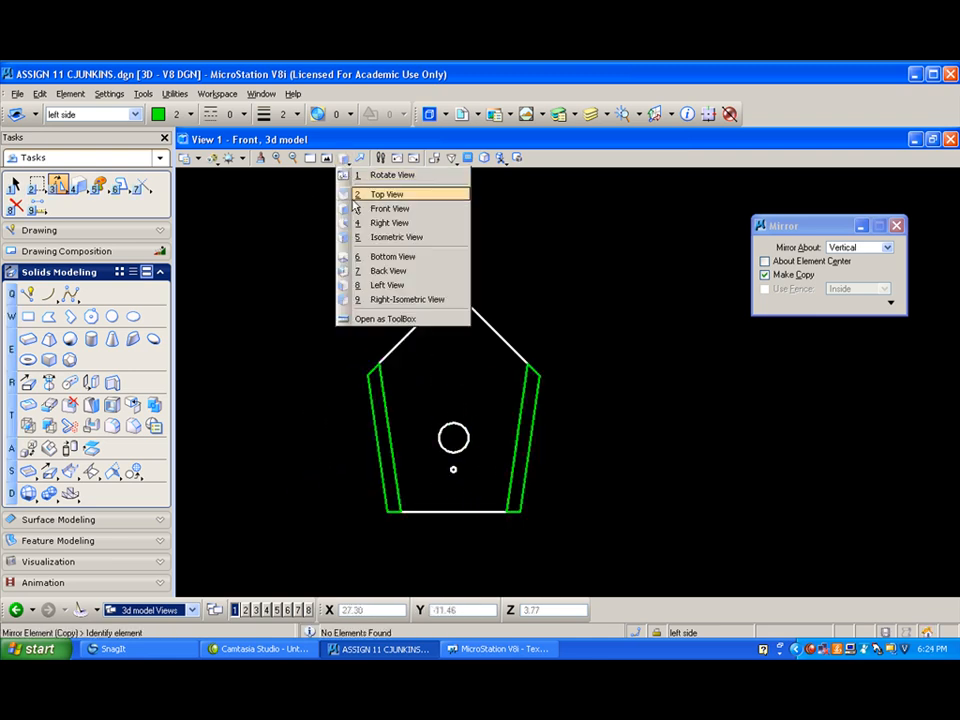
left_click(372, 238)
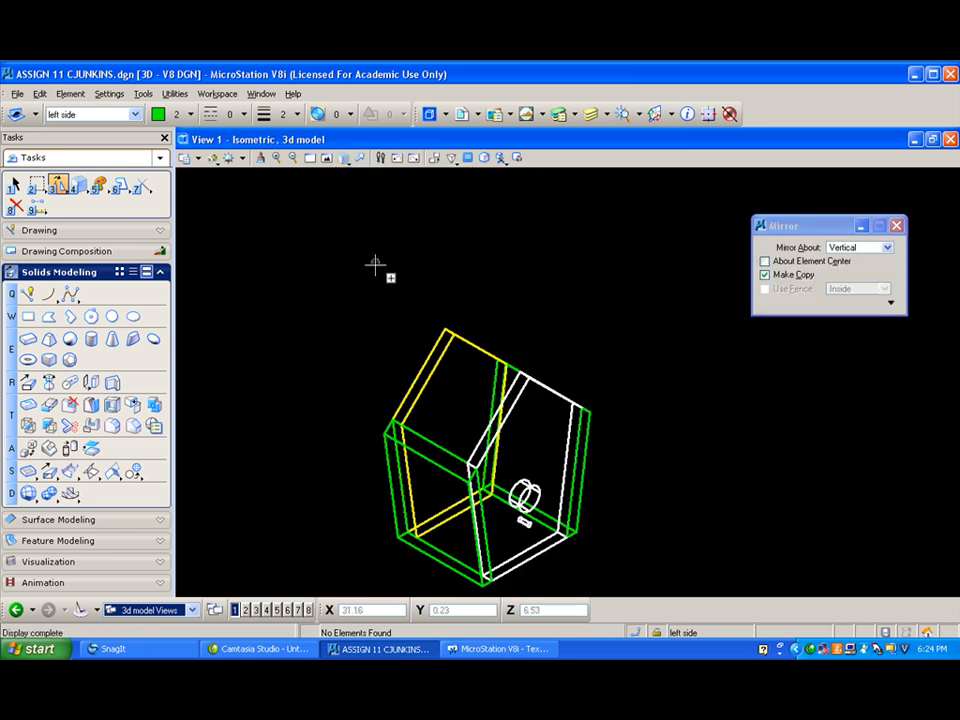
scroll(540, 364, "up", 3)
scroll(548, 364, "down", 2)
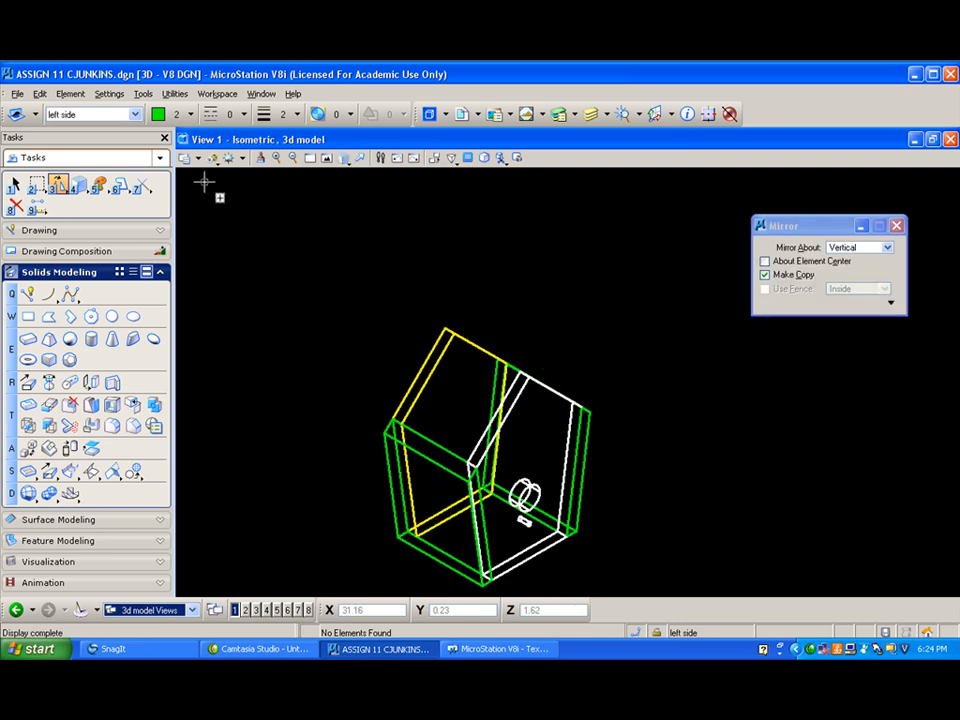
left_click(99, 184)
left_click(878, 283)
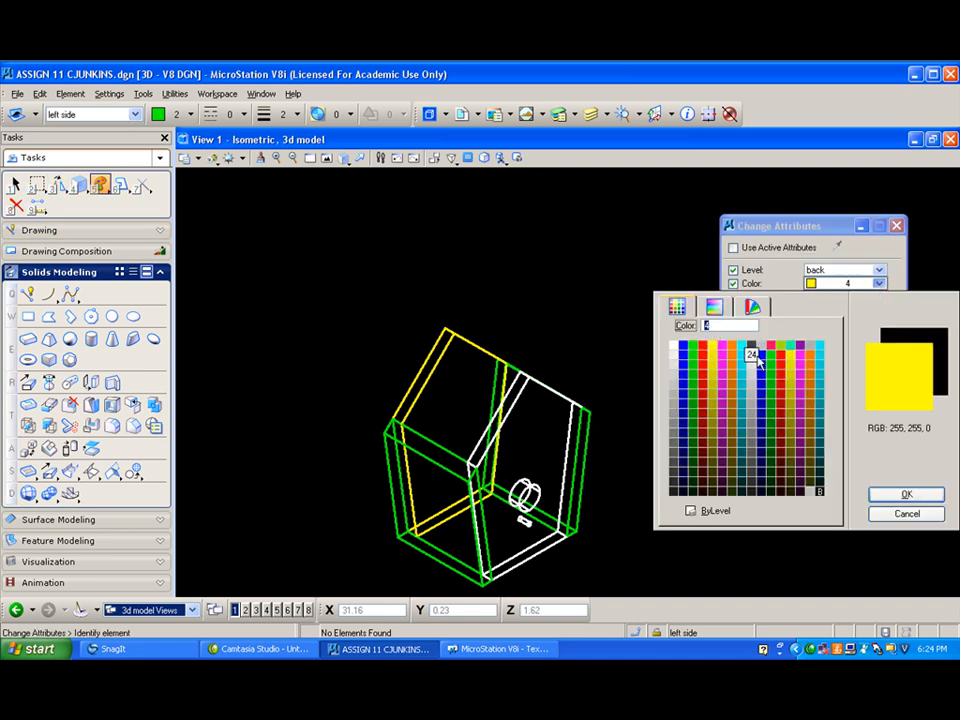
left_click(707, 360)
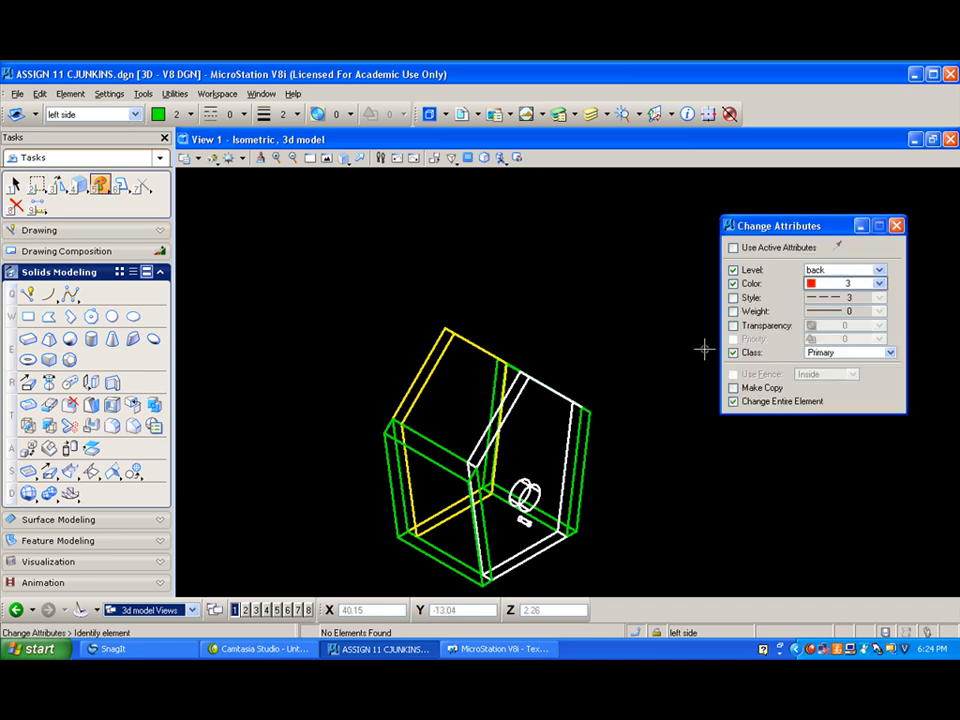
left_click(877, 270)
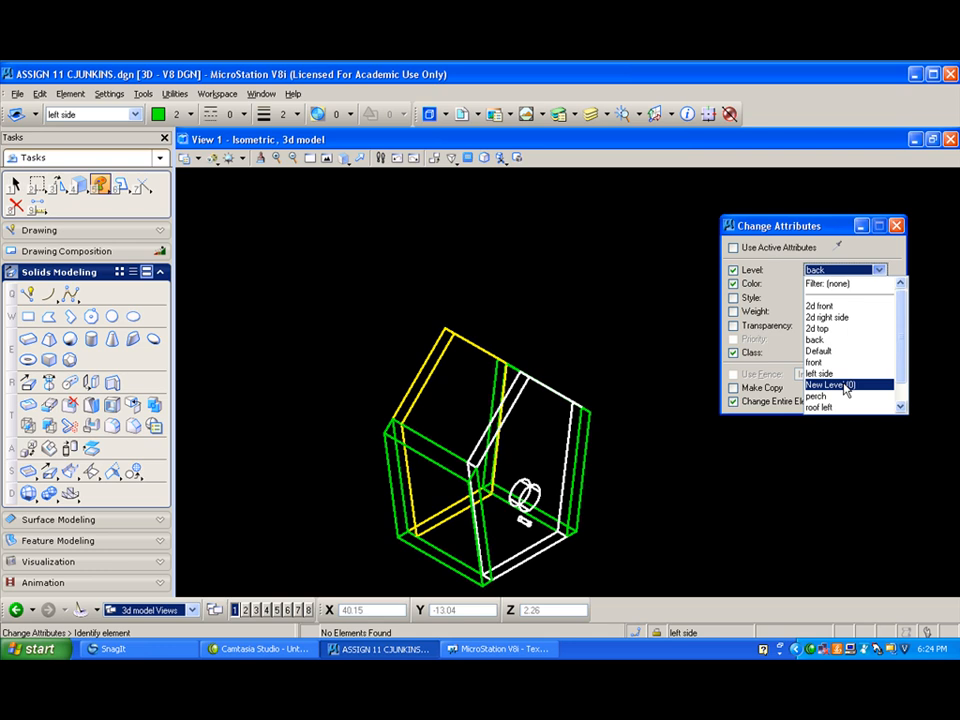
left_click(846, 386)
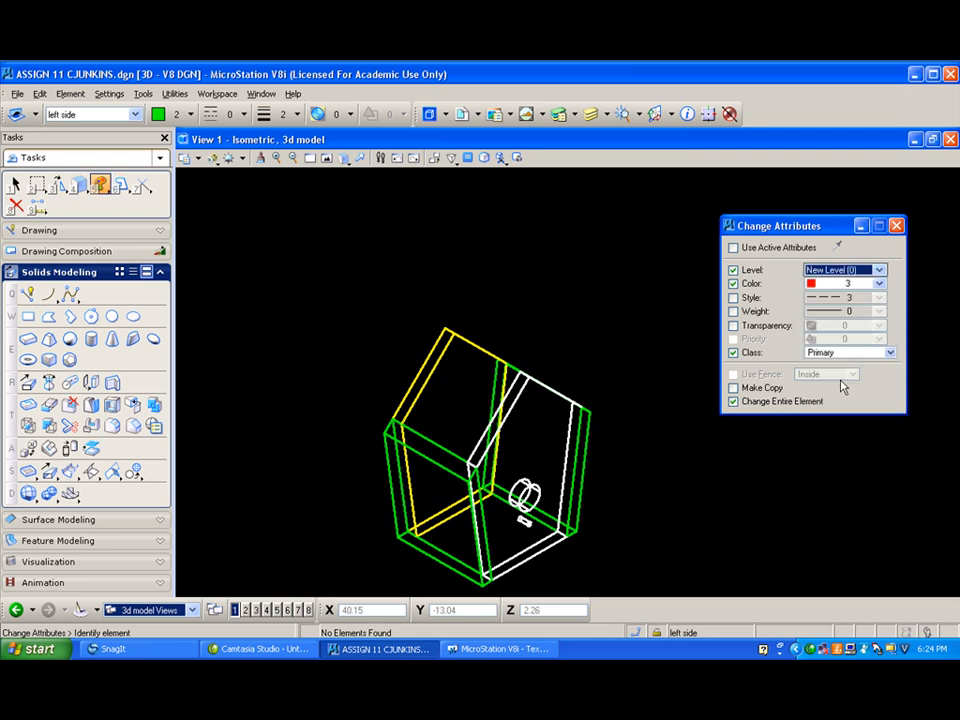
left_click(591, 413)
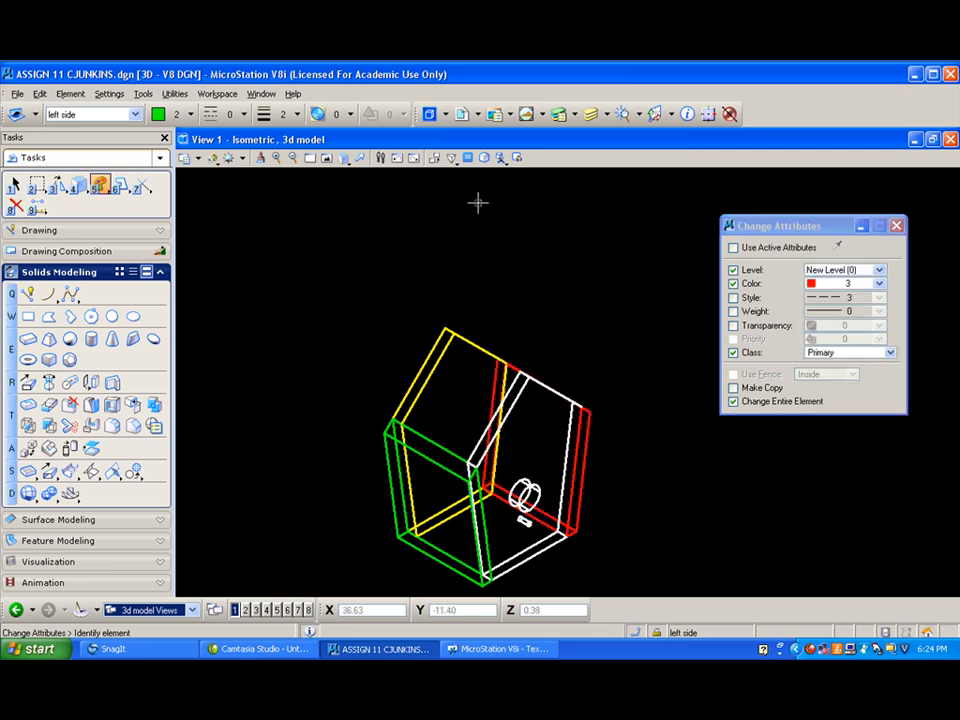
- Rename the level New Level (0) to "right side" in the Level Manager
left_click(561, 116)
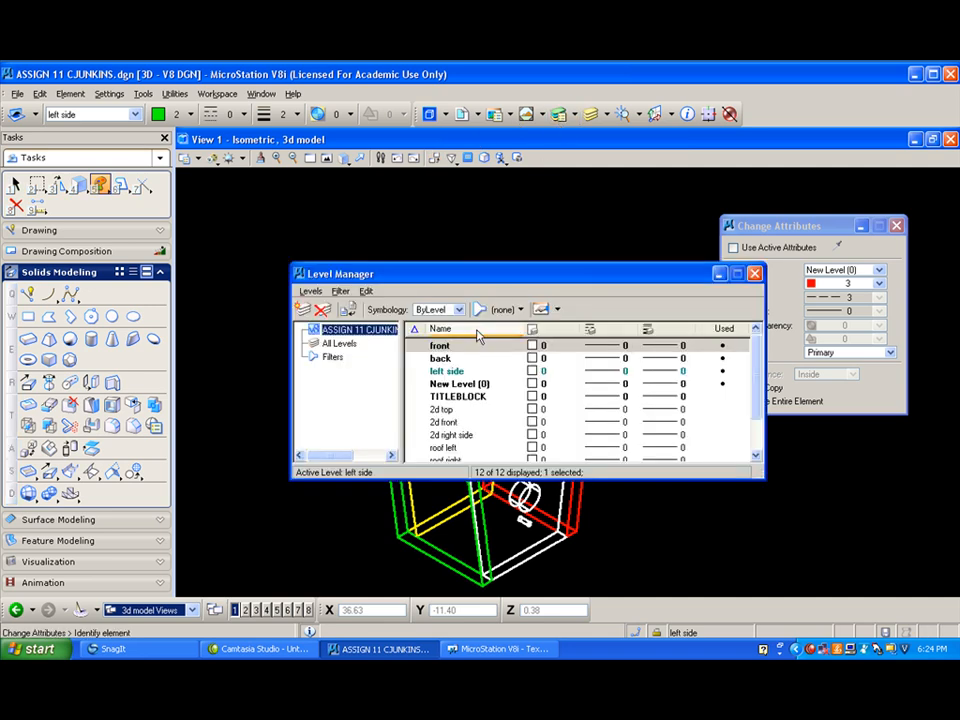
left_click(465, 388)
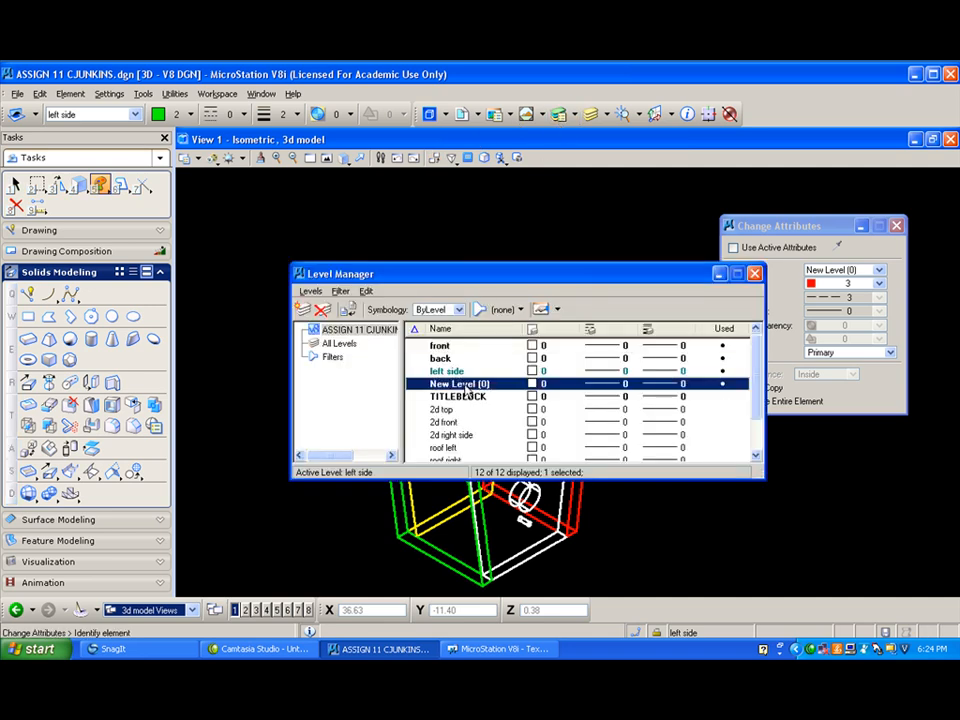
left_click(467, 389)
type("rig")
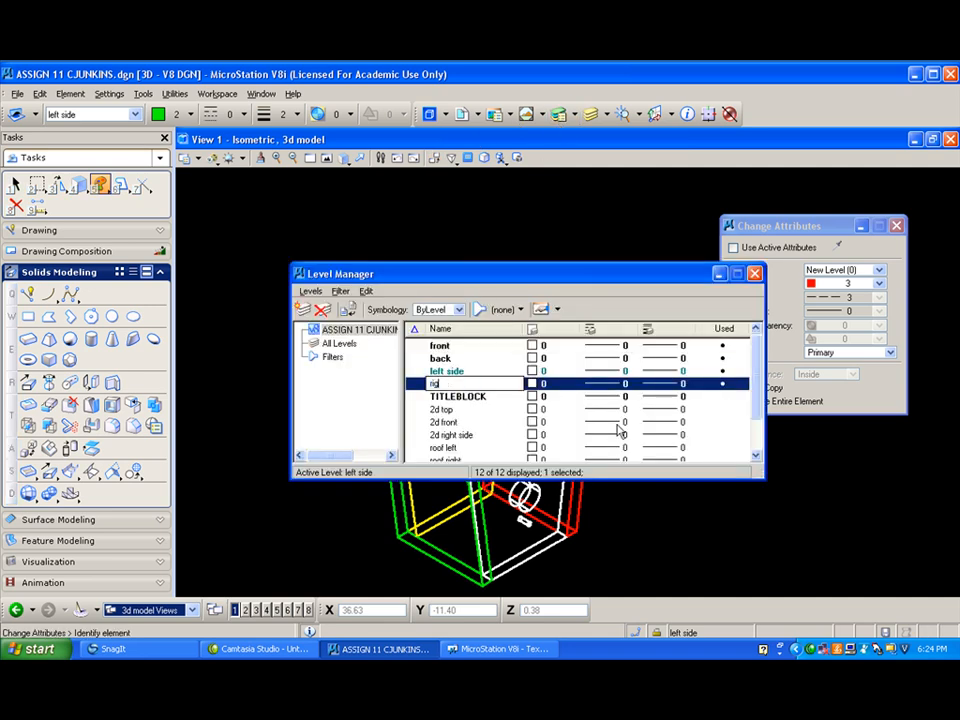
type("ht side")
key("Return")
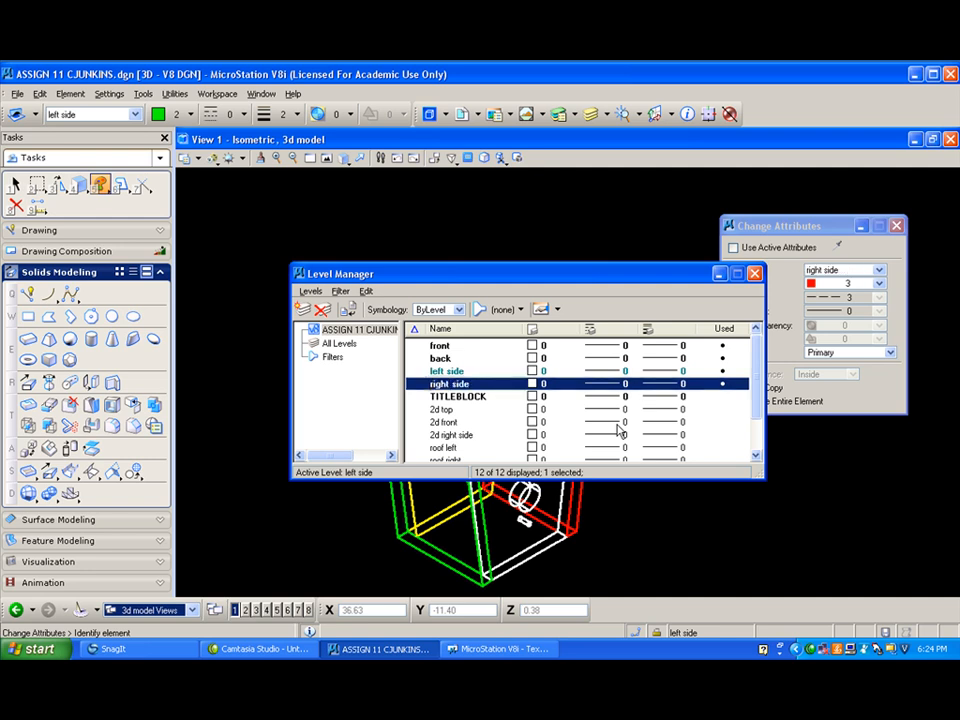
left_click(755, 273)
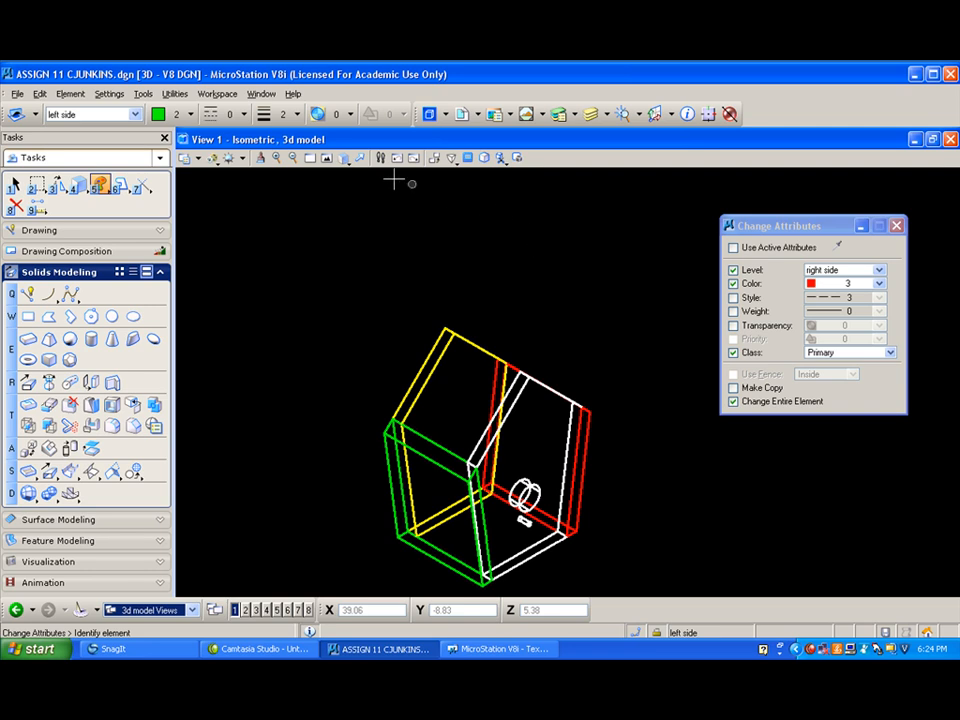
- Inspect the birdhouse in the Illustration With Shadows display style from a rotated angle, then restore Wireframe
left_click(211, 163)
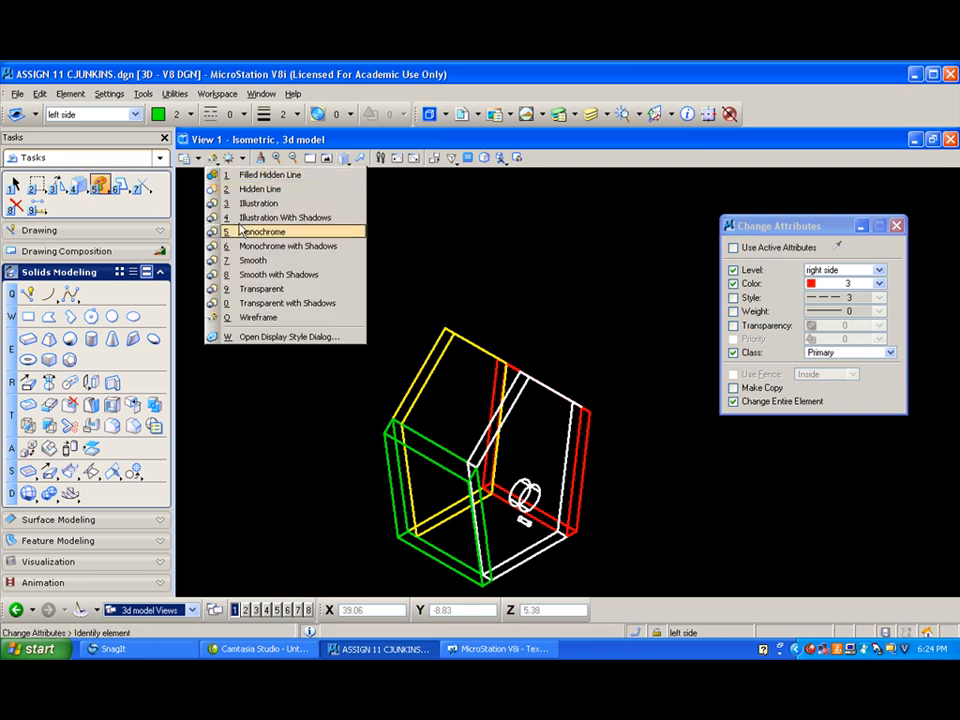
left_click(290, 216)
left_click(345, 160)
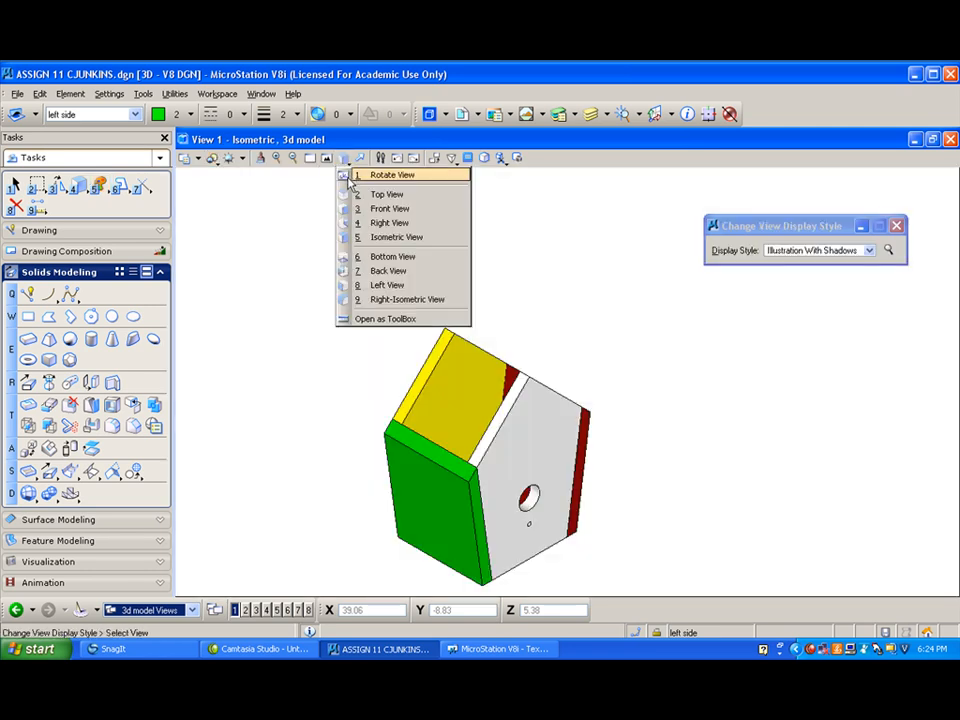
left_click(350, 177)
left_click_drag(626, 421, 579, 454)
left_click(224, 158)
left_click(265, 315)
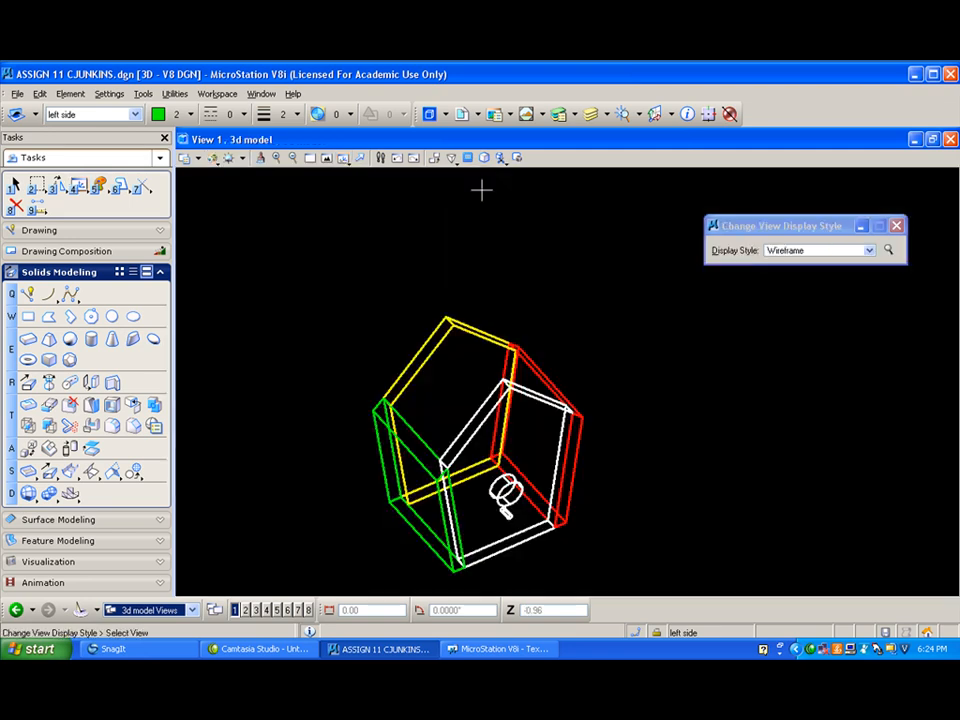
- Create a new level named "floor" in the Level Manager
left_click(559, 114)
right_click(505, 422)
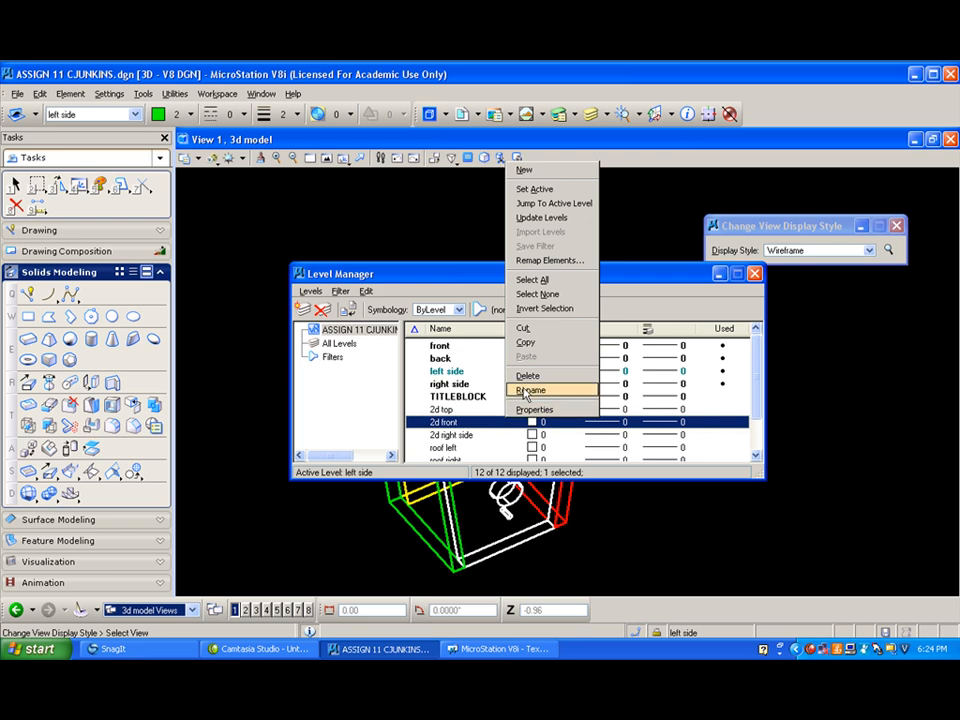
left_click(523, 170)
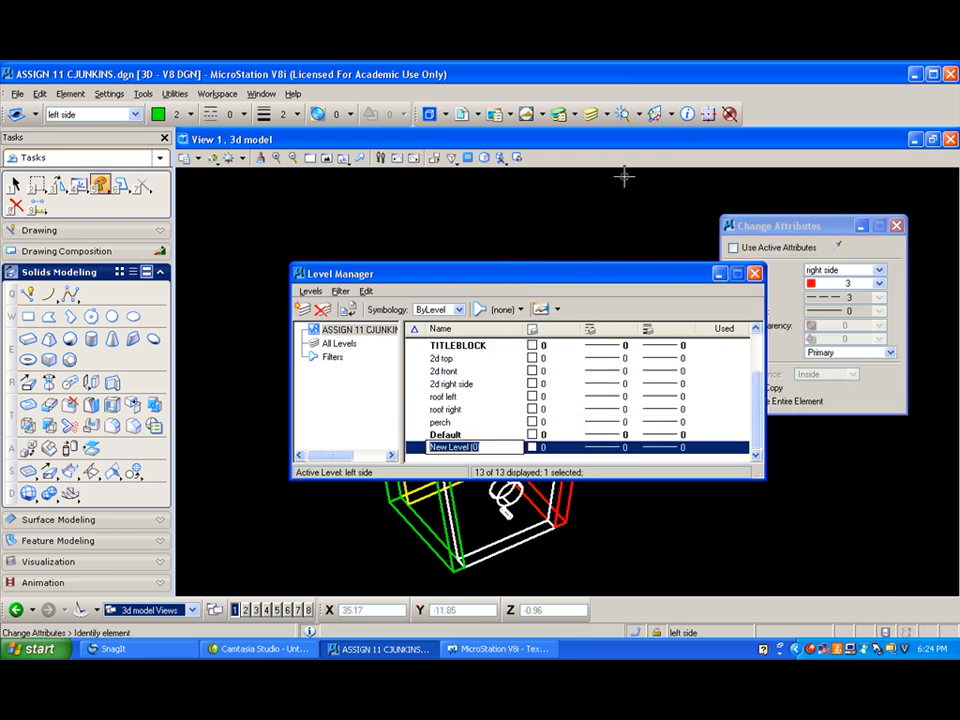
type("f")
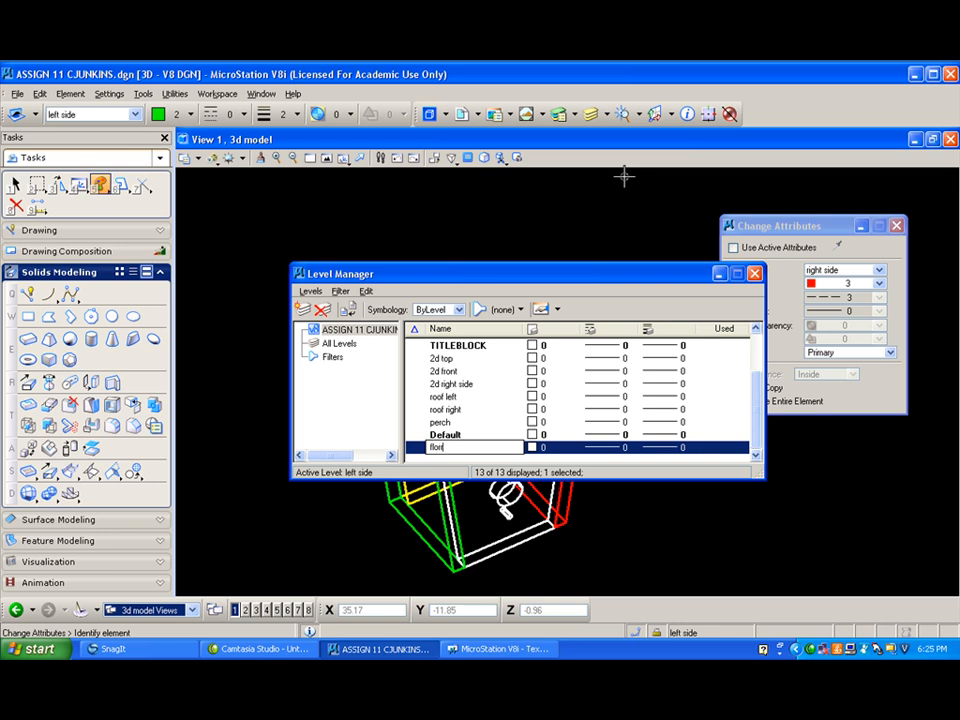
type("loor")
key("Return")
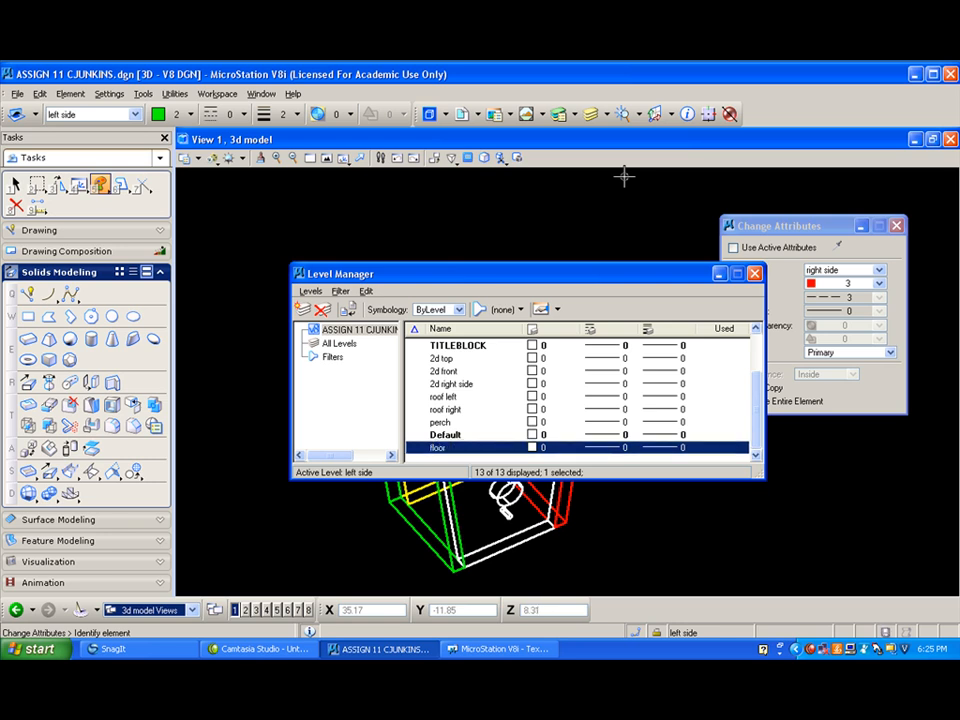
left_click(755, 274)
scroll(526, 498, "up", 2)
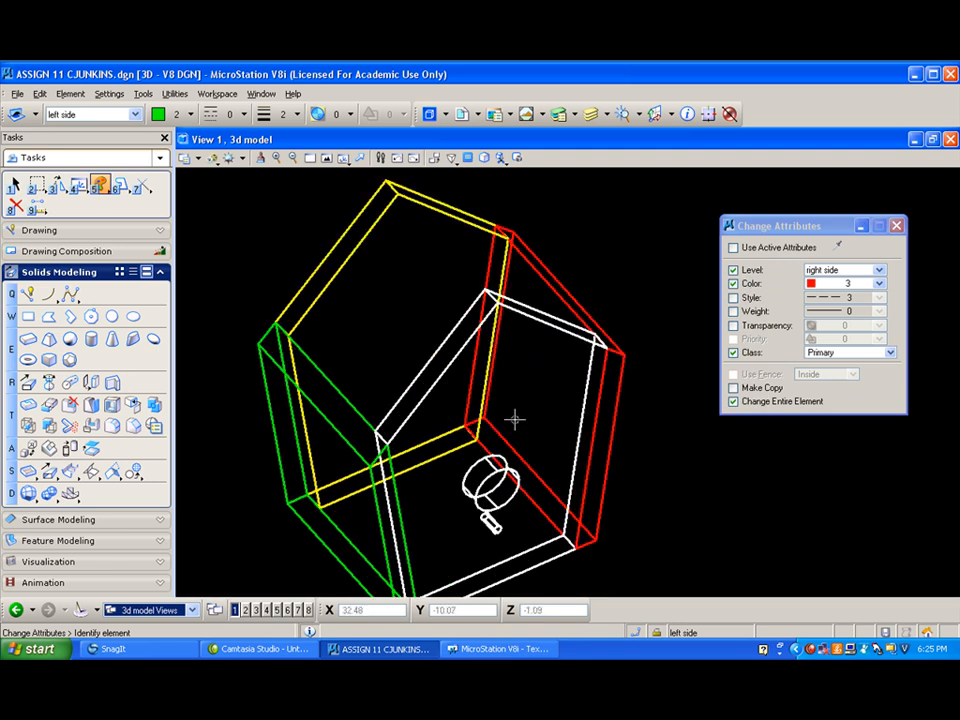
scroll(501, 430, "down", 2)
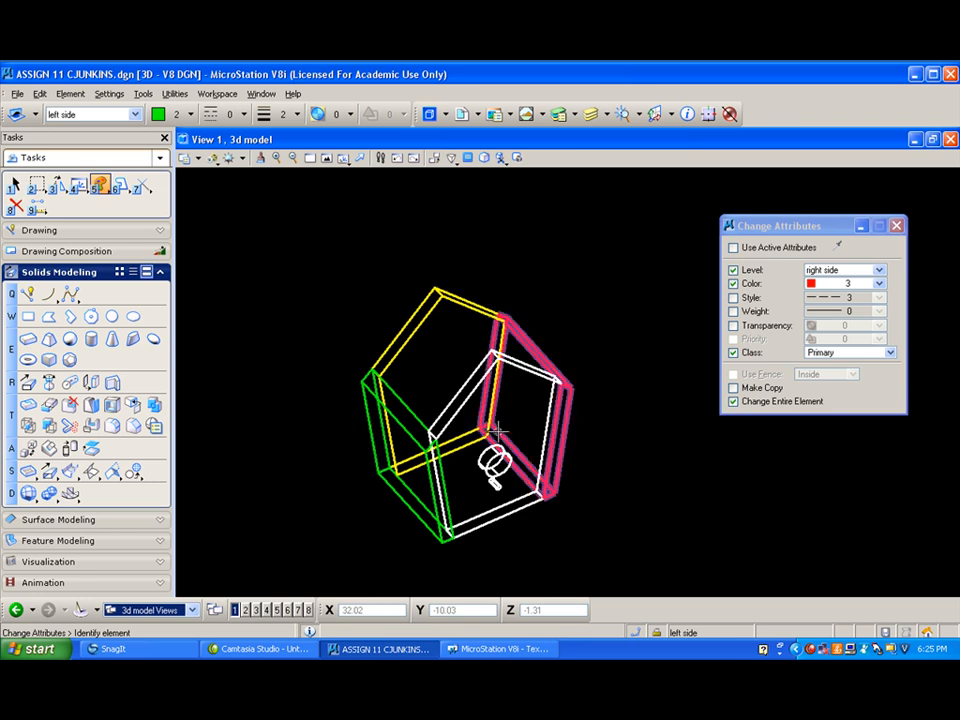
left_click(492, 431)
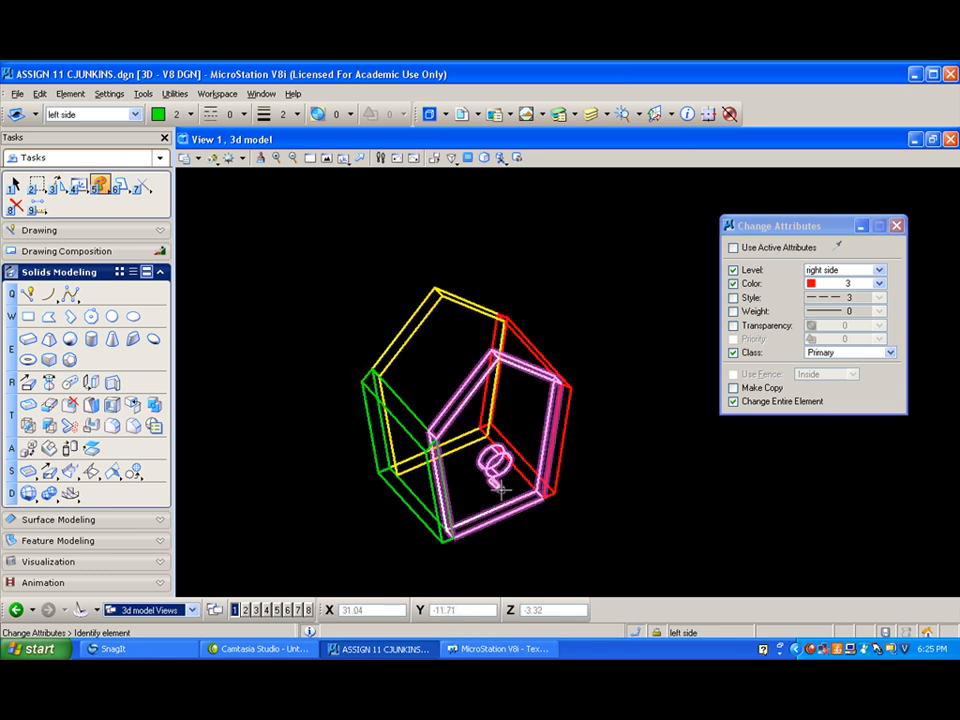
- Switch to the front view and make floor the active level with color 10 for placing a SmartLine
left_click(343, 158)
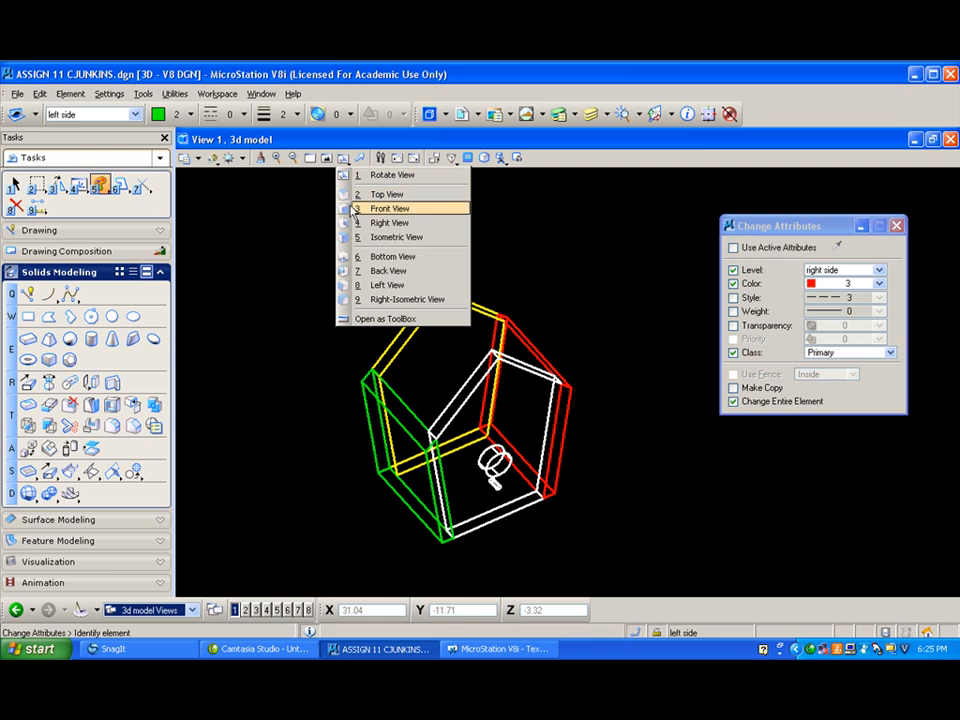
left_click(352, 207)
scroll(464, 483, "up", 2)
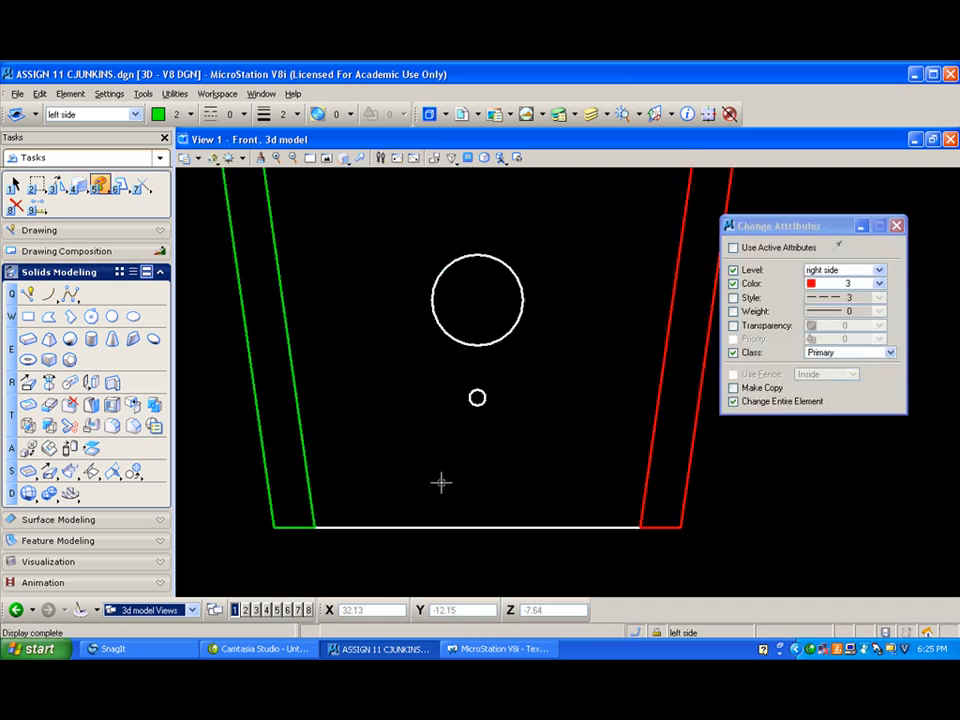
left_click(28, 293)
left_click(122, 114)
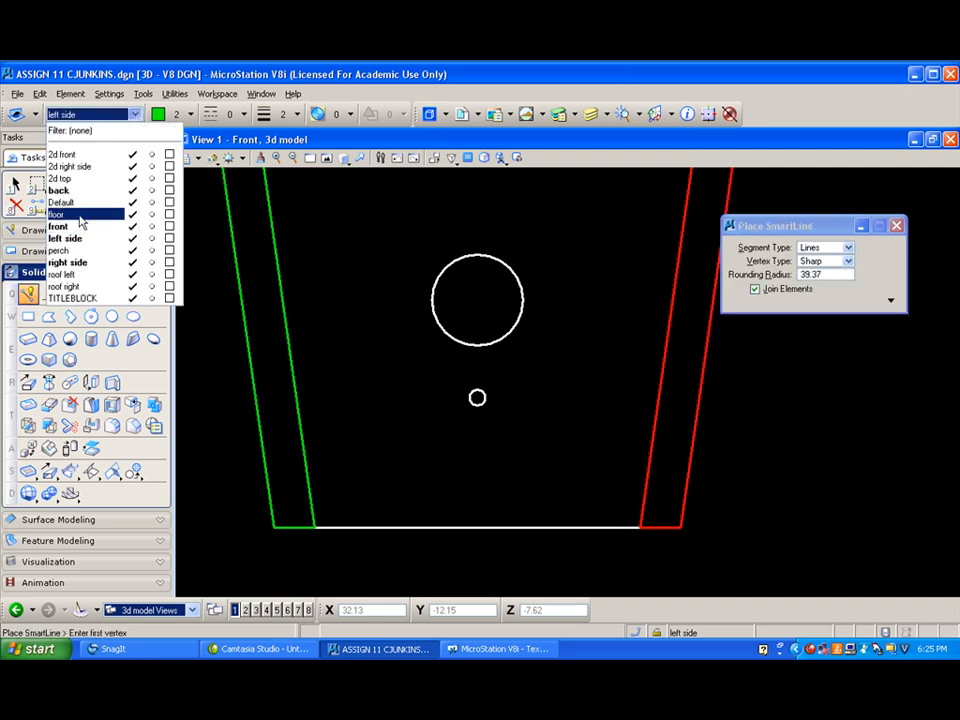
left_click(80, 214)
left_click(168, 118)
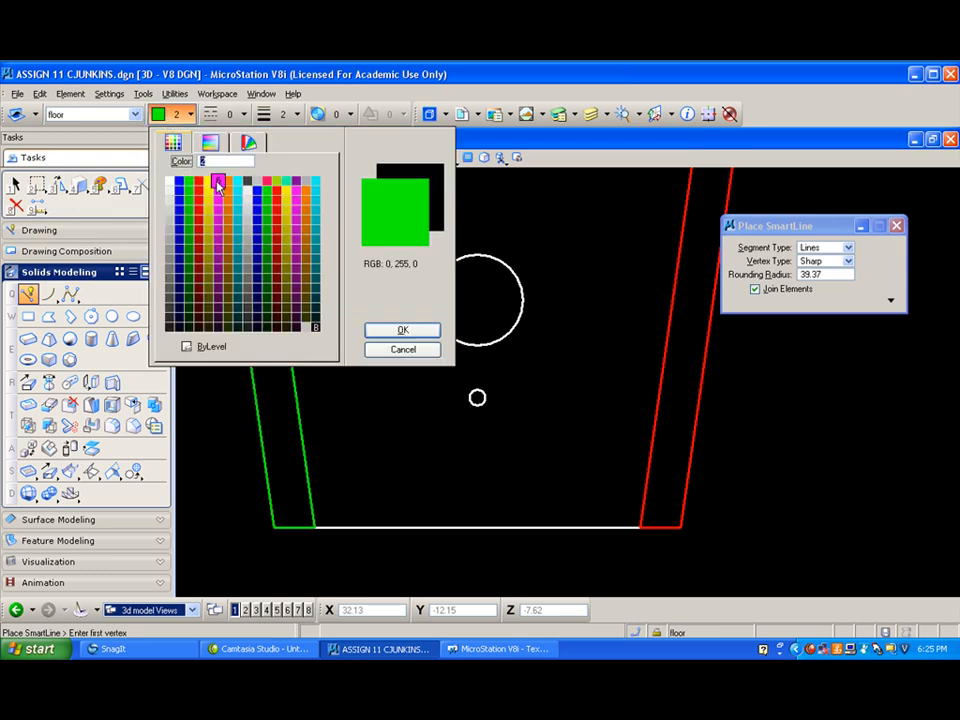
left_click(268, 182)
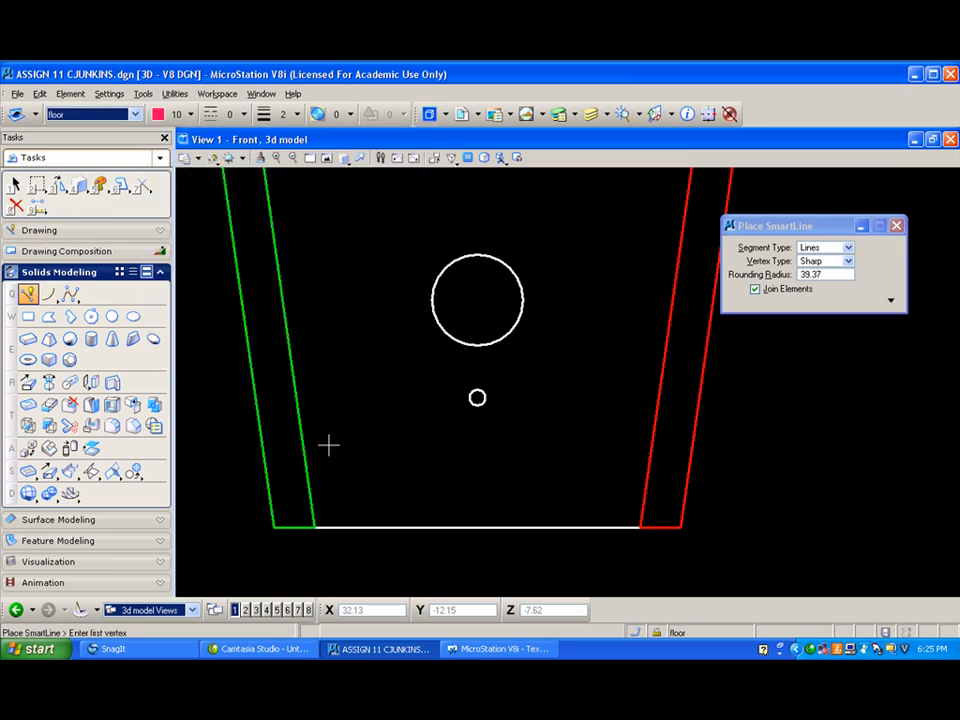
- Draw a SmartLine along the front panel's bottom edge between the inner lower corners of the two side slabs
left_click(315, 527)
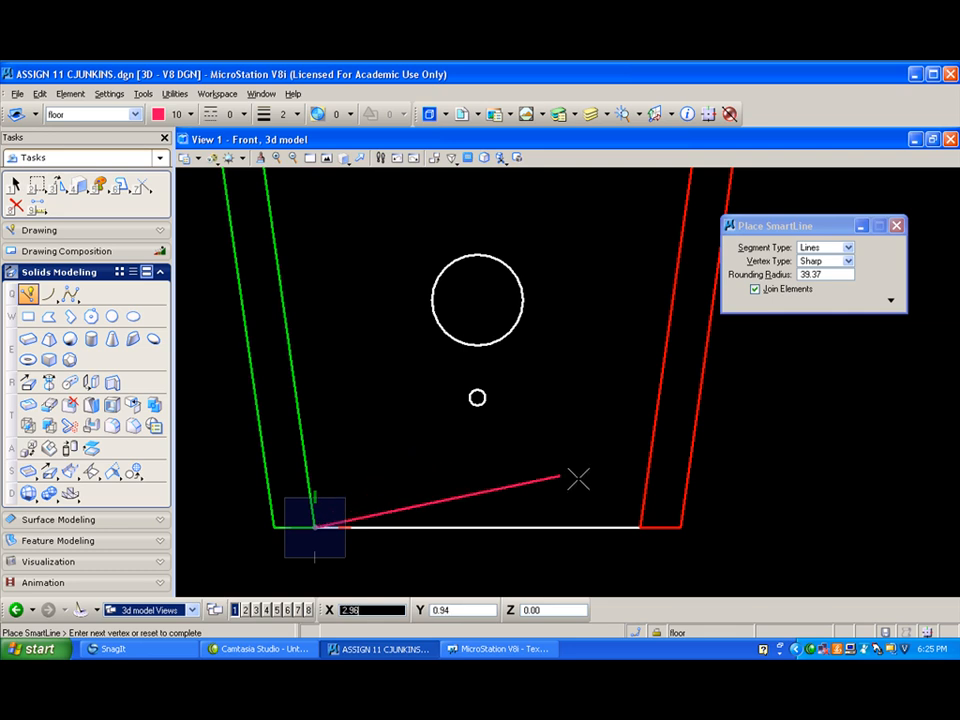
left_click(640, 527)
right_click(580, 485)
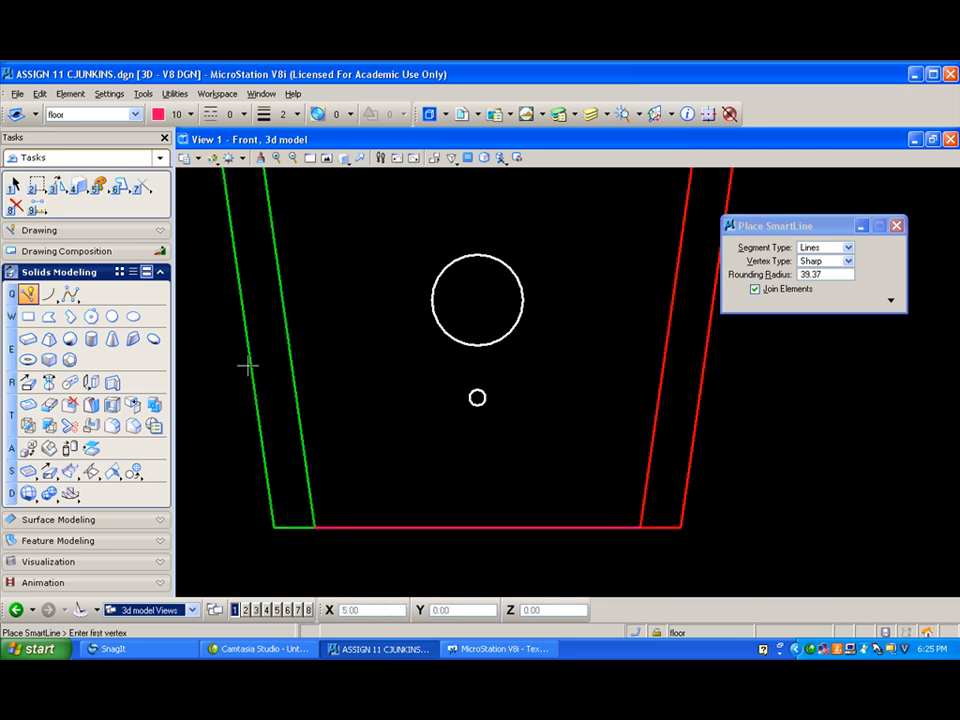
- Copy the floor's bottom line straight up by 5/8
left_click(57, 184)
left_click(105, 195)
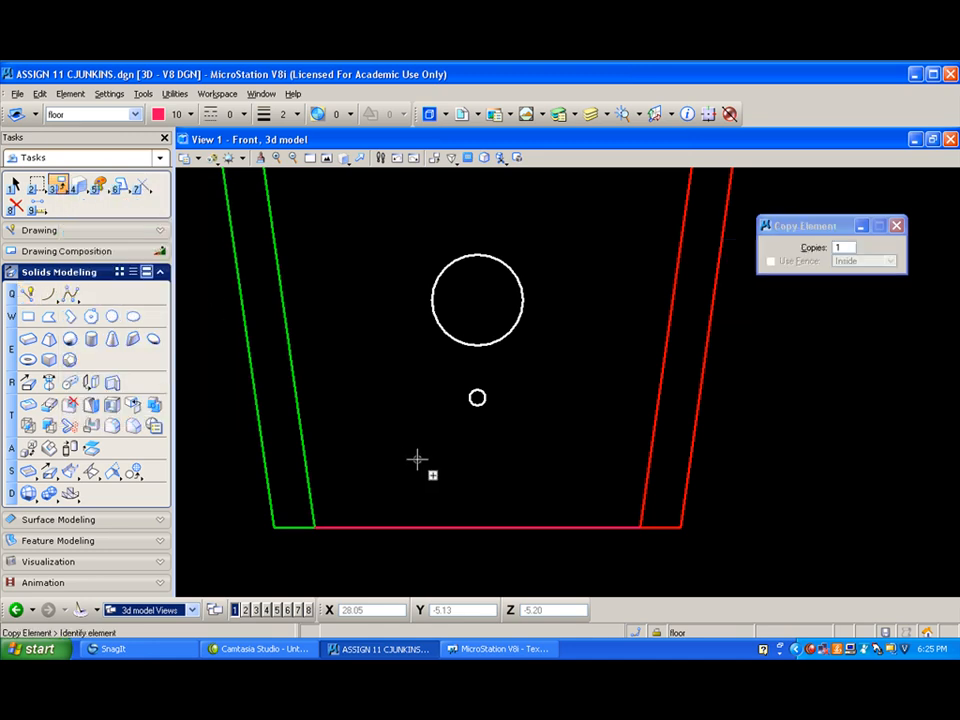
left_click(479, 526)
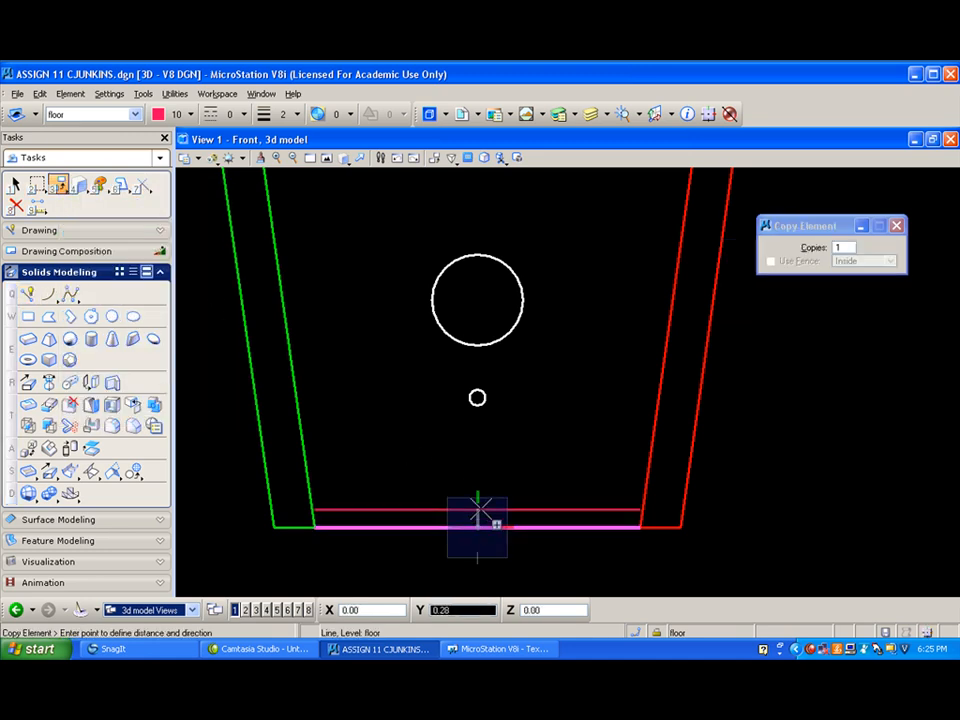
type("5")
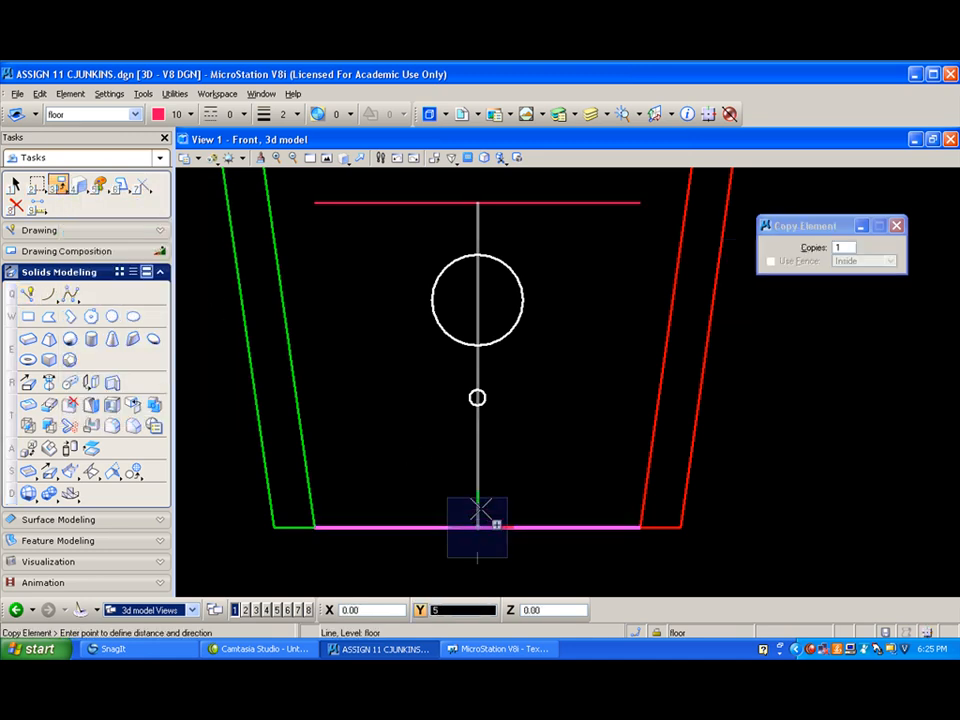
key("slash")
type("8")
left_click(480, 509)
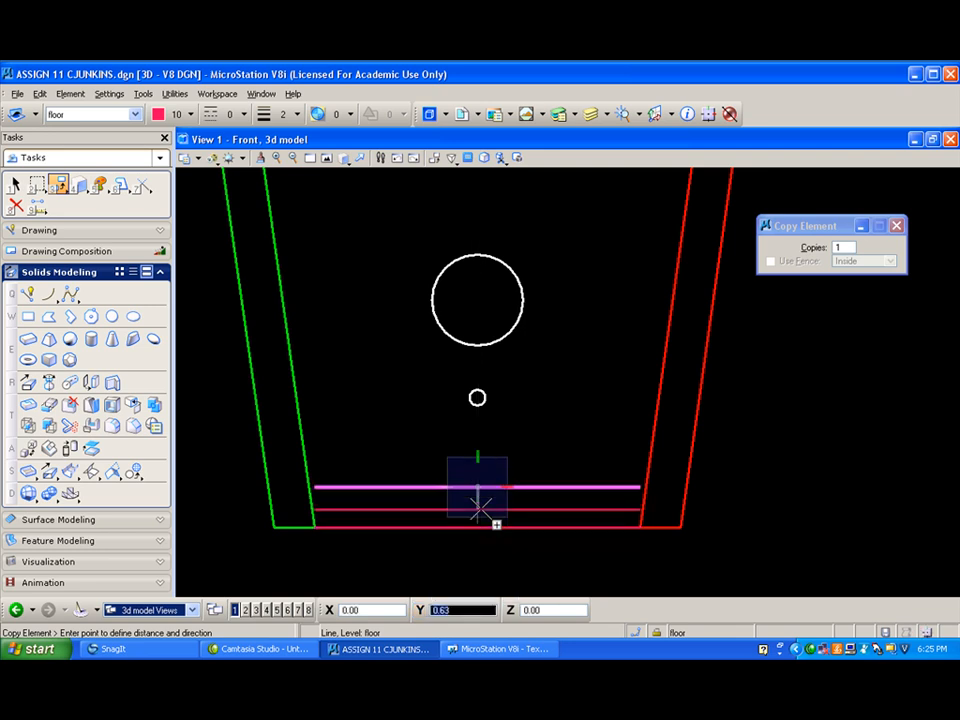
right_click(480, 509)
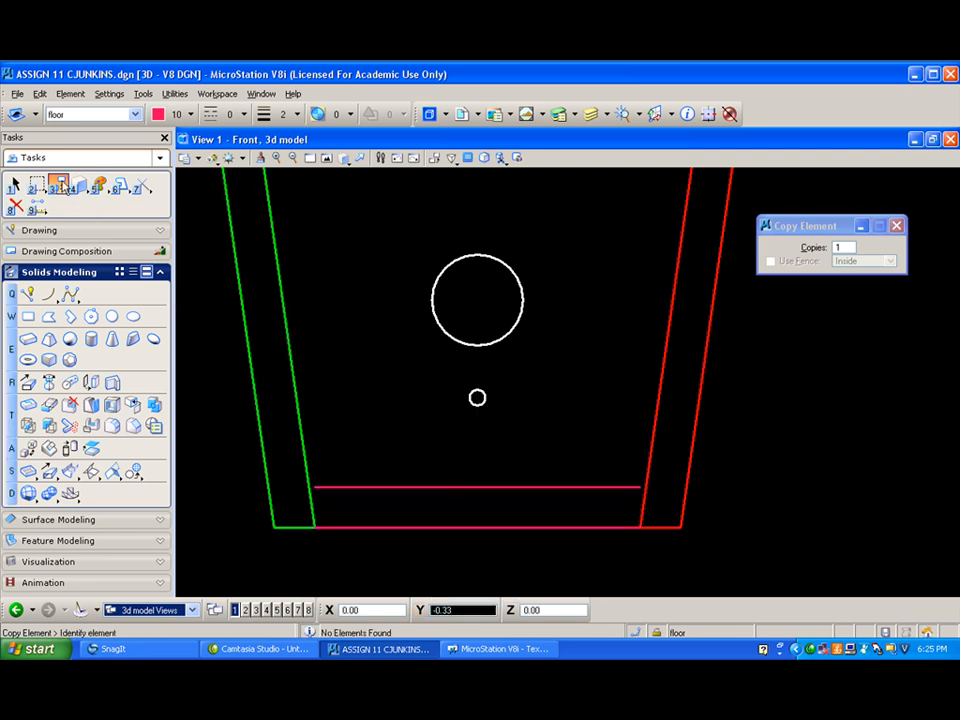
- Draw two SmartLines up the inner edges of the left and right side slabs from the floor line's ends, the left one about 1.36 long
left_click(28, 293)
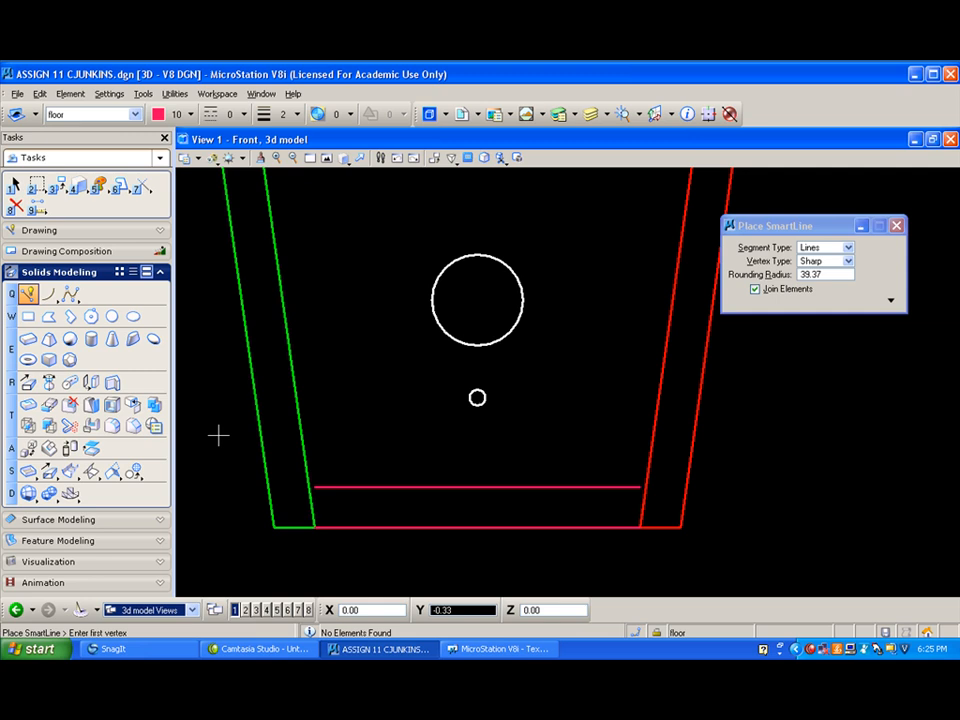
left_click(316, 524)
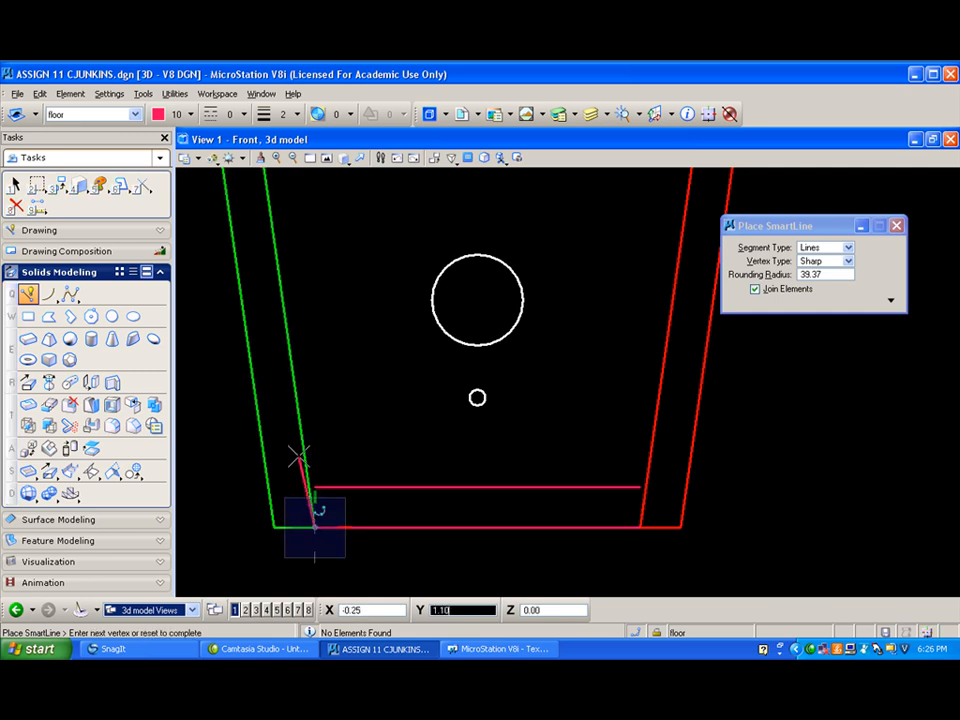
key("space")
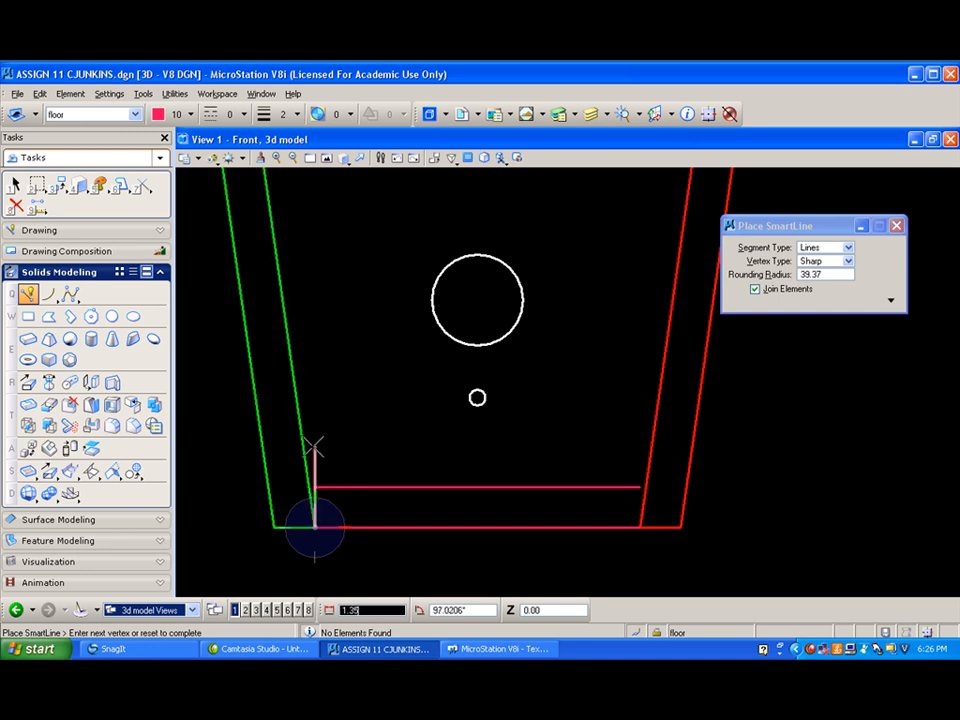
left_click(304, 440)
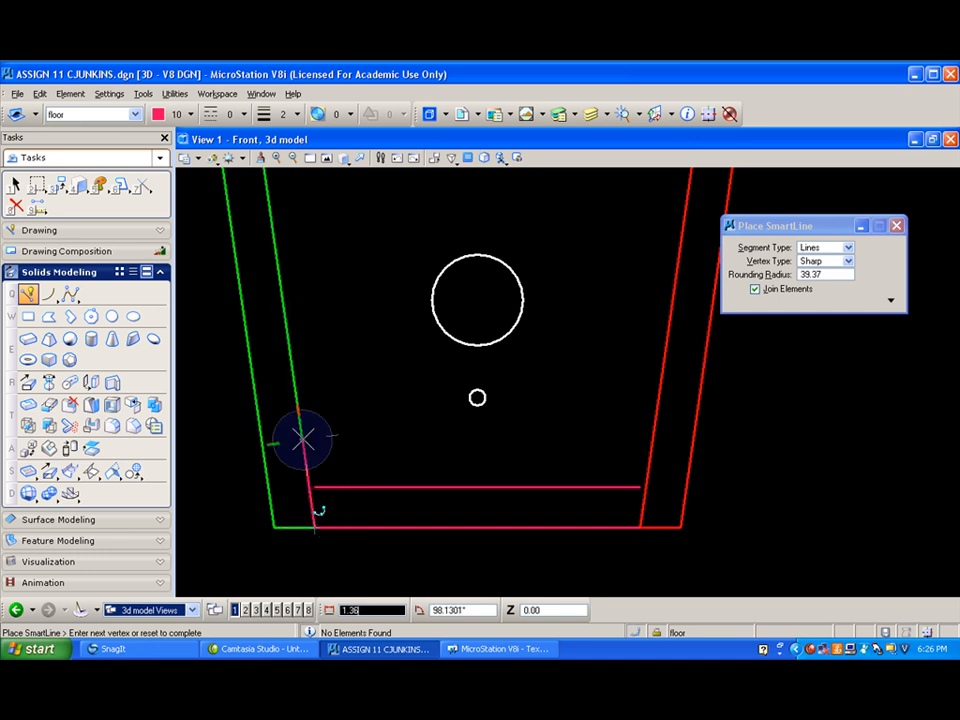
right_click(428, 428)
left_click(640, 522)
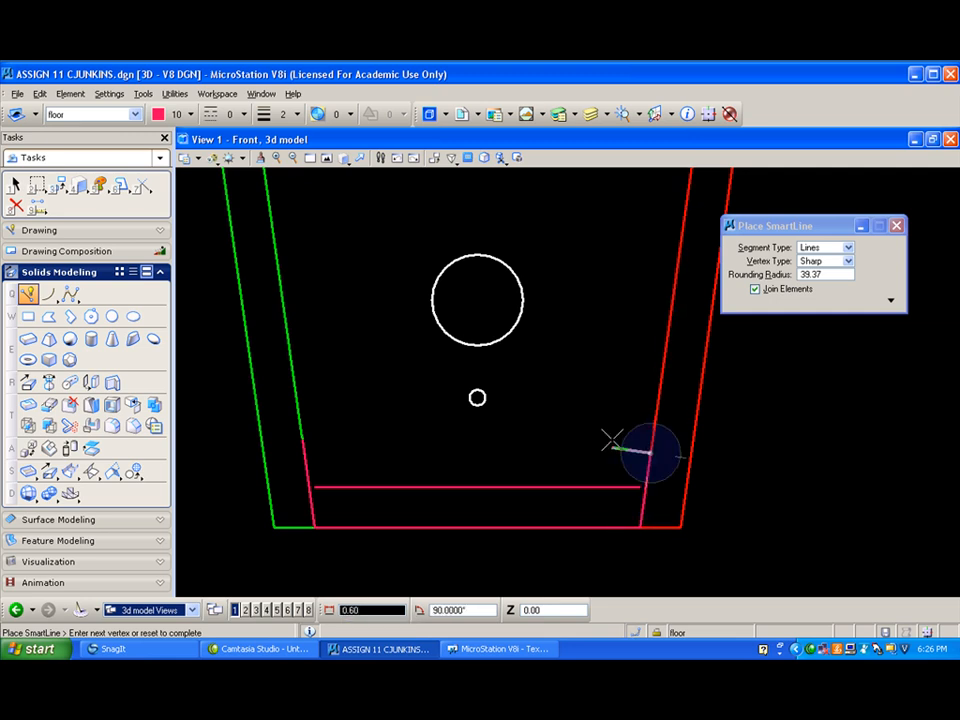
right_click(570, 424)
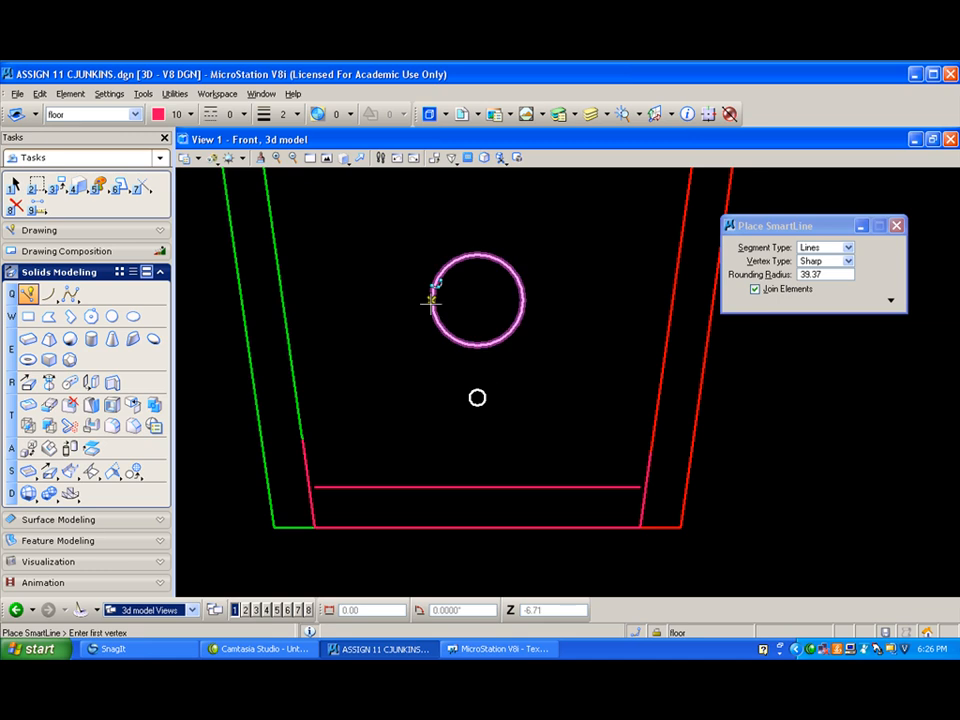
- Turn off the display of all levels except the active floor level
left_click(608, 116)
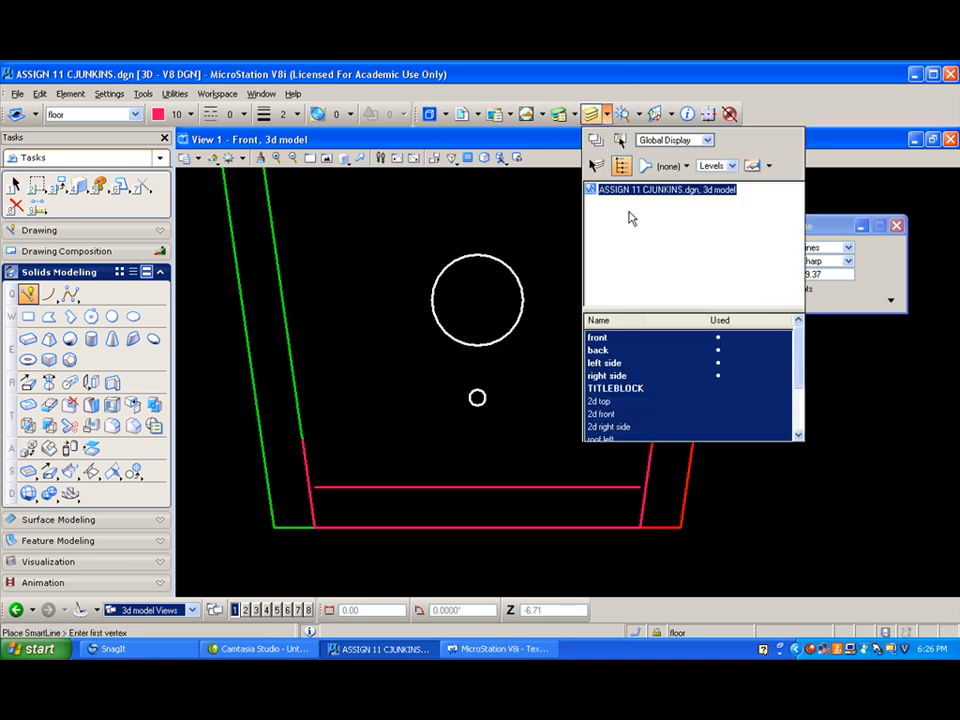
right_click(664, 341)
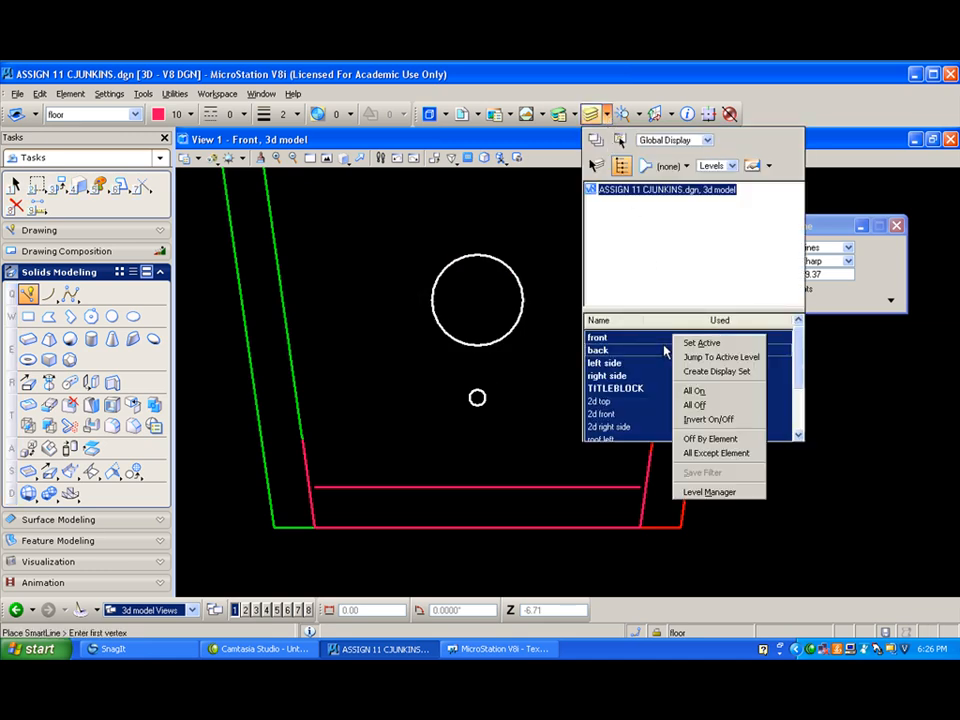
left_click(697, 405)
left_click(135, 120)
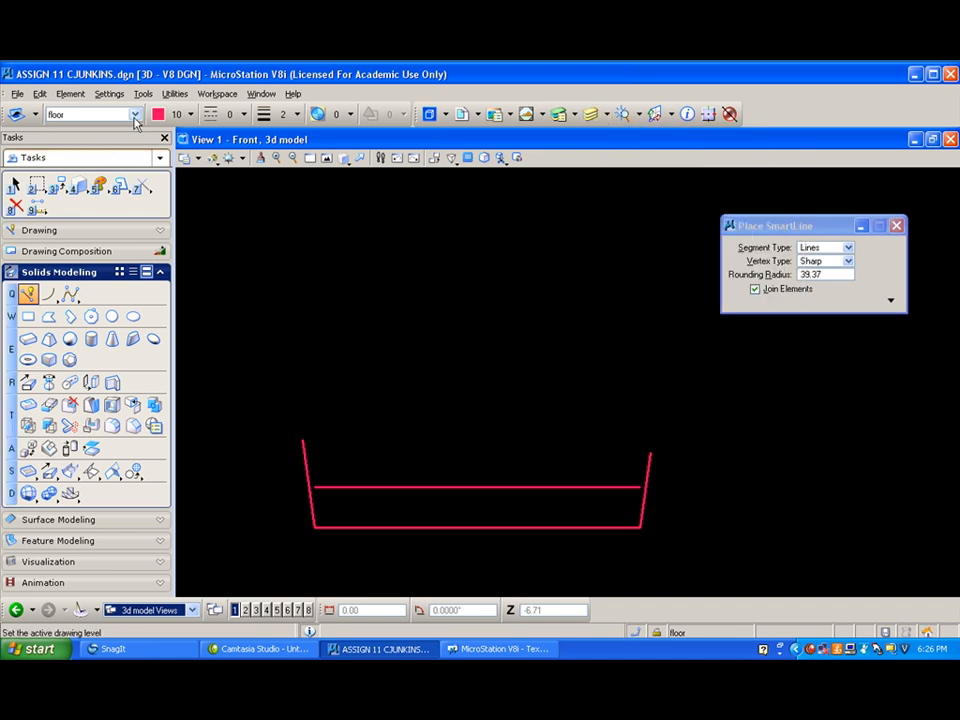
- Extend the floor's upper line to intersect both slanted end lines, trimming off their excess to close the trapezoid outline
left_click(344, 158)
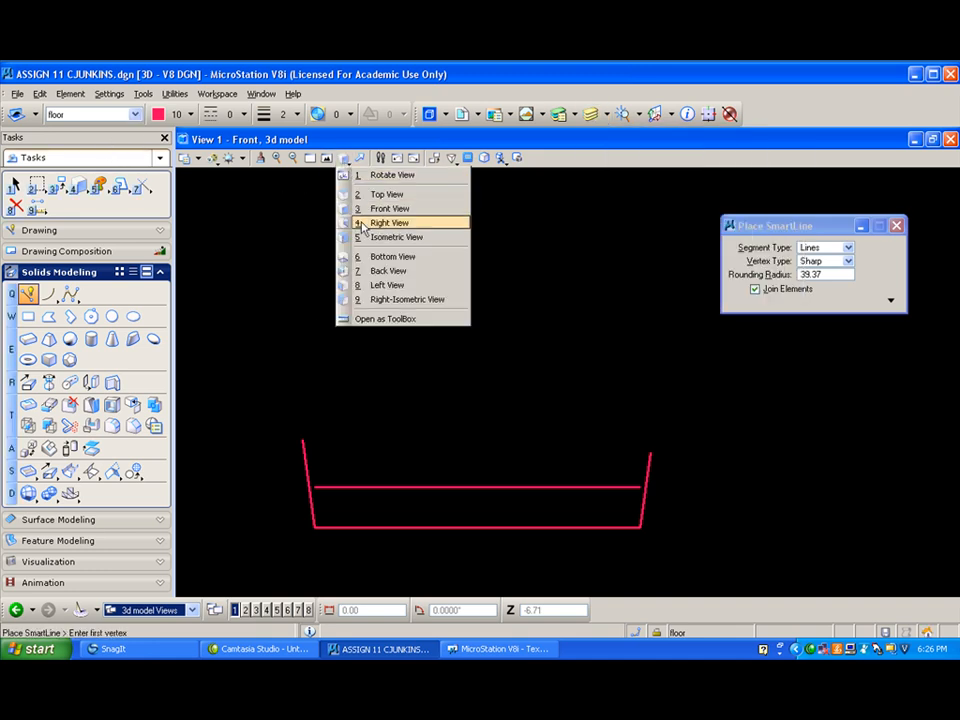
left_click(369, 238)
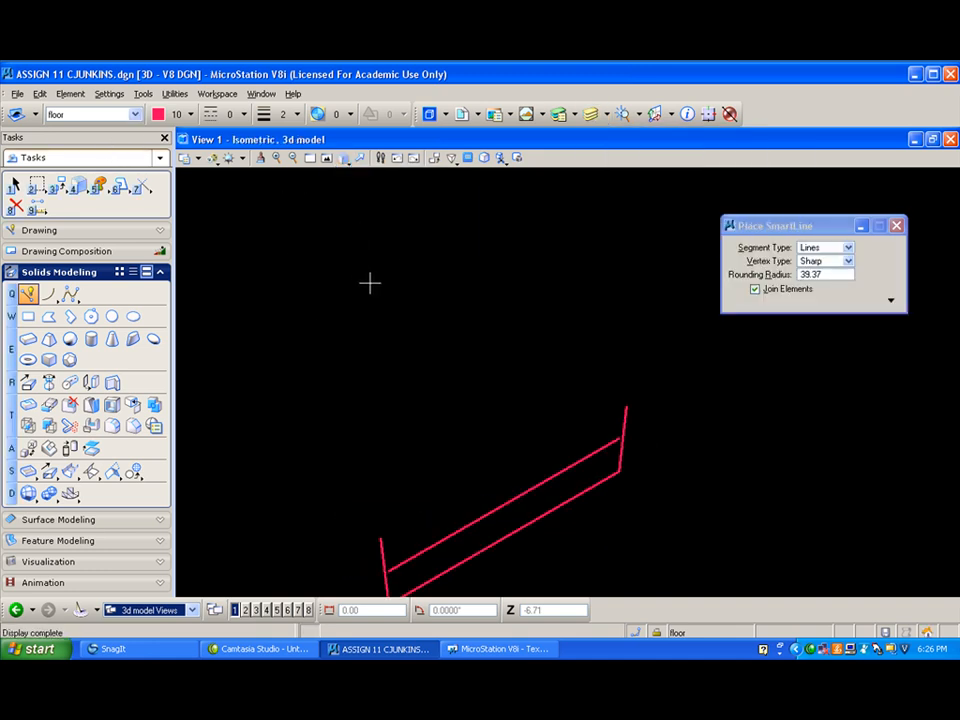
scroll(369, 281, "down", 2)
scroll(289, 341, "up", 2)
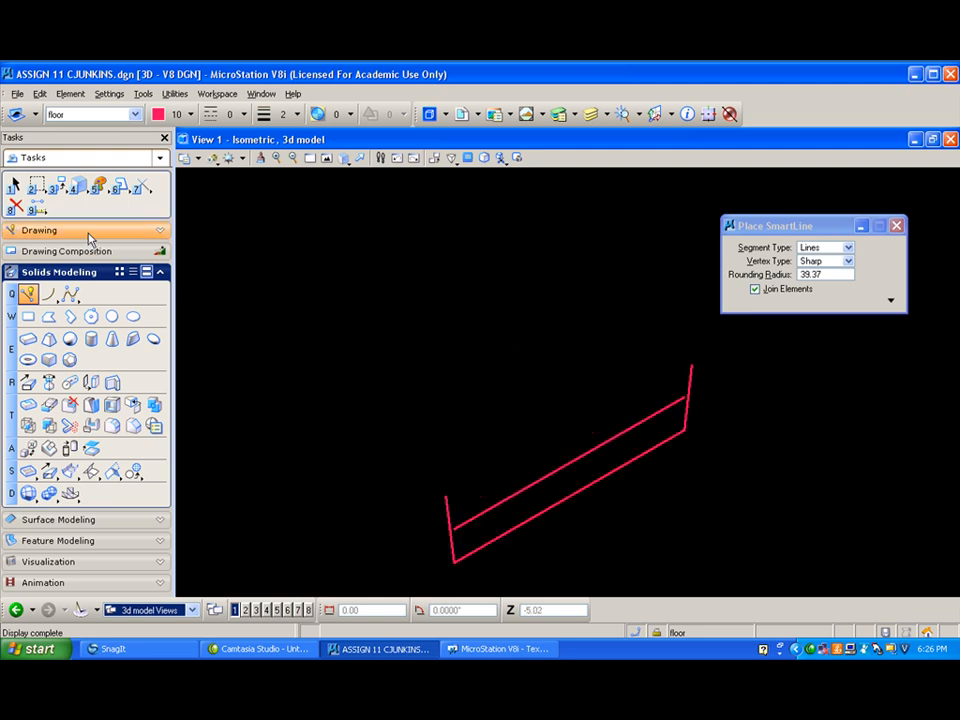
left_click(122, 188)
left_click(143, 185)
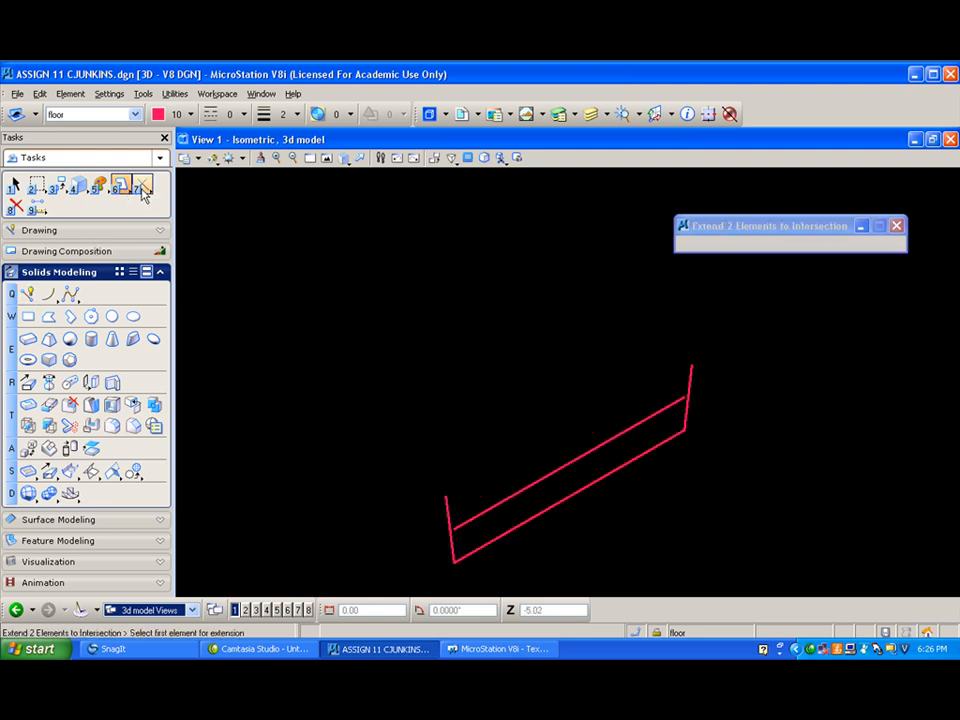
left_click(476, 516)
left_click(486, 500)
left_click(679, 398)
left_click(690, 407)
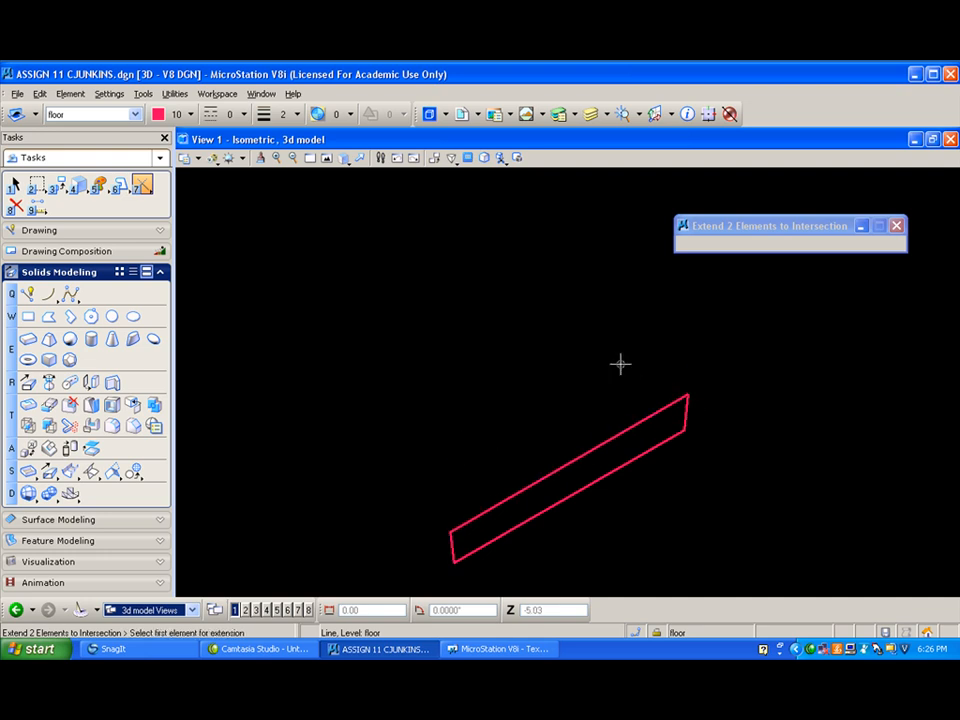
- Combine the four floor outline lines into one complex shape using the Automatic method
left_click(344, 160)
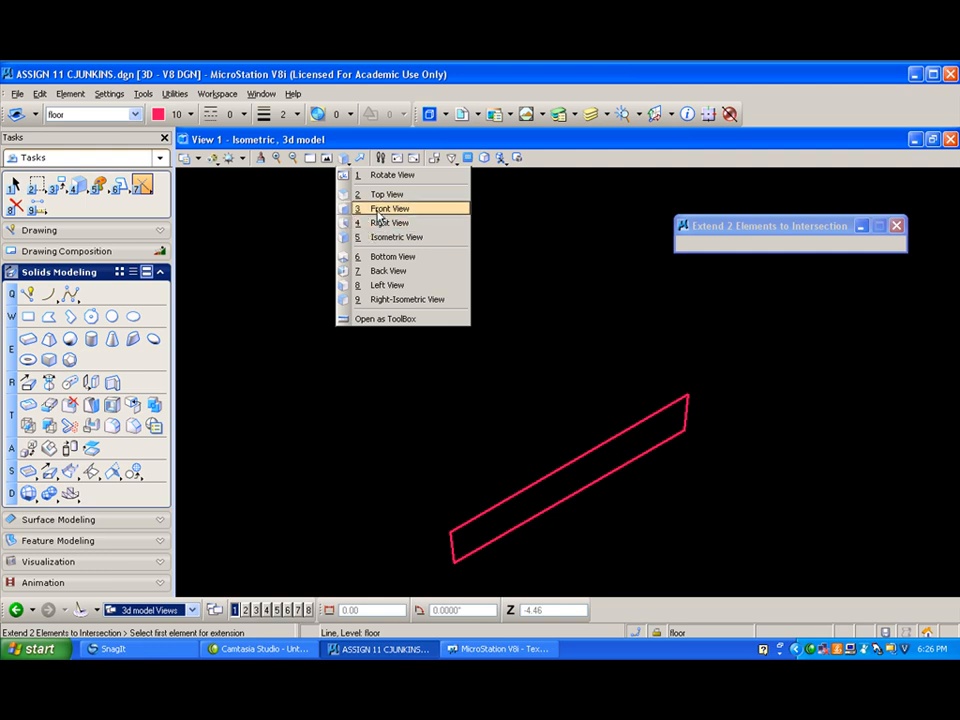
left_click(378, 210)
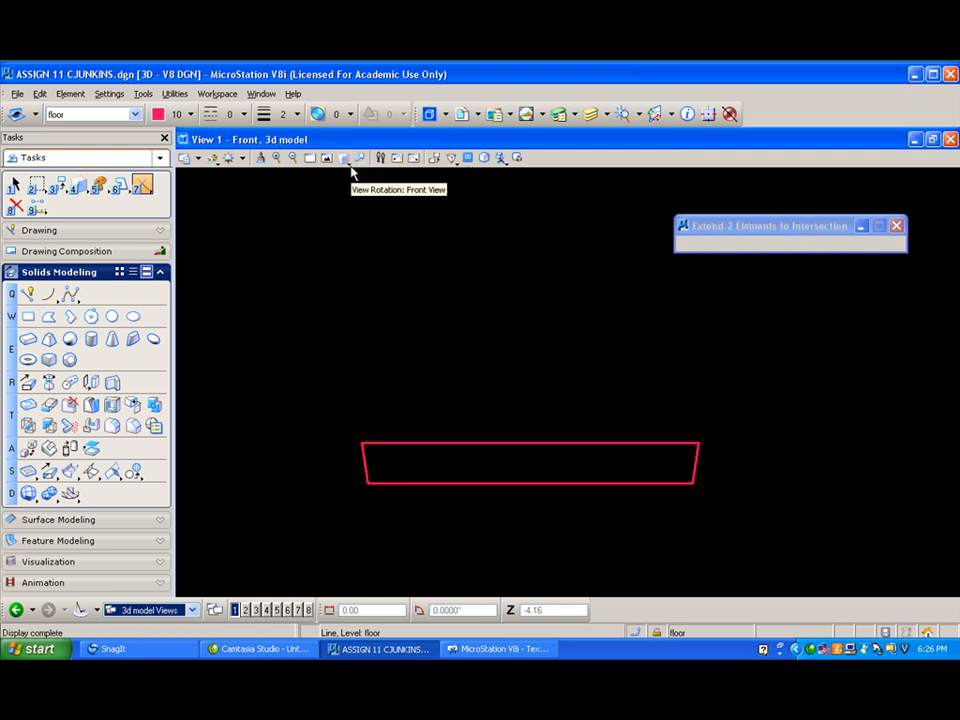
left_click(345, 160)
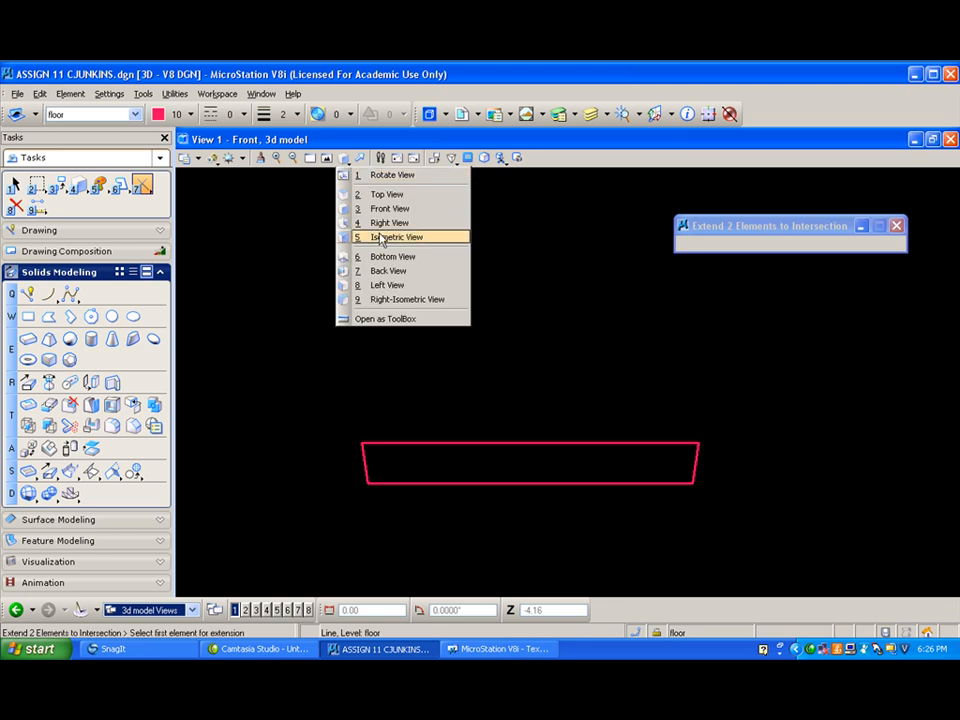
left_click(381, 238)
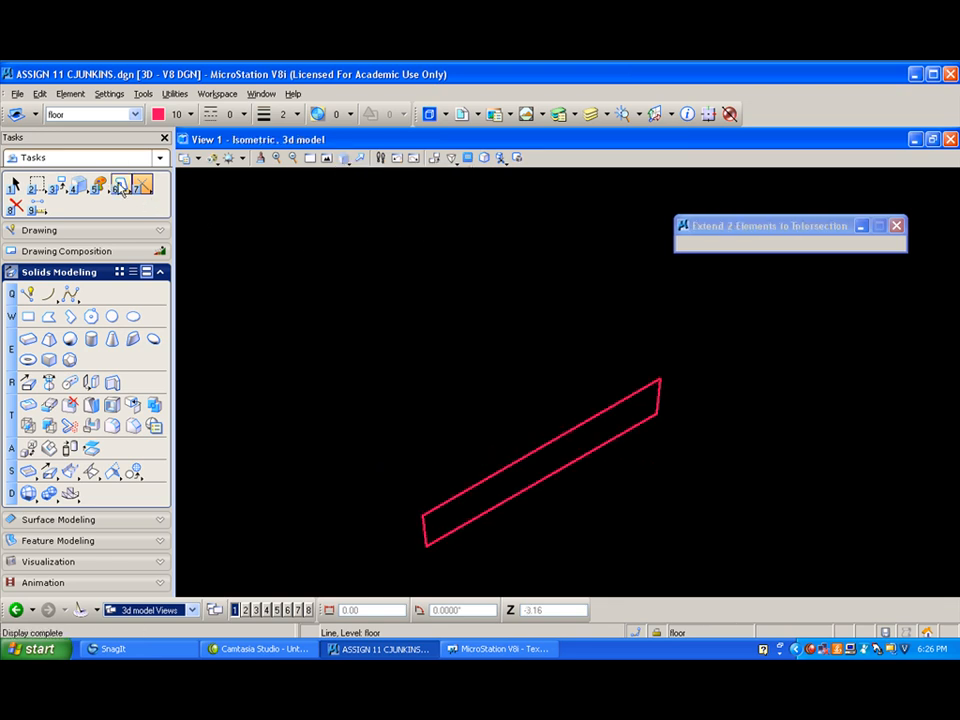
left_click(121, 185)
left_click(588, 417)
left_click(496, 354)
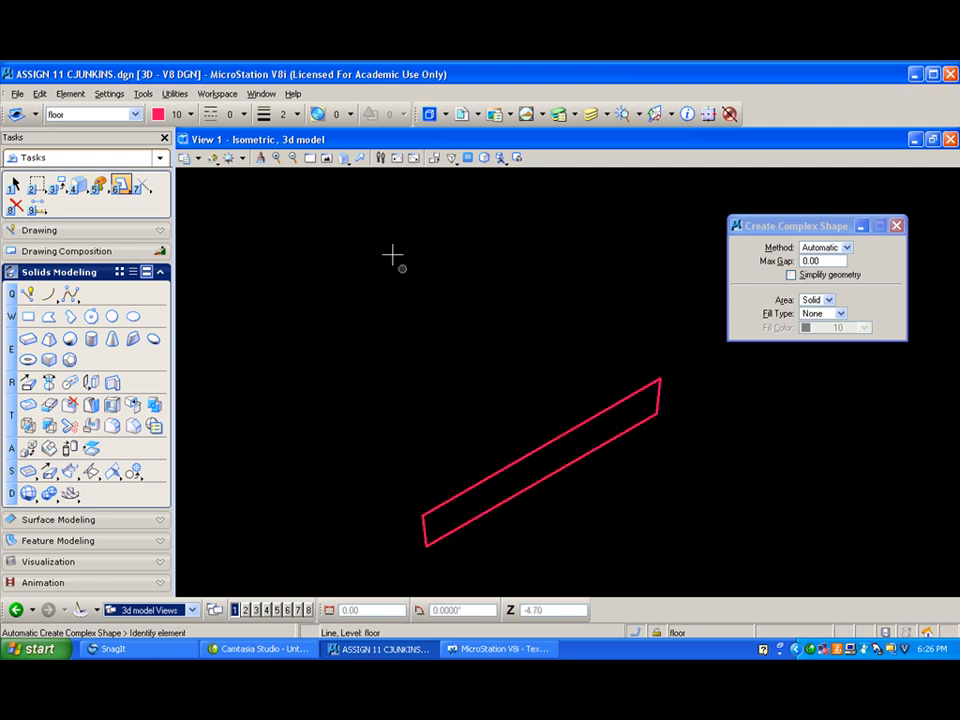
- Turn the display of all levels back on in the isometric view
left_click(345, 160)
left_click(300, 214)
left_click(608, 115)
right_click(666, 361)
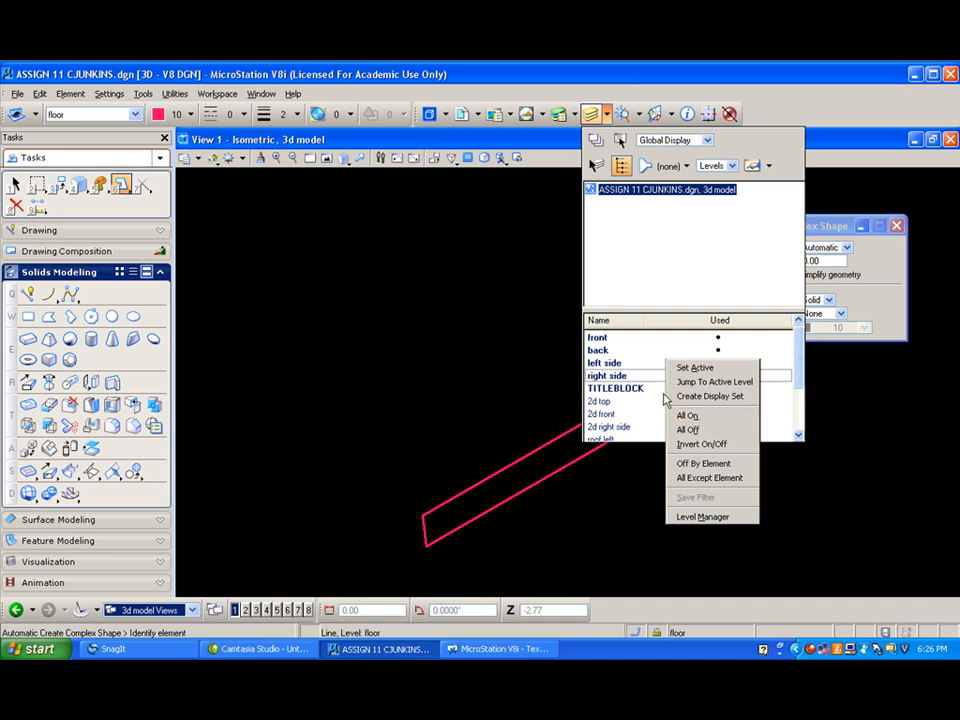
left_click(694, 416)
left_click(479, 321)
scroll(478, 321, "down", 3)
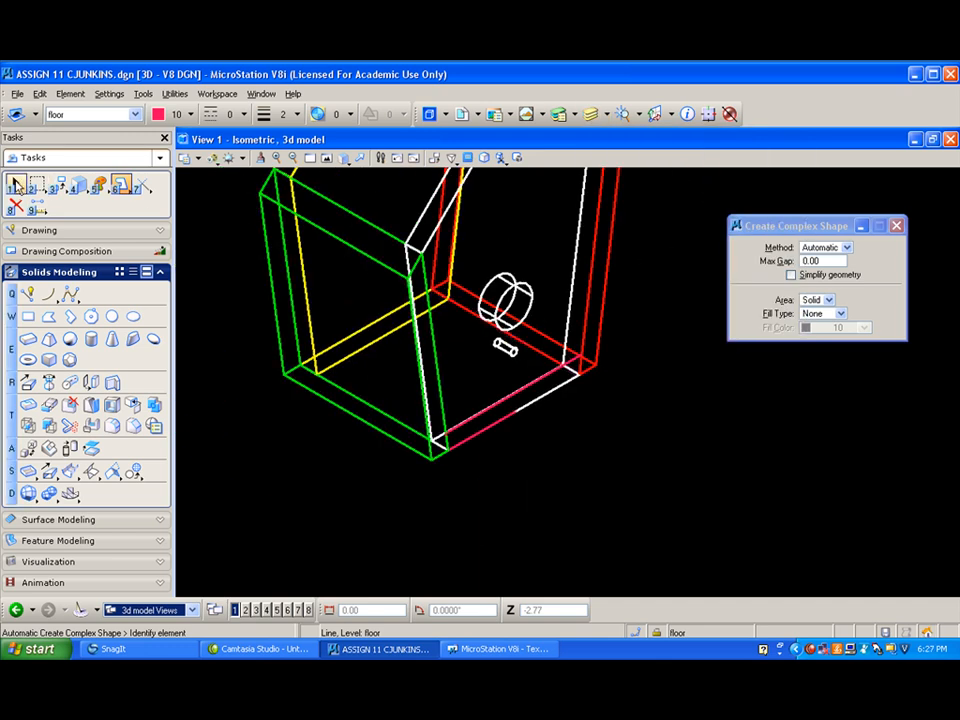
- In the right view, move the floor shape from the front panel's outer lower corner to its inner lower corner, and return to isometric
left_click(16, 184)
left_click(502, 427)
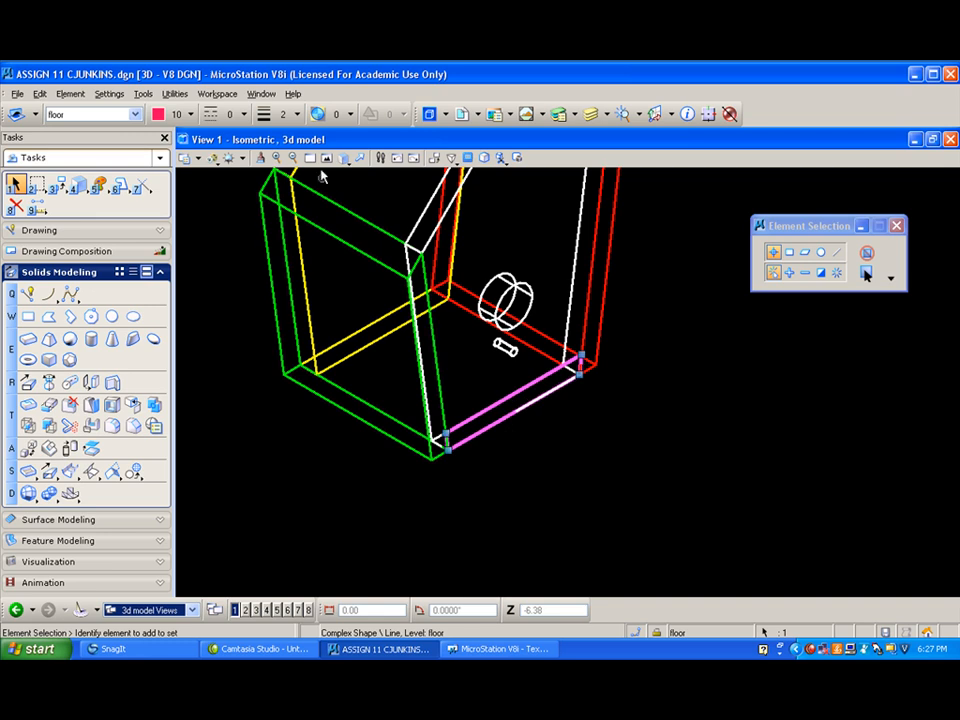
left_click(345, 160)
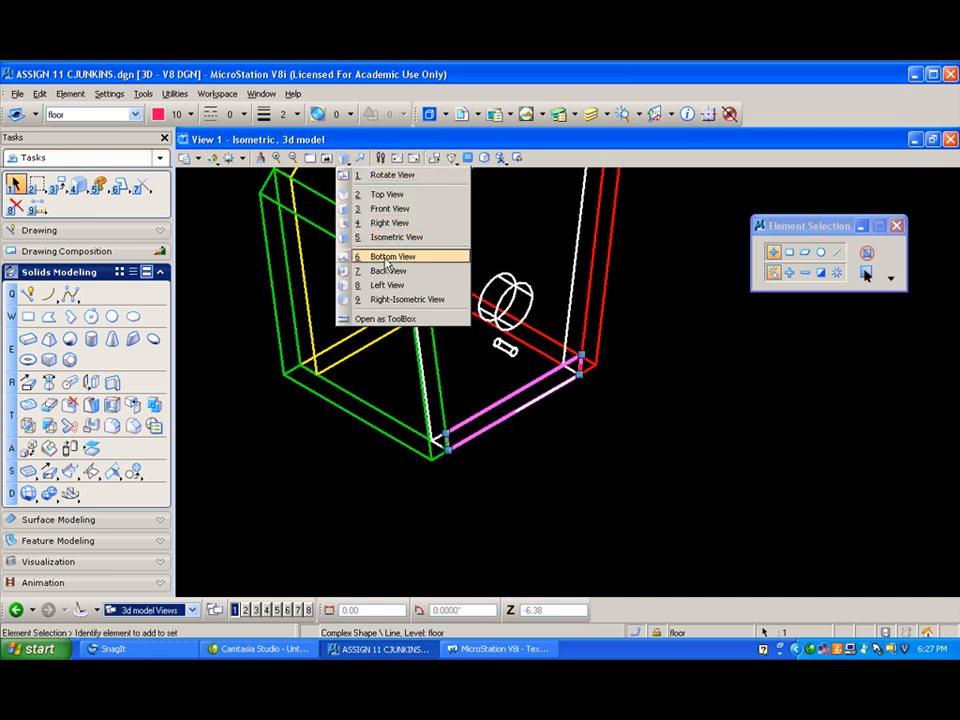
left_click(378, 221)
left_click(456, 250)
scroll(655, 407, "up", 2)
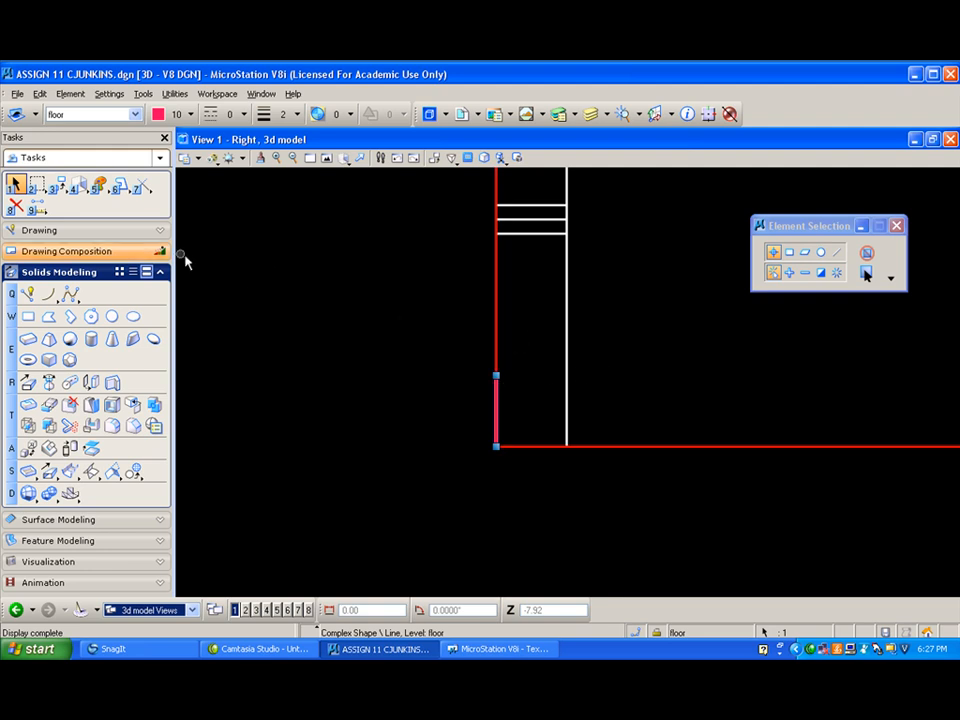
left_click_drag(55, 185, 103, 217)
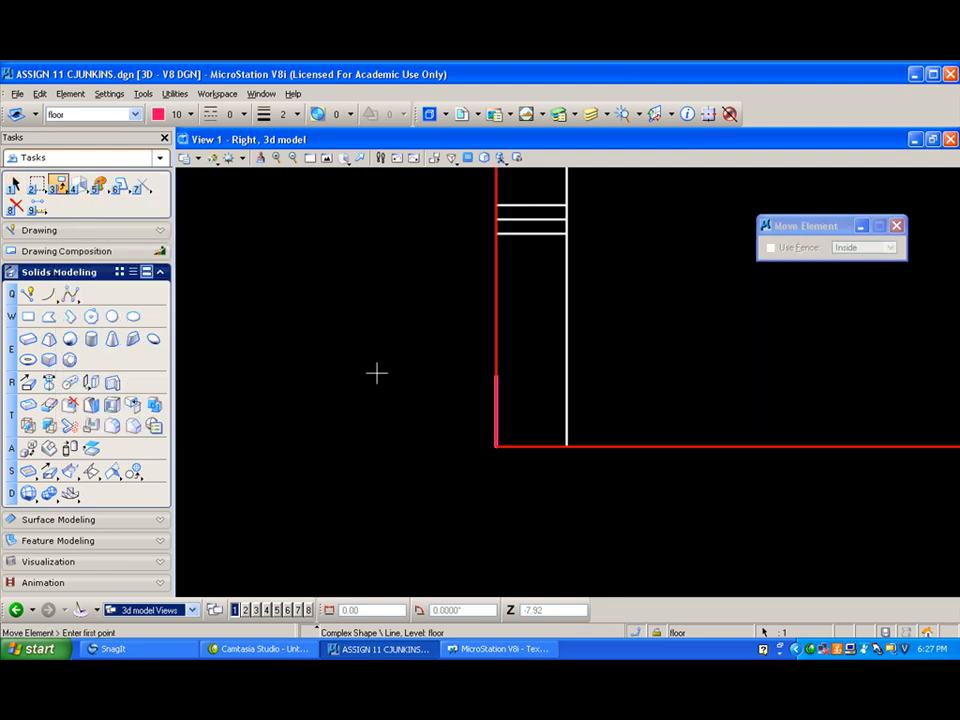
left_click(496, 440)
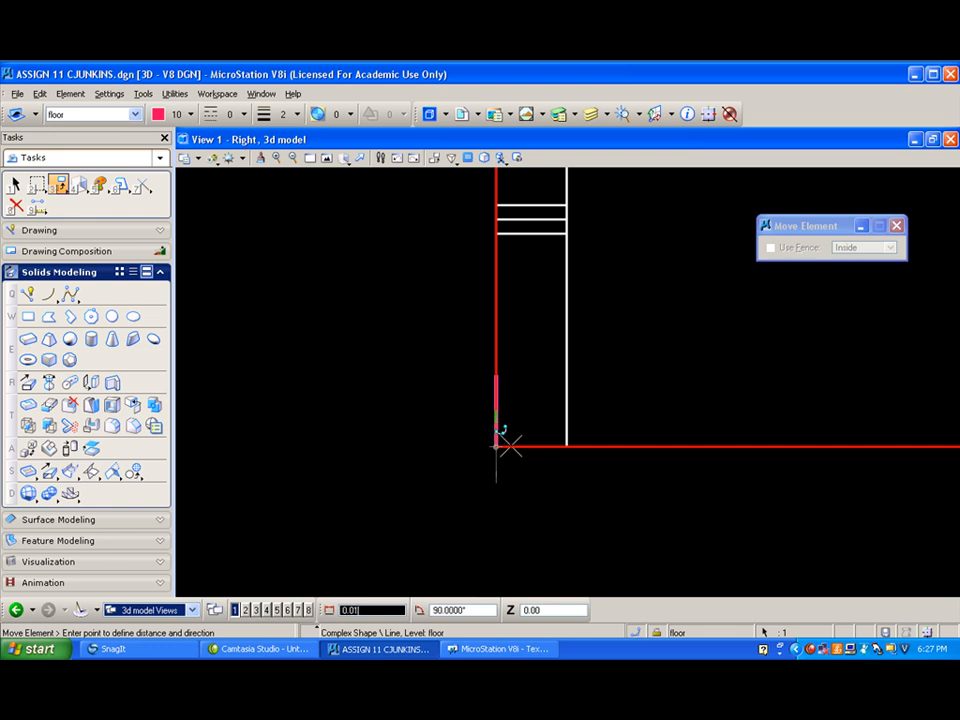
left_click(565, 443)
key("Escape")
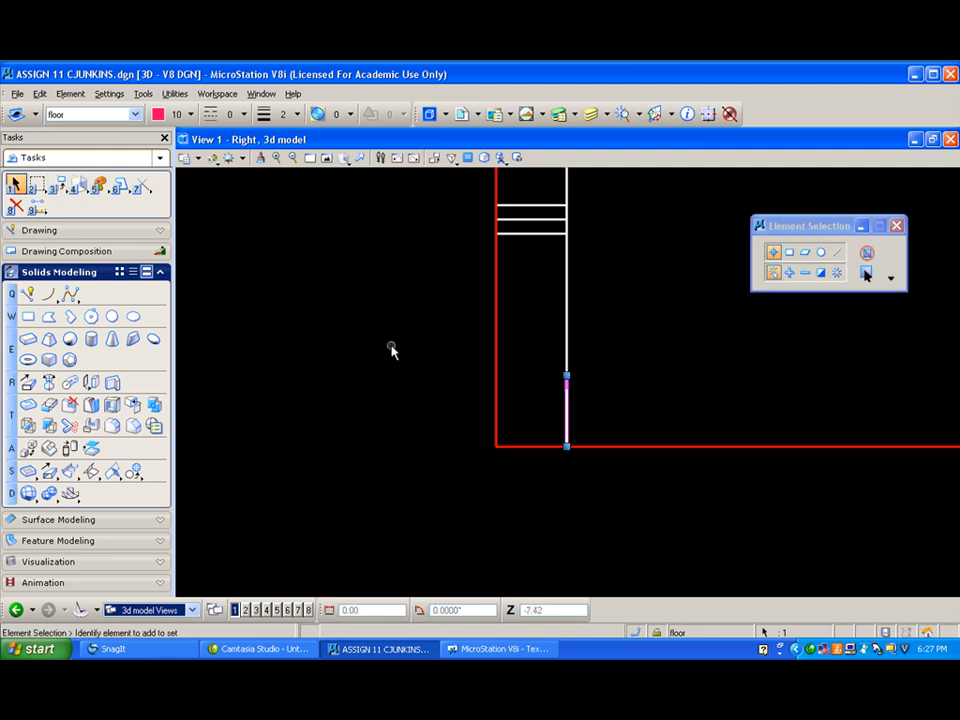
scroll(350, 318, "down", 2)
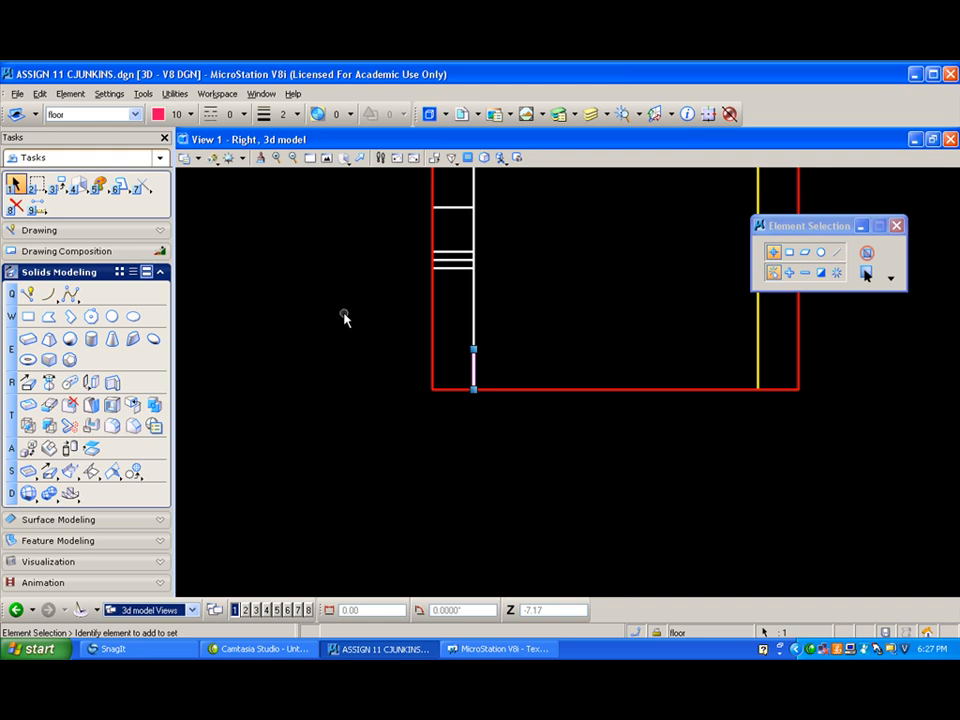
left_click(343, 157)
left_click(368, 241)
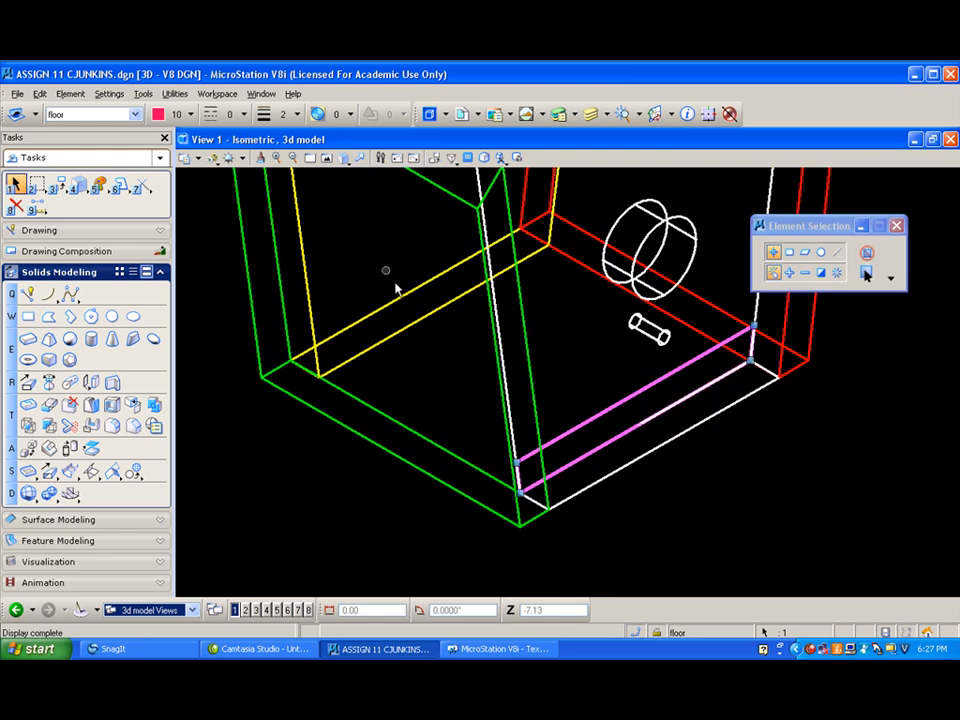
left_click(28, 382)
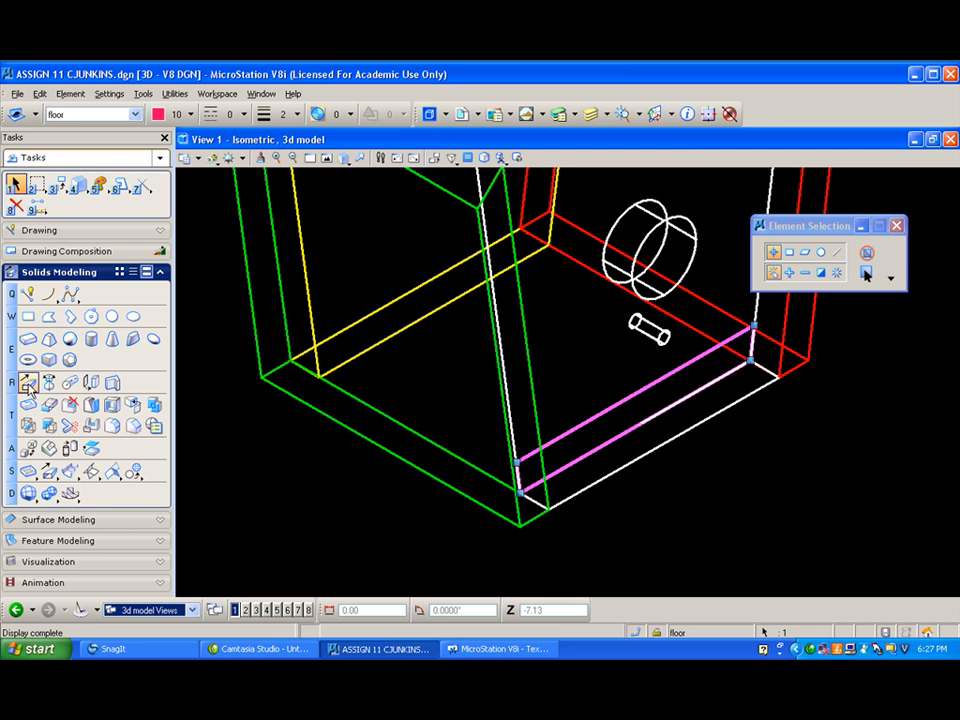
left_click(630, 389)
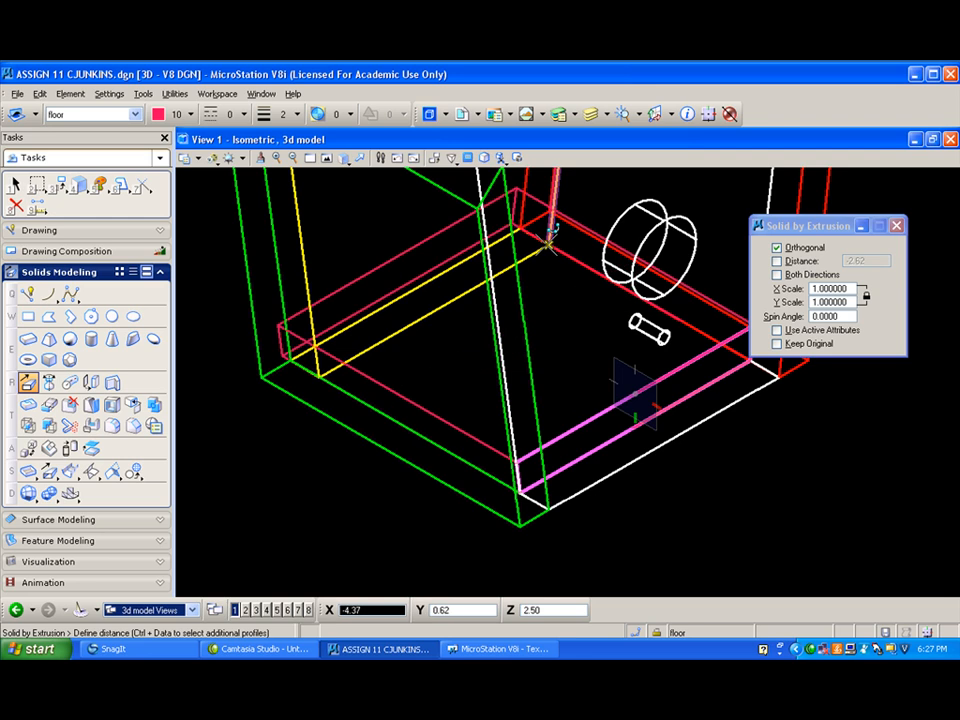
left_click(369, 339)
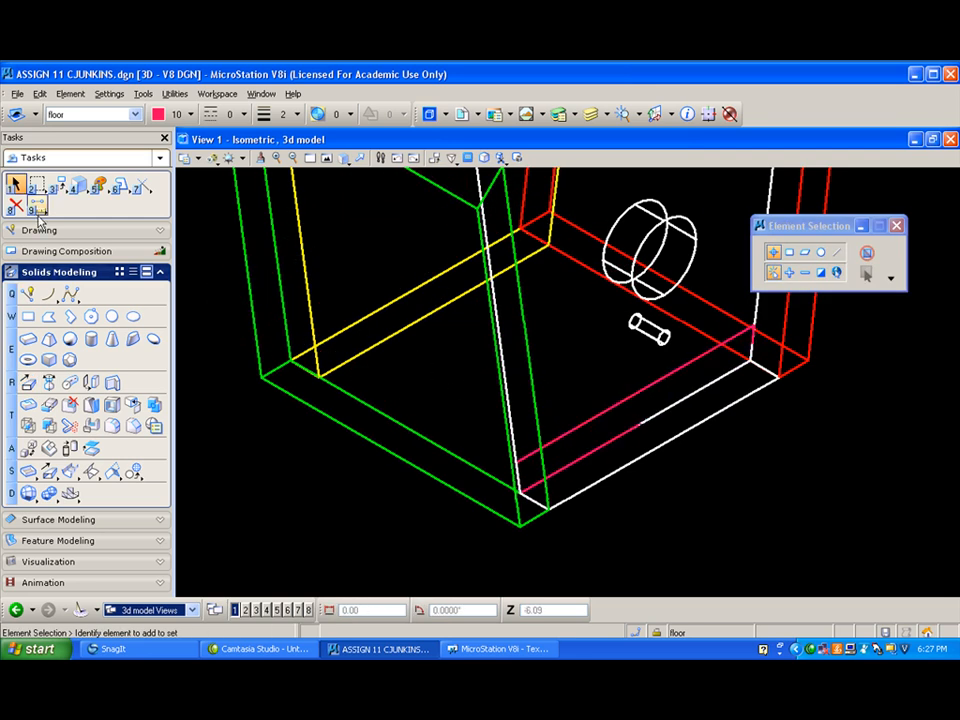
- Extrude the floor shape orthogonally about 4.38 back to the inner lower corner of the back panel
left_click(28, 382)
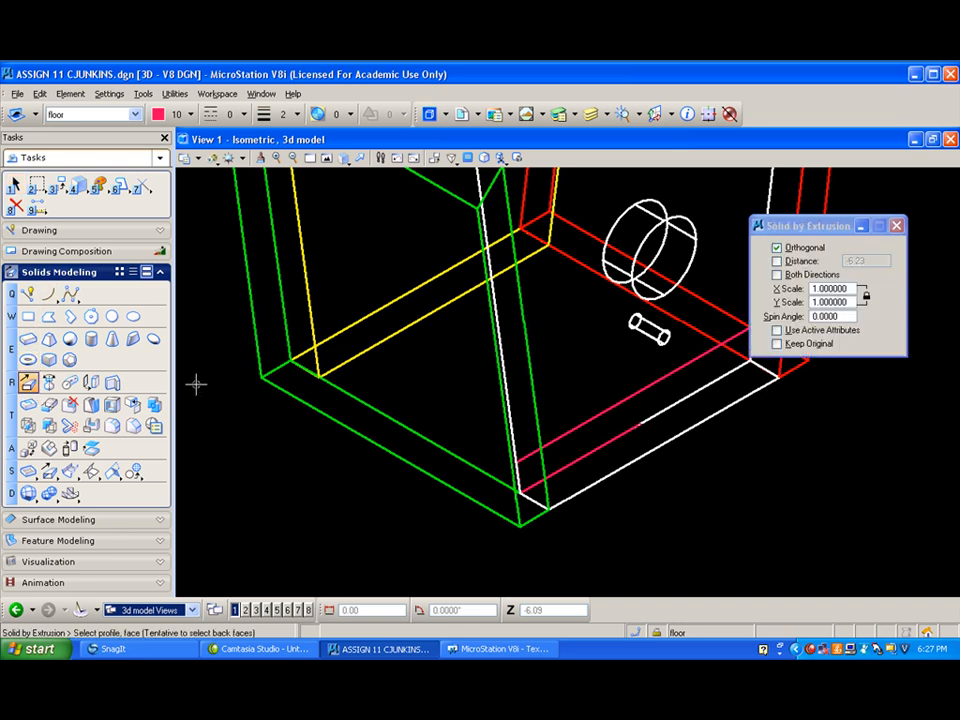
left_click(634, 387)
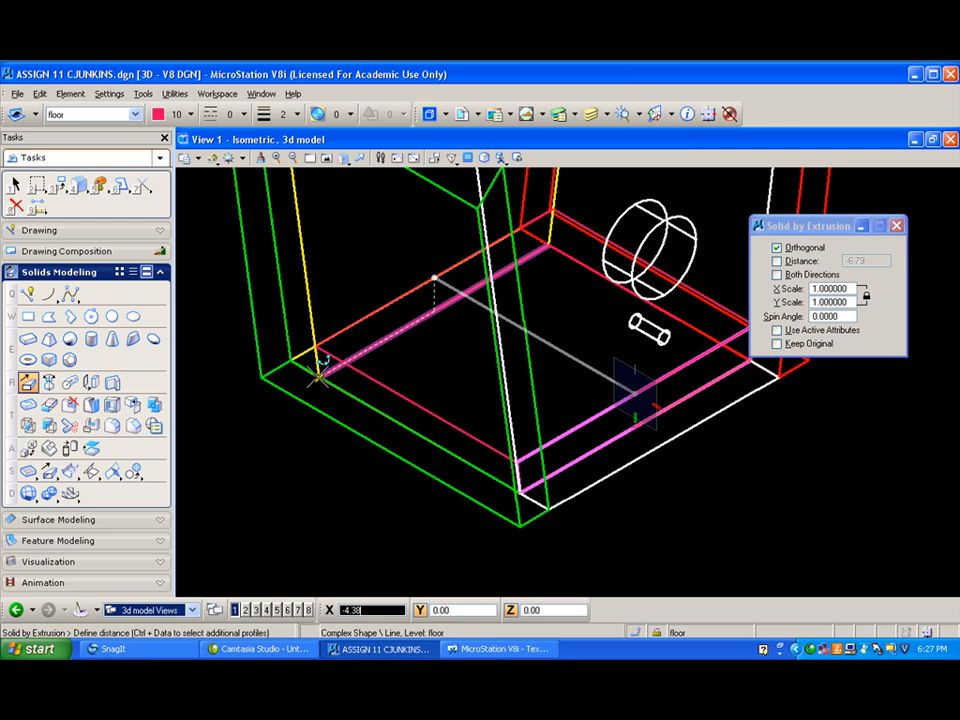
left_click(318, 376)
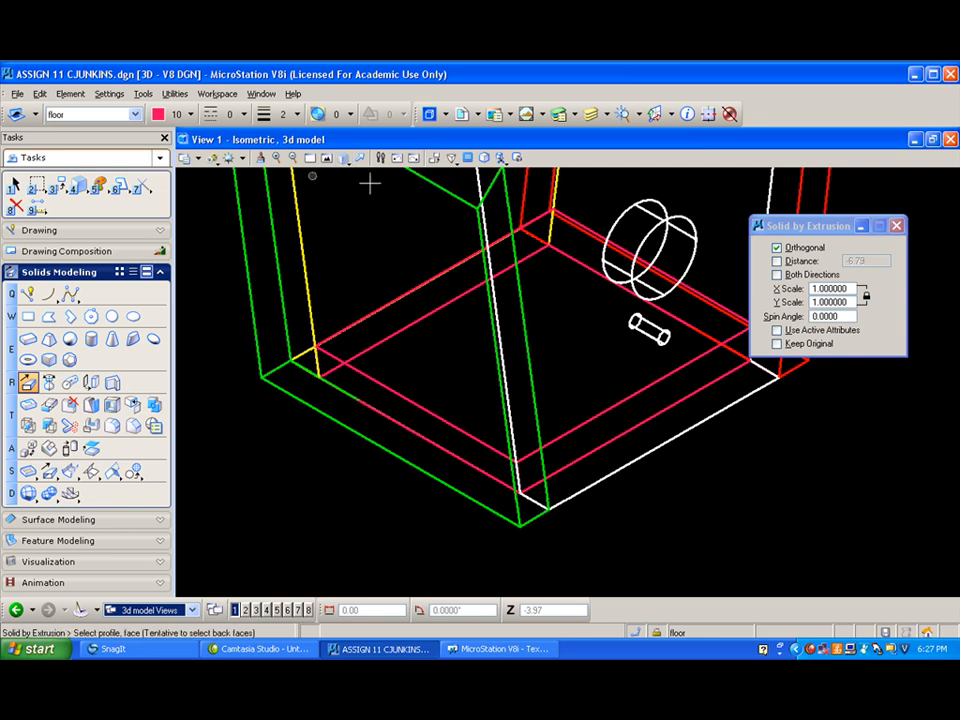
- Rotate the model dynamically to inspect the extruded floor, and return to the isometric view fitted to the whole birdhouse
left_click(347, 158)
left_click(385, 175)
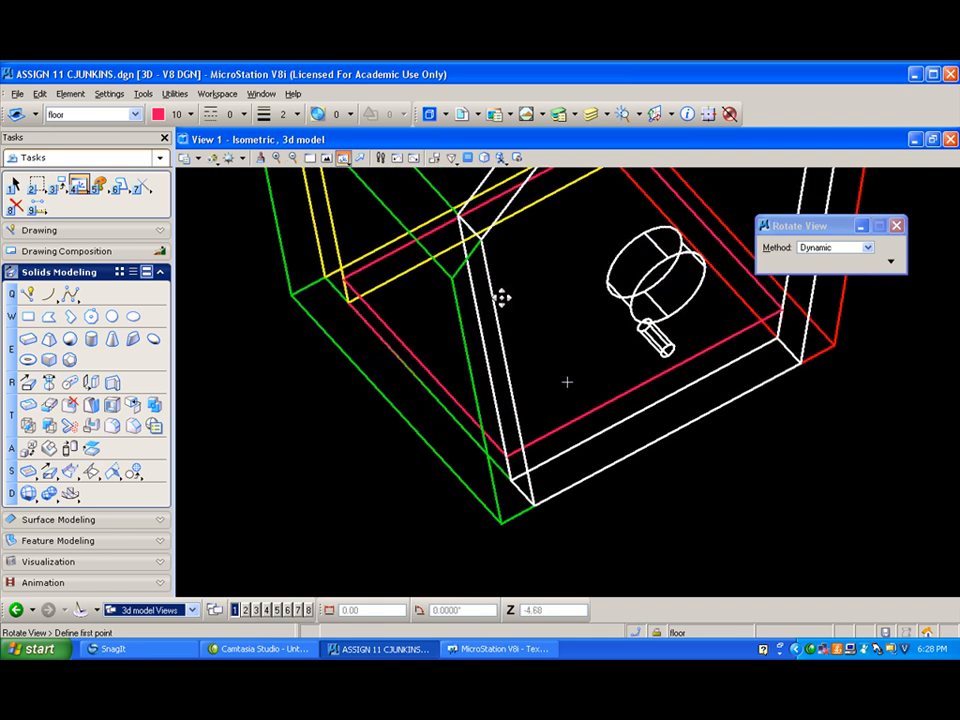
left_click(452, 224)
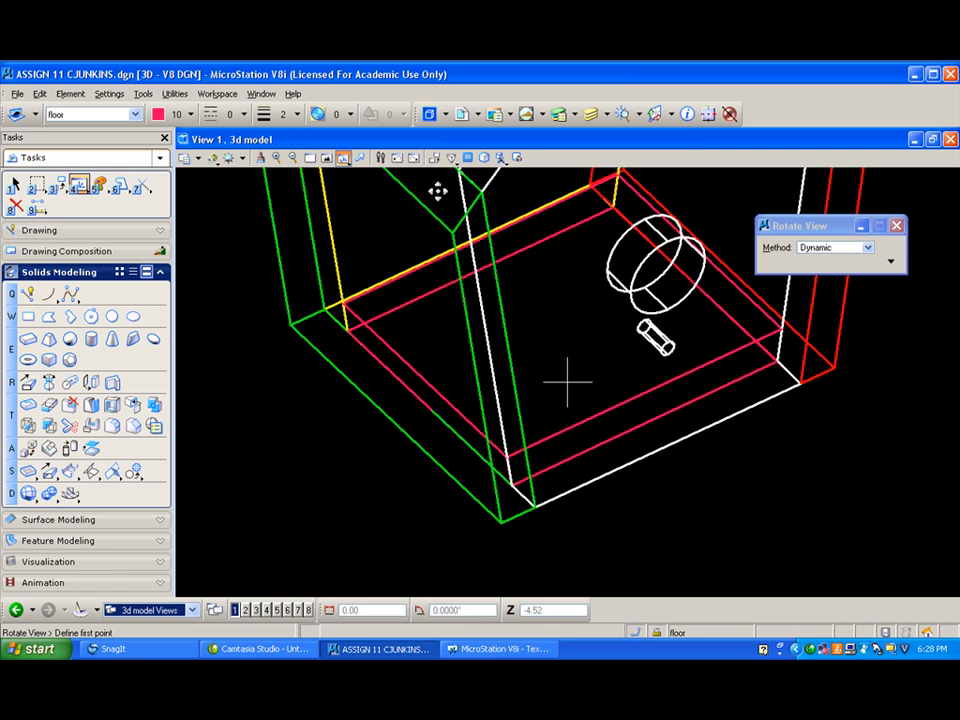
left_click(343, 158)
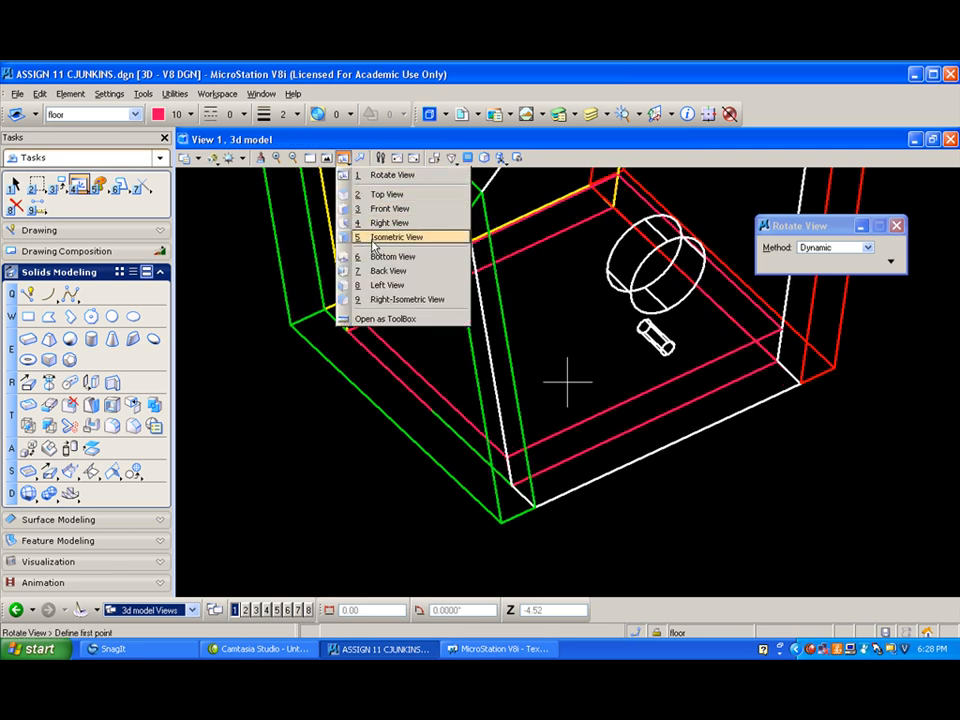
left_click(374, 239)
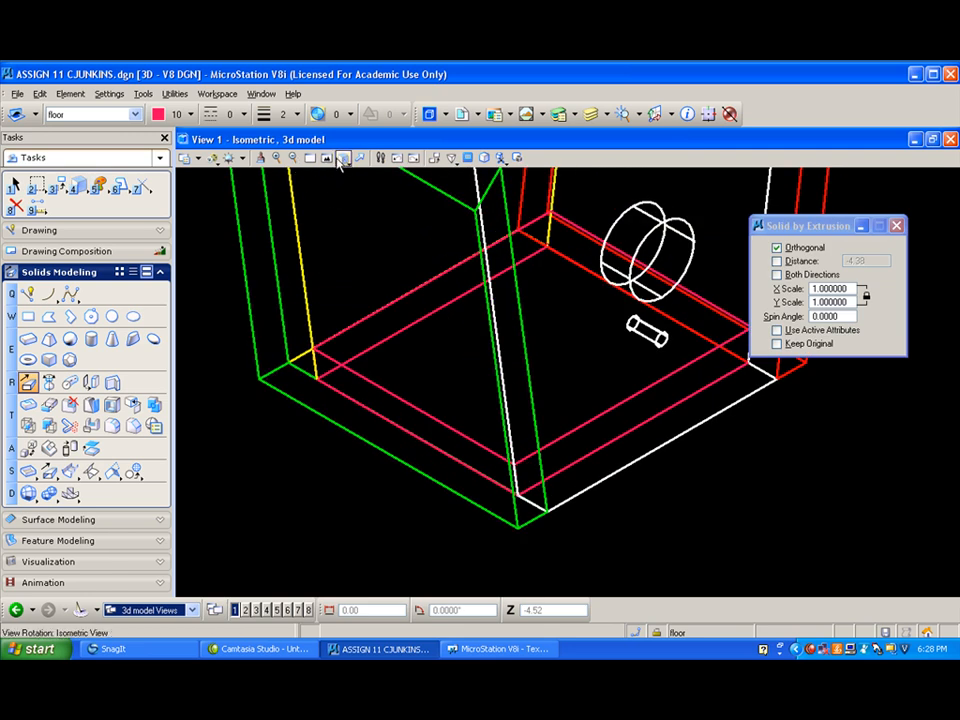
left_click(327, 159)
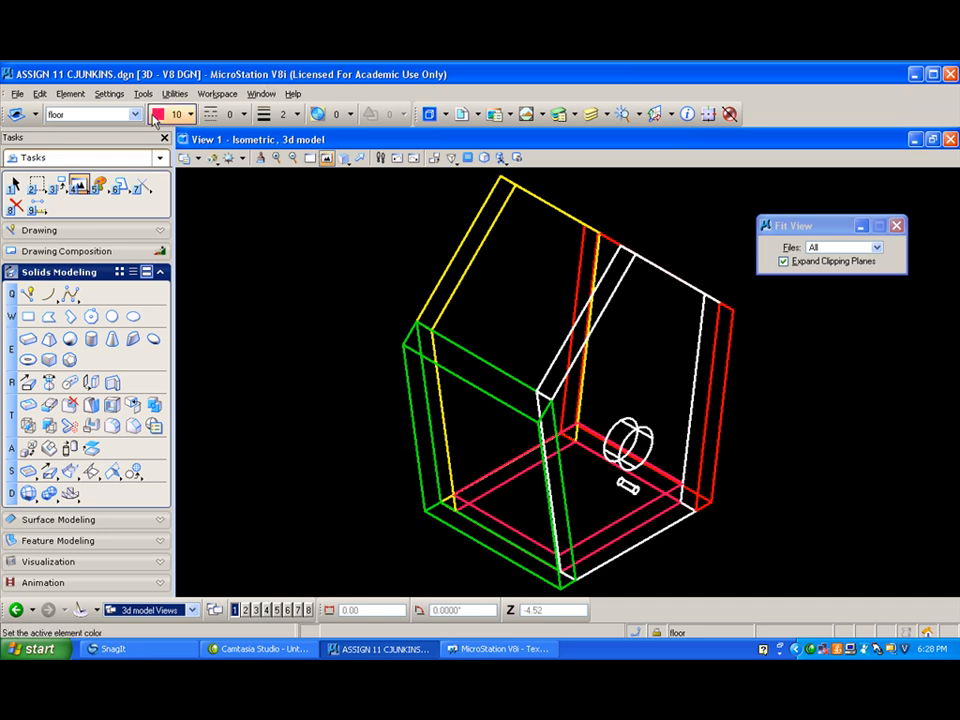
- Set the active colour to 12 and make roof left the active level
left_click(189, 114)
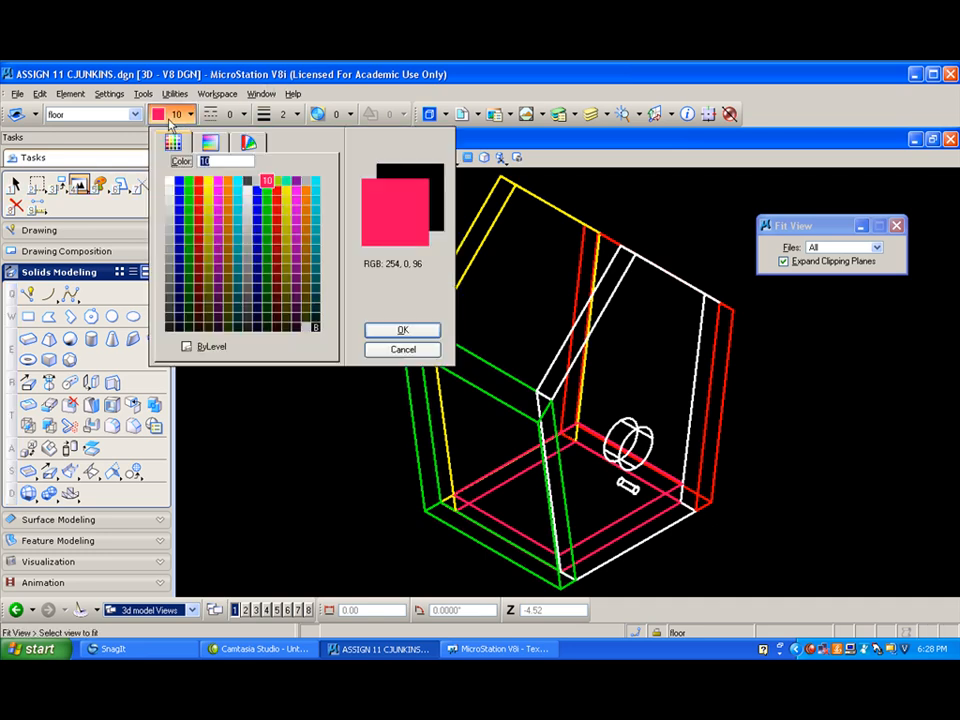
left_click(287, 181)
left_click(134, 114)
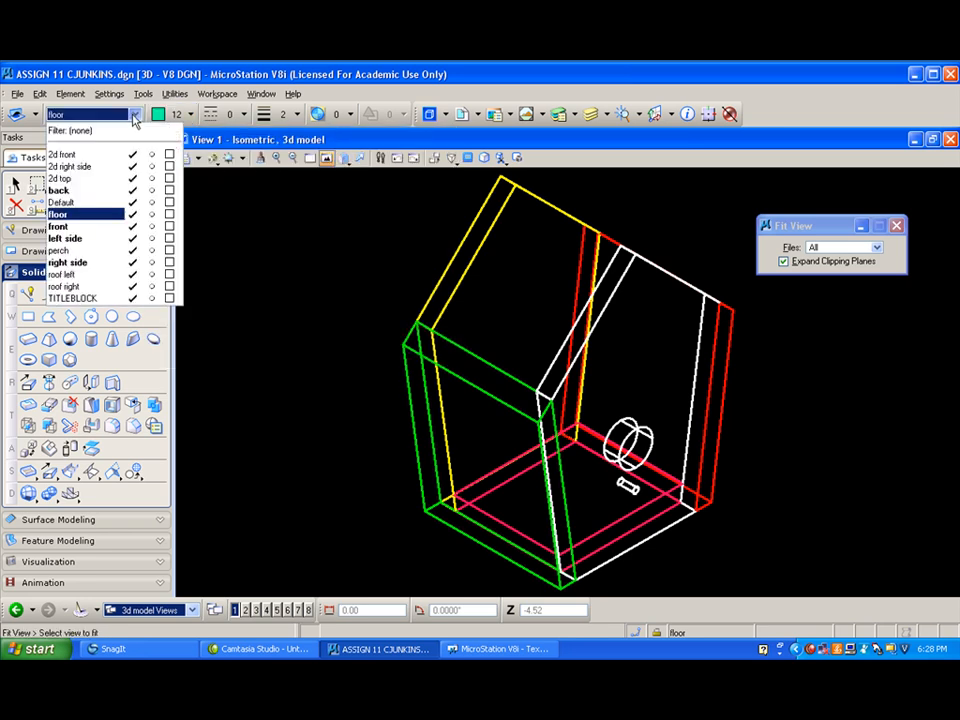
left_click(90, 274)
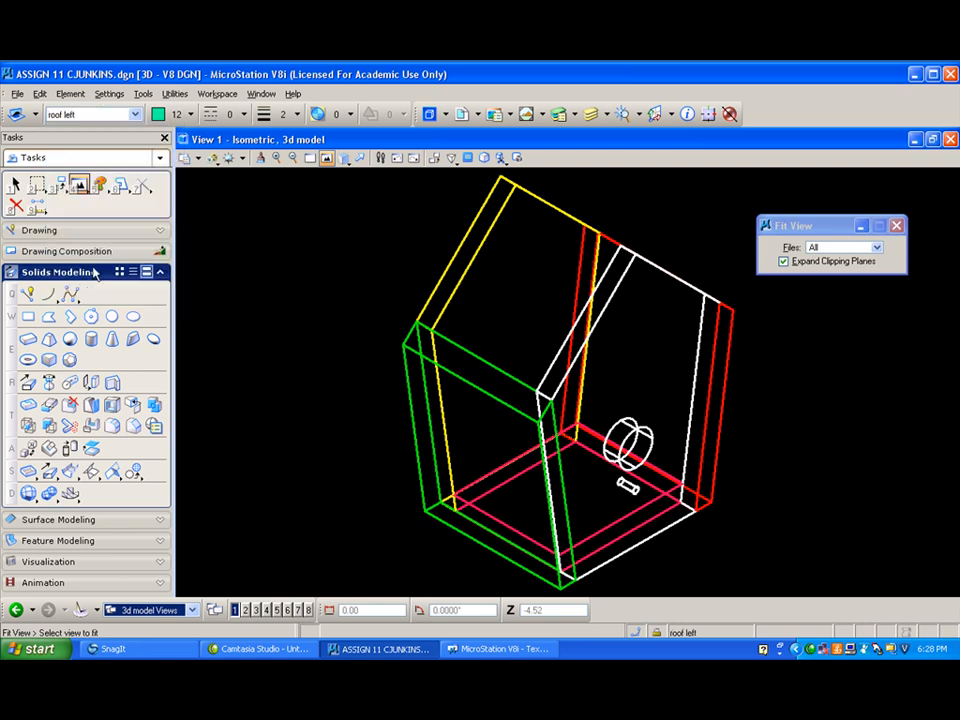
- Draw a line about 5.73 long in the front plane from the front panel's peak down to the left side's outer upper corner
left_click(28, 293)
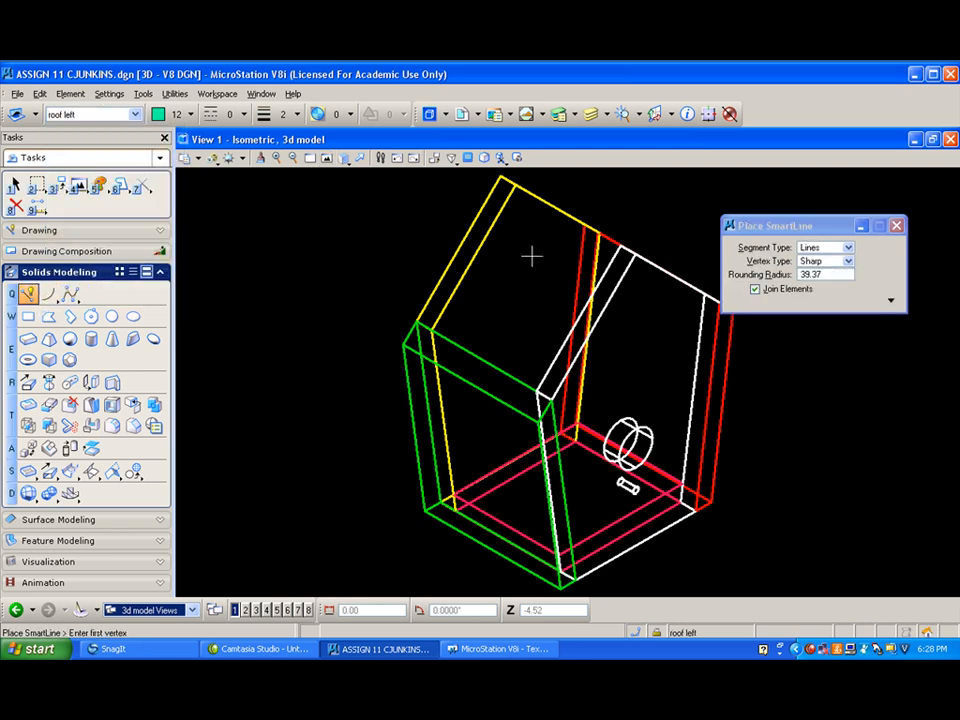
left_click(633, 253)
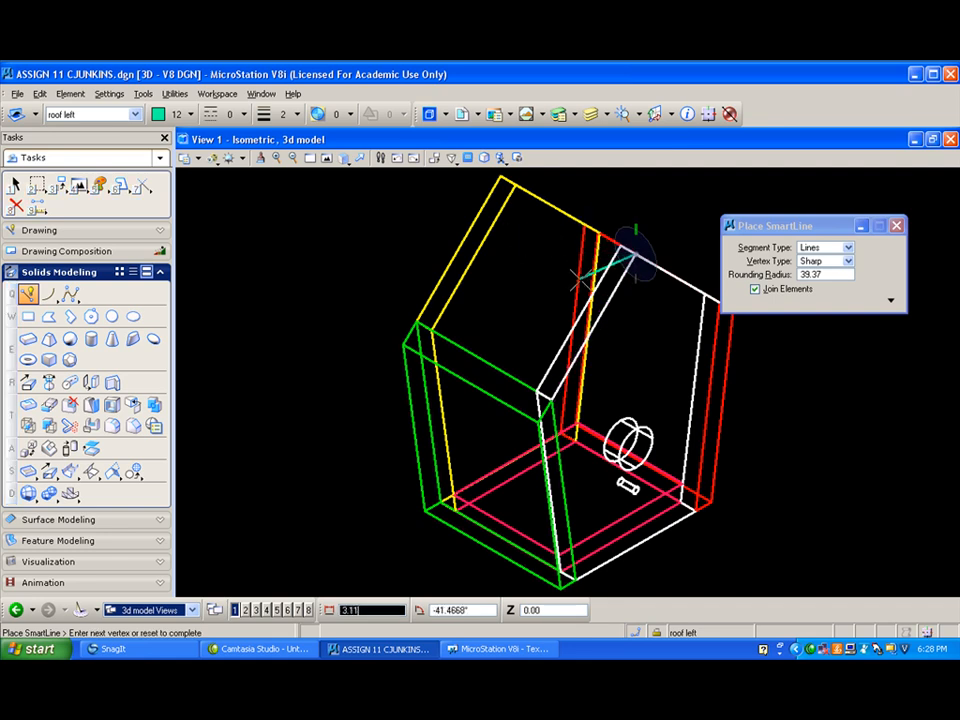
key("f")
key("s")
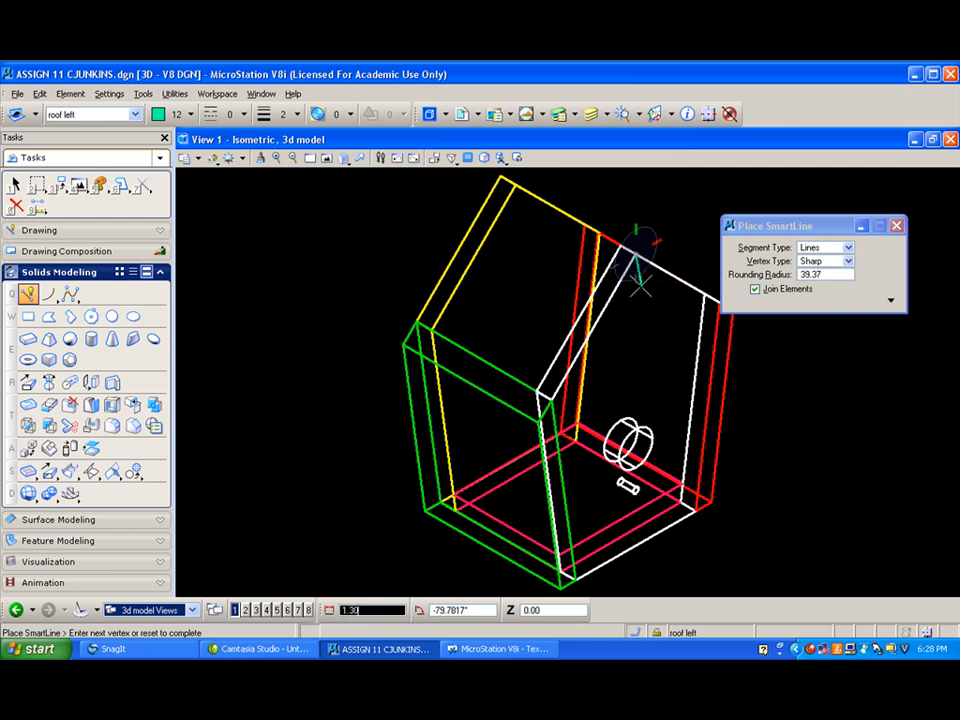
right_click(638, 240)
left_click(634, 253)
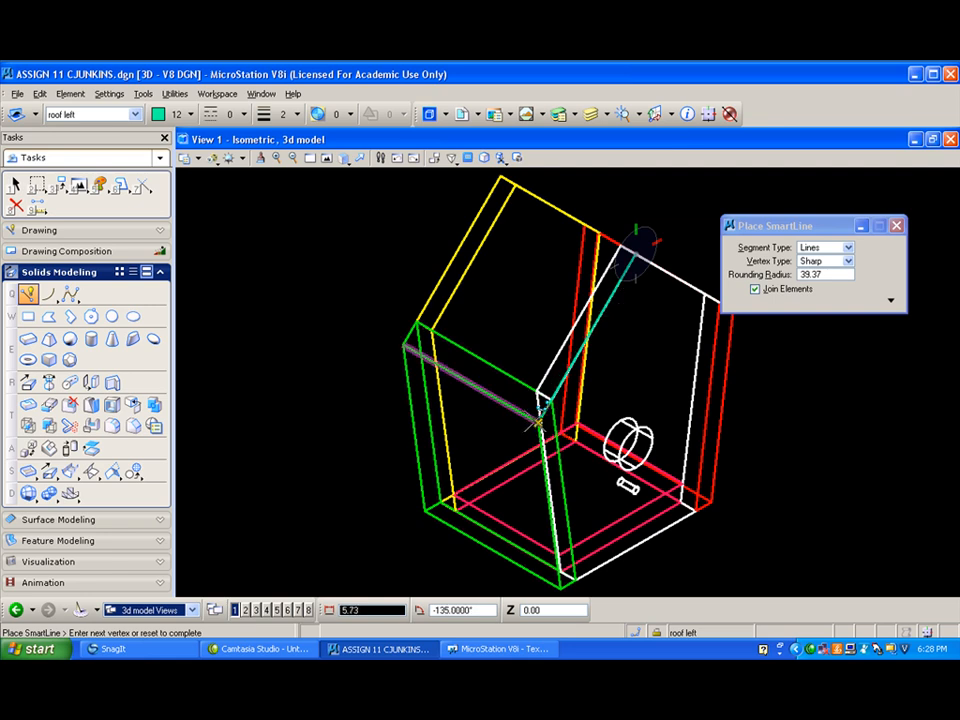
left_click(539, 408)
right_click(325, 265)
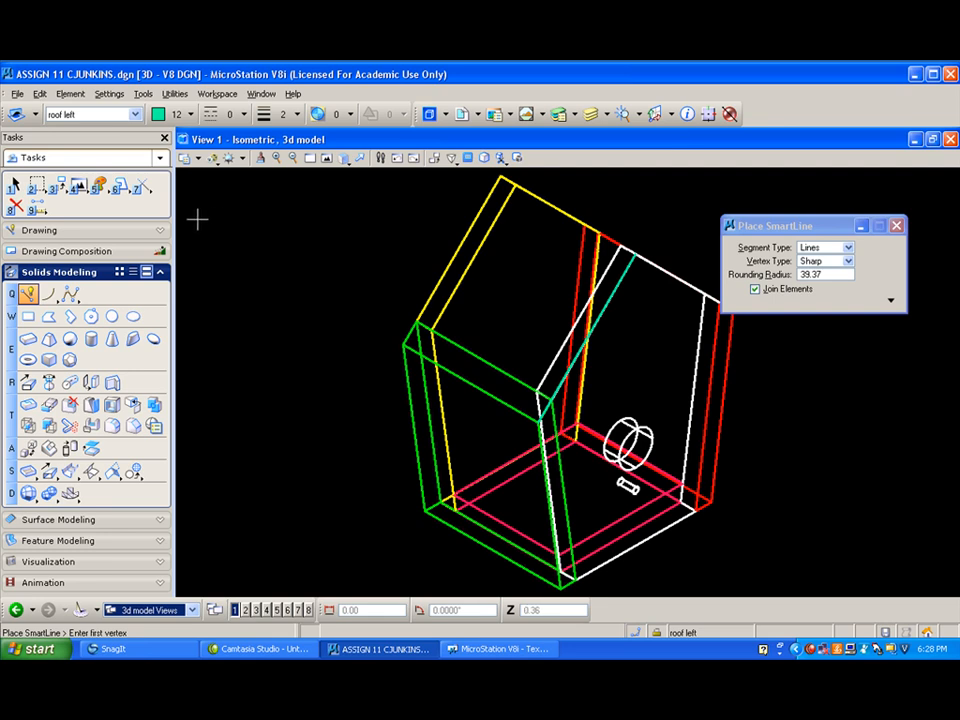
- Copy the sloped roof line once, 5/8 above the original
left_click(58, 183)
left_click(100, 197)
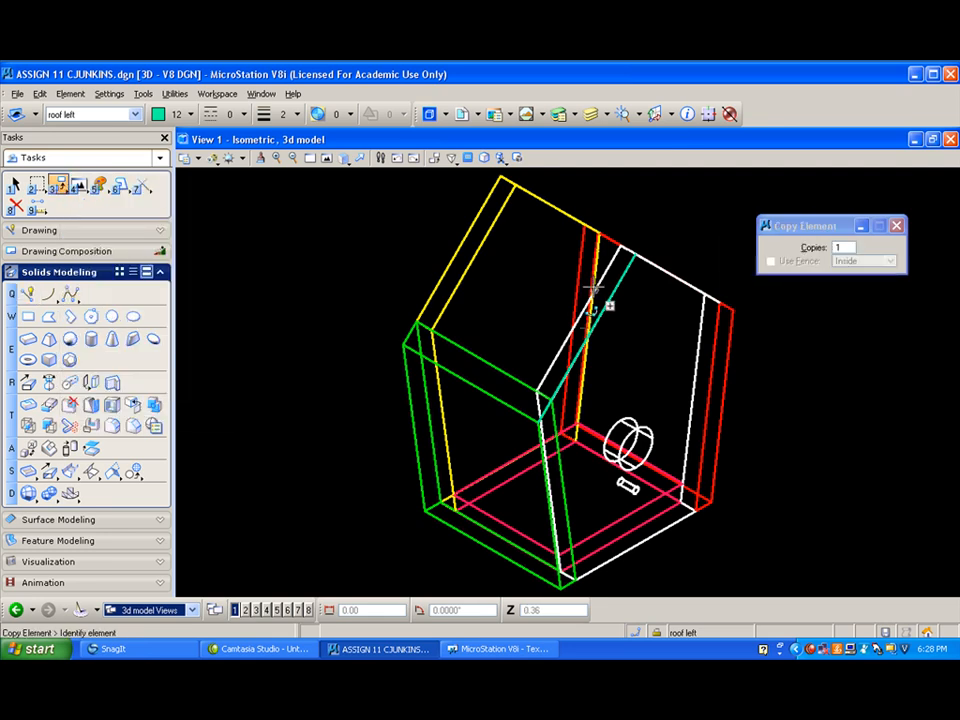
left_click(633, 256)
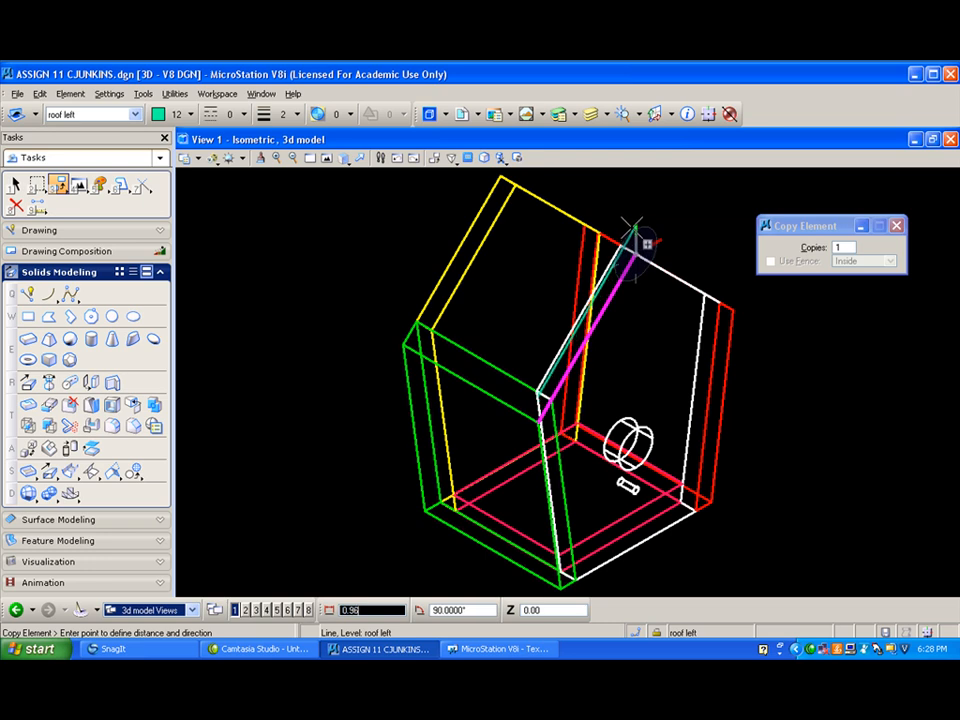
type("5/8")
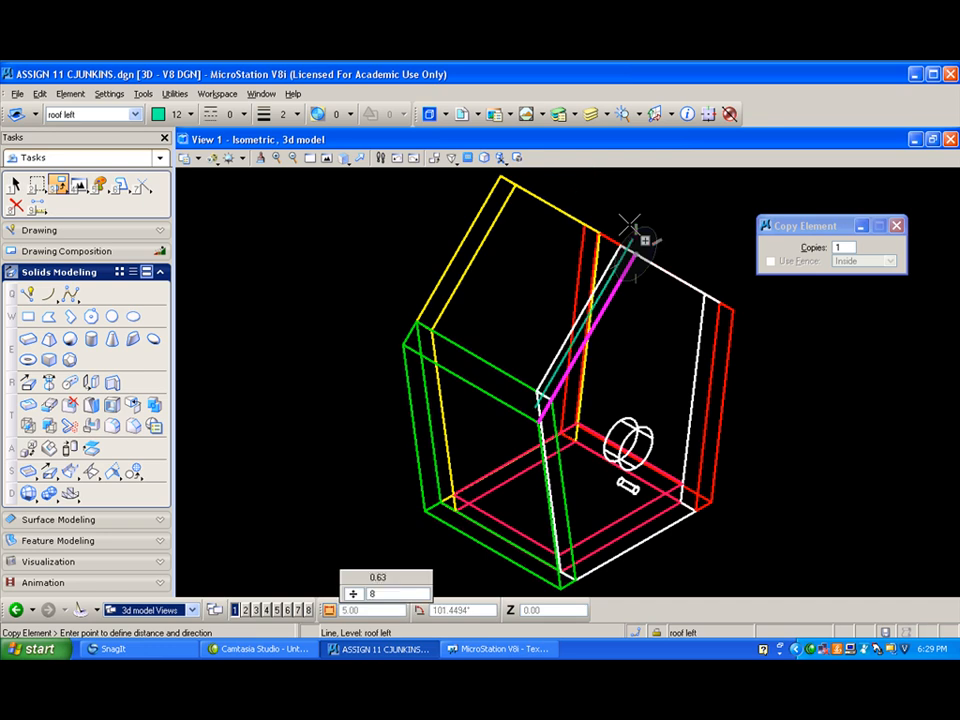
left_click(629, 225)
right_click(629, 225)
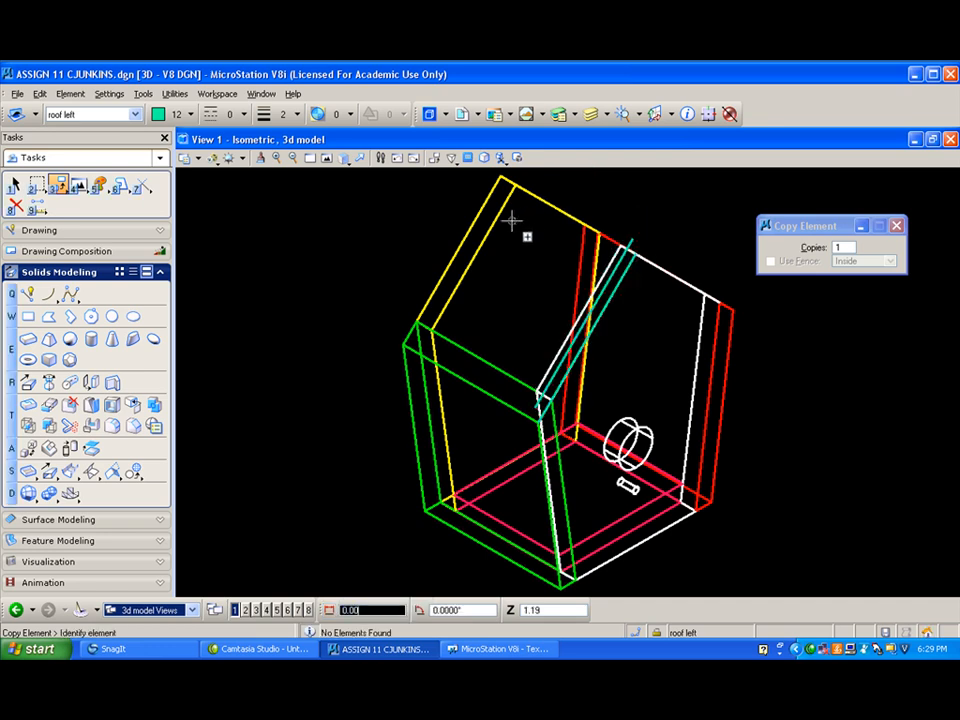
- In the fitted front view, draw a vertical line about 1.20 long upward from the front panel's peak
left_click(344, 157)
left_click(361, 208)
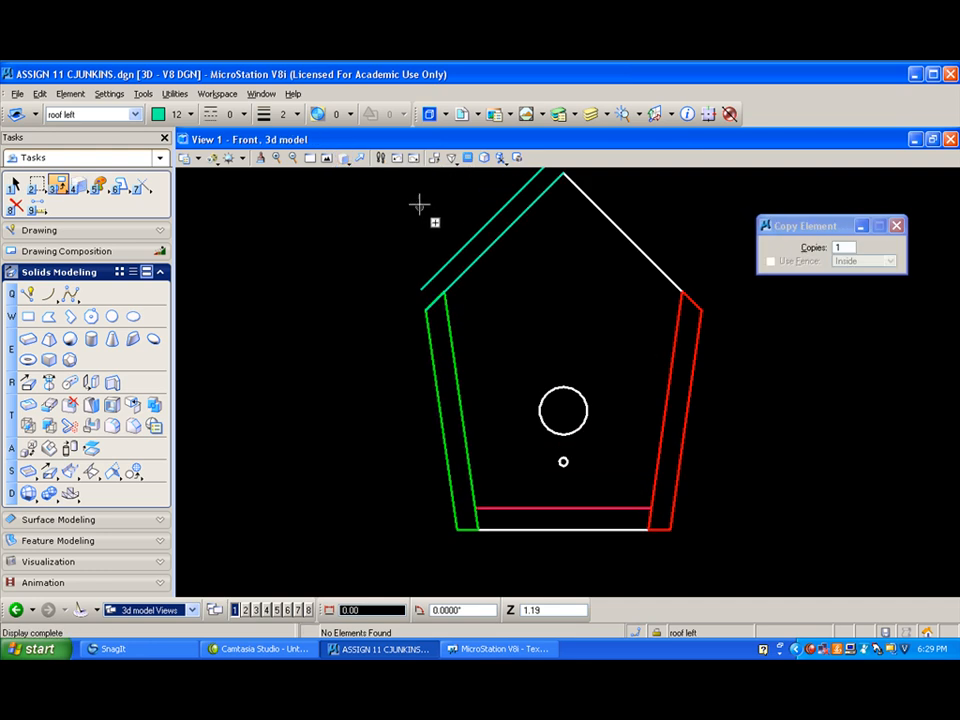
left_click(327, 159)
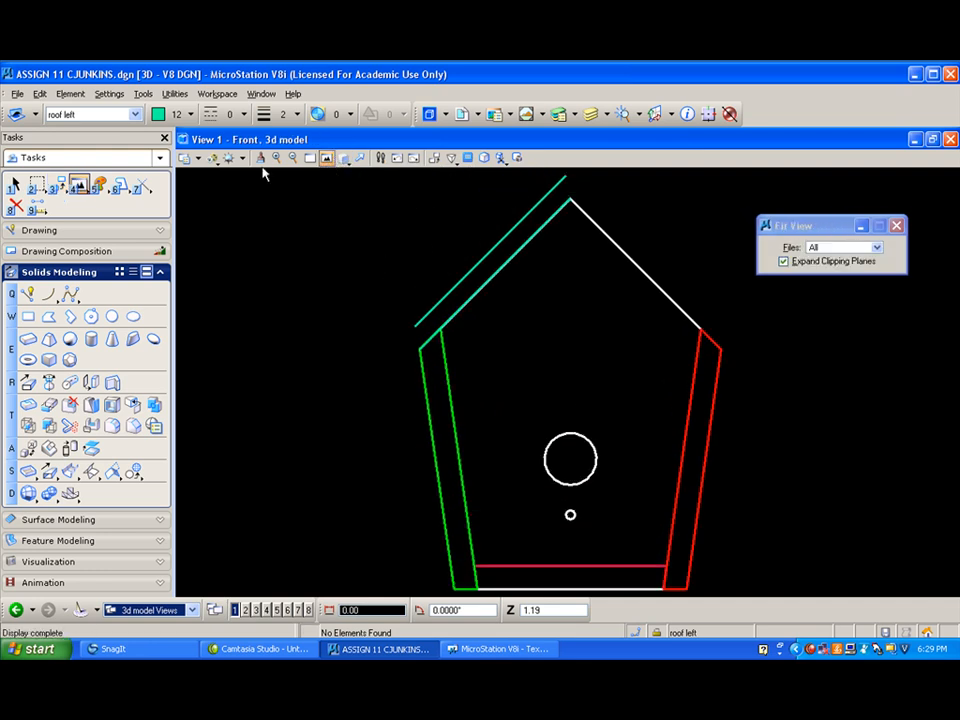
left_click(27, 294)
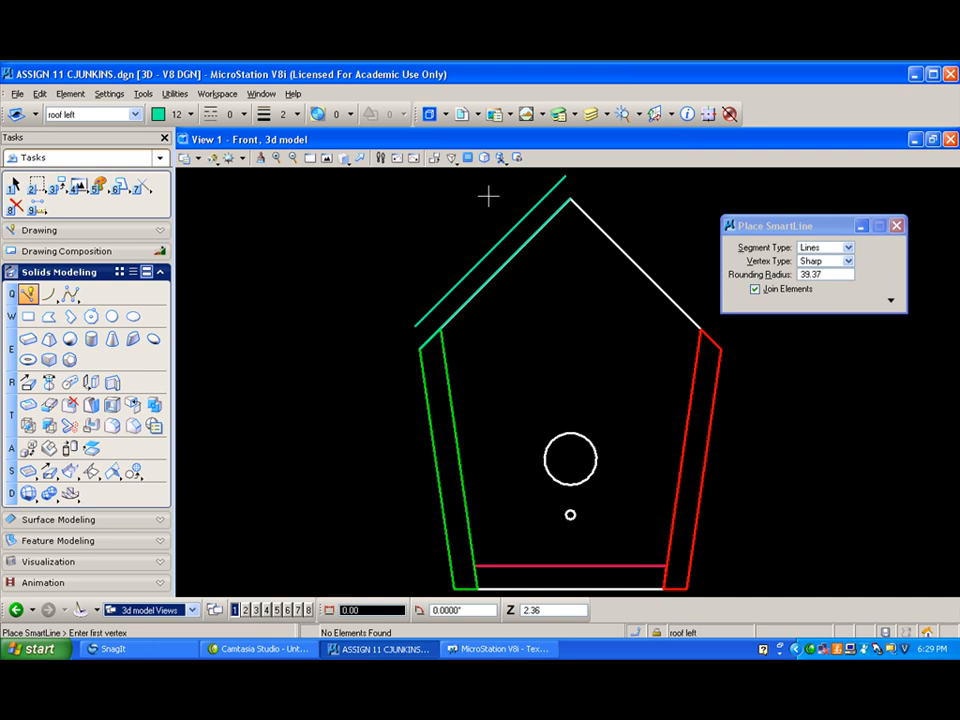
left_click(570, 197)
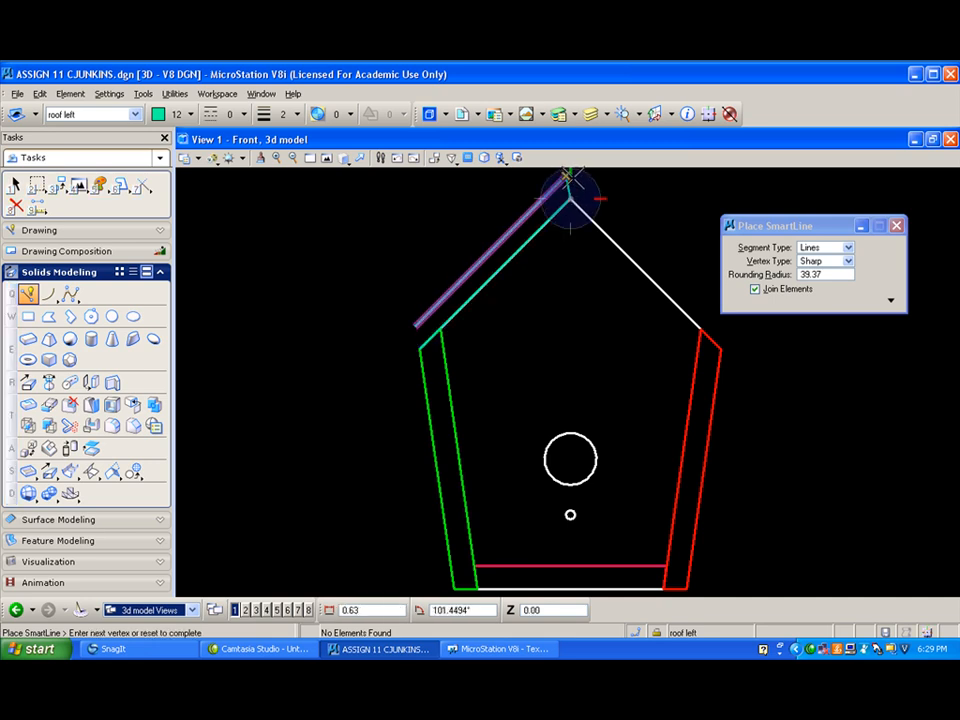
left_click(567, 176)
middle_click_drag(579, 193, 606, 188)
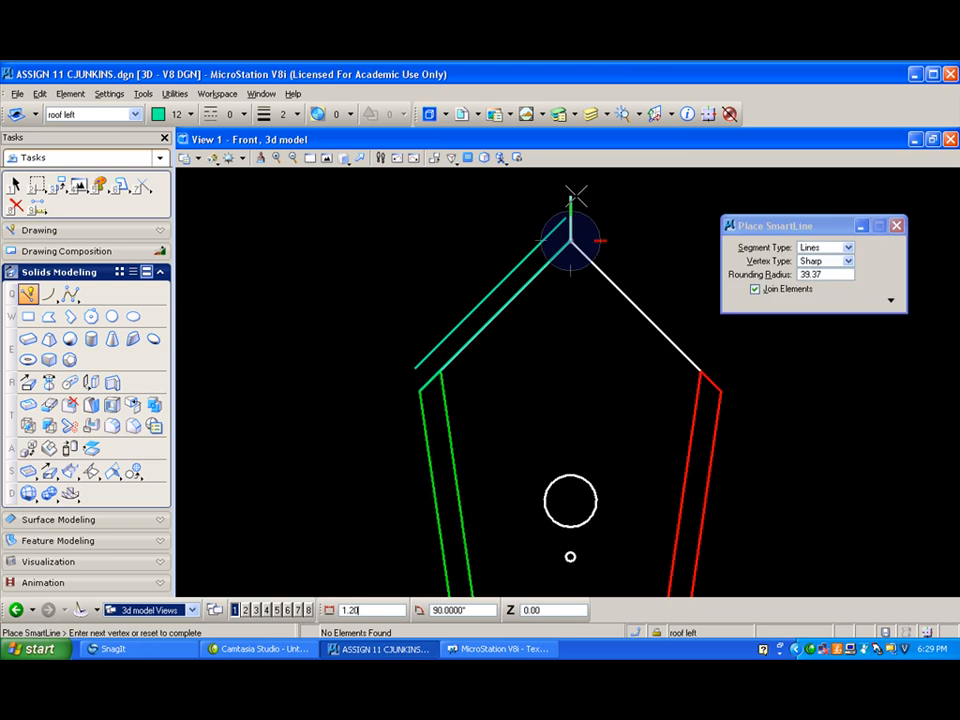
left_click(573, 195)
right_click(572, 194)
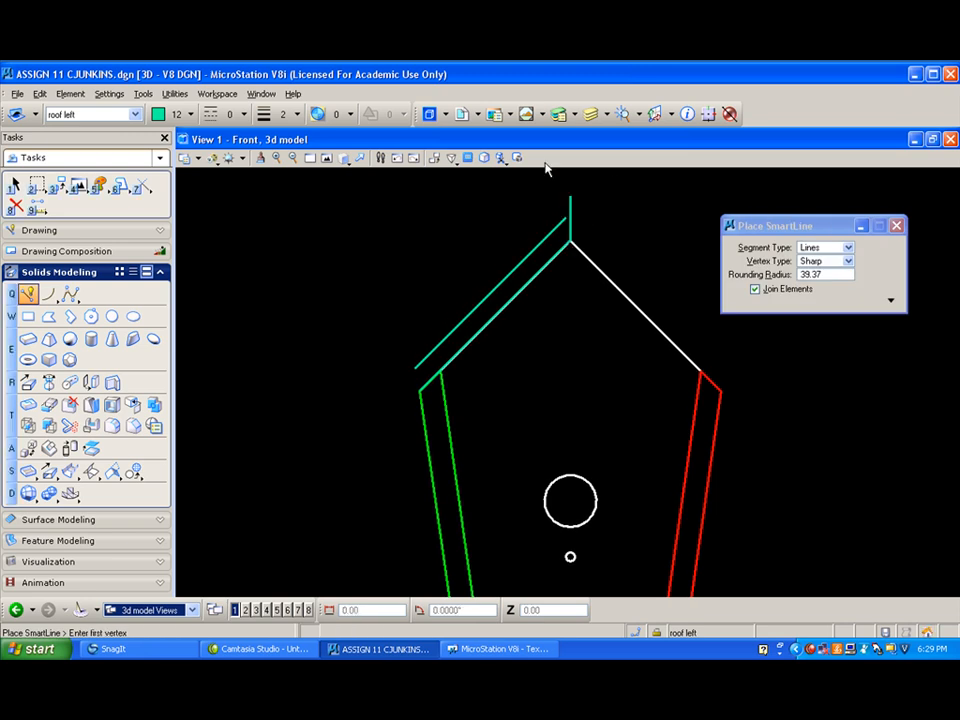
- Draw a free vertical line a short distance outside the left side's upper corner, as the limit of the roof overhang
left_click(379, 436)
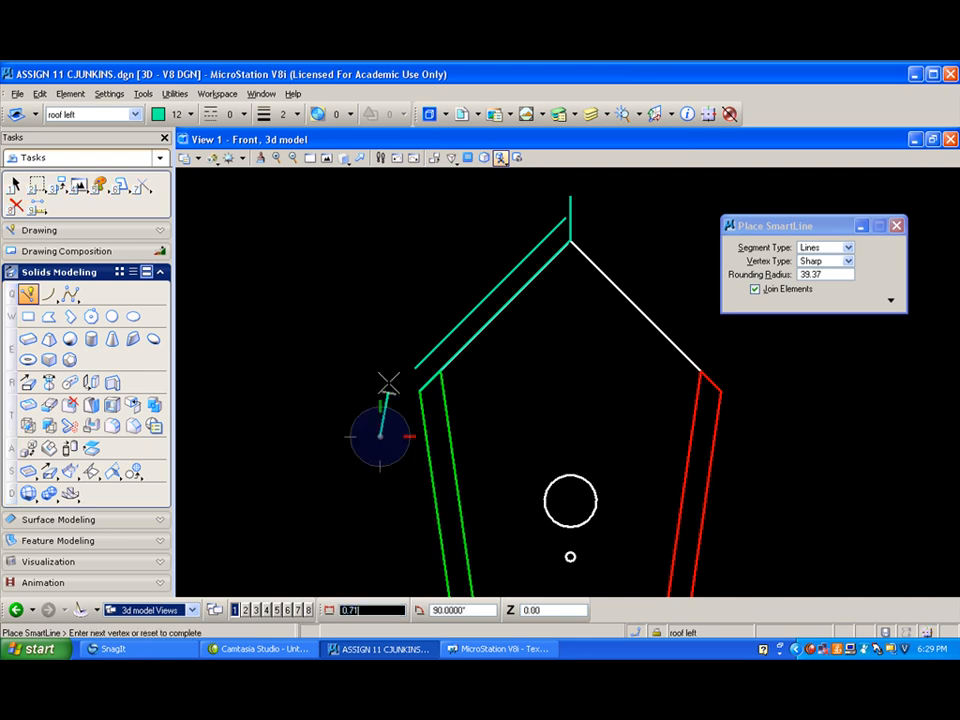
left_click(380, 338)
right_click(370, 334)
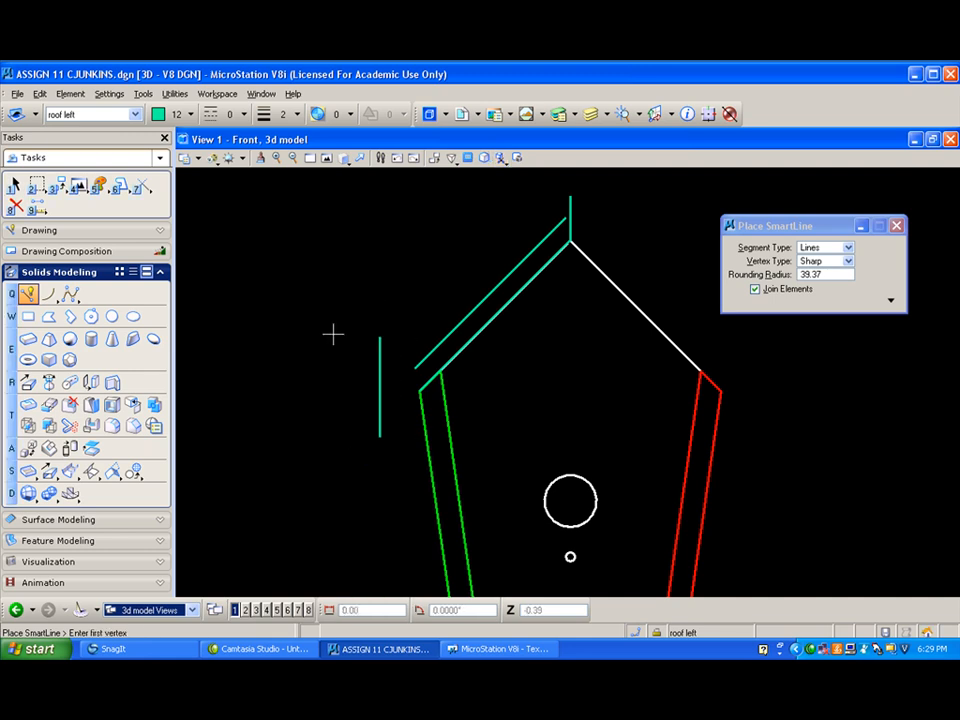
- Extend both sloped roof lines and the vertical peak line to their intersections, closing the peak end of the outline
left_click(143, 186)
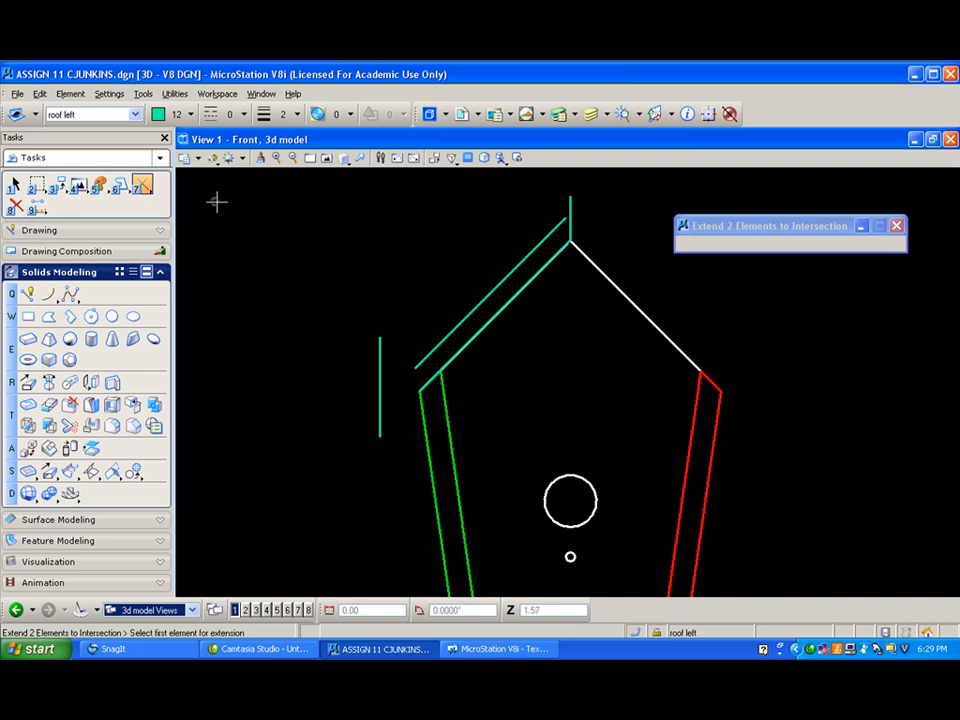
left_click(143, 186)
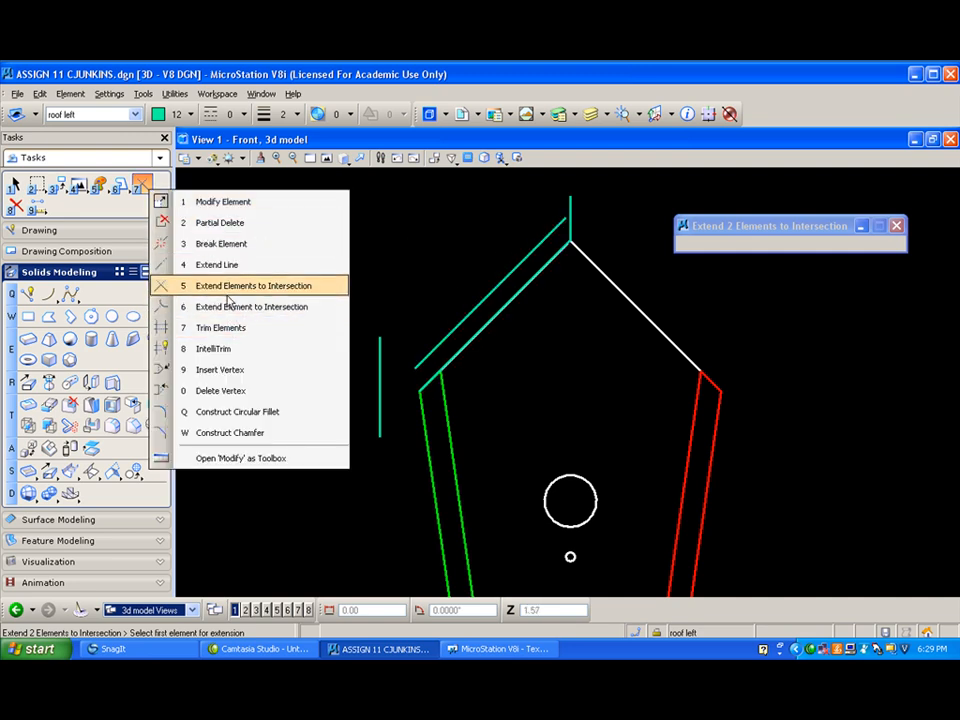
left_click(227, 289)
left_click(551, 233)
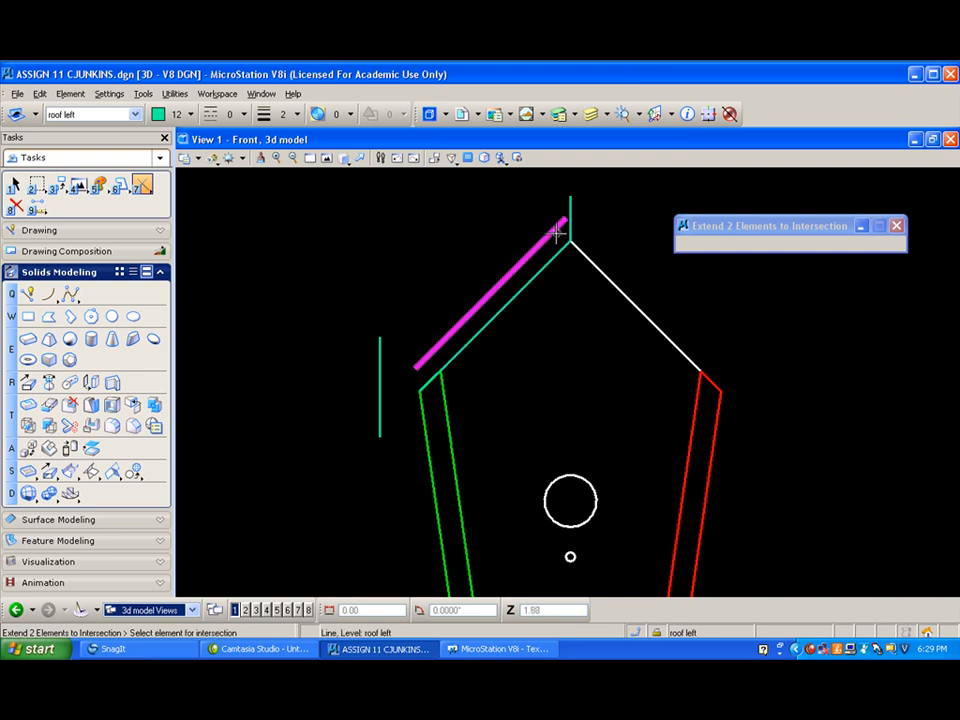
left_click(570, 210)
left_click(571, 226)
left_click(553, 253)
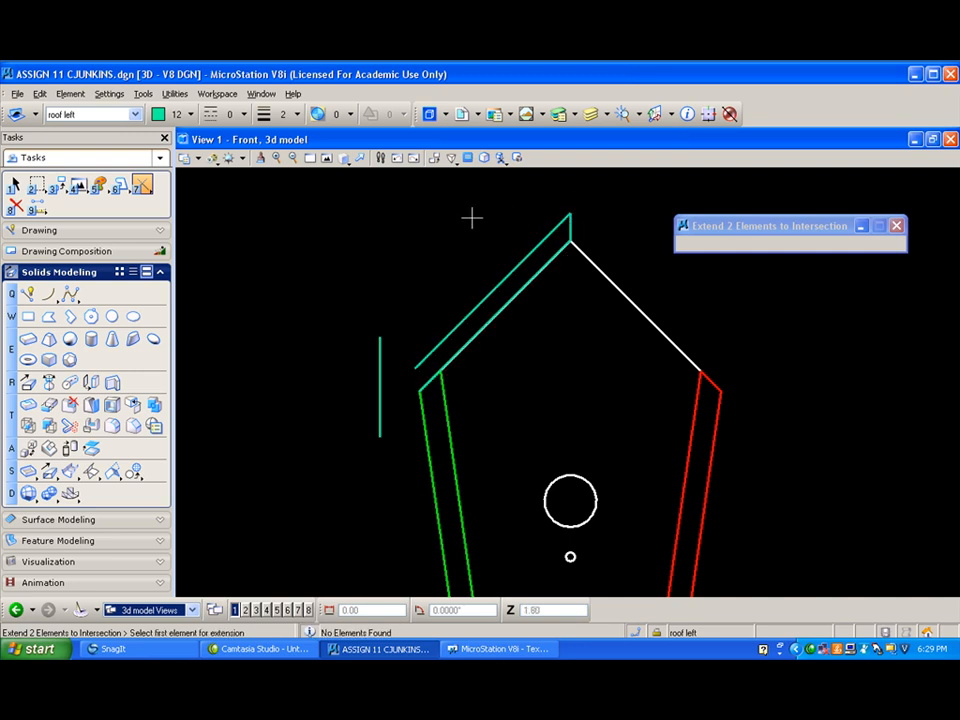
- Extend both sloped roof lines to intersect the outer vertical line, closing the overhang end of the outline
left_click(508, 304)
left_click(379, 407)
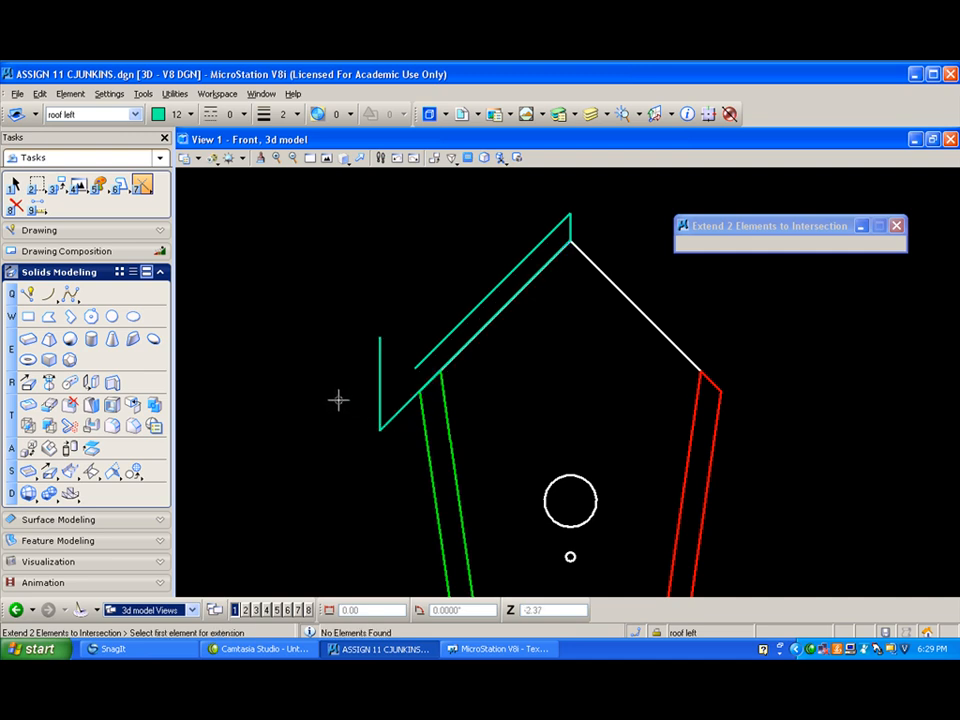
left_click(381, 407)
left_click(418, 358)
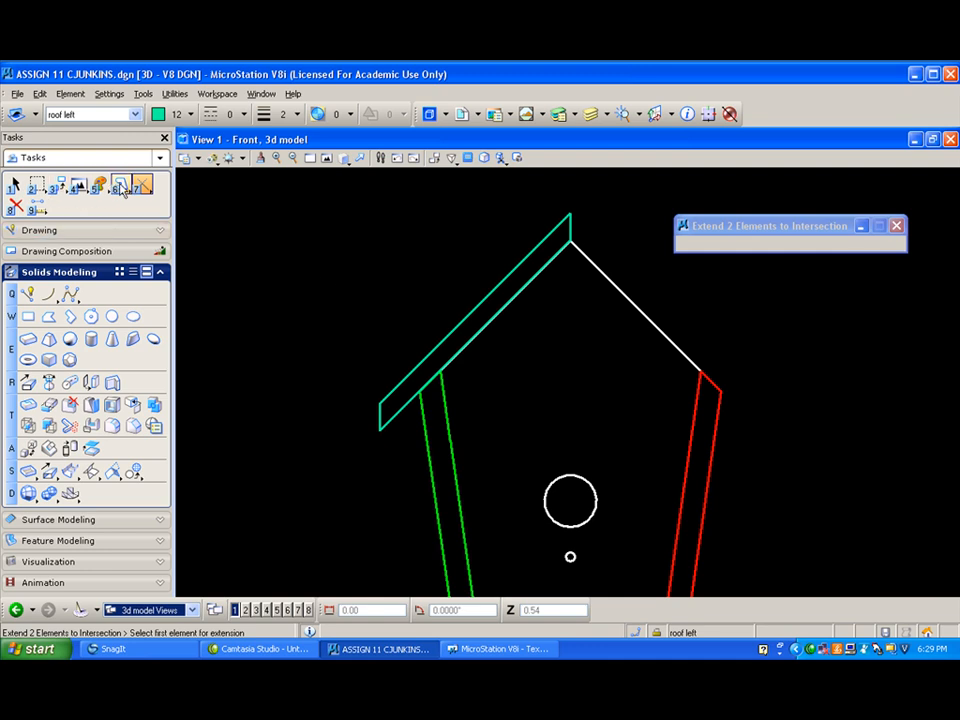
- Combine the four left roof outline lines into one complex shape using the Automatic method
left_click(120, 184)
left_click(491, 270)
left_click(415, 227)
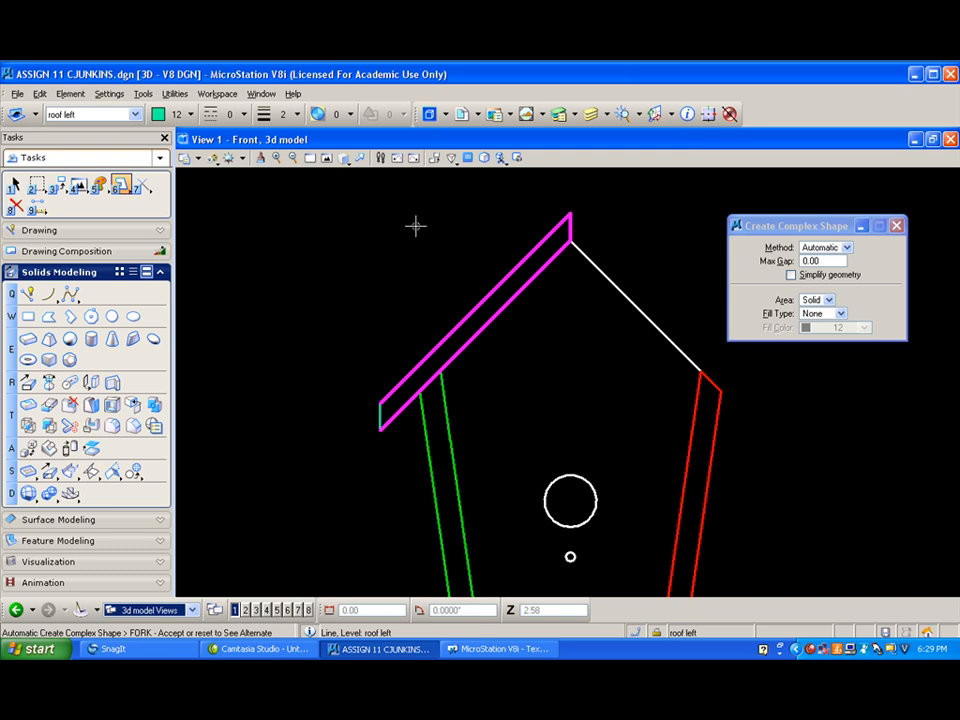
left_click(415, 227)
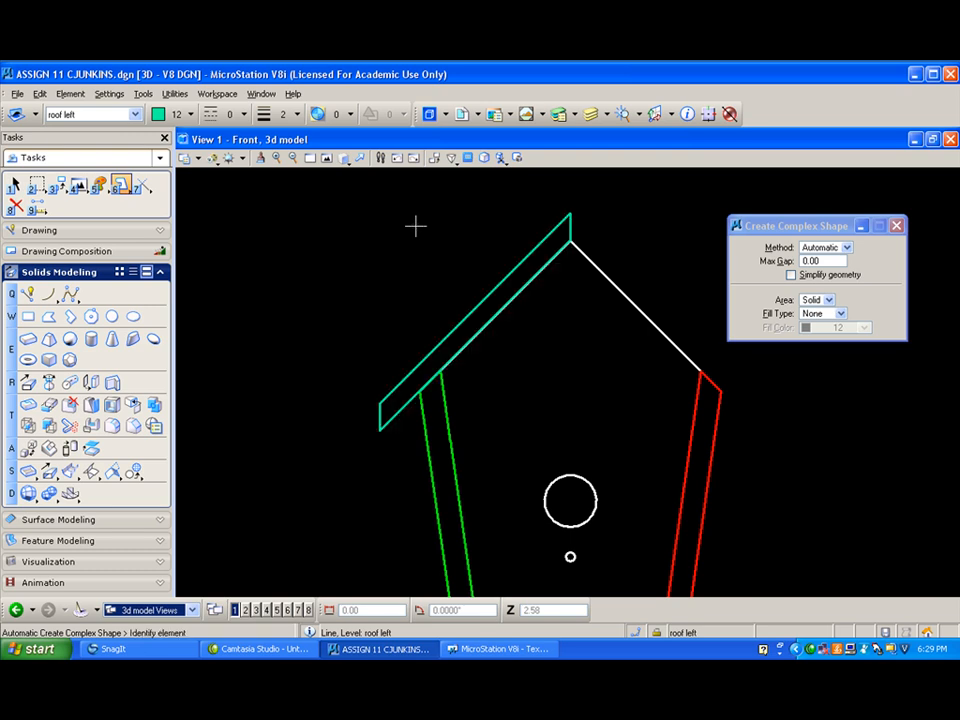
- Return to the isometric view and delete the stray short vertical line near the left side panel
left_click(345, 159)
left_click(376, 239)
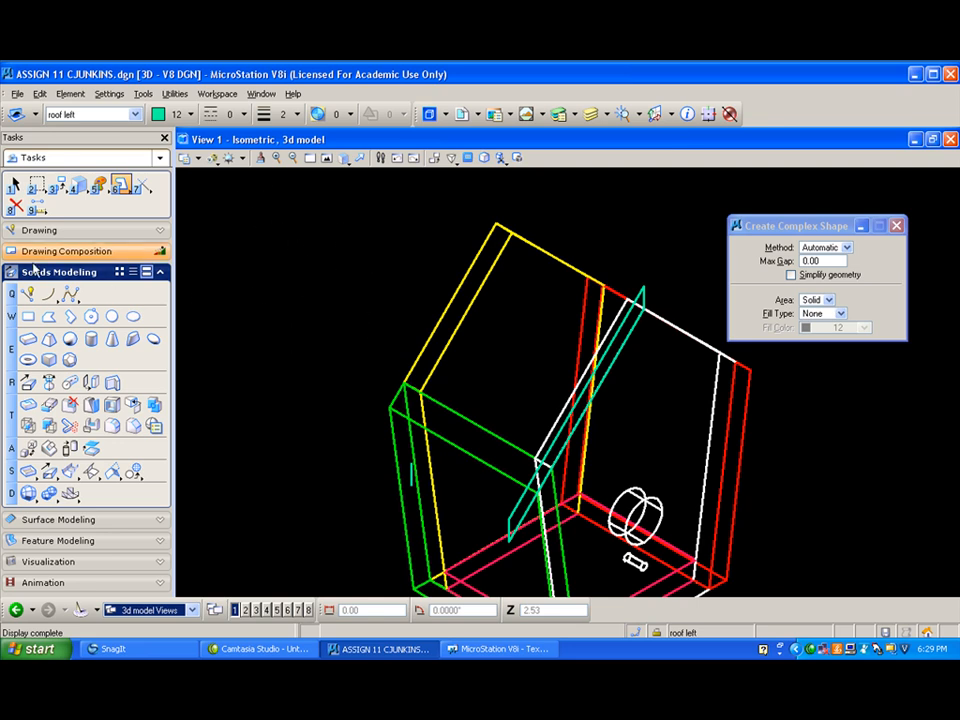
left_click(16, 207)
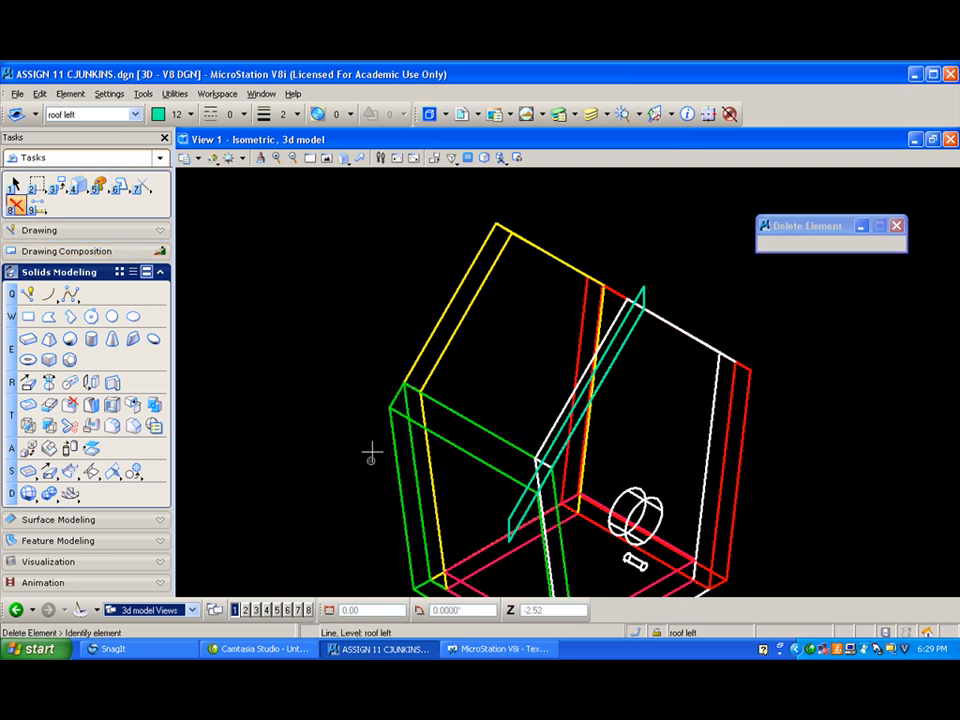
left_click(359, 158)
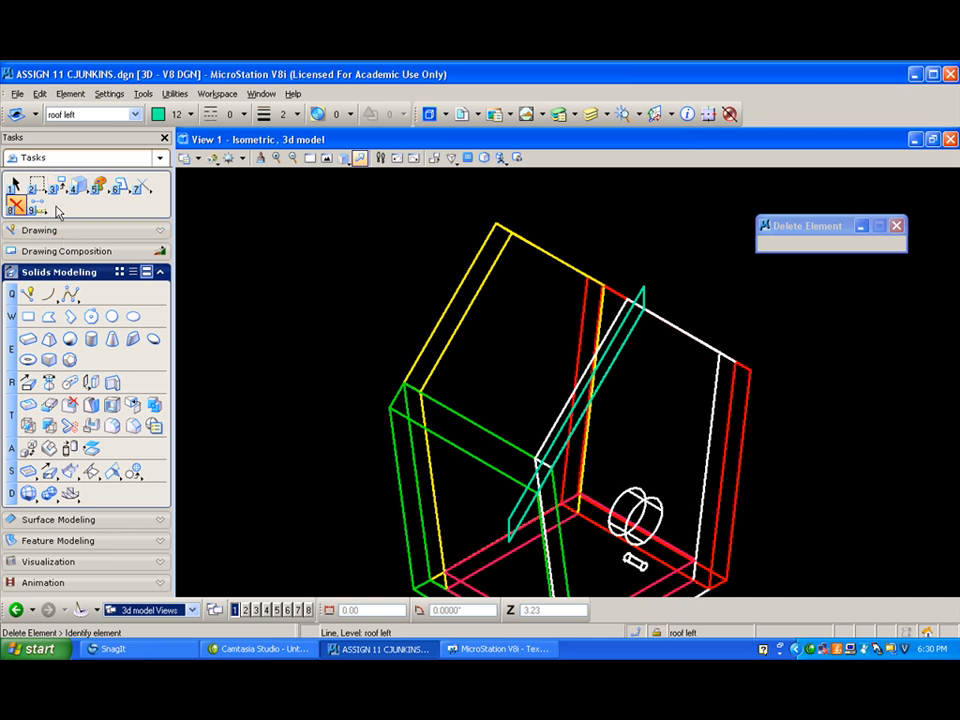
- Move the left roof outline shape straight out from the front wall by a distance of 2
left_click(62, 190)
left_click(90, 213)
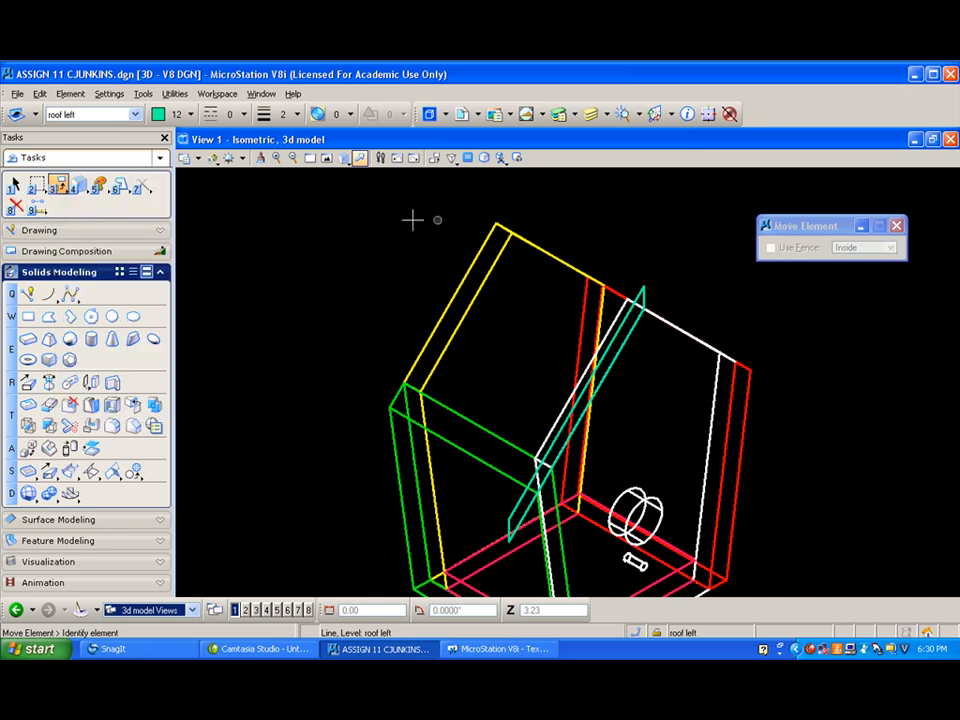
left_click(645, 285)
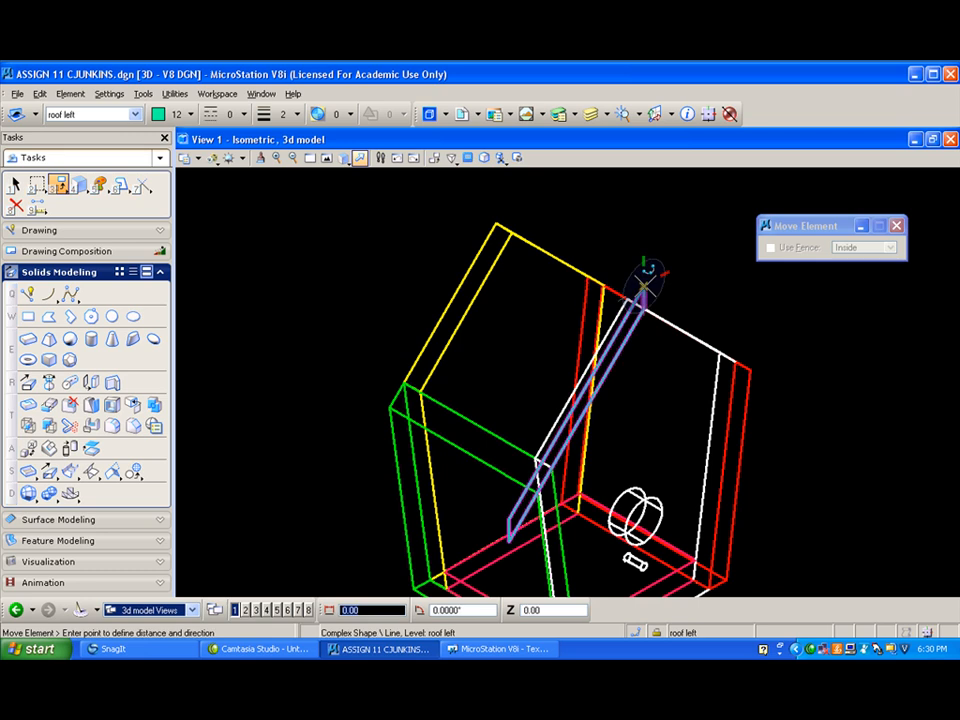
type("2")
left_click(670, 296)
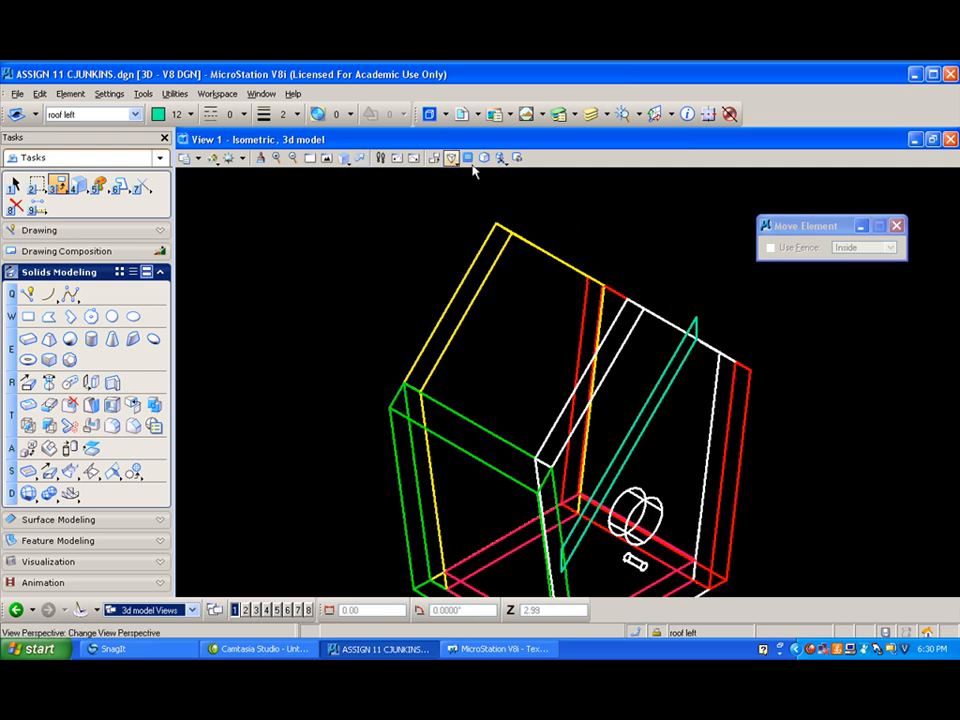
- In the right view, extrude the left roof profile orthogonally across the house, ending 1 unit beyond the back wall
left_click(346, 157)
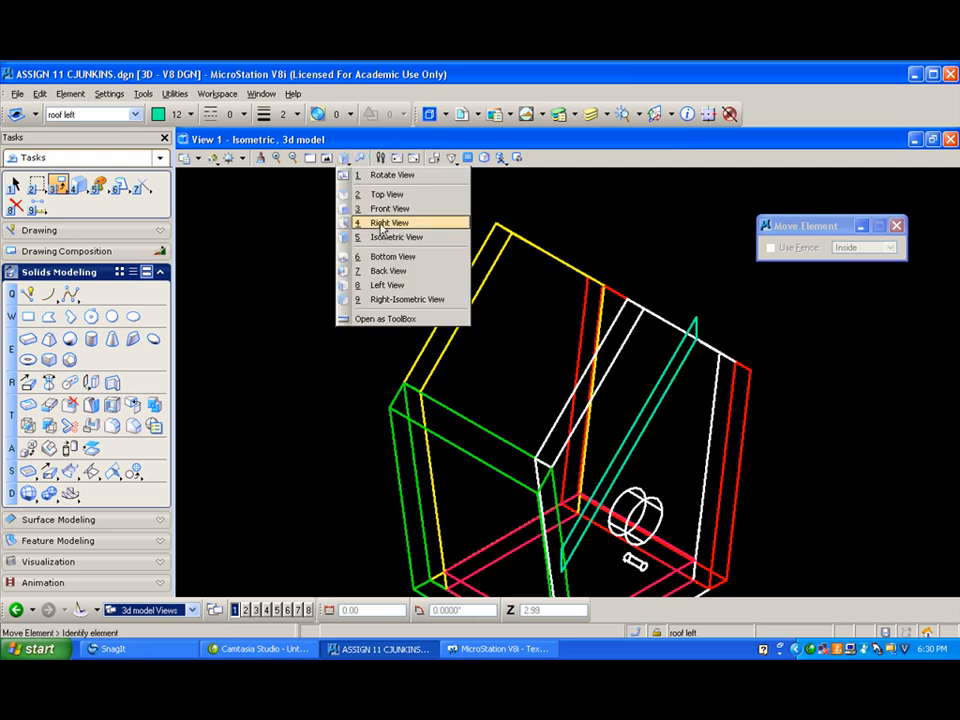
left_click(381, 225)
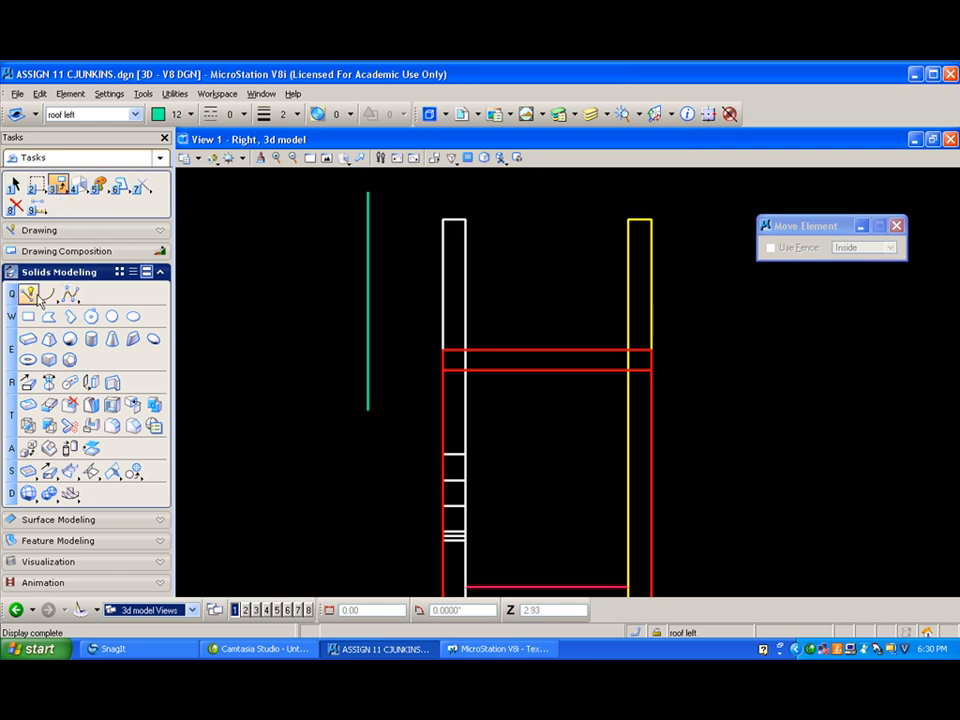
left_click(28, 382)
left_click(368, 187)
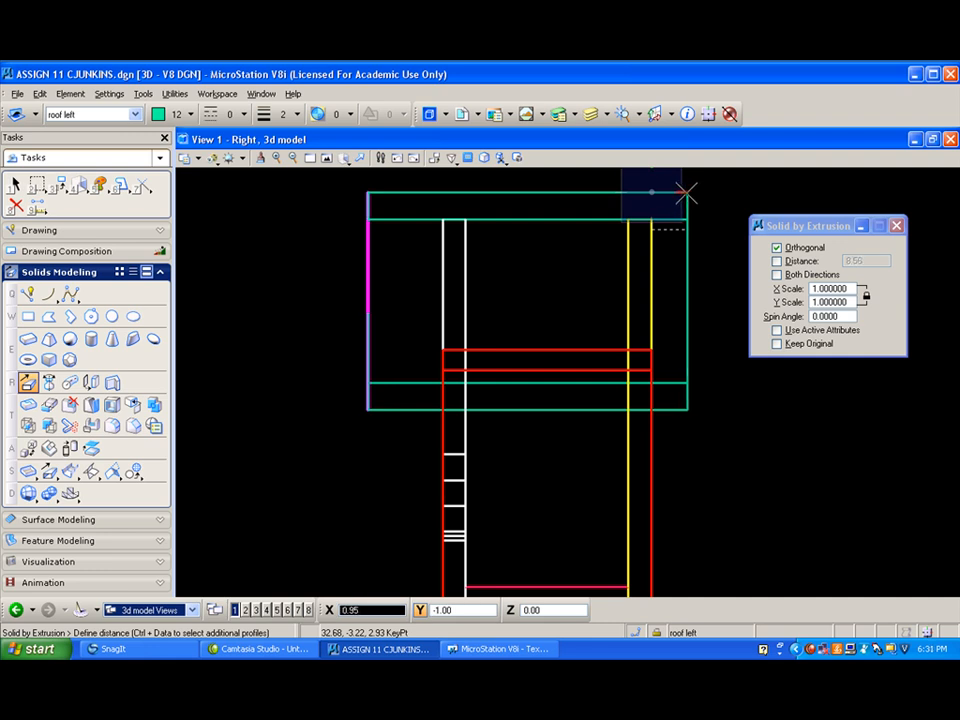
type("1")
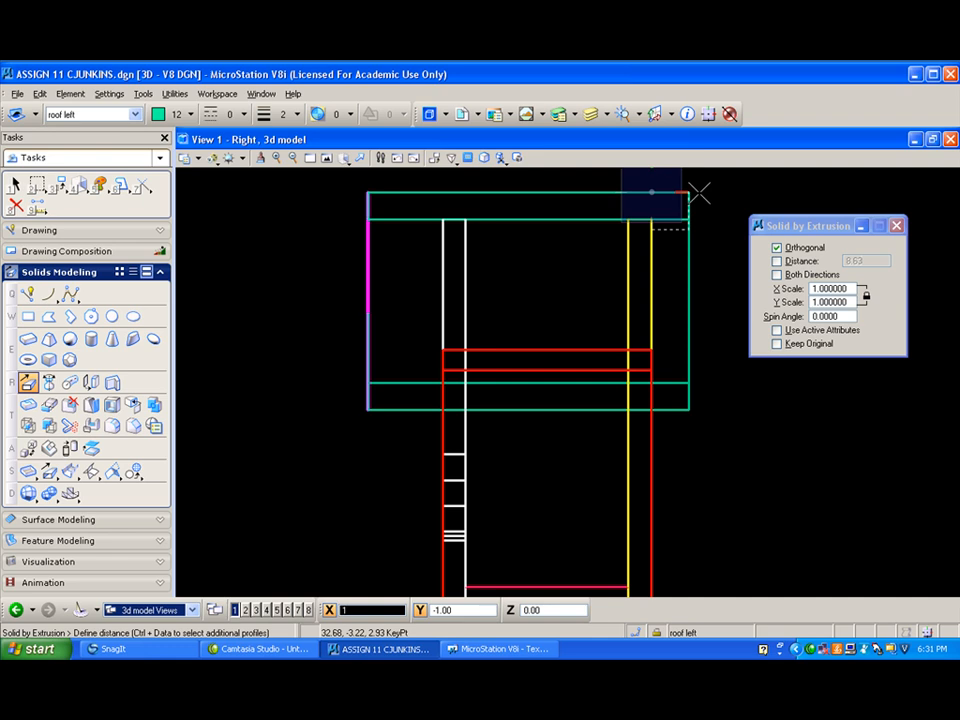
left_click(701, 193)
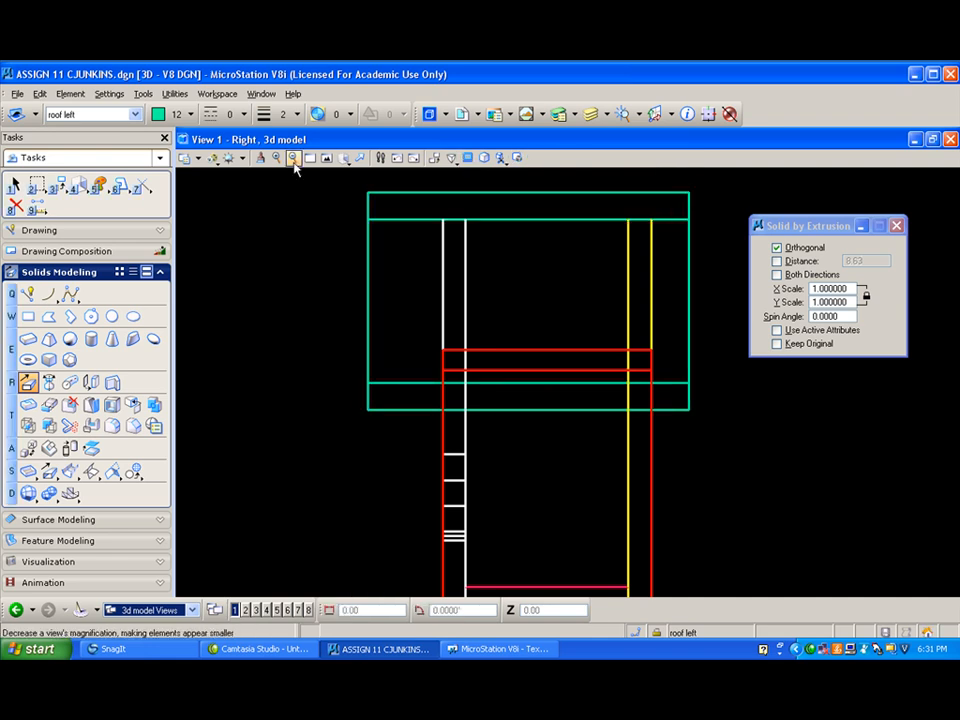
- Show the whole birdhouse in the isometric view with the Illustration With Shadows display style
left_click(346, 163)
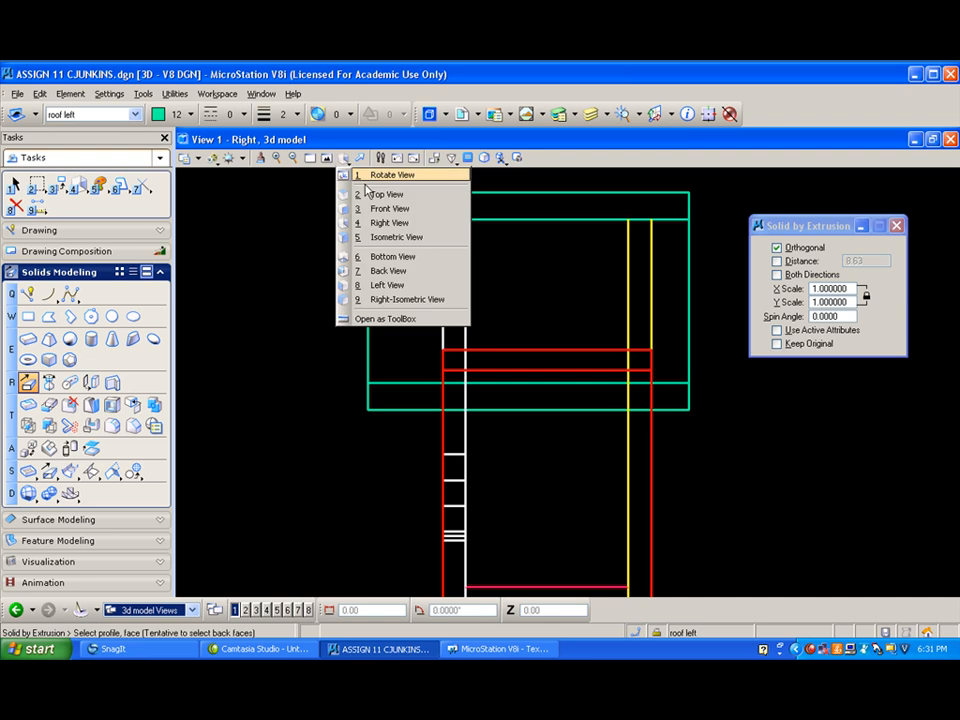
left_click(372, 236)
scroll(360, 230, "down", 2)
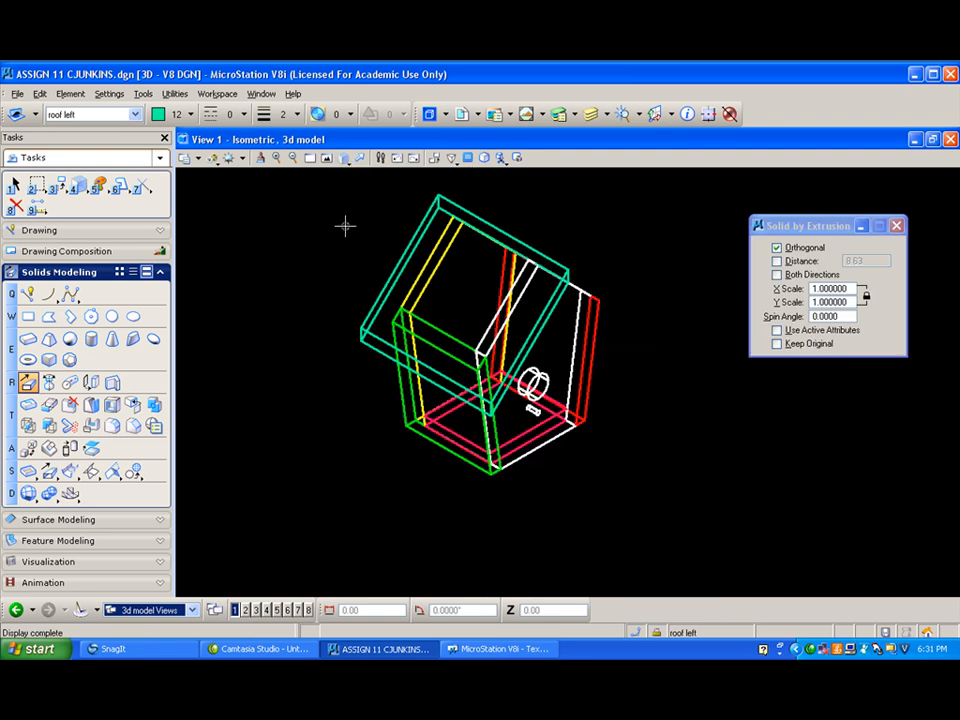
left_click(212, 157)
left_click(250, 216)
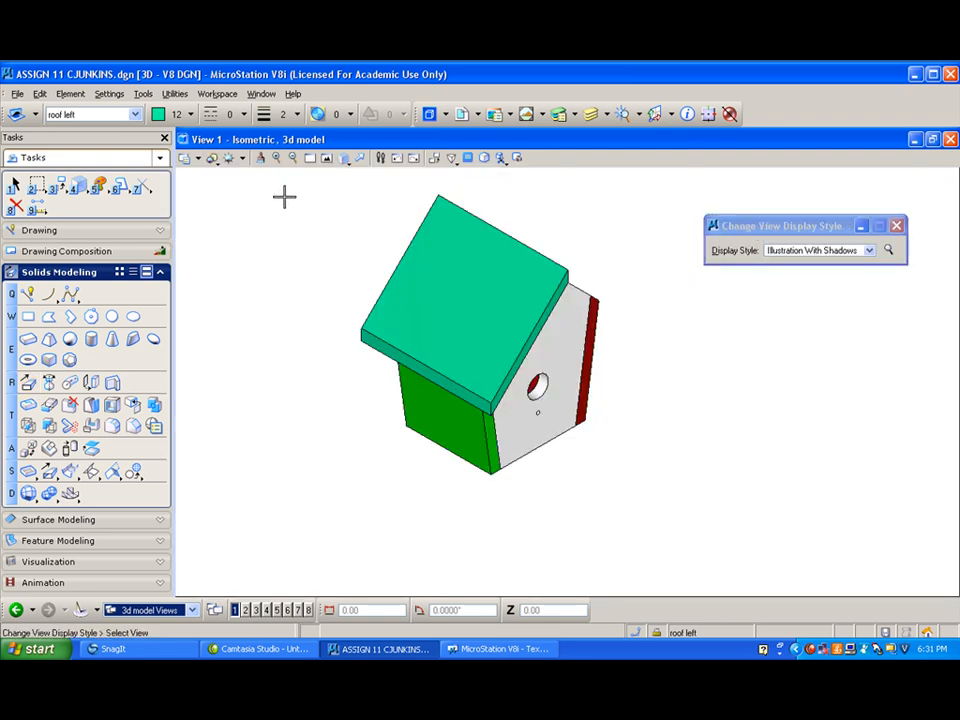
- Rotate the view dynamically to examine how the left roof panel sits on the walls
left_click(343, 159)
left_click(370, 174)
left_click(497, 251)
left_click_drag(441, 267, 392, 216)
left_click_drag(499, 259, 418, 304)
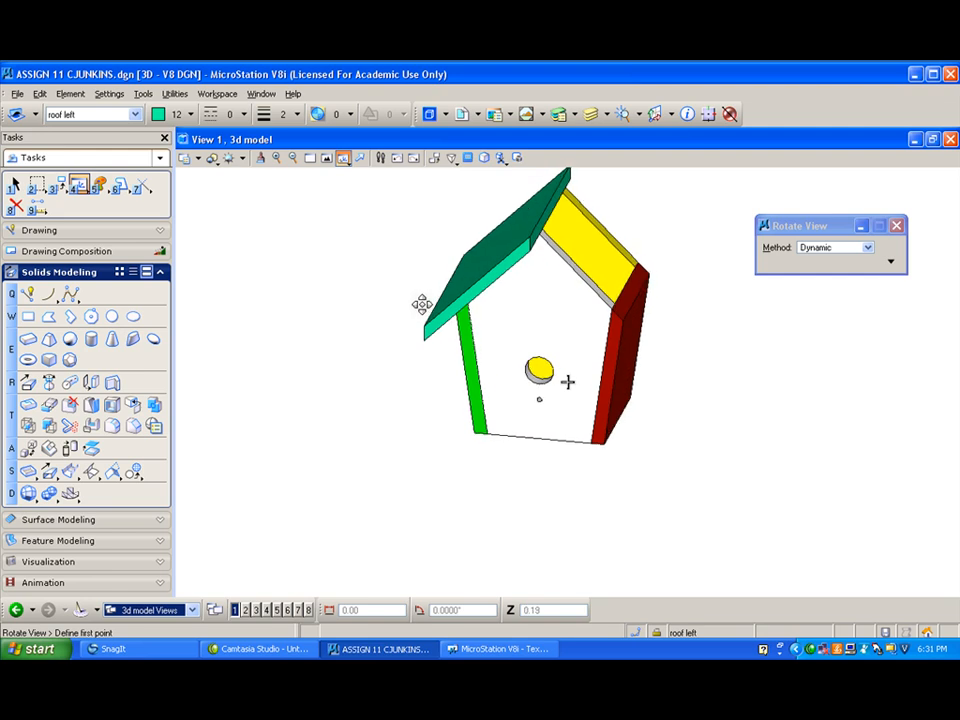
- In the front view, mirror a copy of the left roof panel about a vertical axis through its peak corner
left_click(343, 159)
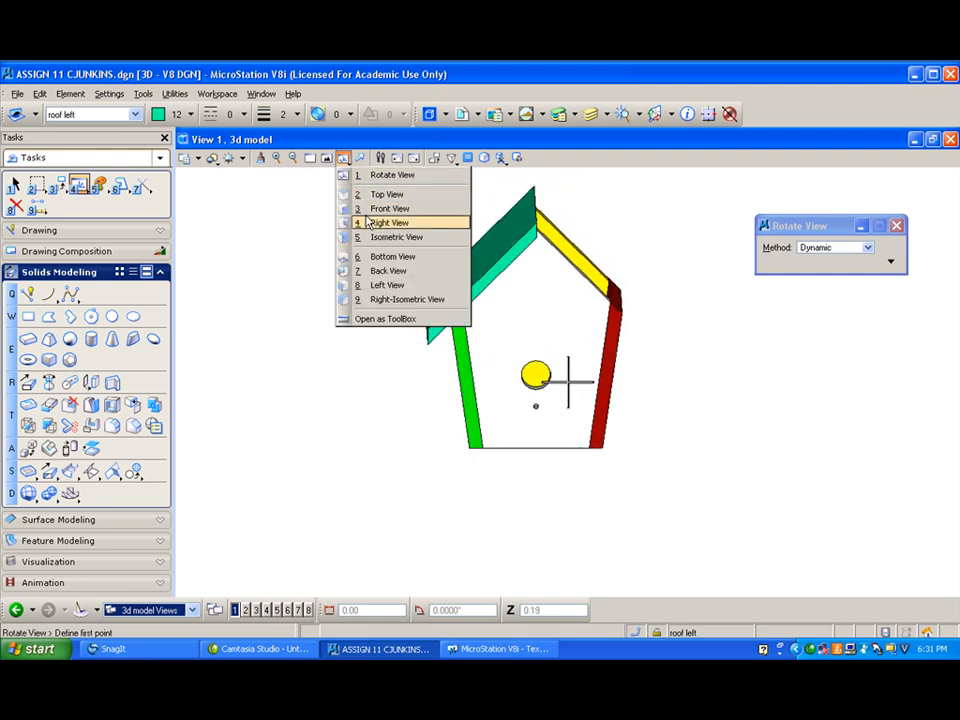
left_click(369, 210)
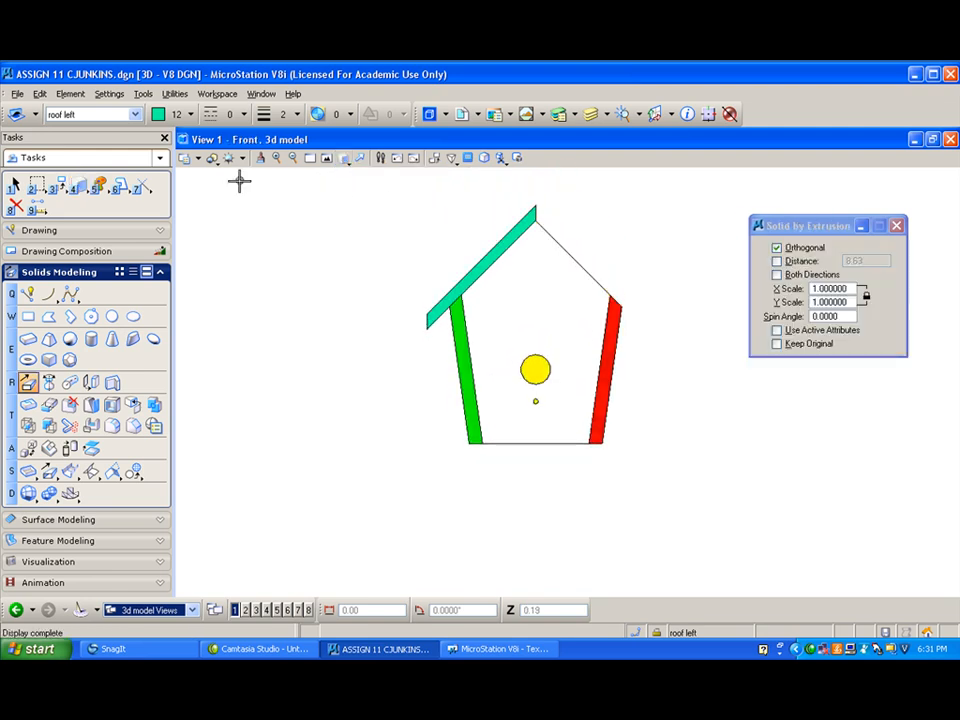
scroll(542, 205, "up", 5)
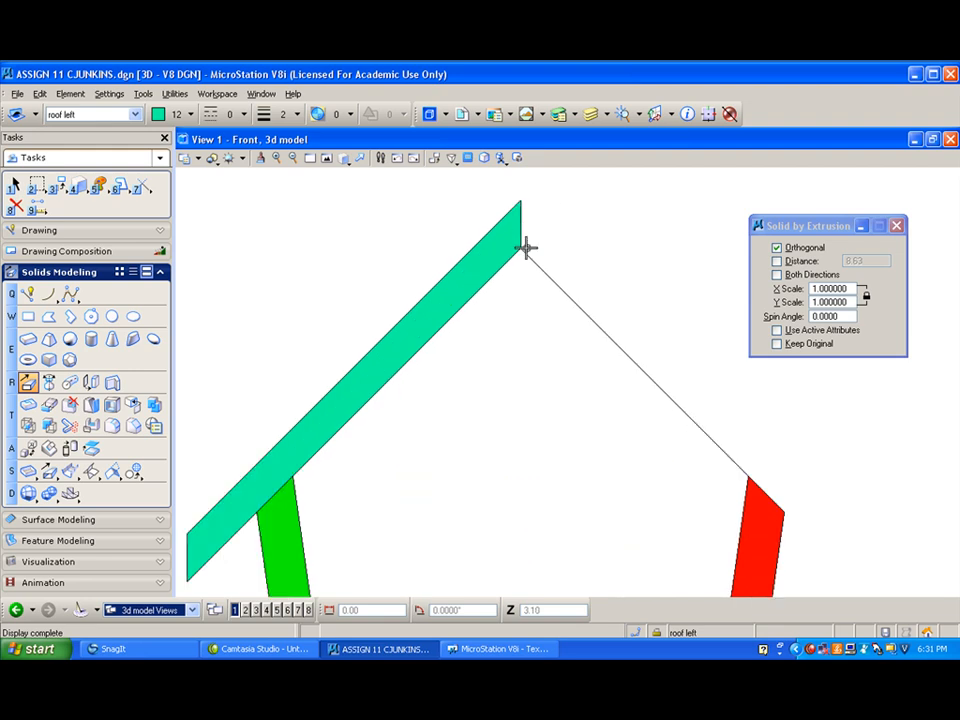
left_click(64, 189)
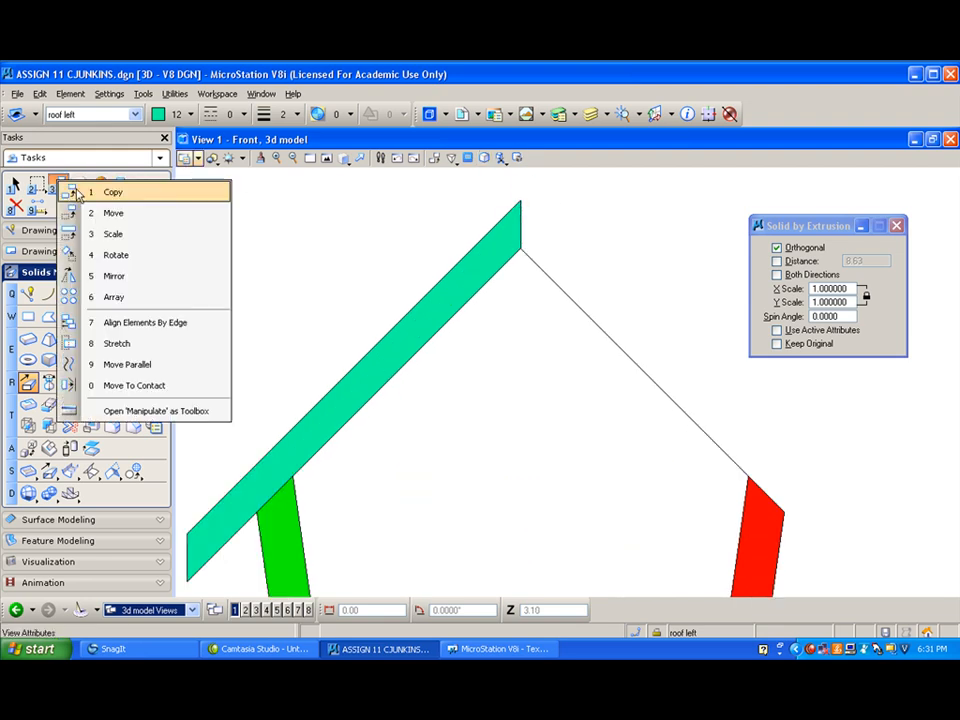
left_click(125, 277)
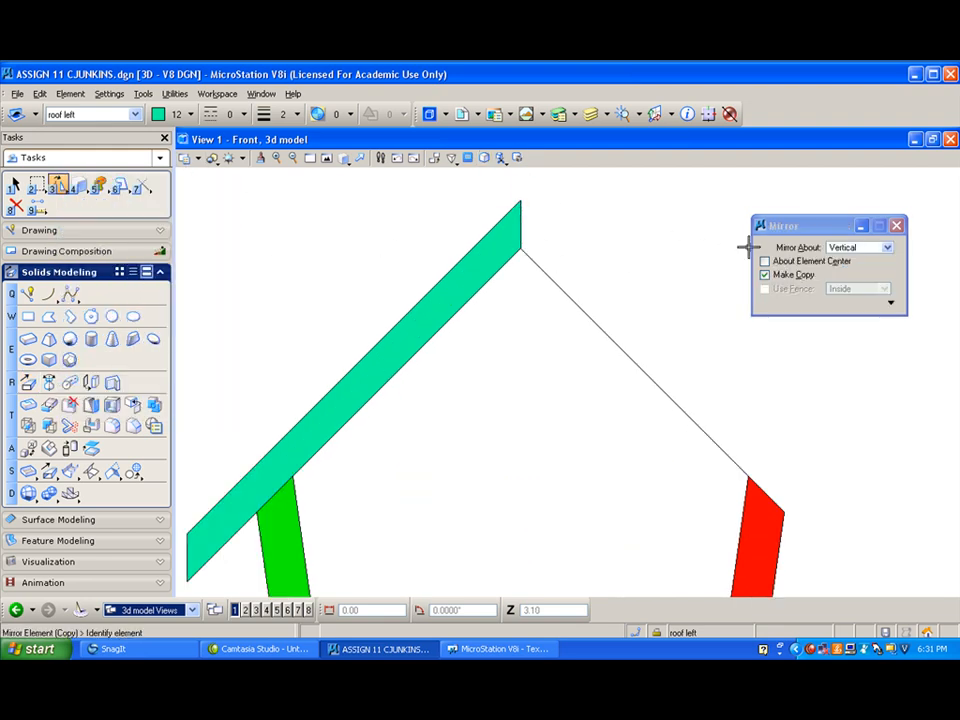
left_click(521, 200)
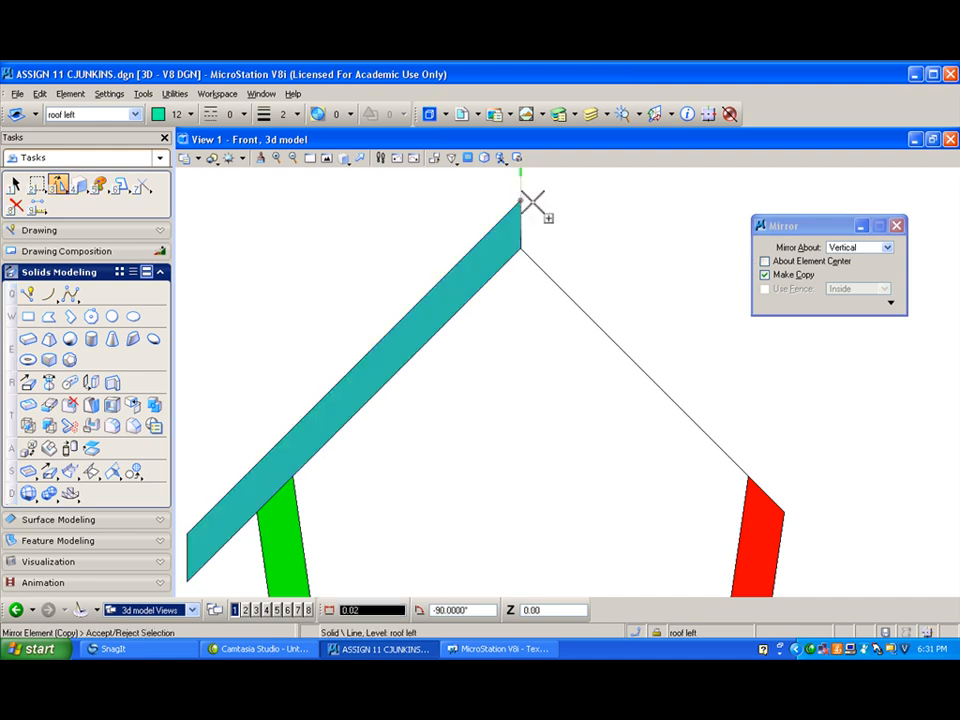
left_click(520, 200)
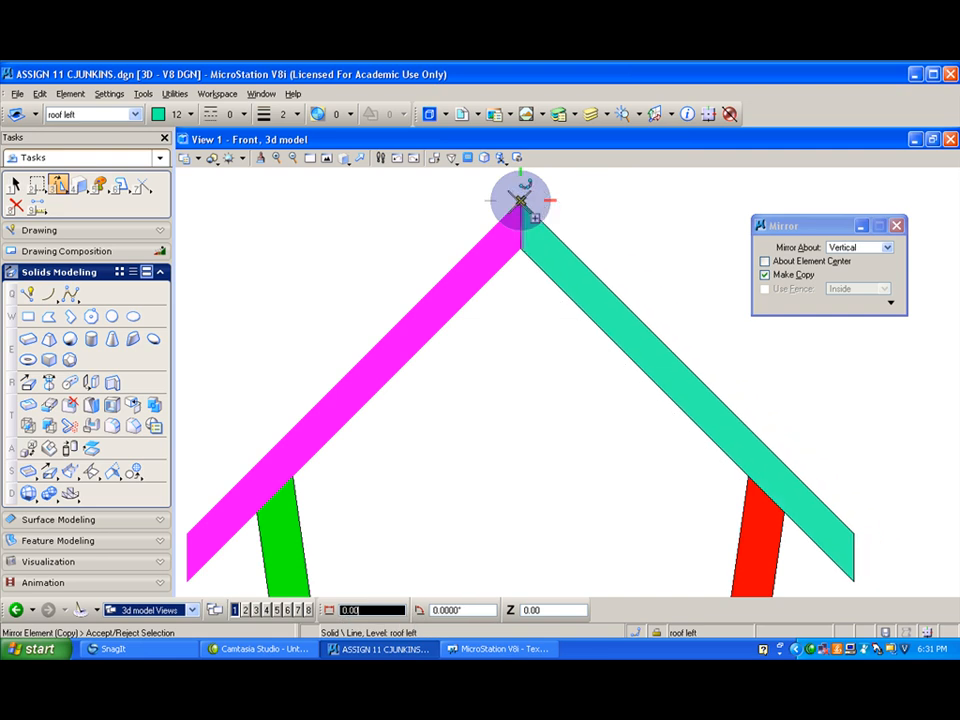
left_click(520, 200)
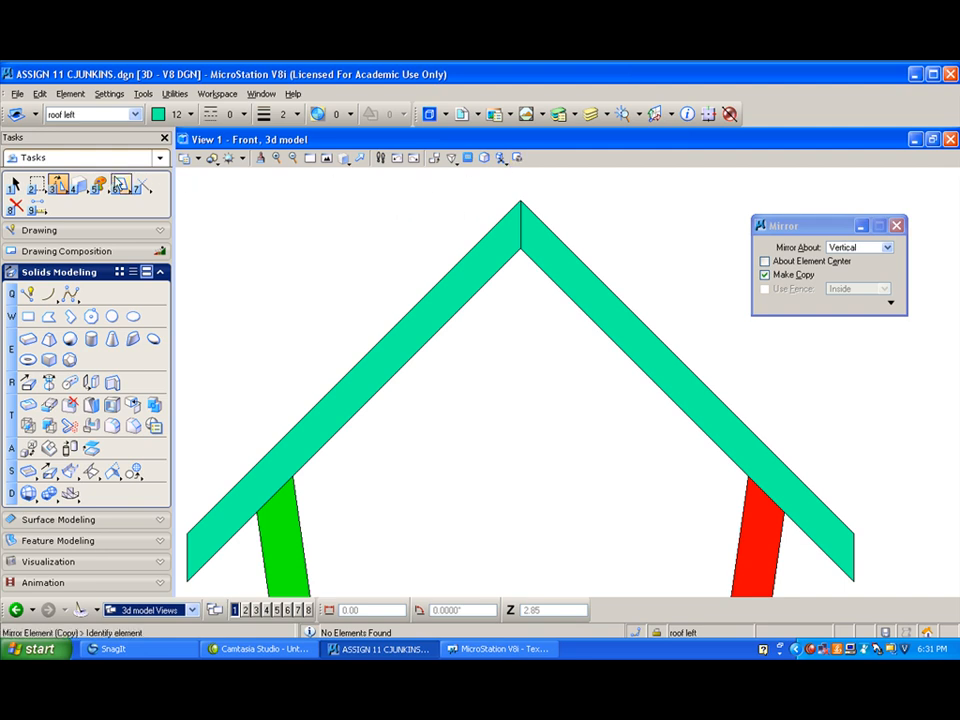
- Change the mirrored roof panel's attributes to level roof right and color 30
left_click(102, 187)
left_click(878, 270)
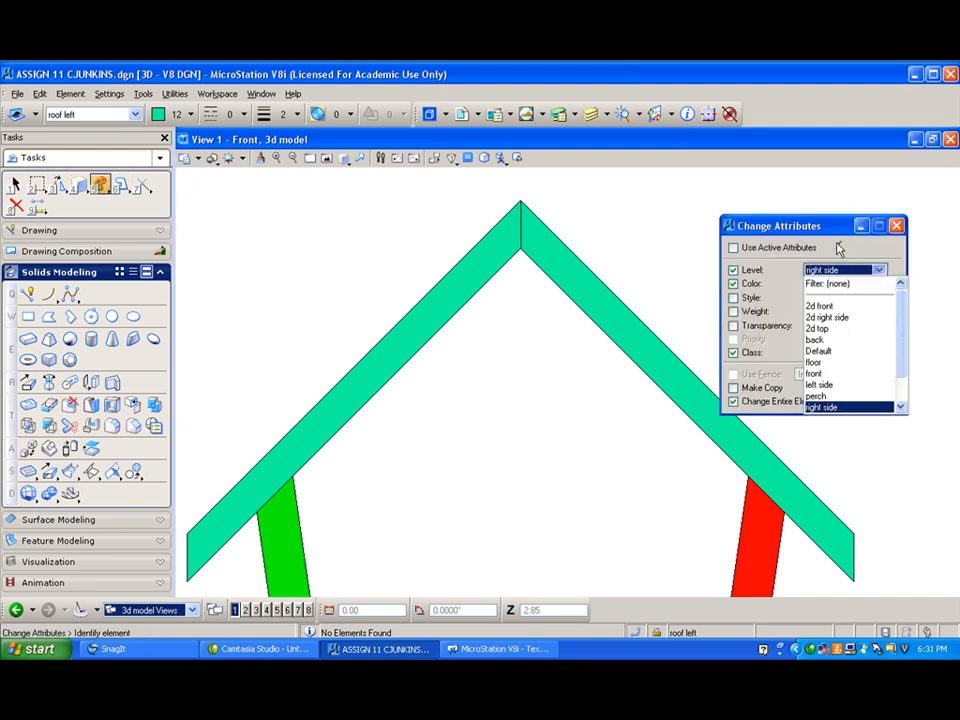
scroll(900, 370, "down", 1)
left_click(828, 398)
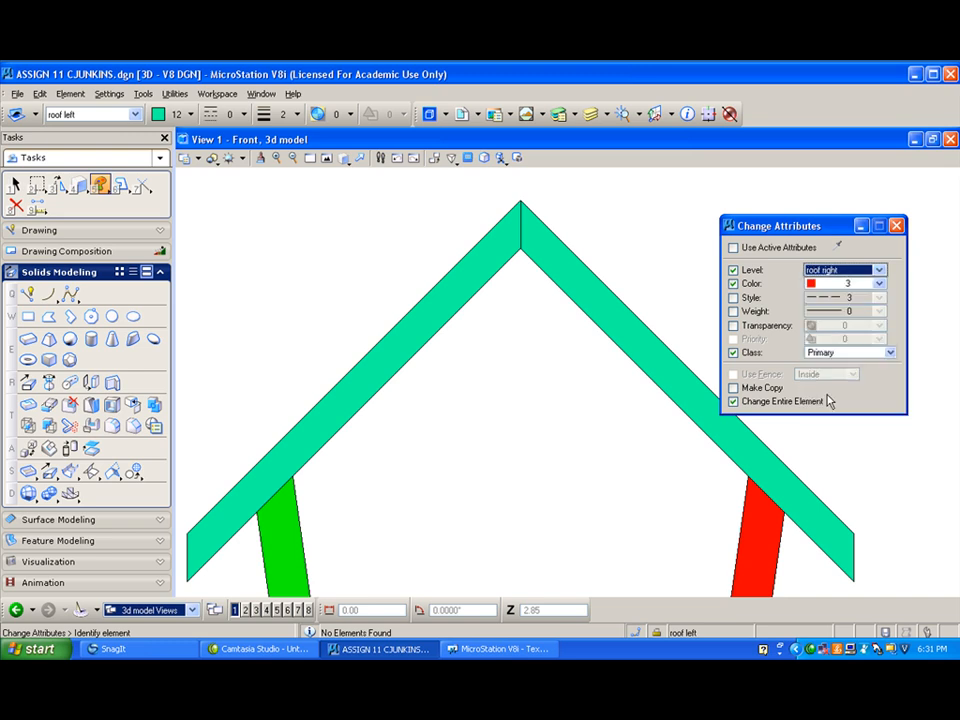
left_click(879, 283)
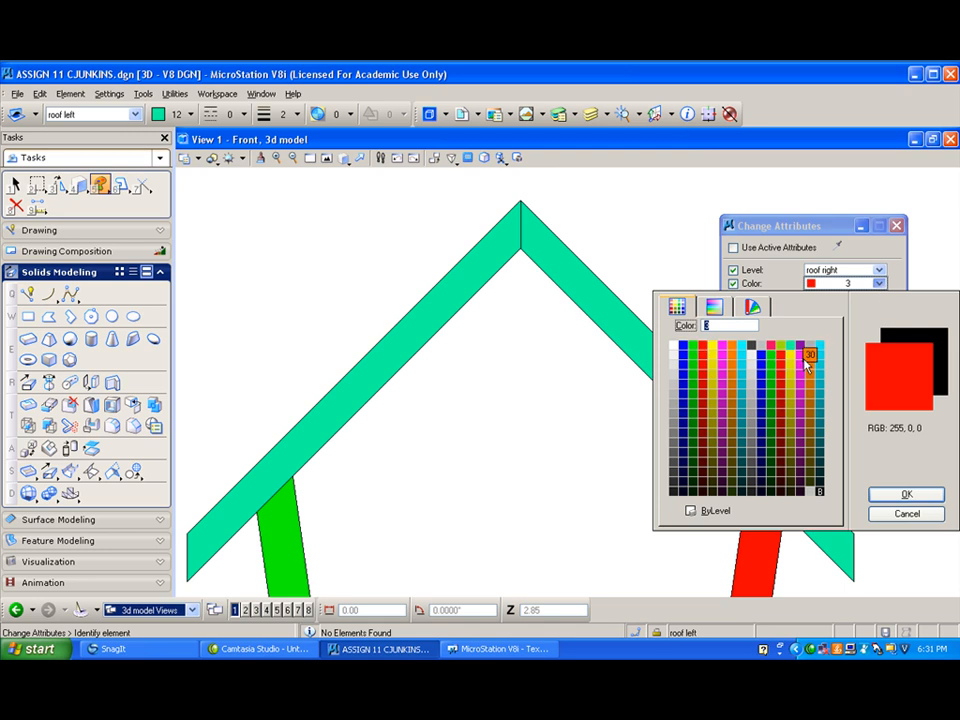
left_click(810, 356)
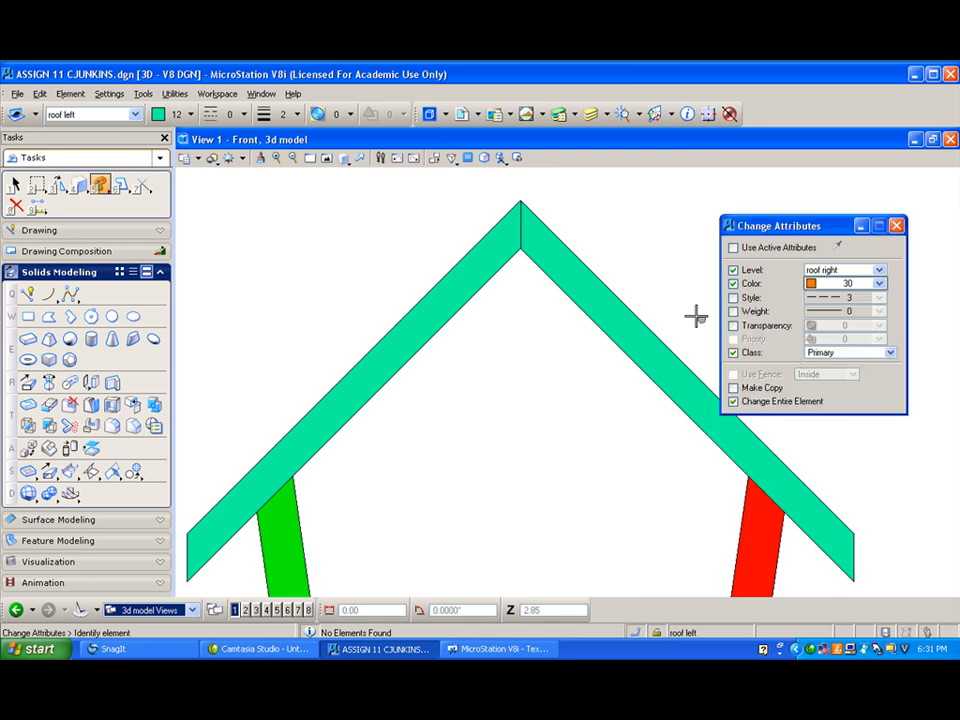
left_click(632, 303)
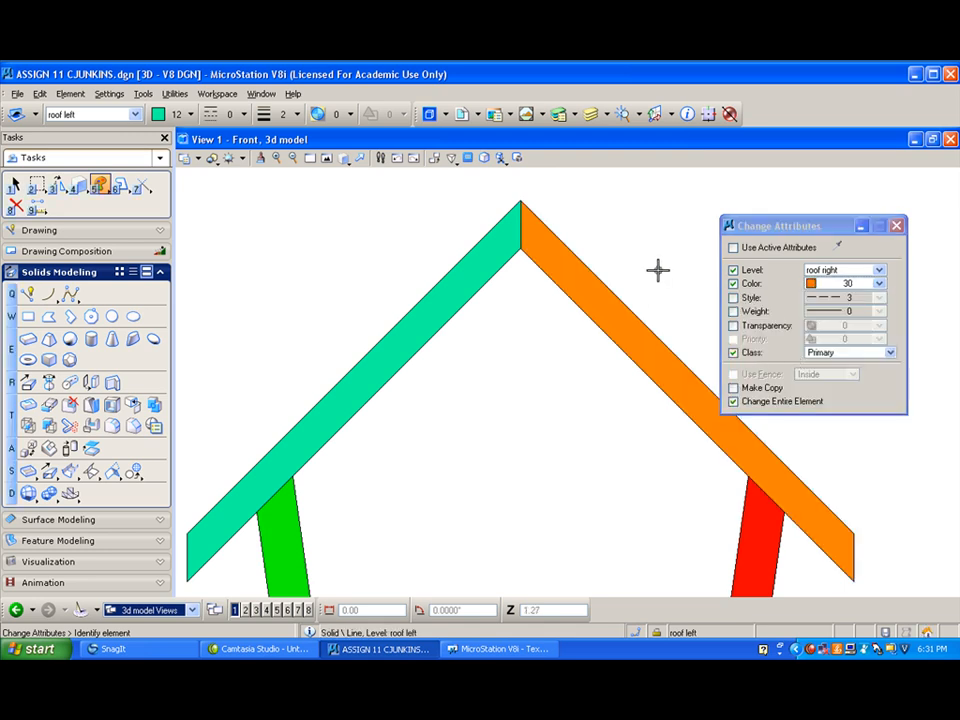
left_click(897, 227)
- Show the front wall's perch hole up close in the isometric view with the Wireframe display style
left_click(341, 160)
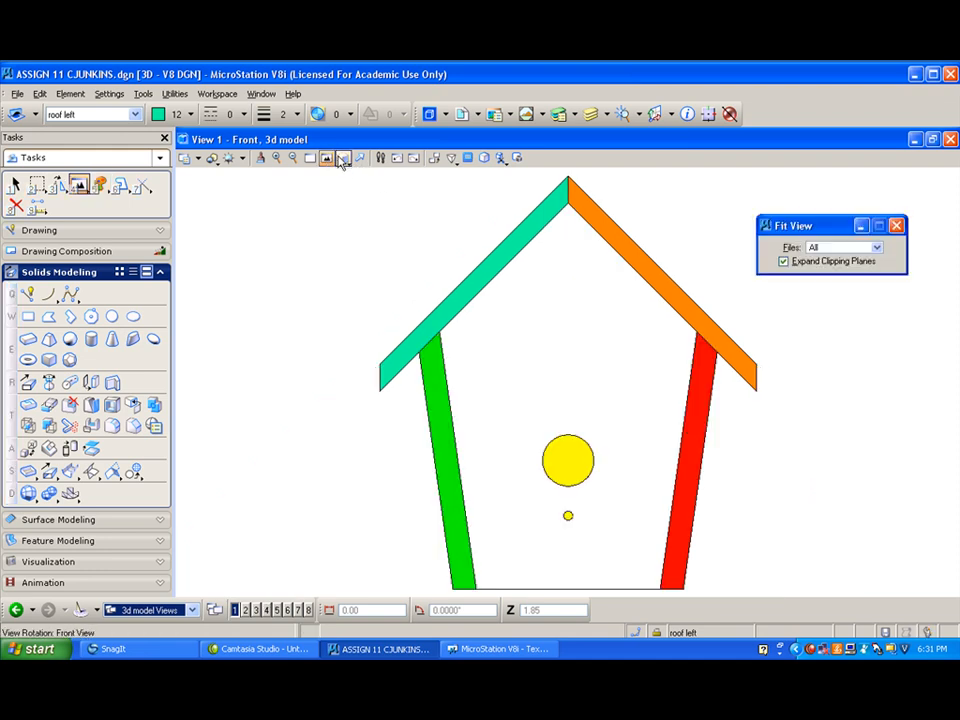
left_click(345, 160)
left_click(378, 237)
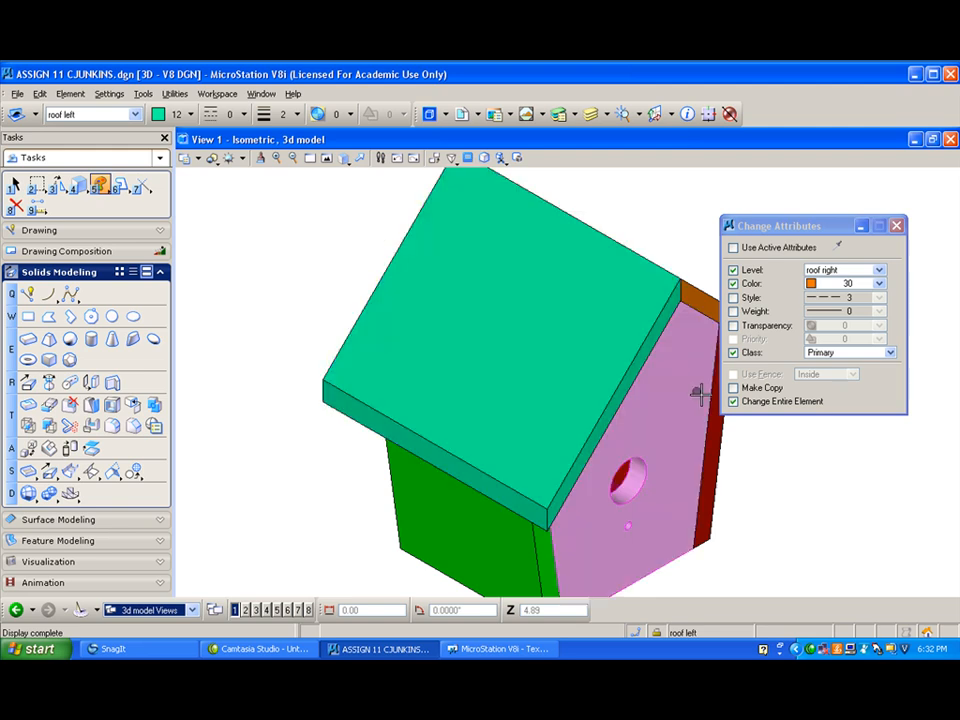
scroll(649, 535, "up", 5)
scroll(649, 535, "down", 2)
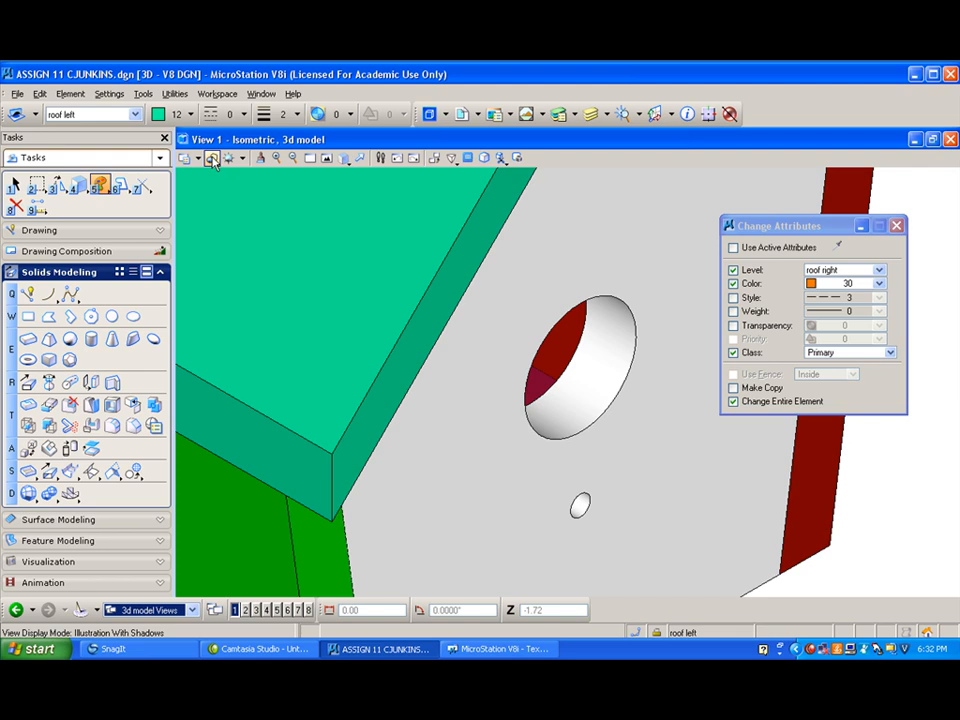
left_click(212, 162)
left_click(269, 317)
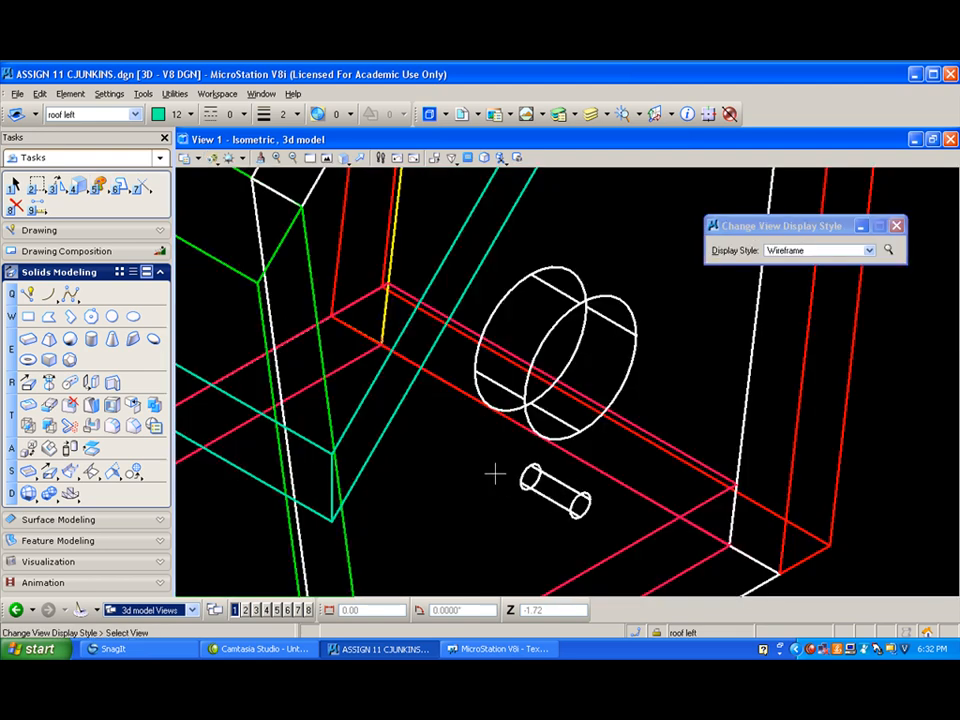
- Make perch the active level and set the active color to 27
left_click(135, 114)
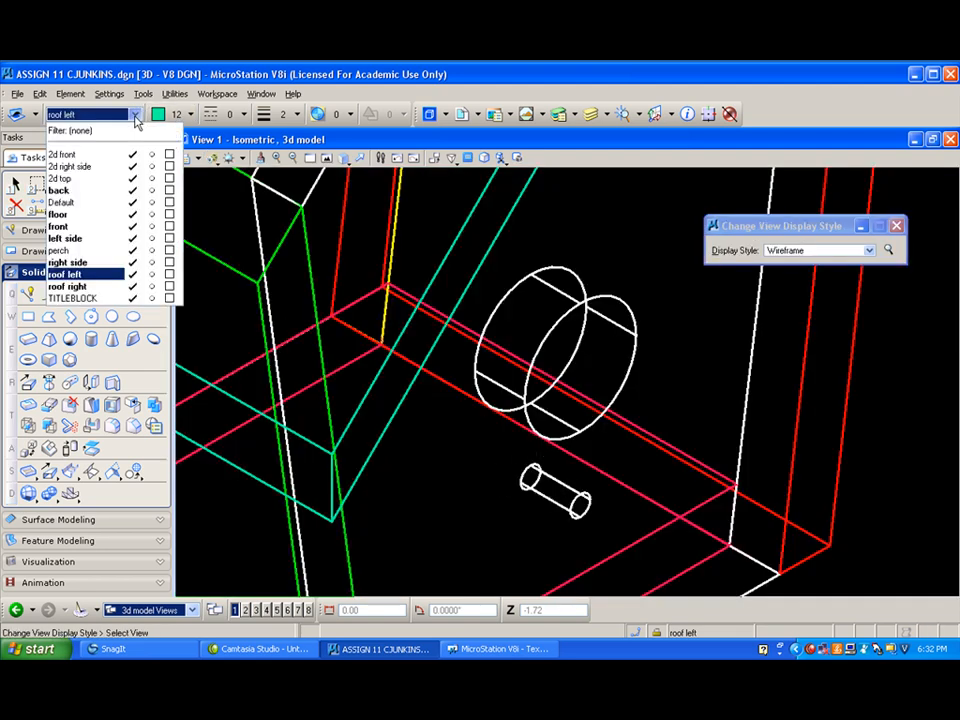
left_click(88, 250)
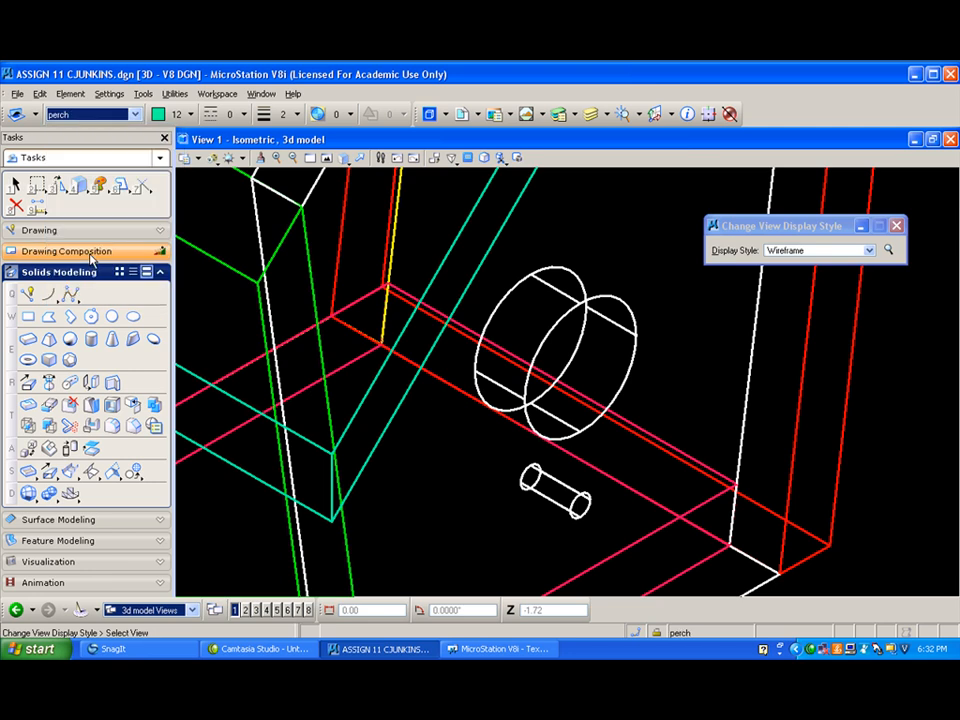
left_click(132, 114)
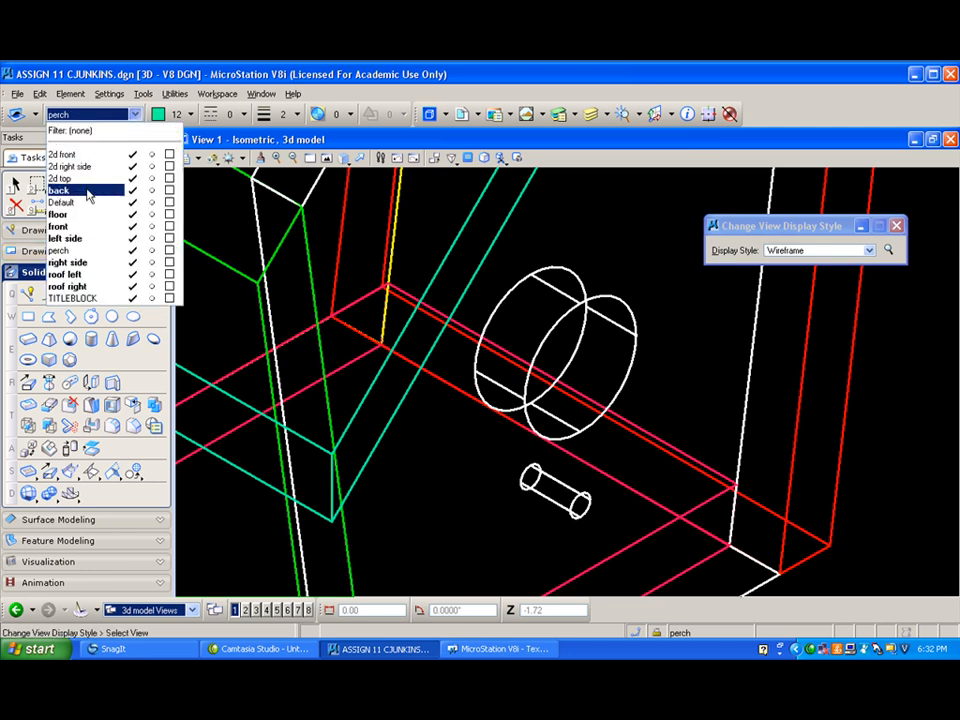
left_click(80, 252)
left_click(188, 114)
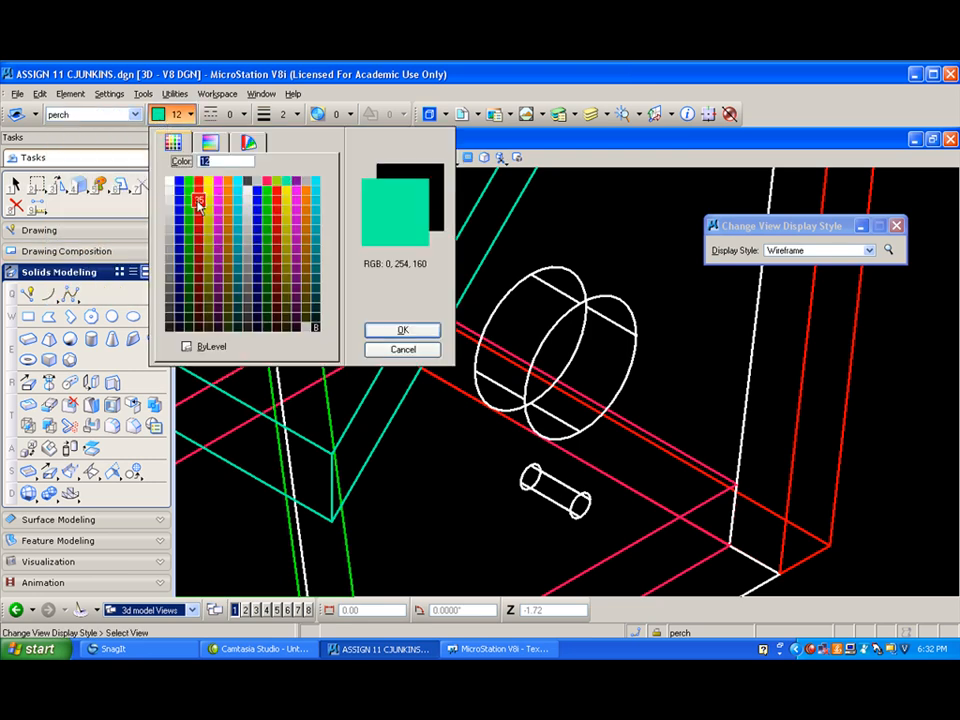
double_click(276, 190)
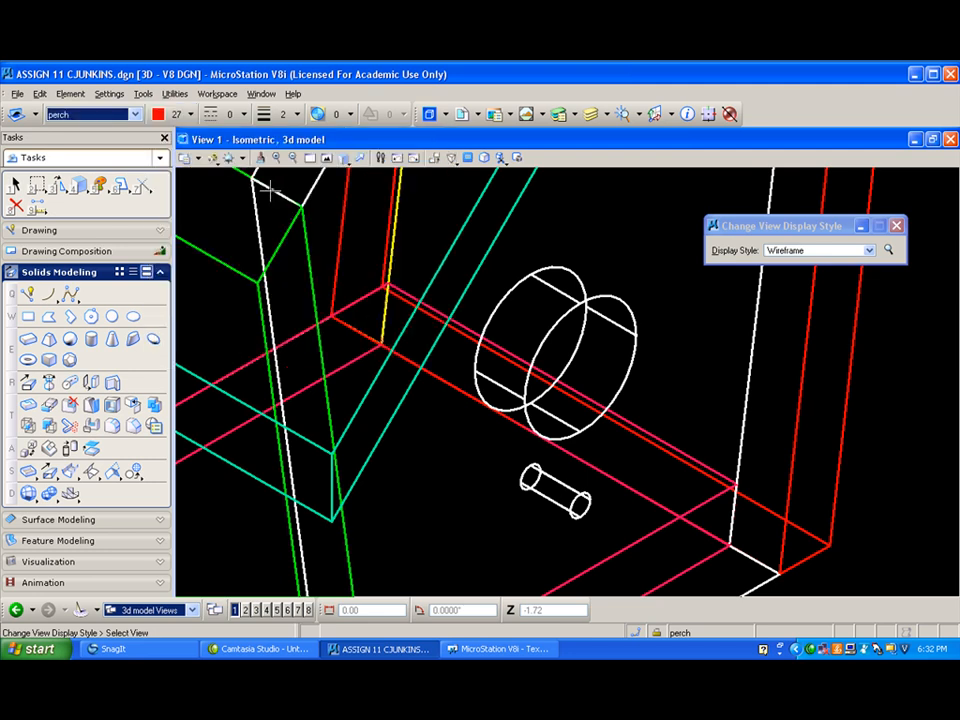
- Model the perch as a solid cylinder centred on the small hole's inner end, matching the hole's radius and 2 5/8 long
left_click(92, 340)
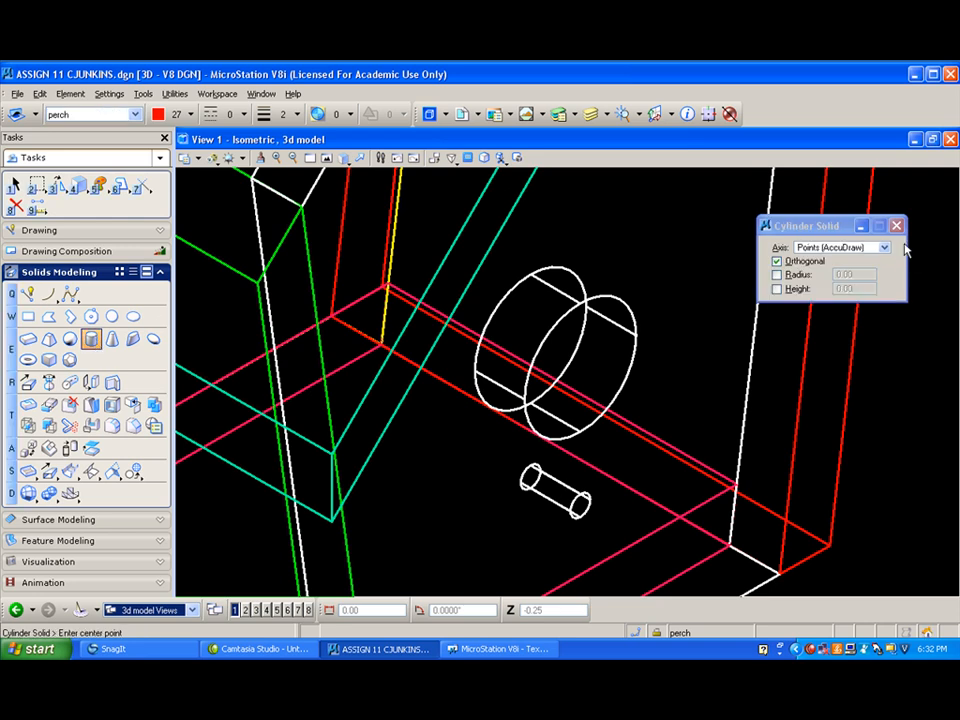
left_click(529, 477)
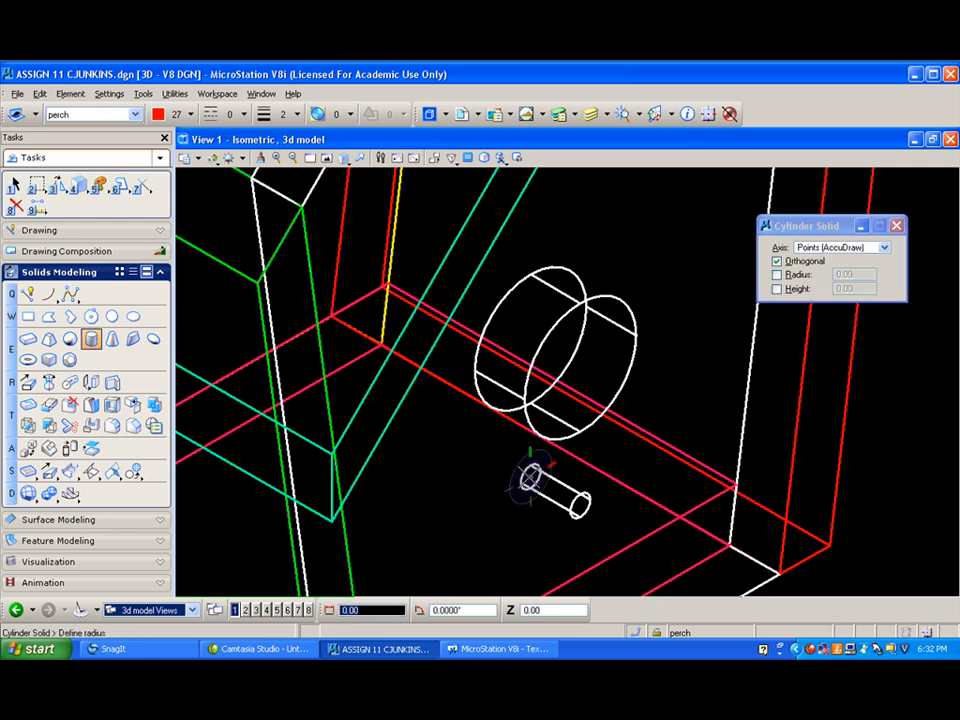
left_click(537, 472)
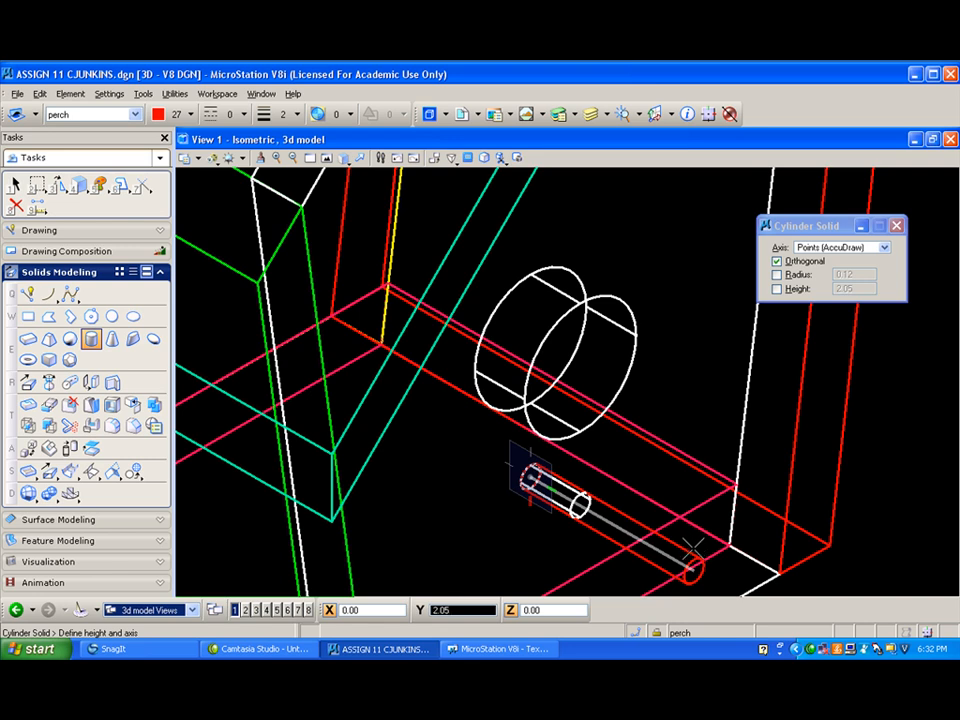
type("2")
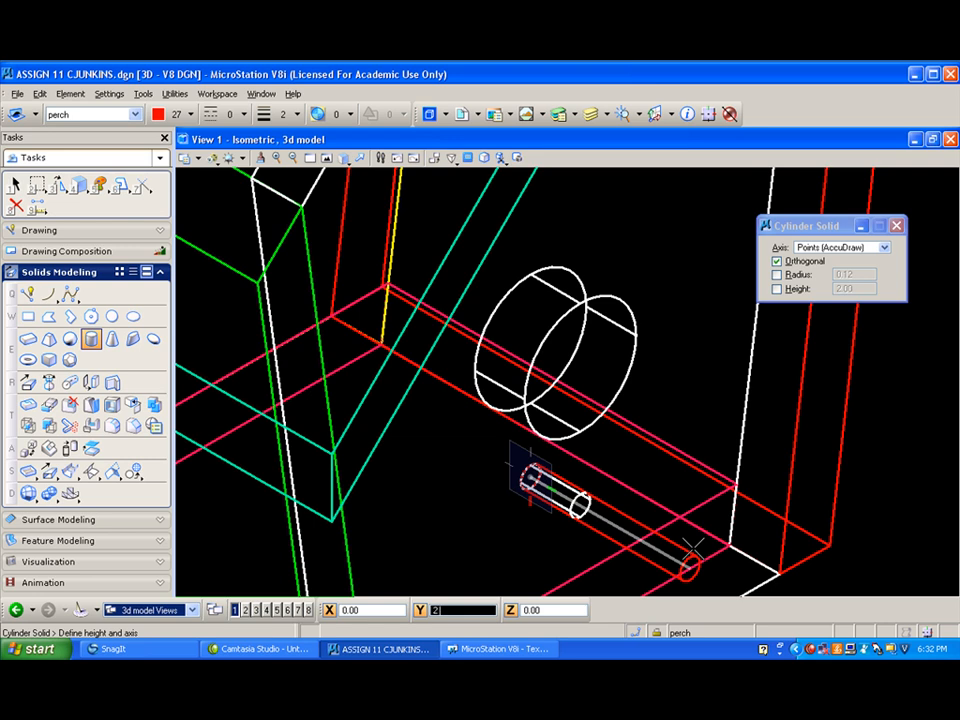
type(" 5/8")
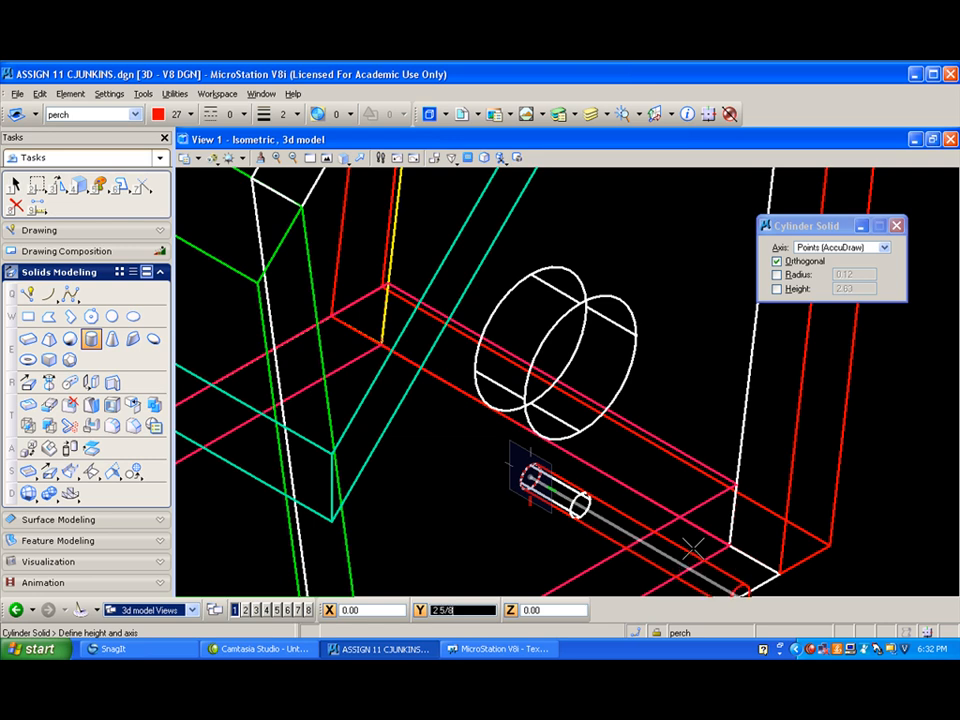
left_click(693, 548)
scroll(613, 491, "down", 3)
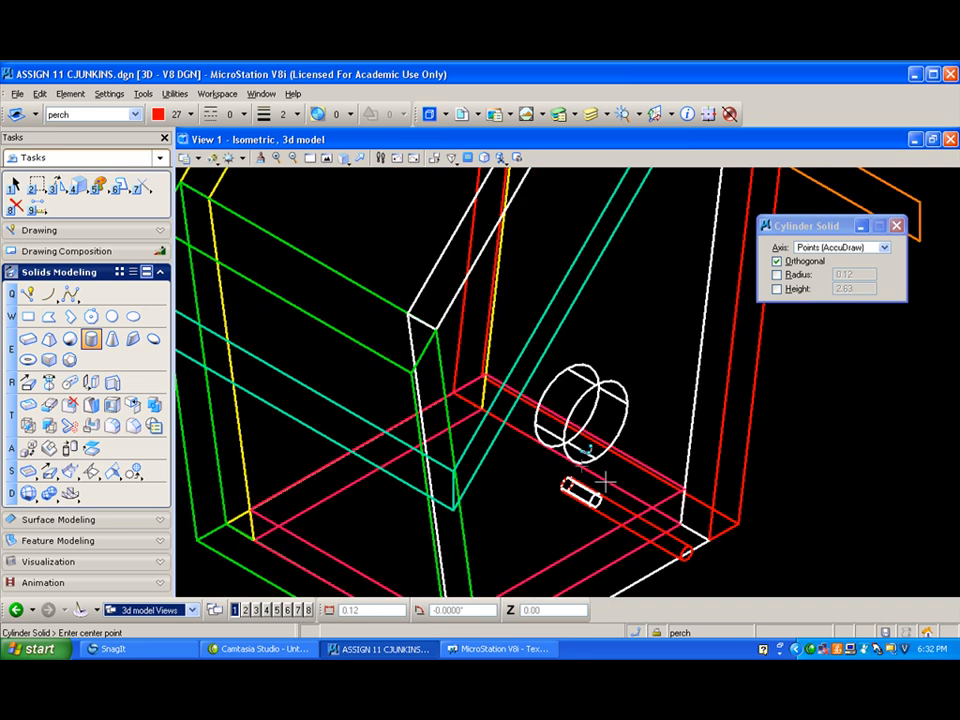
- Inspect the birdhouse and its perch from several angles in the Illustration With Shadows display style
left_click(213, 158)
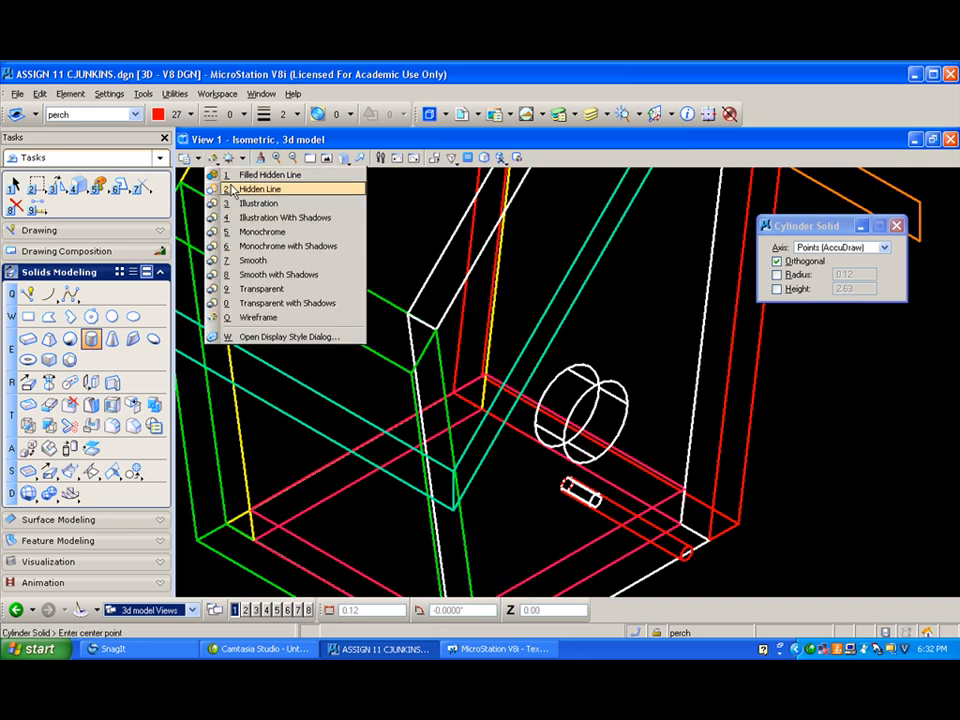
left_click(241, 218)
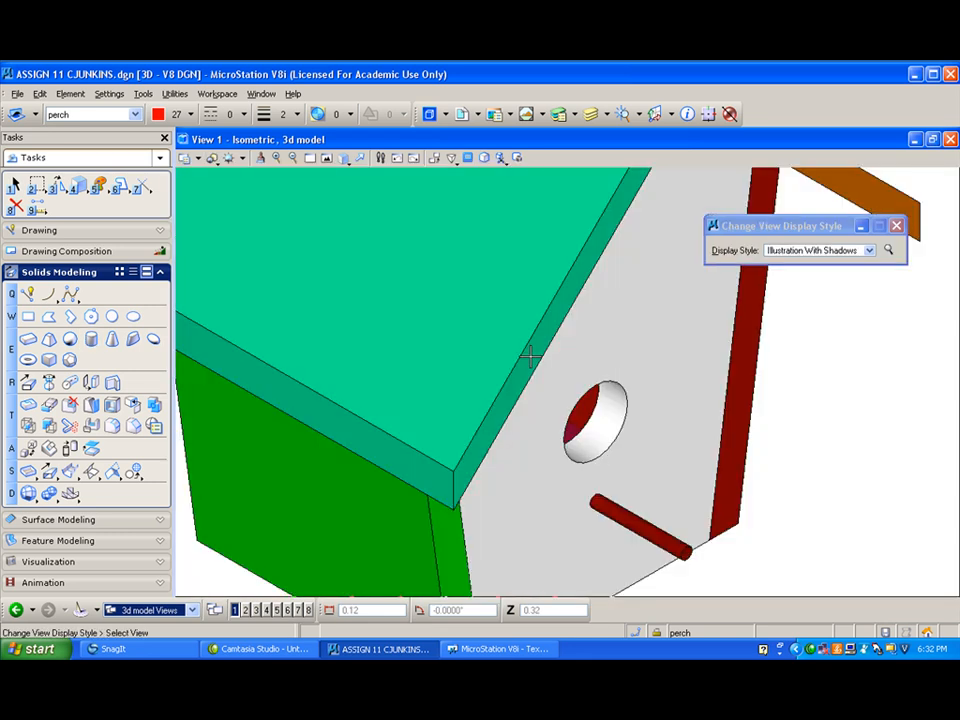
scroll(512, 378, "down", 5)
left_click(345, 158)
left_click(352, 174)
left_click_drag(623, 340, 457, 283)
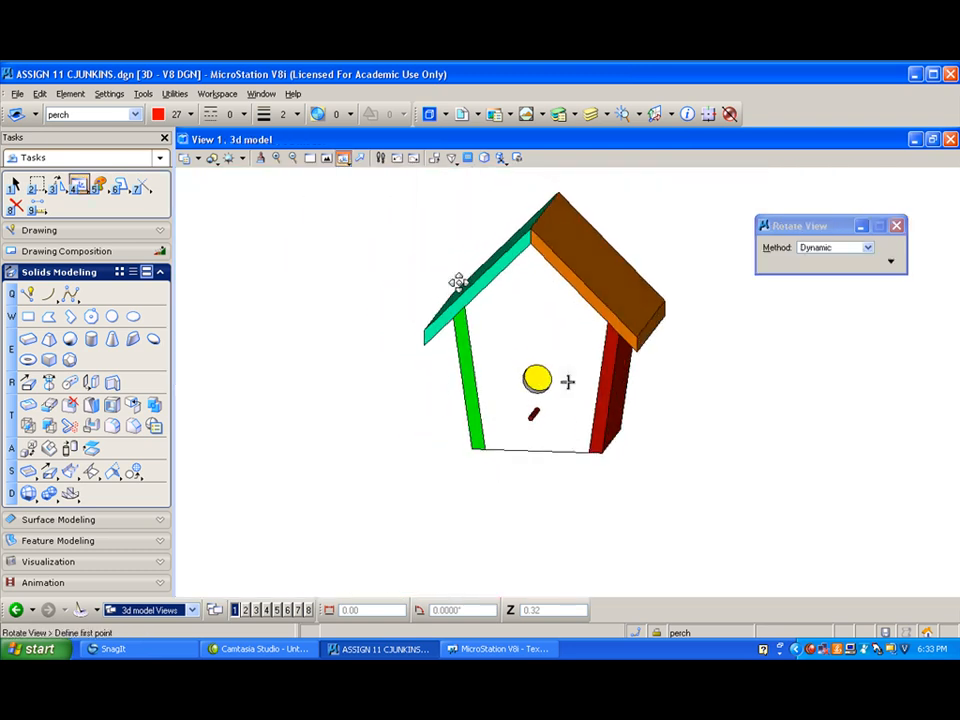
left_click_drag(656, 322, 791, 508)
left_click_drag(524, 397, 450, 373)
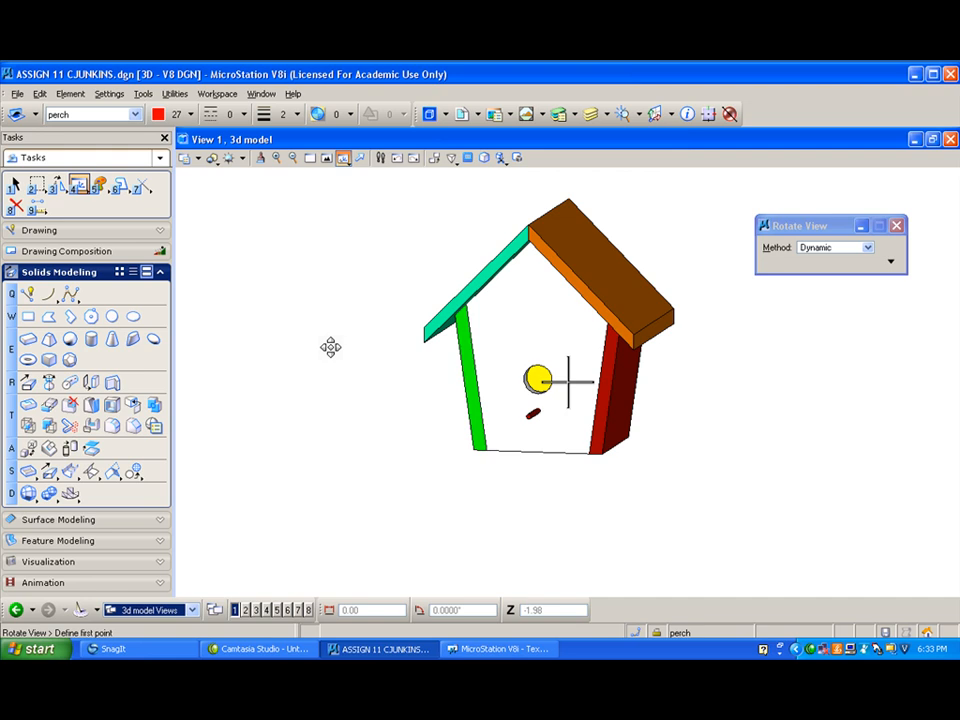
- Examine the birdhouse in the front view, comparing the Hidden Line and Illustration display styles
left_click(343, 159)
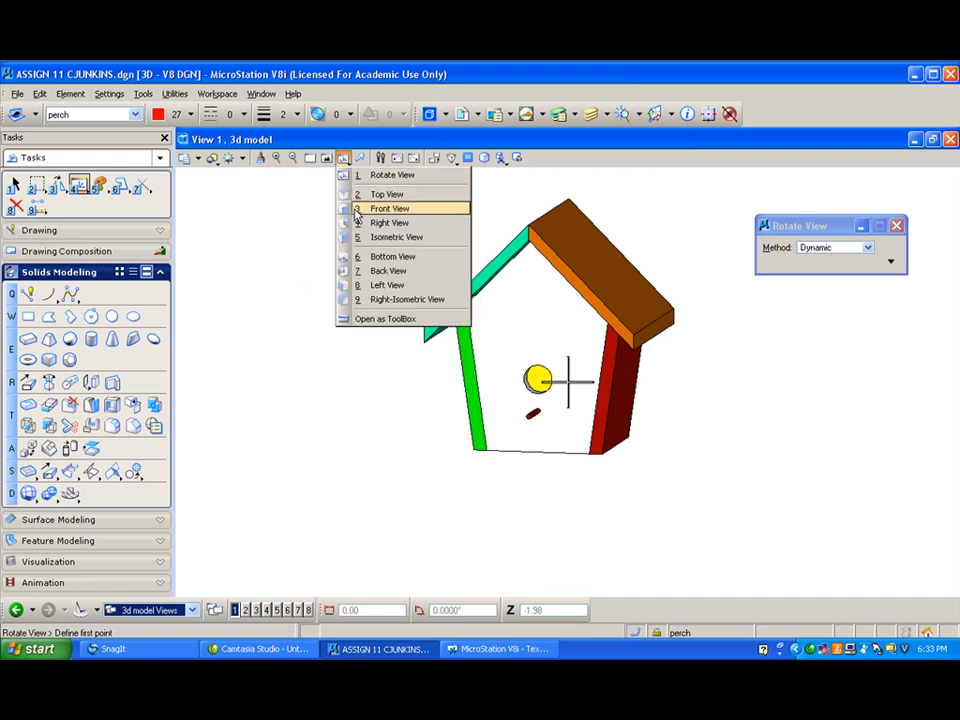
left_click(388, 208)
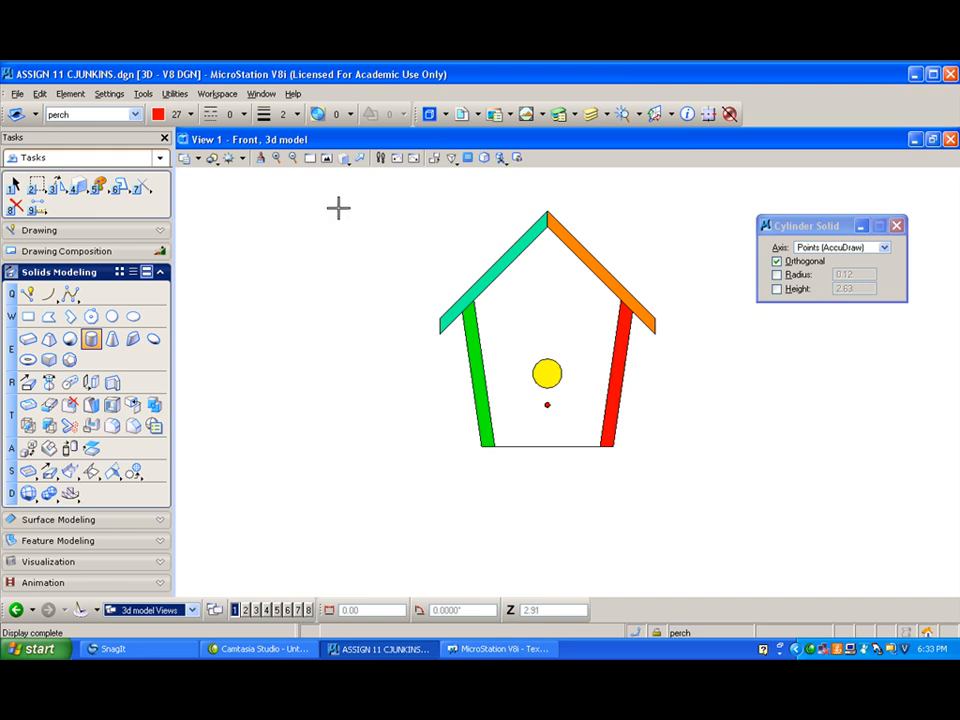
left_click(212, 159)
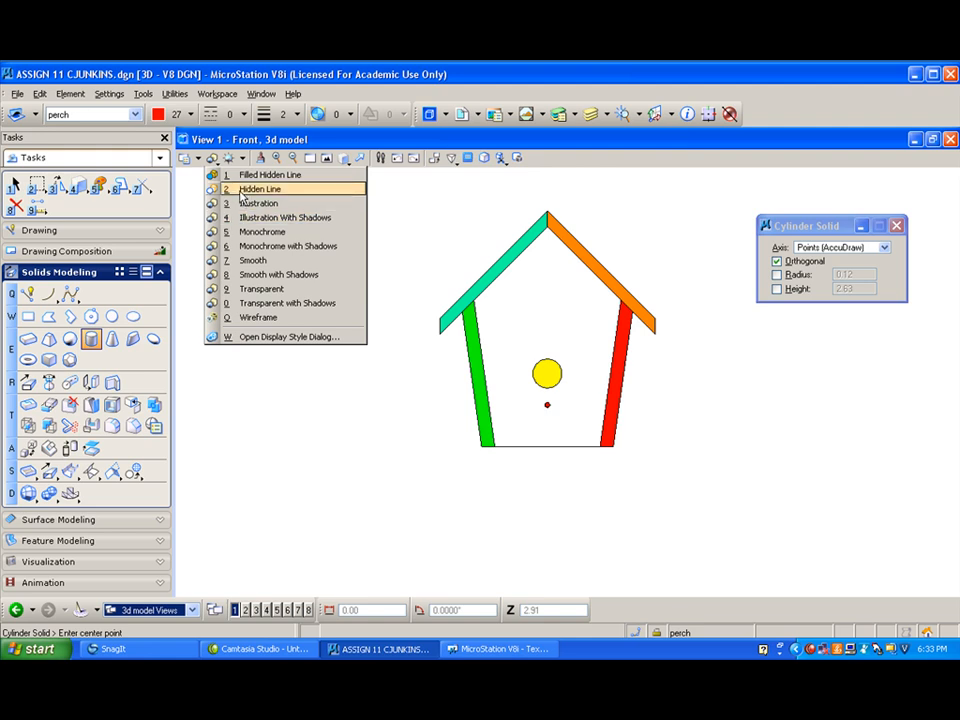
left_click(259, 189)
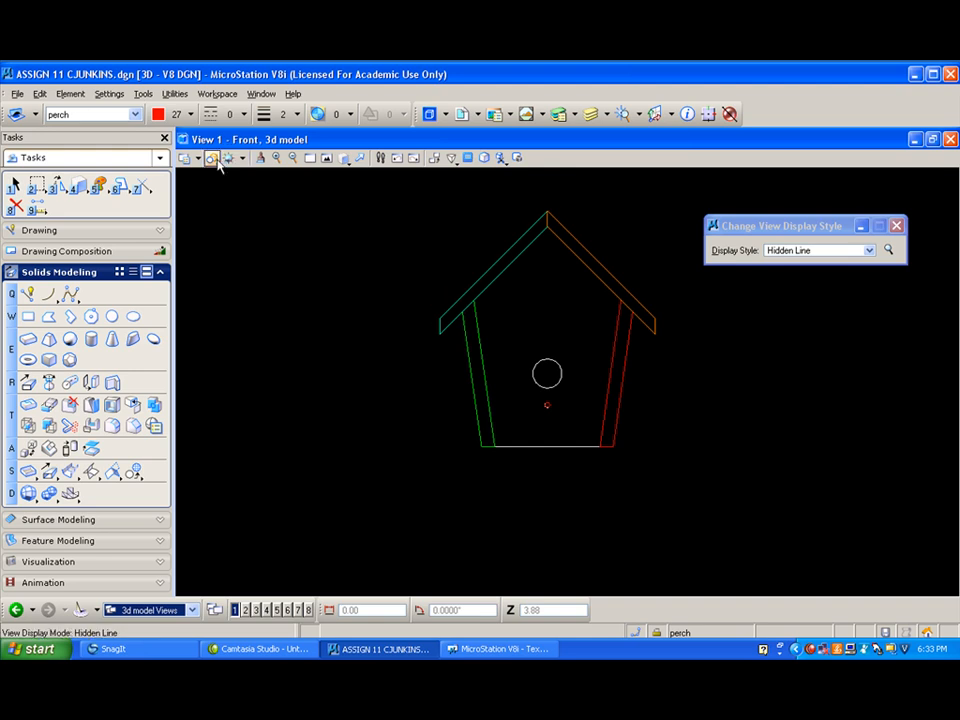
left_click(212, 159)
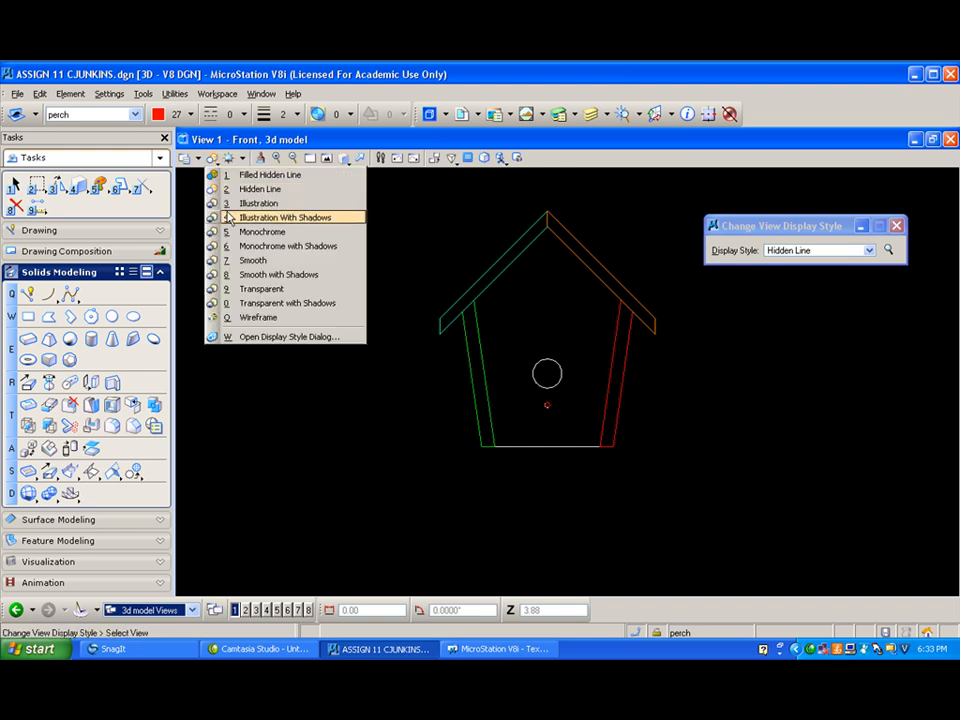
left_click(240, 204)
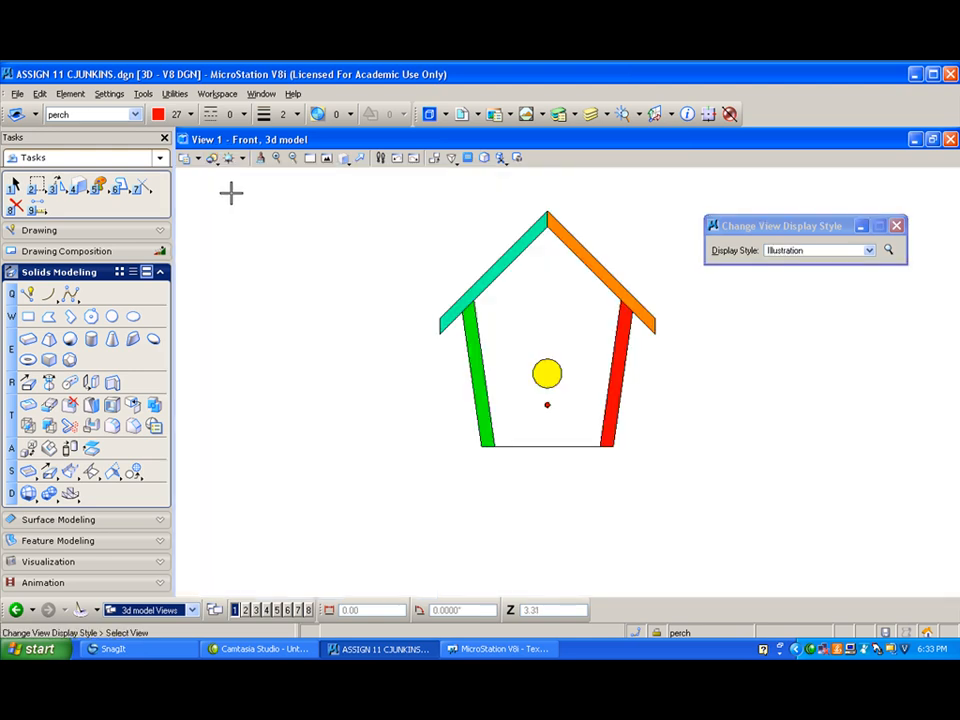
left_click(213, 159)
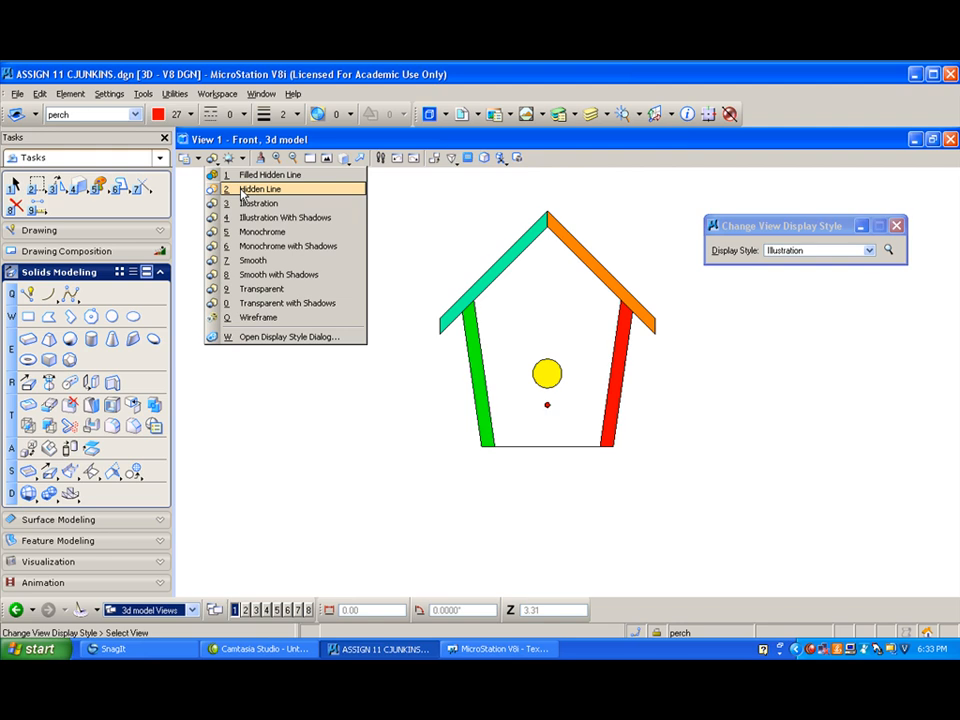
left_click(242, 190)
scroll(542, 296, "up", 2)
scroll(542, 297, "down", 2)
scroll(560, 313, "up", 2)
scroll(563, 314, "down", 2)
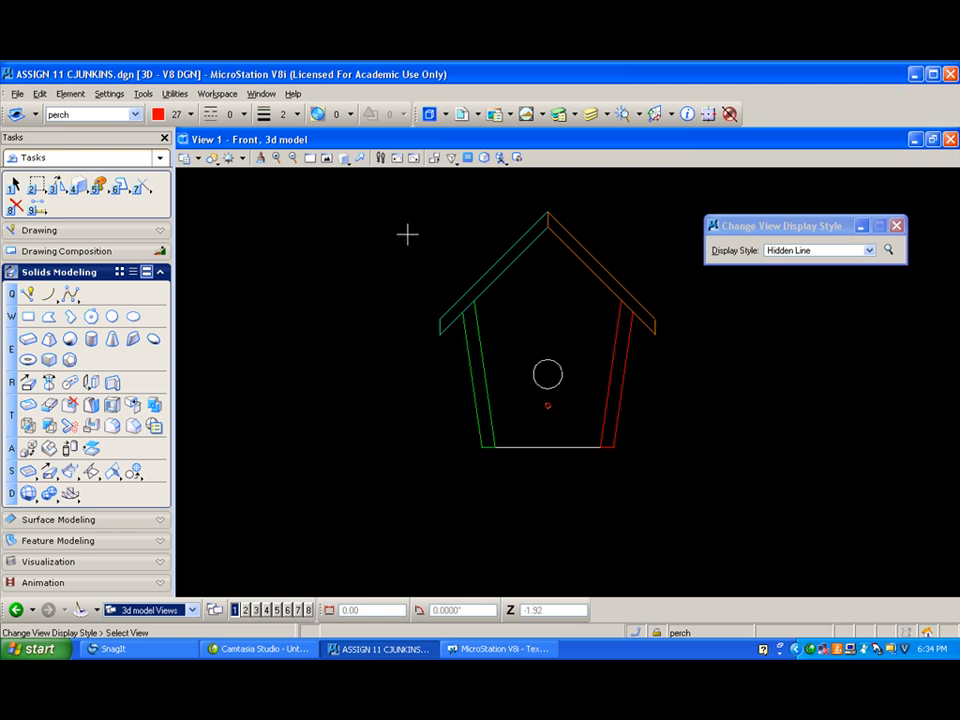
- Examine the birdhouse's right and back views in the Hidden Line display style
left_click(345, 158)
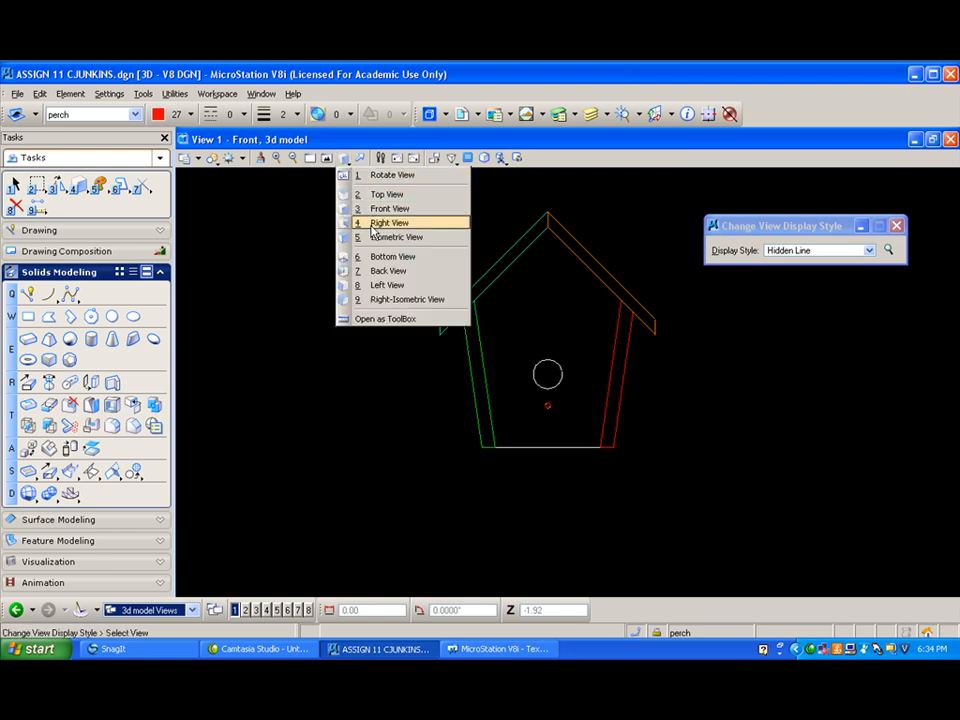
left_click(366, 222)
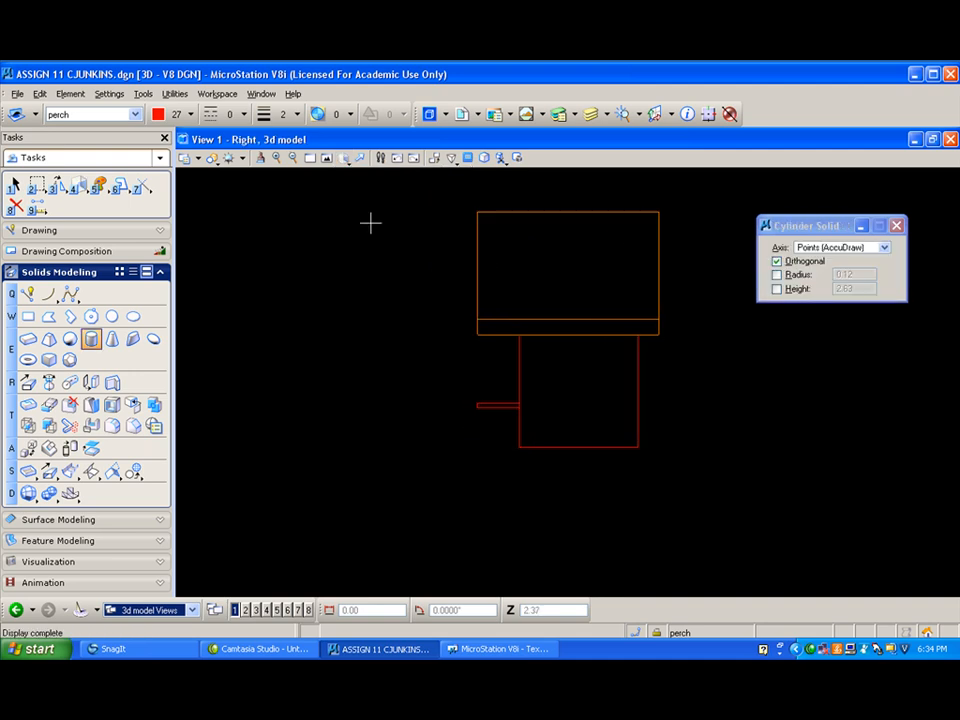
left_click(341, 158)
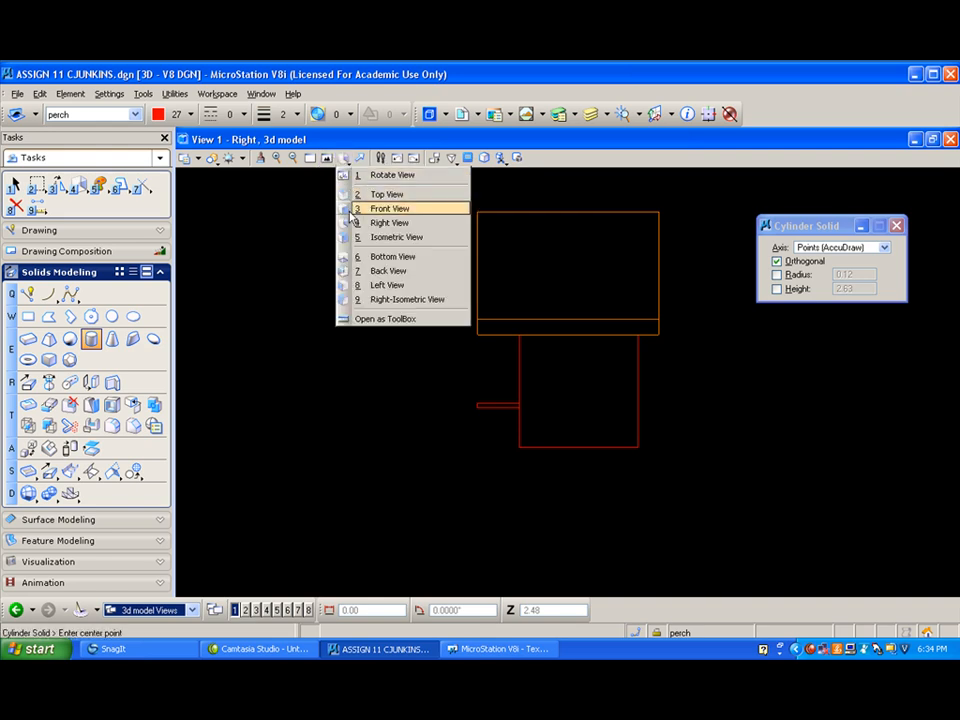
left_click(376, 272)
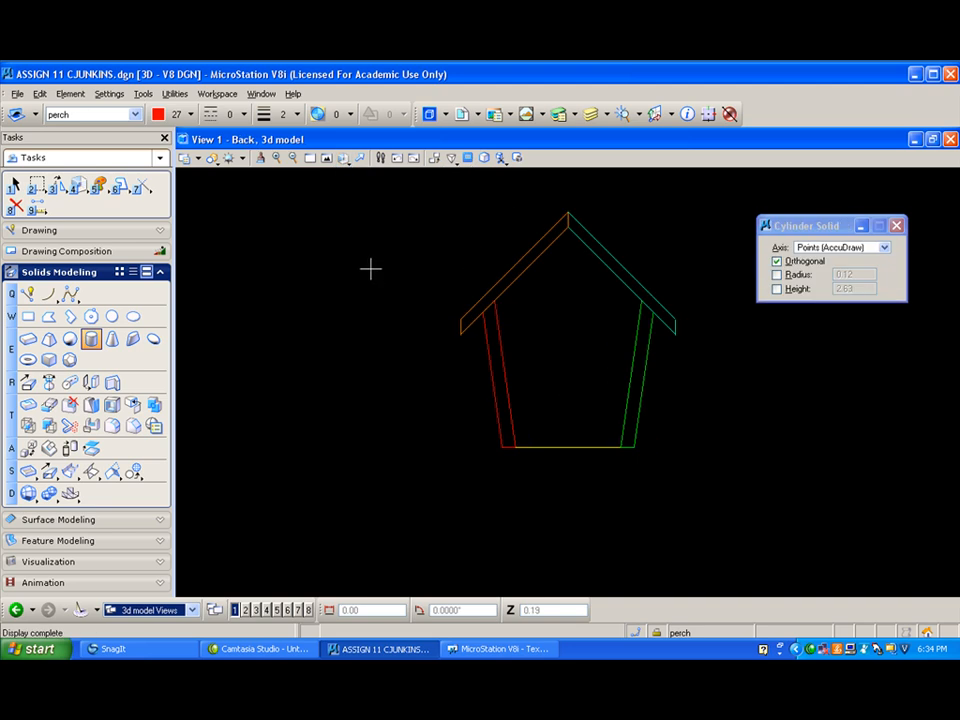
- Show the birdhouse in the top view with the Wireframe display style
left_click(342, 158)
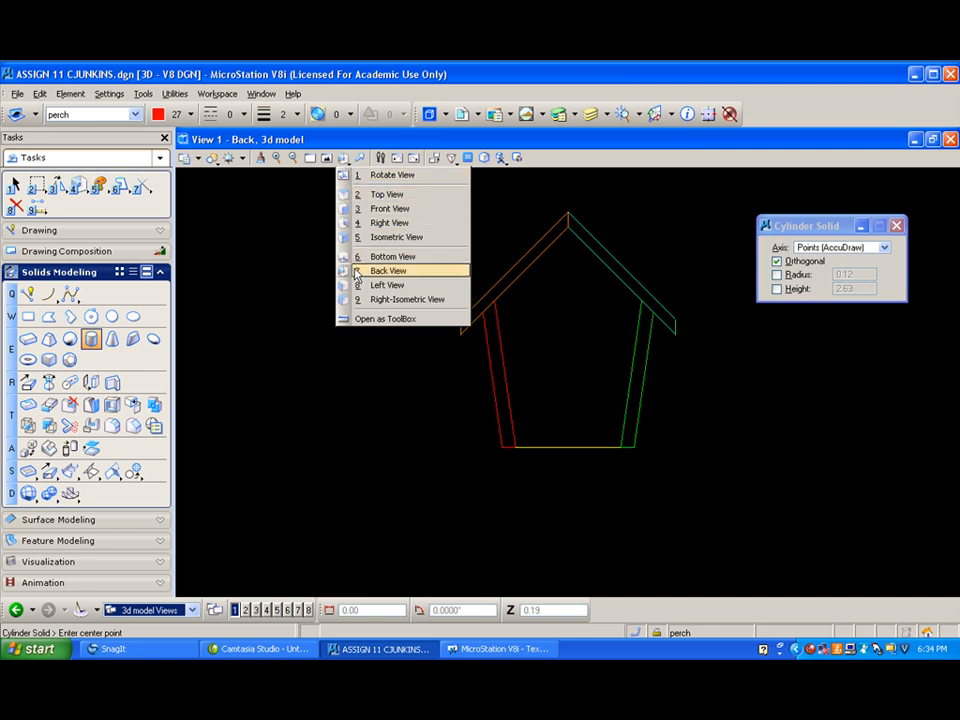
left_click(358, 194)
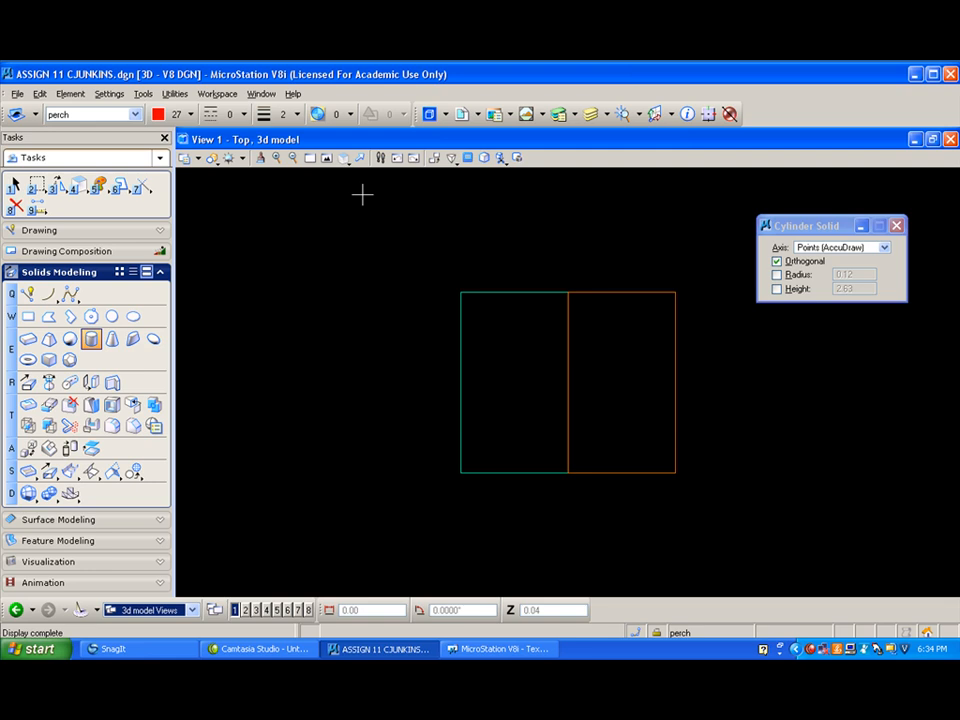
left_click(213, 158)
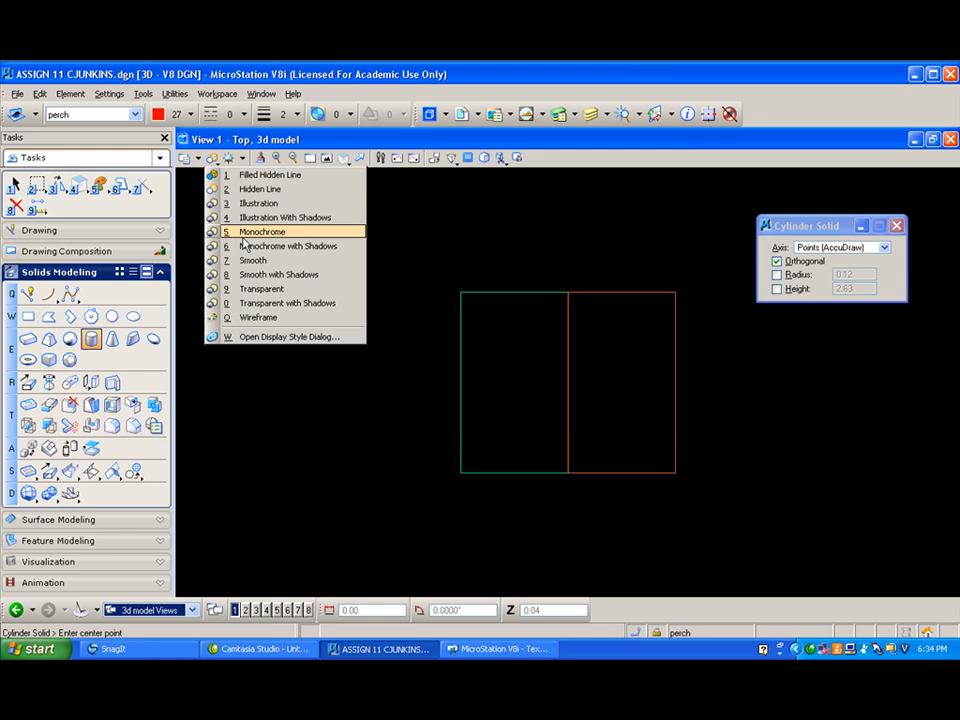
left_click(256, 318)
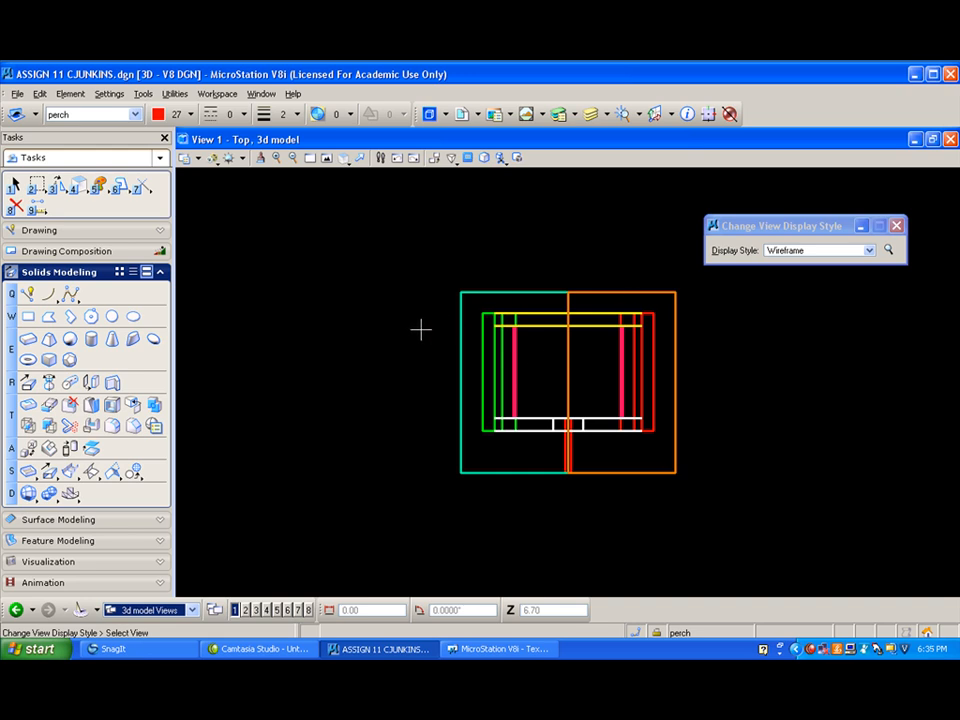
- Start a visible edges export of the top view with Active File as the output
left_click(18, 95)
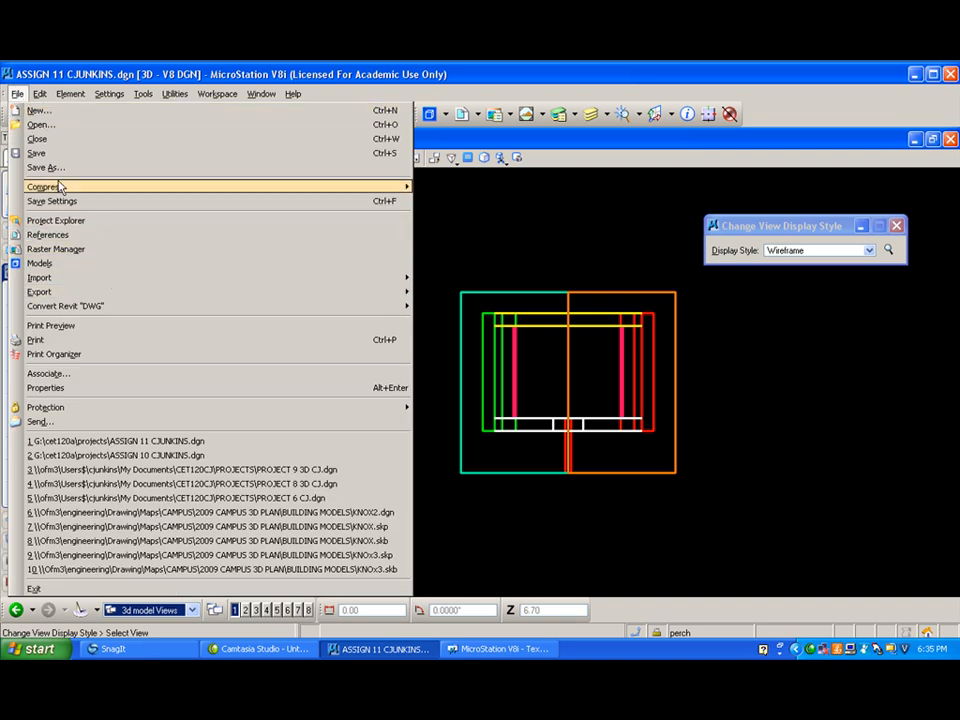
mouse_move(62, 293)
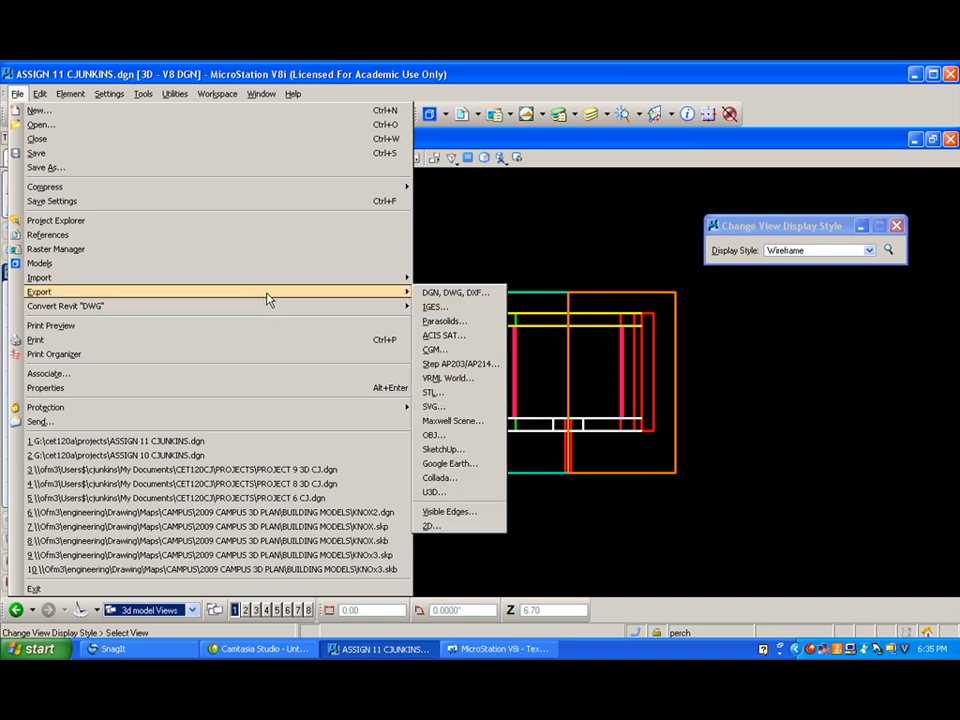
left_click(465, 511)
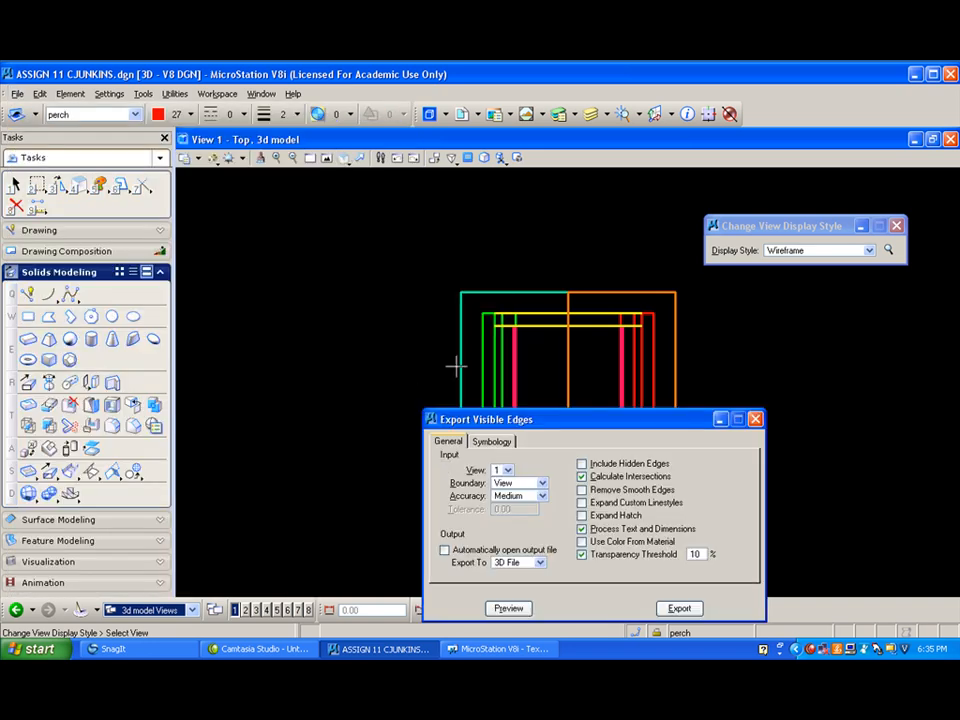
left_click_drag(491, 420, 268, 276)
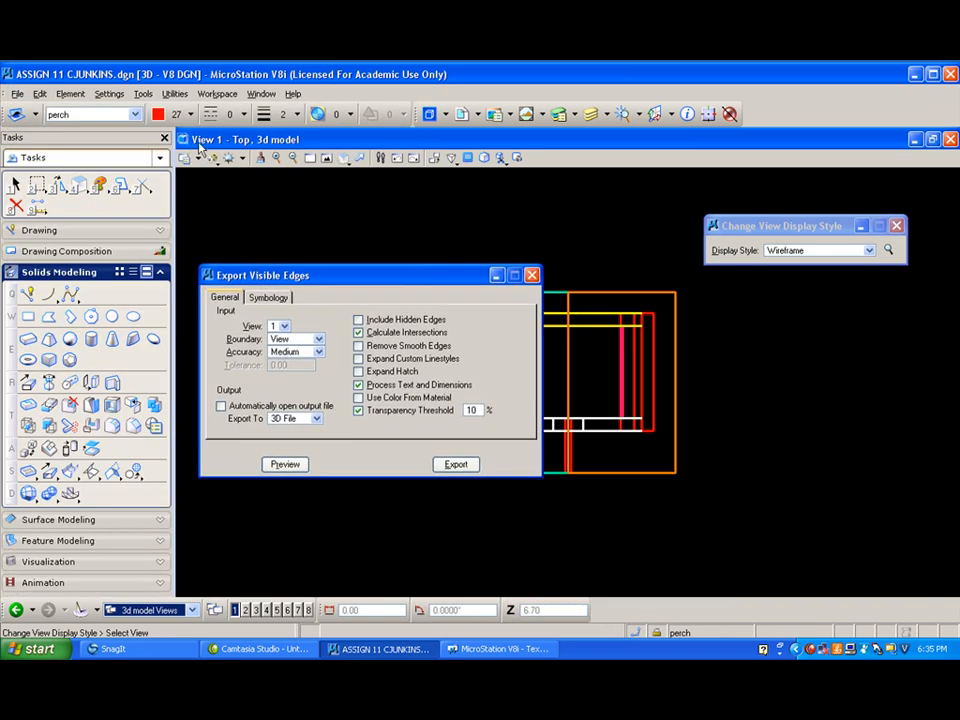
left_click(316, 418)
left_click(309, 434)
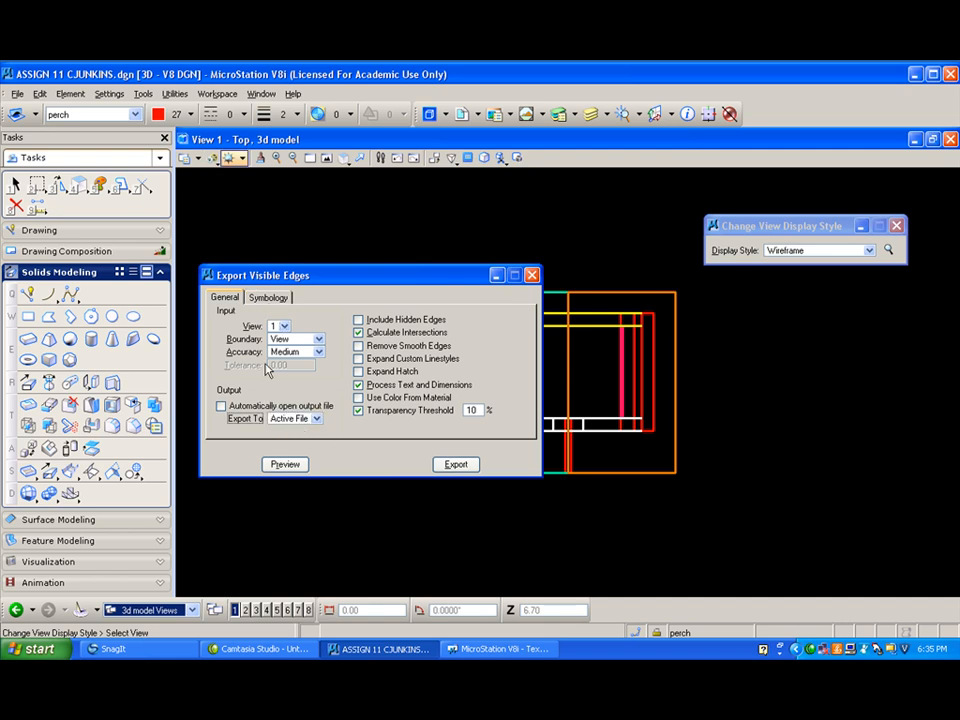
- Override the exported visible edges' level with 2d top and their color with 1
left_click(269, 297)
left_click(224, 346)
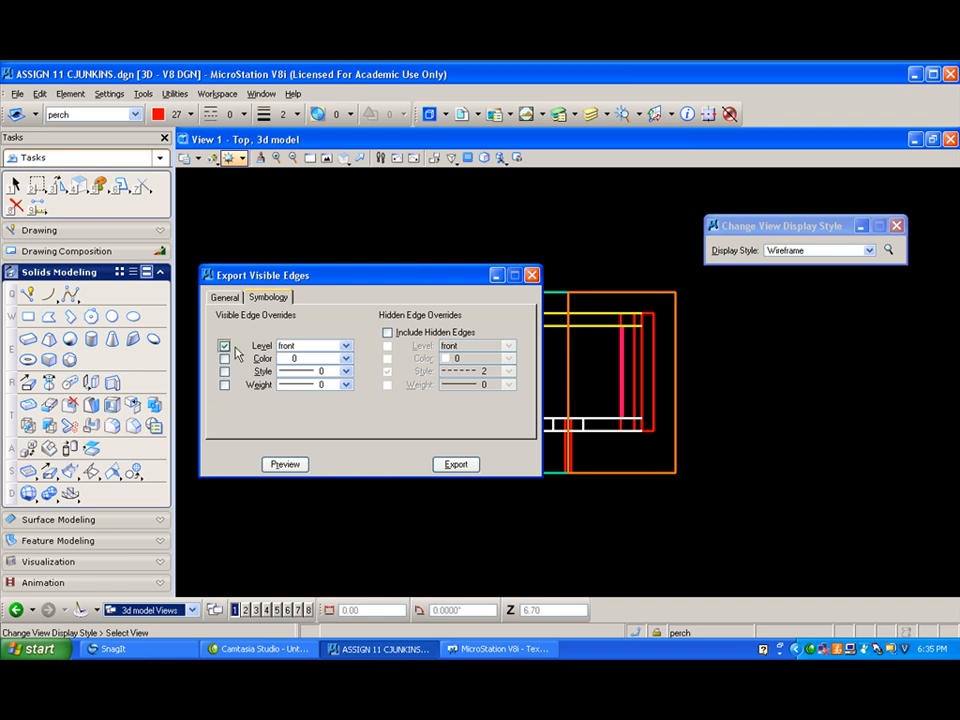
left_click(345, 346)
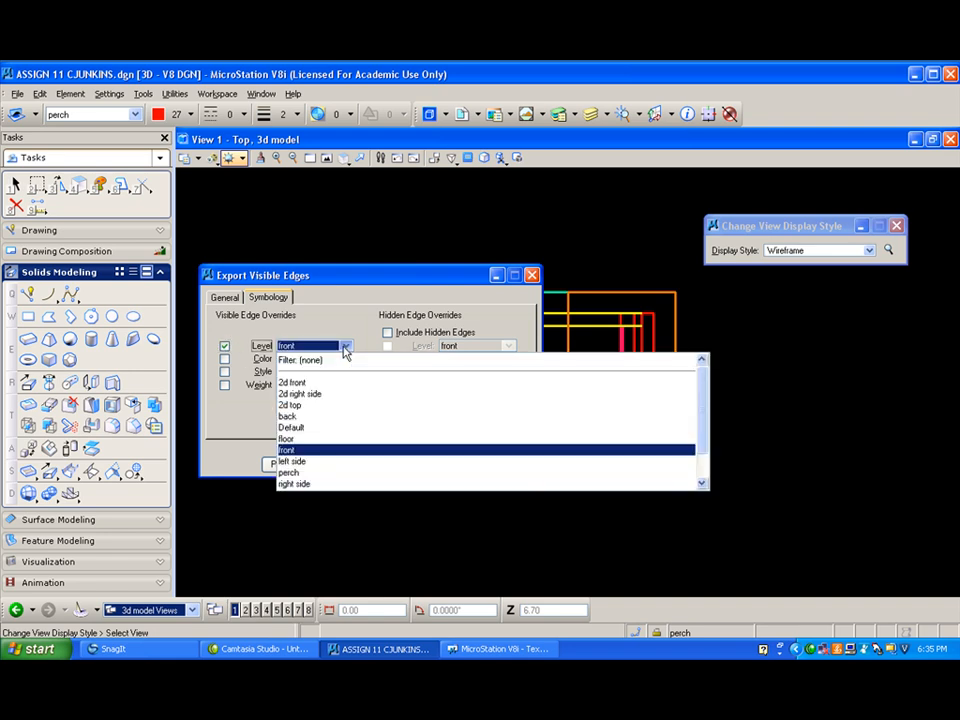
left_click(319, 405)
left_click(224, 358)
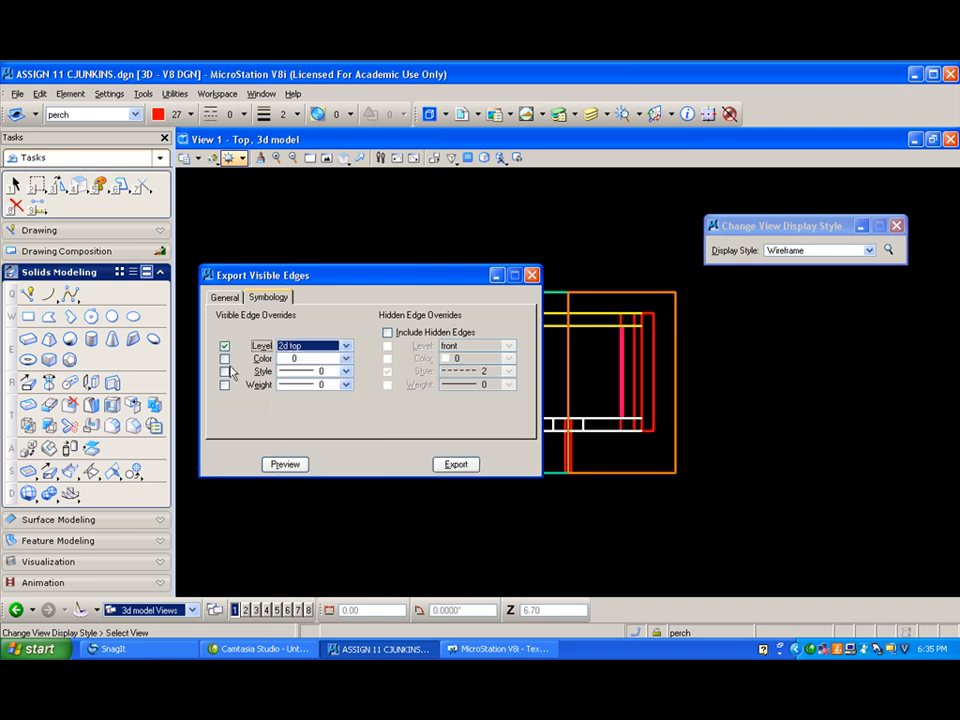
left_click(345, 358)
left_click(317, 404)
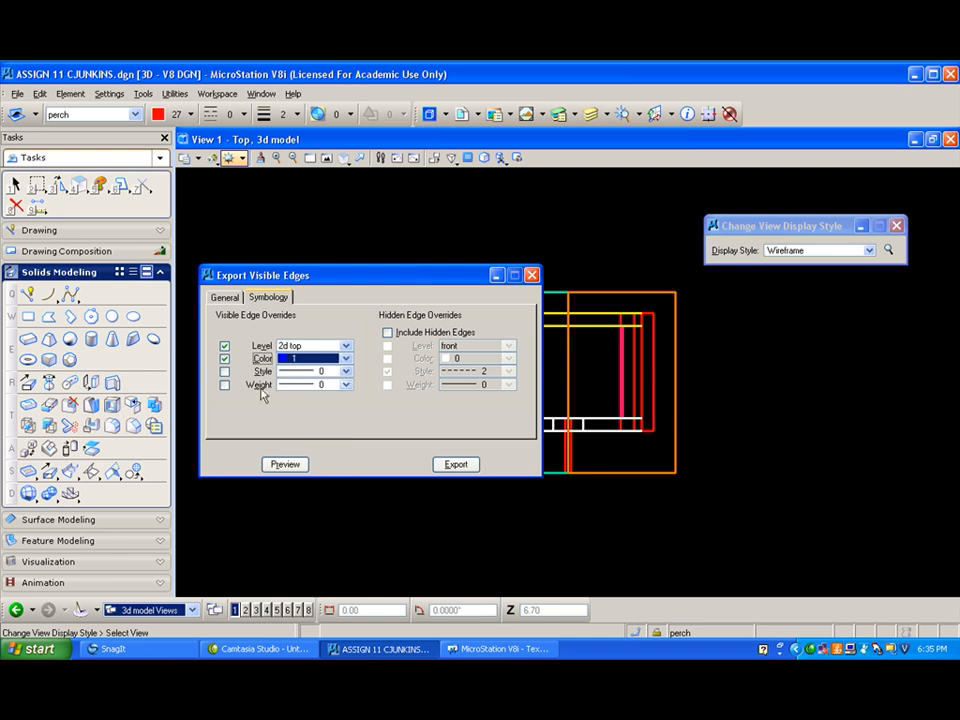
- Override the visible edges' style with 0 and include hidden edges on level 2d top with color 3 and style 2
left_click(224, 371)
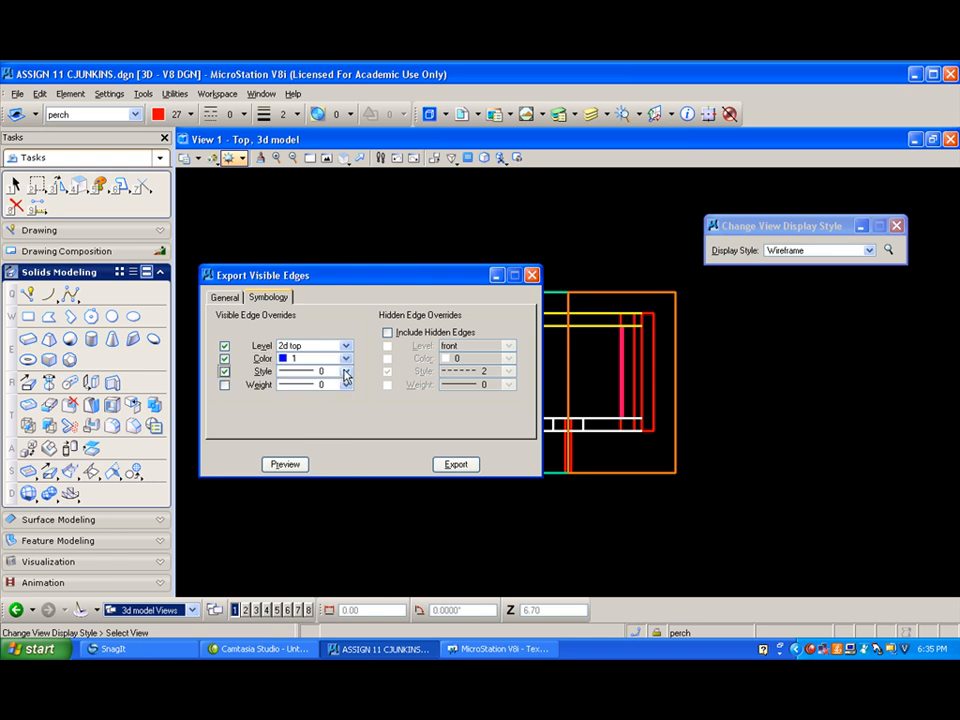
left_click(387, 332)
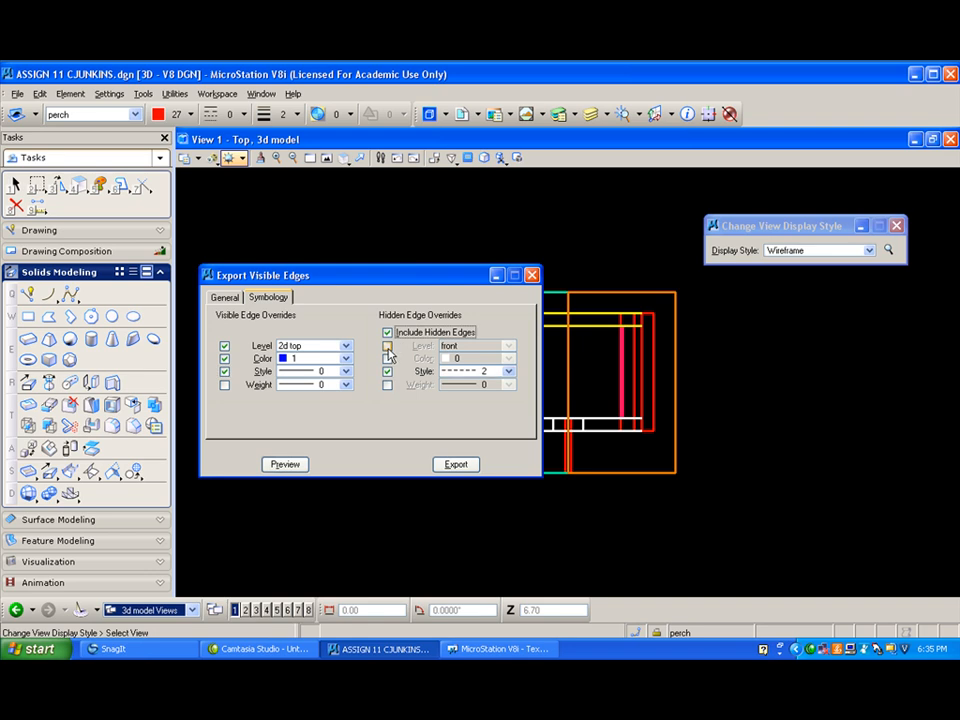
left_click(387, 346)
left_click(508, 346)
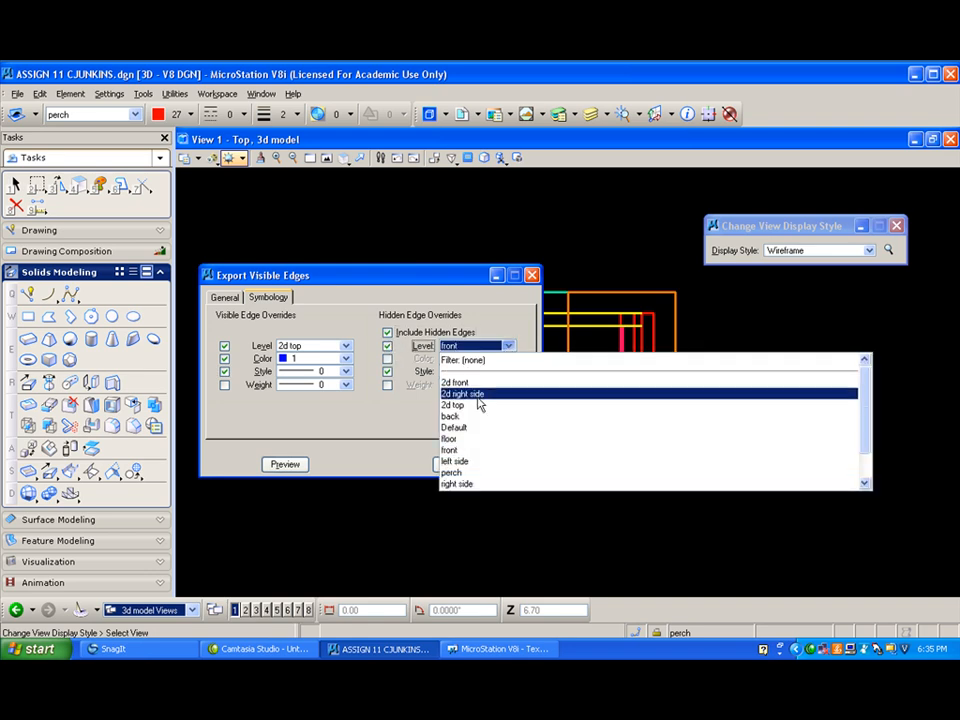
left_click(468, 405)
left_click(387, 358)
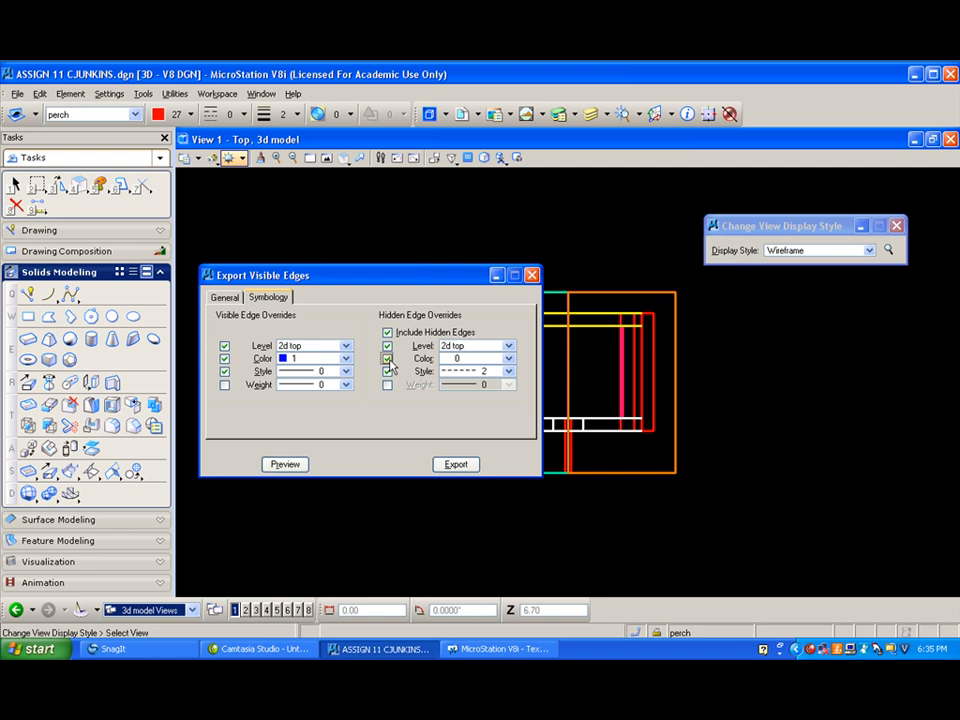
left_click(508, 358)
left_click(450, 426)
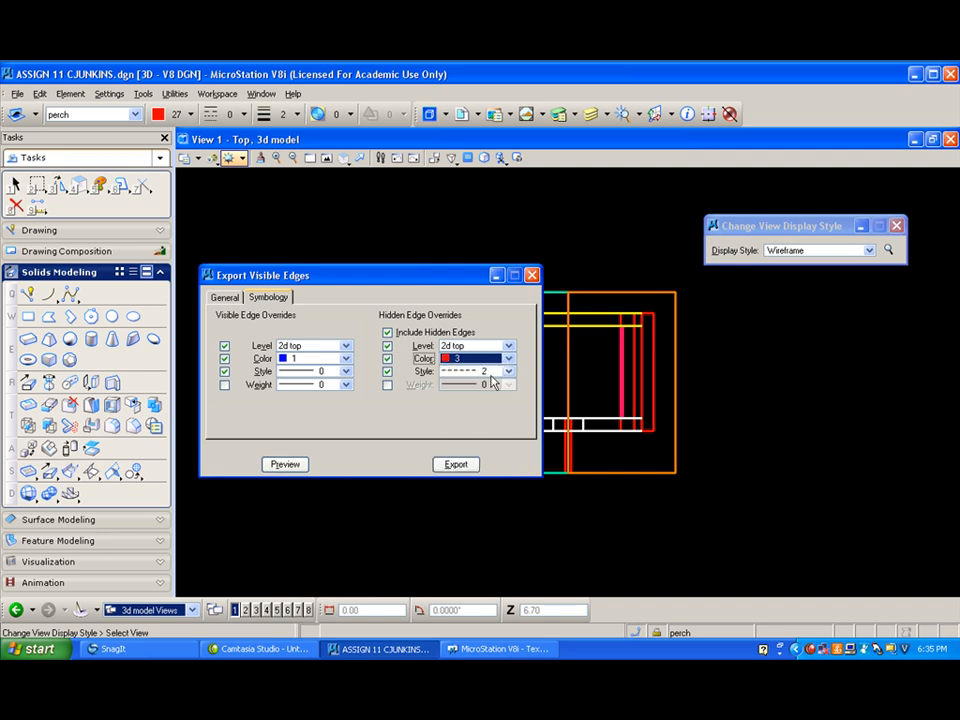
- Preview the top view's visible and hidden edges, export them, and close the export settings
left_click(290, 465)
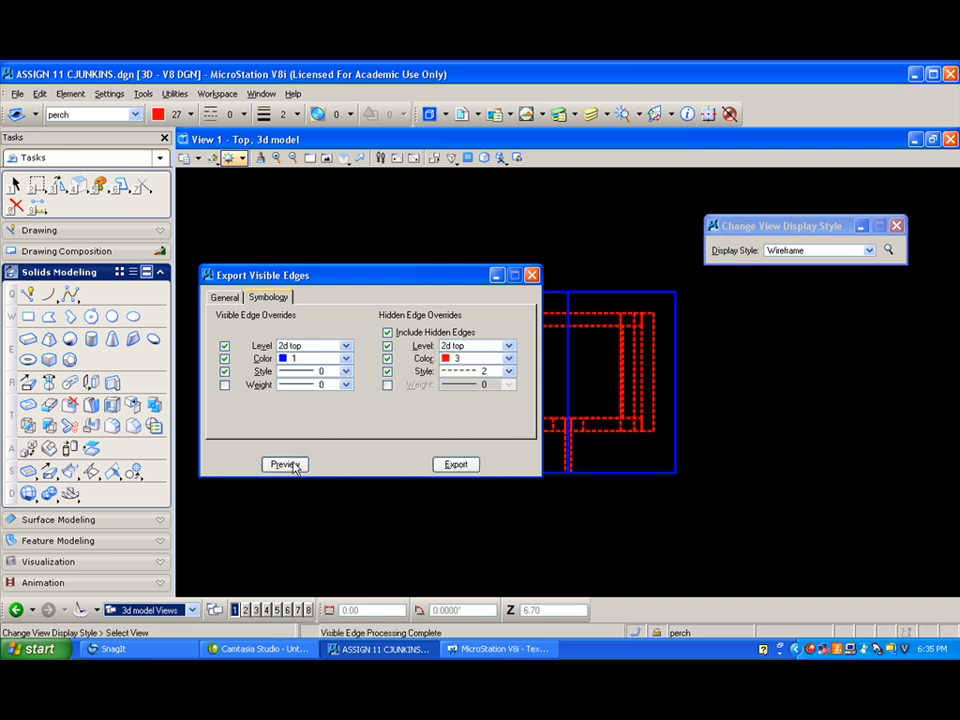
mouse_move(368, 273)
left_mouse_down()
mouse_move(232, 428)
mouse_move(295, 415)
mouse_move(267, 439)
mouse_move(309, 381)
mouse_move(361, 367)
mouse_move(365, 287)
left_mouse_up()
left_click(451, 474)
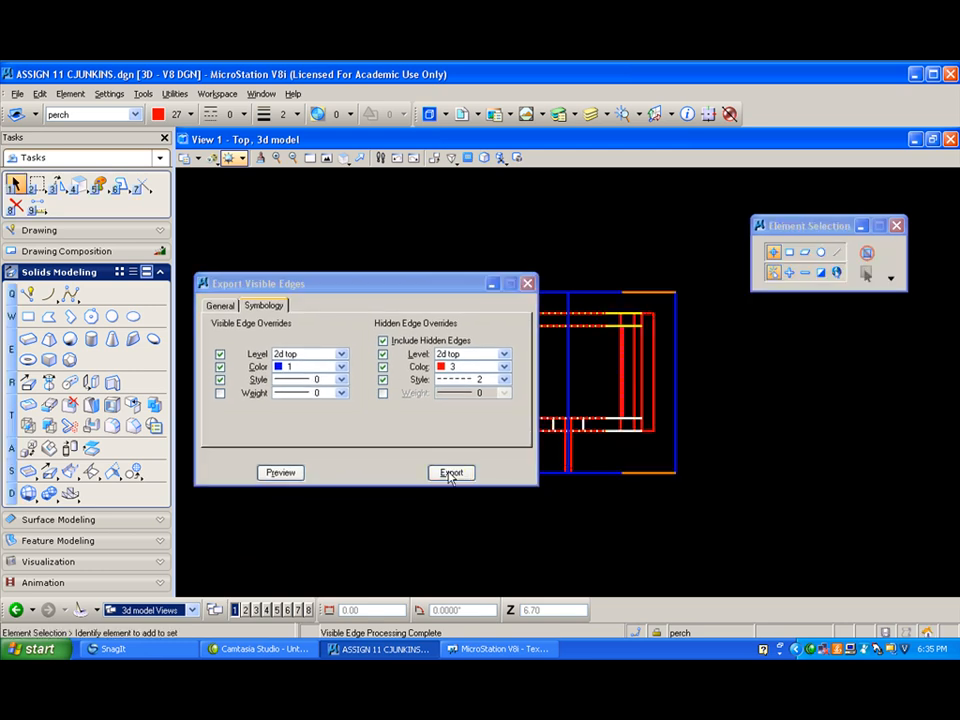
left_click(530, 283)
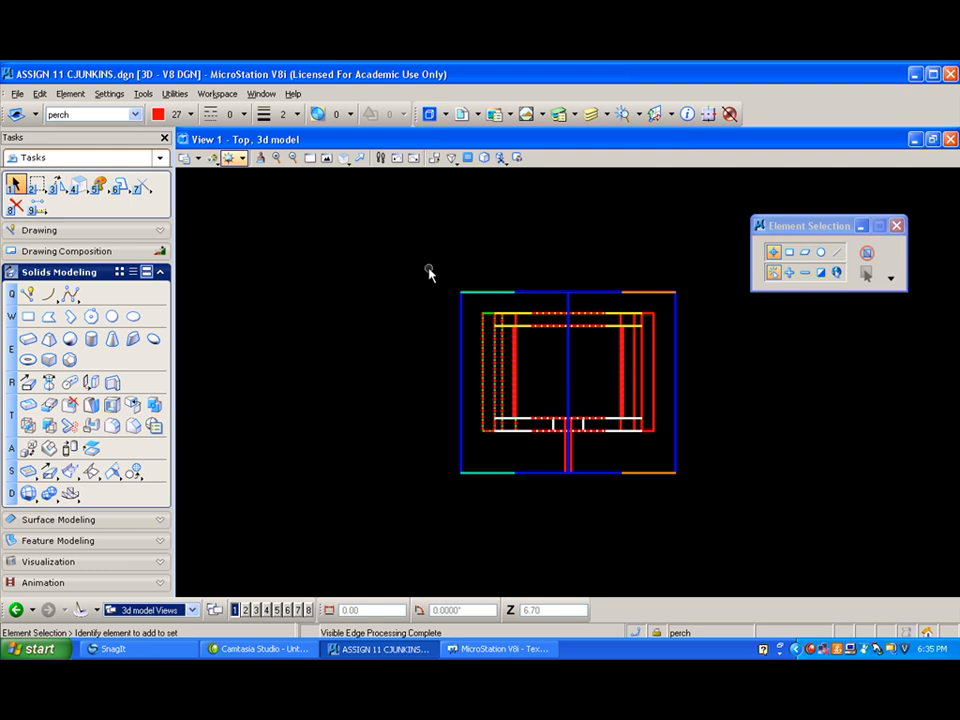
- Open the SHEET 1 views and show the whole sheet
left_click(193, 611)
left_click(150, 591)
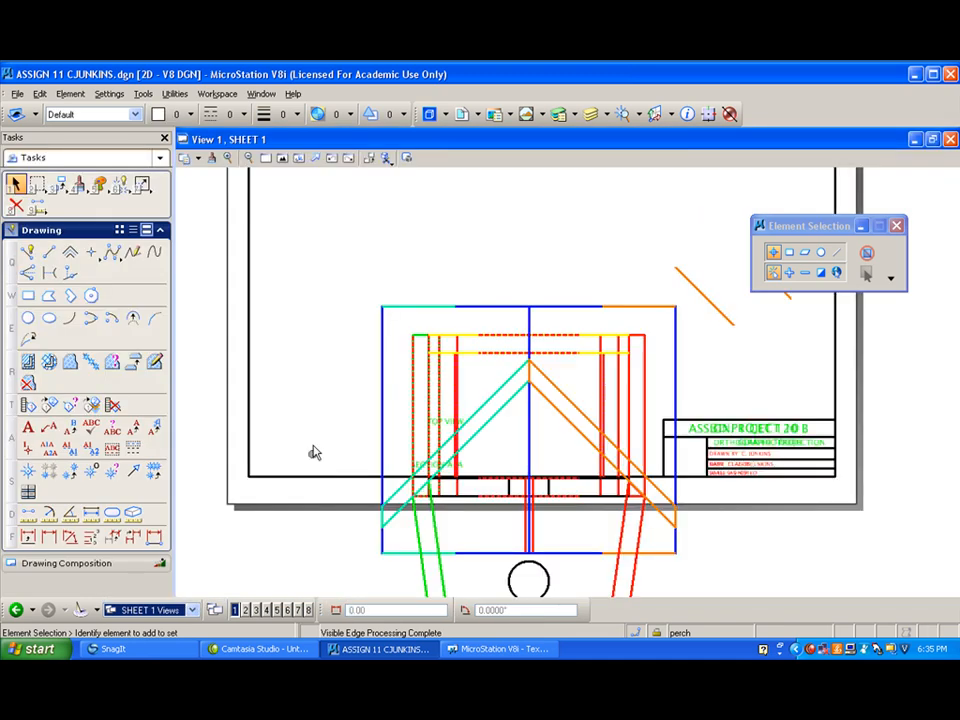
scroll(320, 396, "down", 2)
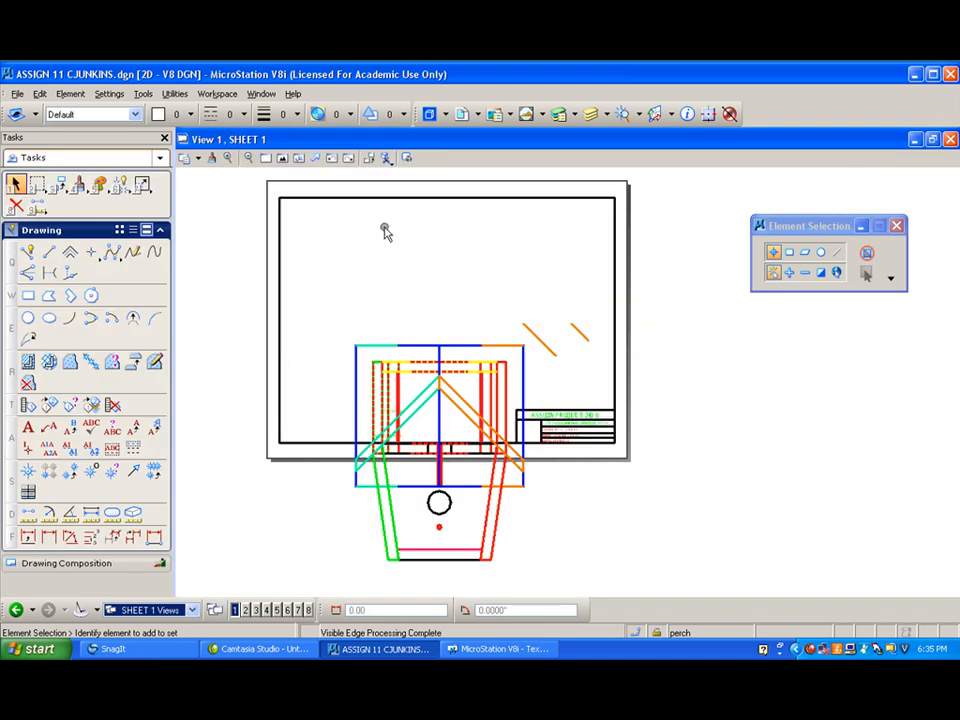
- Detach the four 3d model references from SHEET 1, keeping the TITLE BLOCK reference
left_click(461, 114)
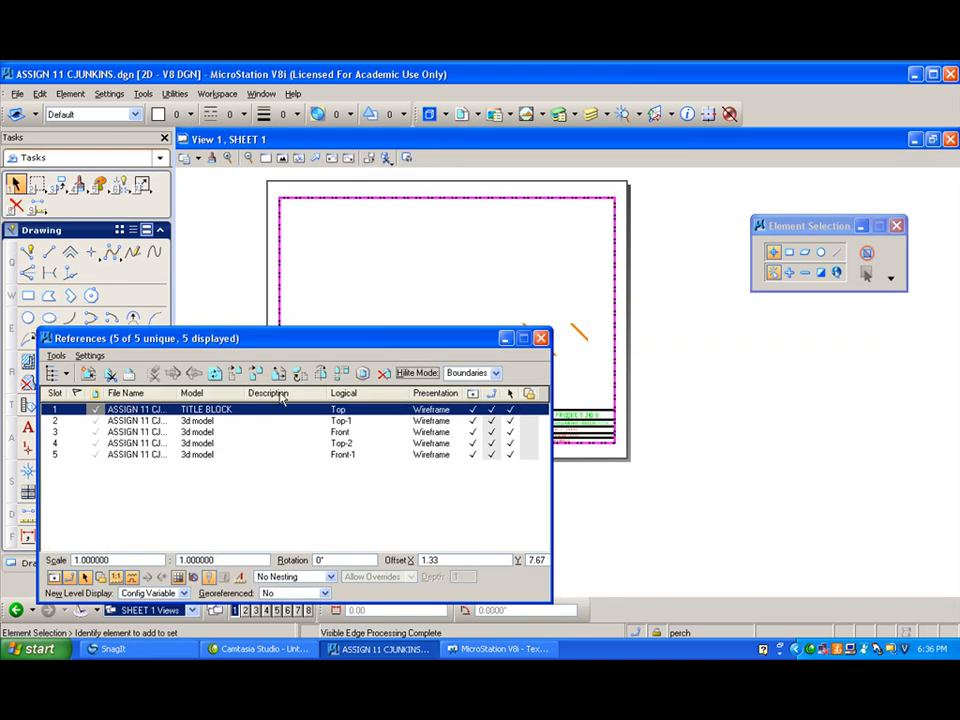
left_click(195, 421)
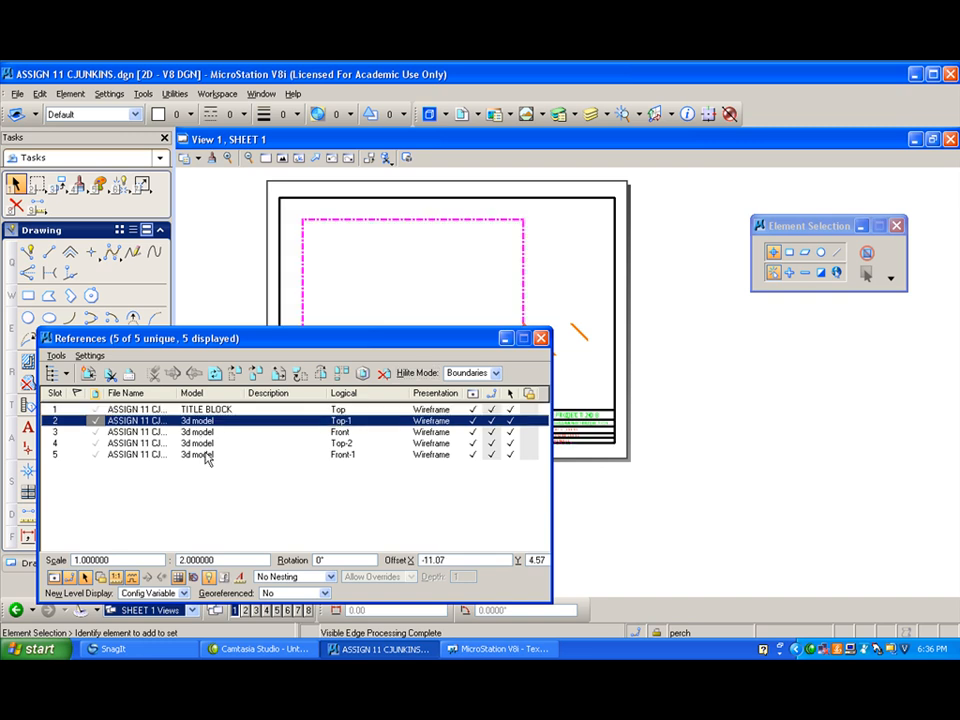
left_click(205, 456, "shift")
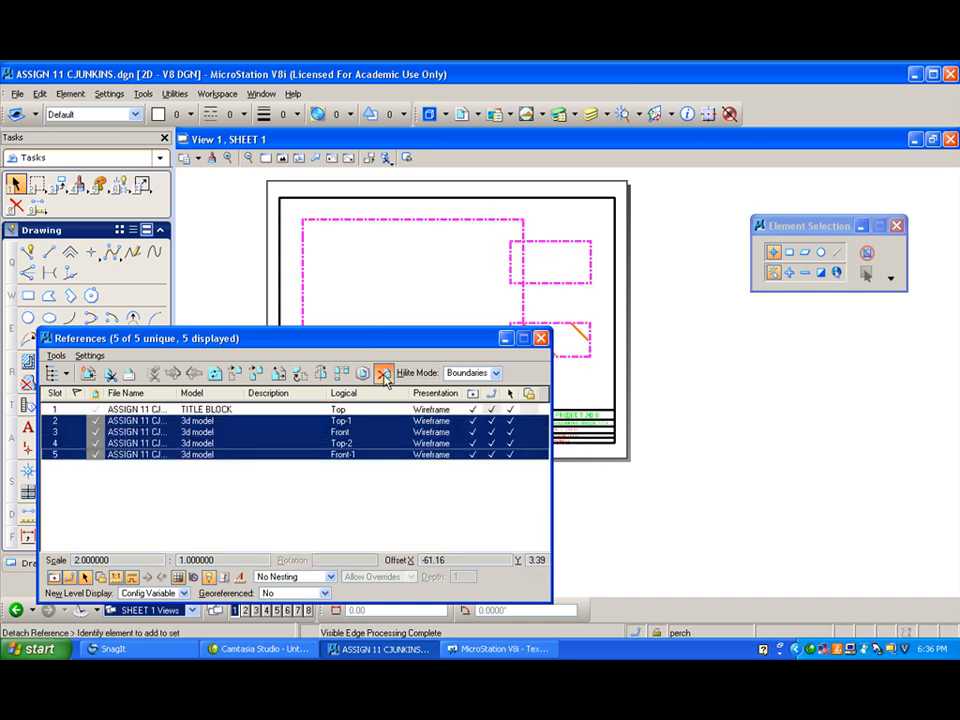
left_click(384, 373)
left_click(422, 319)
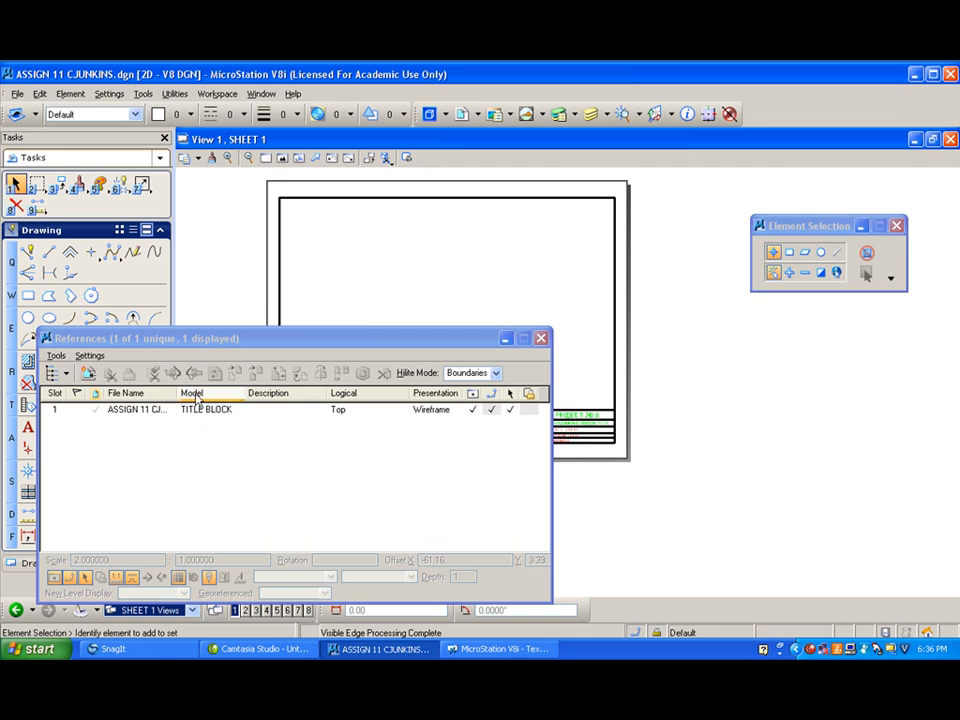
- Start attaching a new reference to SHEET 1
left_click_drag(200, 342, 603, 291)
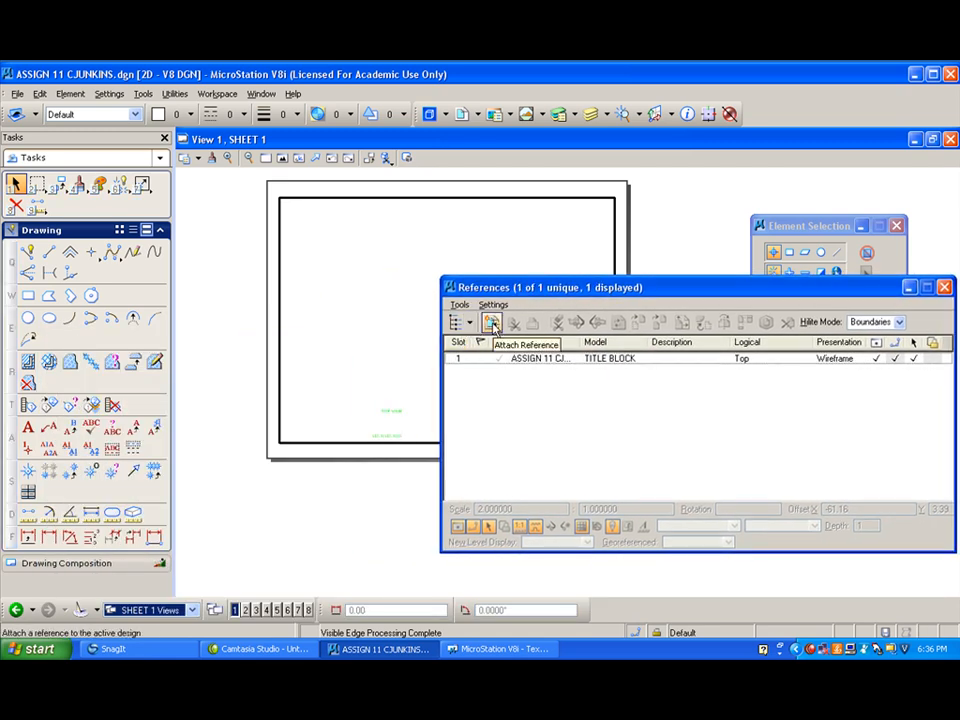
left_click(491, 323)
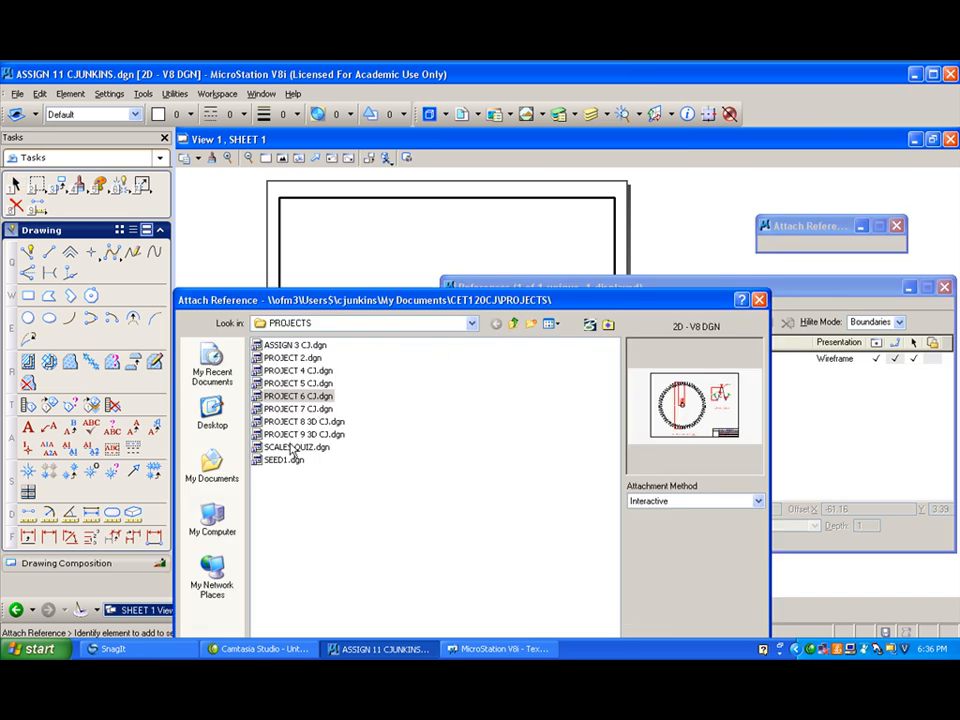
left_click(471, 323)
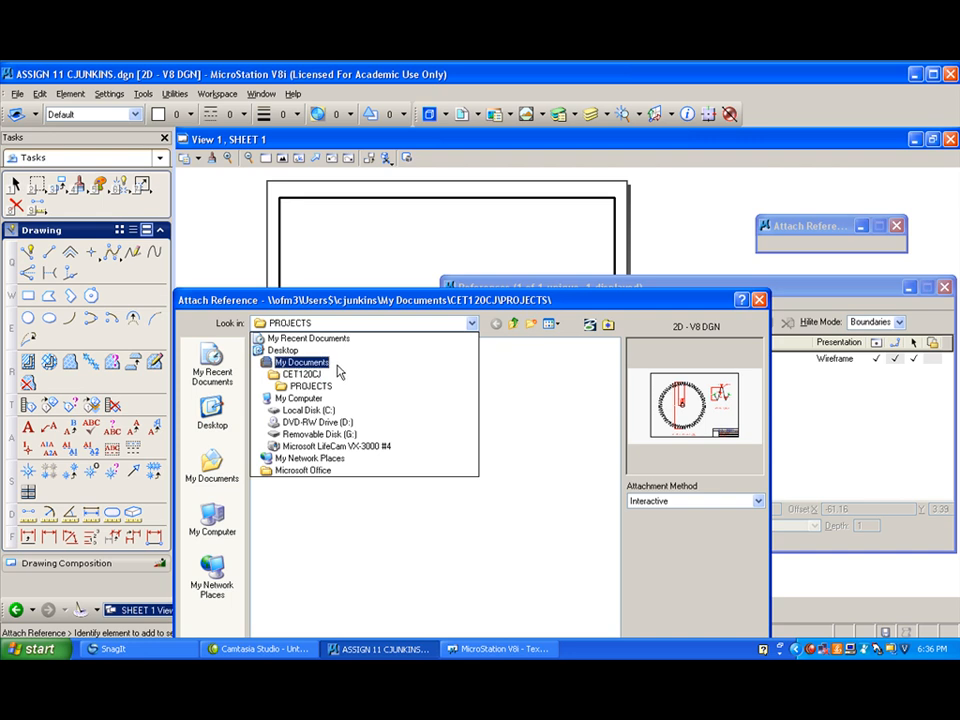
left_click(338, 365)
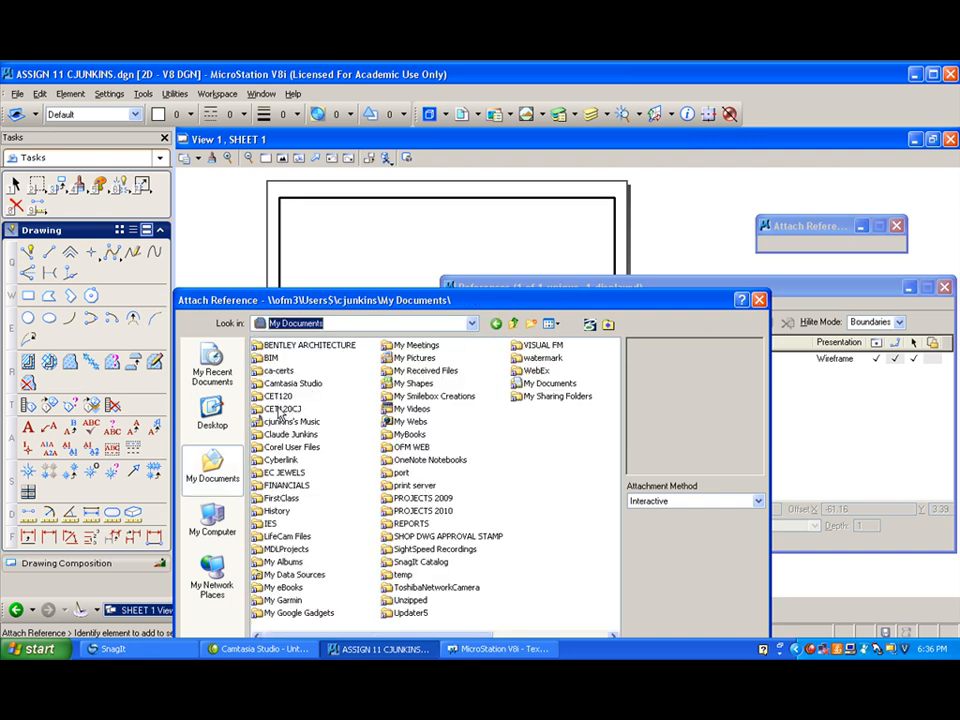
double_click(280, 409)
left_click(273, 360)
double_click(273, 358)
left_click(285, 395)
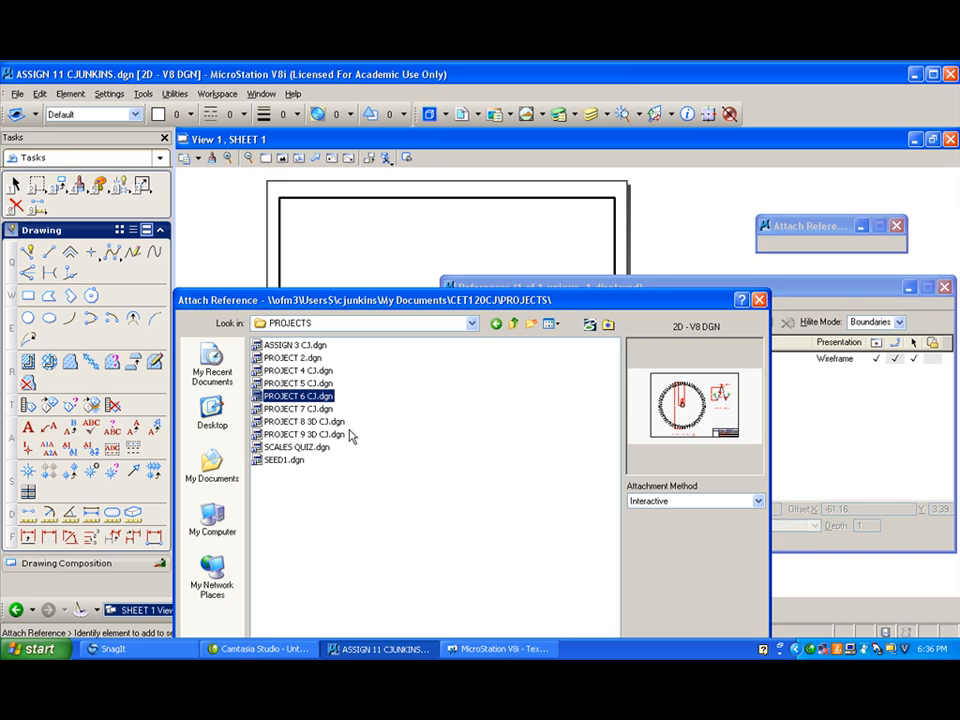
- Choose the ASSIGN 11 drawing file from G:\cet120a\projects as the reference to attach
left_click(472, 323)
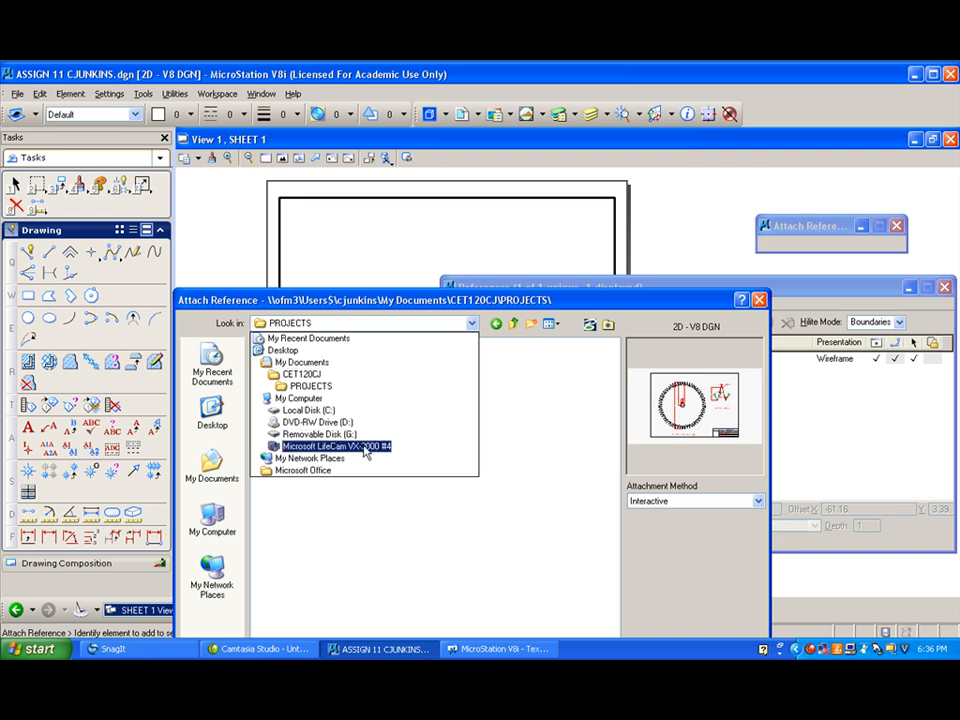
left_click(318, 434)
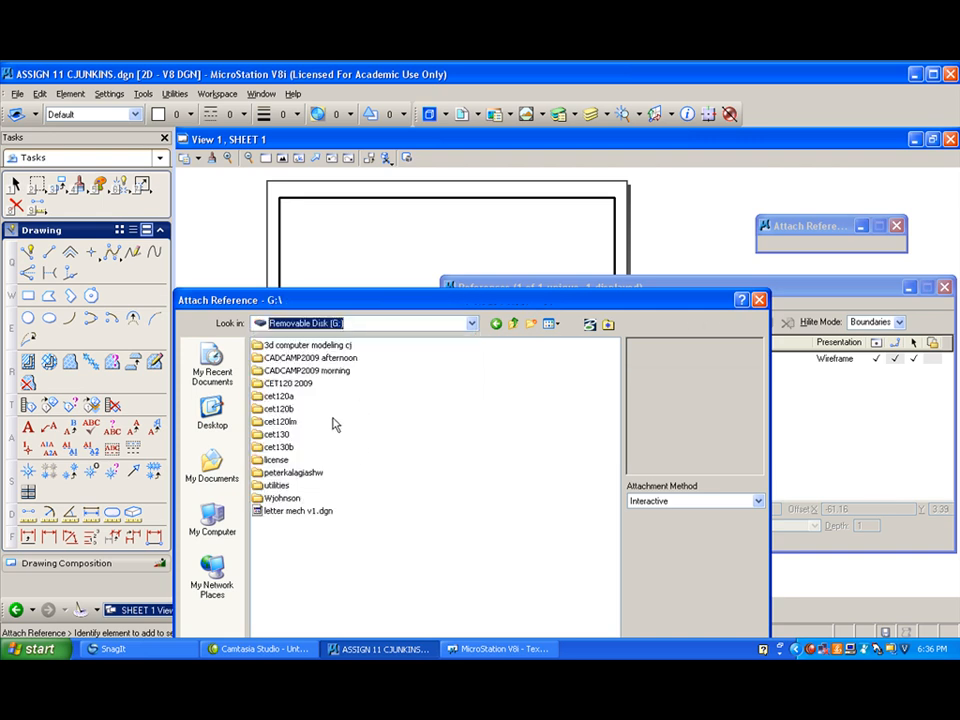
double_click(283, 398)
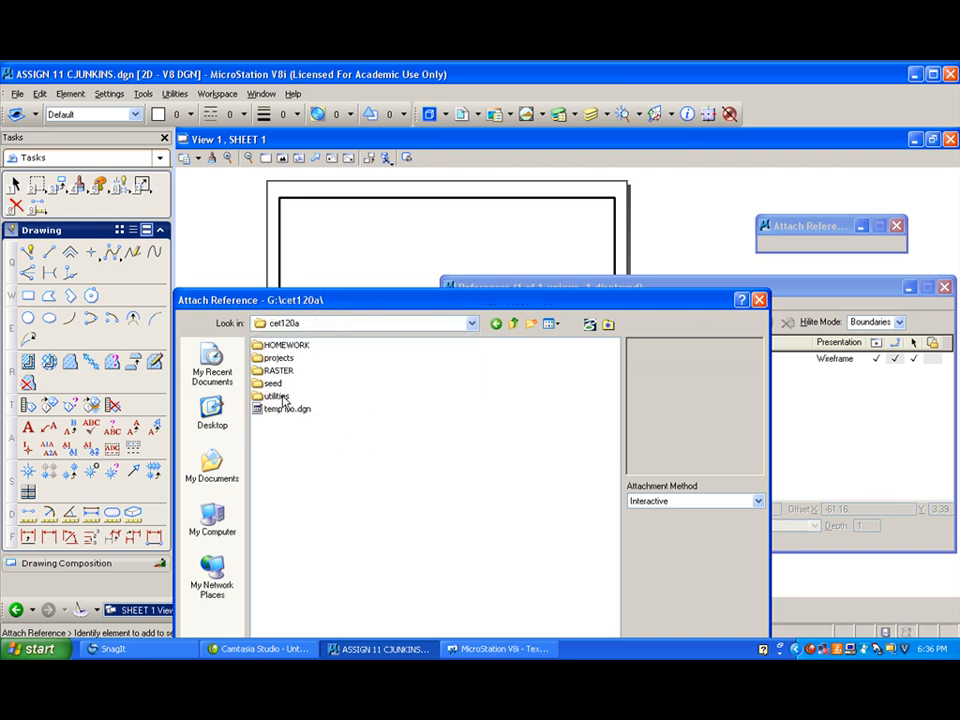
double_click(278, 359)
left_click(312, 447)
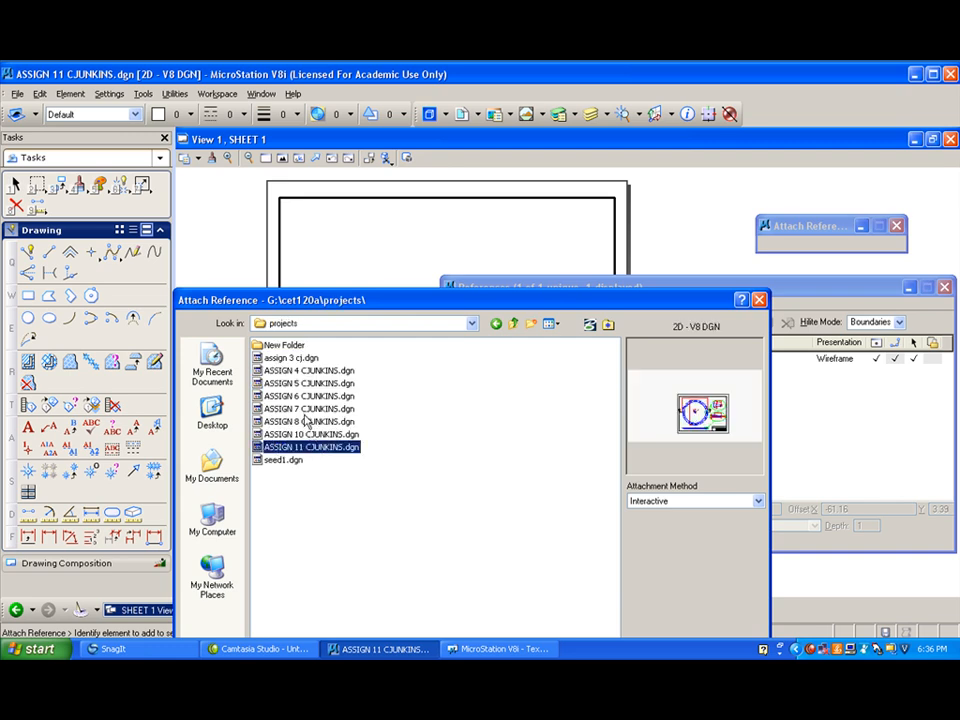
left_click_drag(559, 298, 584, 102)
left_click(611, 536)
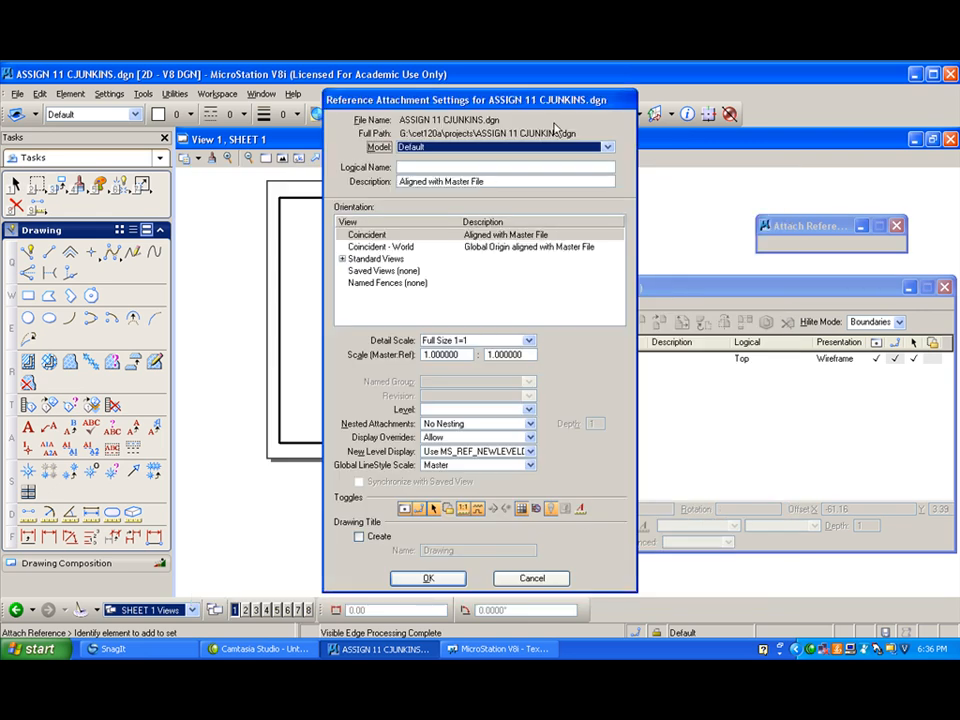
- Set the reference attachment to use the 3d model with the standard Top view orientation
left_click(607, 147)
left_click(528, 177)
left_click(342, 259)
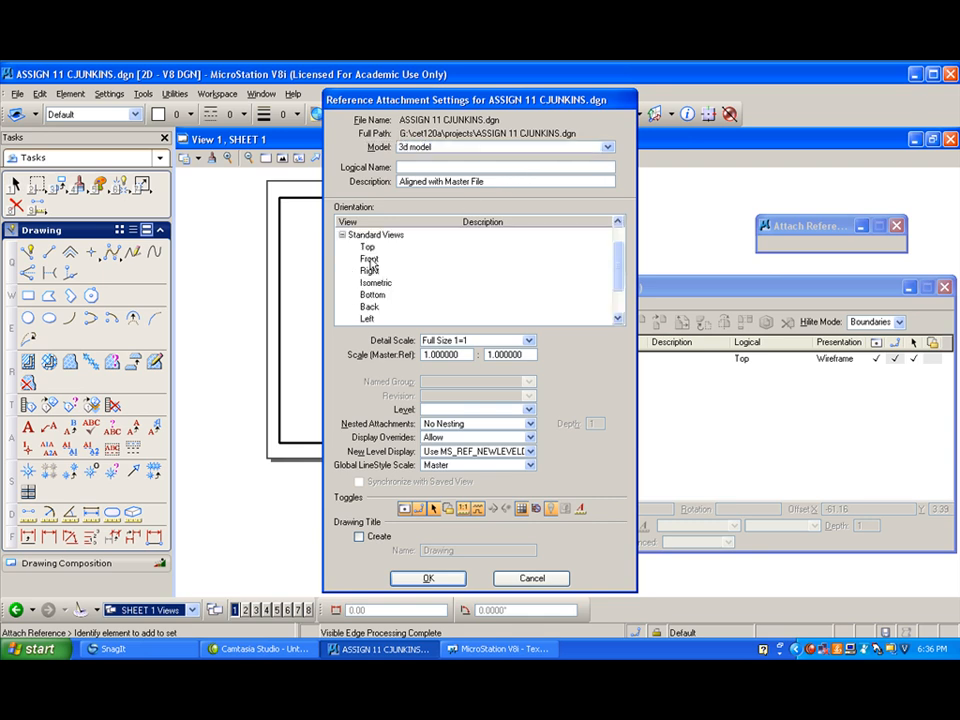
left_click(368, 248)
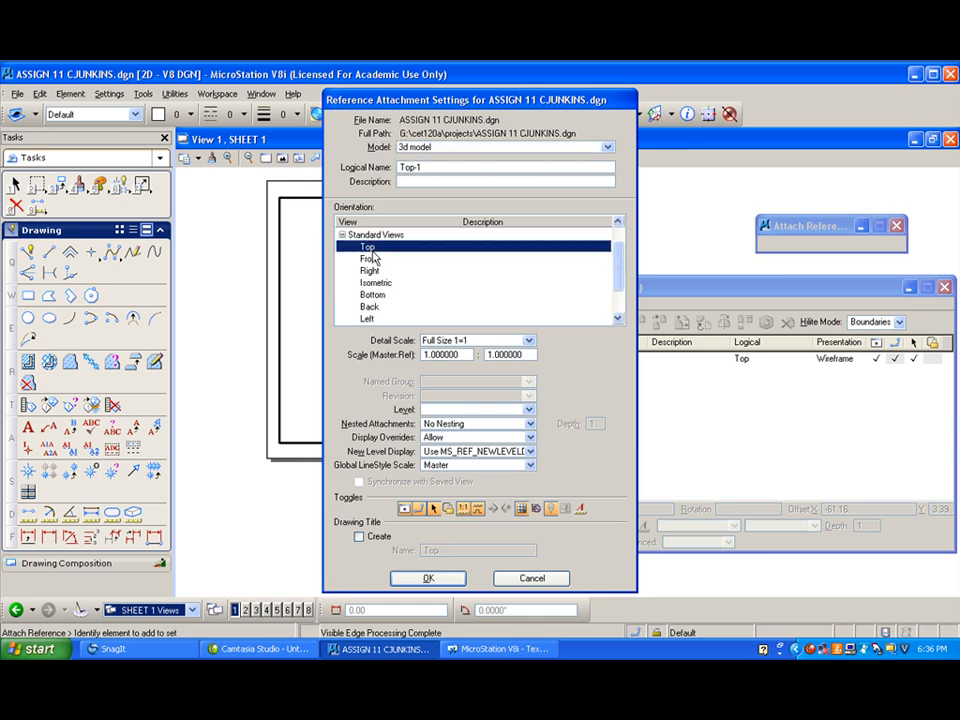
- Set the reference scale to 1:4 and place the top view in the upper-left part of the sheet
left_click(530, 341)
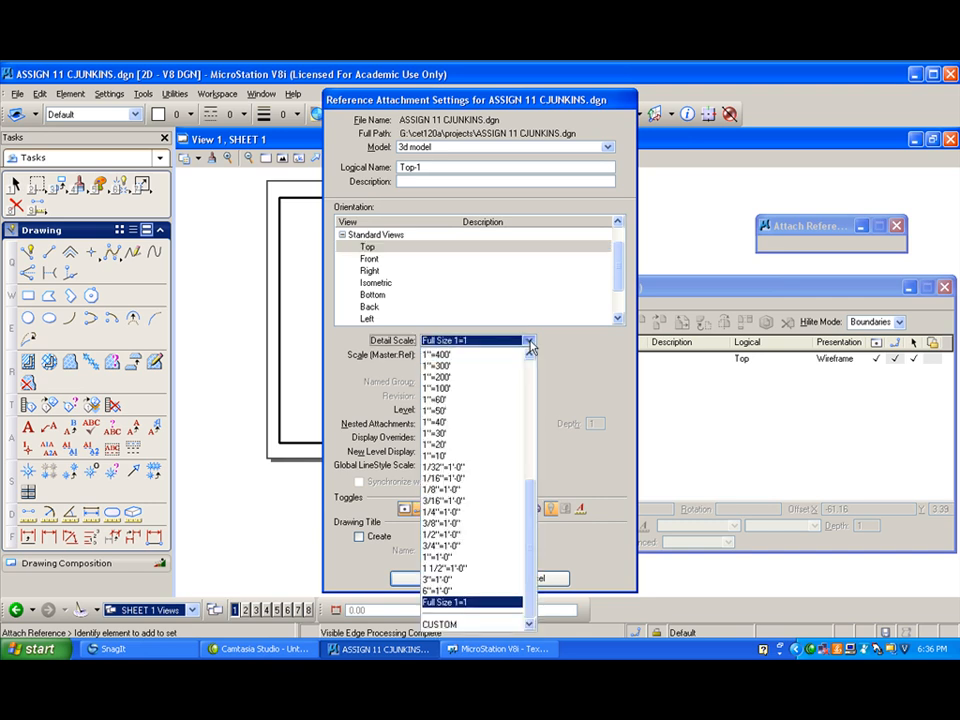
left_click(555, 377)
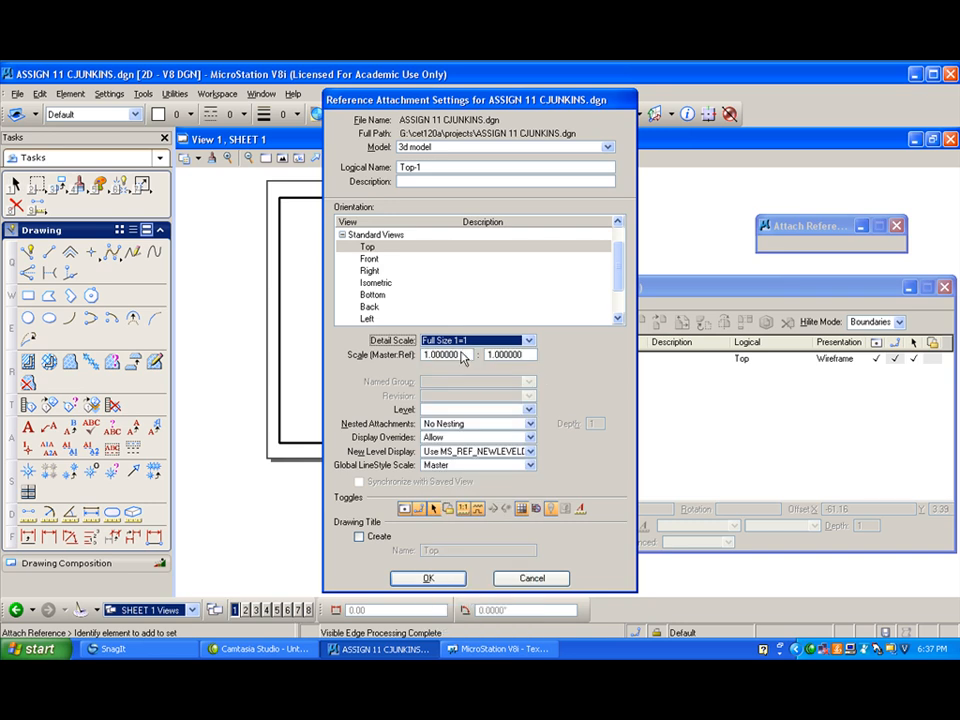
key("Tab")
type("4")
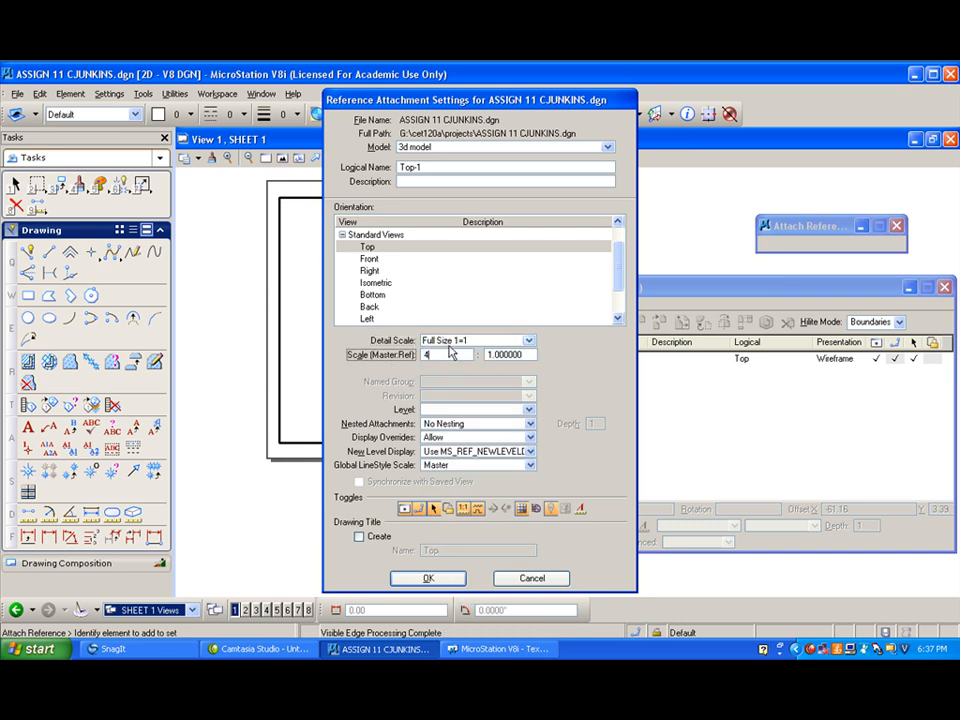
double_click(437, 356)
type("1")
key("Tab")
type("4")
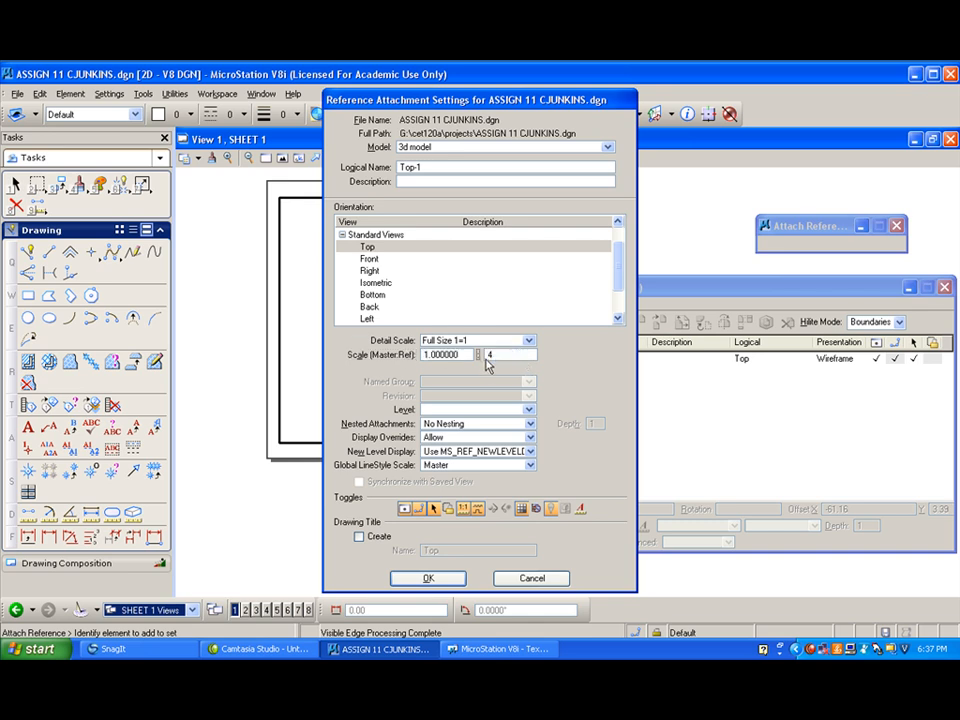
key("Return")
left_click(370, 272)
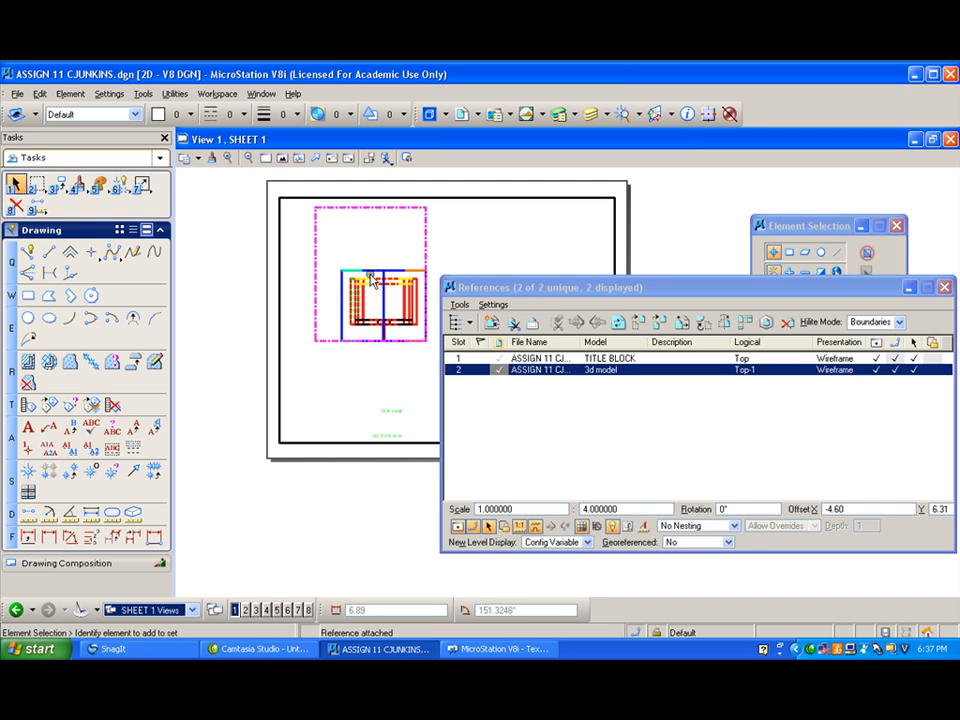
- Move the top view reference up and slightly left on the sheet, closer to the upper border
left_click_drag(490, 291, 524, 268)
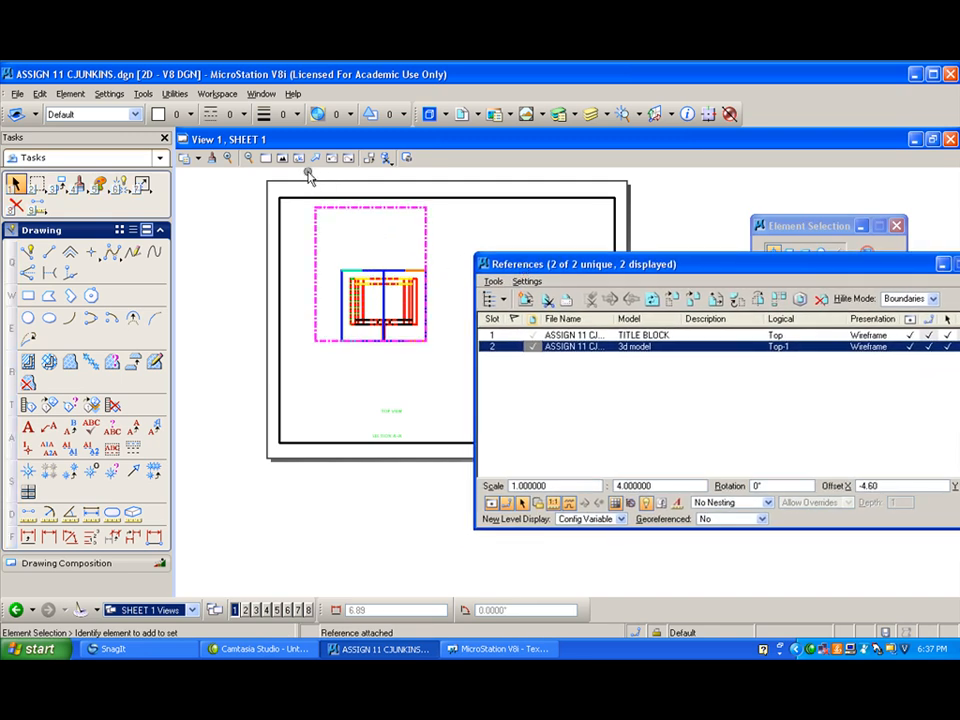
left_click(672, 299)
left_click(384, 340)
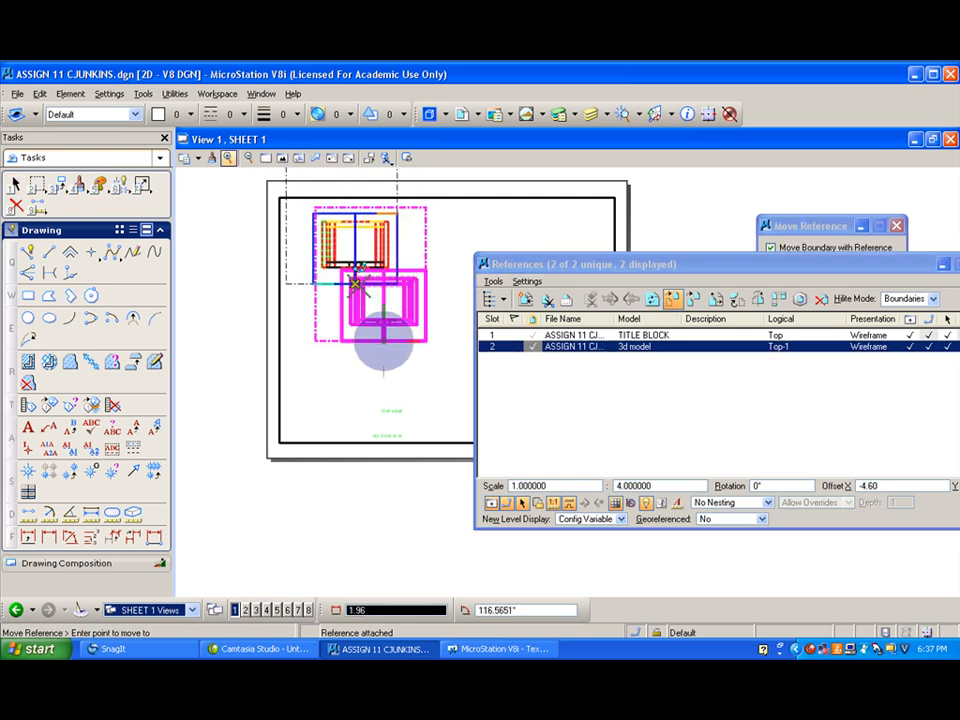
left_click(366, 300)
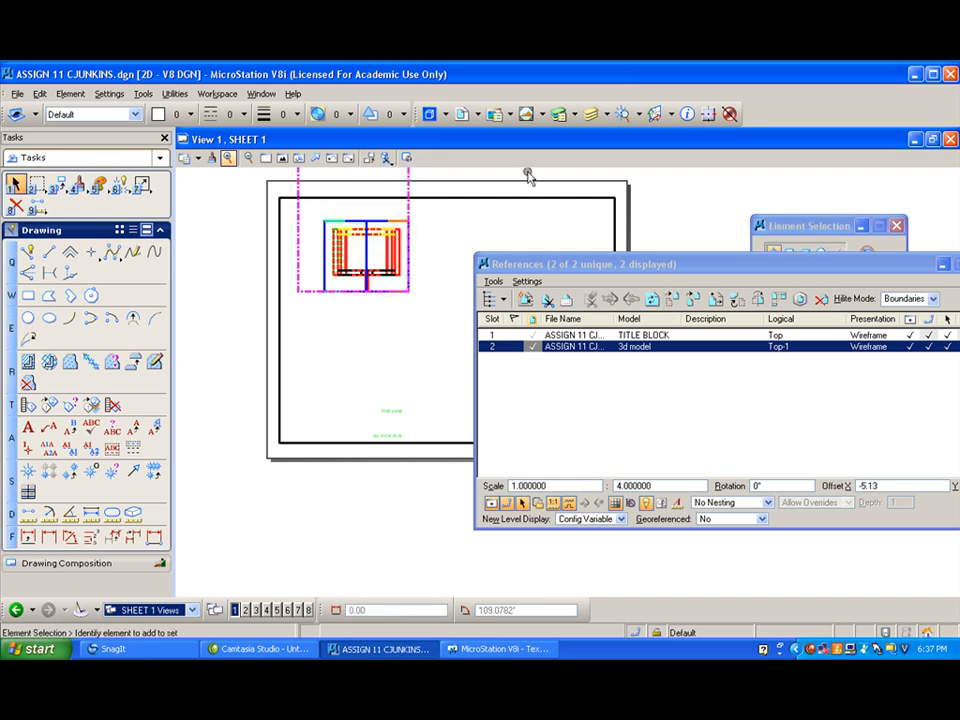
- Turn off the levels of the Top-1 3d model reference except 2d top, so only the exported edges display on the sheet
left_click(592, 115)
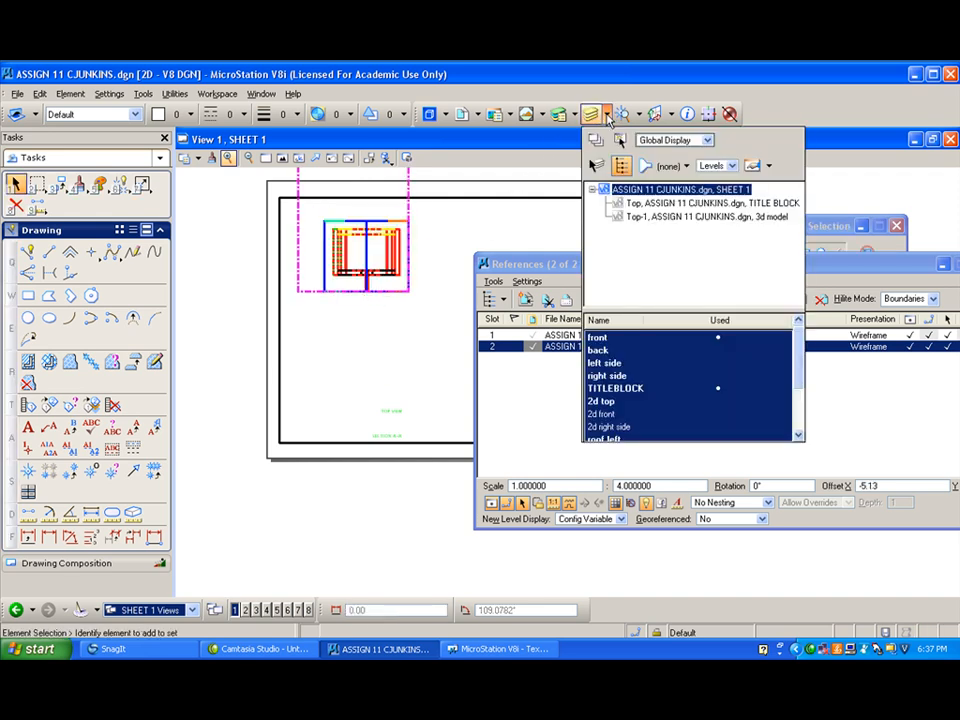
left_click(657, 218)
left_click_drag(650, 338, 647, 456)
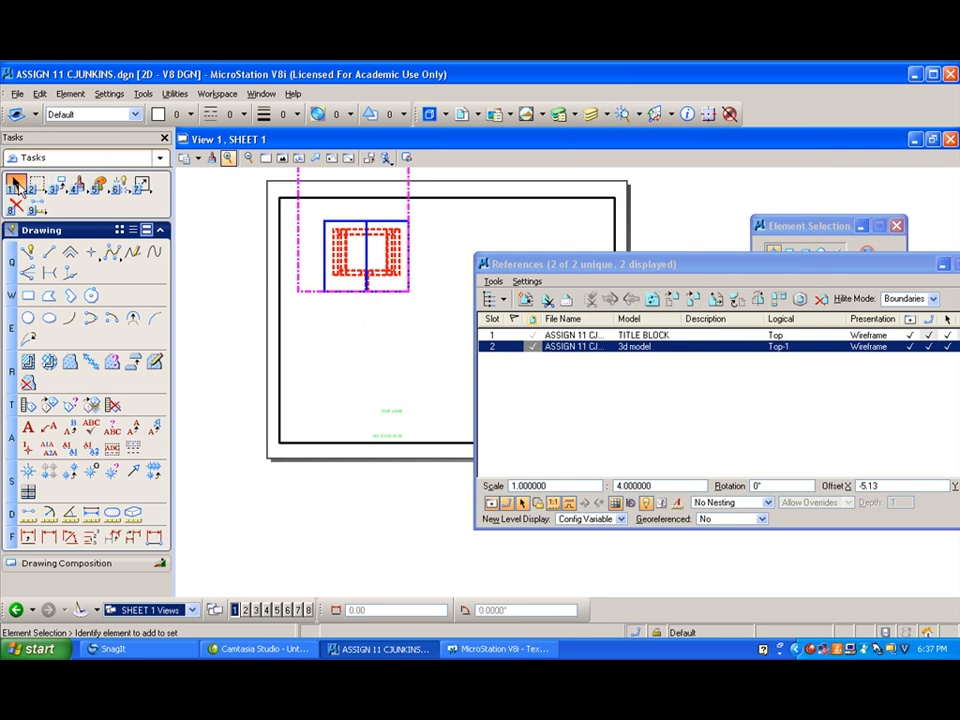
- Attach the ASSIGN 11 drawing's 3d model as a Front view reference at 1:4 scale and place it below the top view
left_click_drag(791, 268, 797, 307)
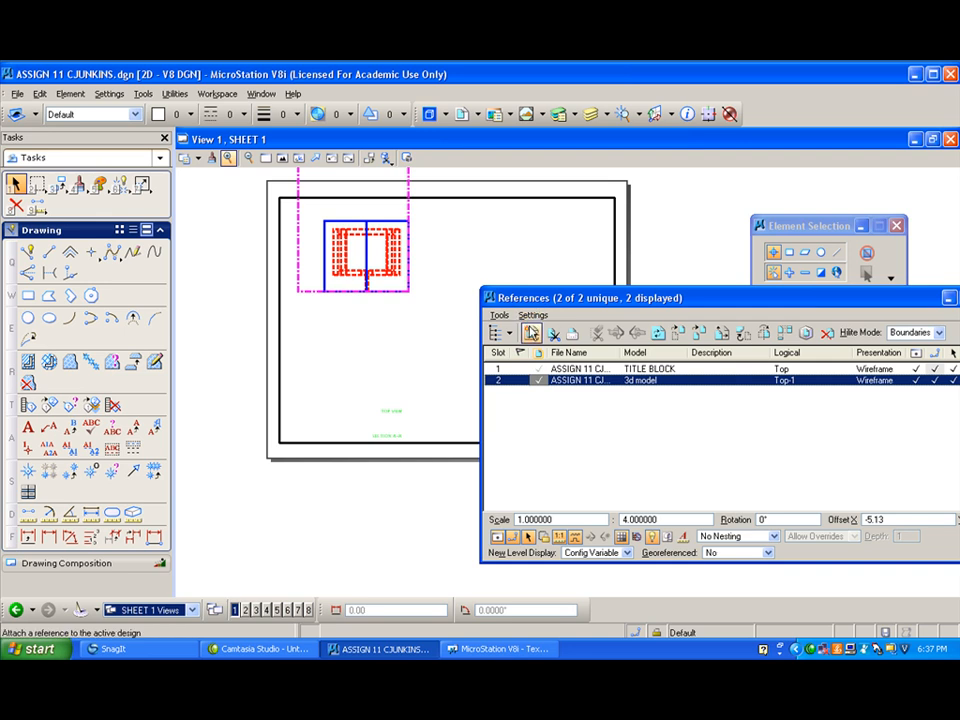
left_click(531, 333)
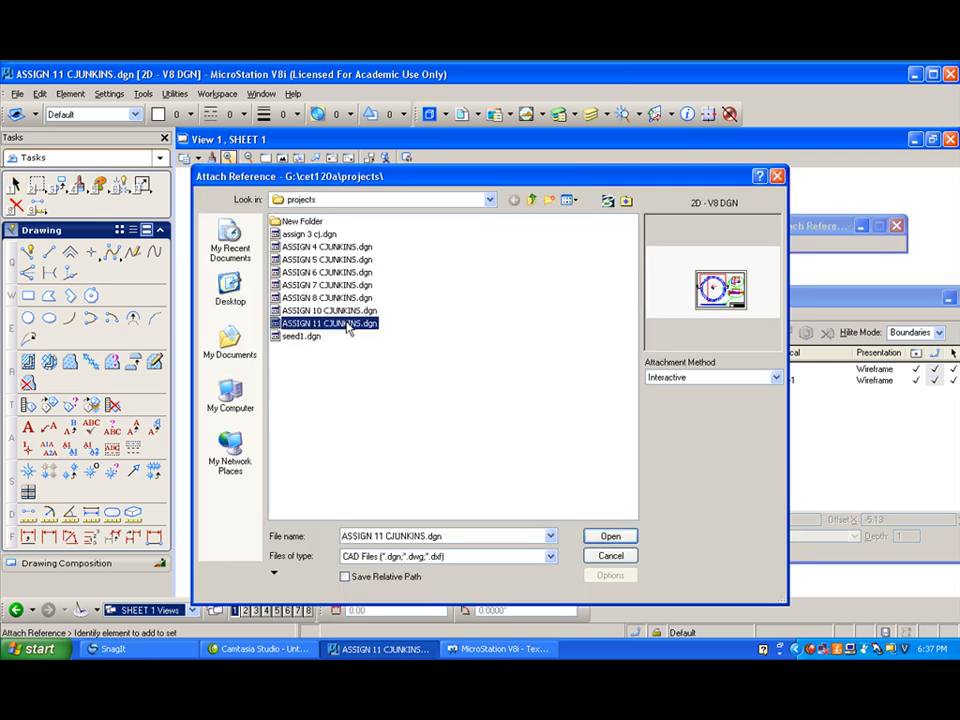
double_click(380, 327)
left_click(370, 294)
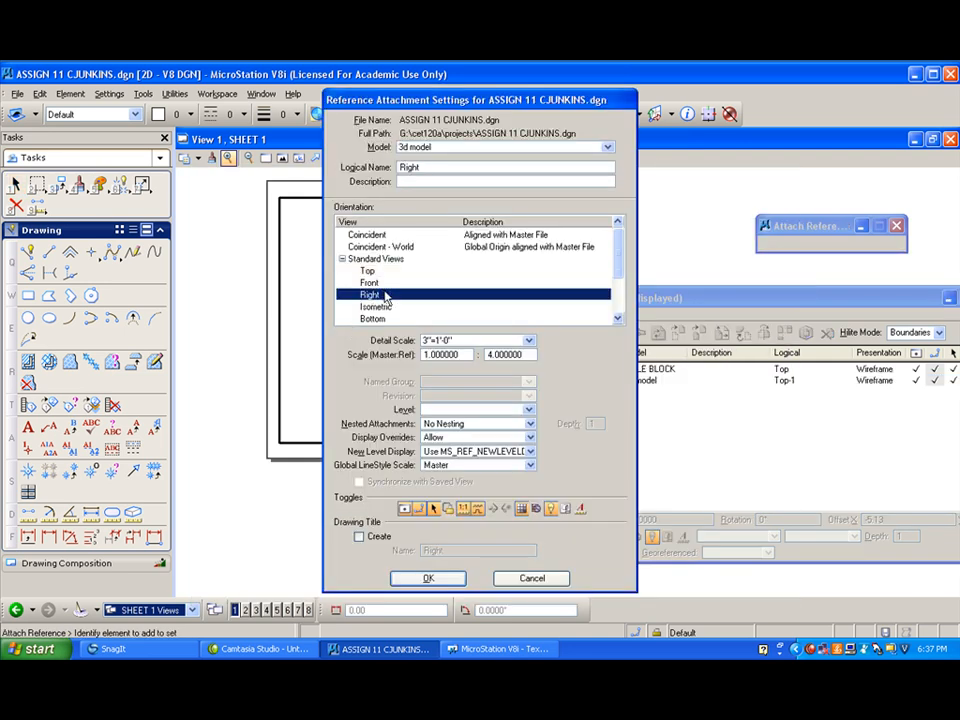
left_click(370, 283)
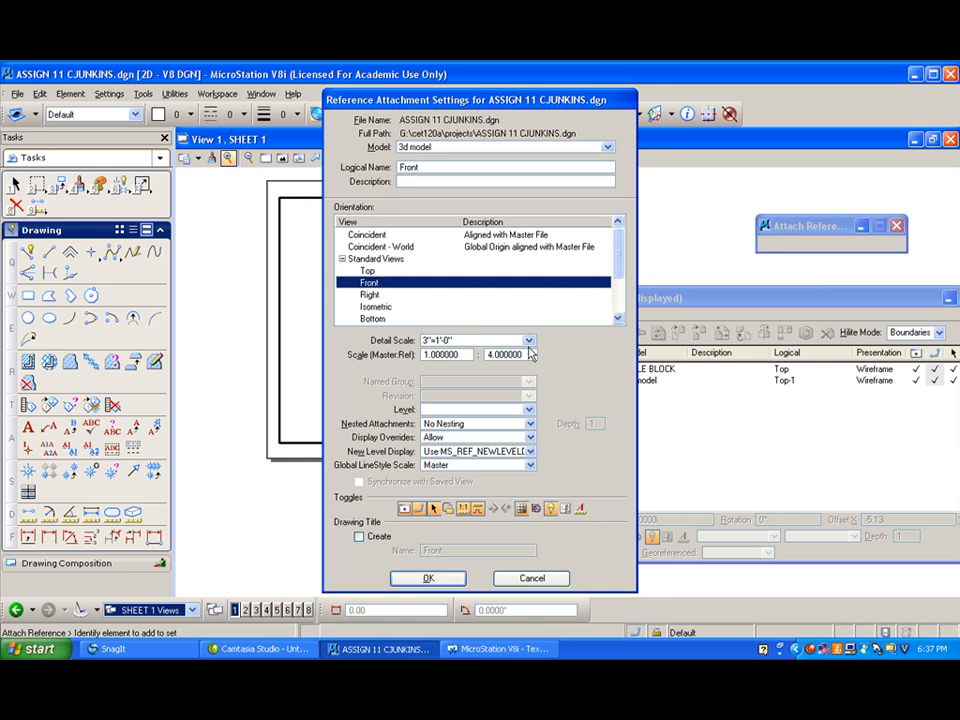
left_click(531, 438)
left_click(532, 439)
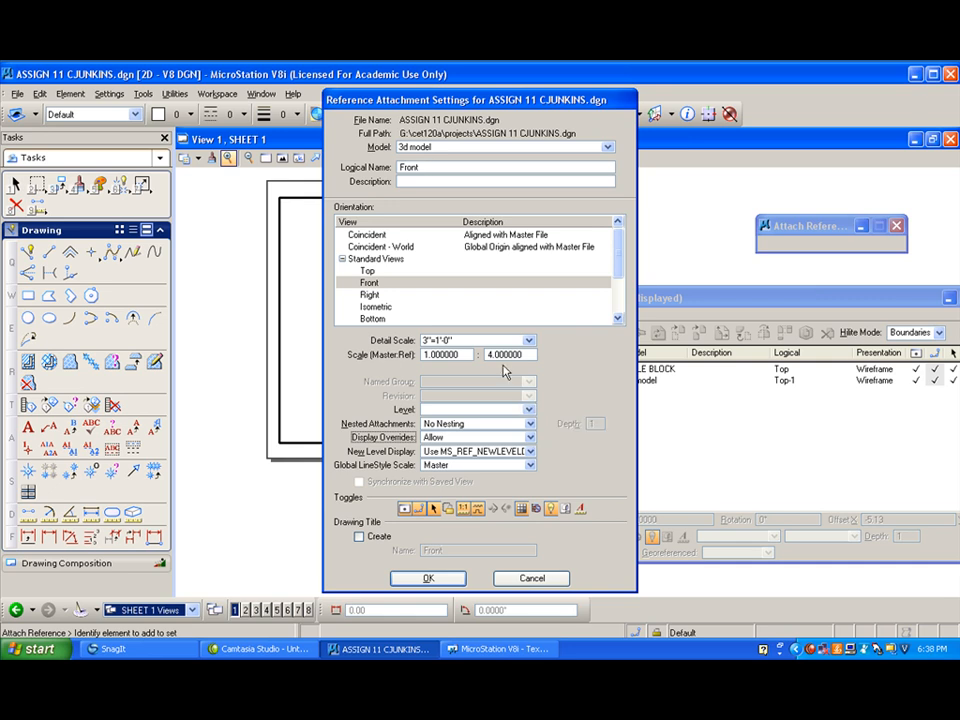
left_click(428, 579)
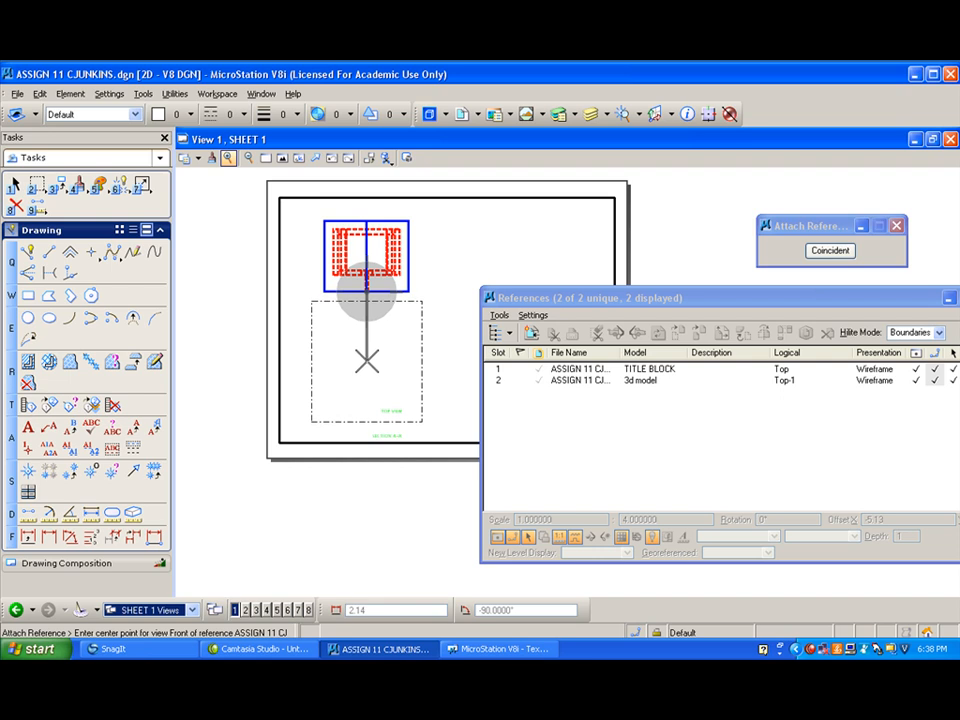
left_click(366, 290)
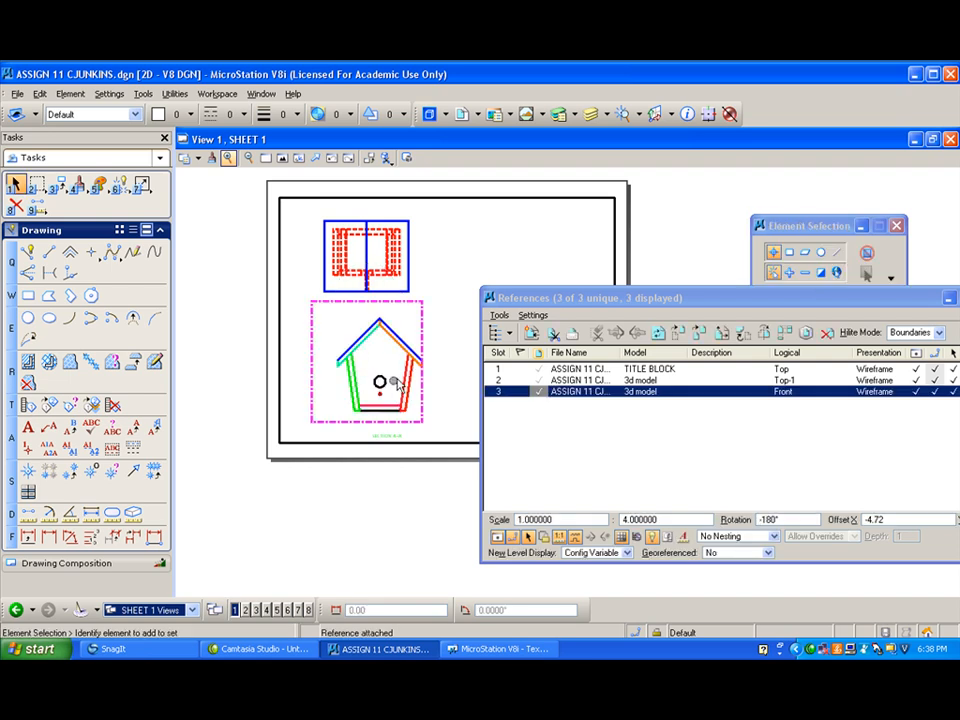
- Move the front view reference left to align its roof peak with the top view's centerline, and close the references list
left_click(679, 332)
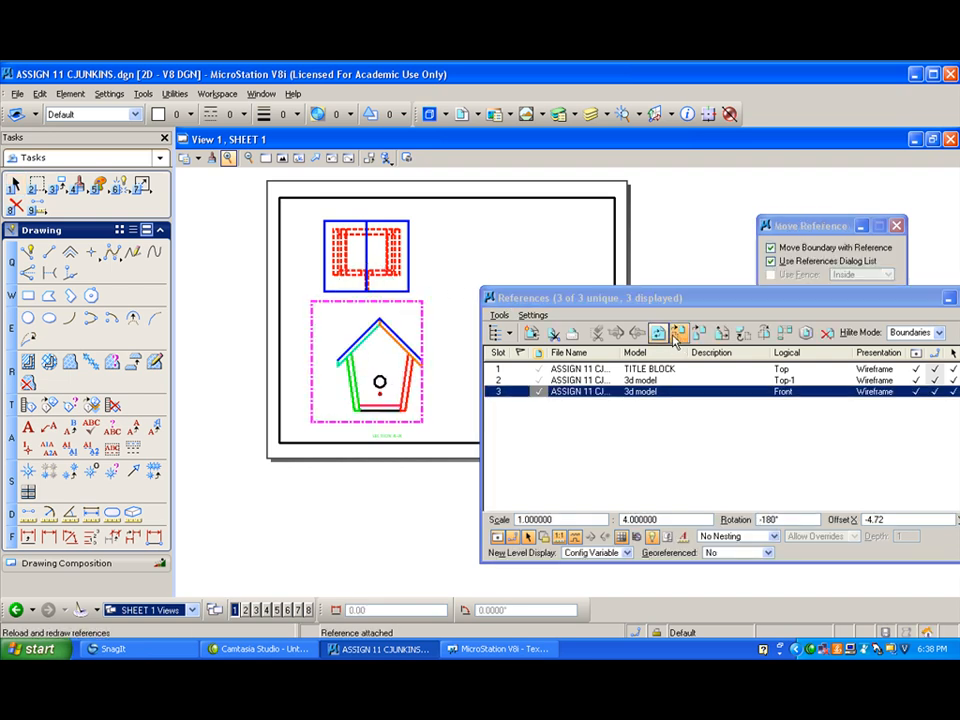
left_click(381, 313)
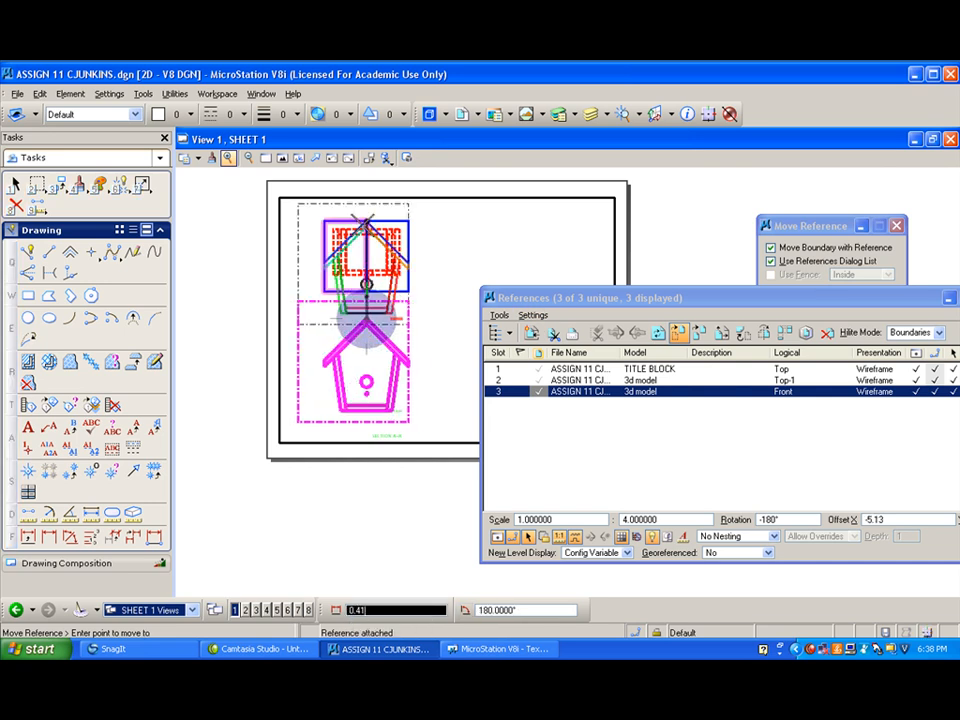
left_click(367, 311)
left_click_drag(551, 295, 503, 268)
left_click(936, 270)
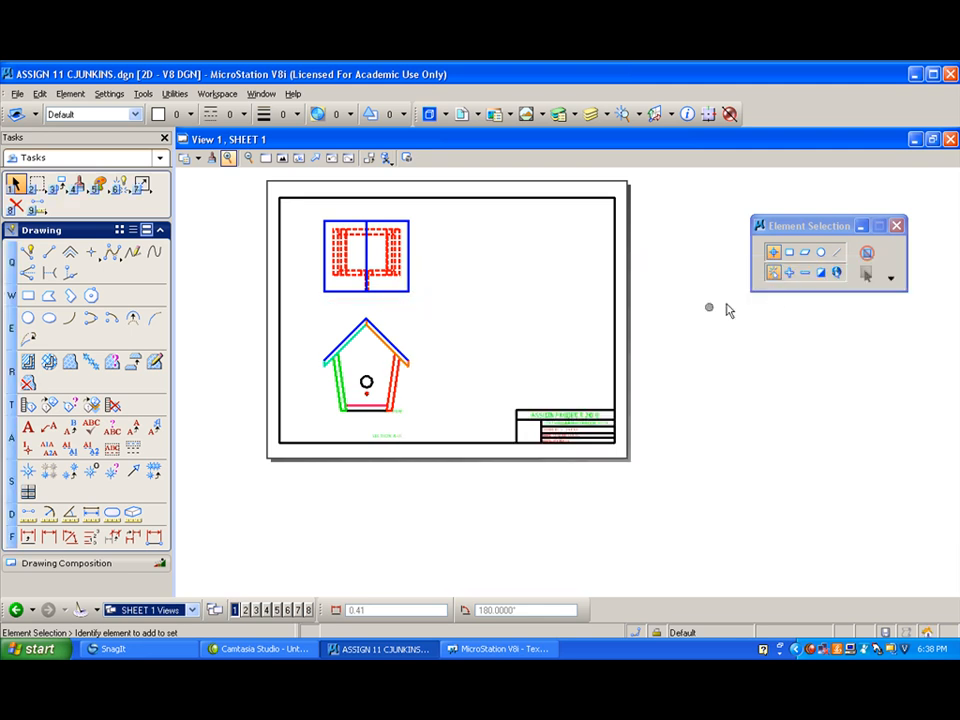
- Return to the 3d model in the Front view and turn off the 2d top level
left_click(193, 610)
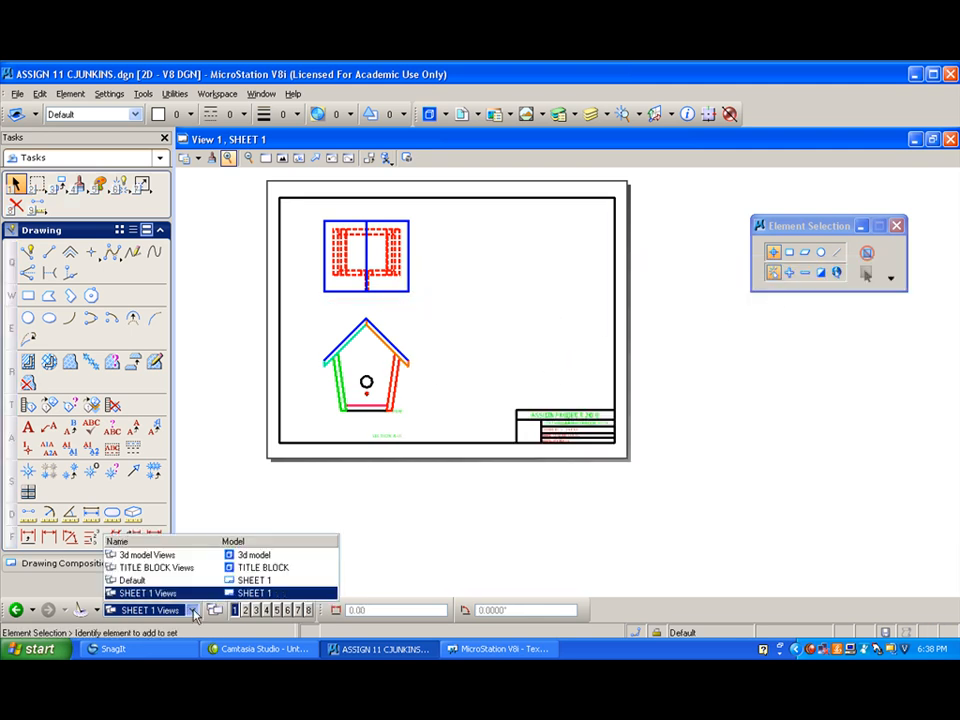
left_click(204, 561)
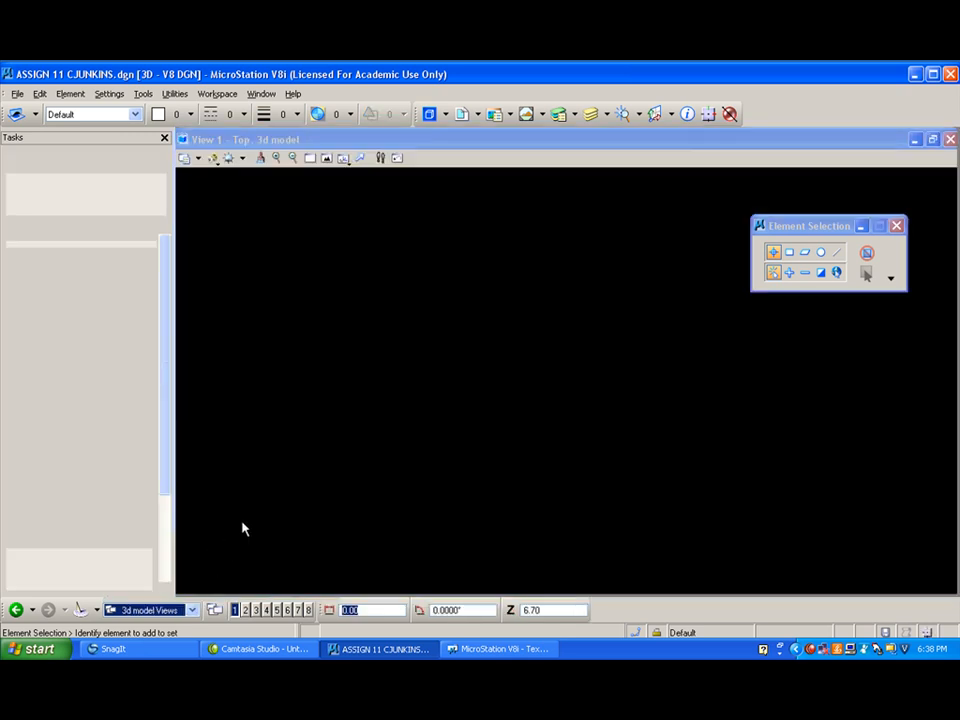
left_click(343, 157)
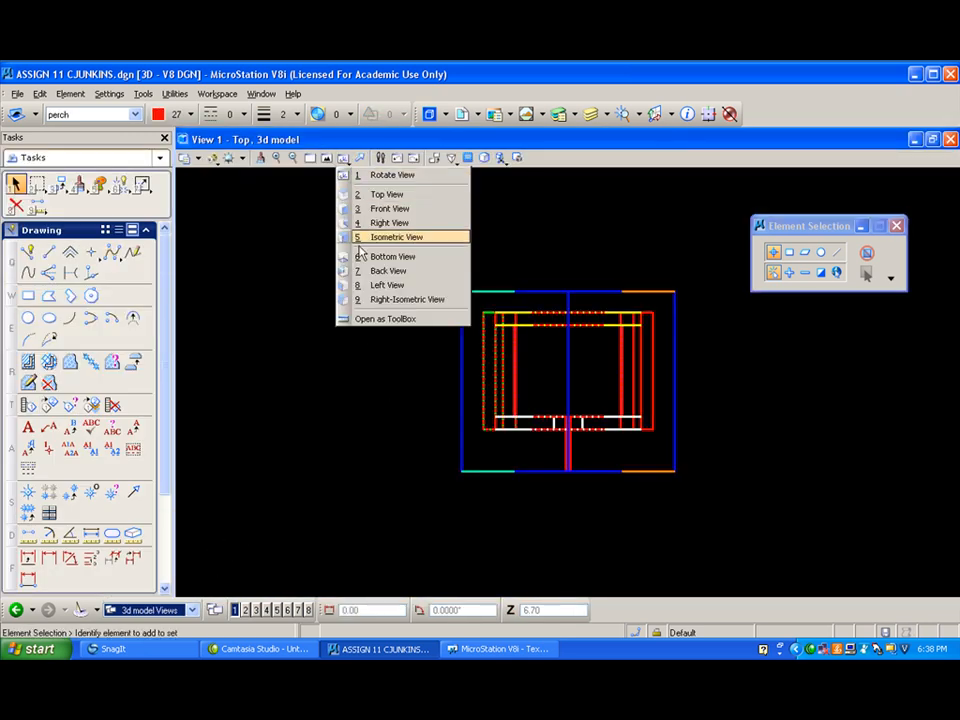
left_click(369, 212)
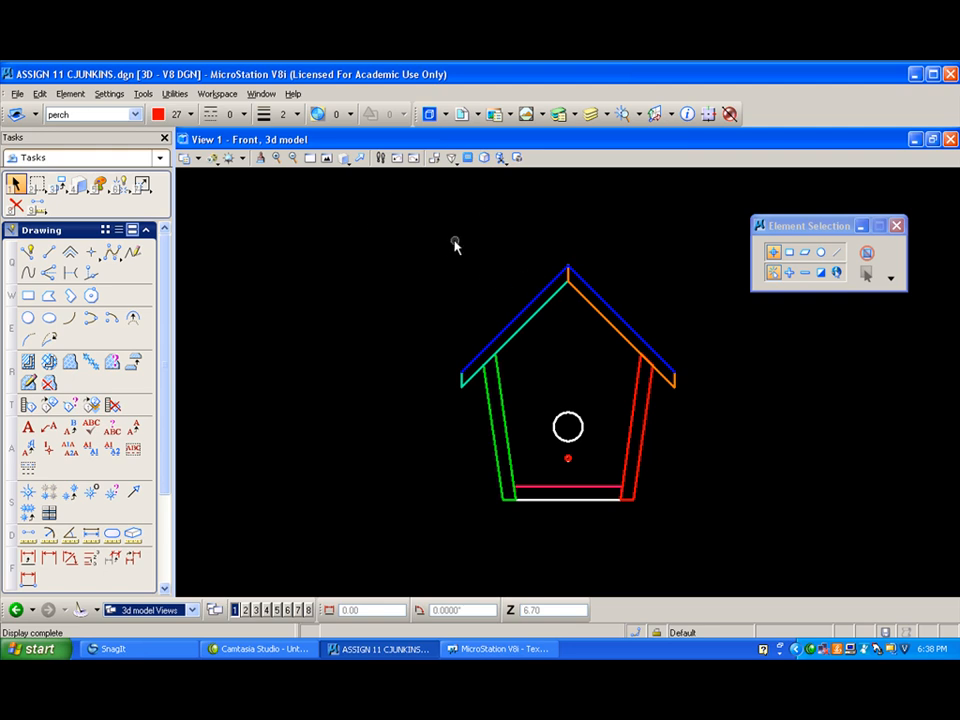
left_click(591, 113)
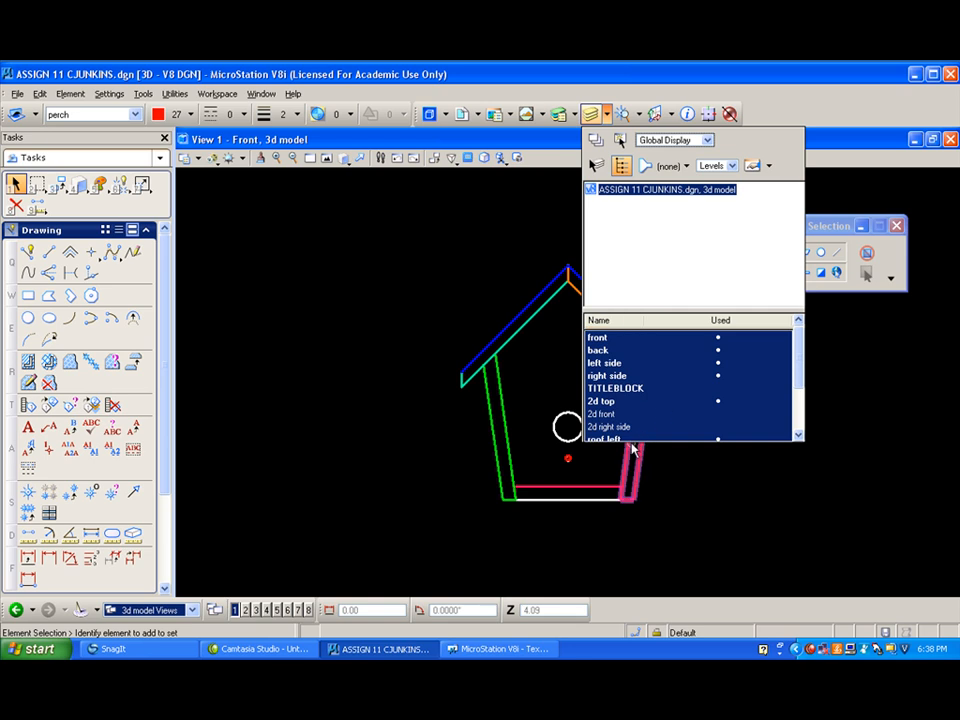
left_click(612, 401)
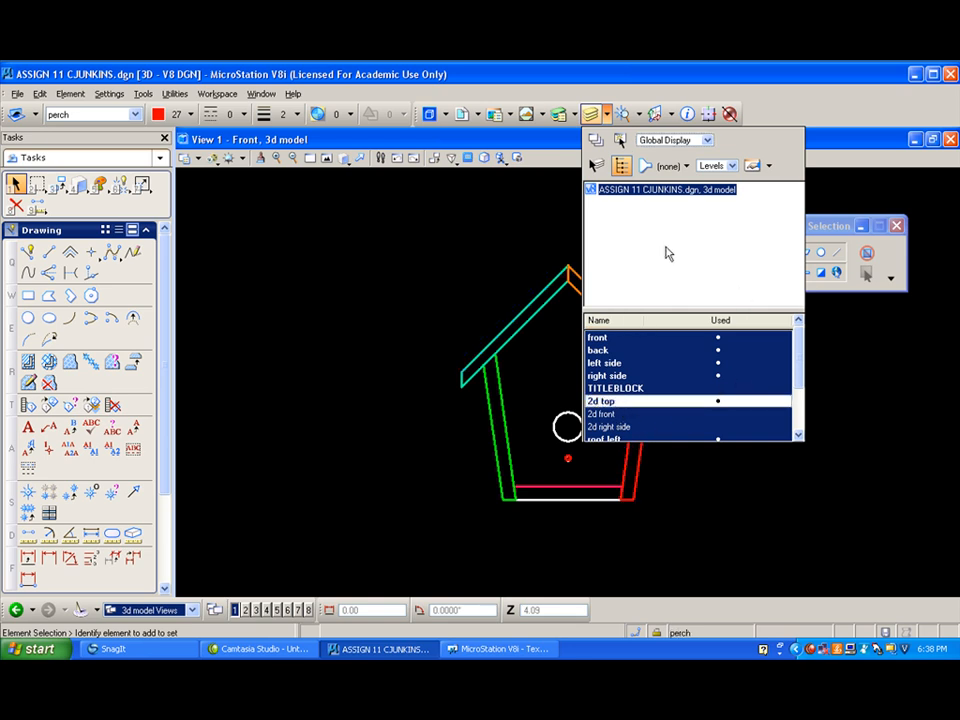
- Preview and export the front view's visible edges to the active file, with visible and hidden edges both on level 2d front
left_click(17, 94)
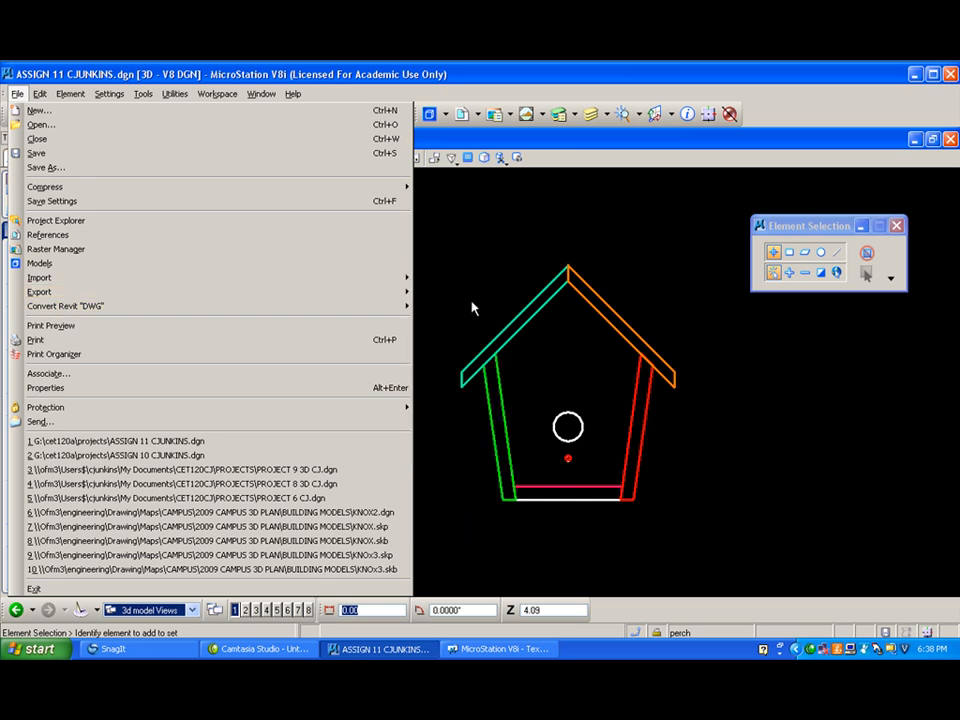
mouse_move(404, 293)
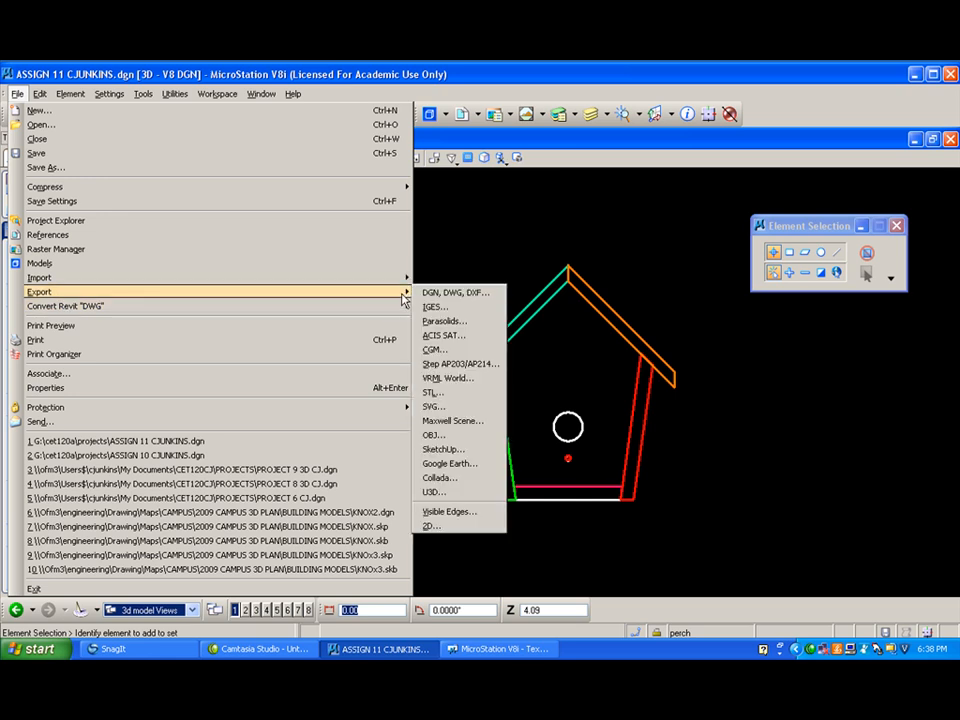
left_click(467, 514)
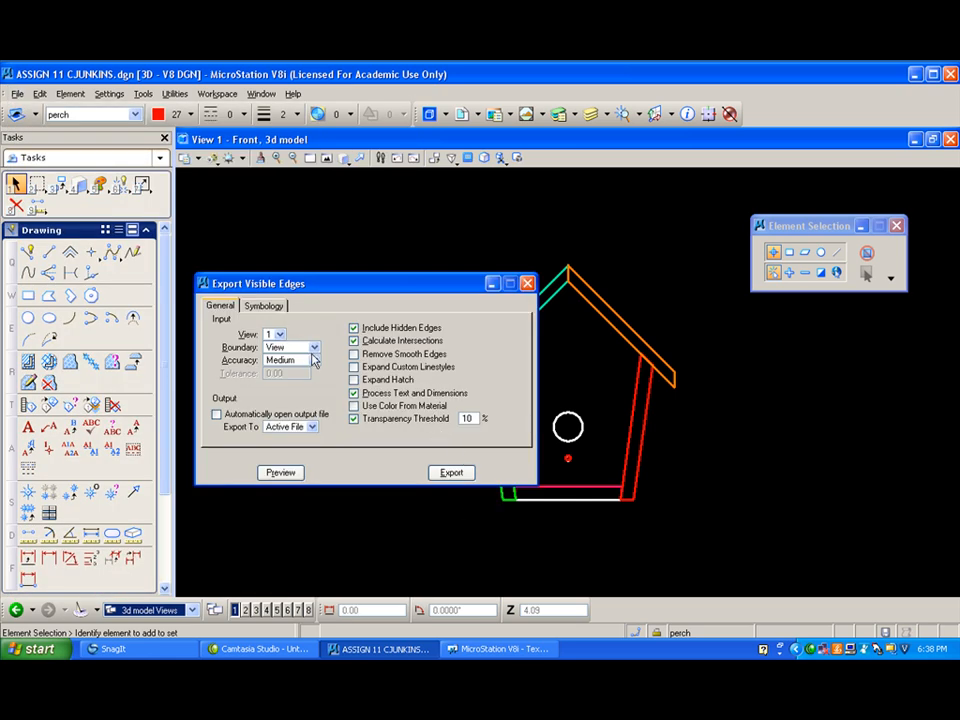
left_click(262, 305)
left_click(340, 354)
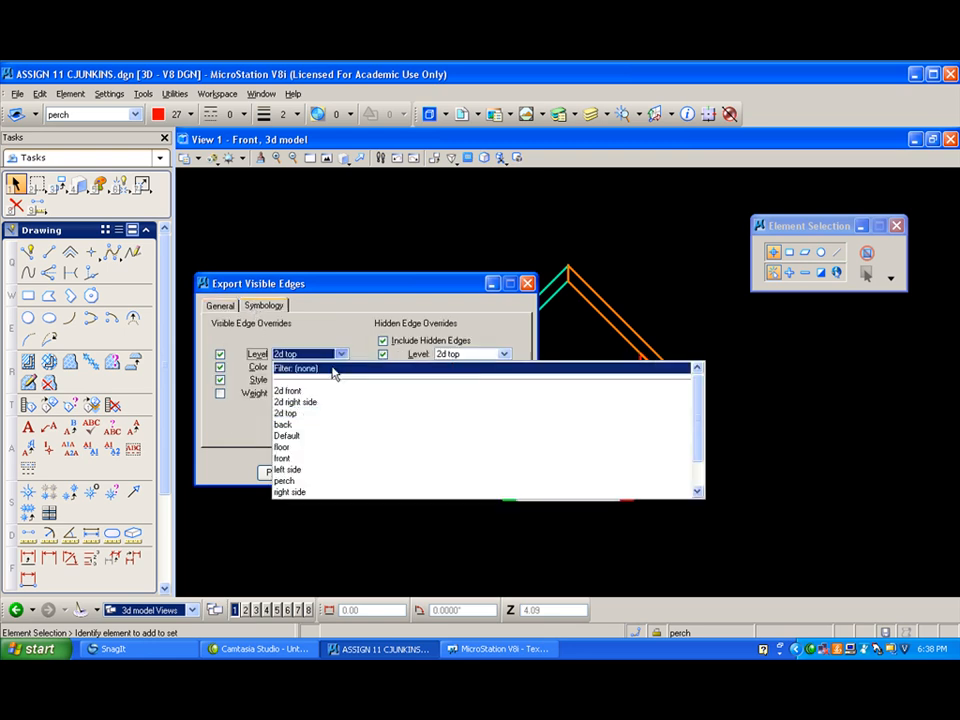
left_click(318, 391)
left_click(505, 354)
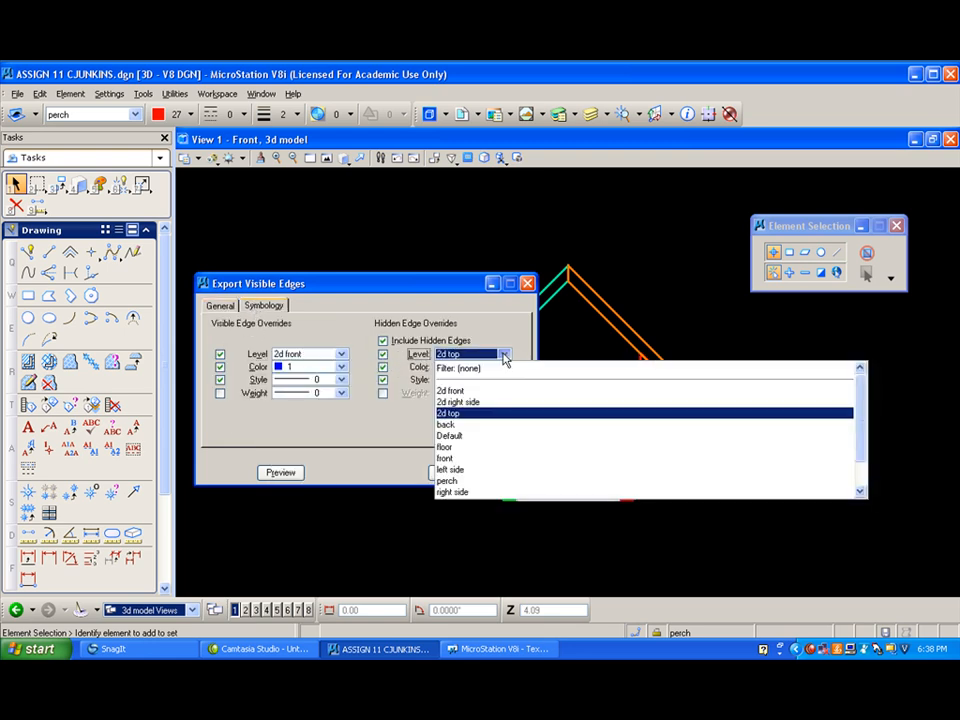
left_click(452, 390)
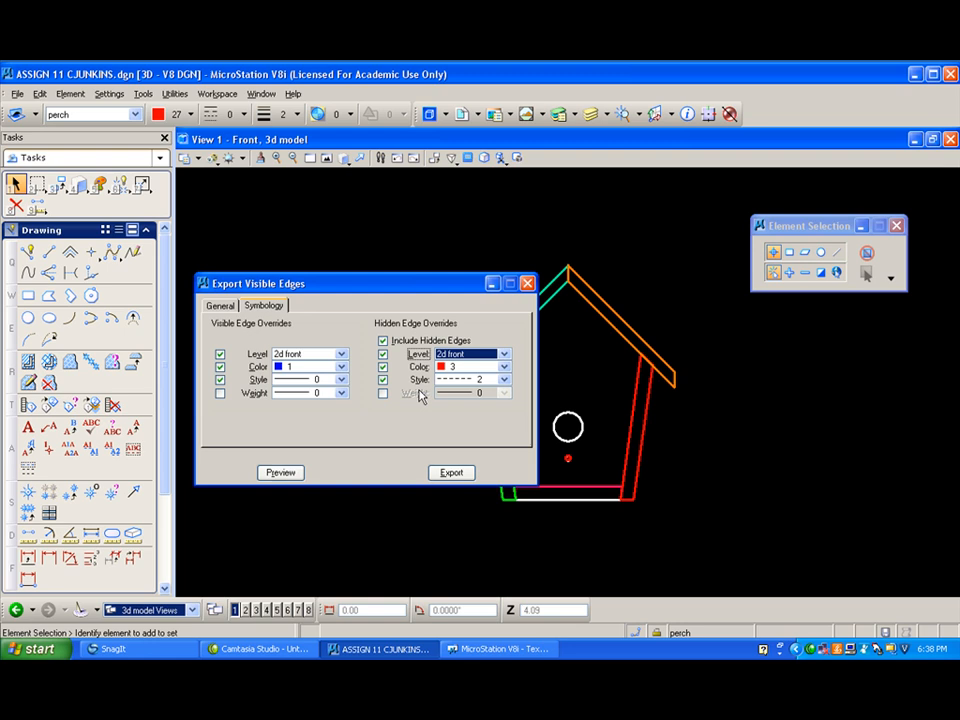
left_click(293, 473)
left_click(450, 473)
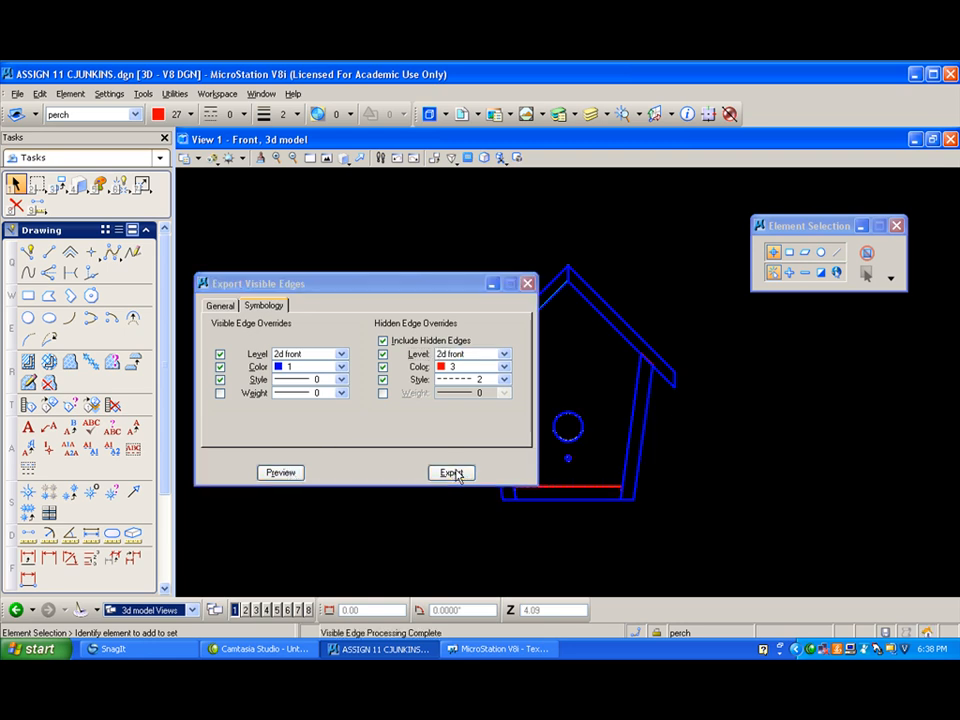
- Rotate the 3d model to the Right view and turn off the 2d front level
left_click(344, 158)
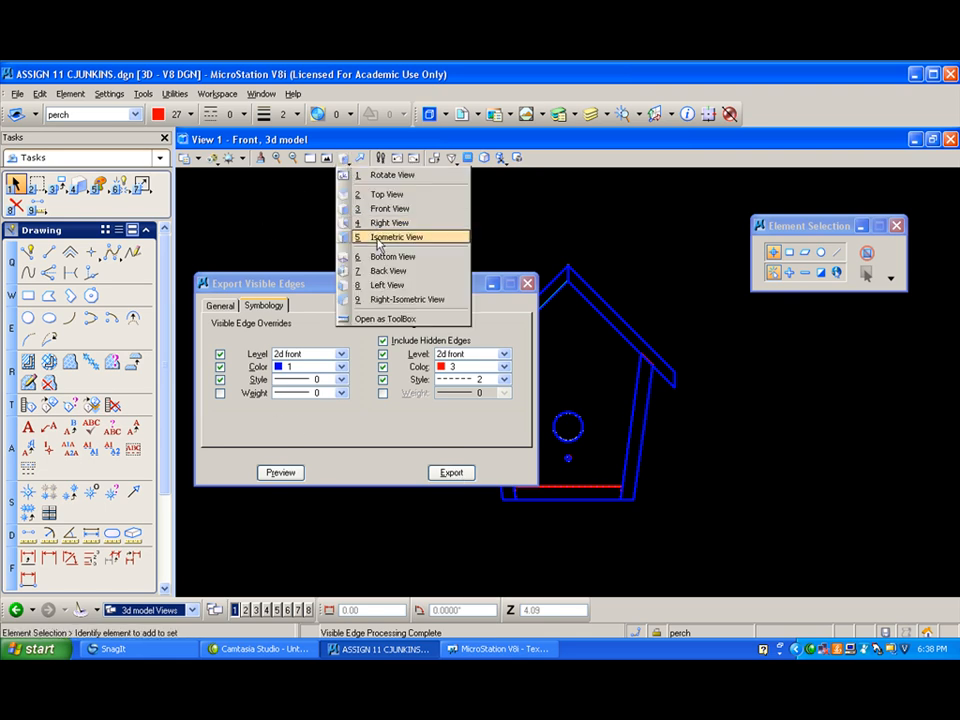
left_click(384, 224)
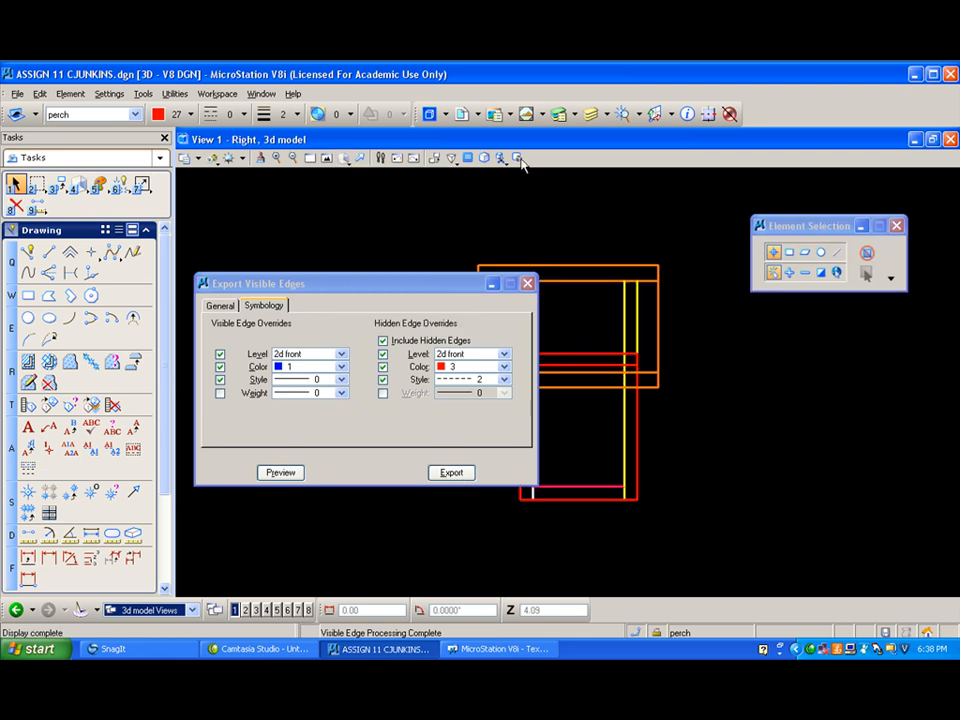
left_click(609, 116)
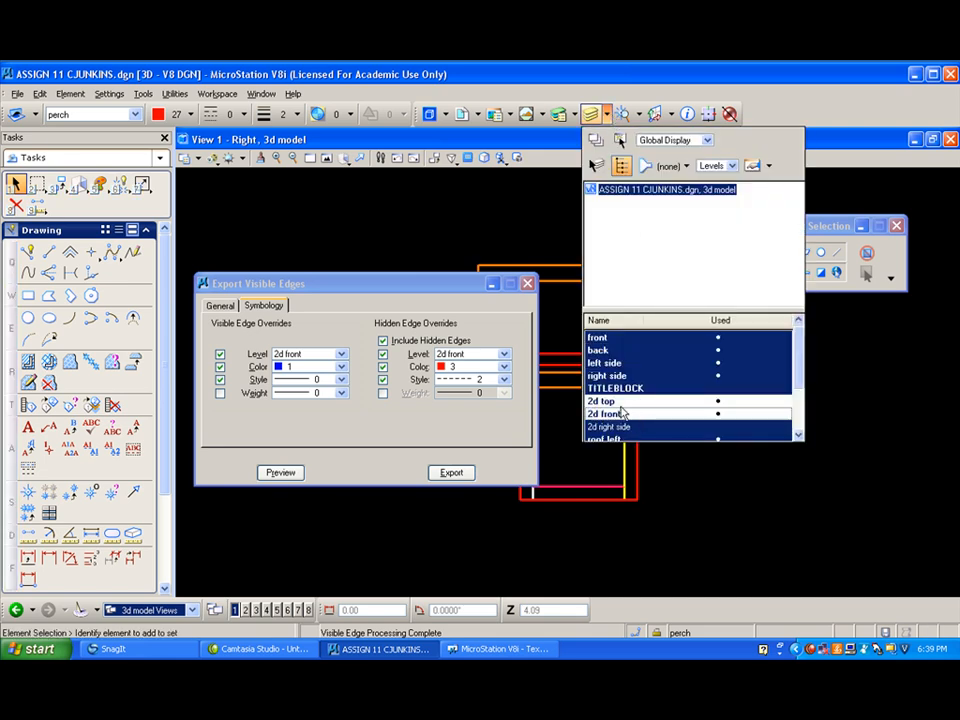
- Preview and export the right view's edges with visible and hidden edges both on level 2d right side, and close the export settings
left_click(341, 356)
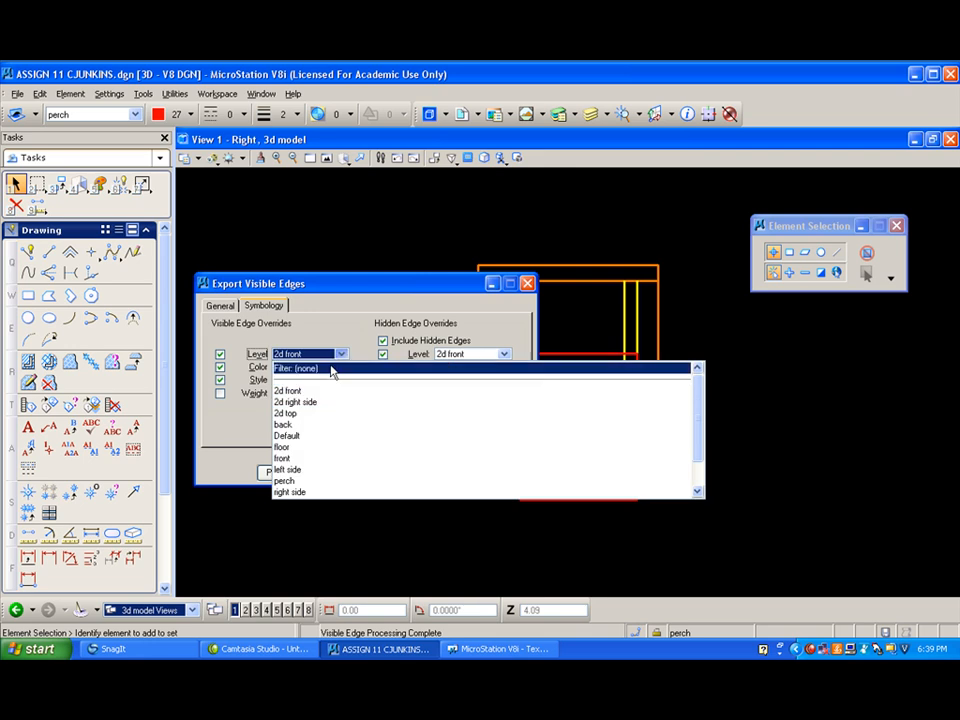
left_click(314, 403)
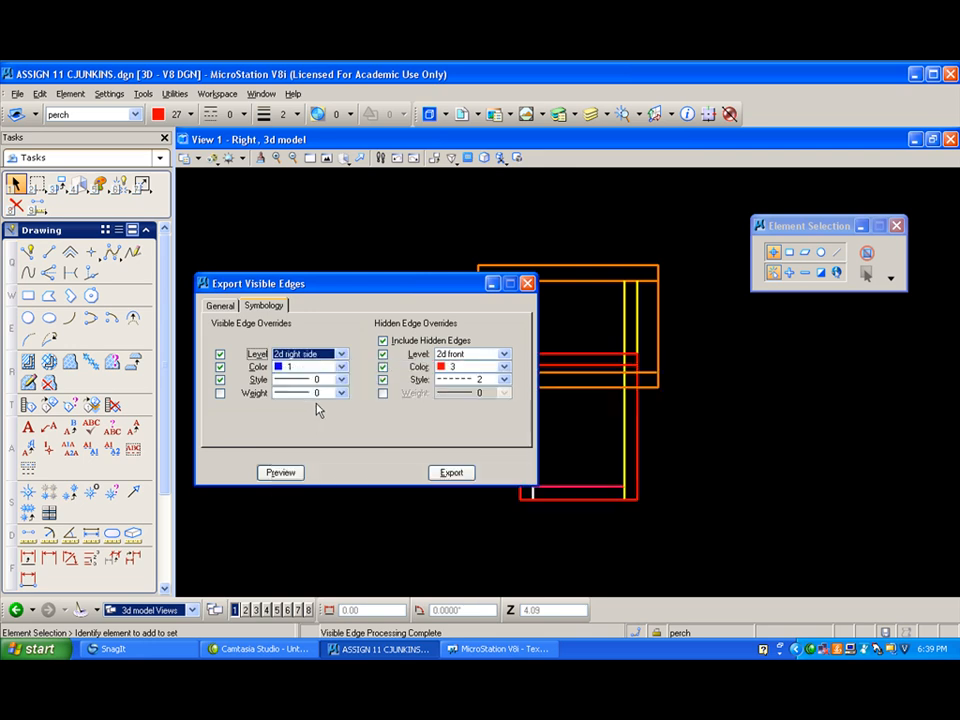
left_click(504, 355)
left_click(496, 402)
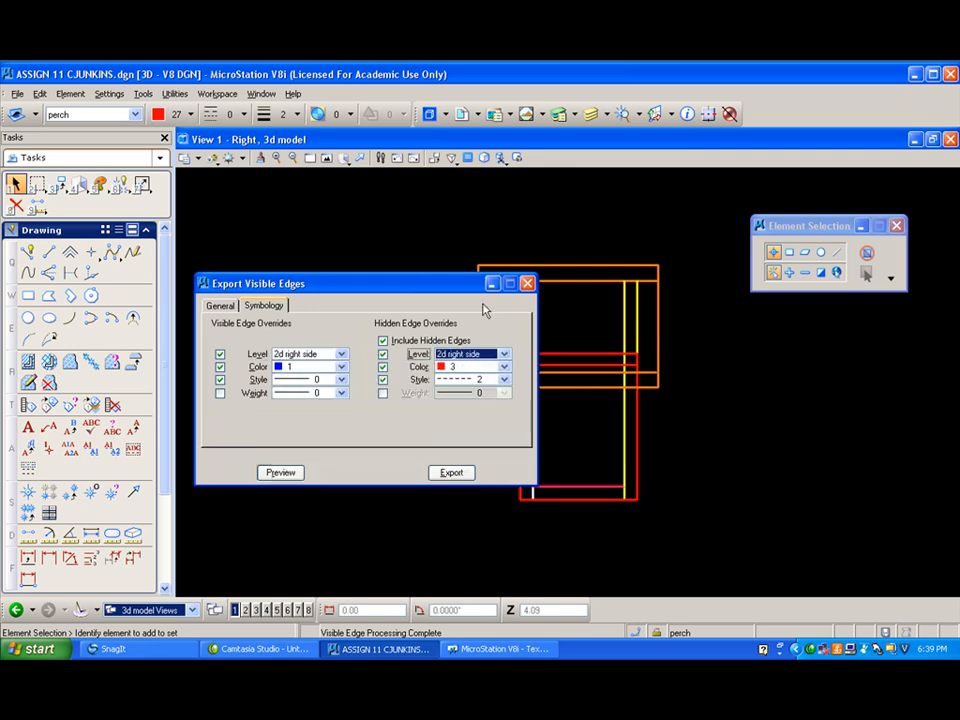
left_click(286, 473)
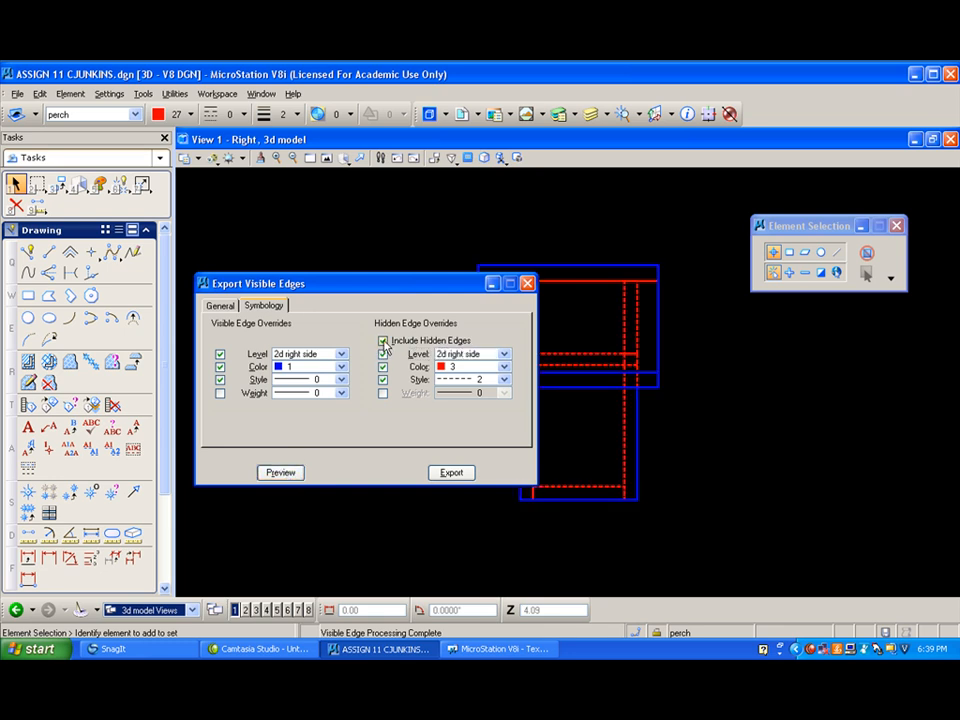
mouse_move(388, 285)
left_mouse_down()
mouse_move(280, 419)
mouse_move(369, 299)
mouse_move(391, 295)
left_mouse_up()
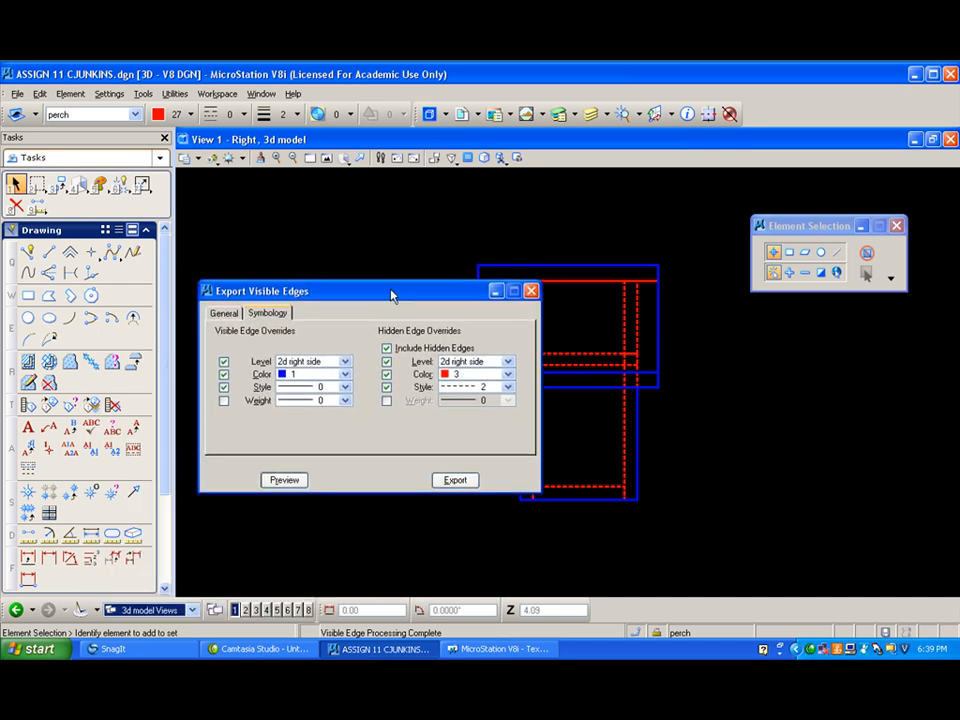
left_click(461, 484)
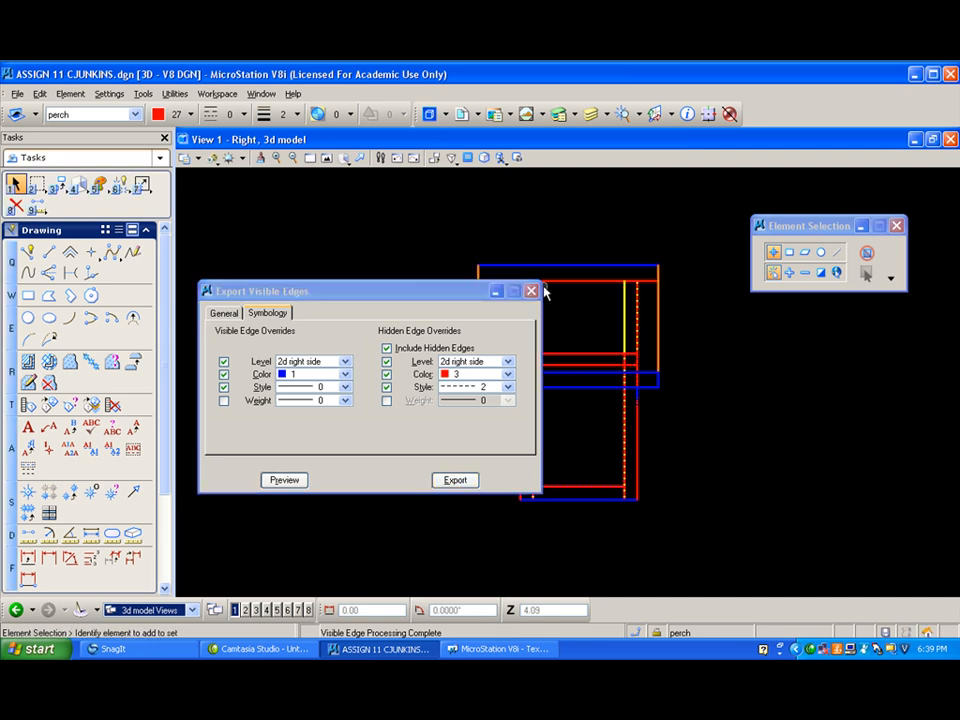
left_click(531, 291)
- Switch to SHEET 1 and turn off every level of the Front reference except 2d front
left_click(192, 609)
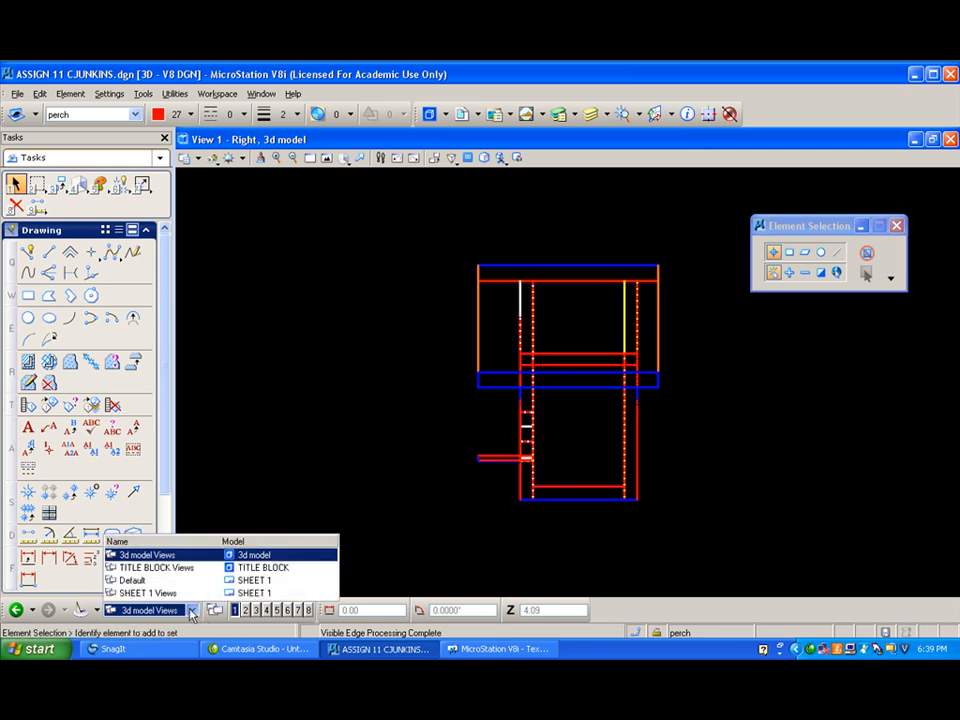
left_click(203, 592)
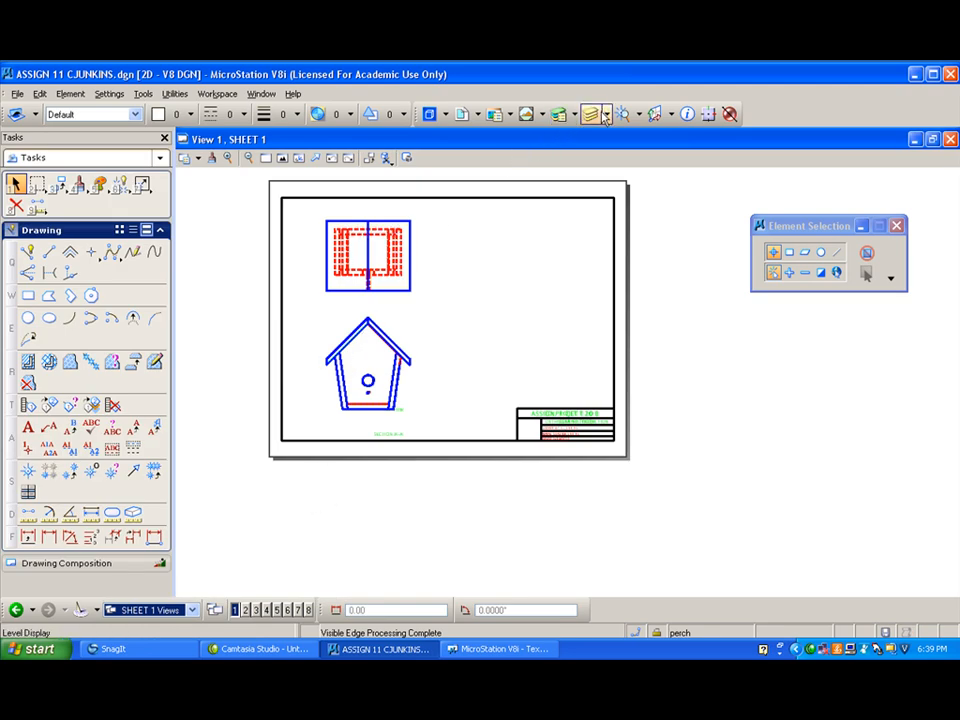
left_click(605, 116)
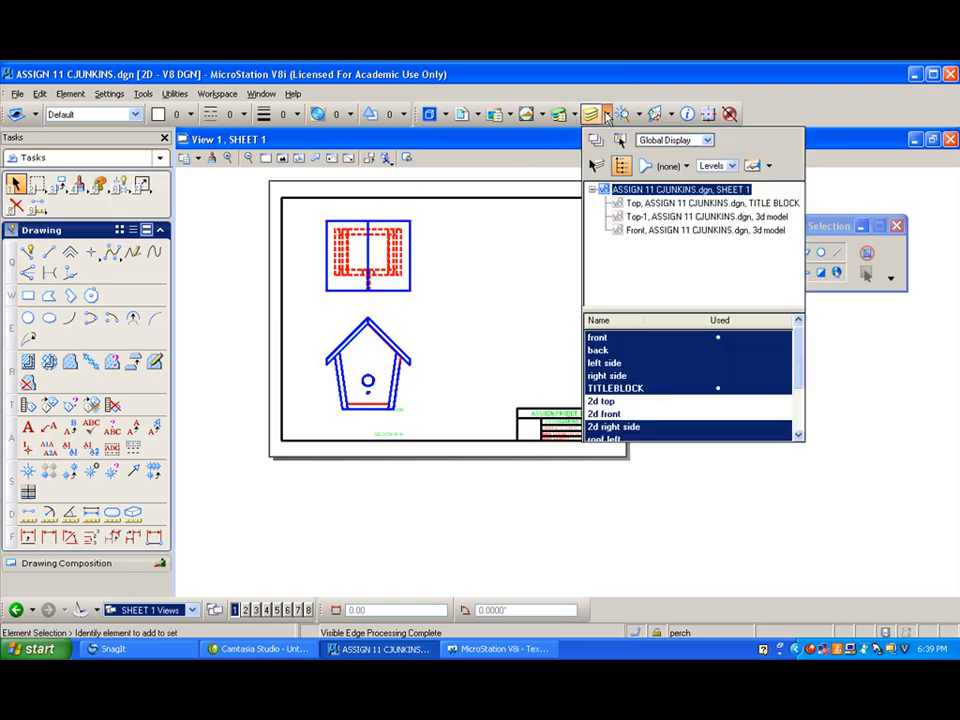
left_click(650, 230)
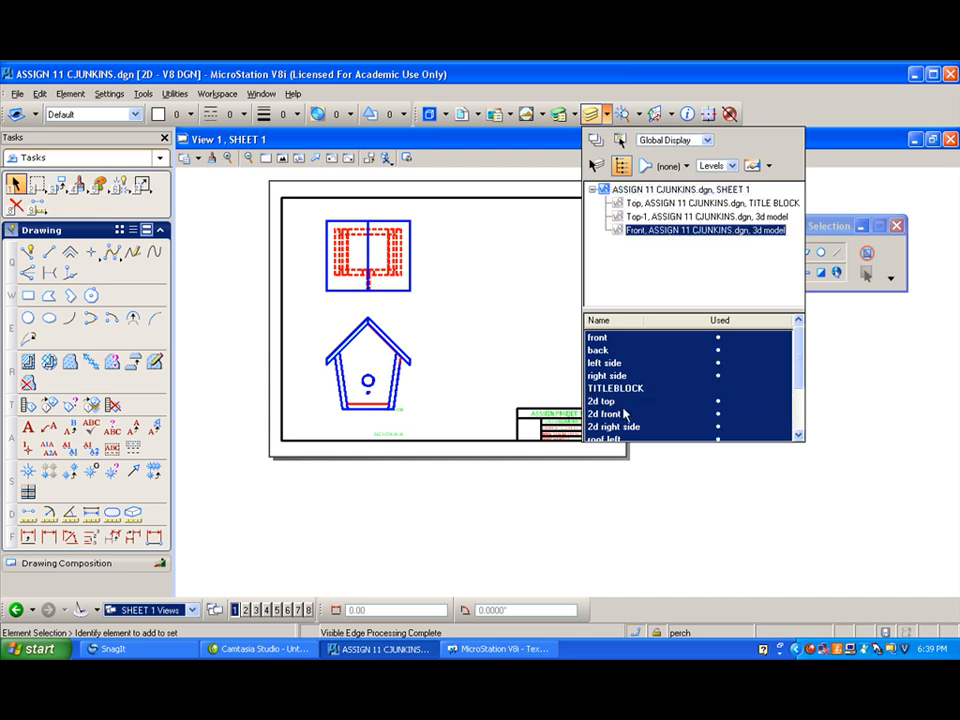
left_click_drag(623, 406, 631, 333)
left_click_drag(669, 429, 671, 470)
left_click(551, 407)
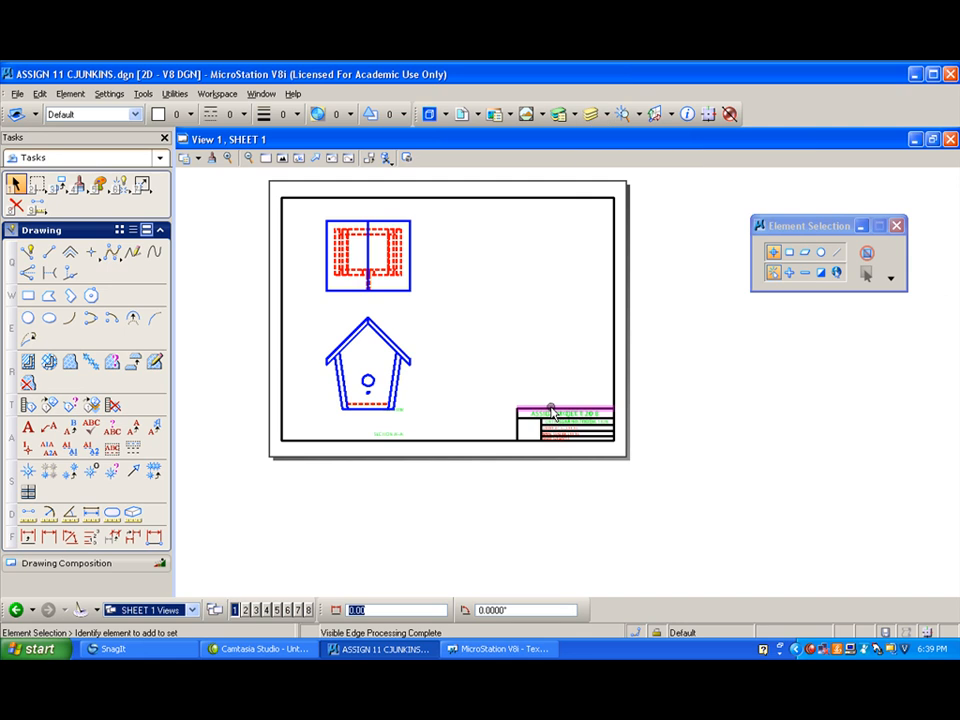
- Attach the 3d model of ASSIGN 11 CJUNKINS.dgn as a Right view reference at 1:4 scale beside the front view
left_click(462, 113)
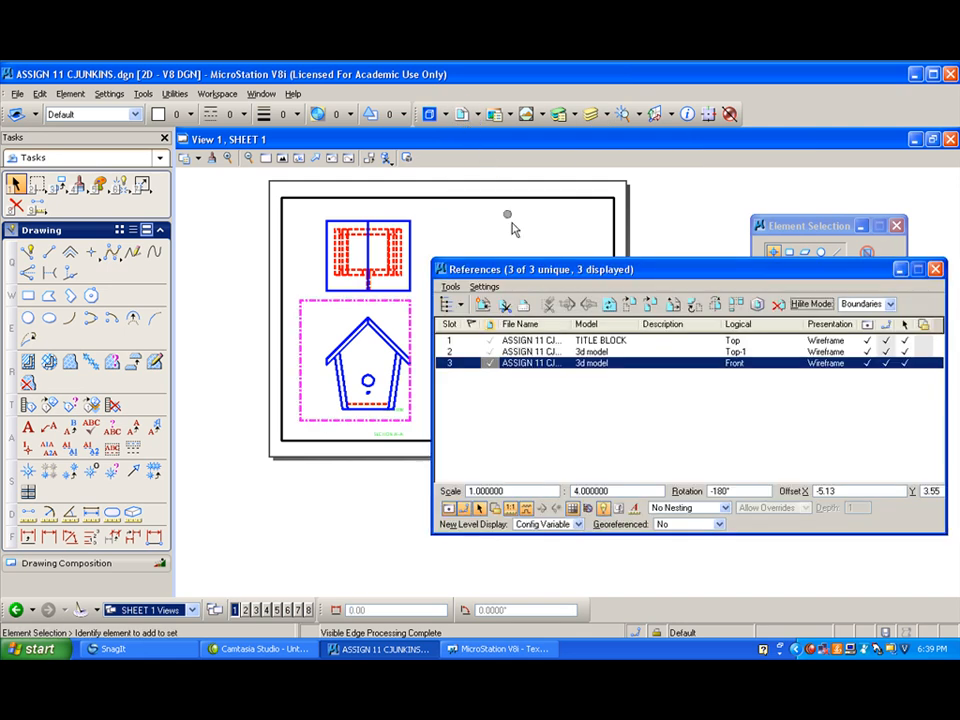
left_click(482, 304)
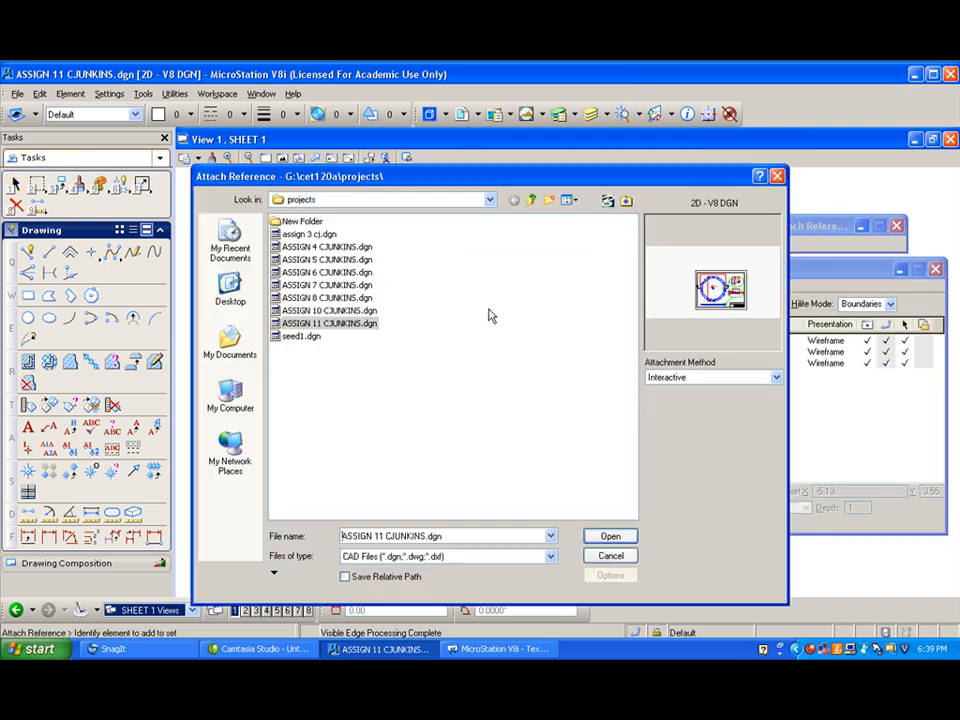
double_click(316, 324)
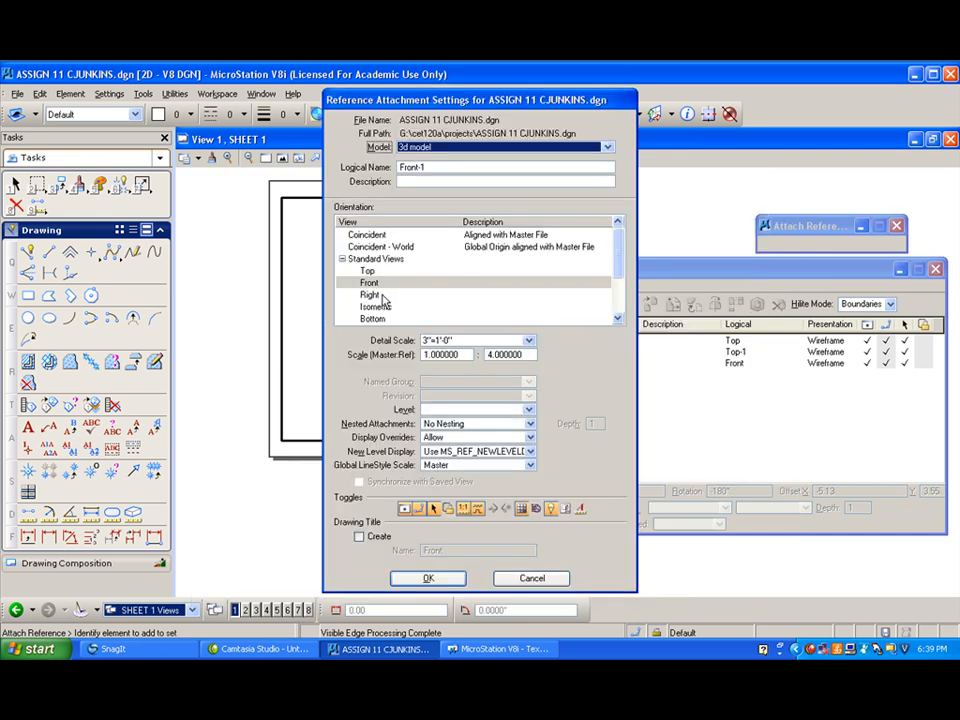
left_click(382, 297)
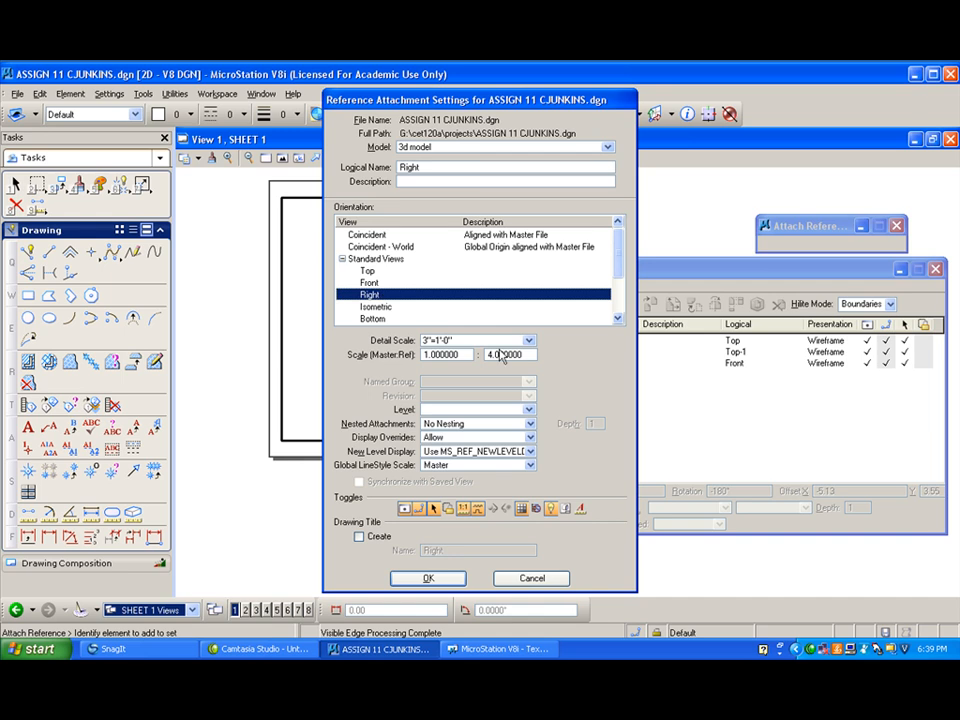
left_click(430, 580)
left_click_drag(540, 274, 697, 299)
left_click(568, 381)
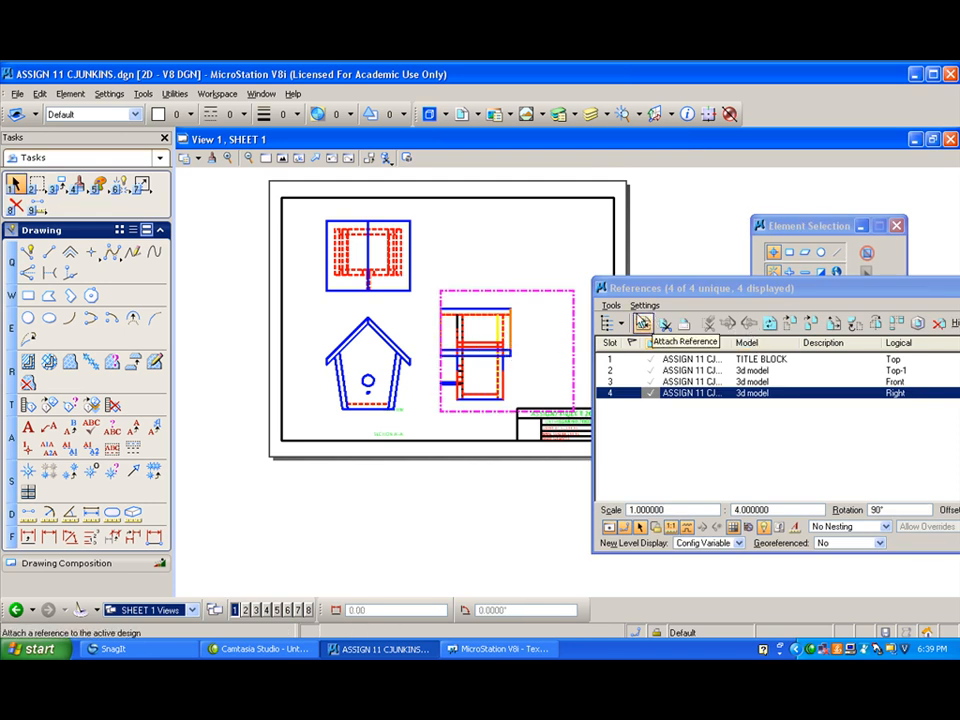
- Move the Right reference sideways, farther from the front view, and slightly up on the sheet
left_click(791, 322)
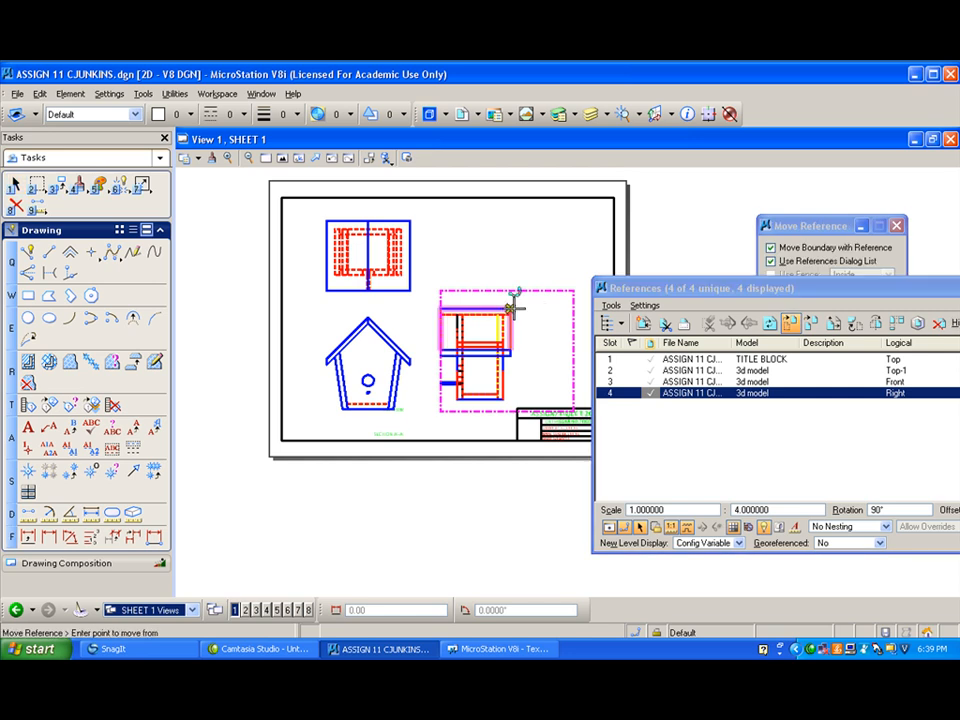
left_click(512, 307)
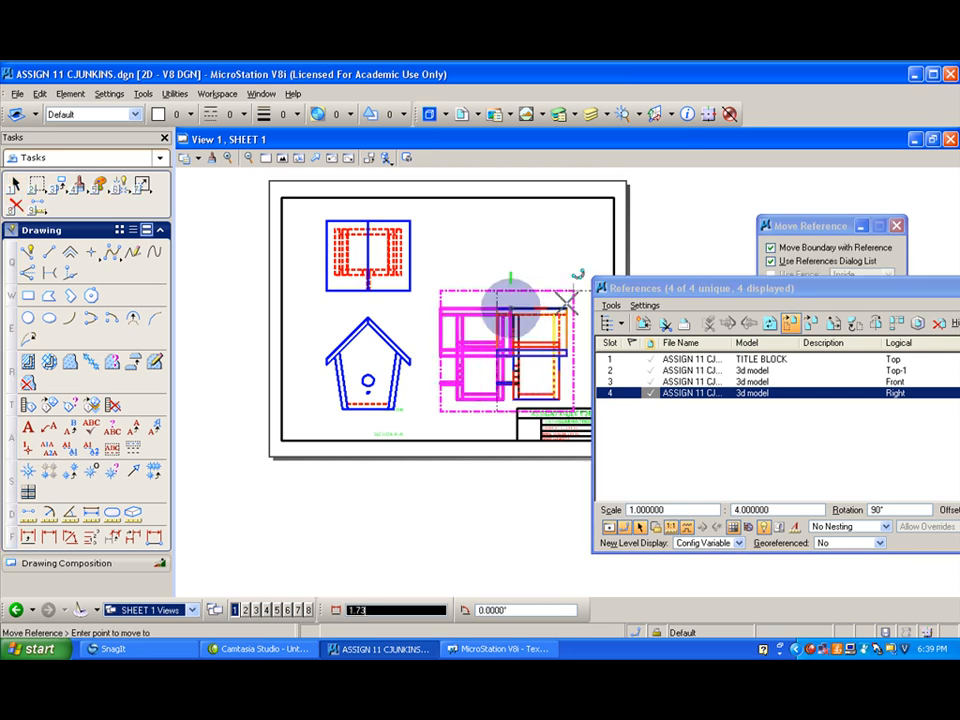
left_click(564, 300)
right_click(564, 300)
- Move the Front reference straight up so its roof peak aligns with the right view's top edge
left_click(676, 381)
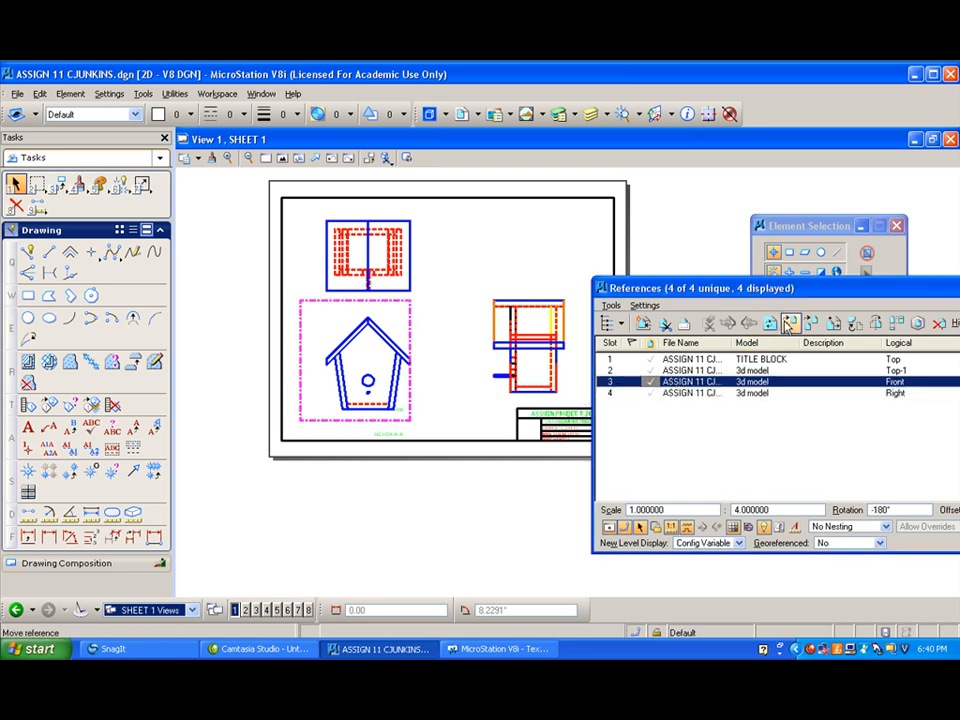
left_click(790, 323)
left_click(368, 318)
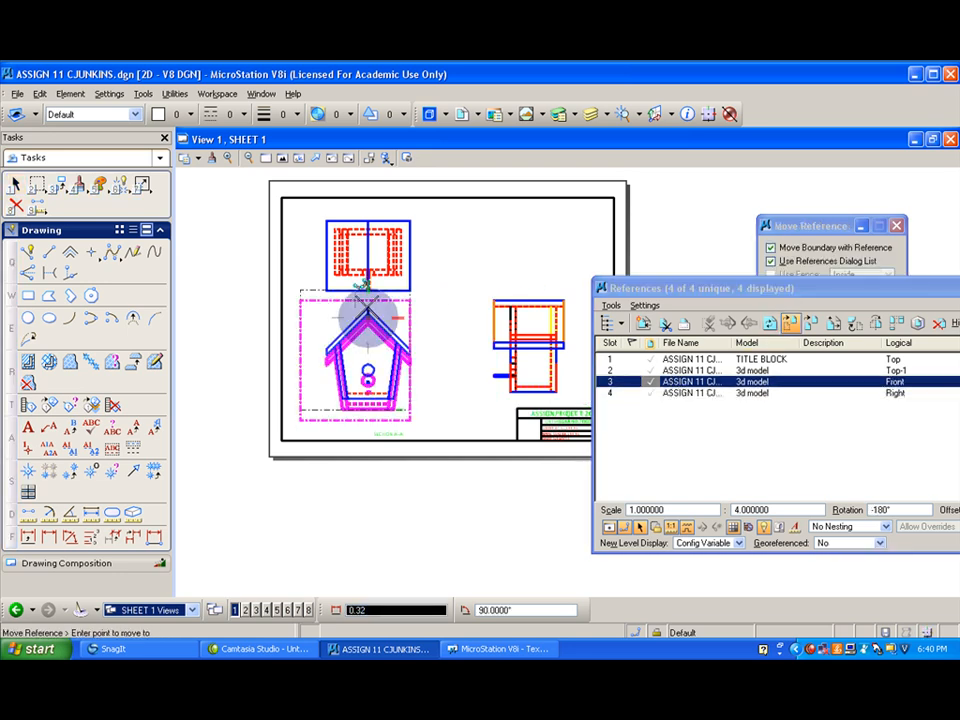
key("Return")
left_click(496, 299)
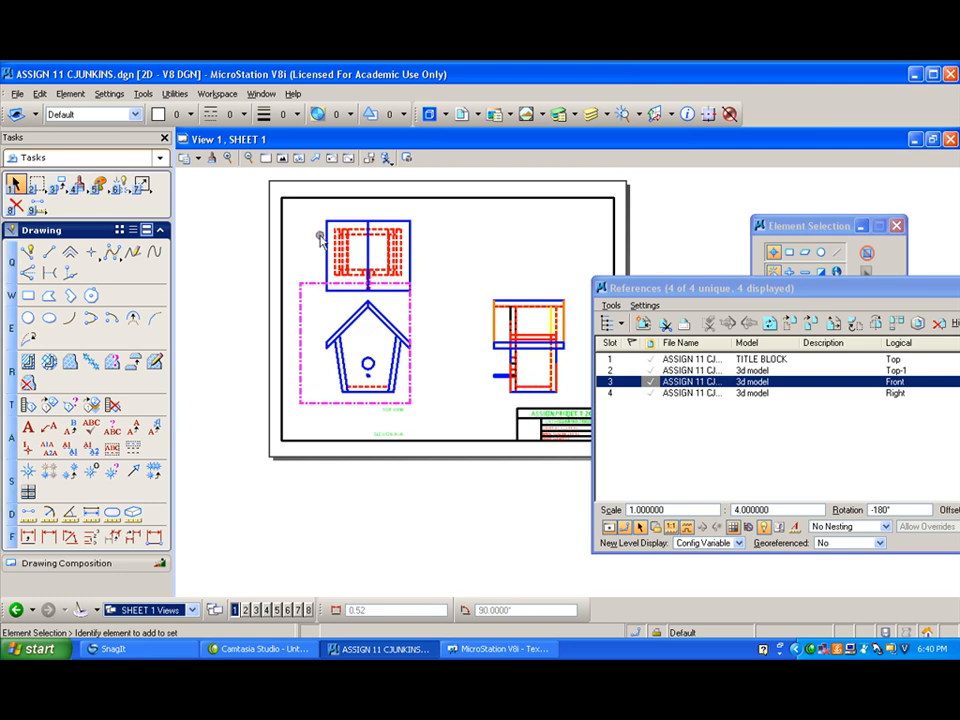
- Move the Top-1 reference straight up about 0.3 to leave more space above the front view
left_click(683, 370)
left_click(790, 323)
left_click(368, 218)
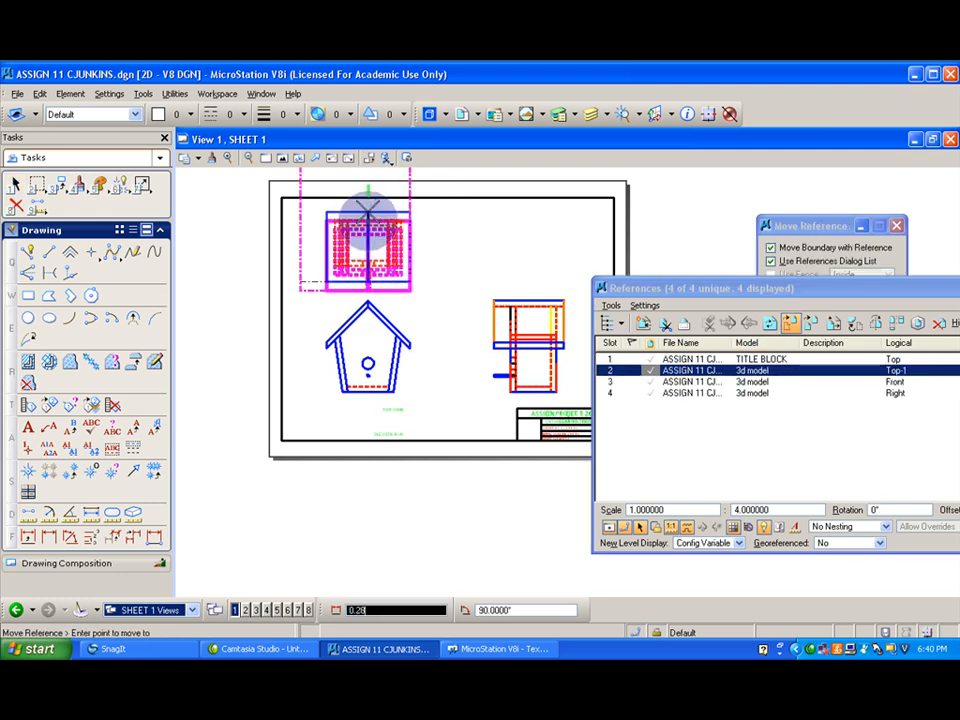
left_click(366, 208)
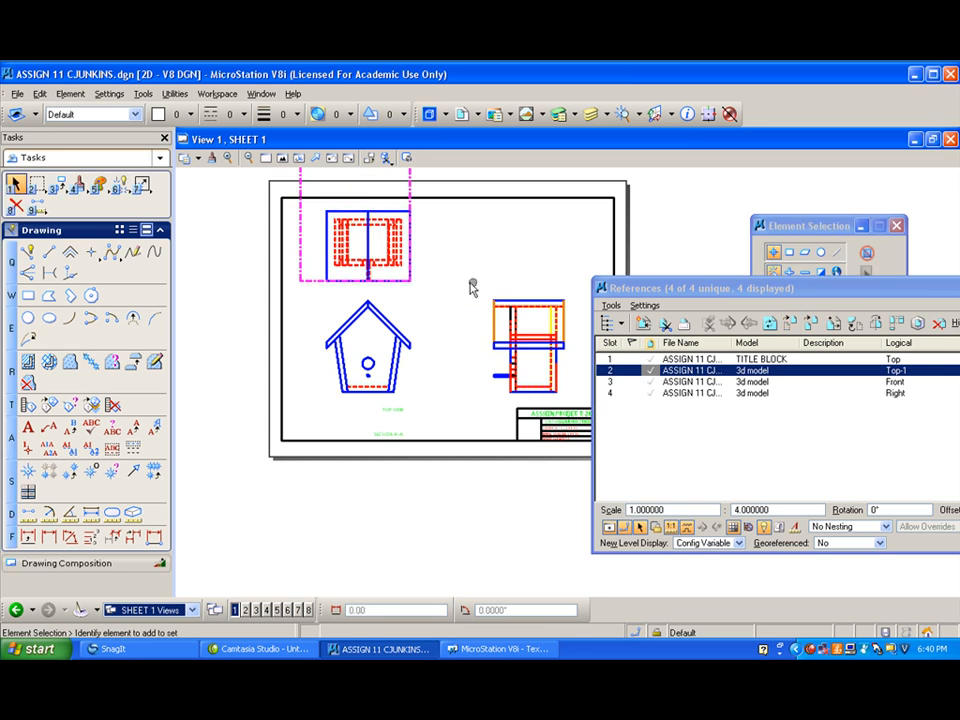
- Turn off the Right reference's levels except roof left, and close the level display and references list
left_click_drag(681, 291, 295, 322)
left_click(497, 465)
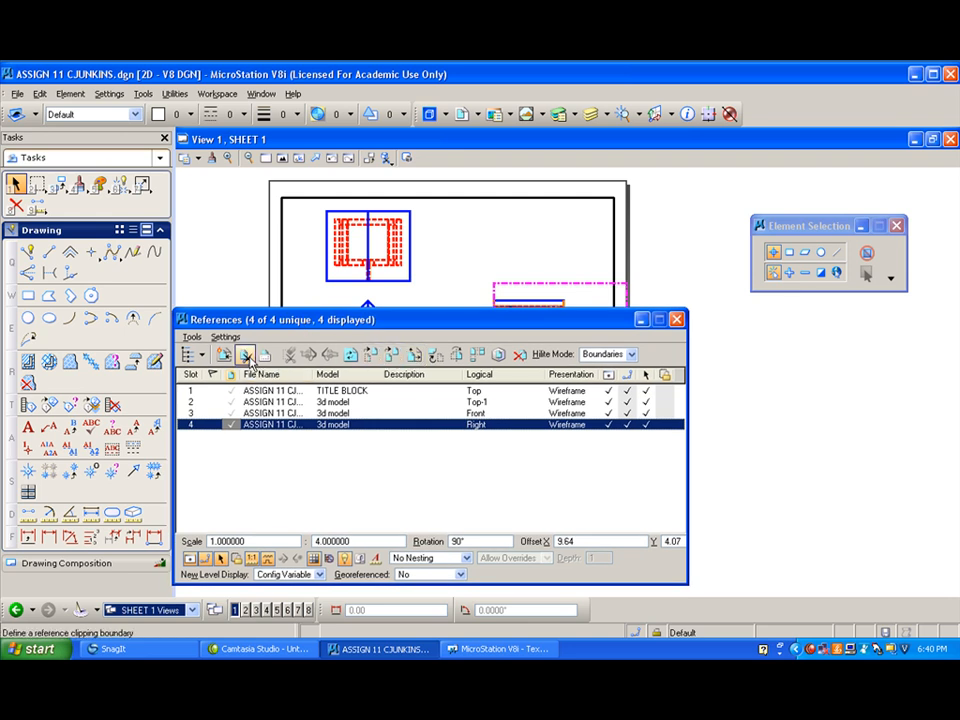
left_click(592, 115)
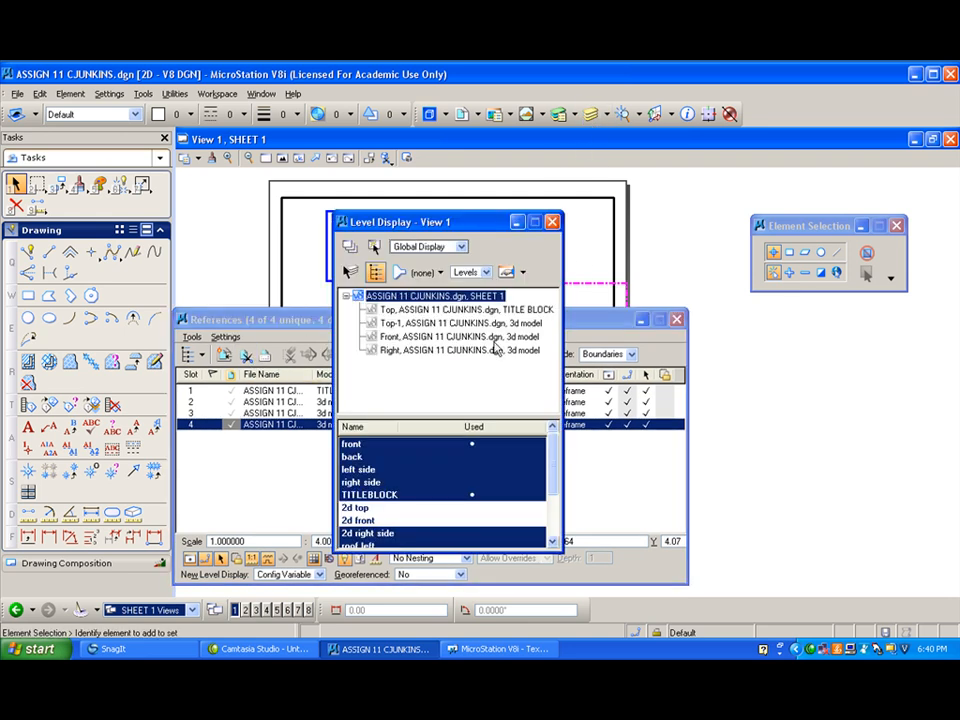
left_click(425, 350)
left_click_drag(408, 453, 408, 543)
left_click(391, 483)
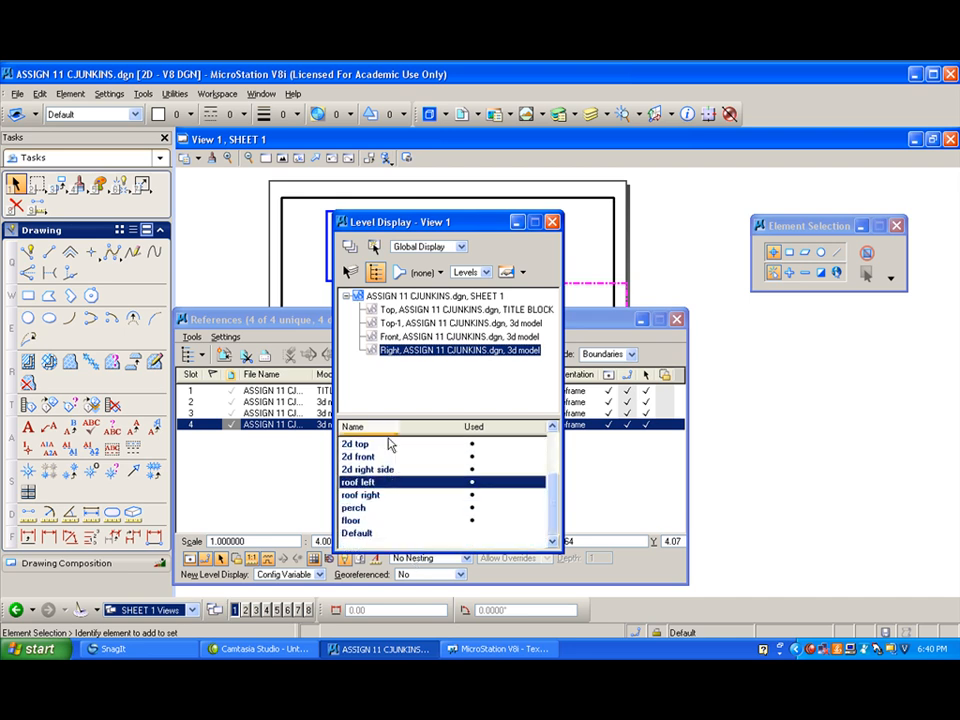
left_click(552, 222)
left_click(677, 319)
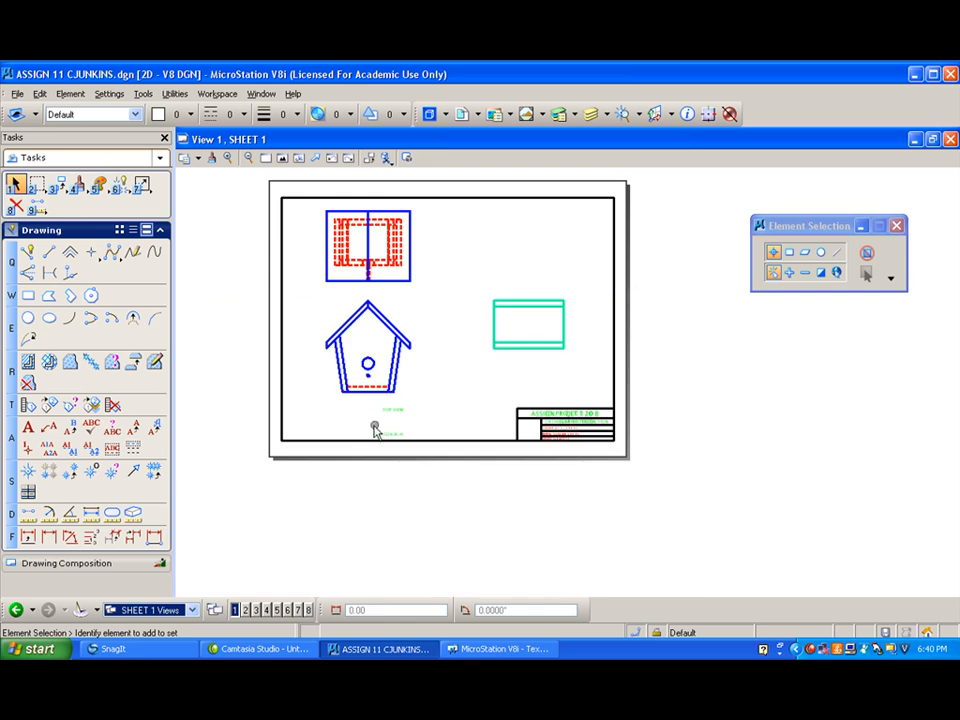
- Turn on the 2d right side level of the Right reference and turn off its roof left level
left_click(592, 115)
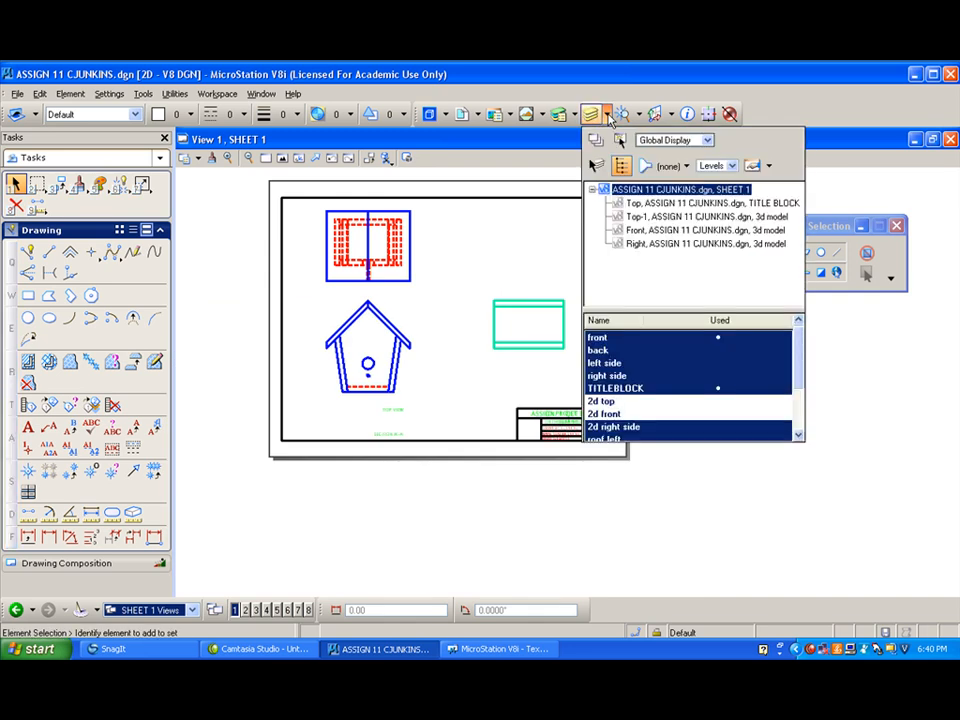
left_click(697, 244)
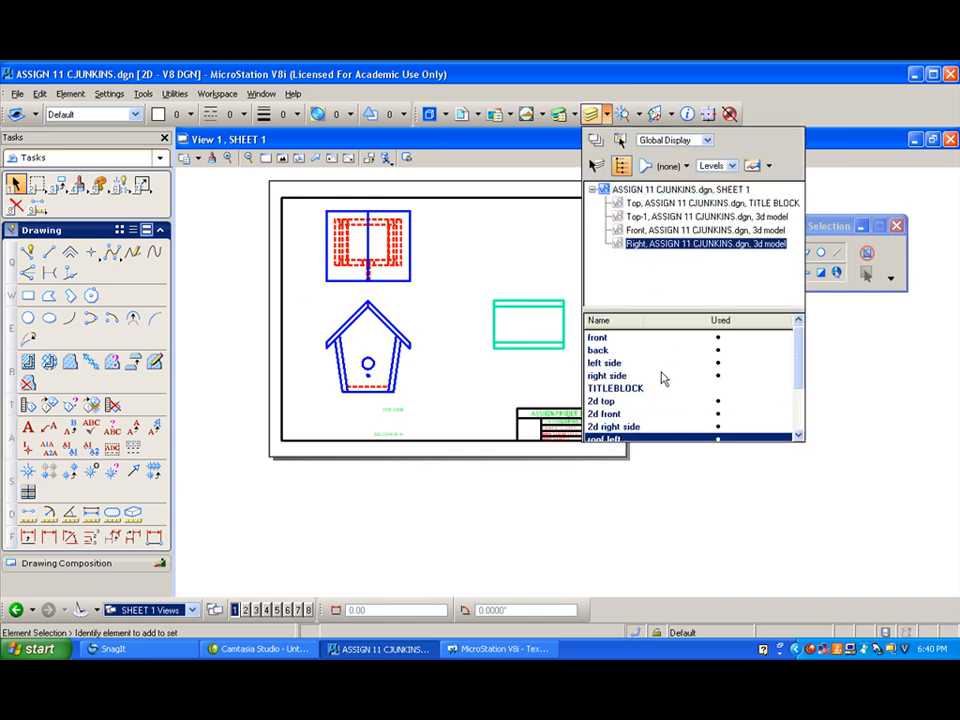
scroll(768, 366, "down", 2)
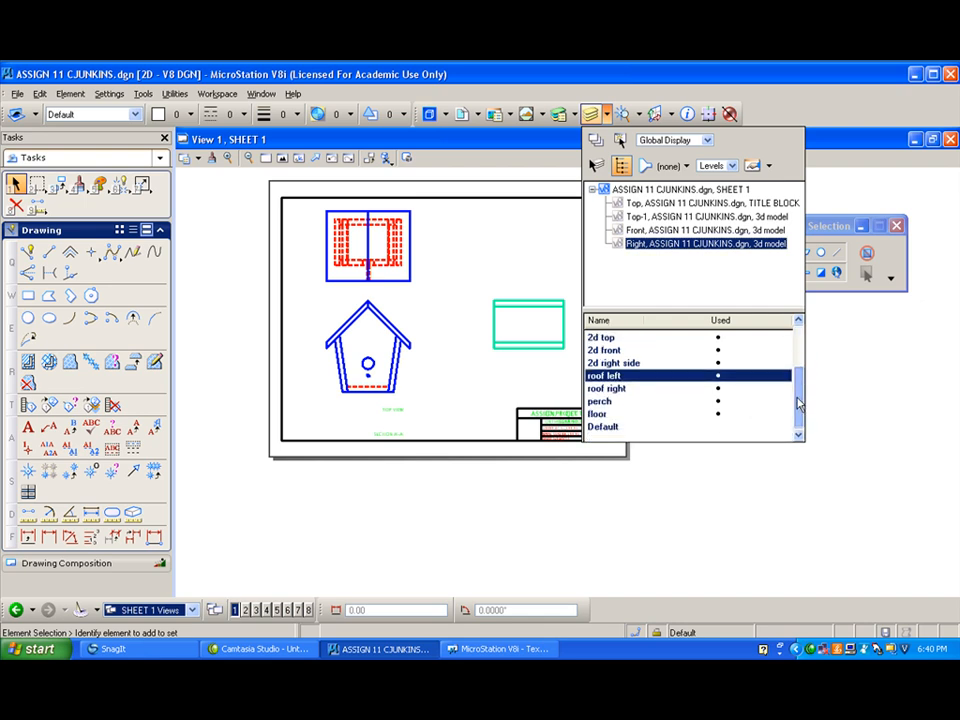
left_click(632, 364)
left_click(630, 376)
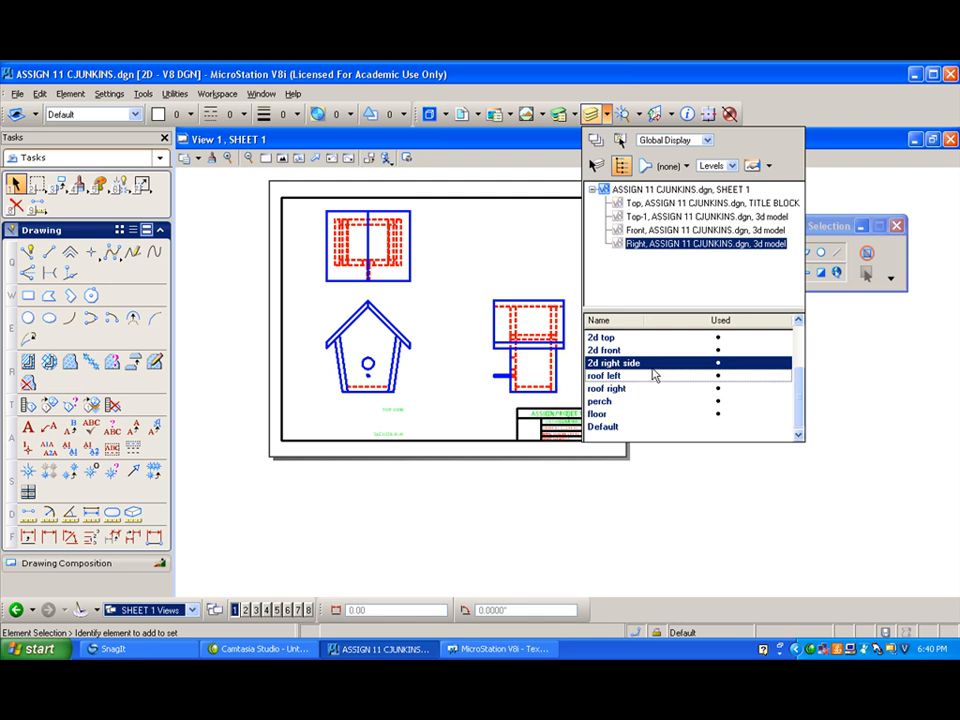
left_click(493, 245)
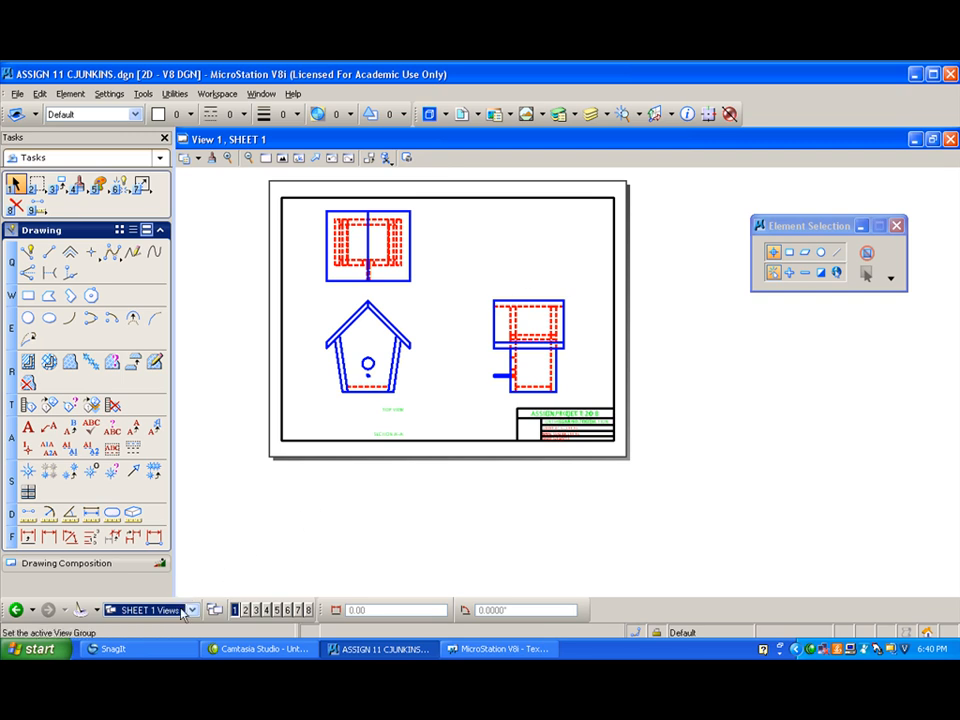
- Return to the 3d model in the Isometric view and rotate it dynamically to a lower viewing angle
left_click(160, 610)
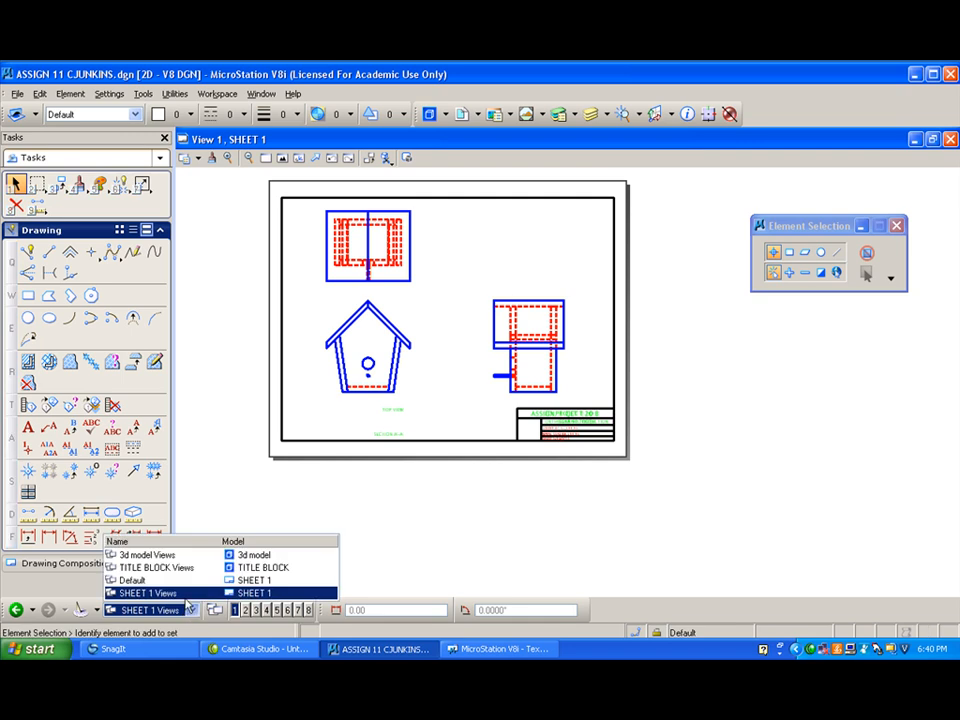
left_click(170, 555)
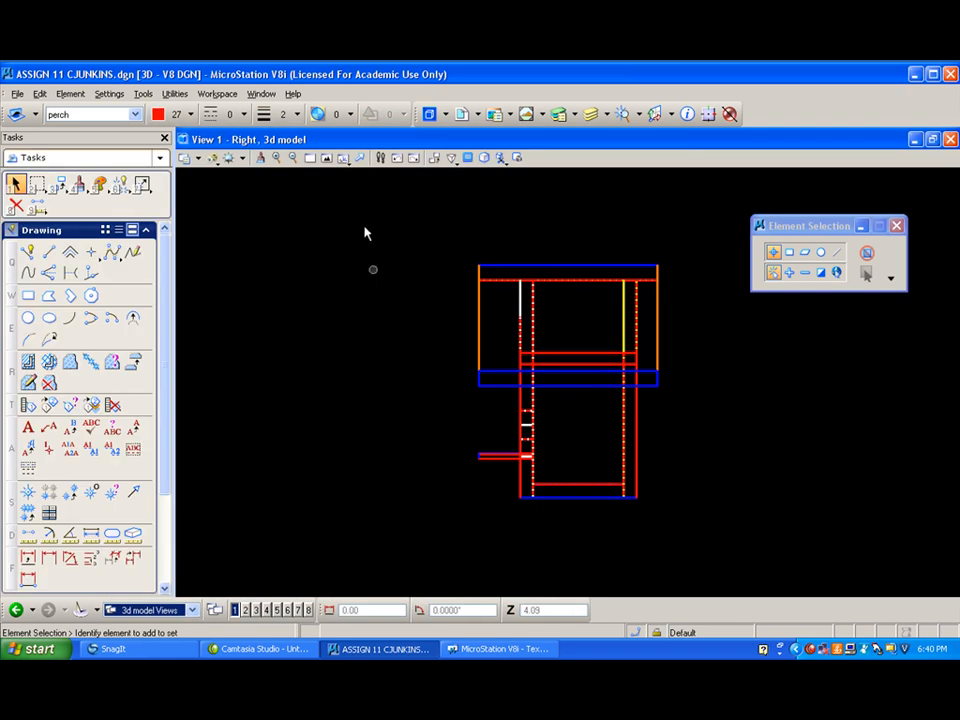
left_click(343, 158)
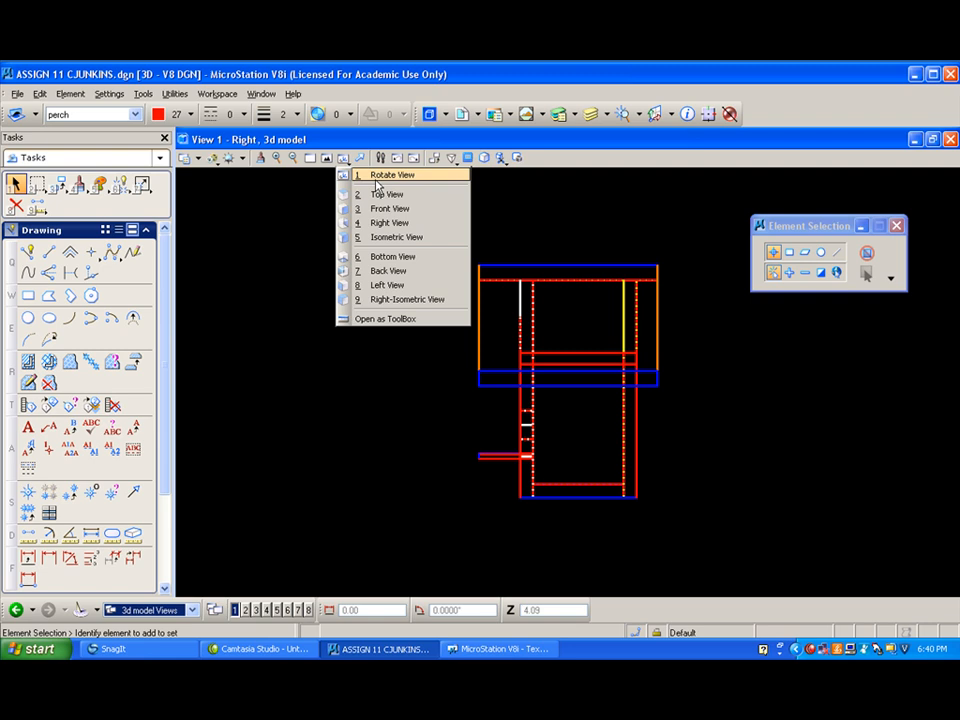
left_click(392, 237)
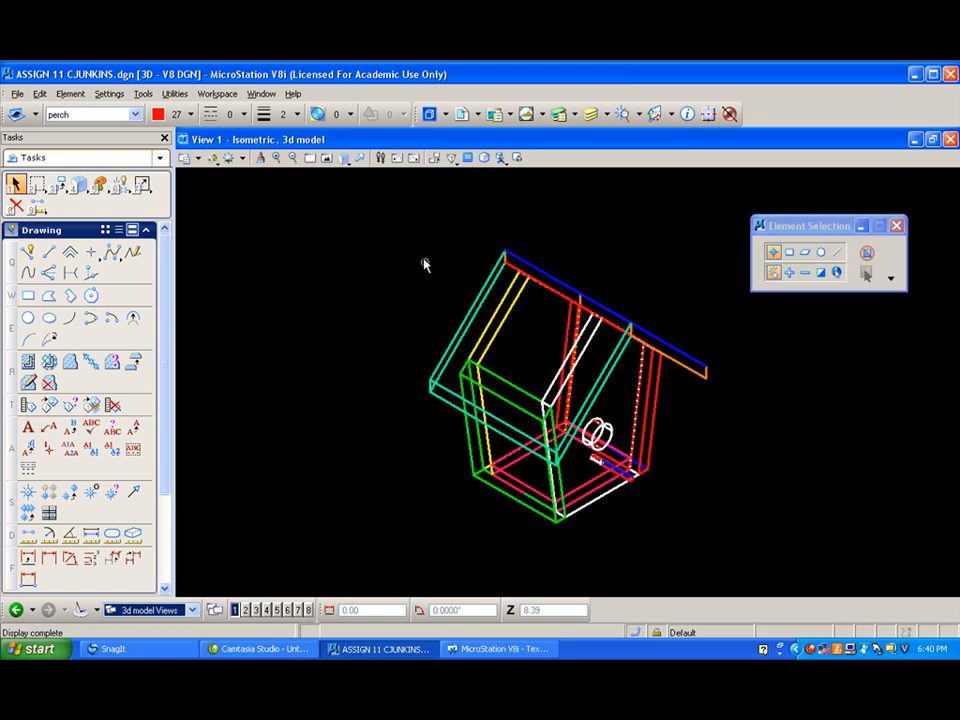
left_click(346, 158)
left_click(380, 175)
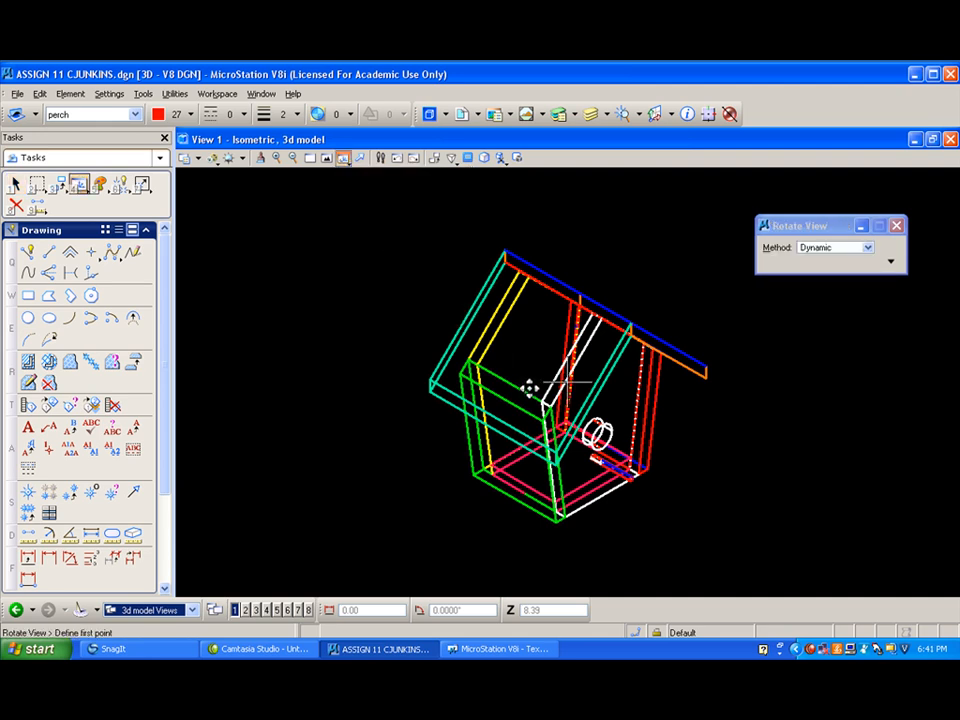
left_click(527, 388)
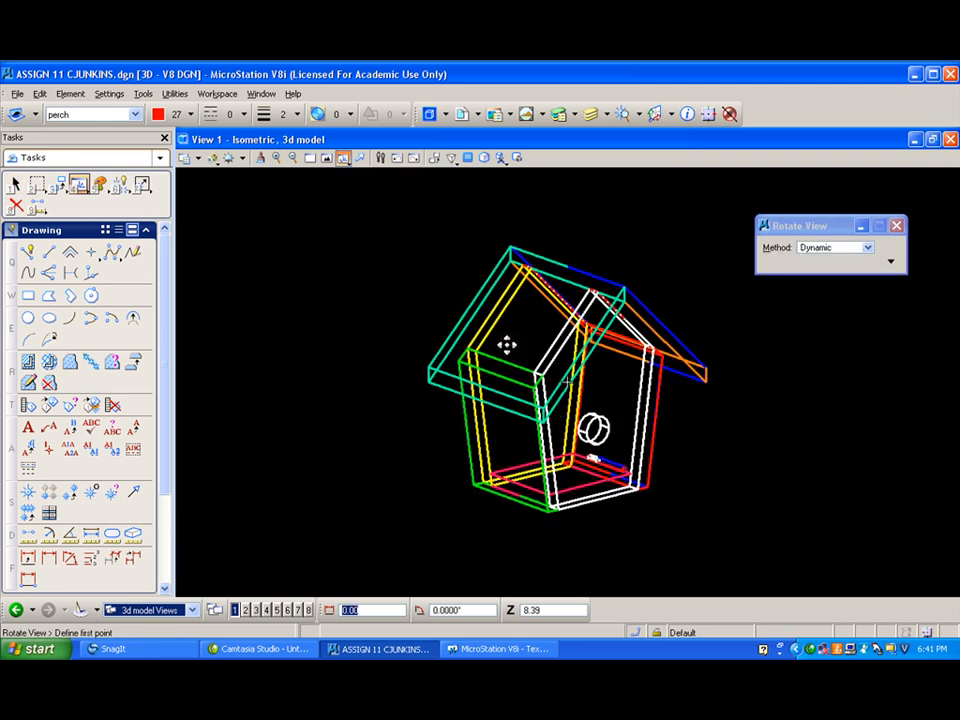
- Change the perspective of the birdhouse's 3d view with two small adjustments above the roof
left_click(453, 159)
left_click(546, 225)
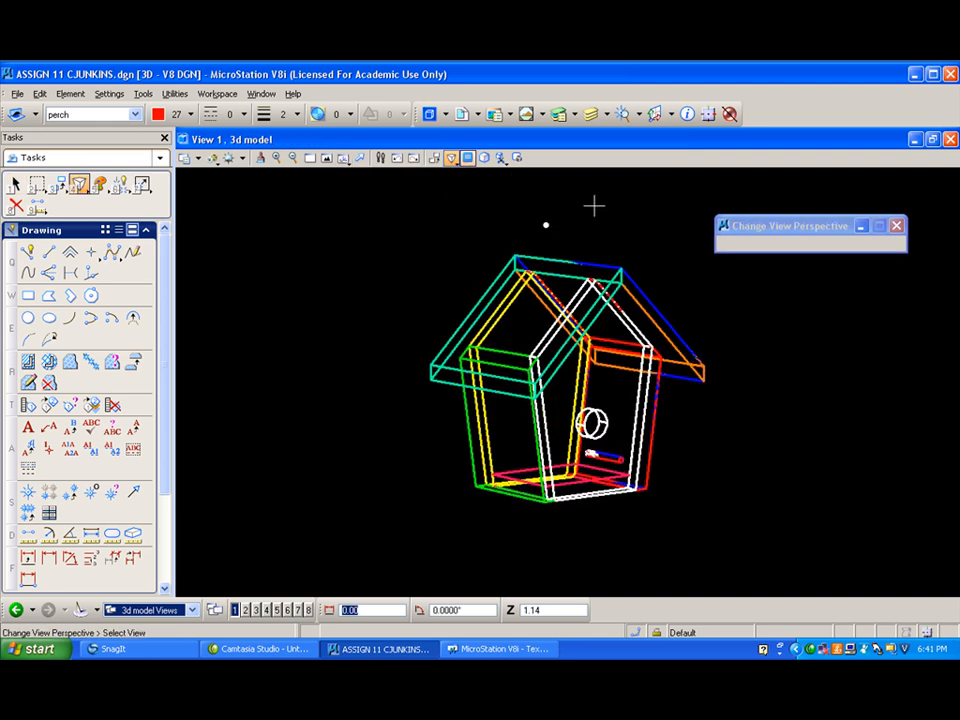
left_click(628, 206)
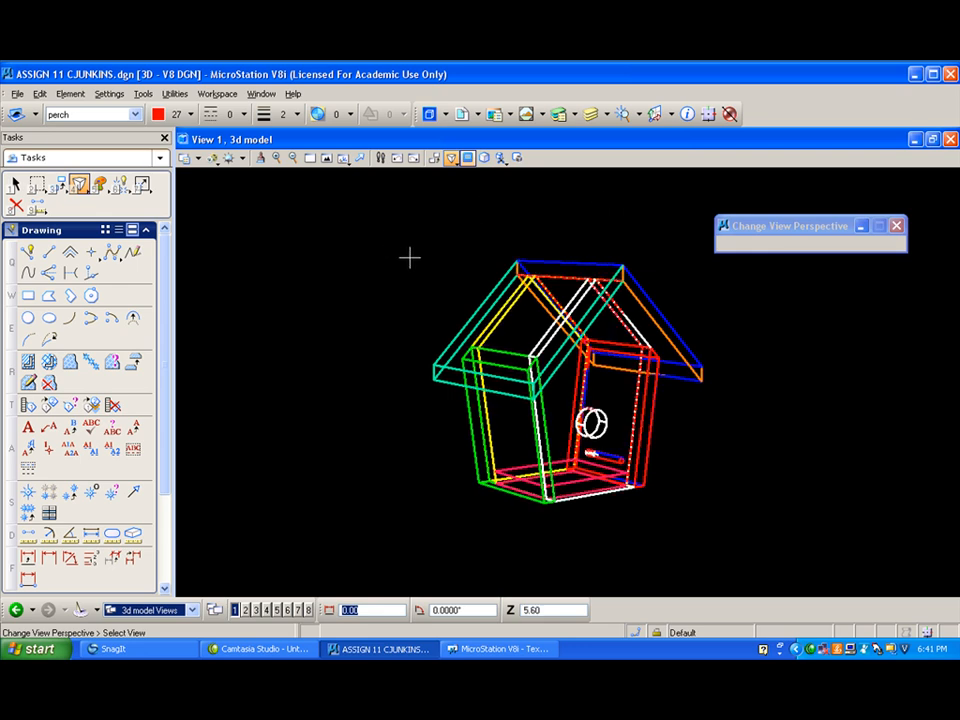
- Create a new level named 2D perspective in the level manager and close the manager
left_click(16, 95)
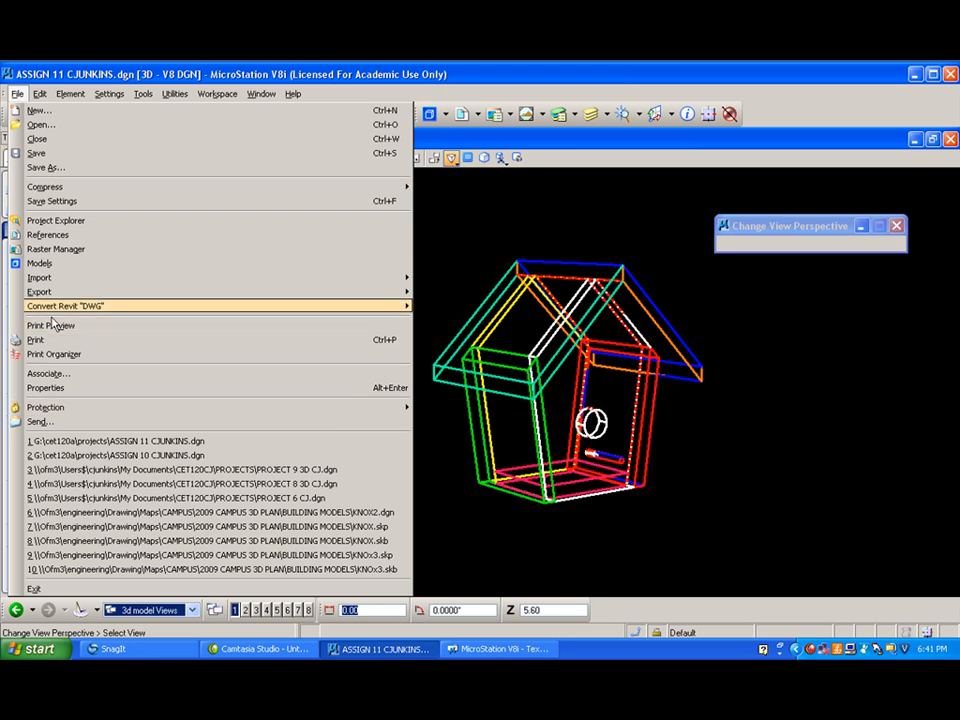
left_click(558, 114)
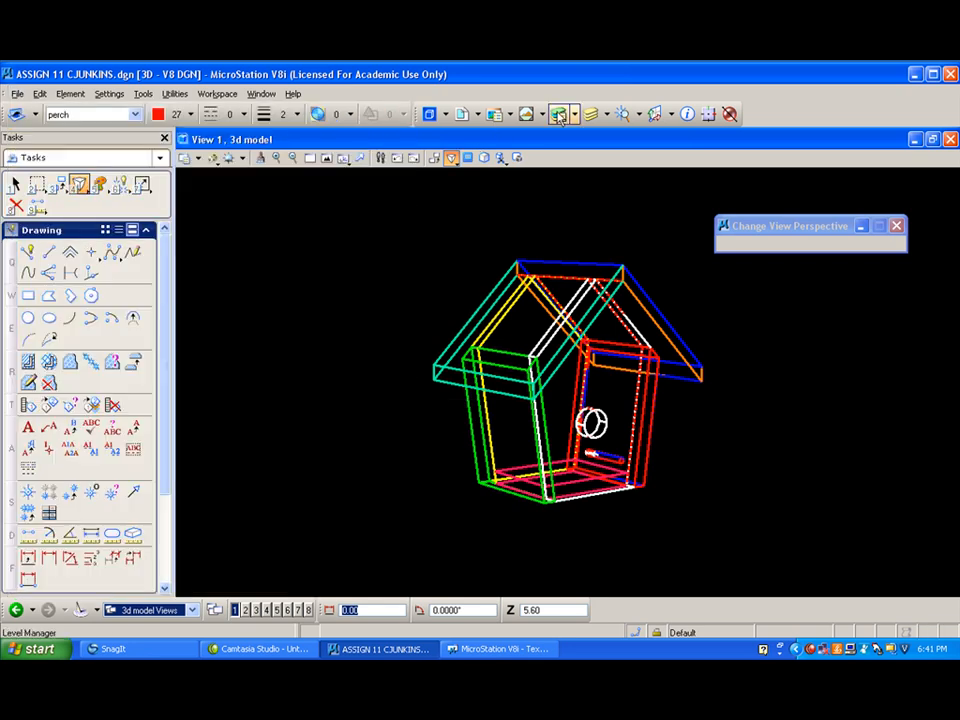
right_click(454, 421)
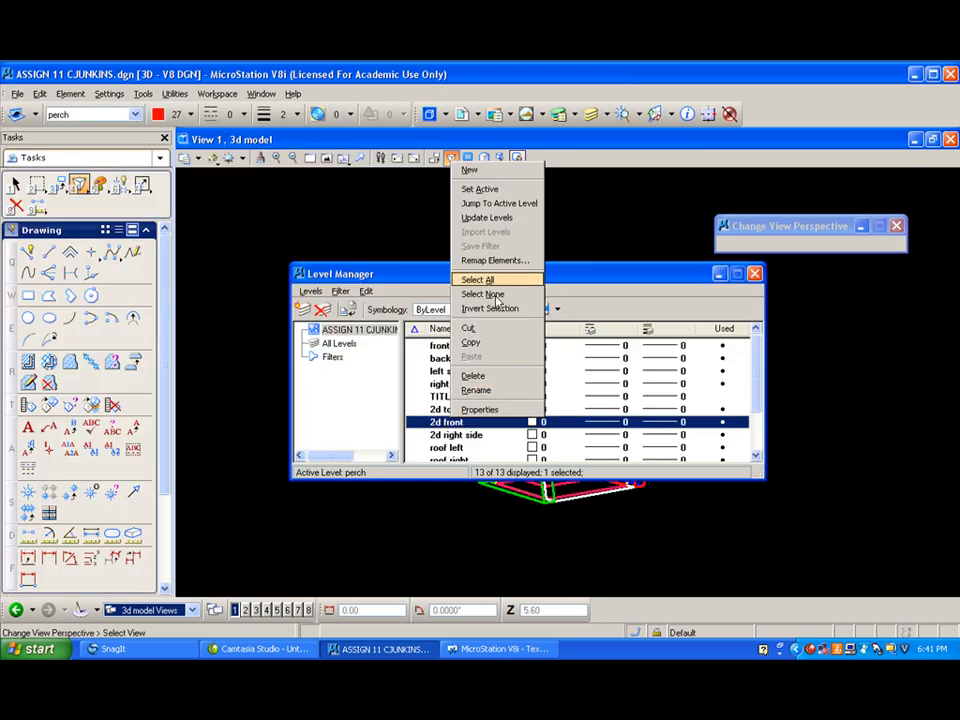
left_click(490, 176)
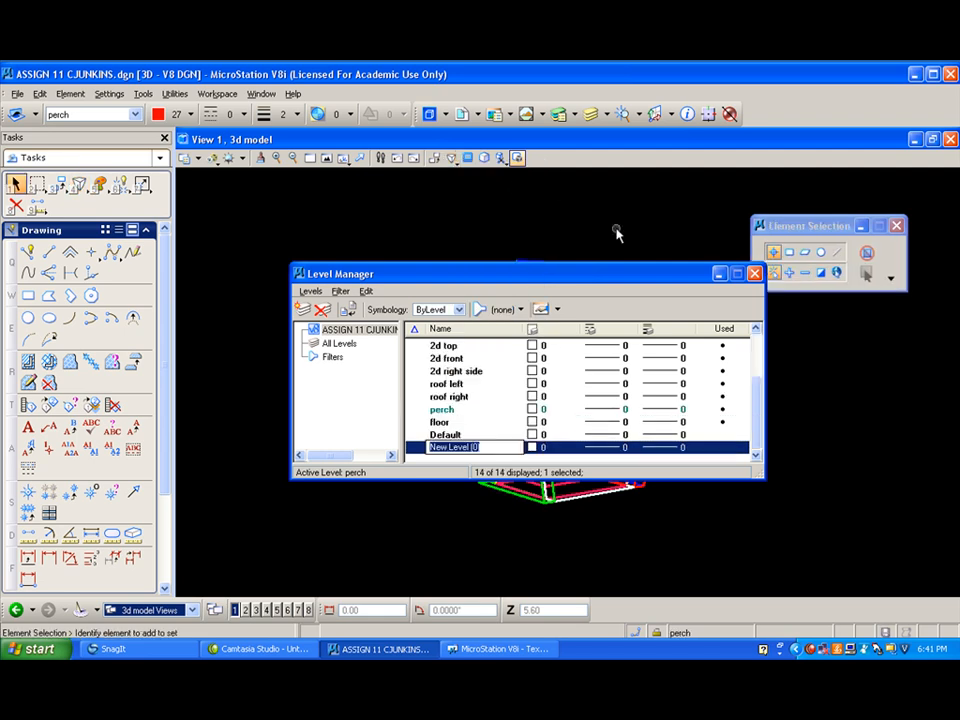
type("perspective")
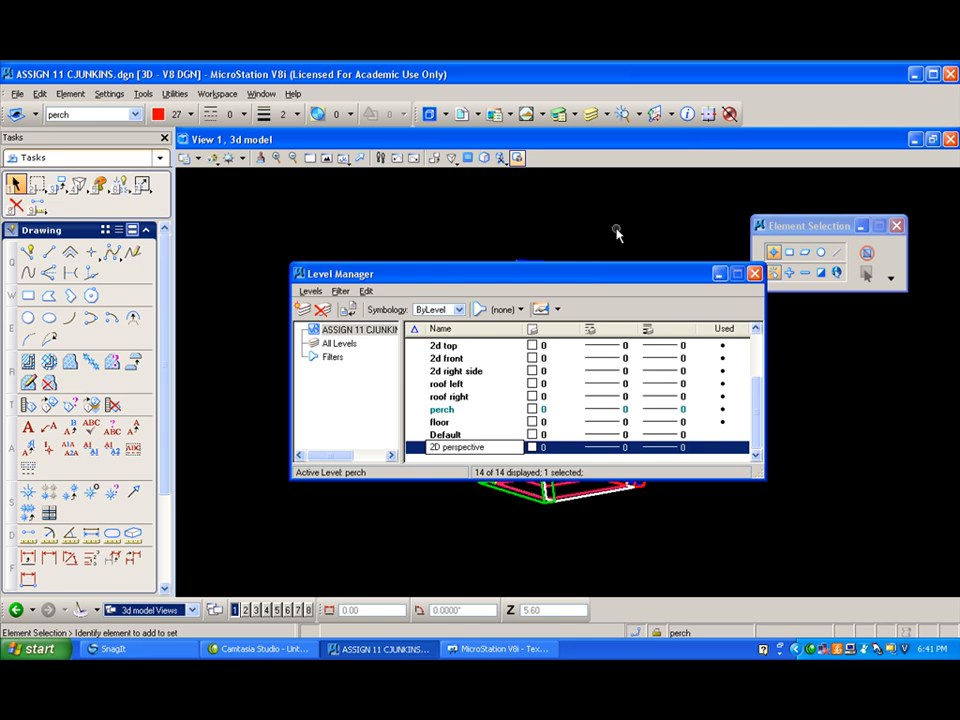
key("Return")
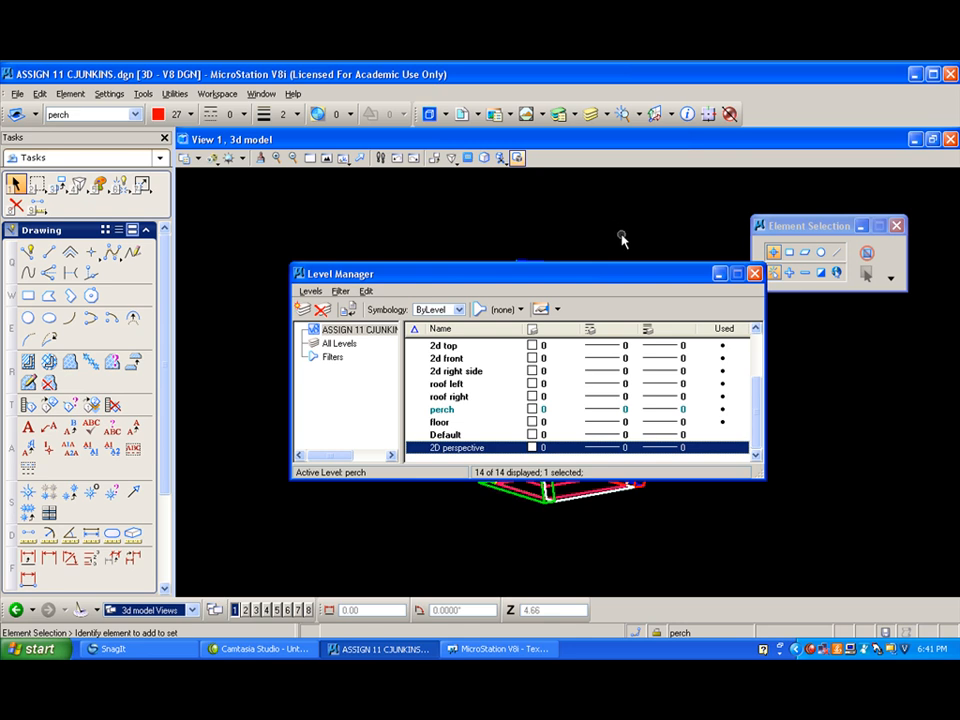
left_click(756, 276)
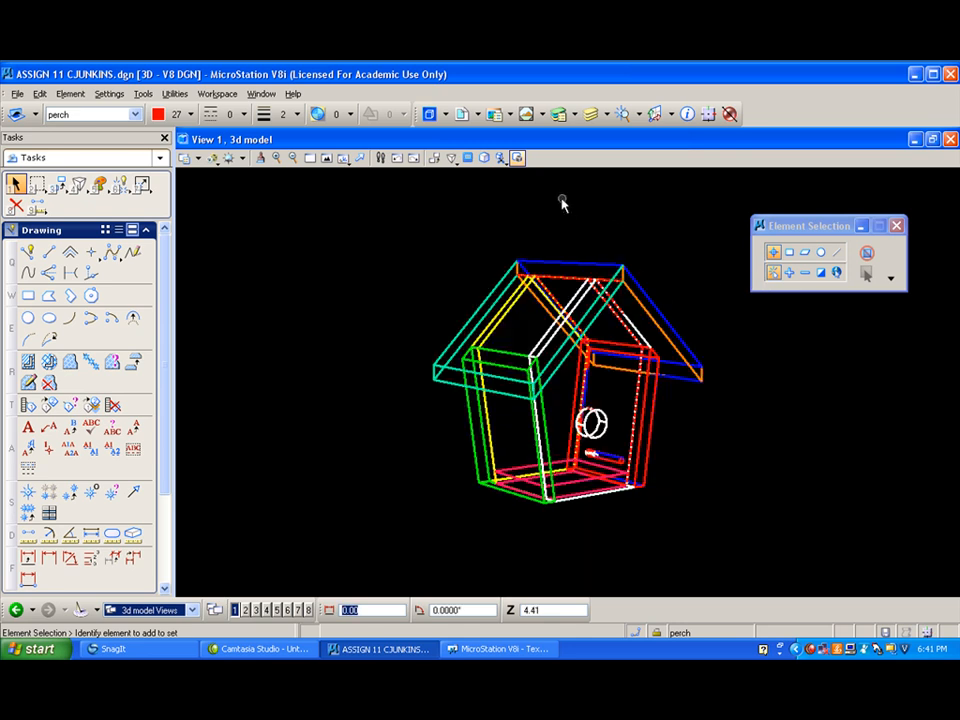
- Start a visible edges export of the 3d model and assign the visible edges to the 2D perspective level
left_click(17, 94)
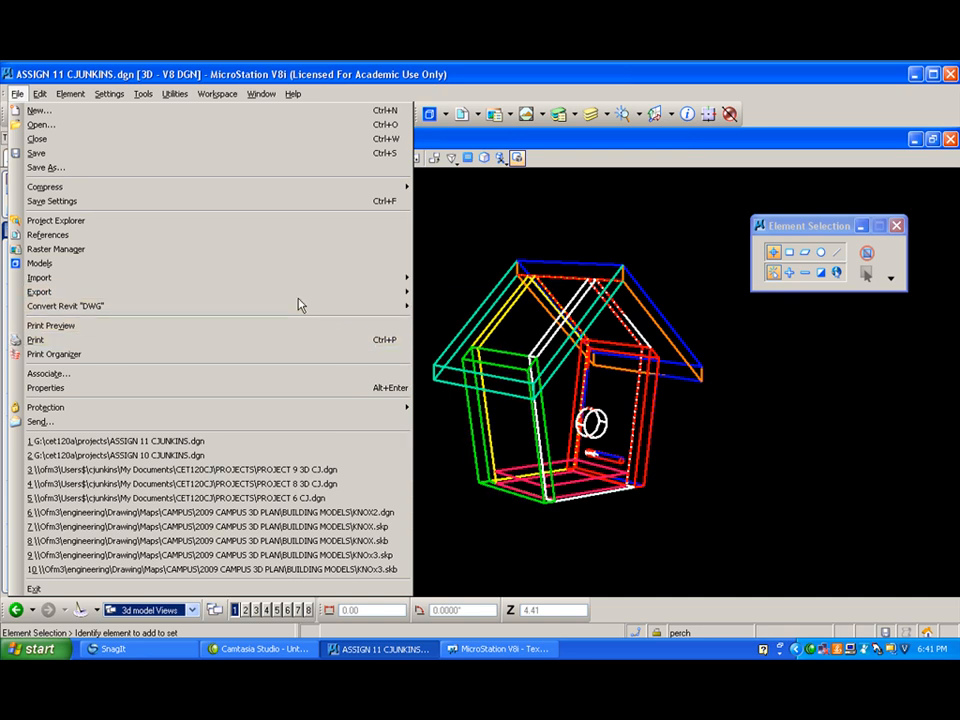
mouse_move(228, 297)
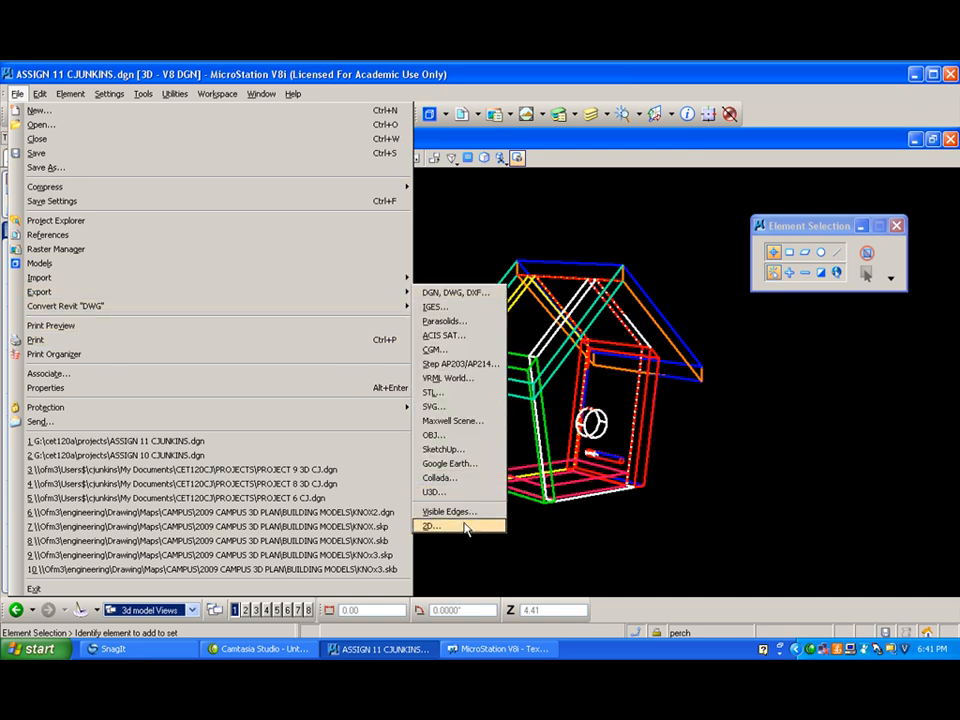
left_click(449, 512)
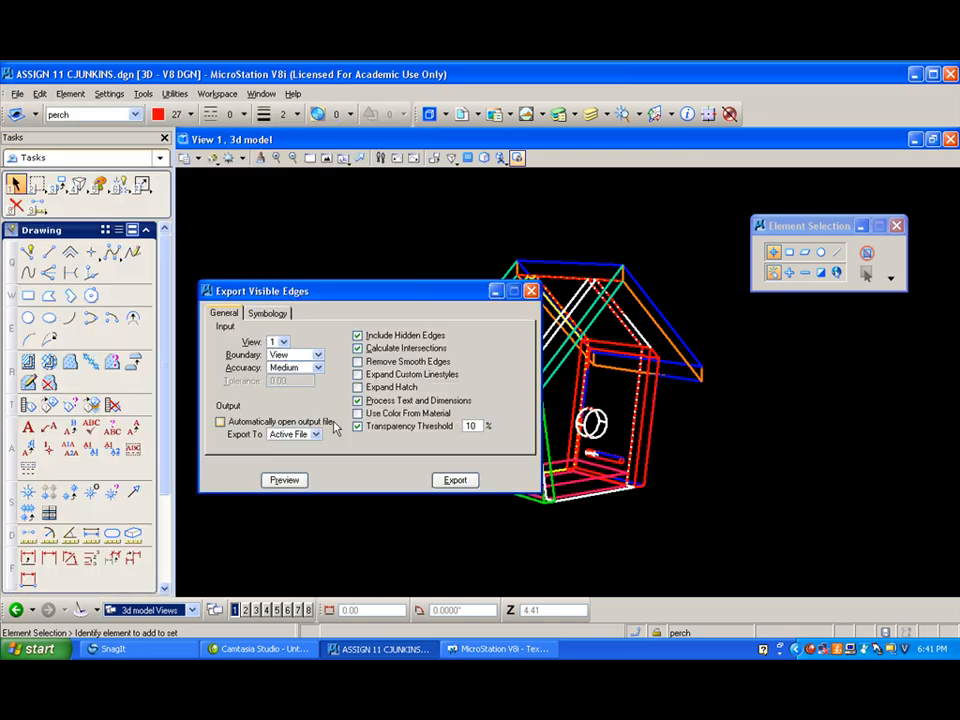
left_click(268, 313)
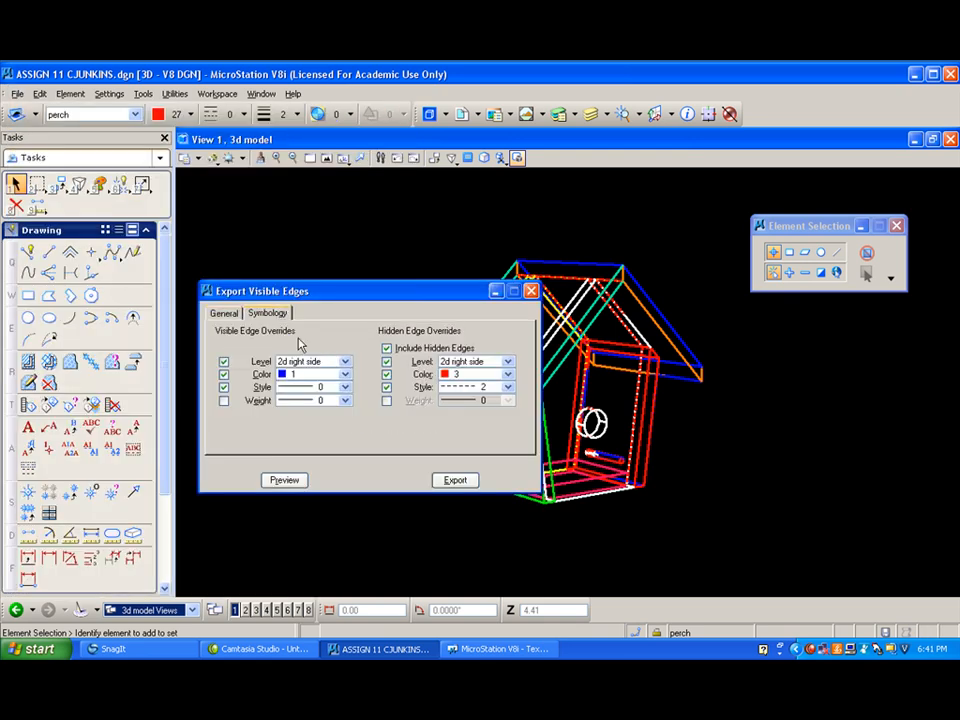
left_click(345, 362)
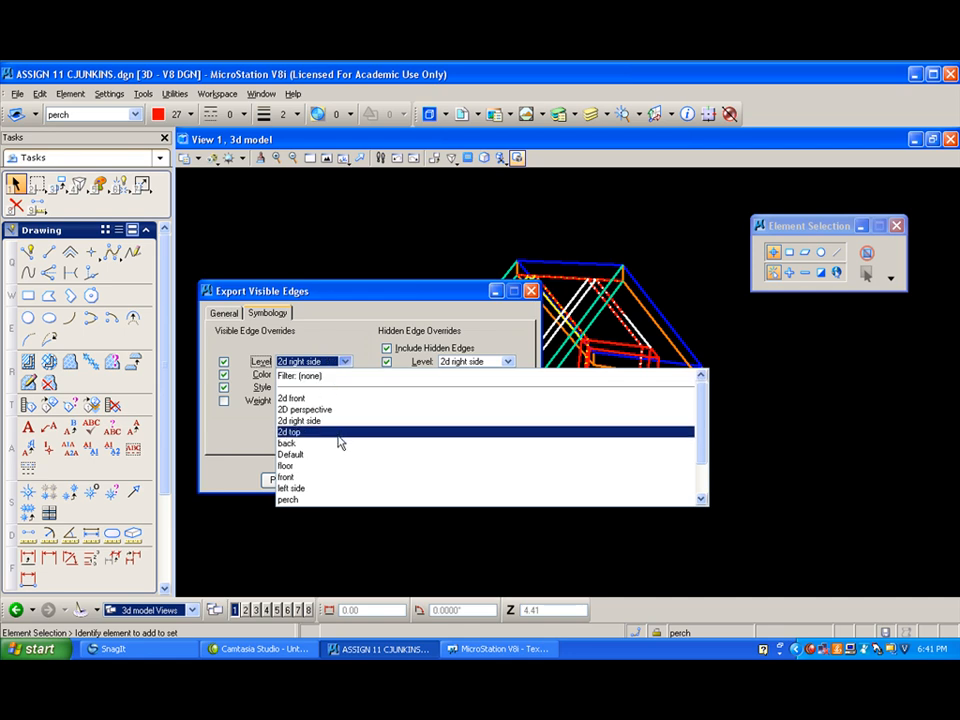
scroll(338, 441, "down", 2)
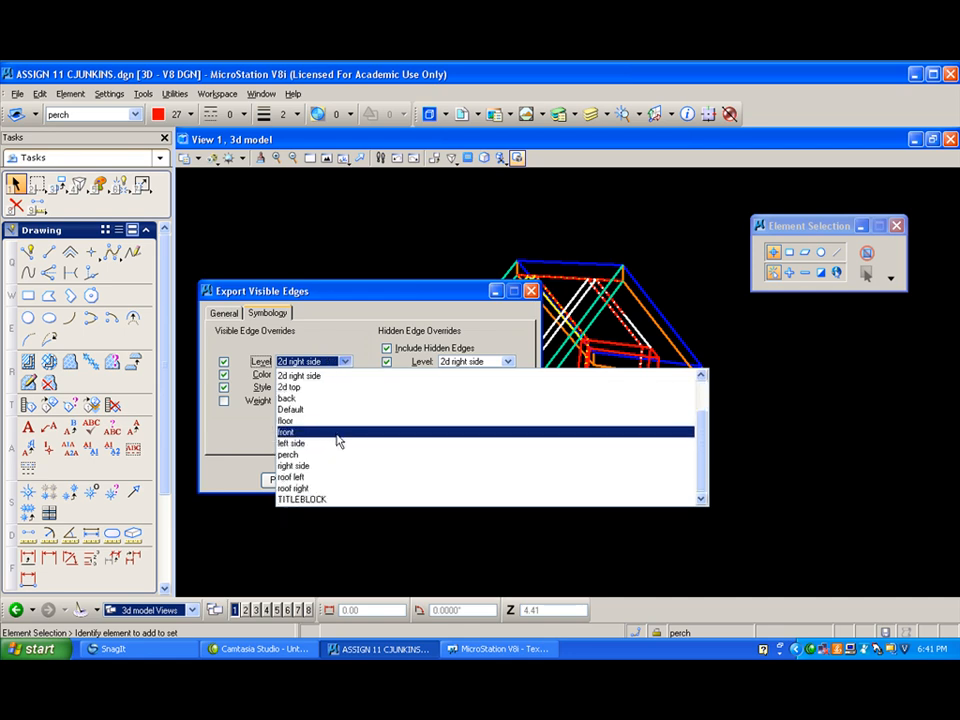
scroll(338, 441, "up", 1)
left_click(332, 407)
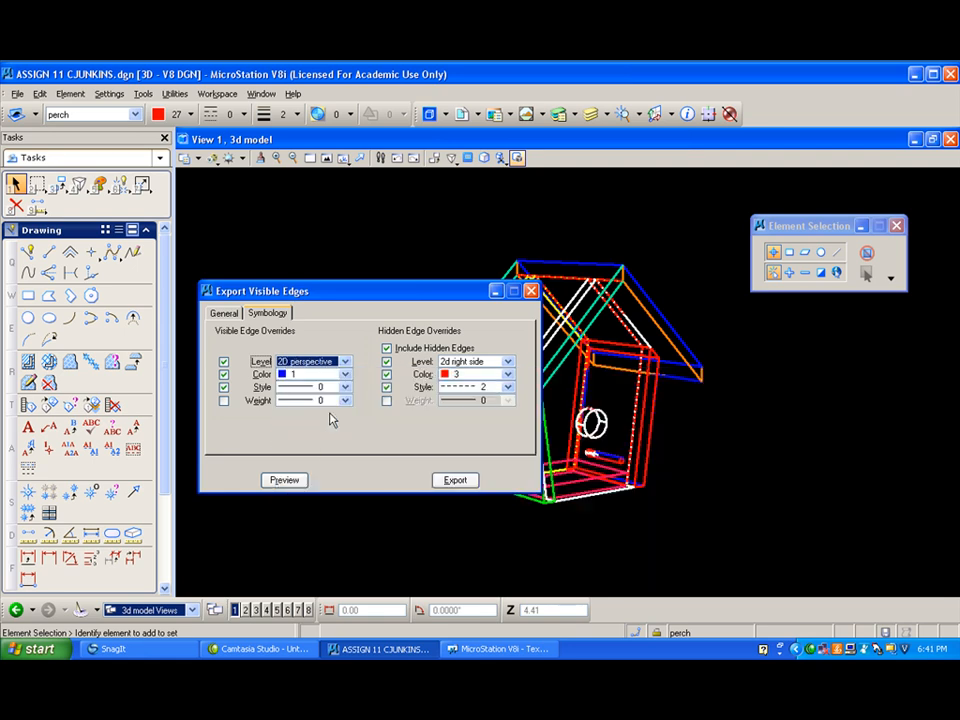
- Exclude hidden edges from the export and set the visible edge color to 2 (green)
left_click(387, 348)
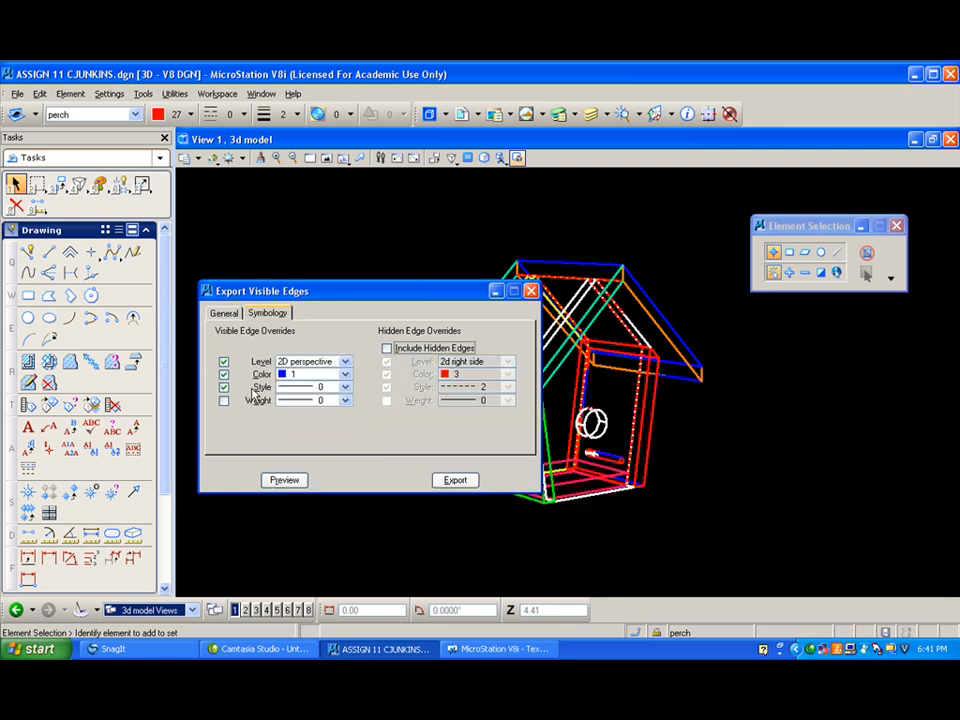
left_click(344, 375)
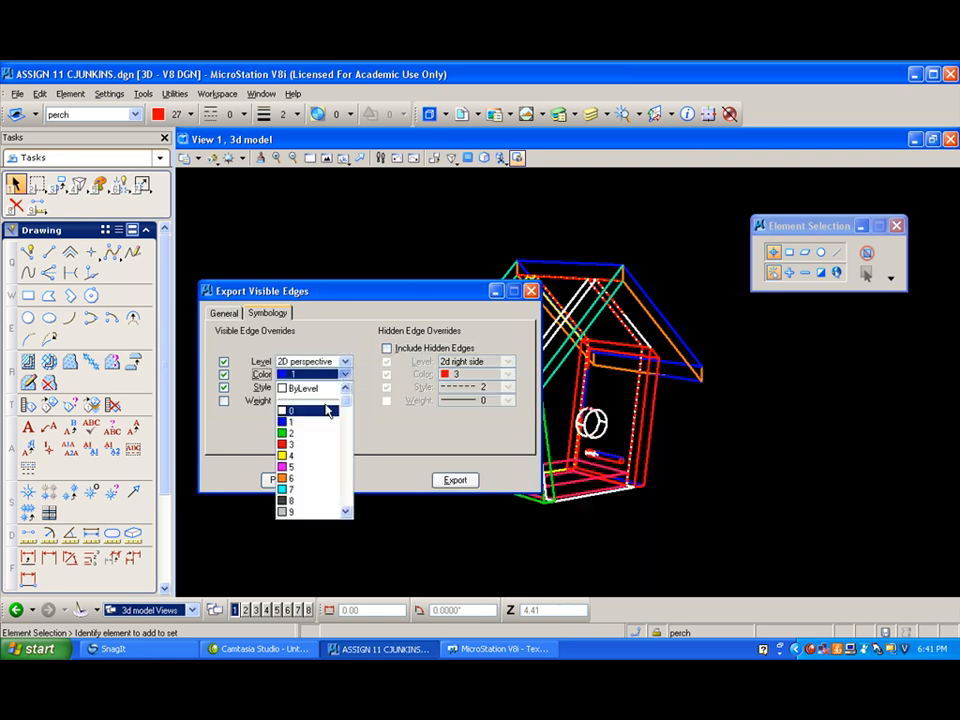
left_click(302, 438)
- Preview the birdhouse's visible edges, export them to the active file and close the export settings
left_click(287, 481)
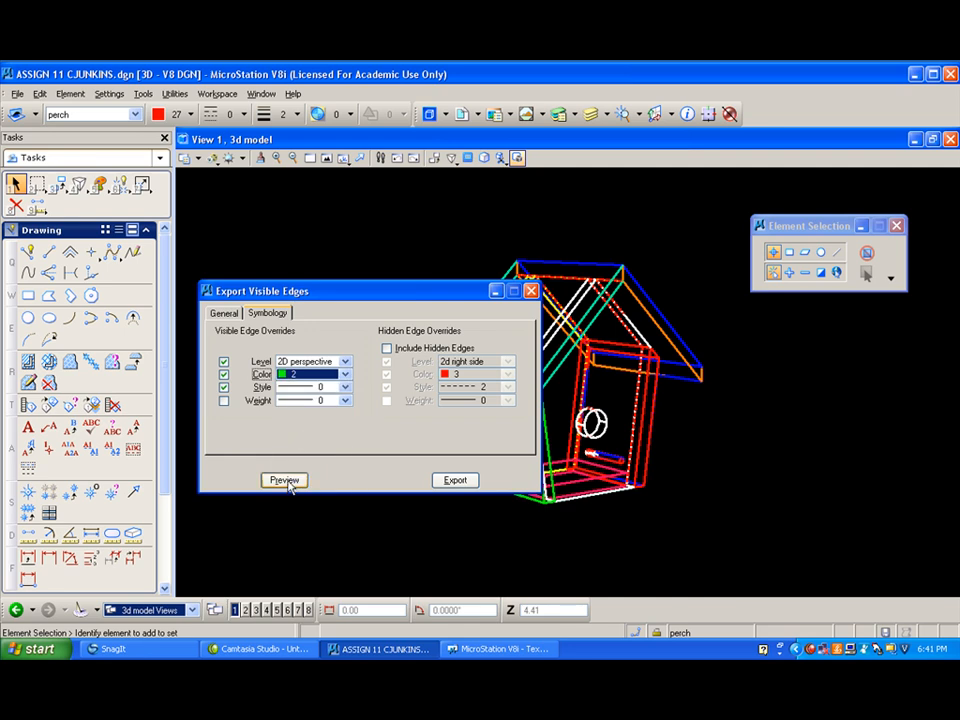
left_click_drag(373, 293, 409, 265)
left_click(493, 451)
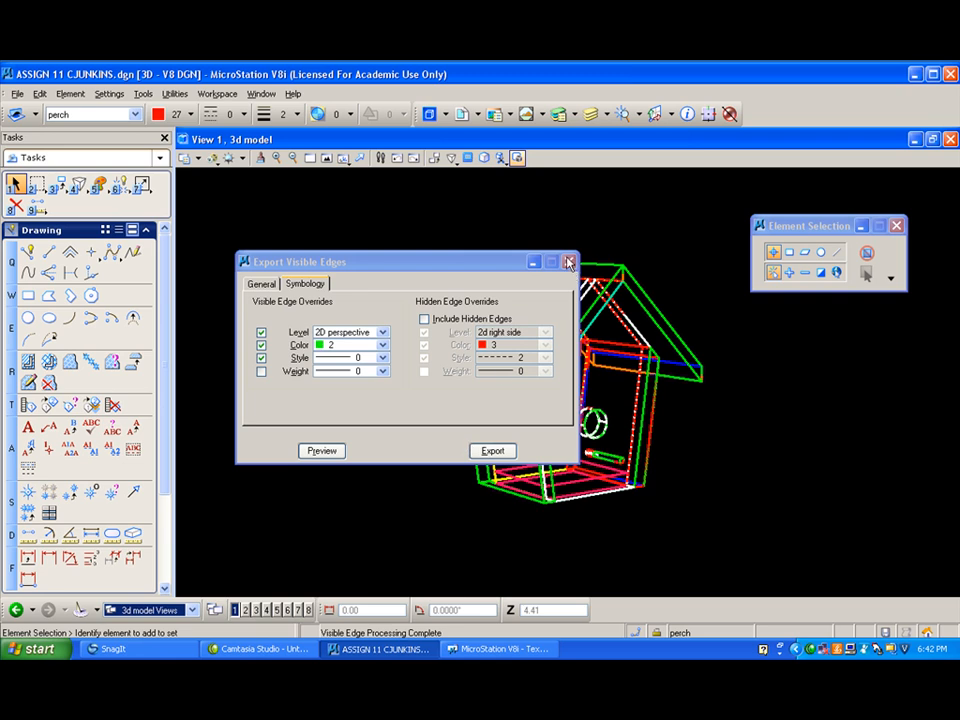
left_click(569, 263)
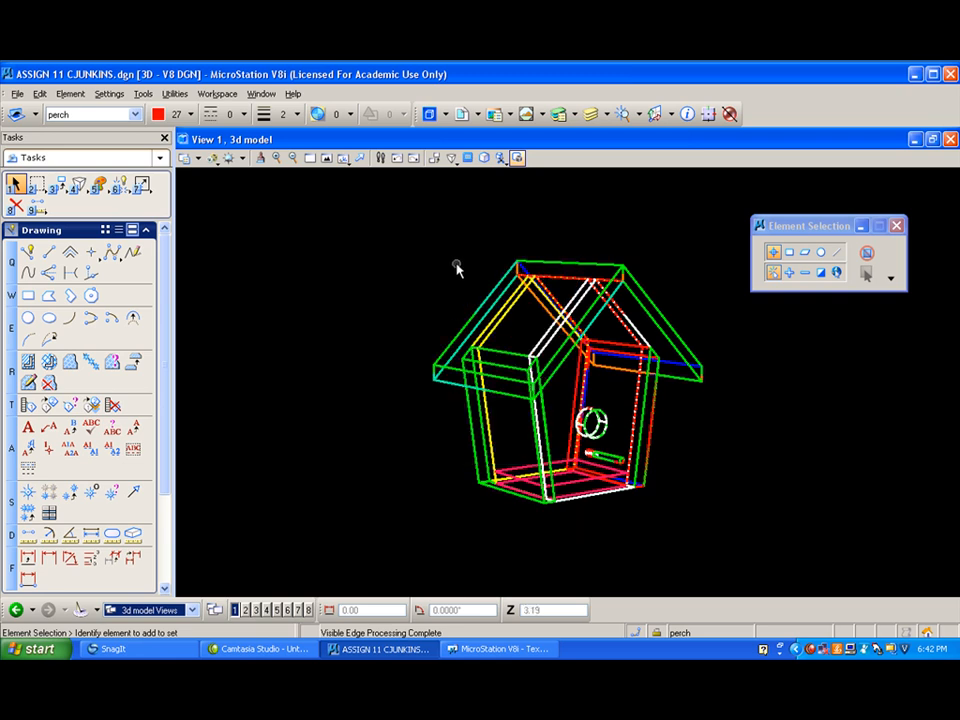
- Create a saved view named perspective from View 1 of the 3d model and close the saved views list
left_click(174, 94)
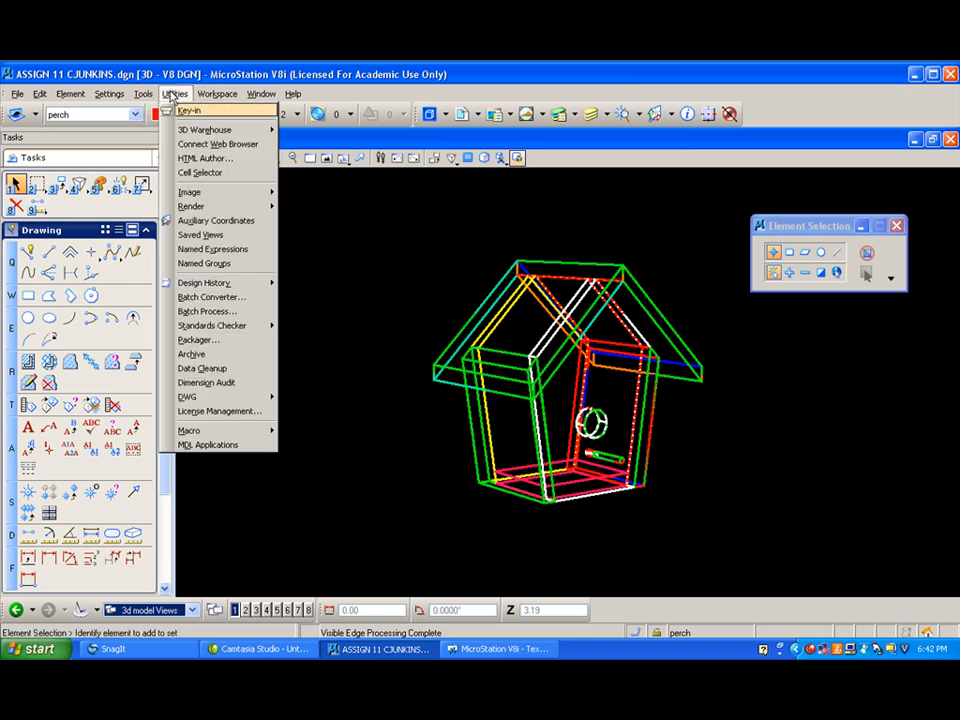
left_click(212, 236)
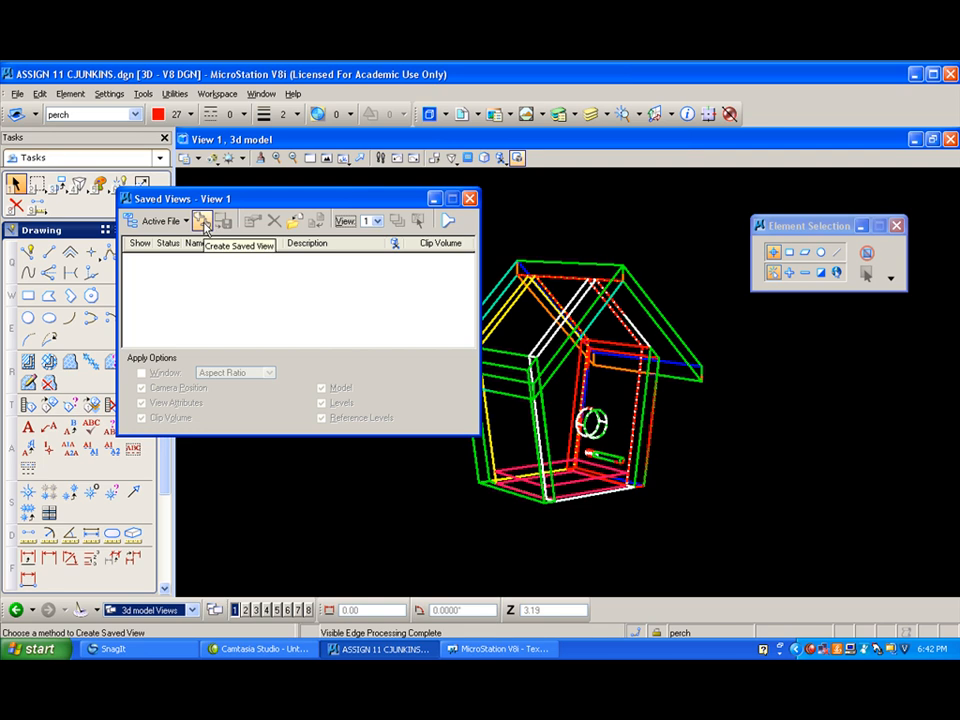
left_click(203, 221)
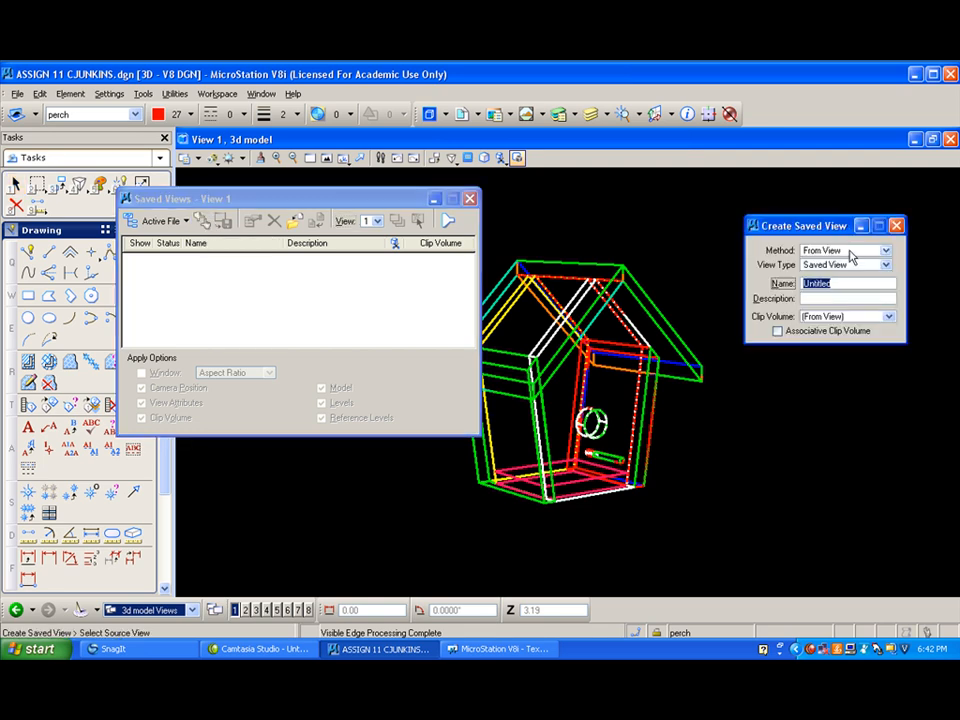
left_click_drag(845, 280, 808, 281)
type("perspective")
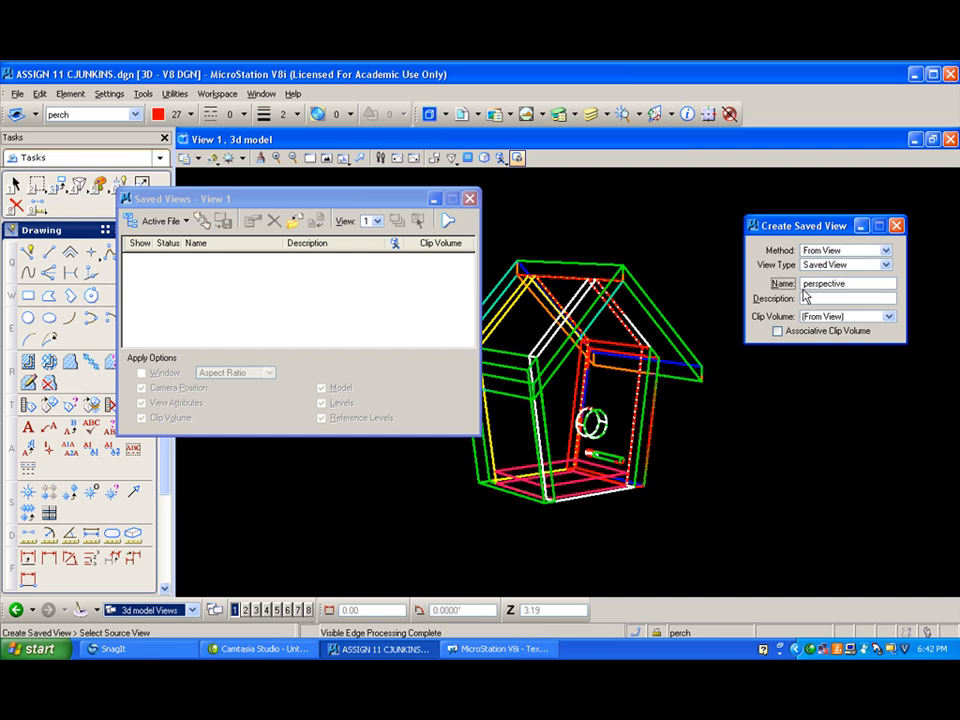
key("Tab")
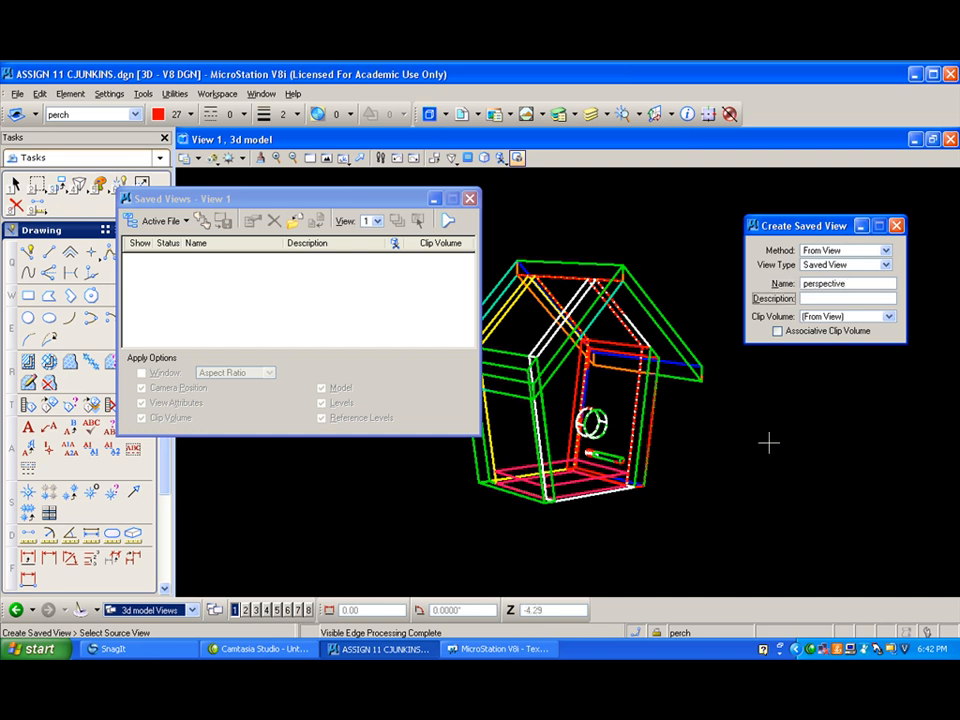
left_click(703, 452)
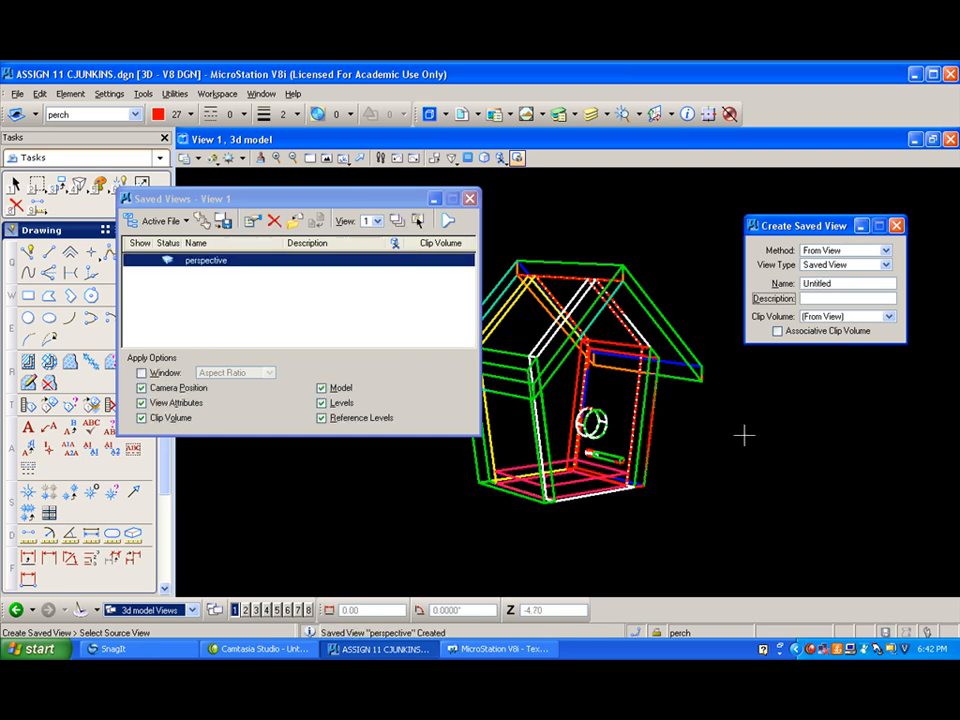
left_click(469, 199)
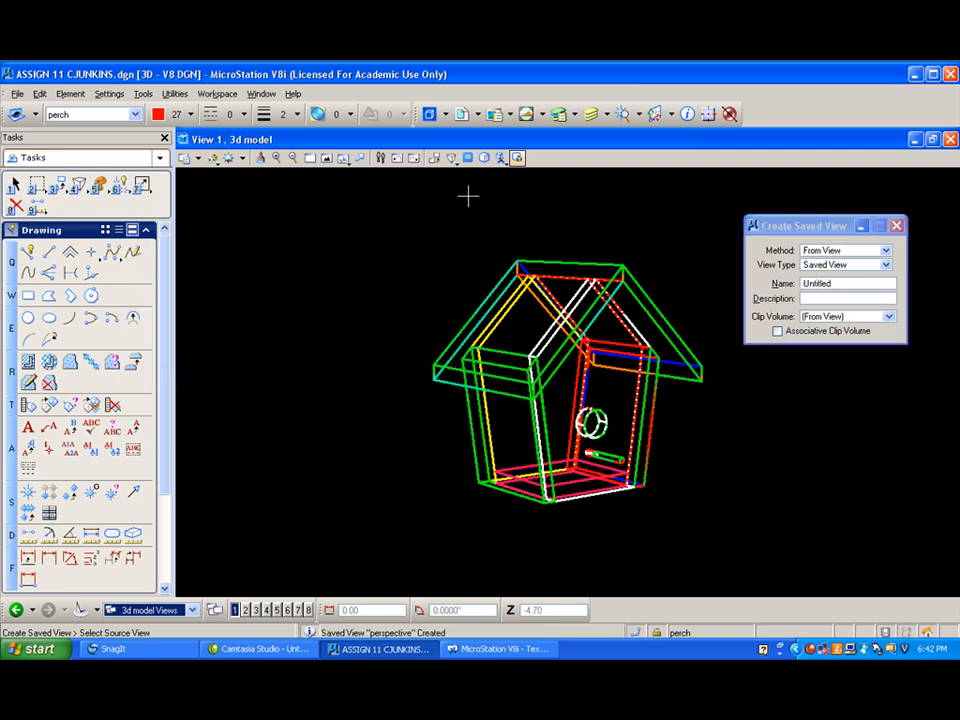
- Switch to SHEET 1 and start attaching the ASSIGN 11 design file as a new reference
left_click(189, 609)
left_click(182, 591)
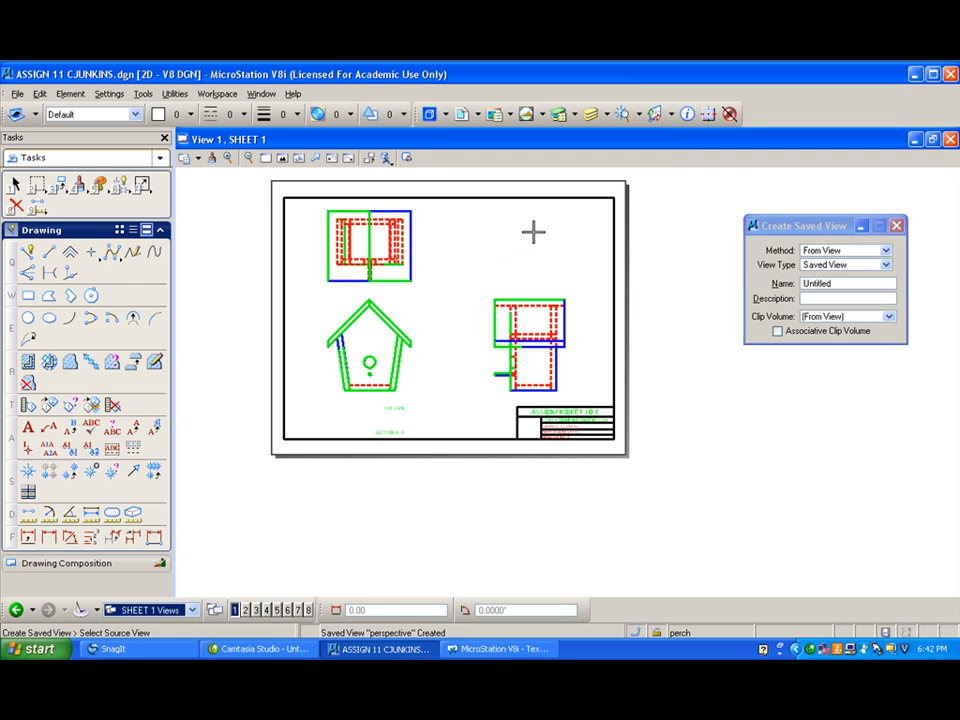
left_click(462, 115)
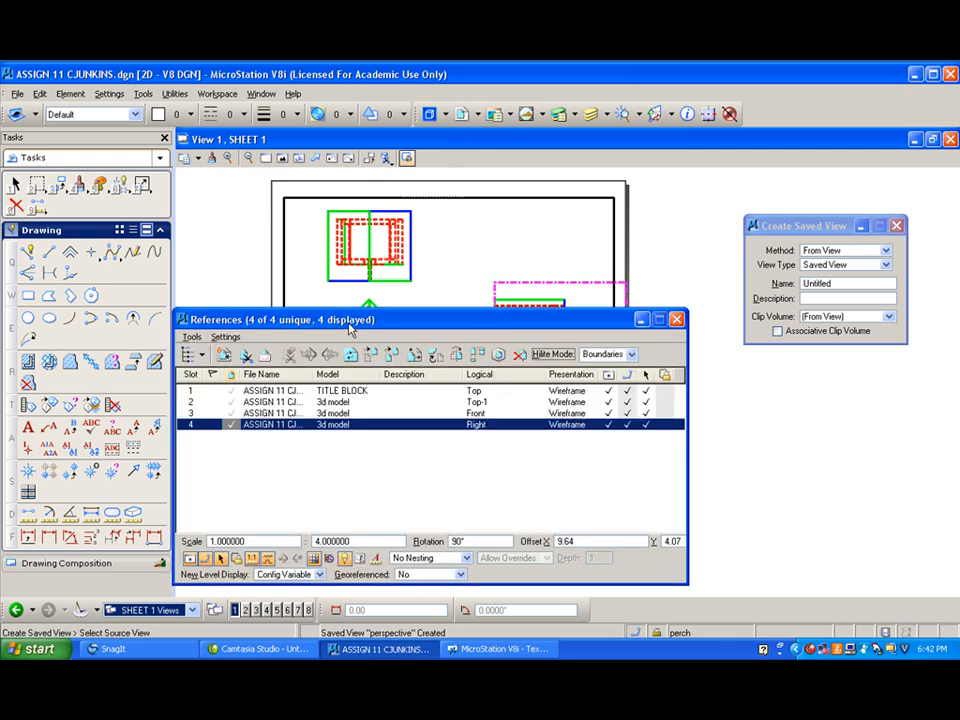
left_click_drag(350, 318, 382, 201)
left_click(256, 237)
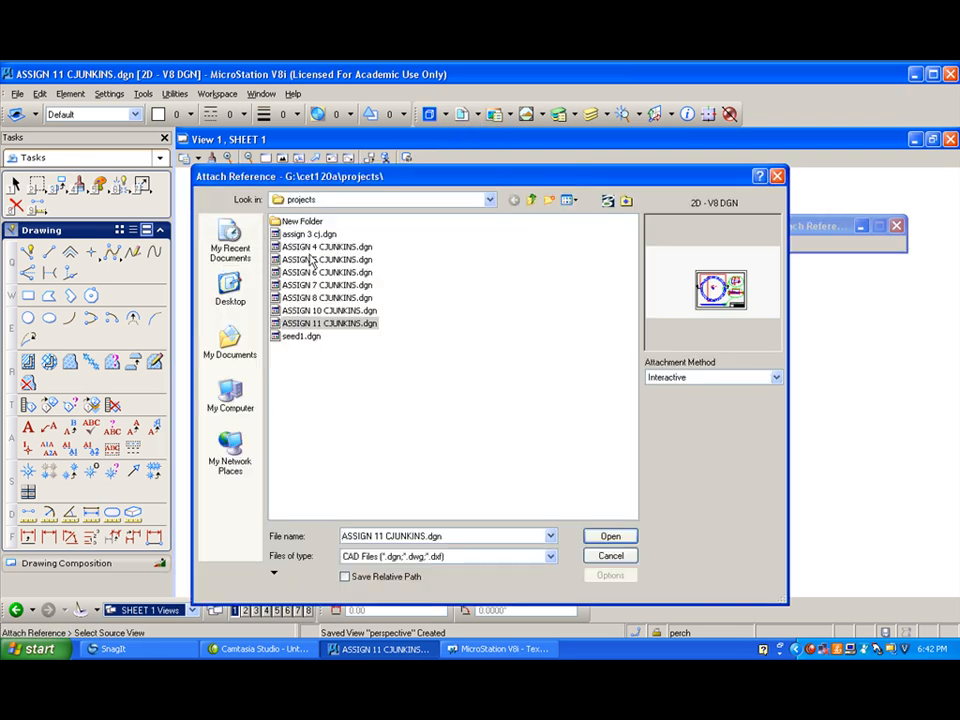
double_click(322, 326)
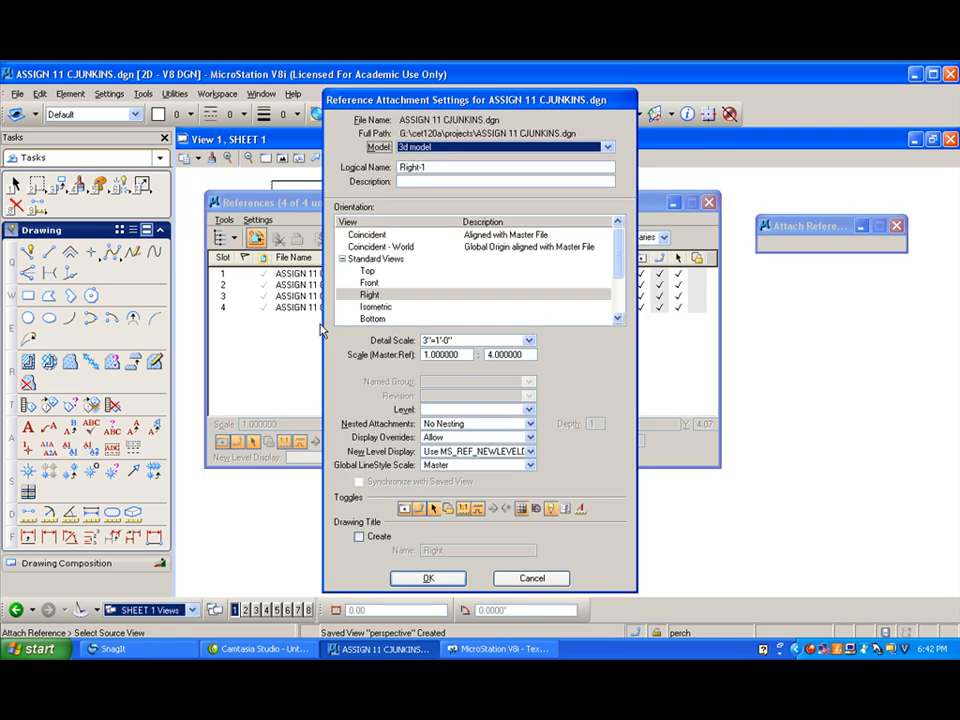
- Attach the saved view perspective of the 3d model at scale 1:8, placing it above the right side view on the sheet
left_click_drag(621, 266, 620, 302)
left_click(342, 307)
left_click(375, 319)
left_click(489, 356)
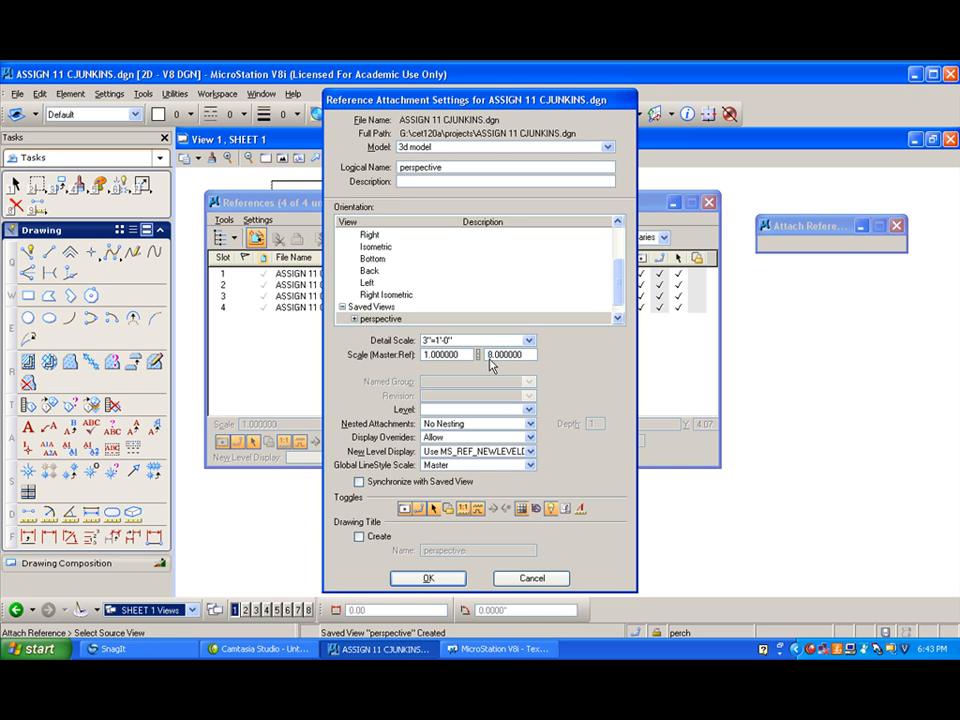
left_click(438, 580)
left_click_drag(503, 209, 506, 472)
left_click(521, 245)
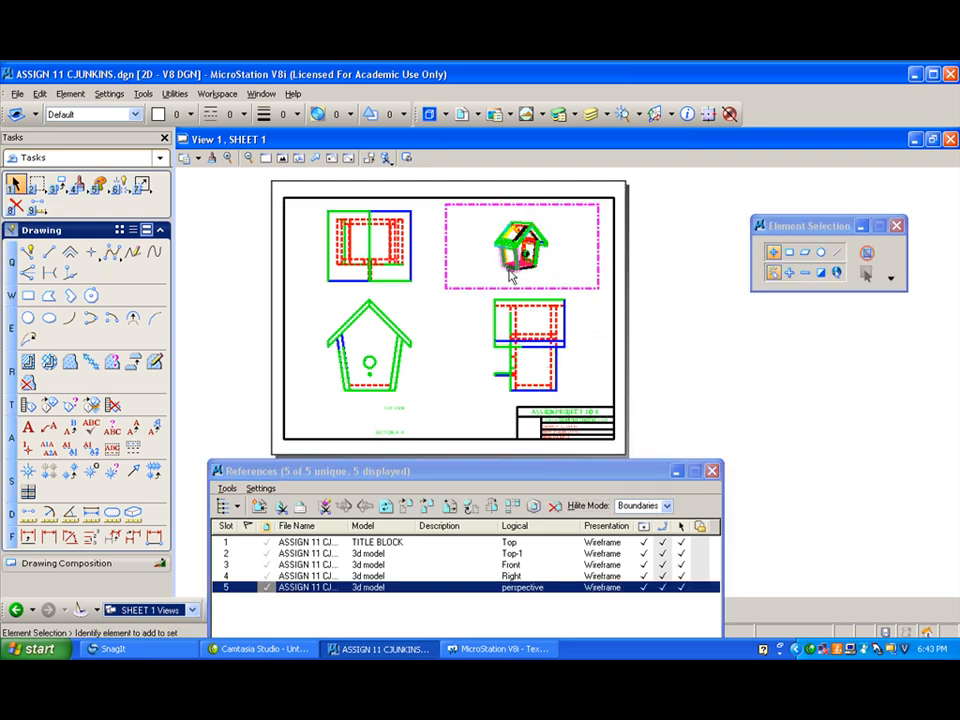
- Turn off all levels except 2D perspective in the perspective reference and close the references list
scroll(491, 242, "up", 5)
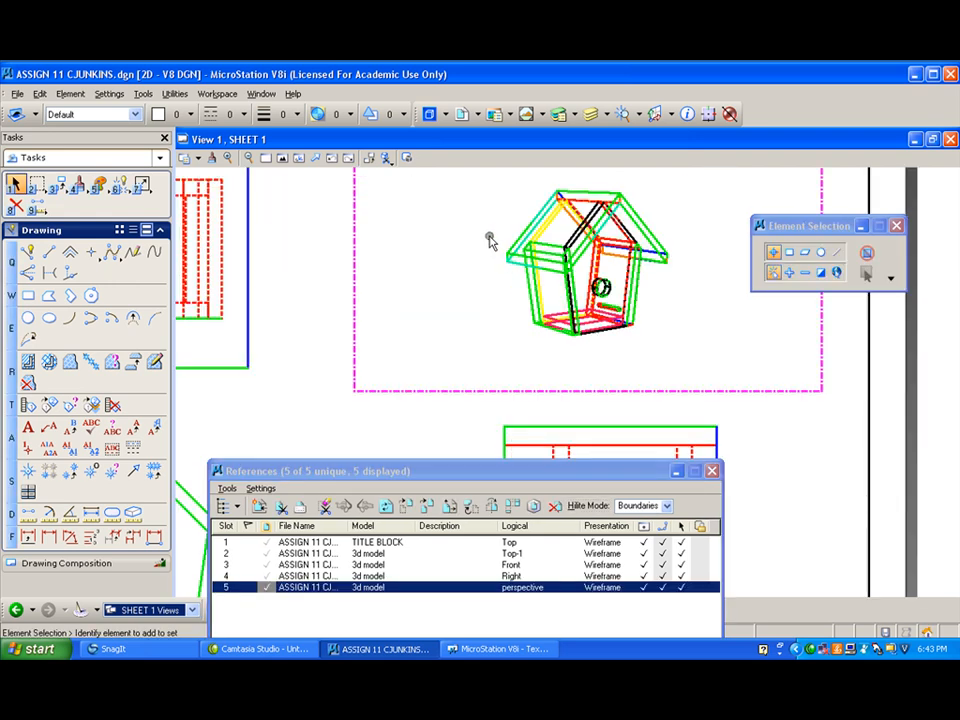
left_click(603, 116)
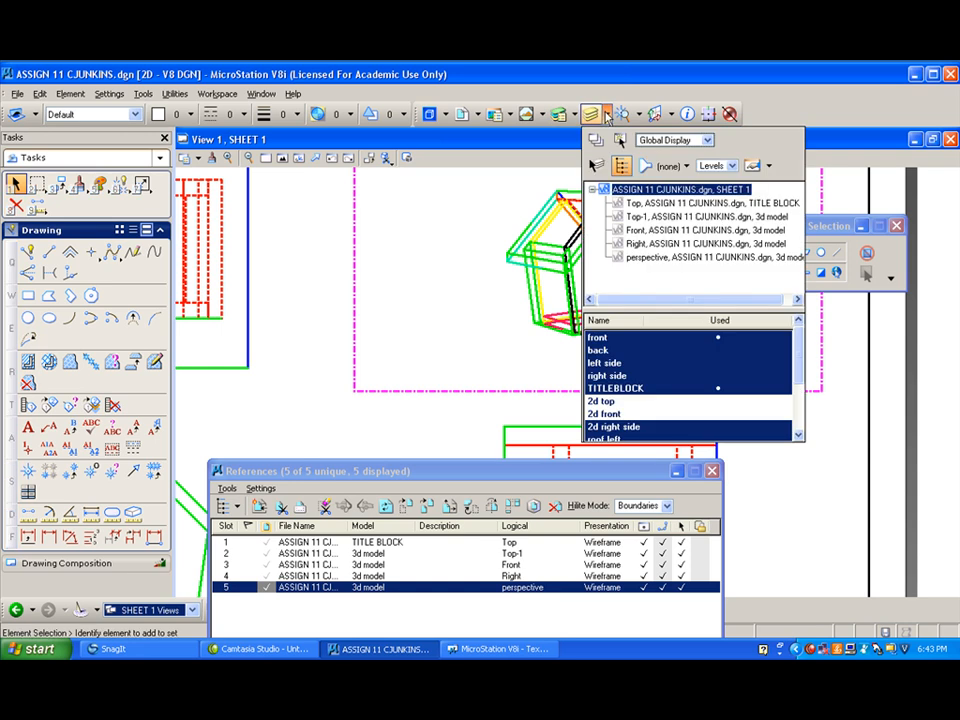
left_click(671, 259)
scroll(662, 350, "down", 1)
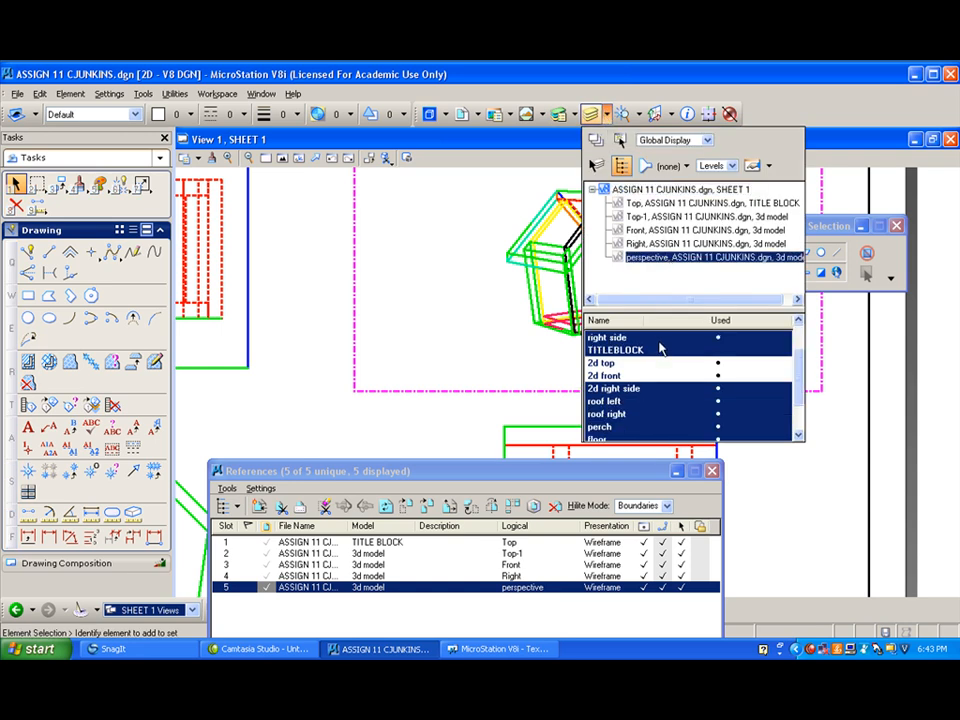
scroll(666, 397, "down", 1)
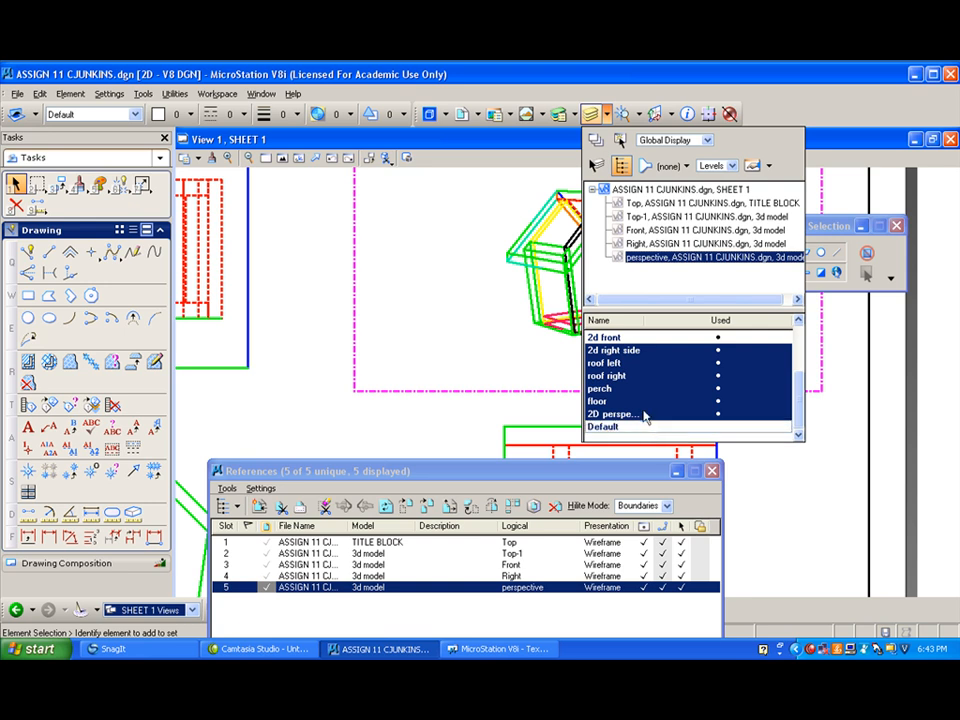
left_click_drag(645, 405, 629, 325)
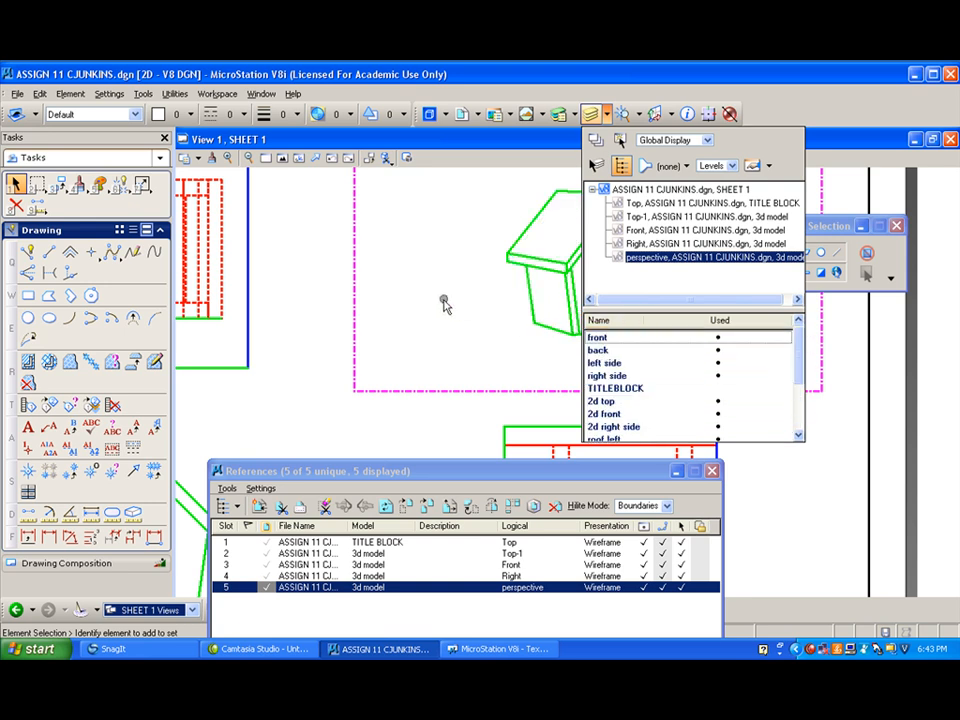
left_click(445, 252)
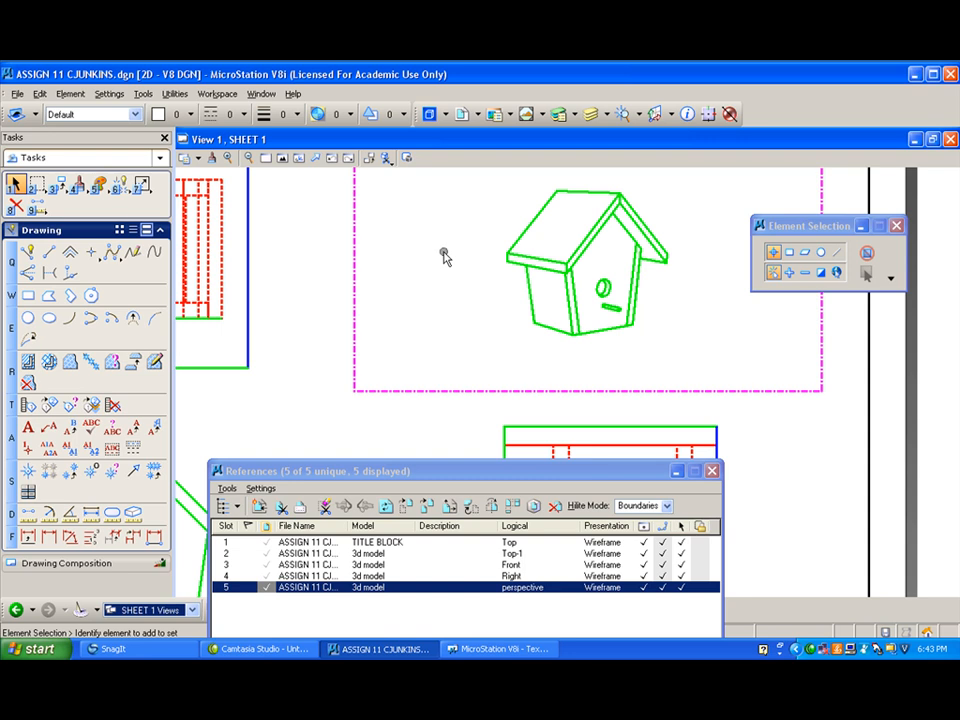
left_click(712, 471)
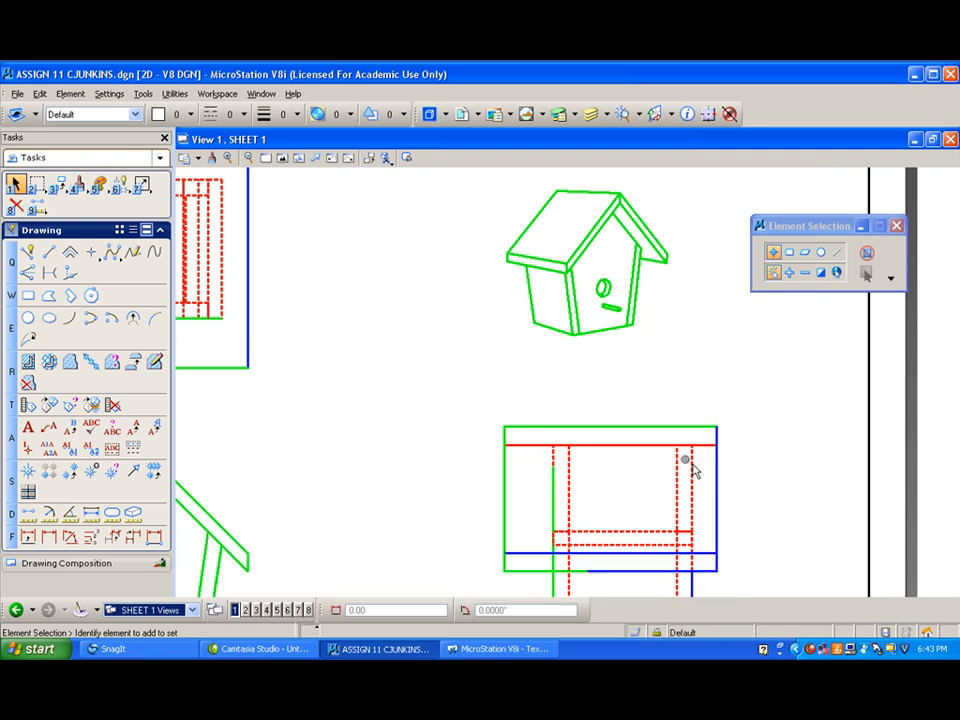
- Turn off the 2D perspective level in the Top-1, Front and Right references
scroll(380, 367, "down", 2)
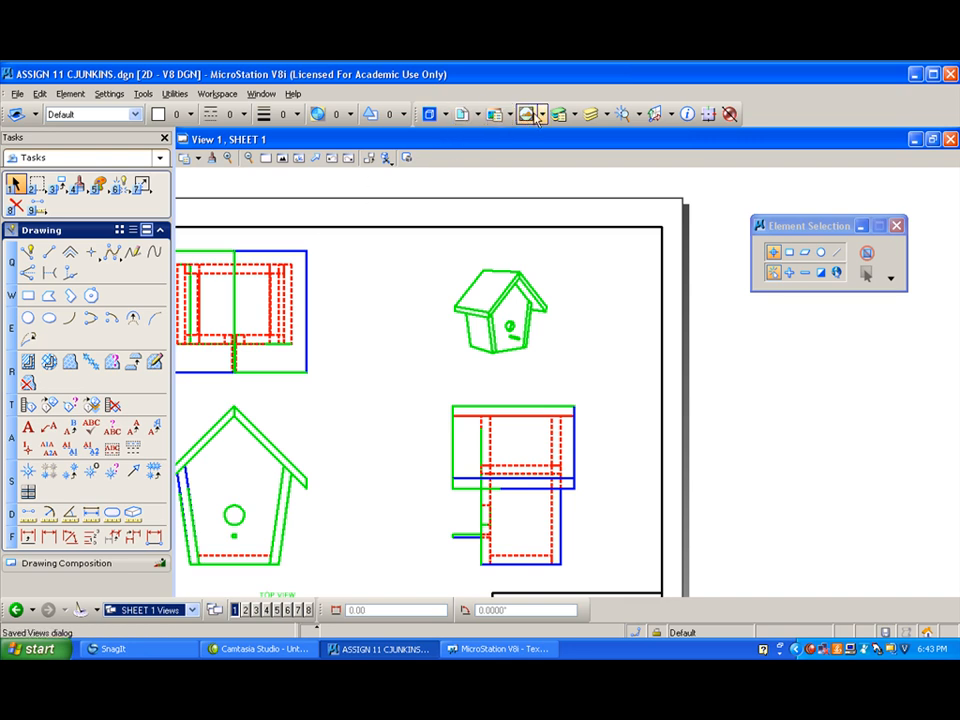
left_click(600, 116)
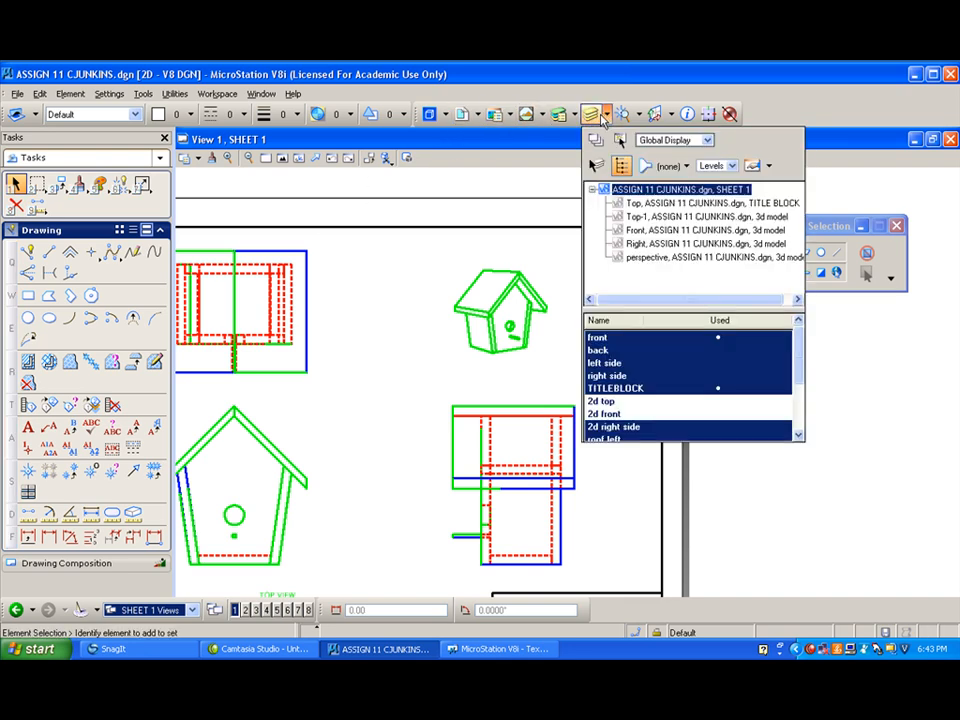
left_click(666, 218)
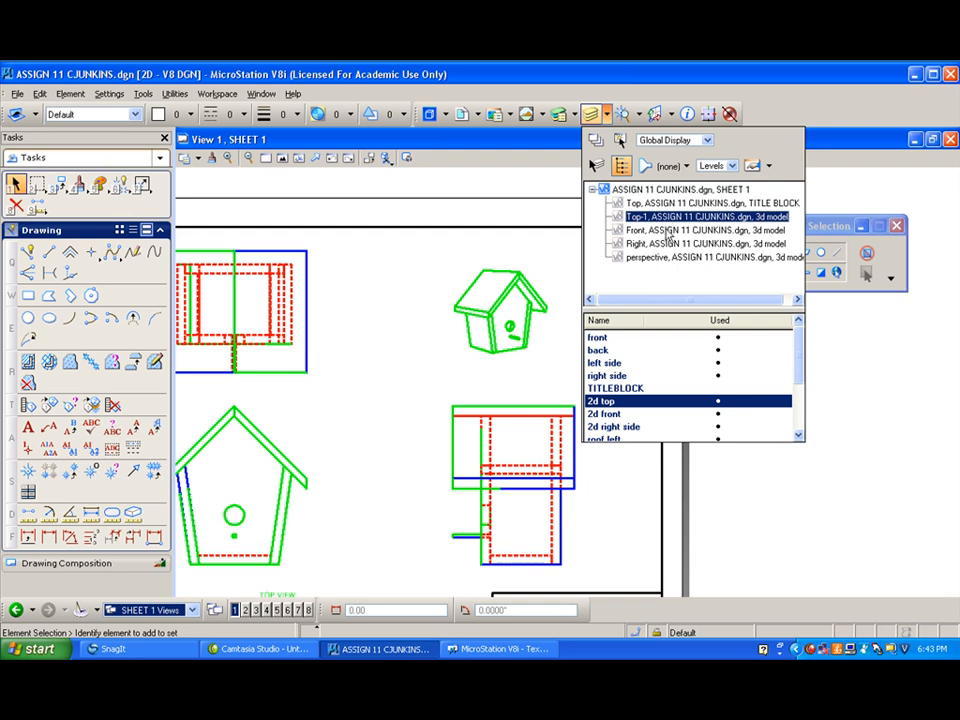
left_click_drag(801, 369, 801, 439)
left_click(672, 419)
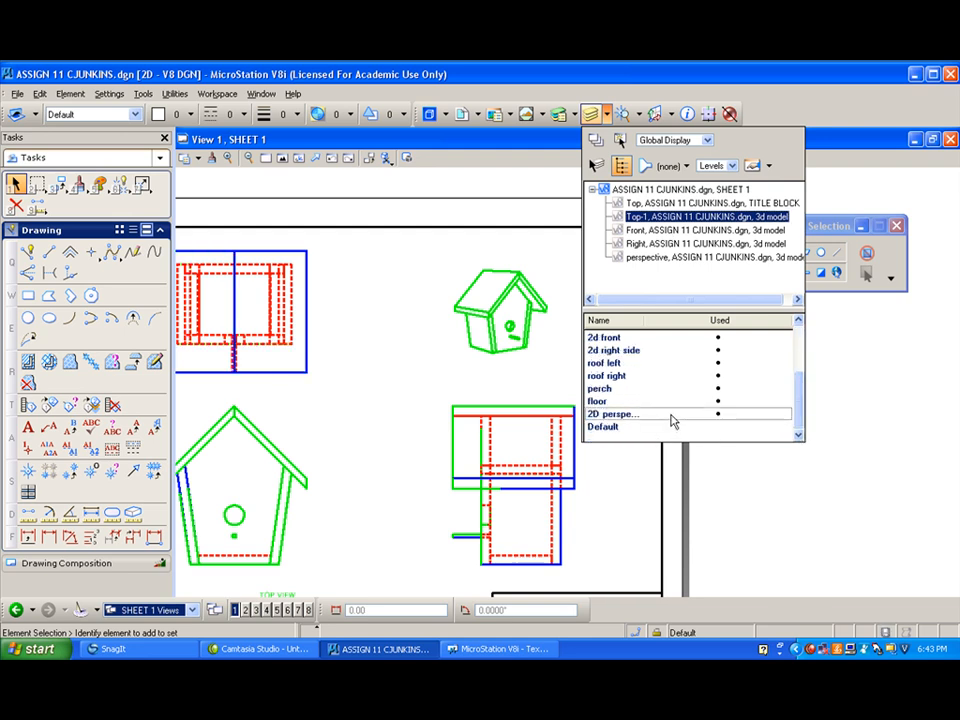
left_click(663, 231)
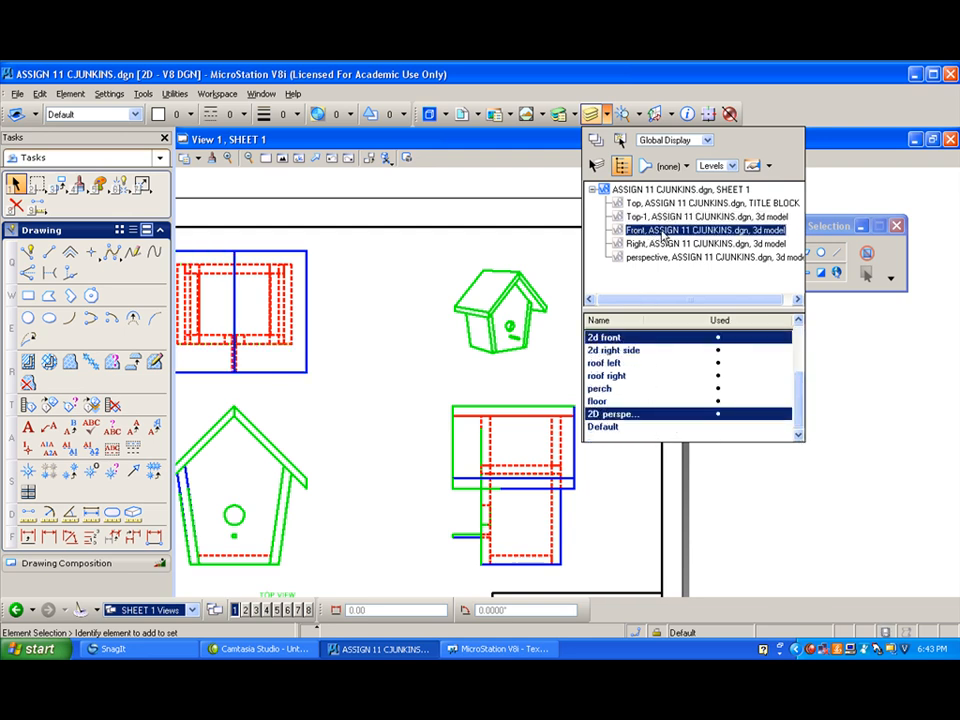
left_click(659, 420)
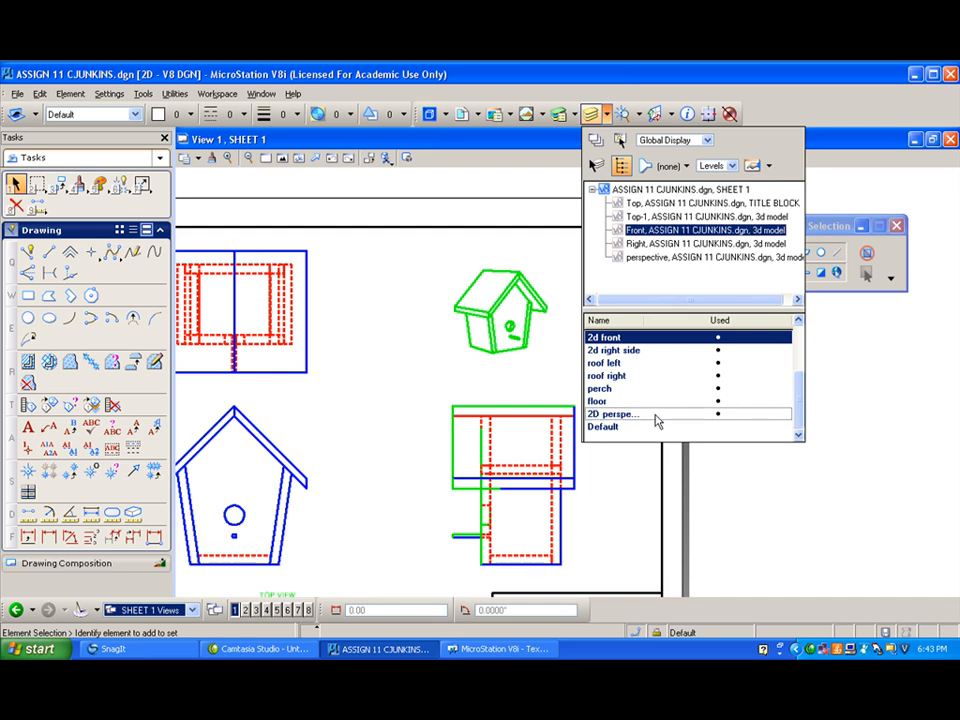
left_click(644, 244)
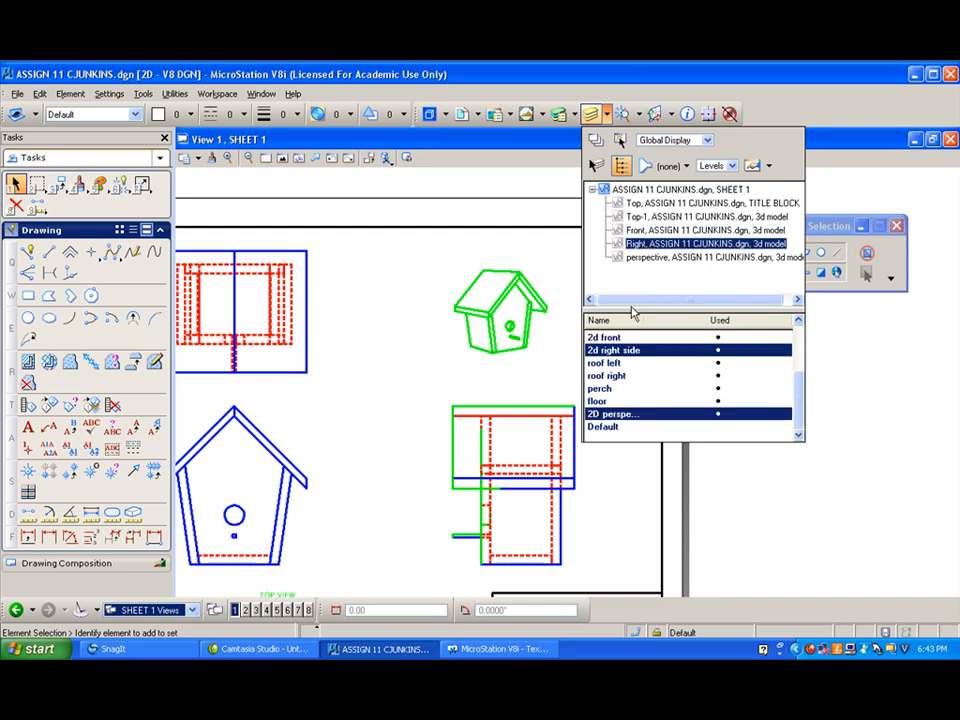
left_click(644, 420)
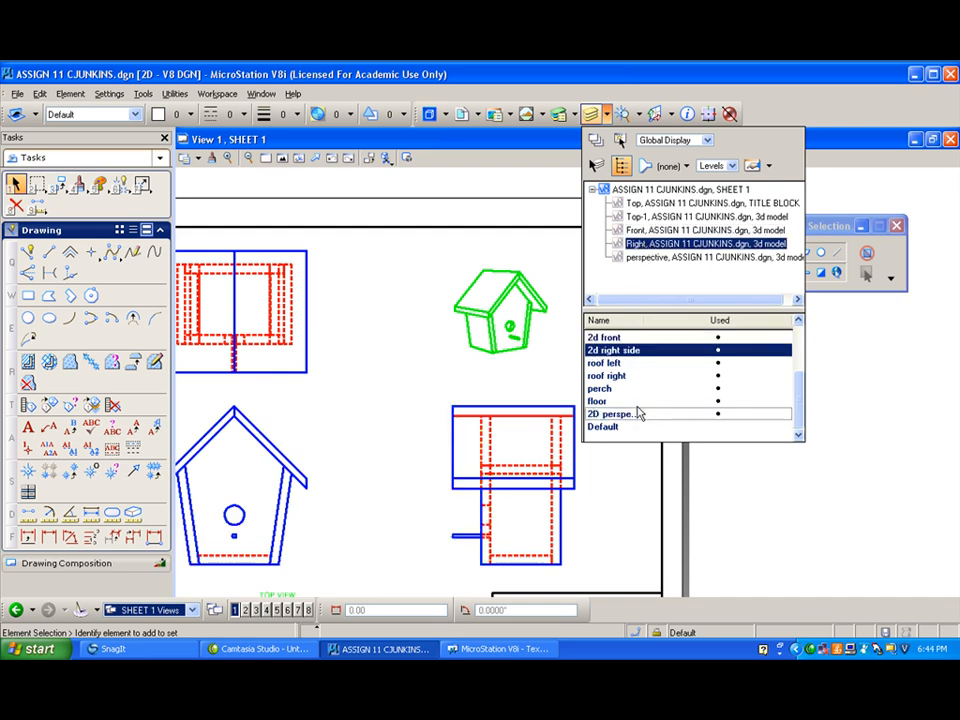
left_click(456, 388)
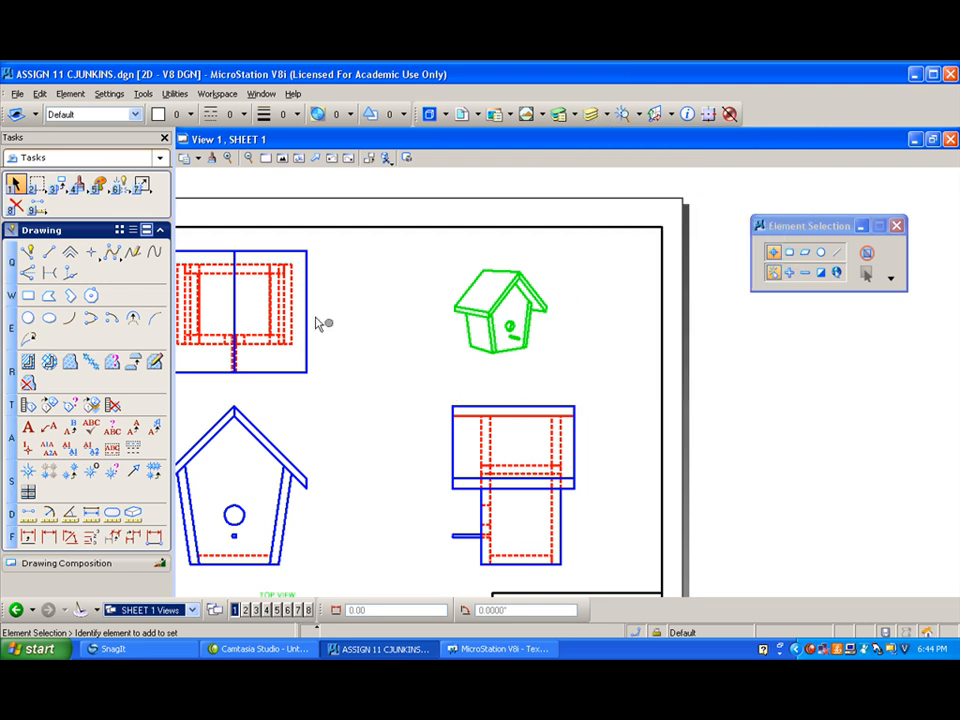
- Copy the TOP VIEW label beneath the top view, the perspective view and the front view
left_click(283, 160)
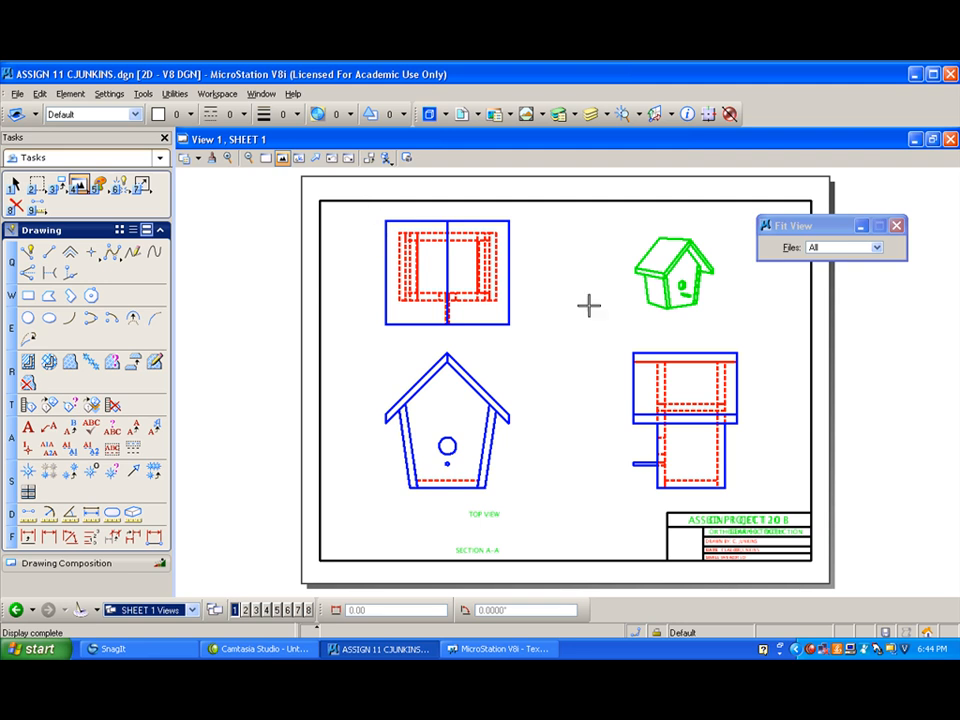
left_click(57, 186)
left_click(108, 196)
left_click(482, 513)
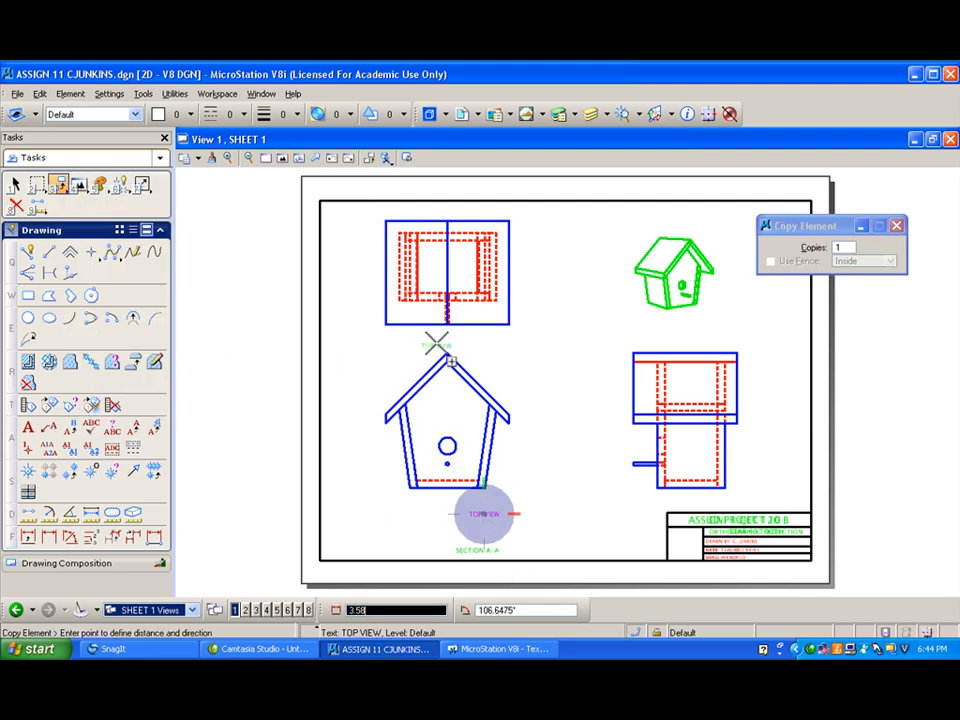
left_click(444, 343)
right_click(394, 336)
left_click(486, 513)
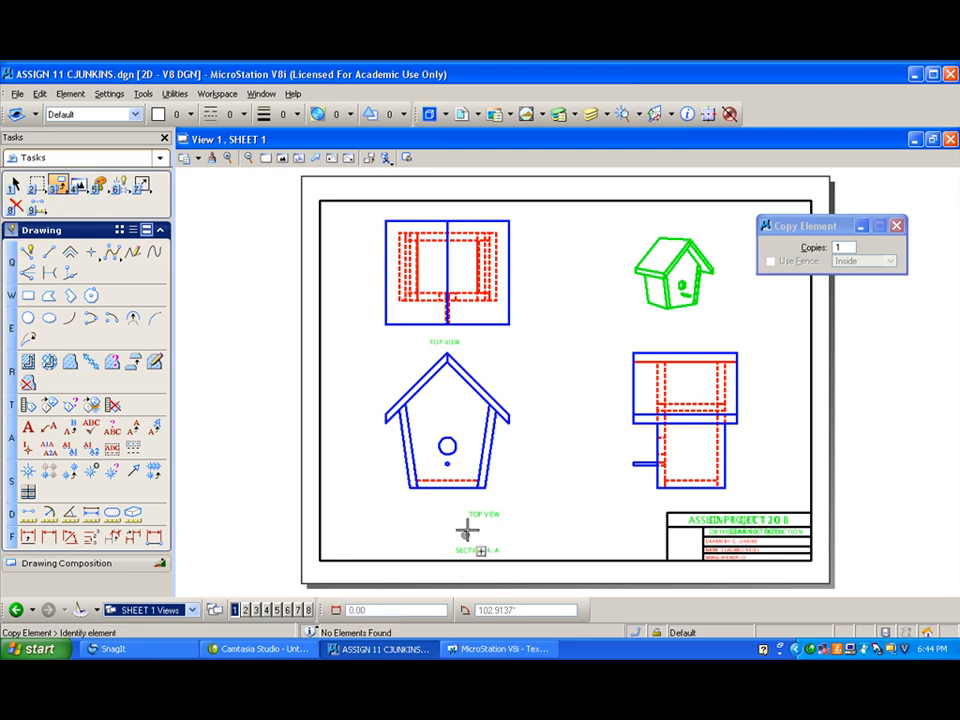
left_click(675, 322)
right_click(591, 347)
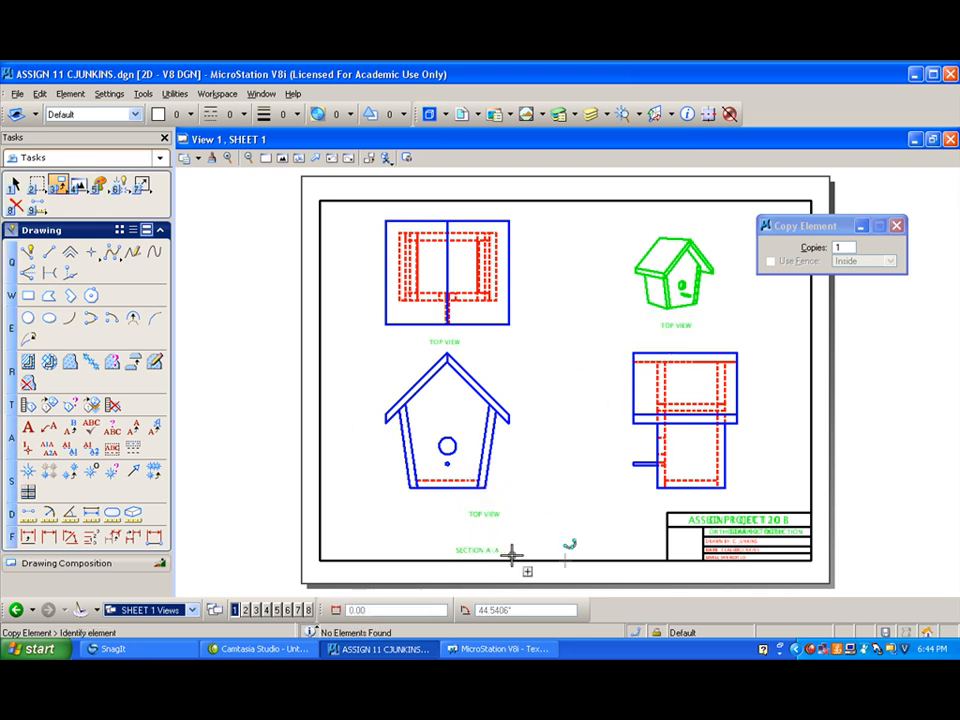
left_click(486, 513)
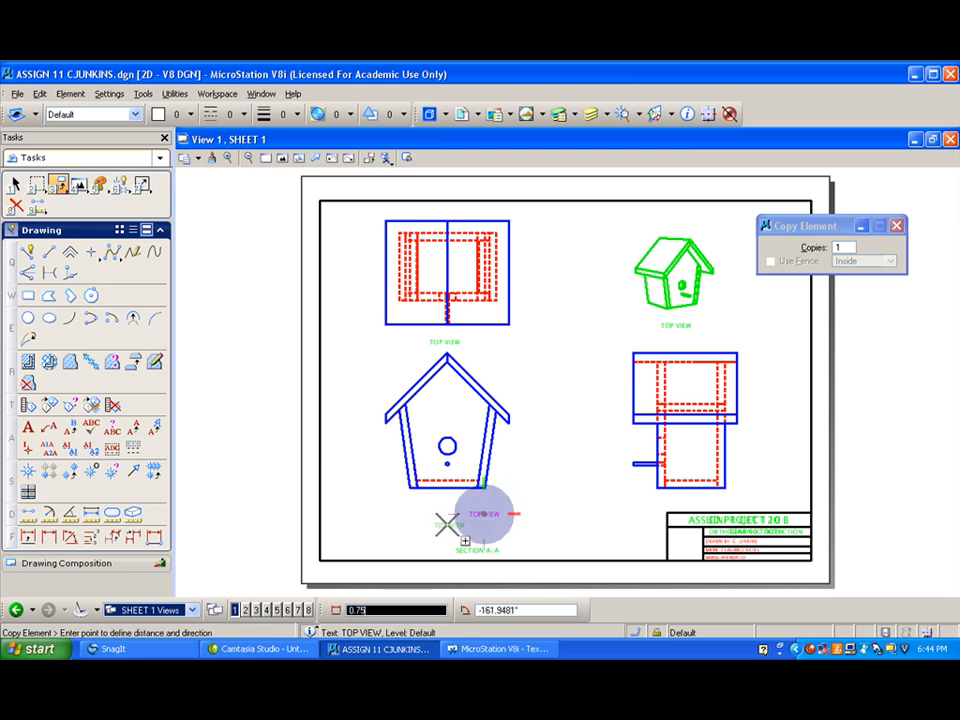
left_click(449, 522)
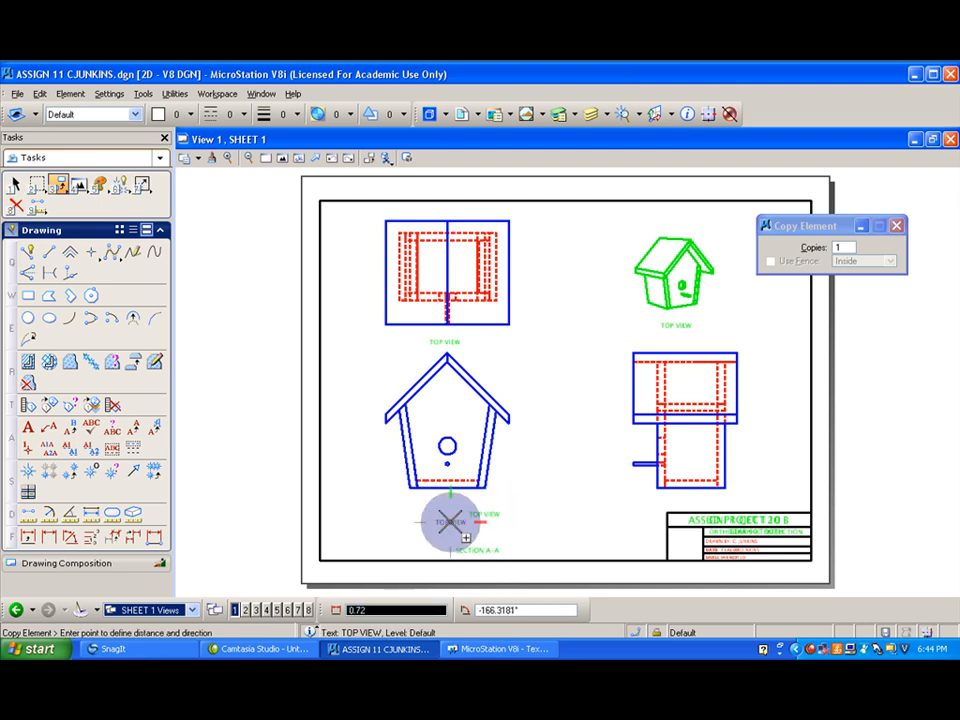
right_click(490, 558)
- Copy the SECTION A-A label beneath the right side view and delete the original TOP VIEW label
left_click(477, 550)
left_click(690, 502)
right_click(520, 378)
left_click(15, 204)
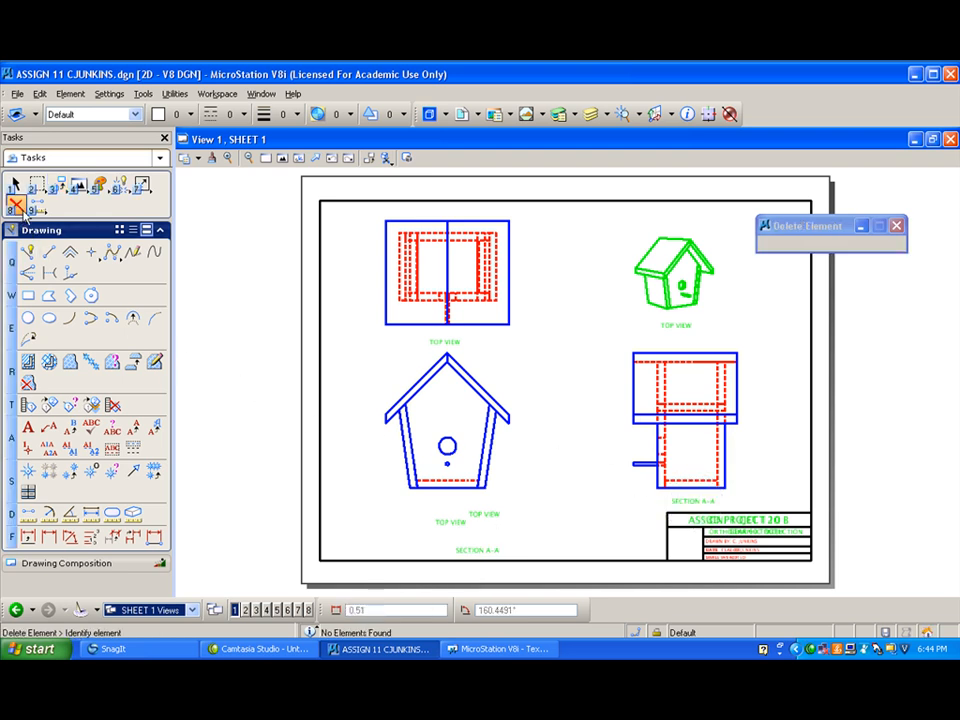
left_click(487, 513)
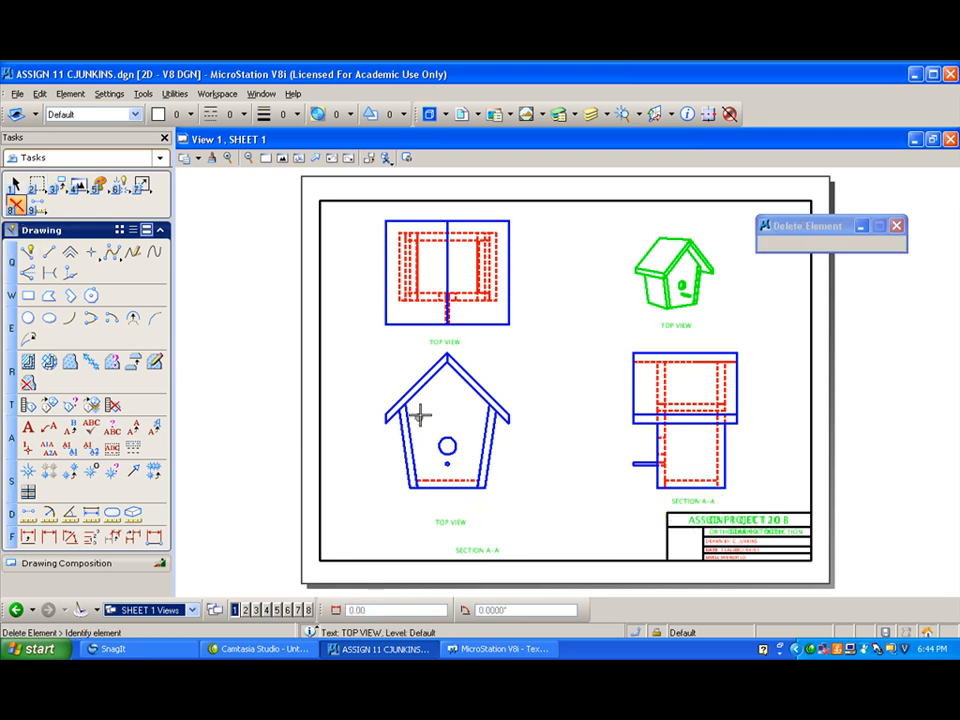
- Create a new level named dimension, make it the active level and close the Level Manager
scroll(437, 358, "up", 2)
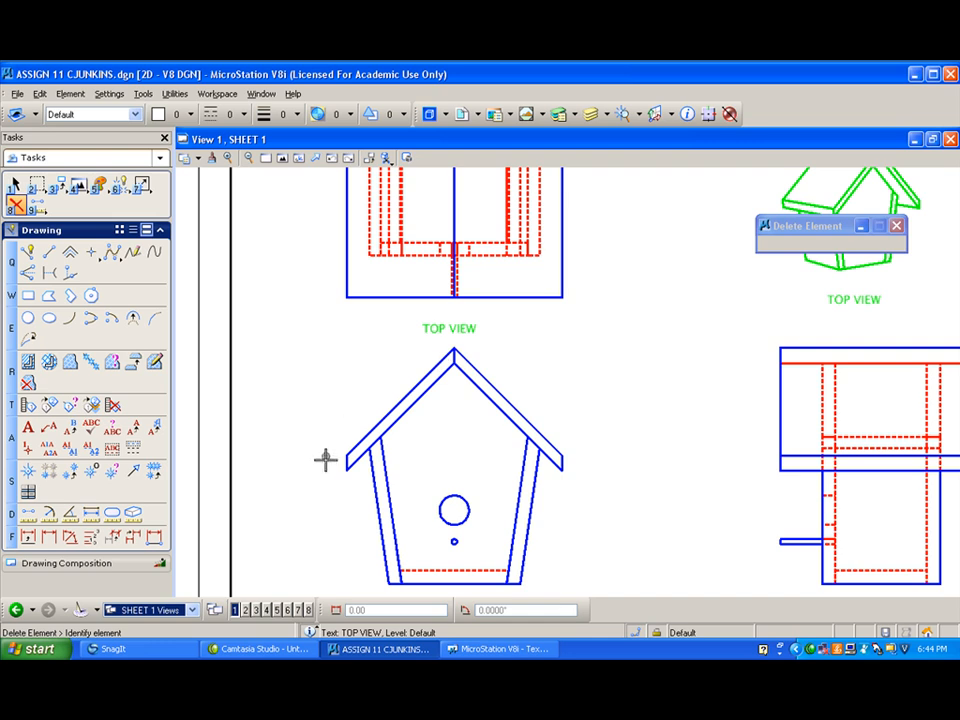
scroll(333, 462, "up", 2)
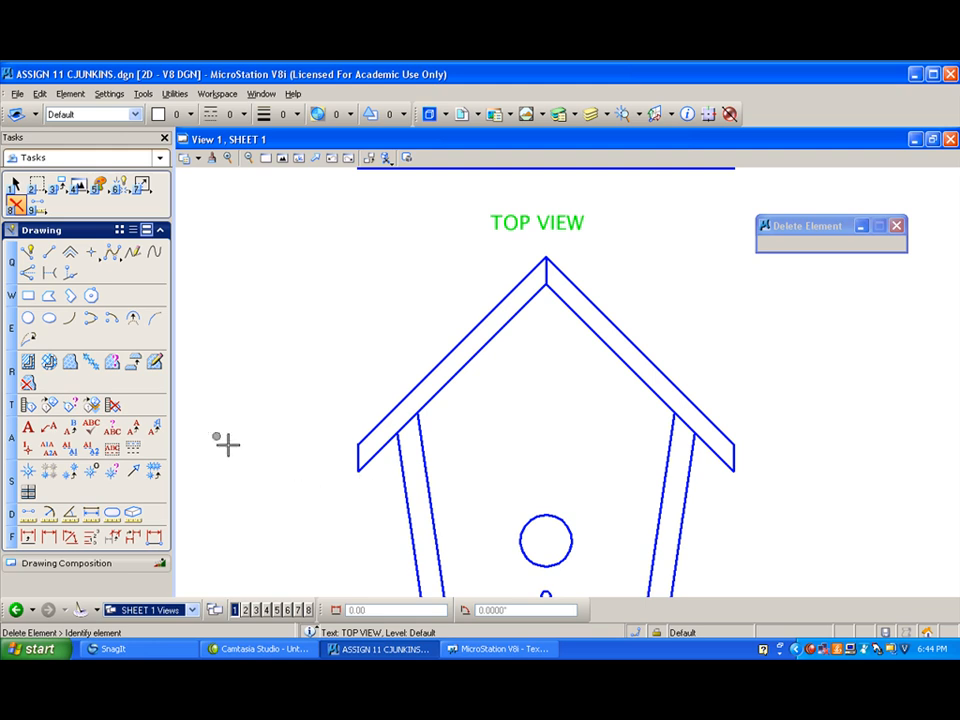
left_click(135, 115)
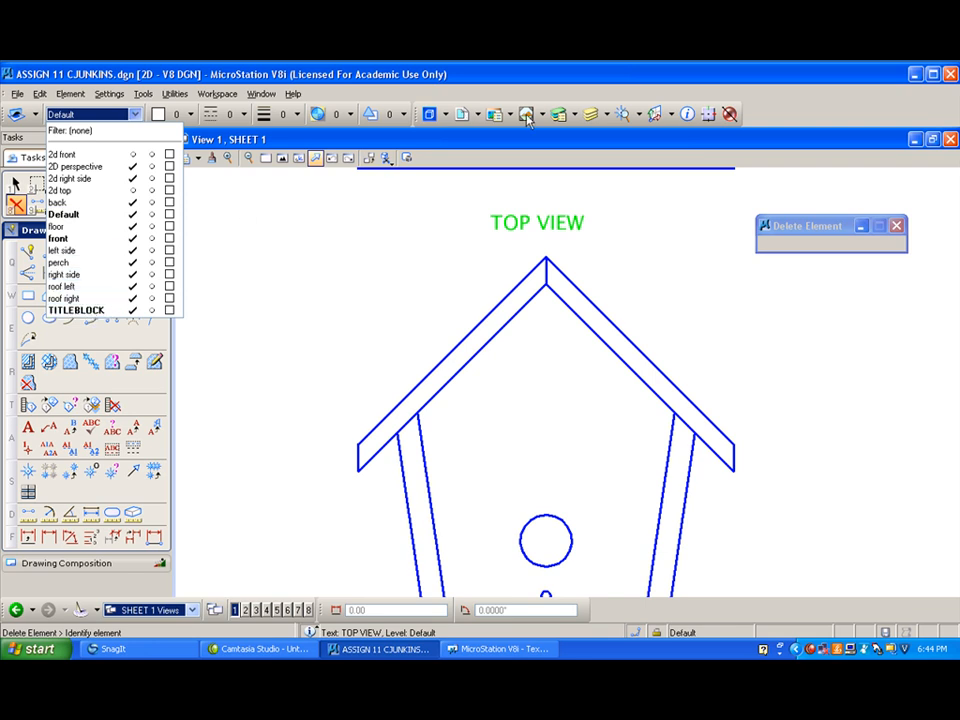
left_click(560, 115)
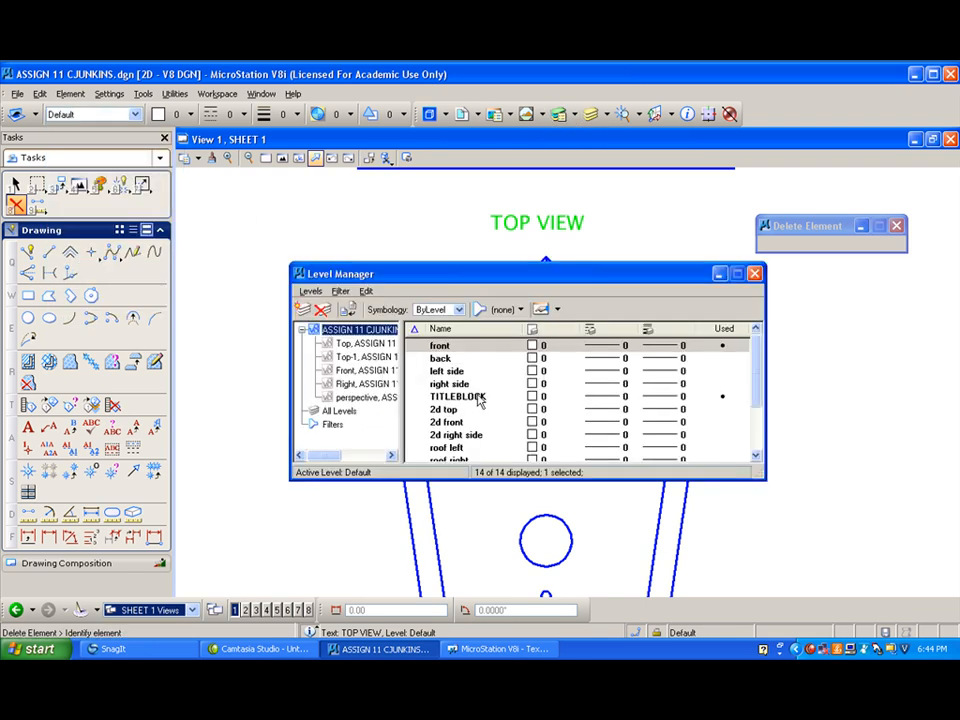
right_click(476, 402)
left_click(530, 147)
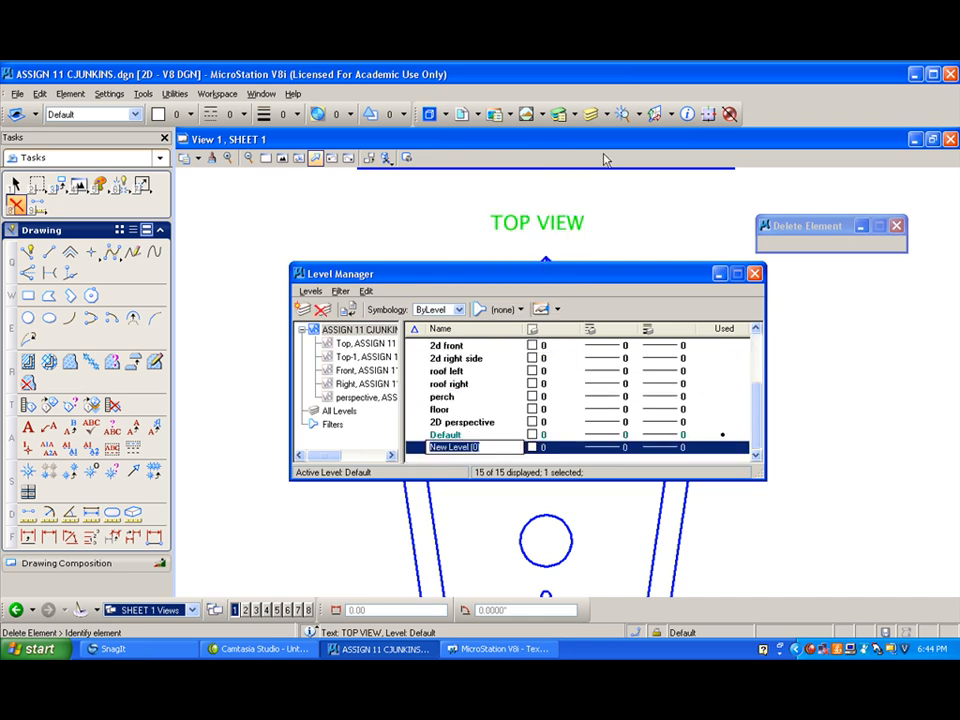
type("dimension")
key("Return")
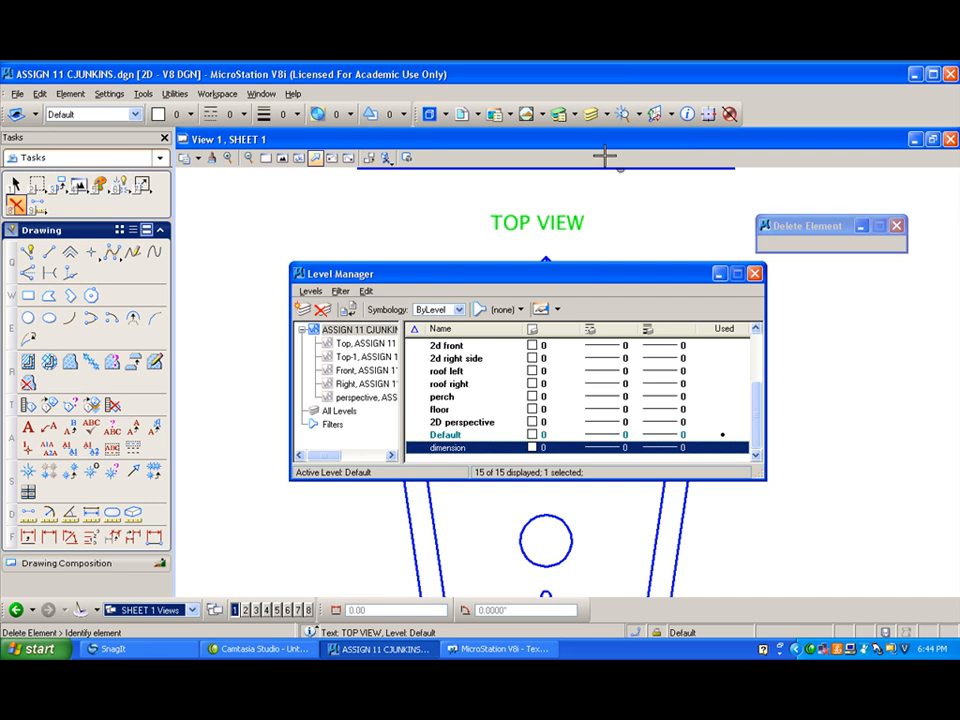
double_click(473, 449)
left_click(754, 273)
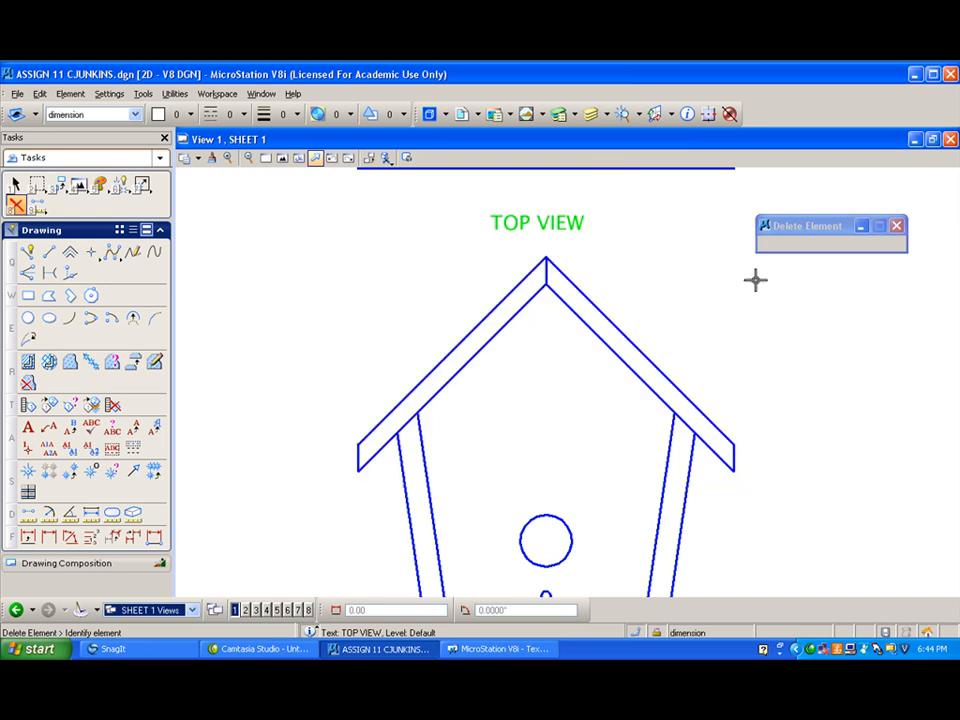
- Set the active colour to 3 (red) and draw a short horizontal SmartLine outward from the lower corner of the front view's left eave
left_click(158, 114)
left_click(204, 183)
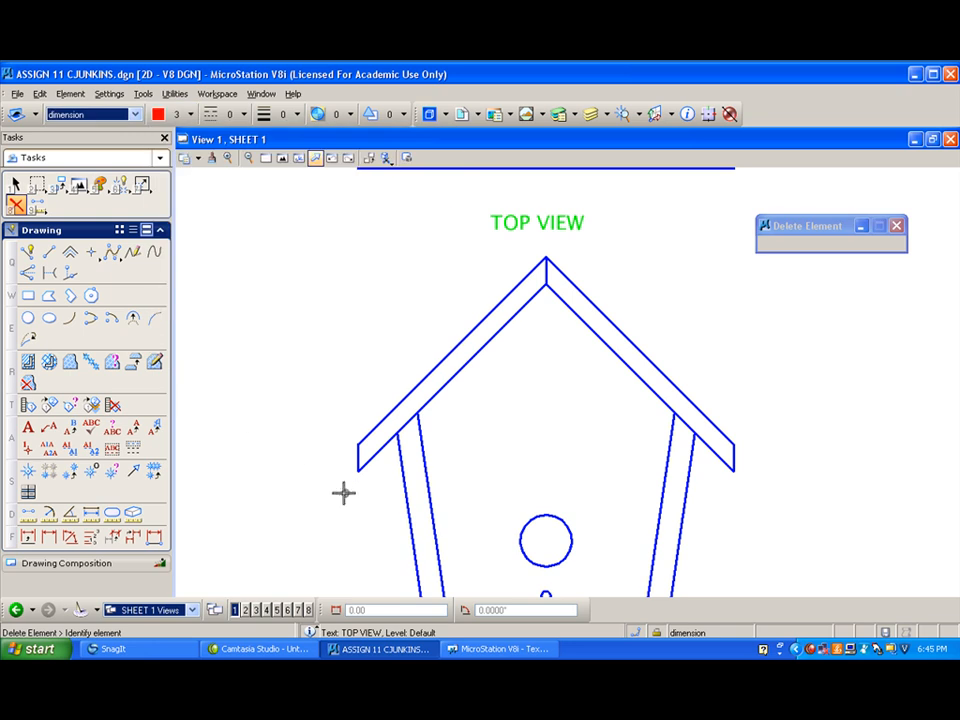
left_click(28, 252)
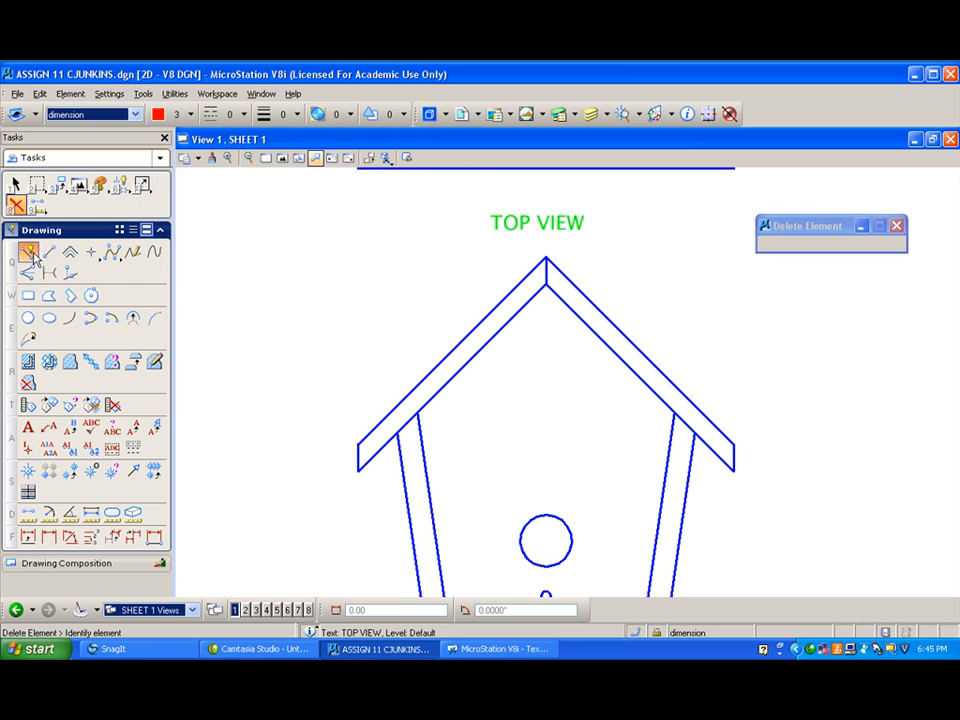
left_click(357, 468)
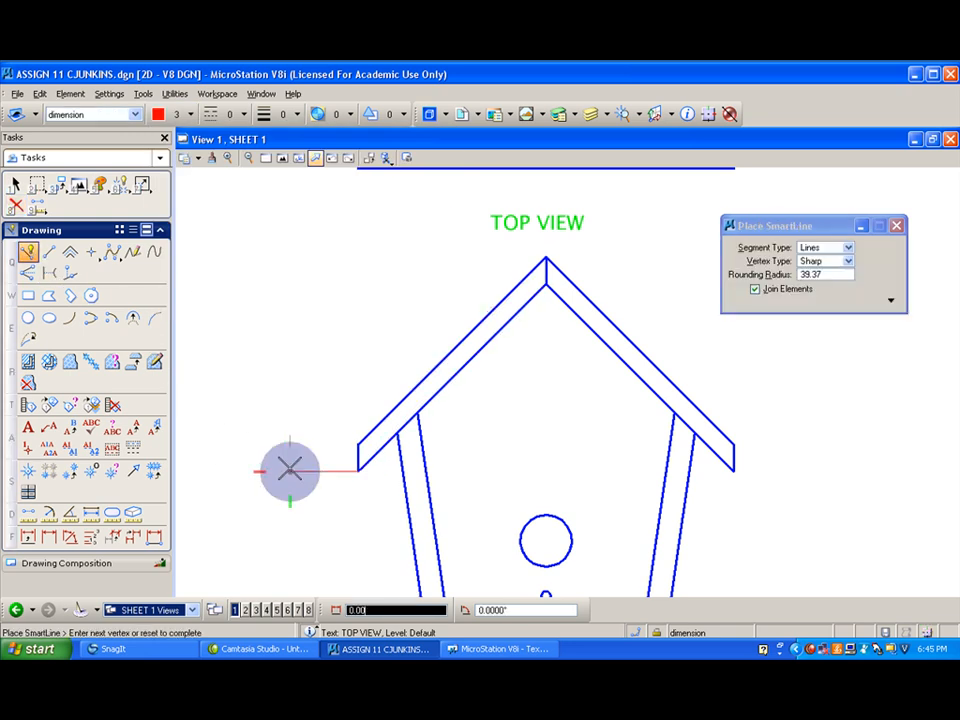
left_click(290, 471)
right_click(290, 471)
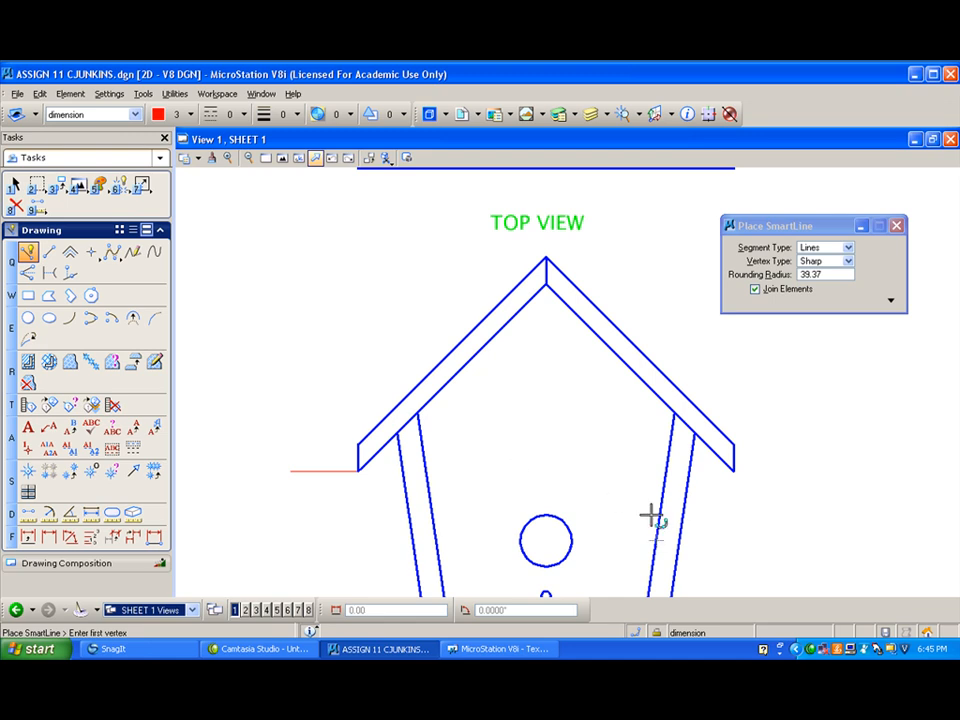
- Draw a short horizontal SmartLine about 0.3 long outward to the left from the front view's roof peak
left_click(547, 284)
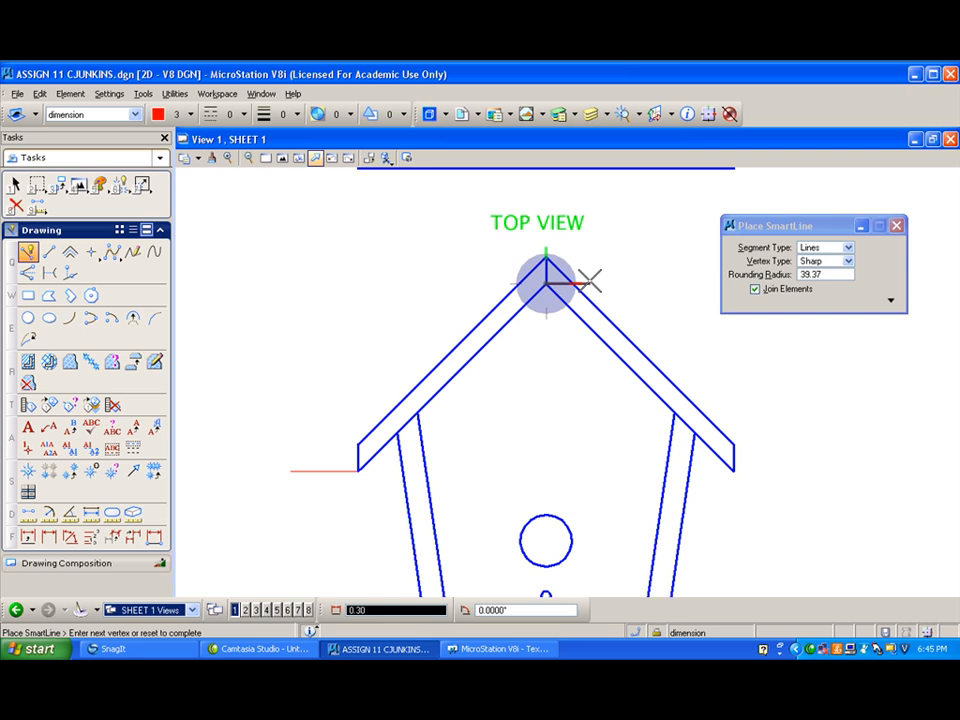
right_click(589, 281)
left_click(545, 256)
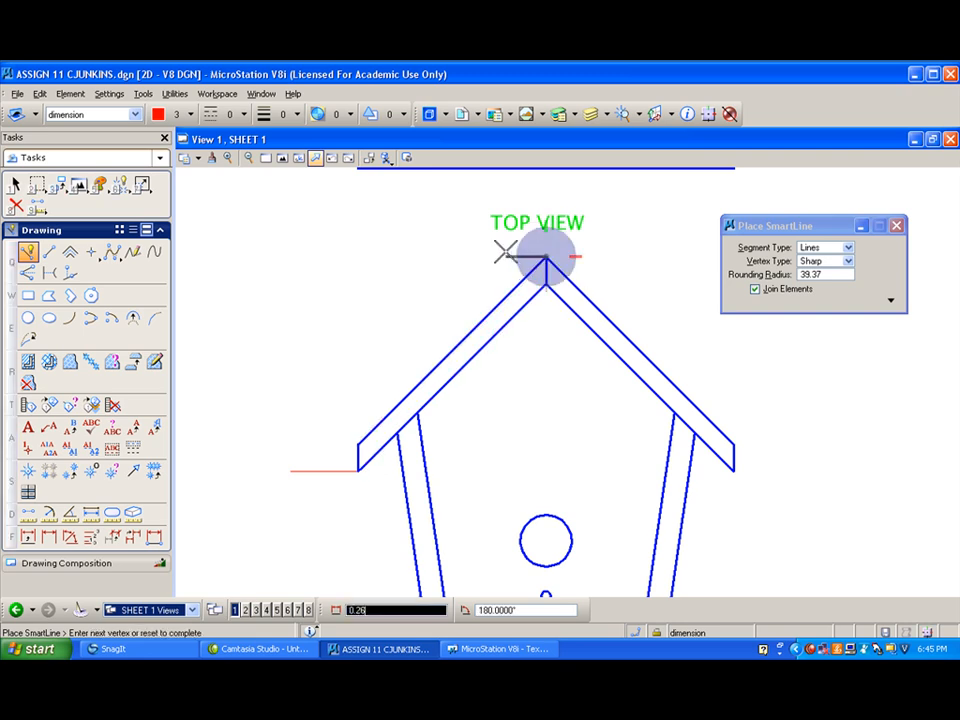
left_click(503, 256)
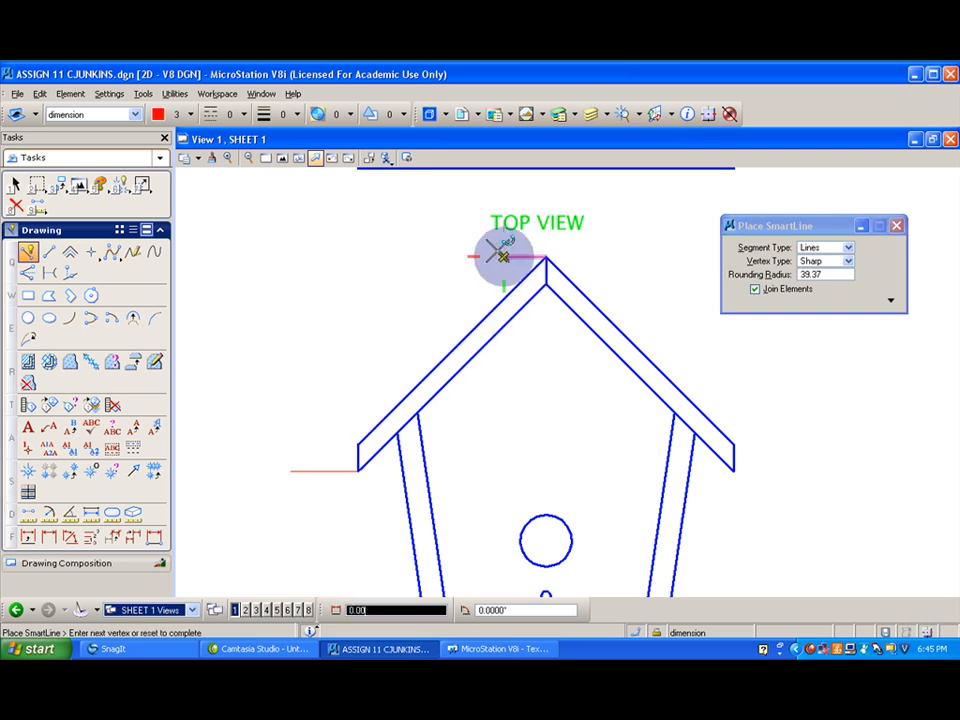
right_click(437, 338)
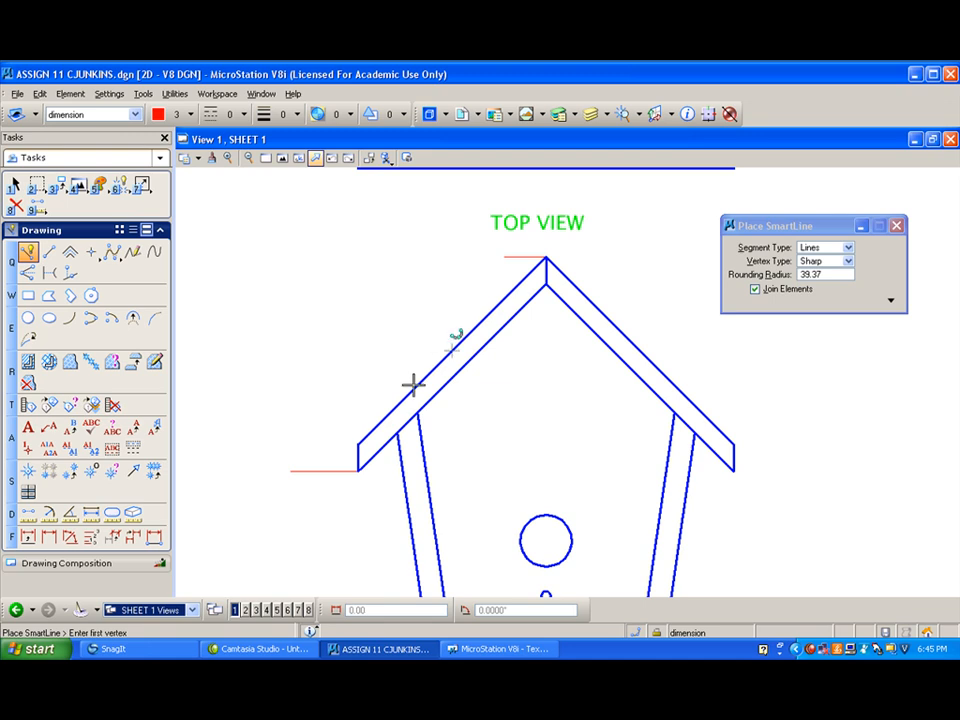
- Draw a short vertical SmartLine about 0.2 long upward from the top of the front view's left wall outer edge
left_click(397, 432)
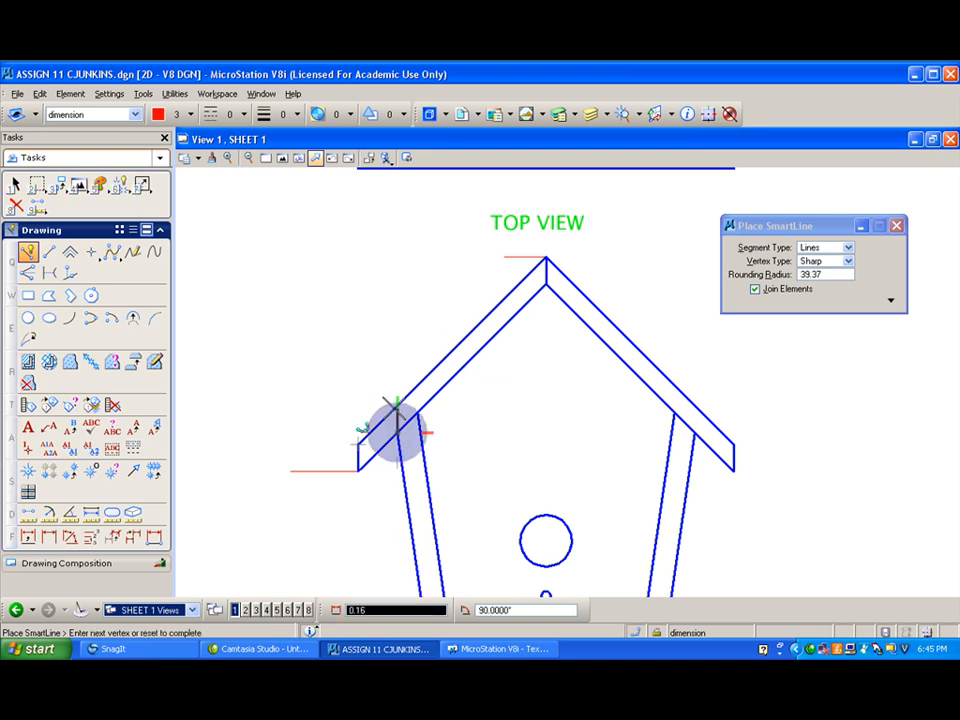
left_click(397, 404)
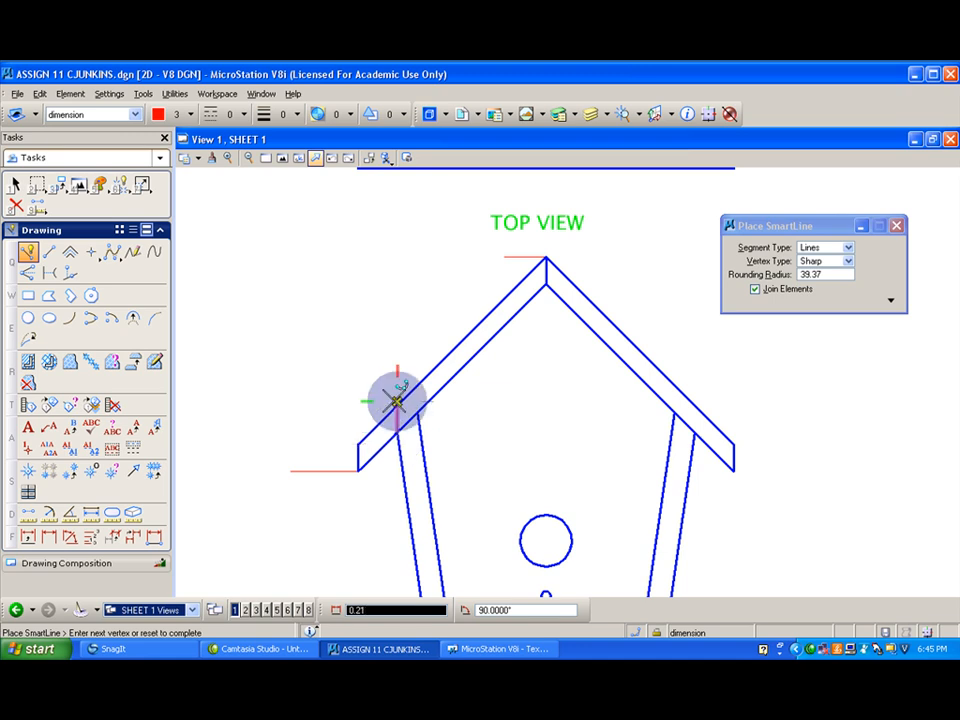
right_click(398, 402)
scroll(584, 400, "down", 2)
scroll(522, 563, "up", 2)
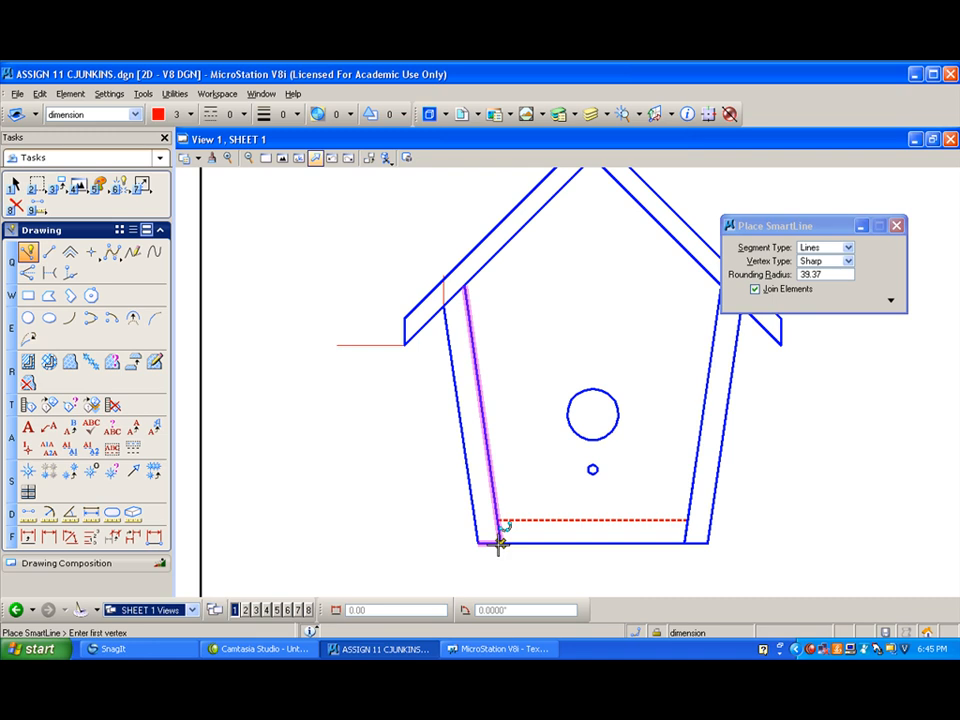
left_click(499, 543)
right_click(464, 570)
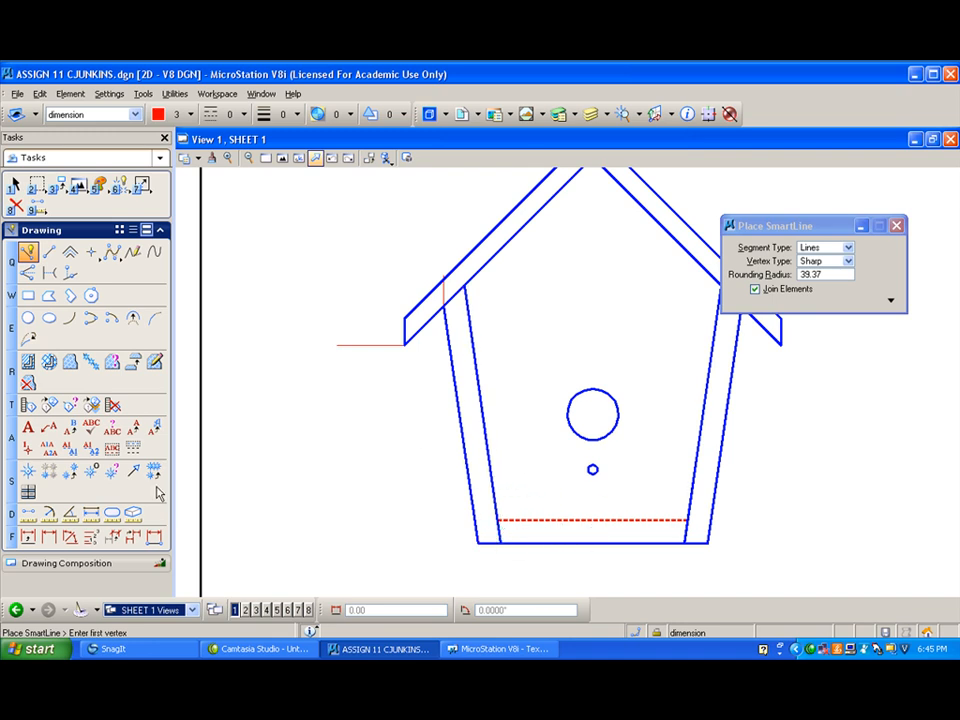
- Start angular dimensioning between lines and set its dimension style to MECH 1
left_click(72, 538)
left_click(813, 311)
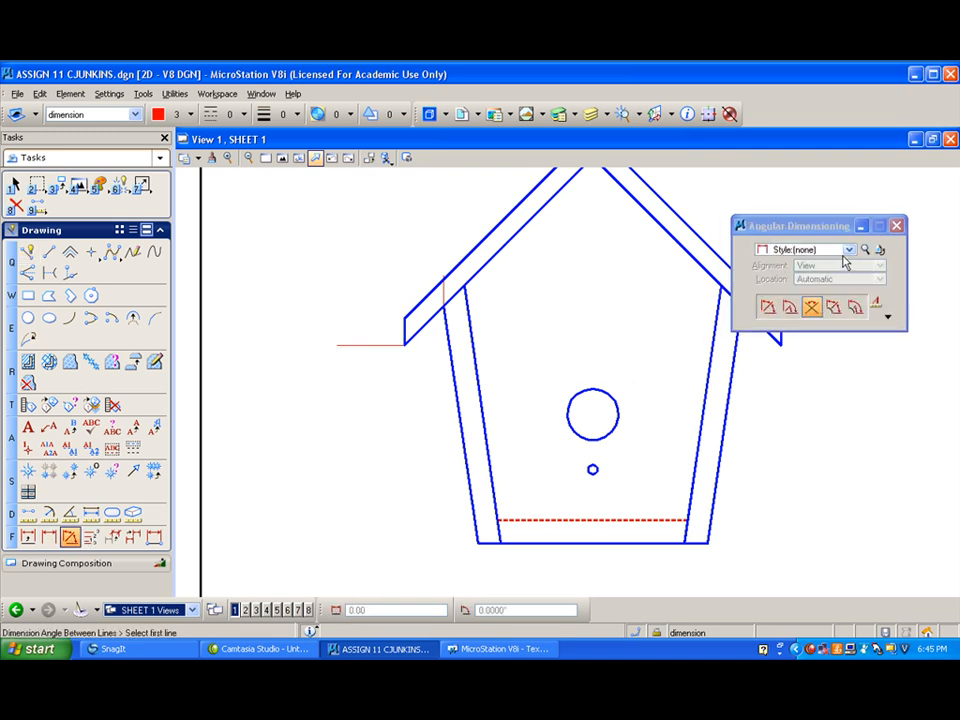
left_click(849, 249)
left_click(797, 287)
scroll(578, 490, "up", 3)
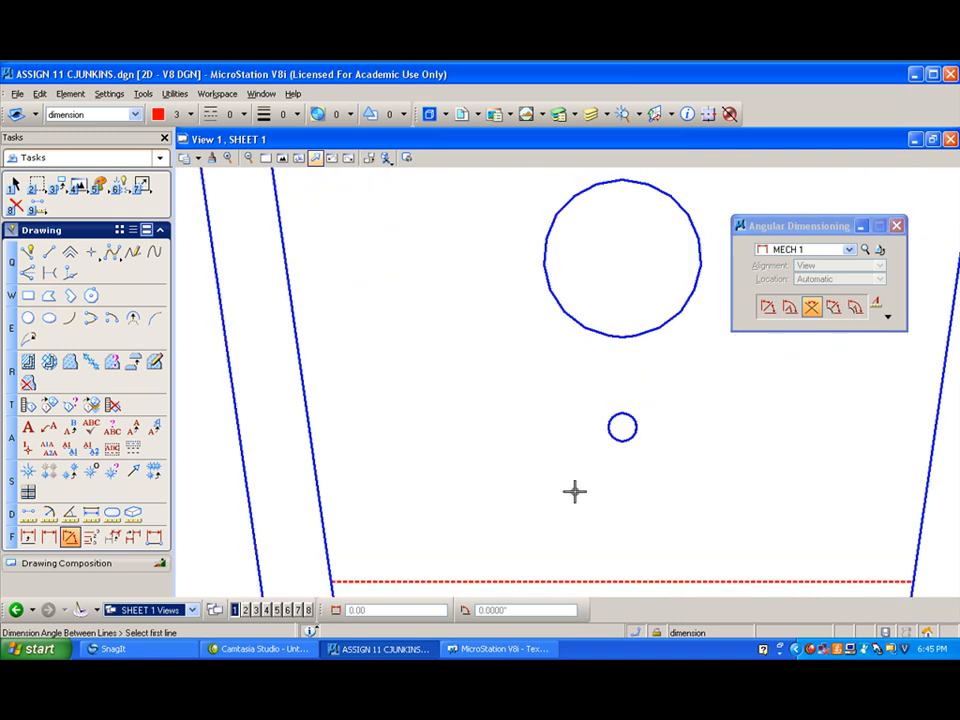
scroll(568, 435, "down", 3)
- Try to dimension the angles between the front view's bottom edge and left wall, and between the eave's horizontal line and the roof panel
left_click(523, 502)
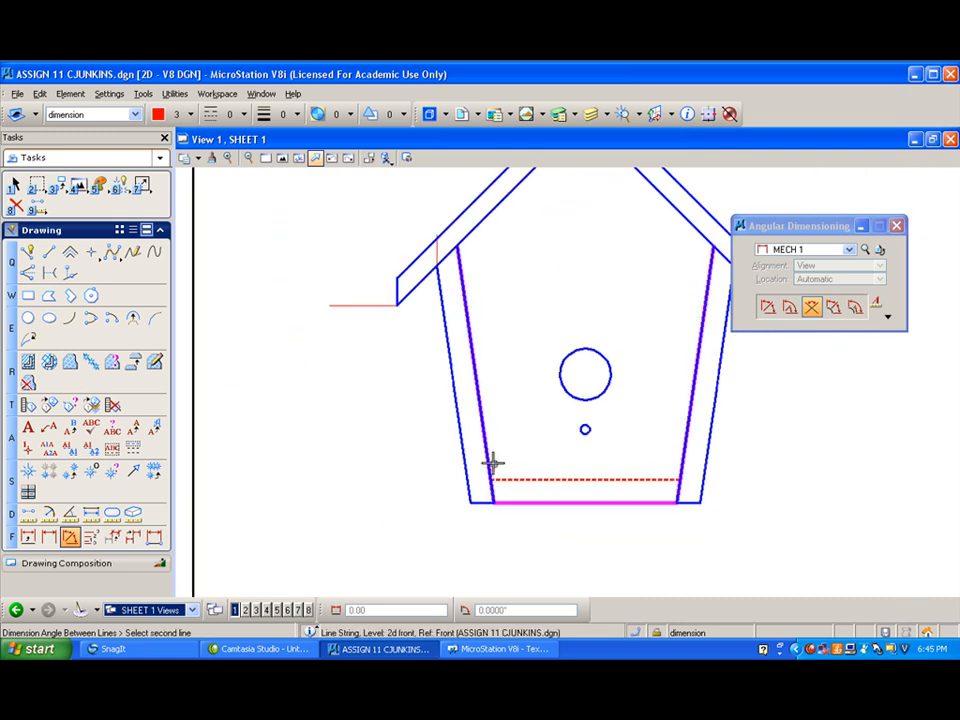
left_click(489, 456)
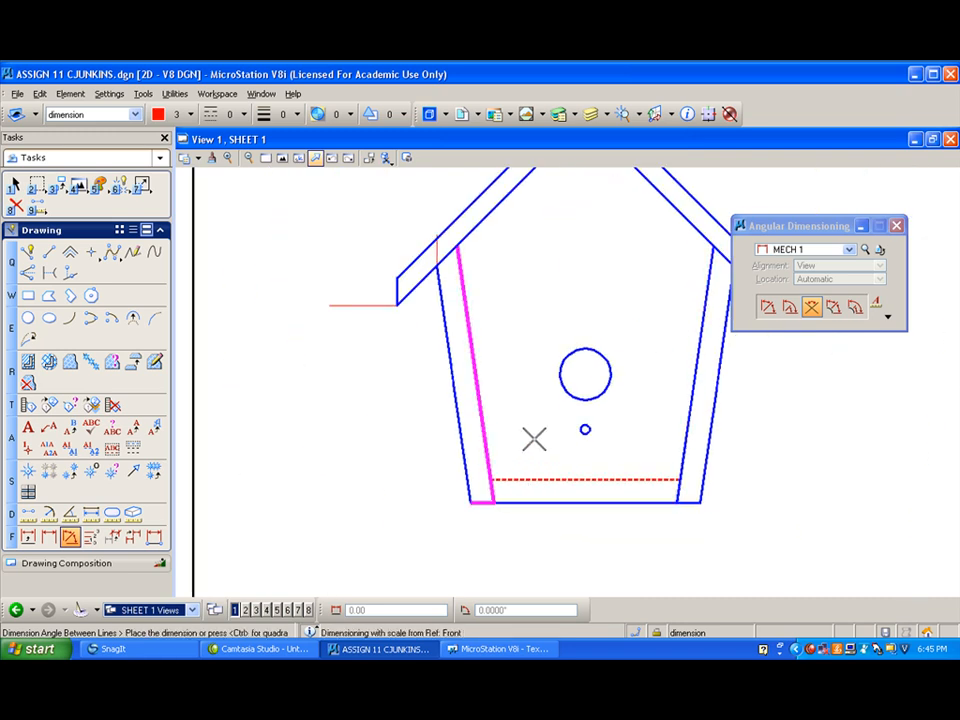
right_click(550, 502)
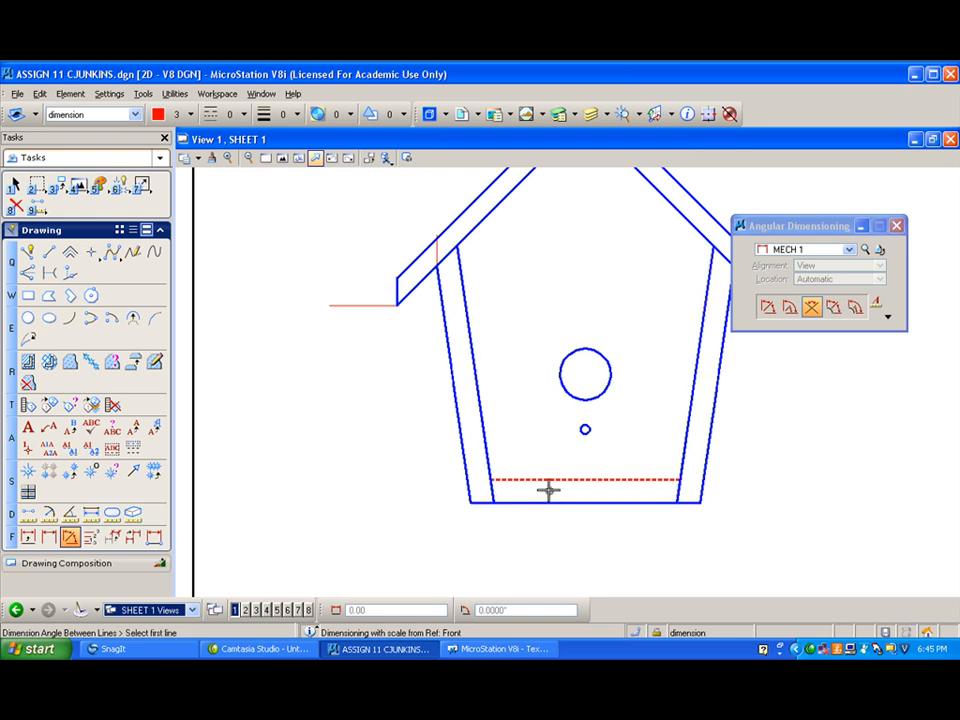
left_click(359, 306)
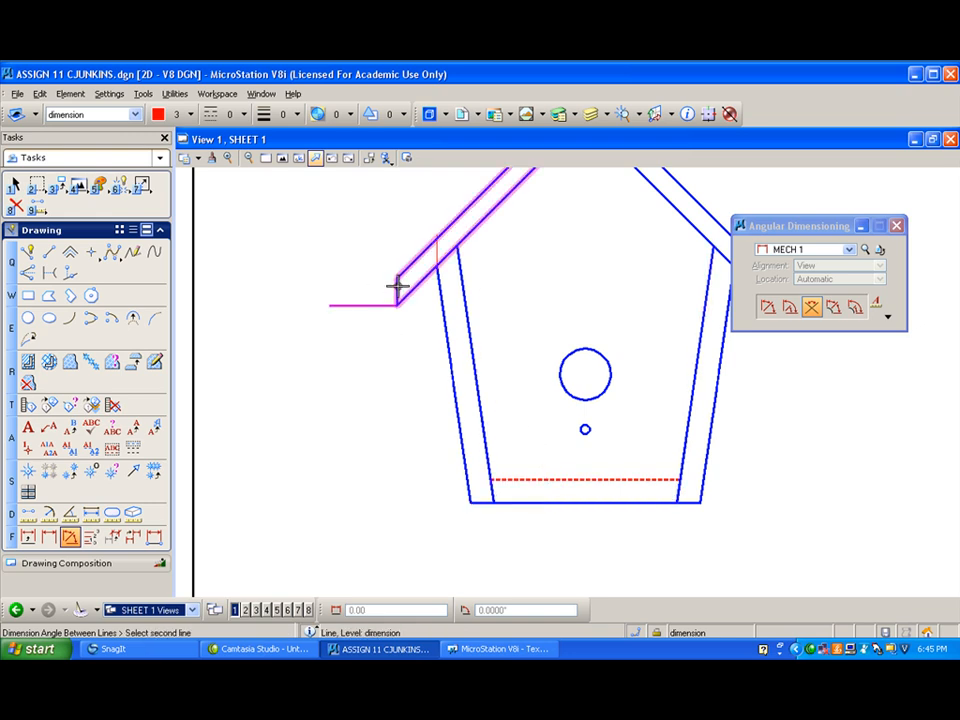
left_click(394, 285)
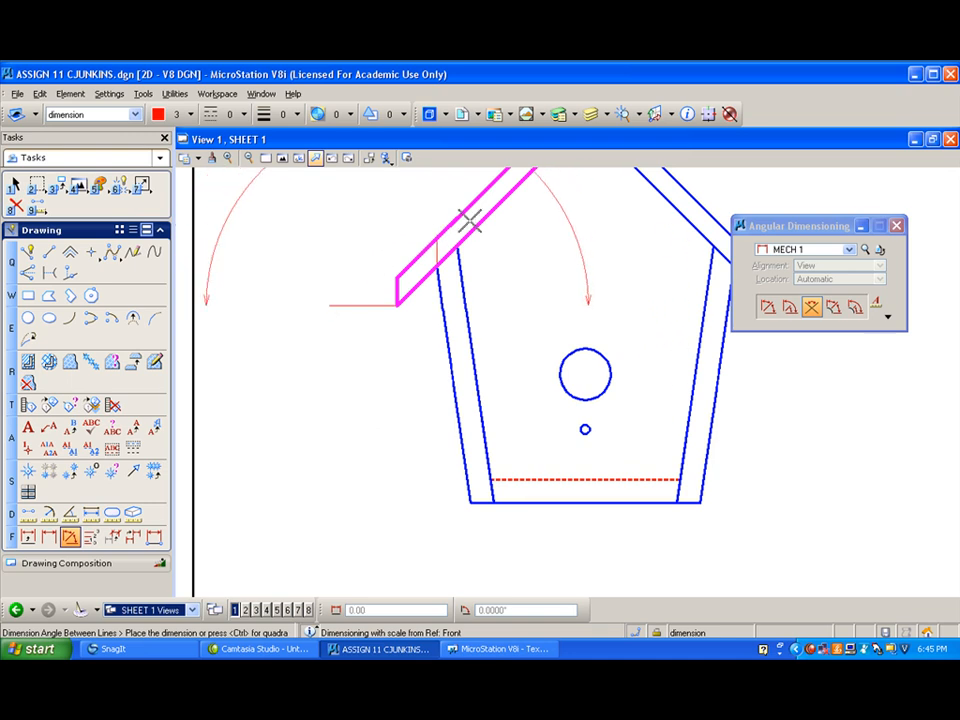
right_click(370, 272)
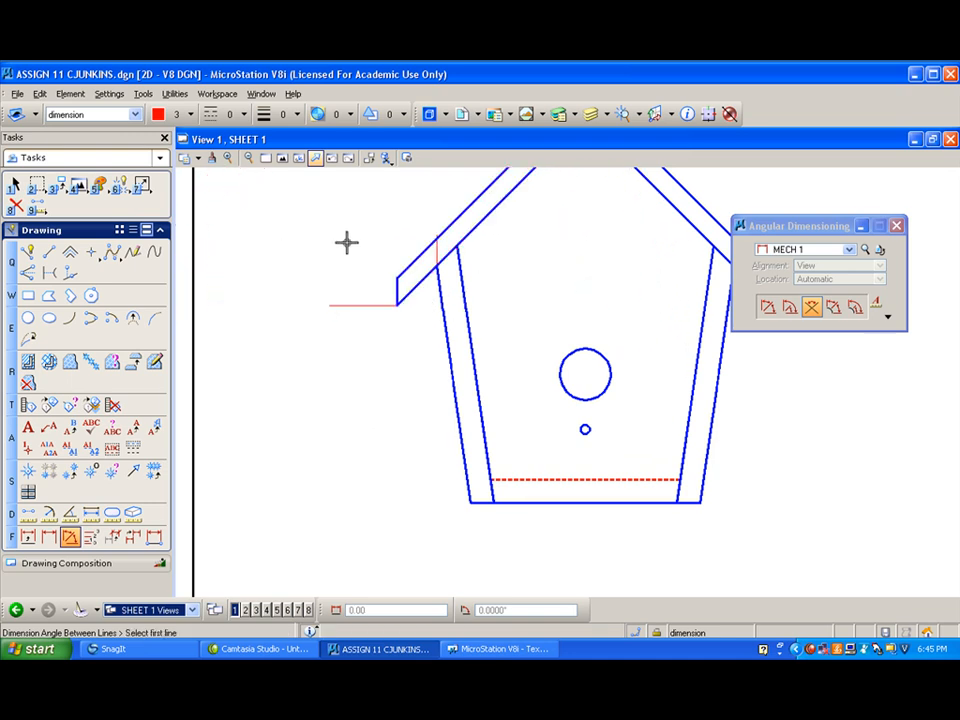
scroll(340, 240, "down", 2)
scroll(399, 270, "up", 4)
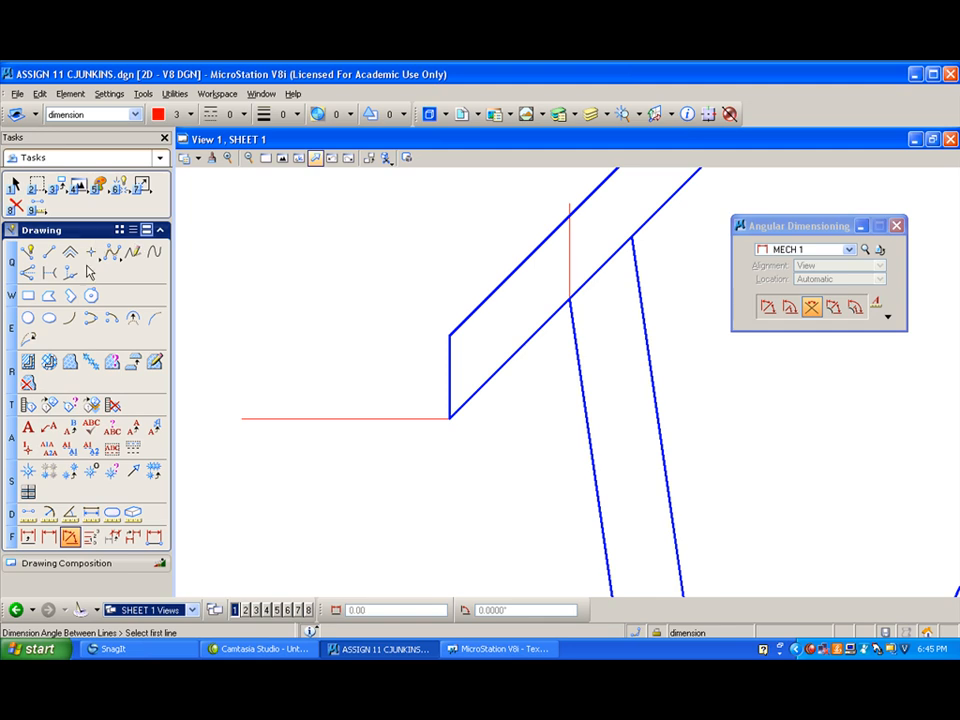
- Retry the angle dimension between the red horizontal line and the left eave's vertical edge
left_click(143, 94)
mouse_move(198, 296)
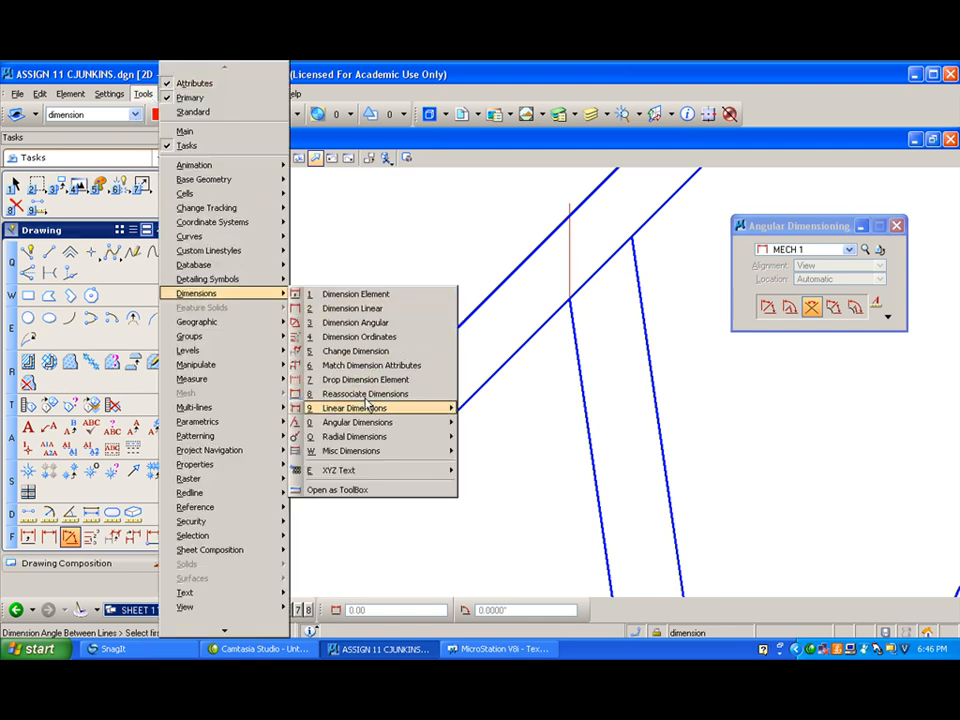
mouse_move(357, 425)
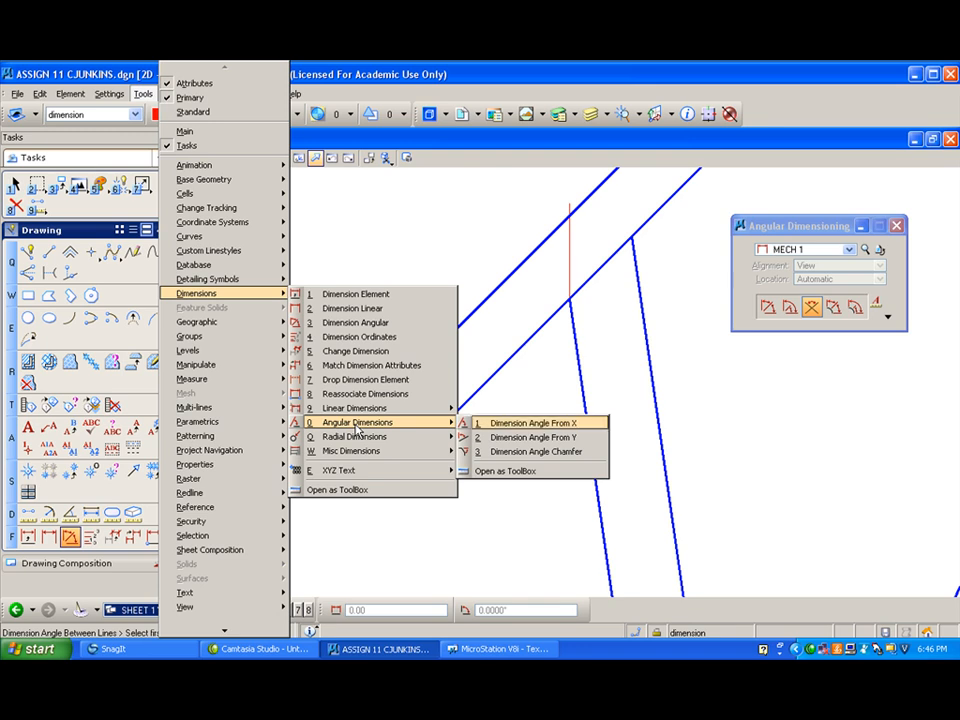
left_click(608, 236)
left_click(420, 413)
left_click(446, 376)
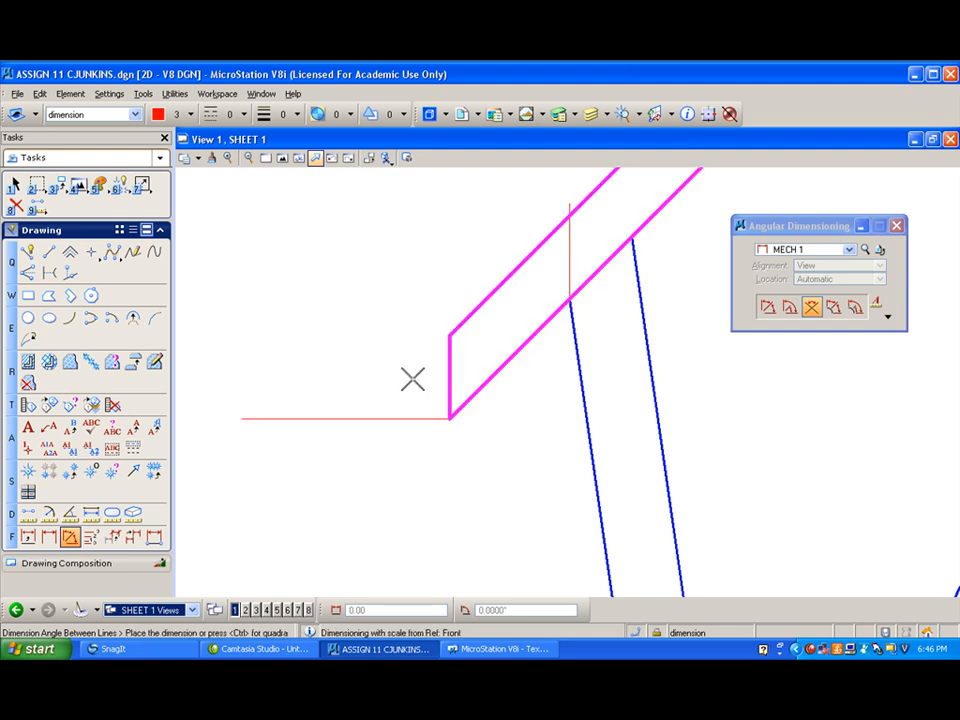
scroll(411, 377, "down", 5)
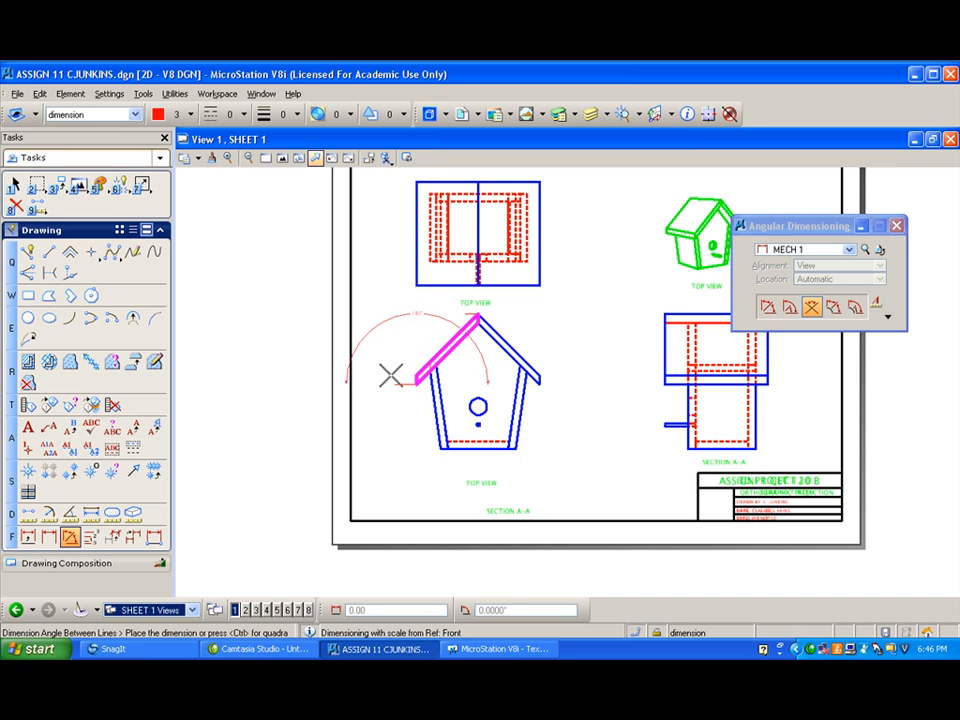
scroll(390, 372, "up", 5)
scroll(497, 389, "down", 2)
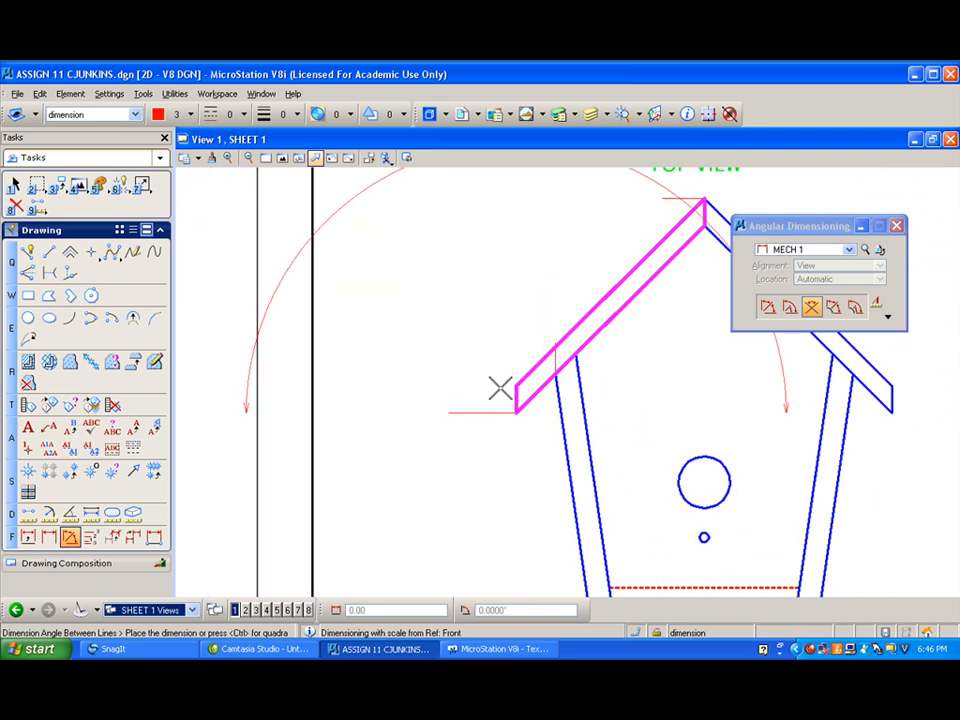
right_click(506, 392)
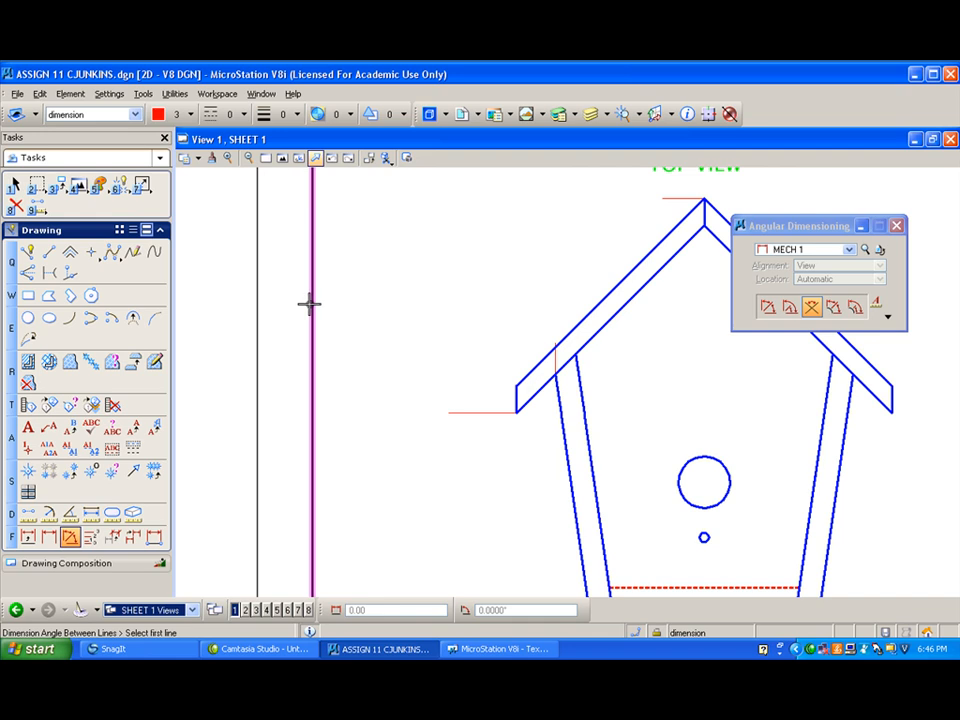
- Move the red horizontal line by its outer end onto the left eave's lower corner so it runs inward beneath the roof
left_click(76, 186)
left_click(112, 214)
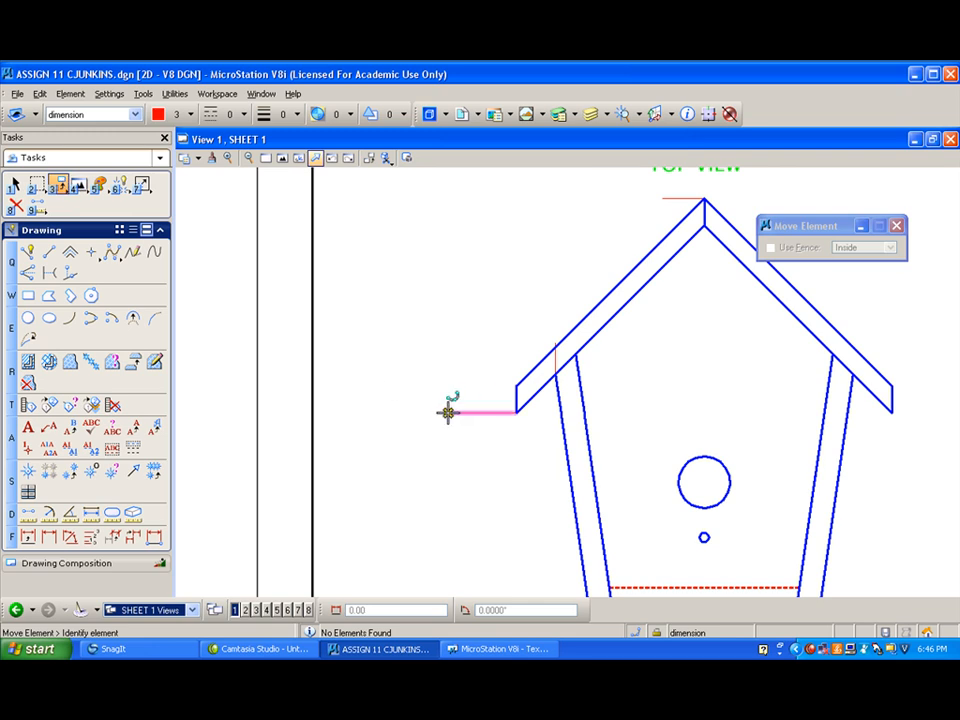
left_click(447, 412)
left_click(516, 412)
scroll(588, 403, "up", 2)
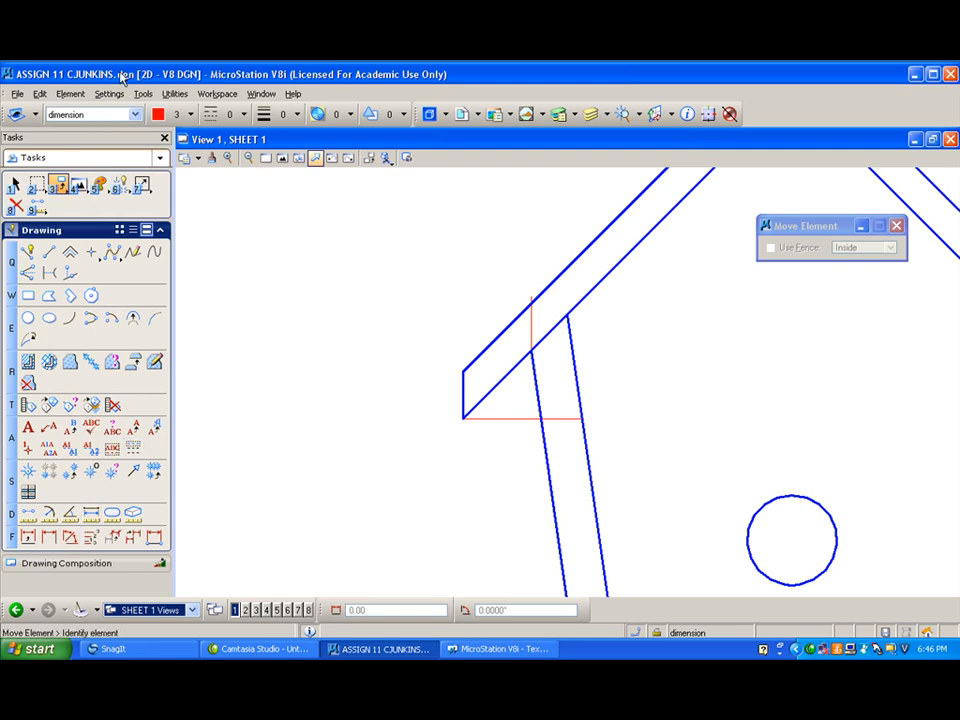
- Dimension the angle from the X-axis of the left roof panel's underside, measured at the eave's horizontal line with style MECH 1
left_click(143, 94)
mouse_move(219, 352)
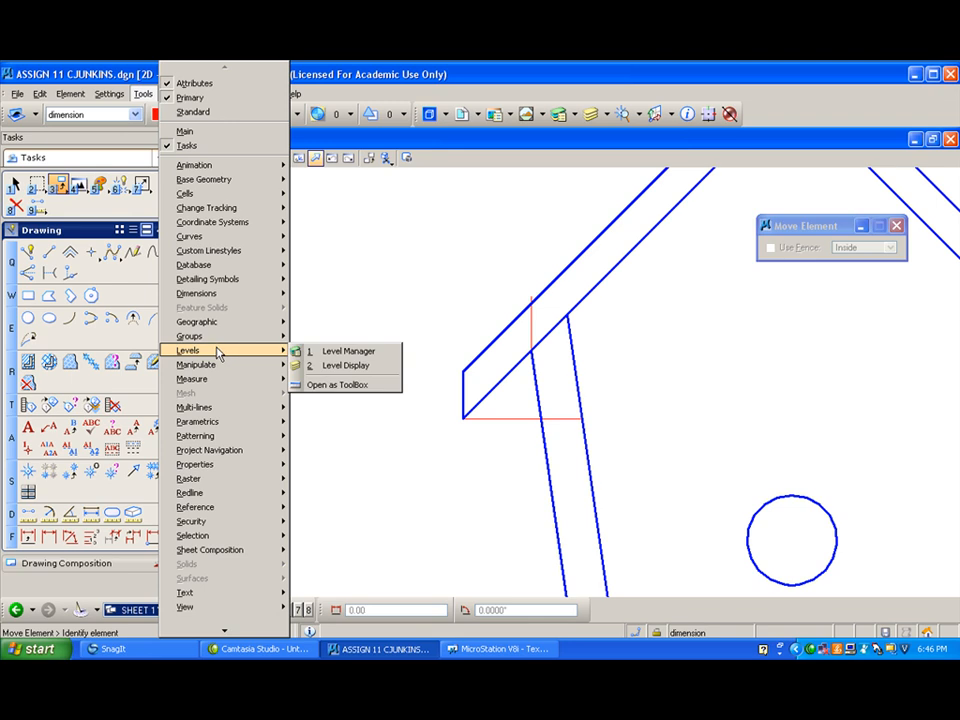
mouse_move(222, 293)
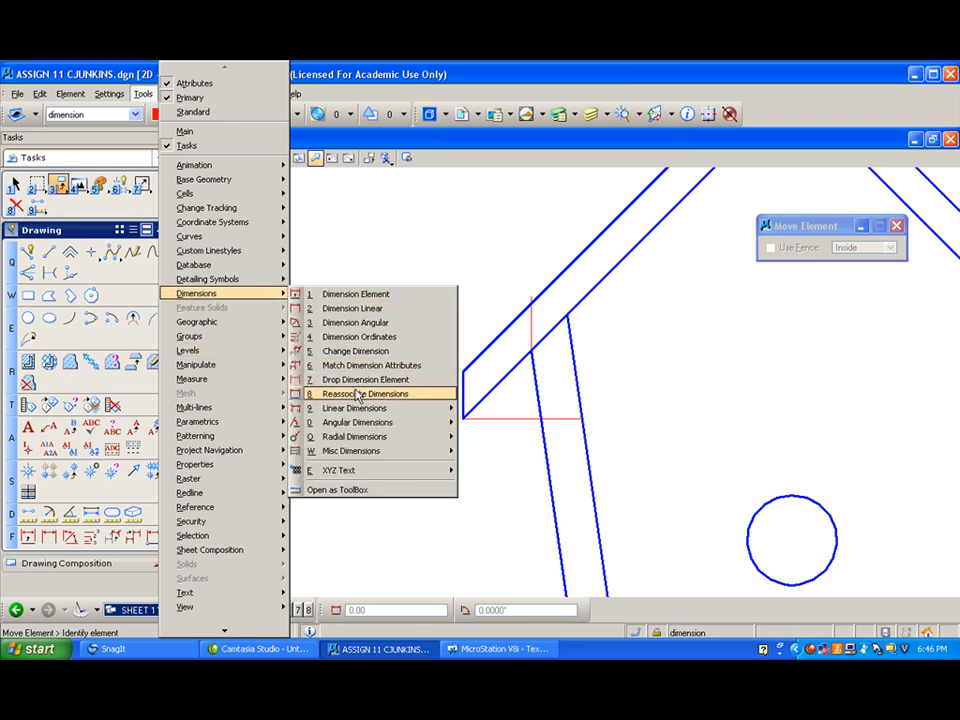
mouse_move(358, 425)
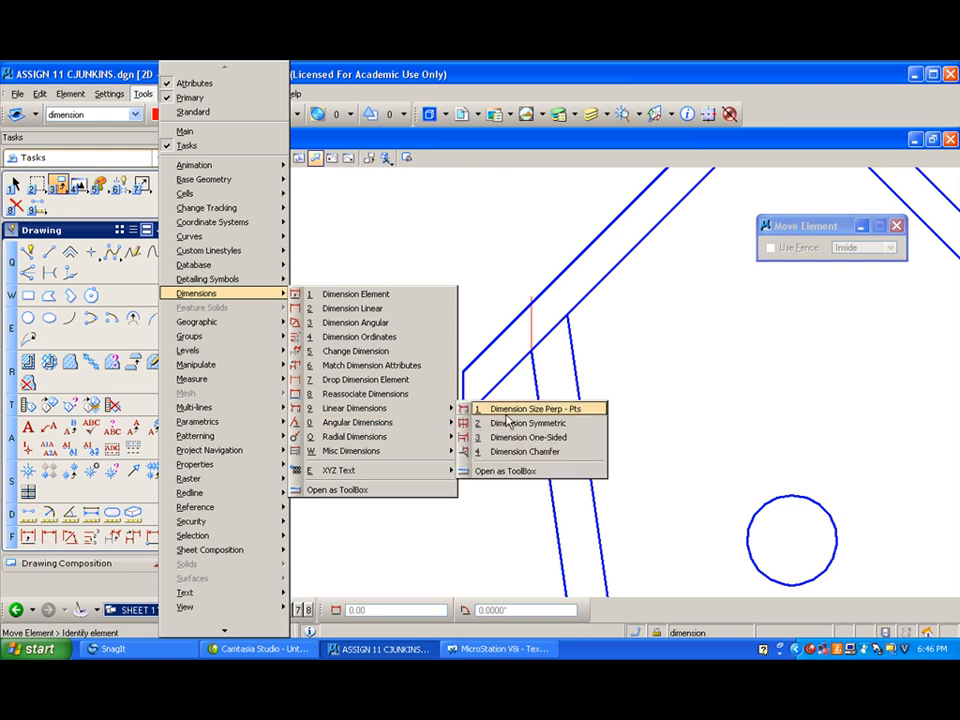
key("Right")
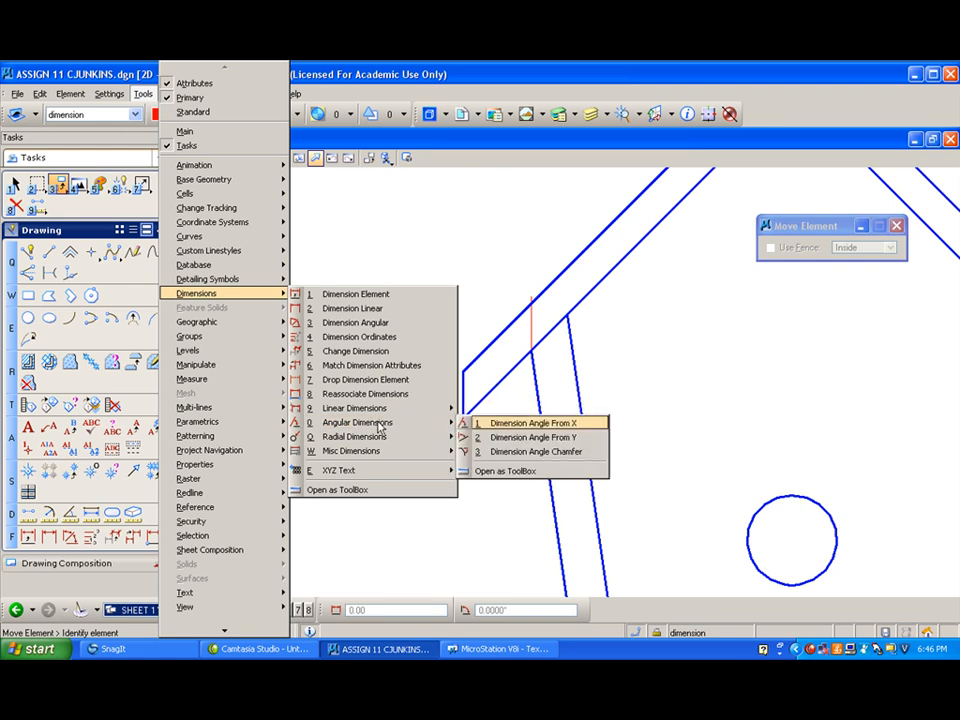
left_click(512, 424)
left_click(521, 418)
left_click(500, 382)
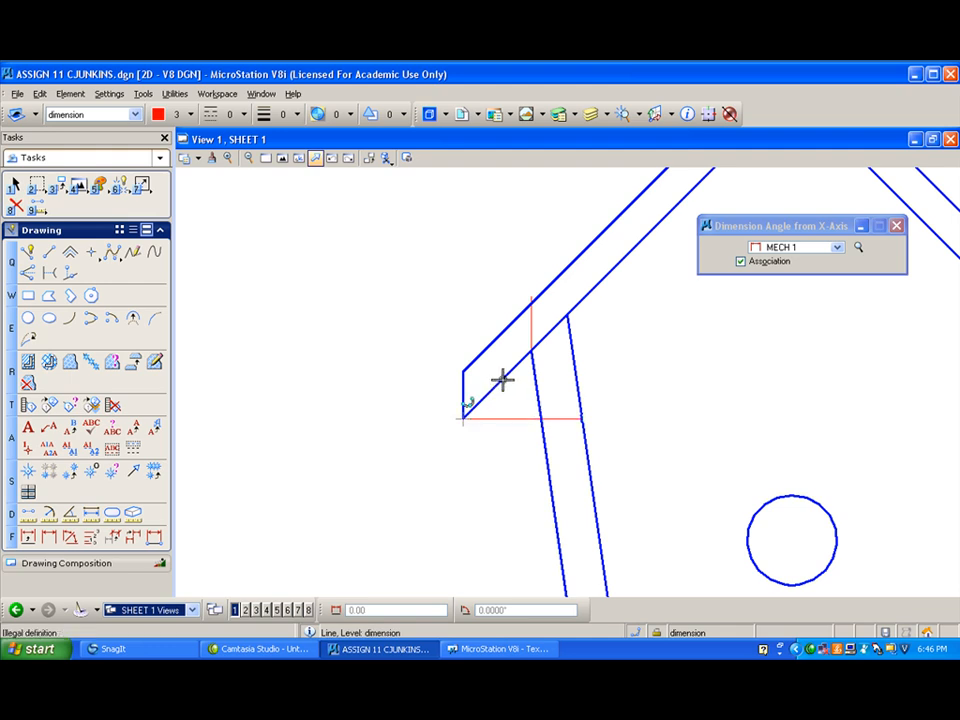
left_click(507, 377)
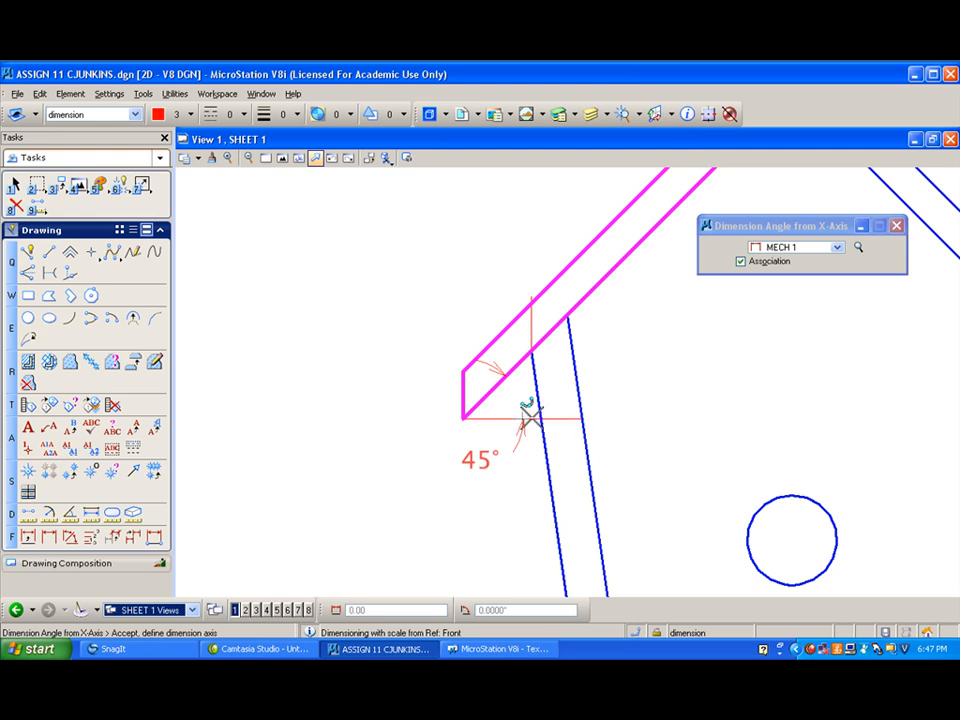
left_click(525, 418)
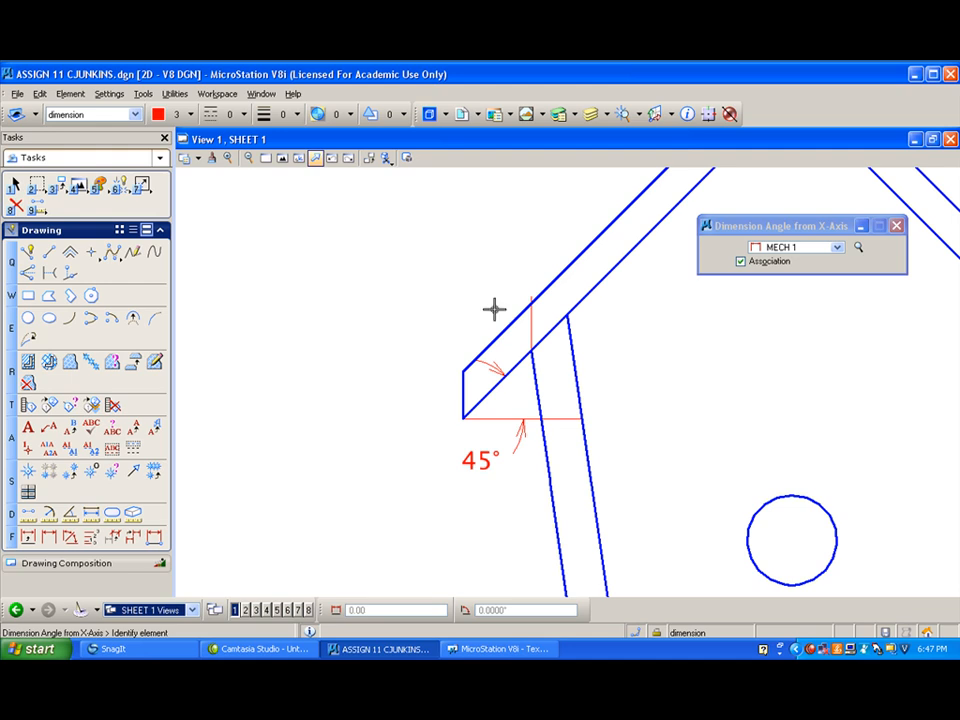
- Try to dimension the angle from the X-axis of the left roof panel's underside near the wall top, and of the red vertical line
left_click(554, 326)
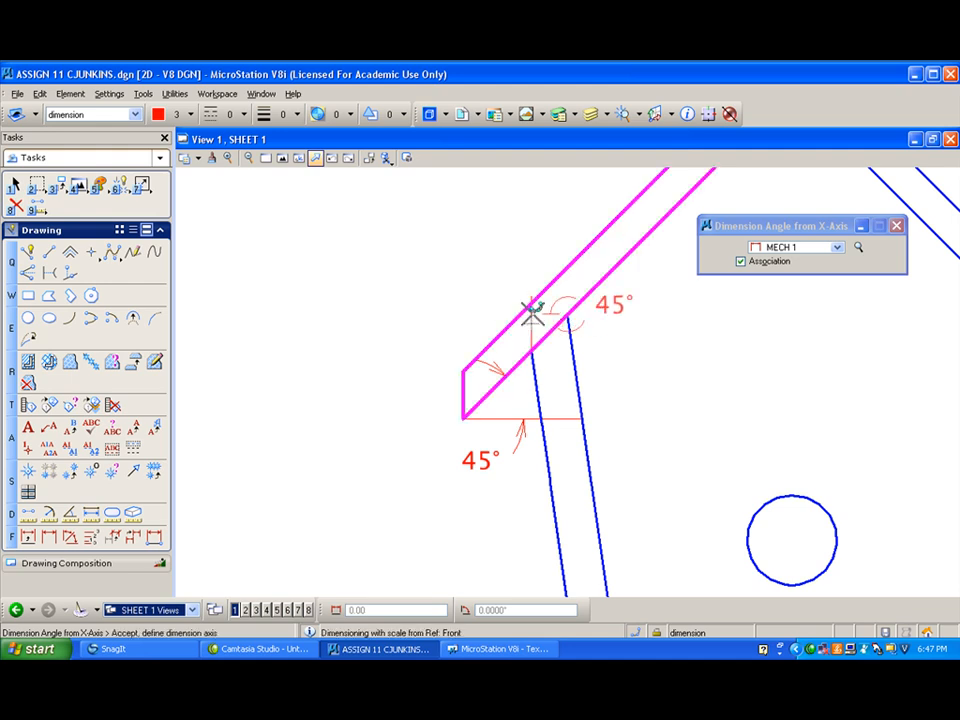
left_click(531, 321)
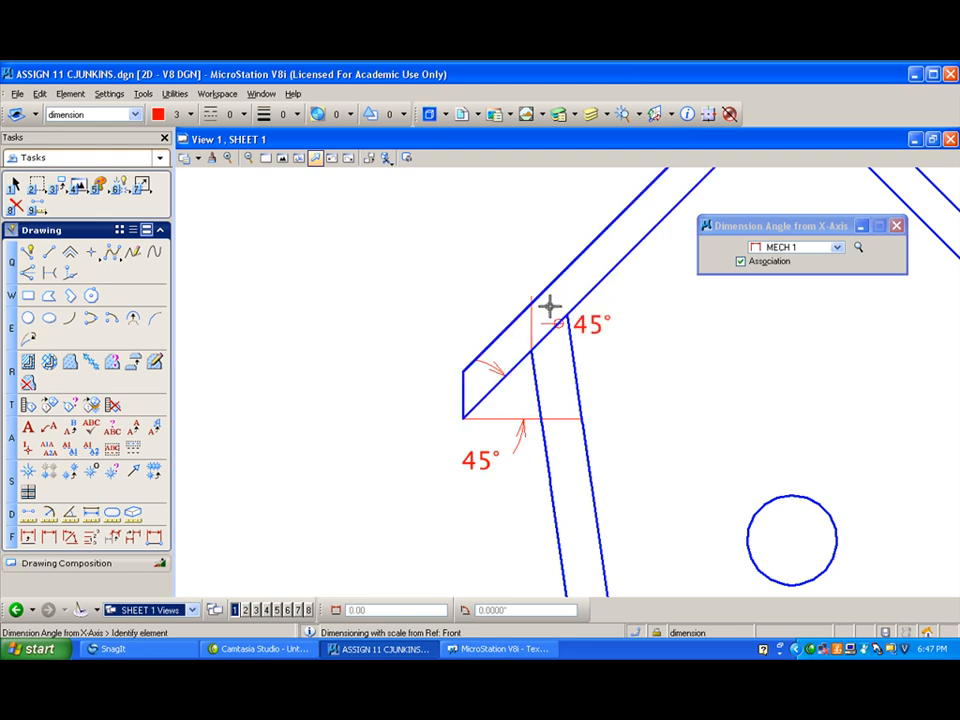
left_click(531, 310)
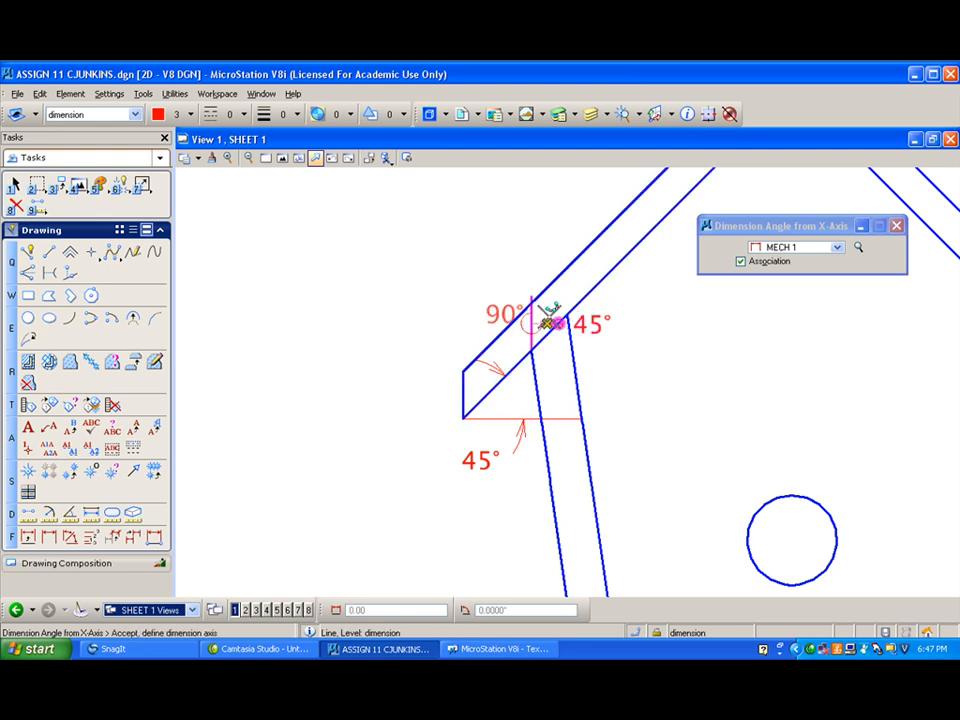
right_click(600, 322)
- Delete the misplaced angle dimension where the left roof panel's underside meets the wall top
left_click(16, 204)
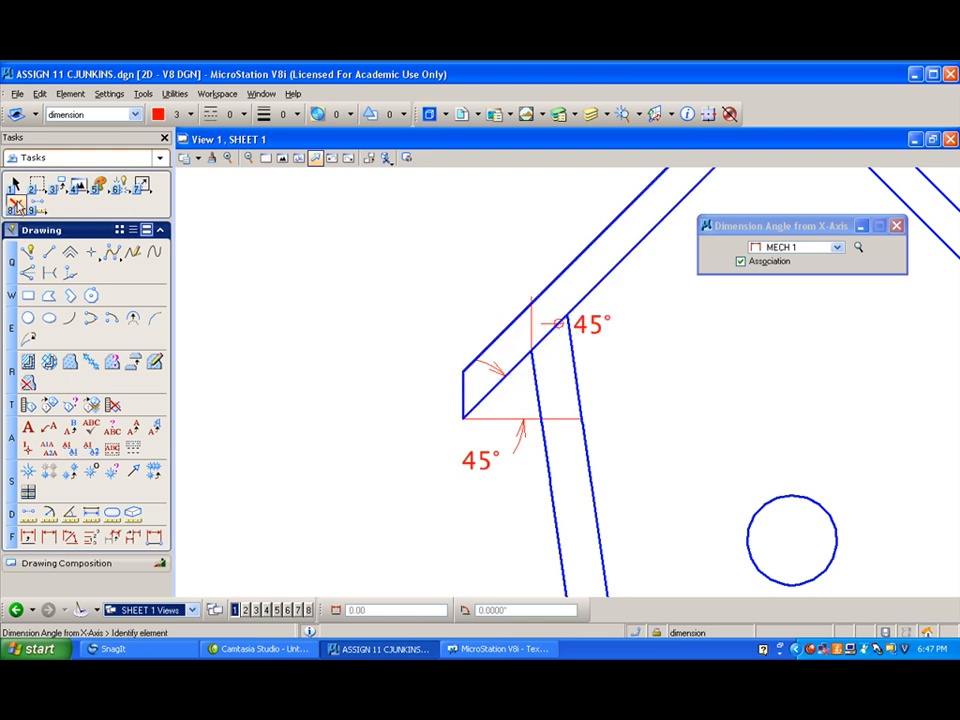
left_click(595, 325)
scroll(580, 320, "up", 2)
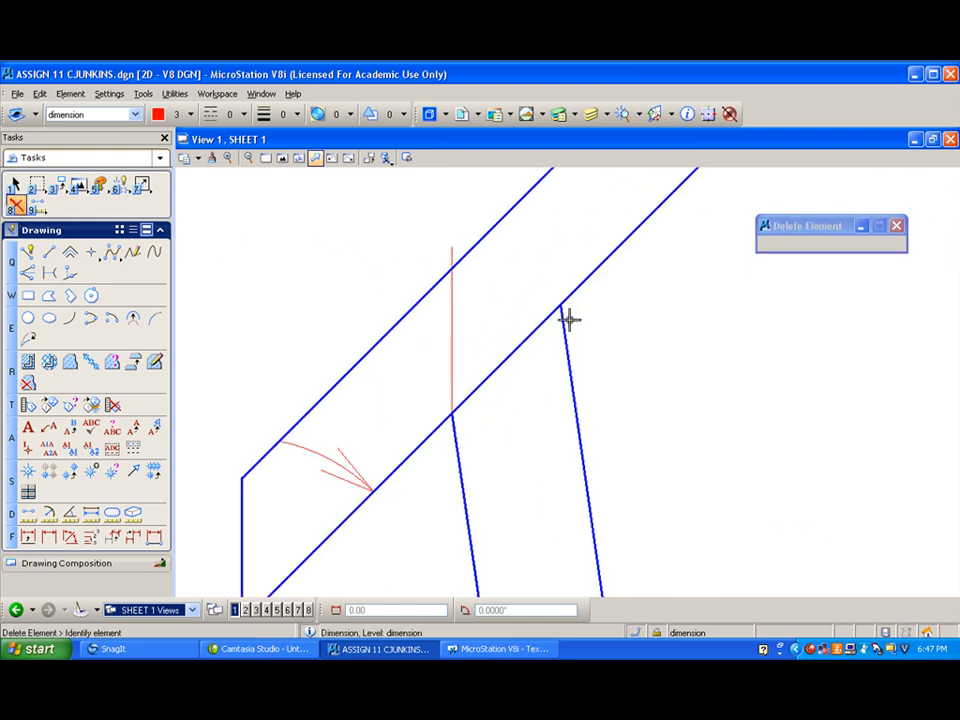
scroll(508, 306, "down", 1)
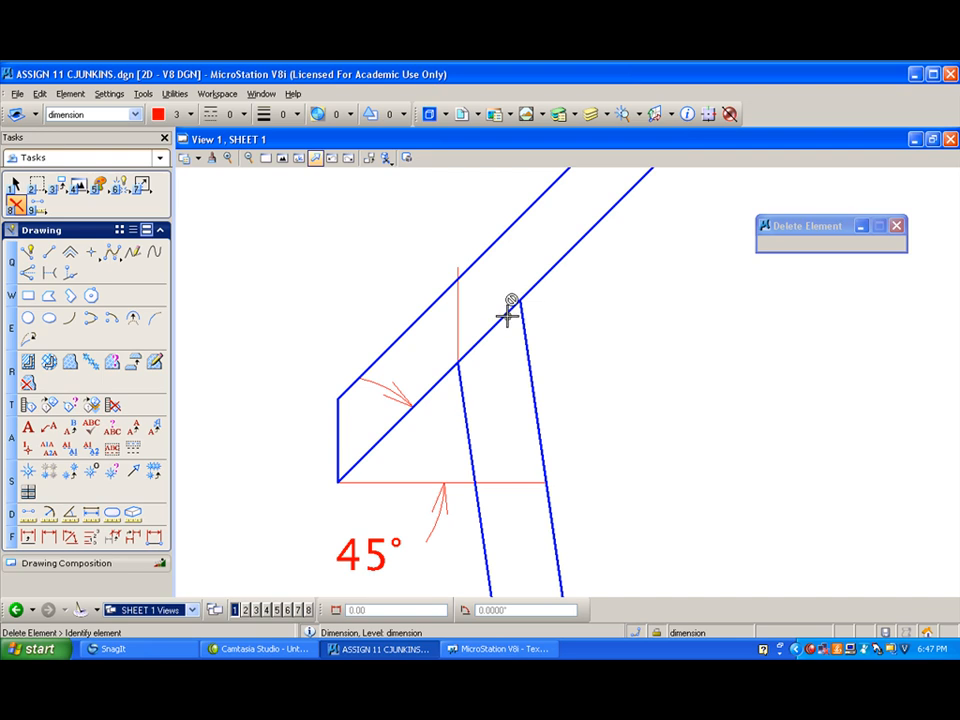
scroll(508, 312, "up", 1)
scroll(510, 302, "down", 3)
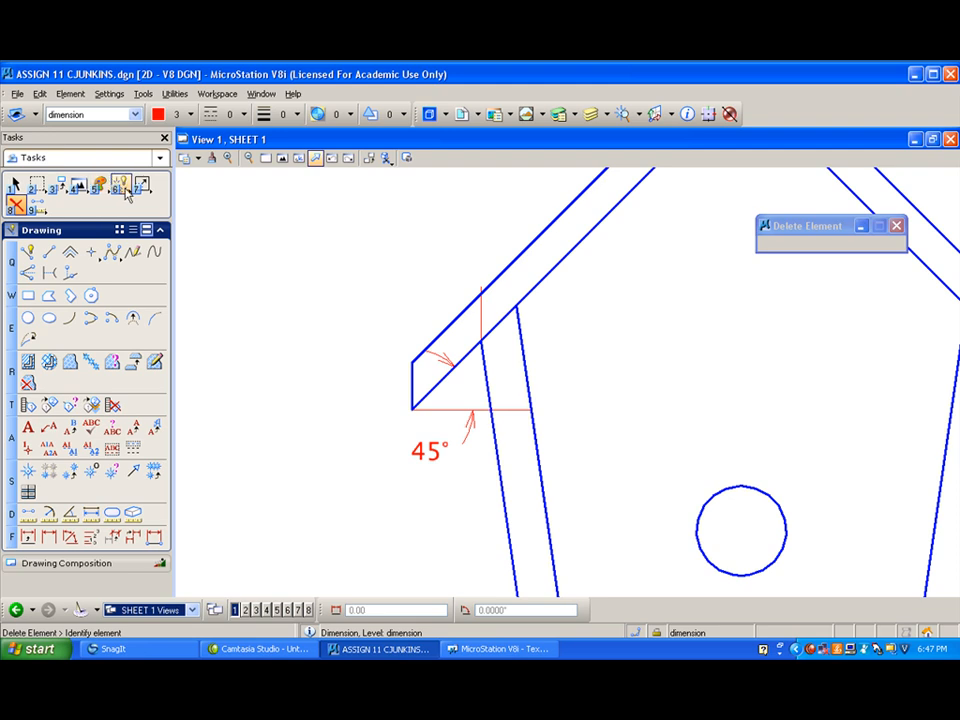
- Try to dimension the angle from the Y-axis of the red vertical line at the left wall's top, using style MECH 1
left_click(143, 94)
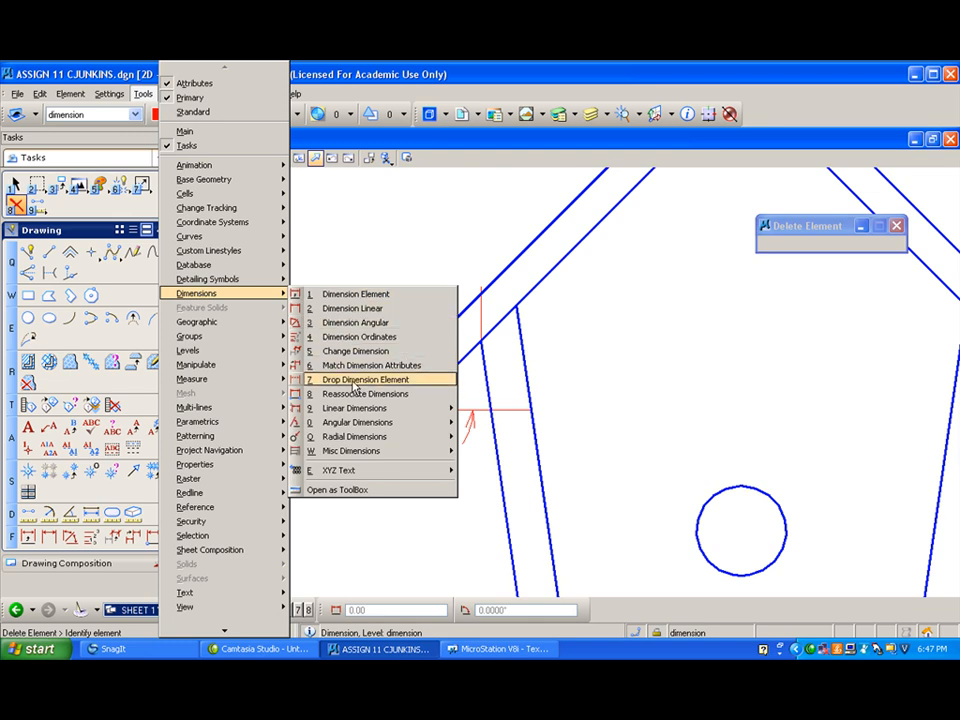
mouse_move(355, 424)
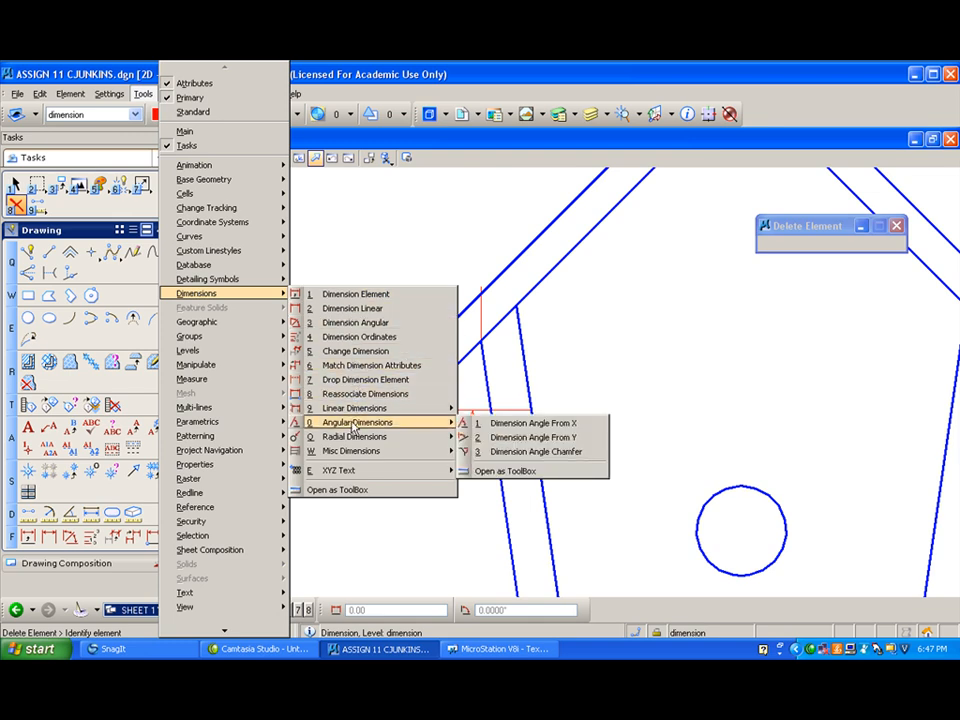
left_click(533, 437)
left_click(482, 313)
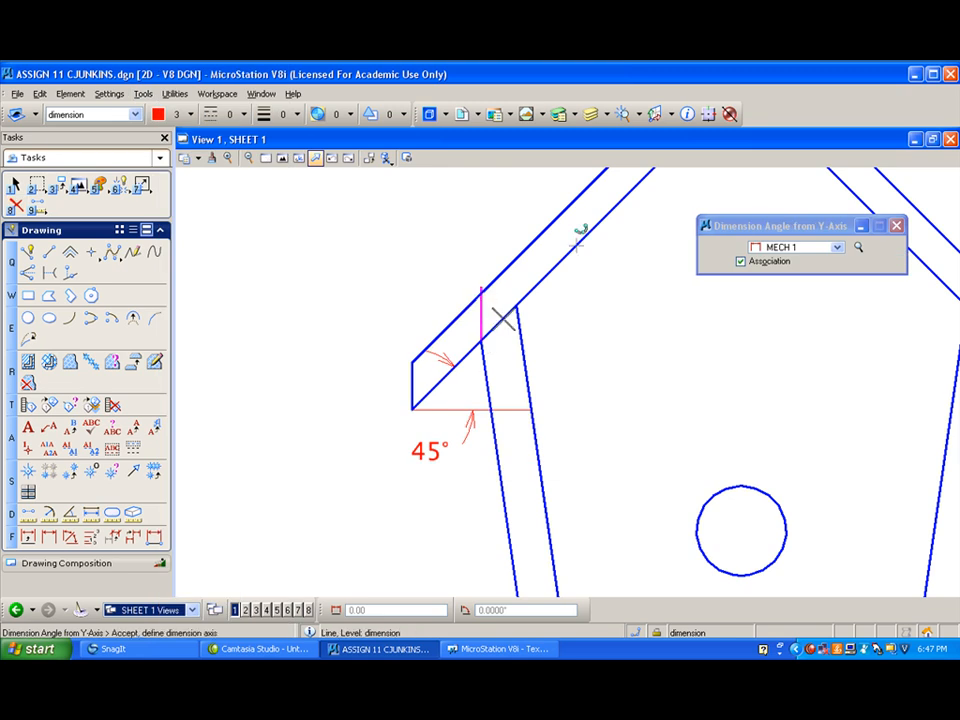
left_click(568, 255)
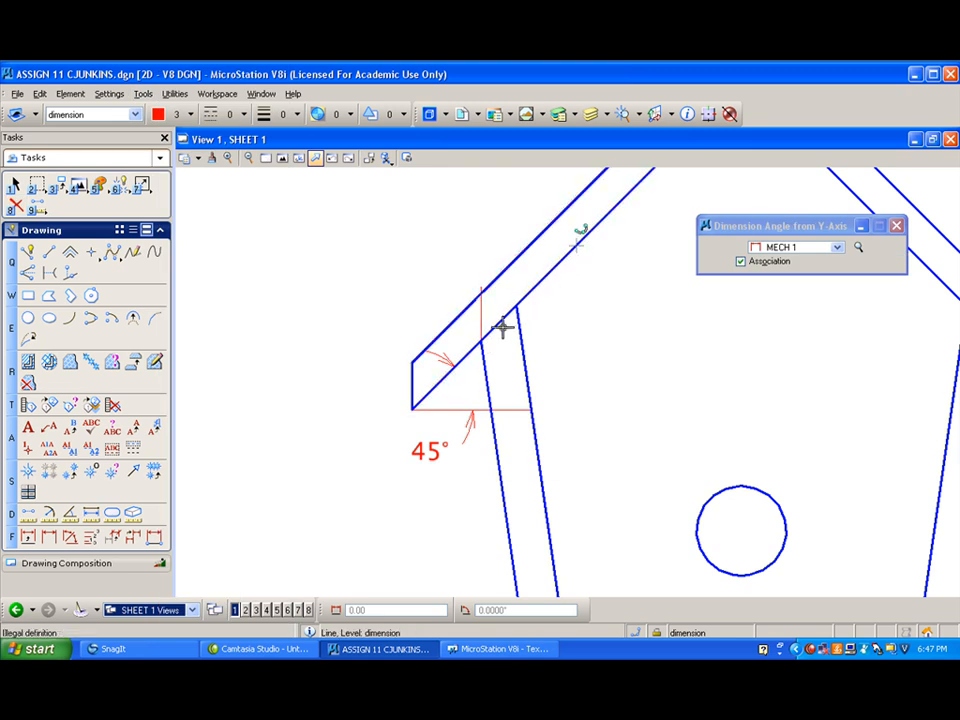
scroll(503, 326, "down", 6)
scroll(503, 326, "up", 6)
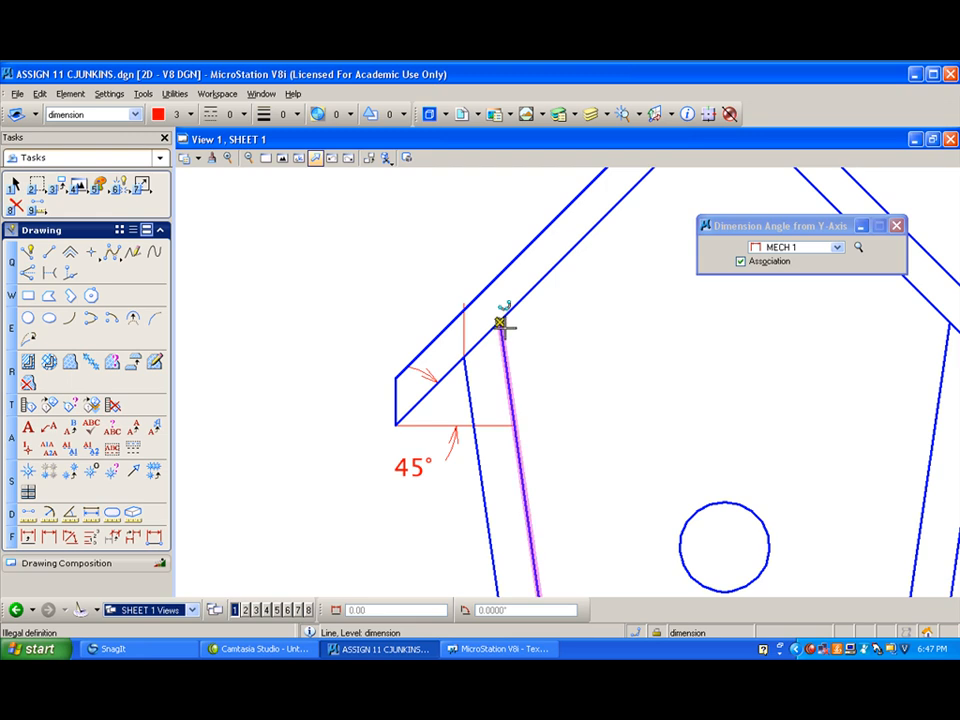
right_click(545, 321)
- Turn on the front level for the Front reference and check its remaining levels
scroll(395, 235, "down", 3)
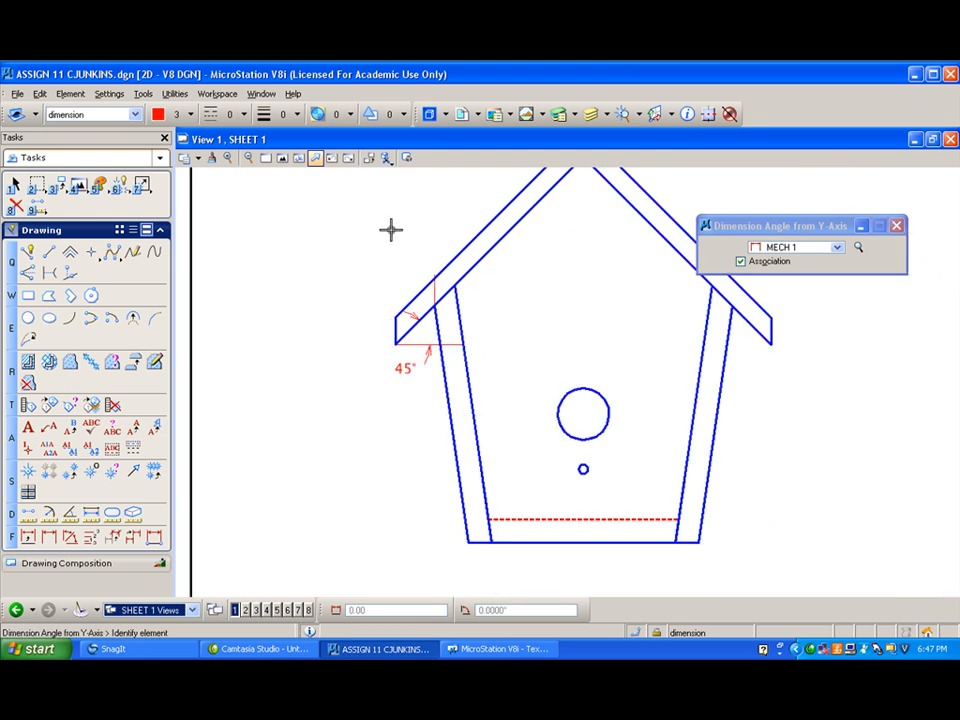
left_click(605, 115)
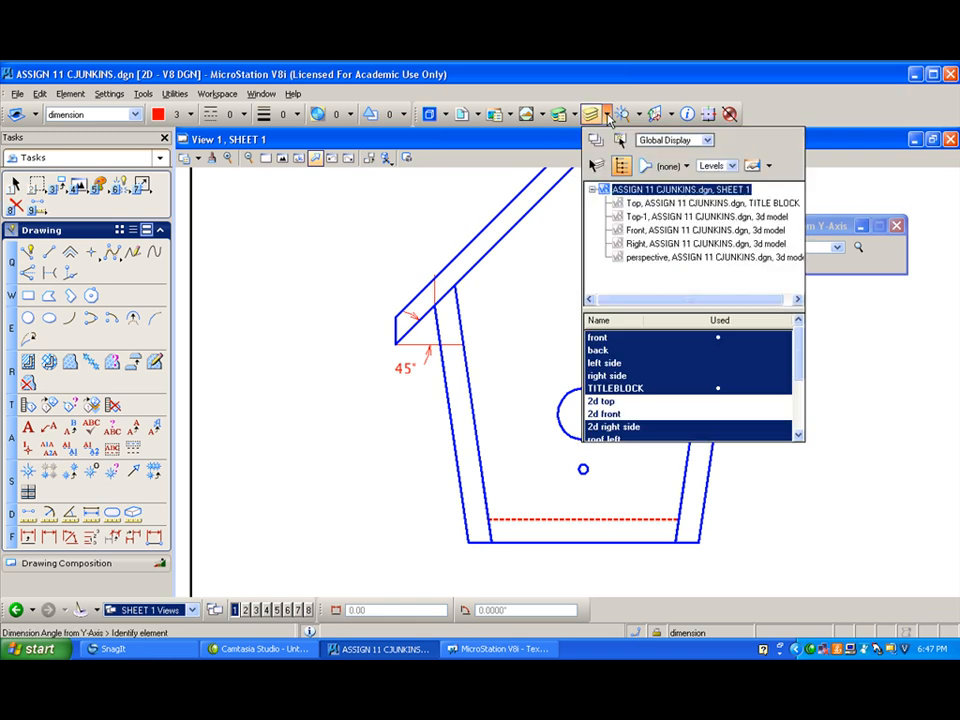
left_click(661, 231)
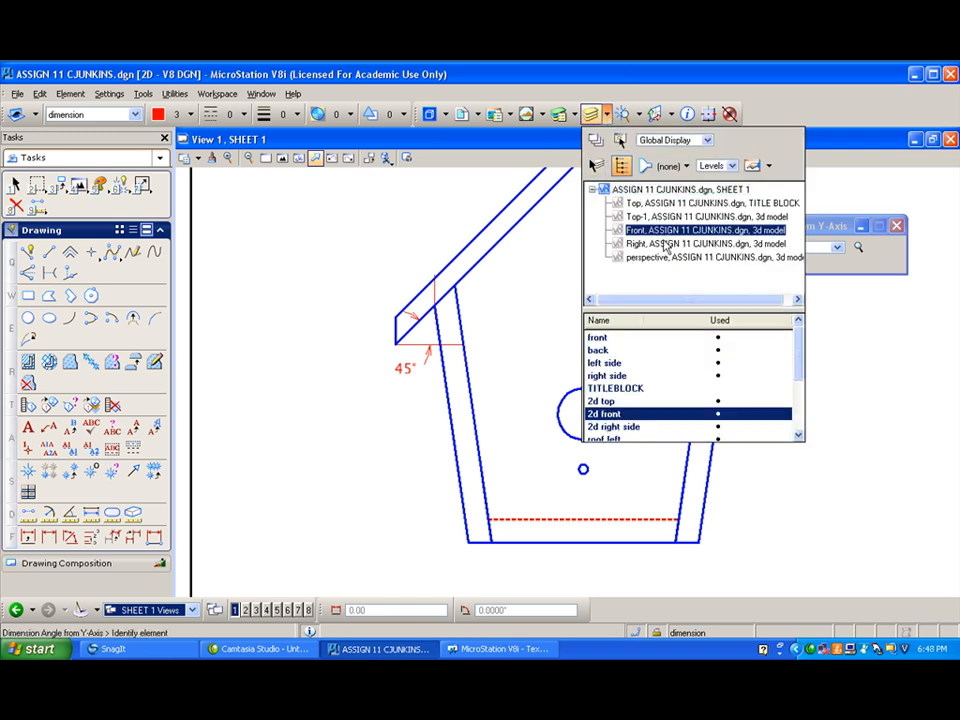
left_click(655, 341)
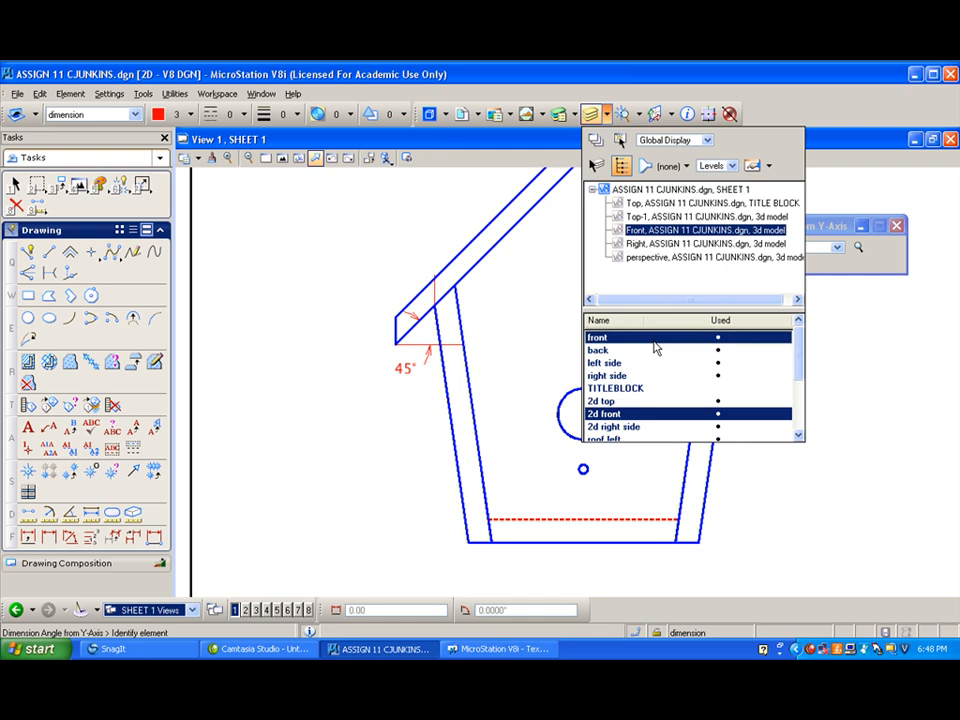
left_click_drag(793, 358, 808, 408)
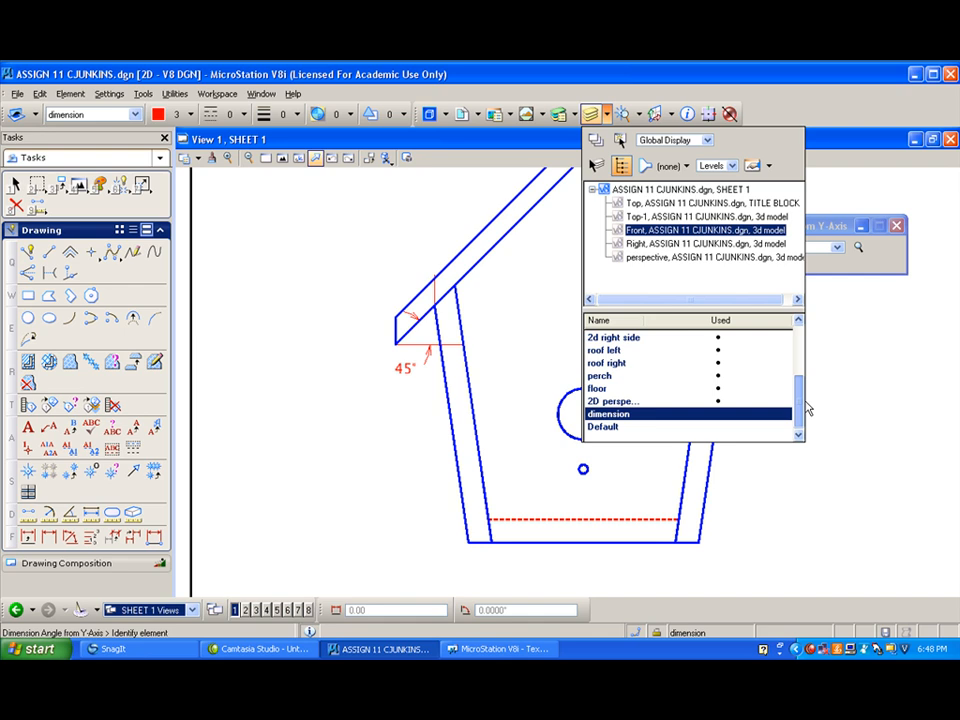
left_click_drag(808, 406, 804, 344)
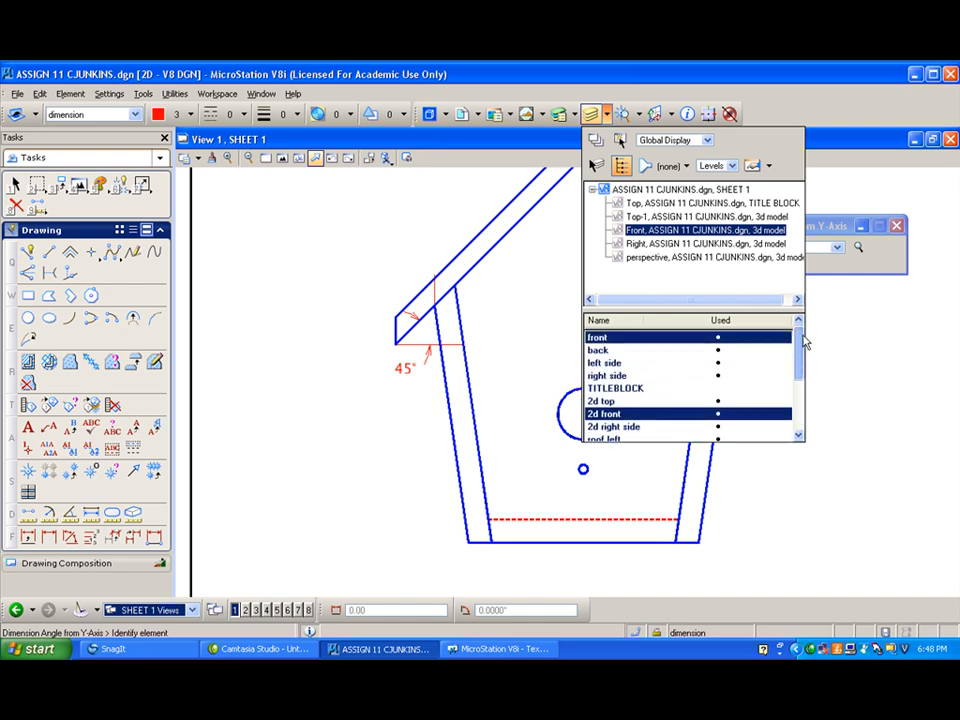
left_click(468, 279)
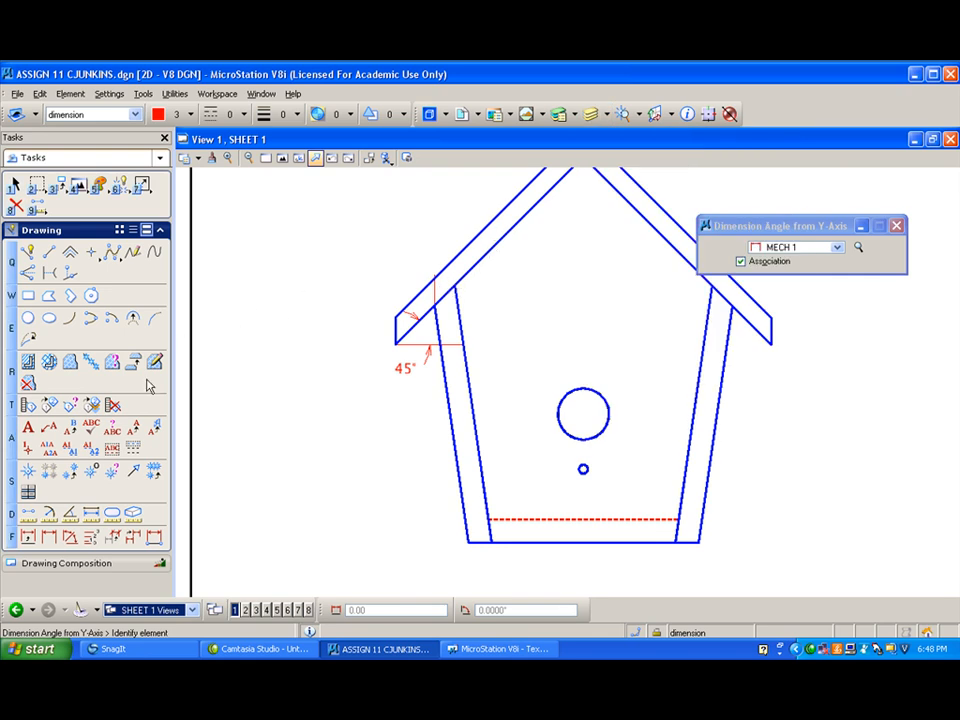
- Dimension the angle between the left roof panel's underside and the red vertical line at the wall top with style MECH 1
left_click(69, 537)
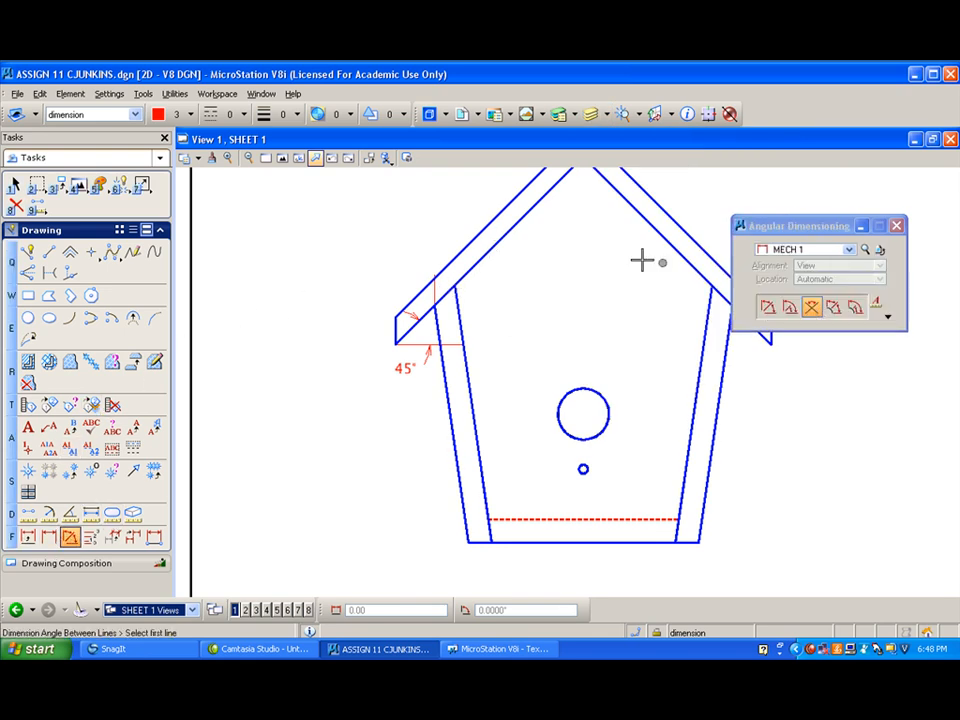
left_click(469, 270)
left_click(435, 290)
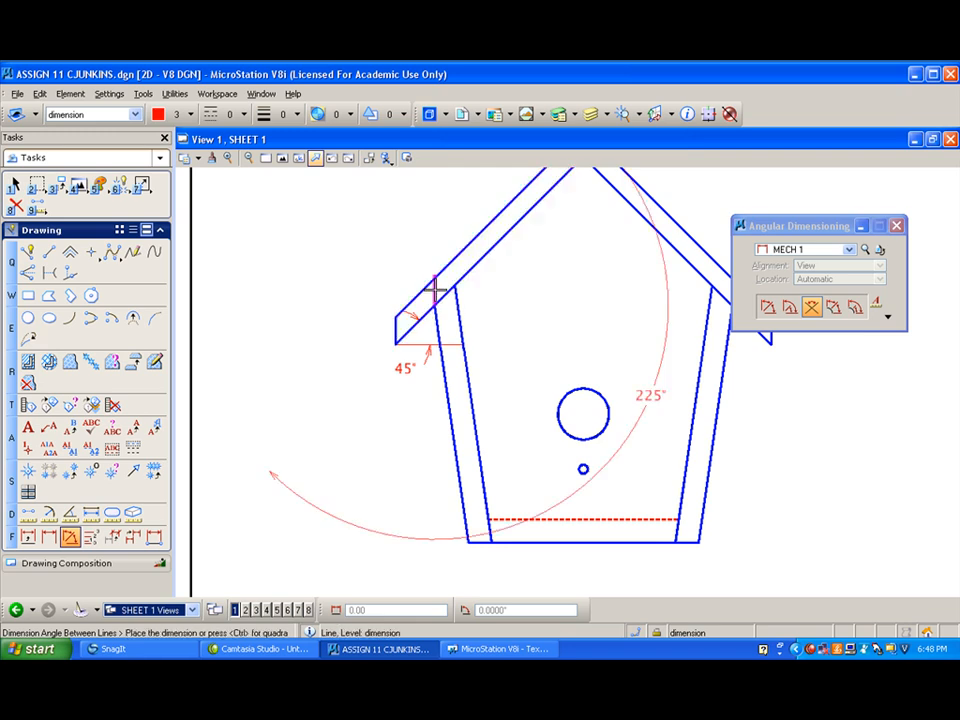
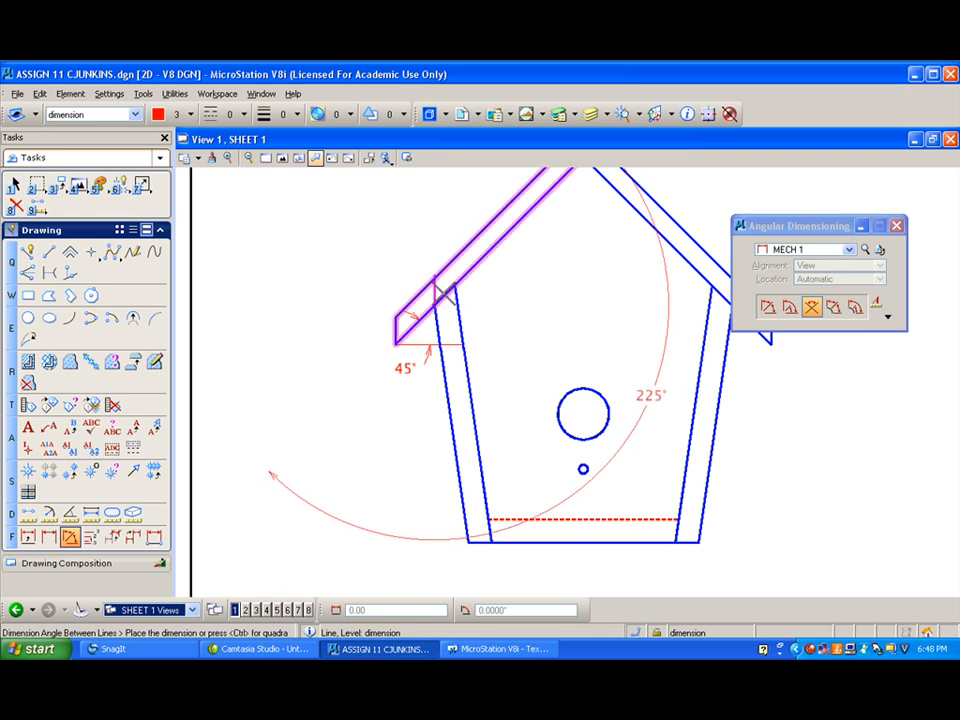
- Redo the angle dimension between the left roof panel and the red vertical line, placing it outside the roof's upper side
right_click(433, 286)
left_click(433, 290)
left_click(450, 287)
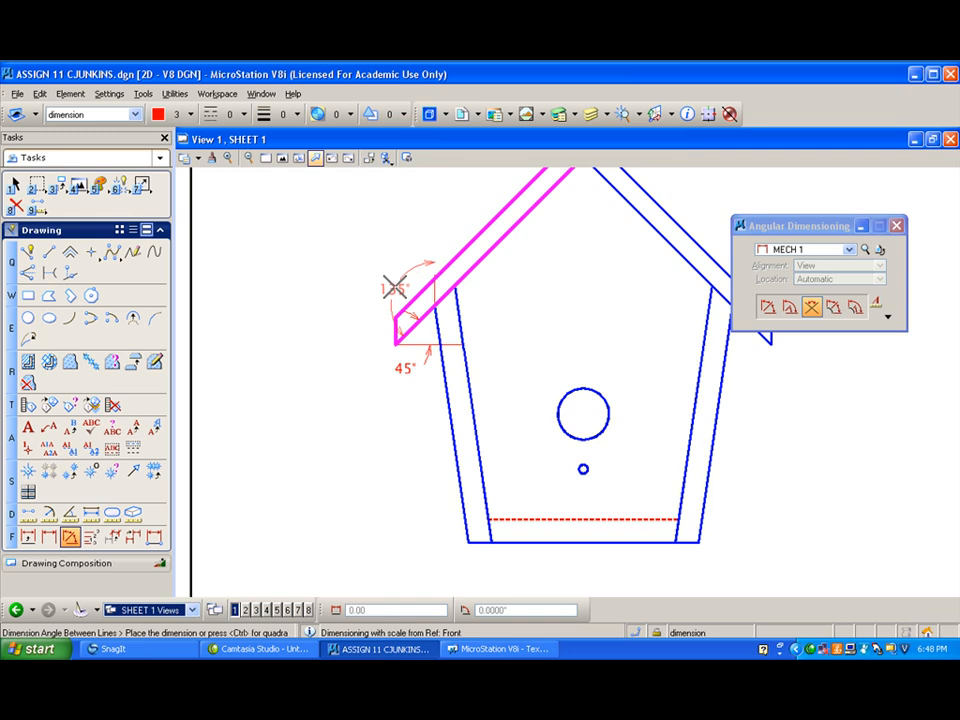
left_click(394, 288)
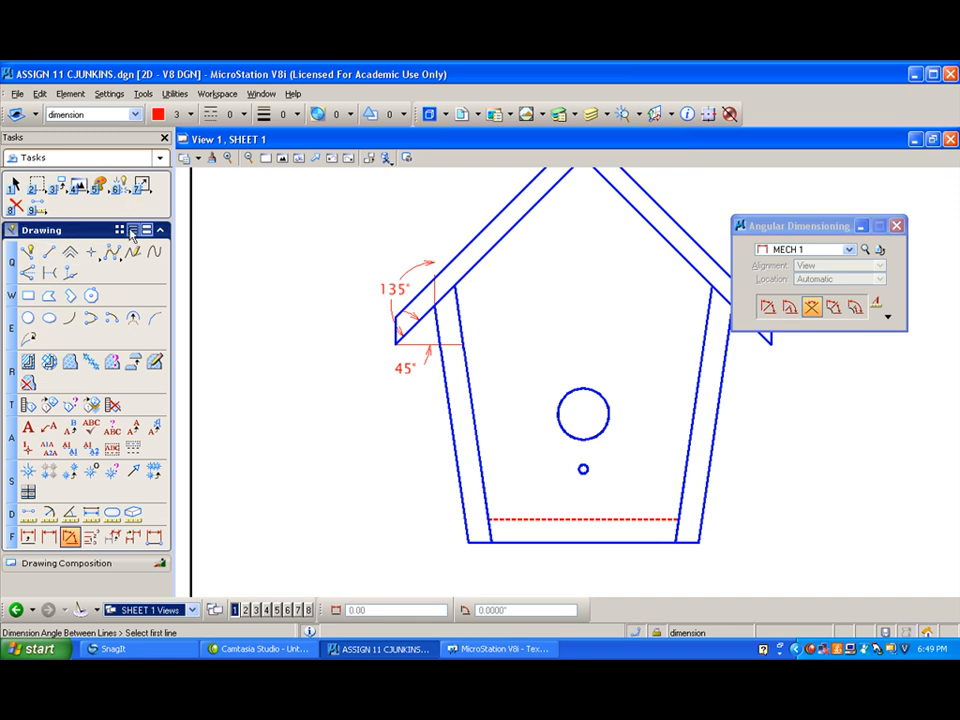
- Extend the red vertical line at the left wall's top upward, well above the roof panel
left_click_drag(142, 184, 150, 255)
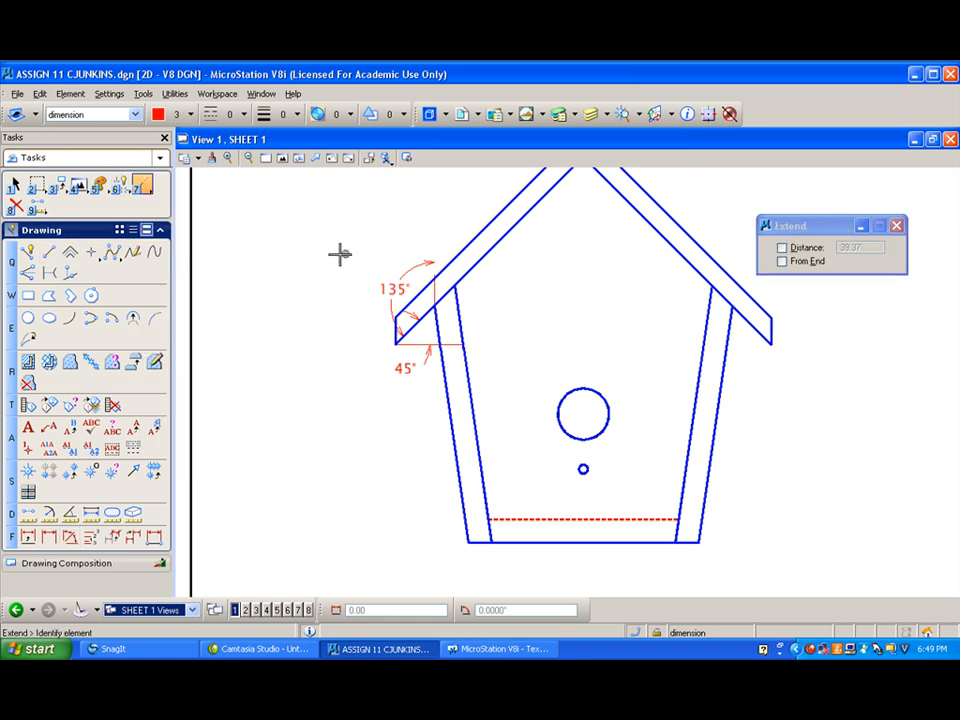
left_click(435, 298)
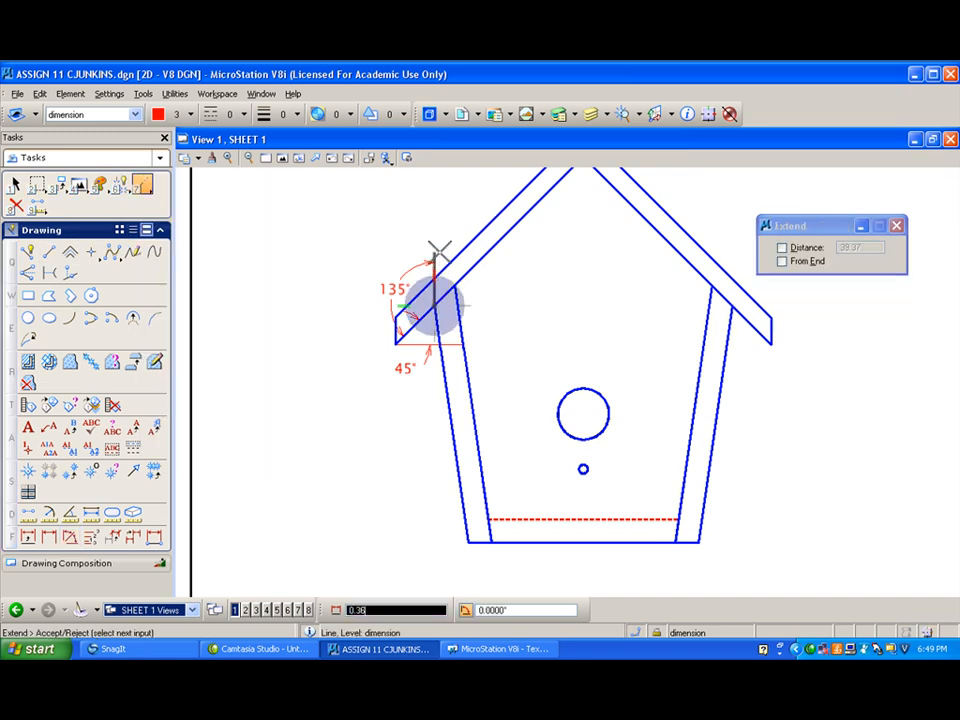
left_click(443, 249)
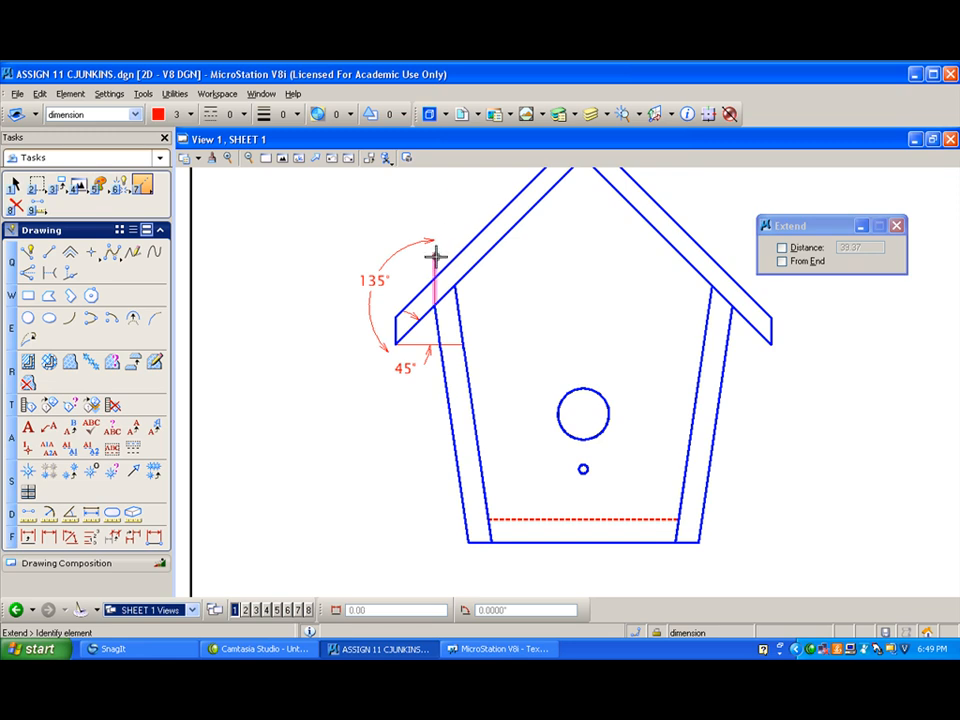
left_click(433, 300)
left_click(443, 232)
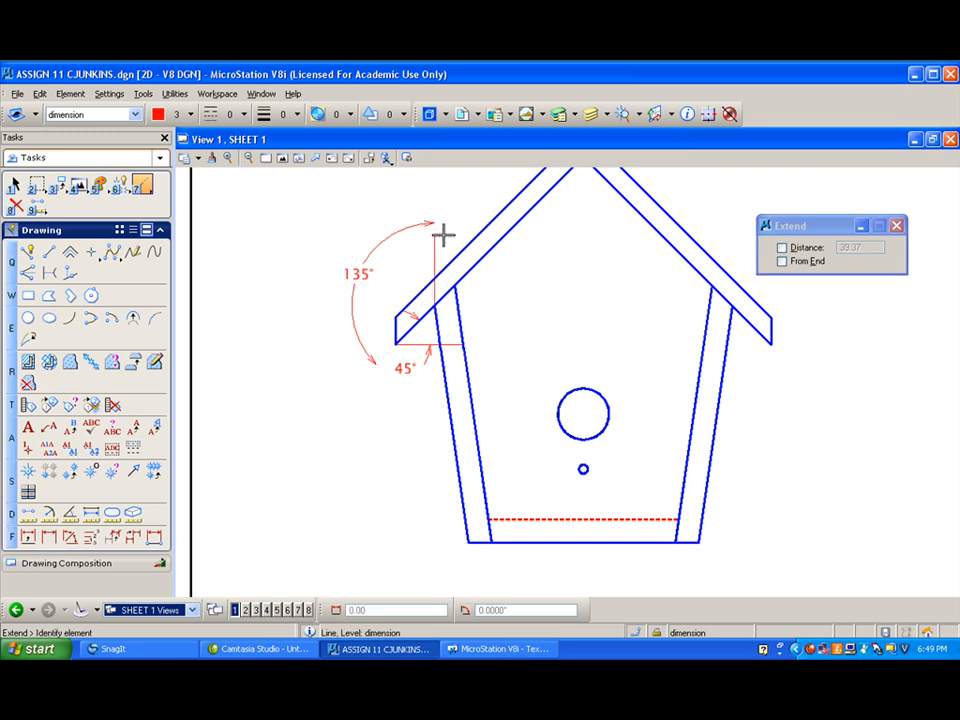
- Move the 135° dimension's arc back inward so its upper arrow meets the extended vertical line
left_click(143, 184)
left_click(158, 203)
left_click(432, 212)
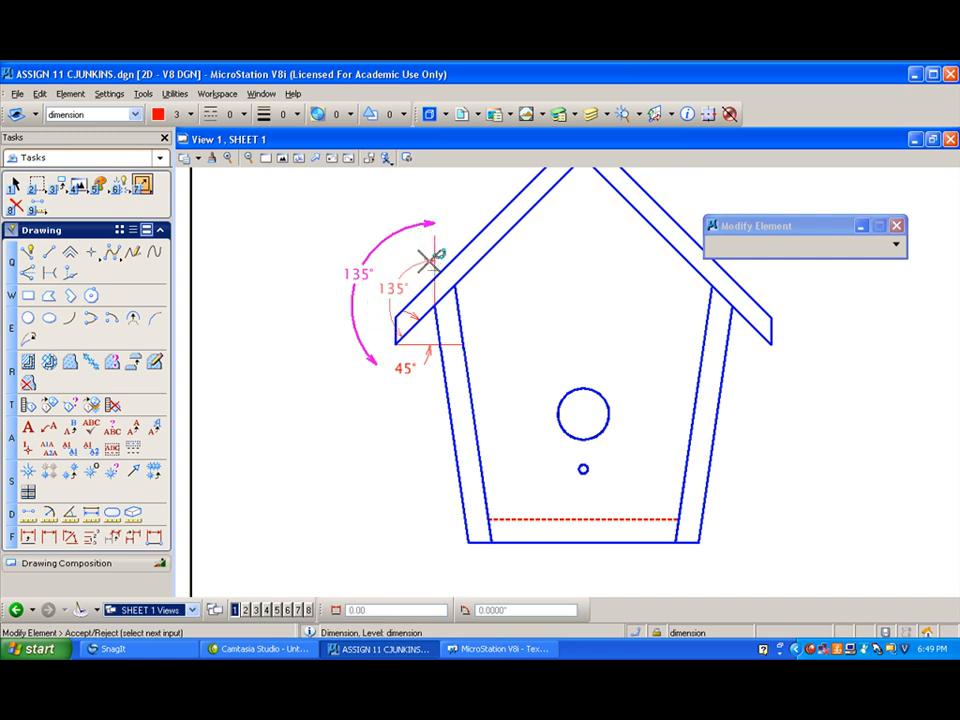
left_click(432, 260)
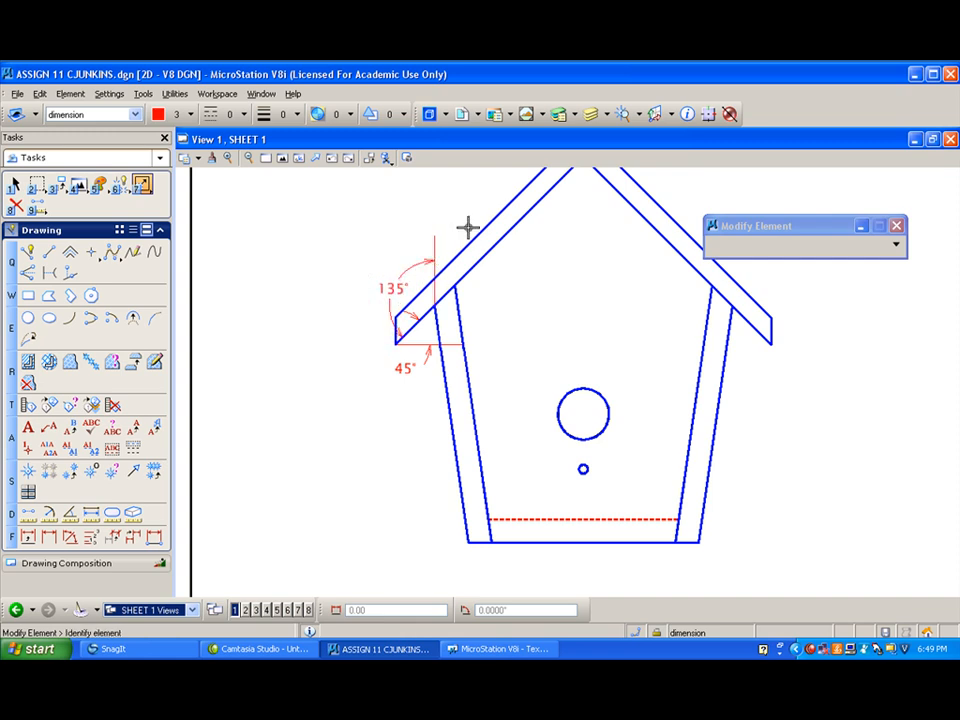
- Dimension the angle between the red horizontal line at the roof peak and the left roof panel with style MECH 1
scroll(506, 290, "down", 1)
mouse_move(518, 307)
middle_mouse_down()
mouse_move(542, 274)
mouse_move(530, 280)
middle_mouse_up()
scroll(507, 285, "up", 2)
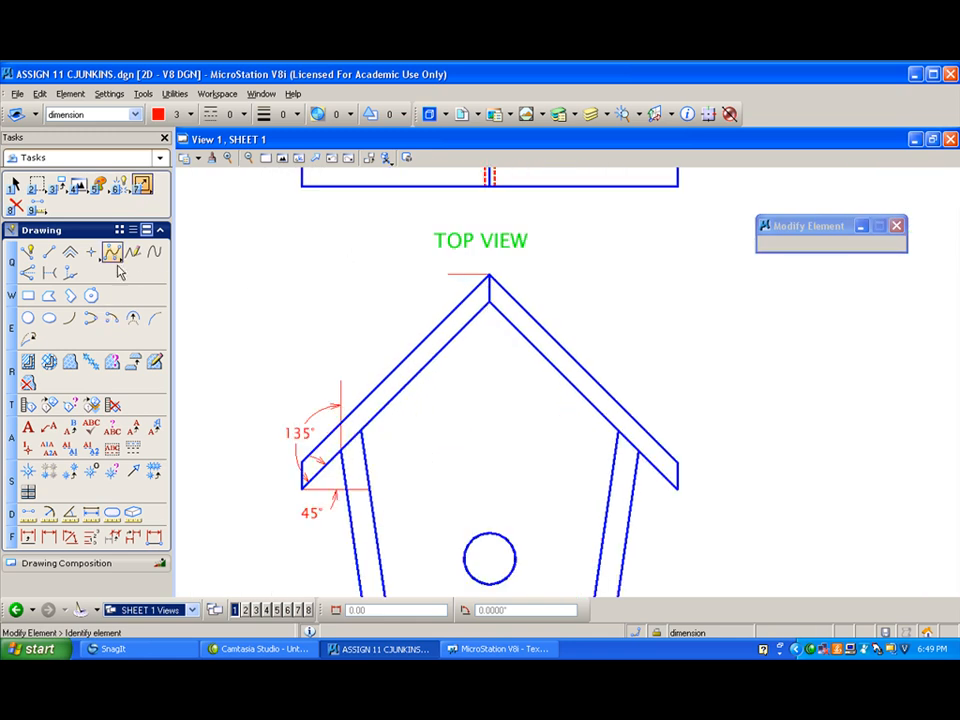
left_click(69, 538)
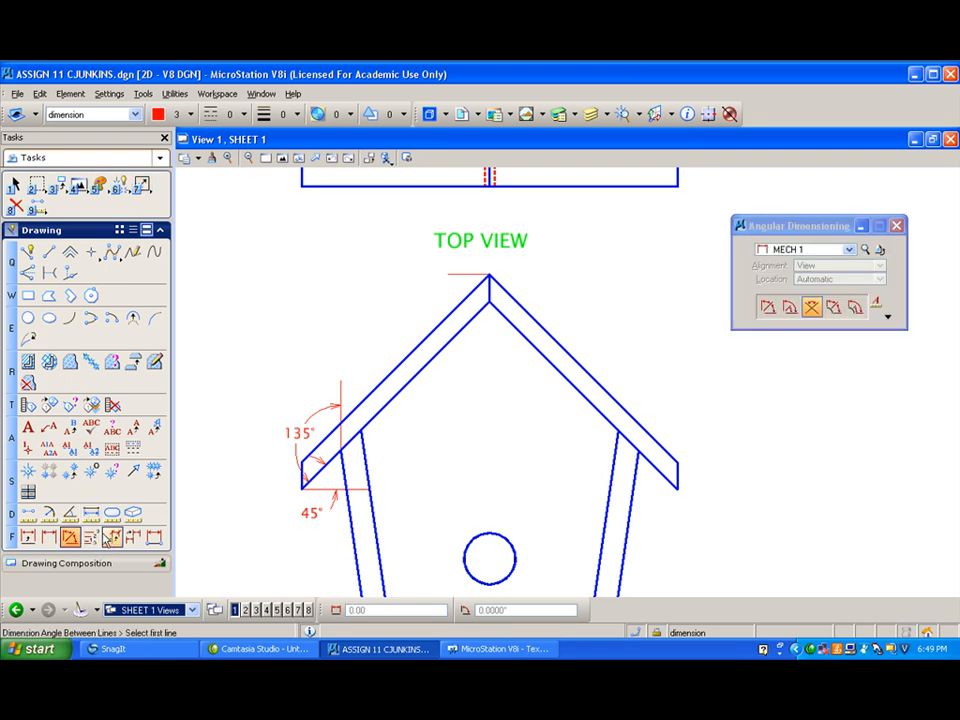
left_click(479, 278)
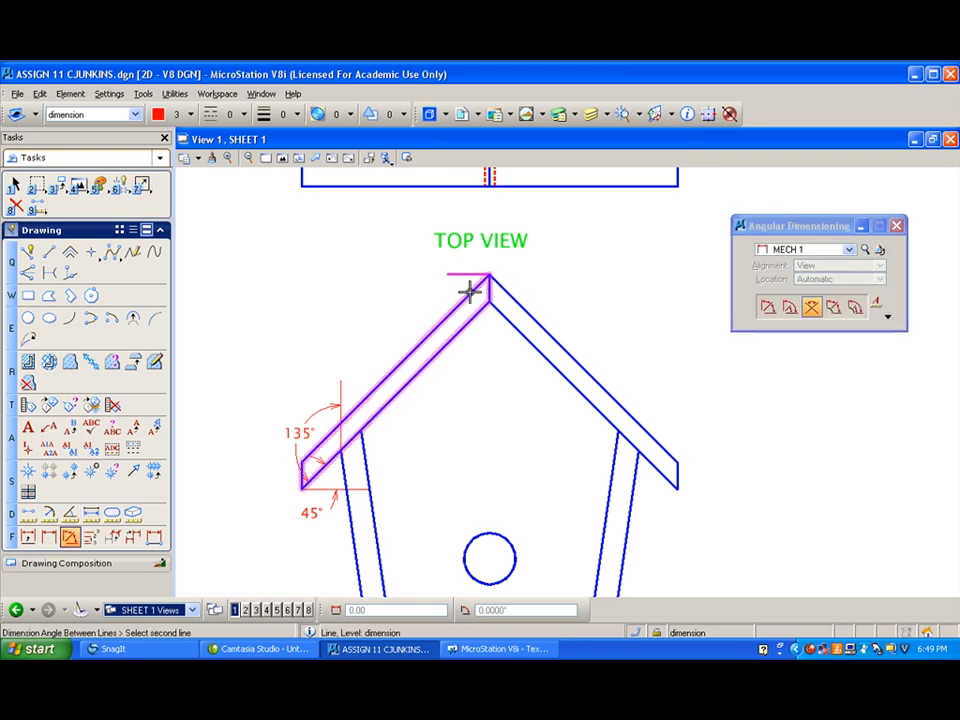
left_click(482, 290)
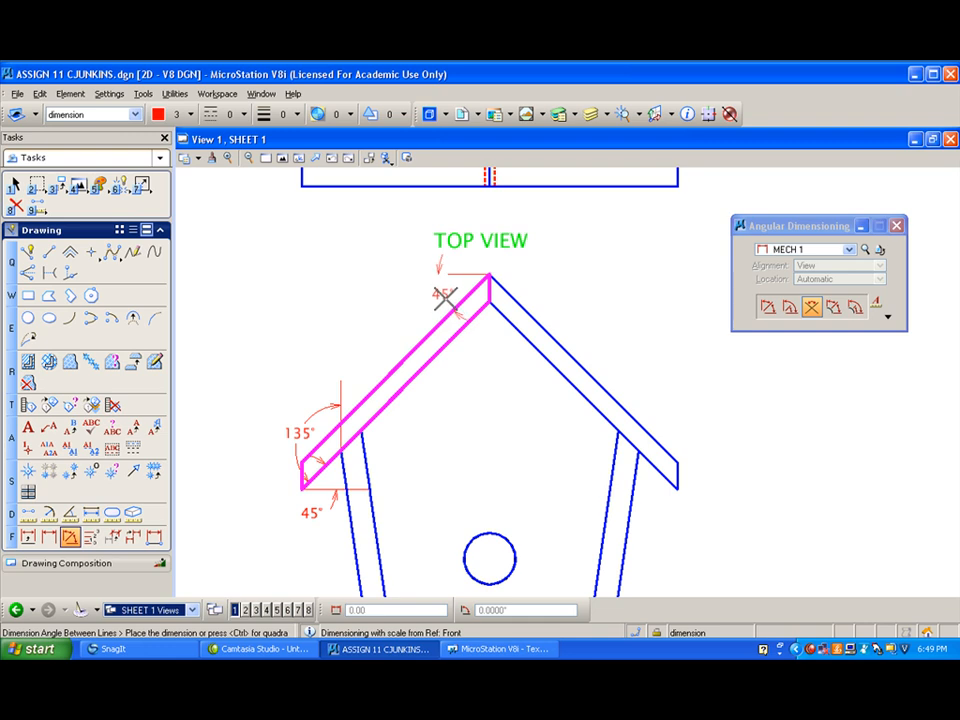
left_click(435, 300)
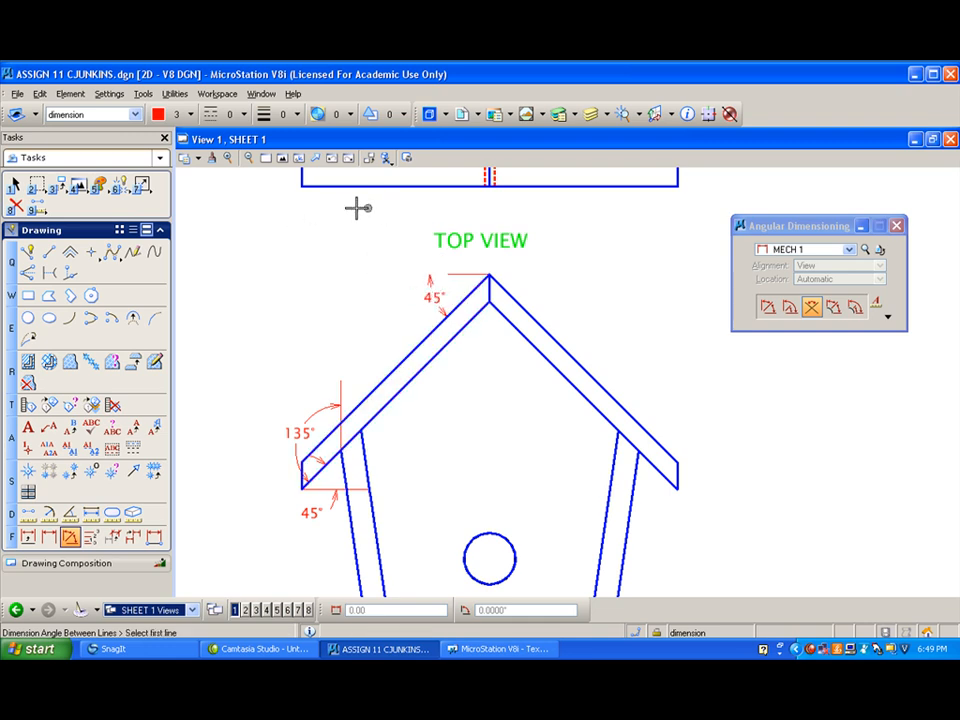
- Extend the red horizontal line at the roof peak outward, away from the peak
left_click(141, 184)
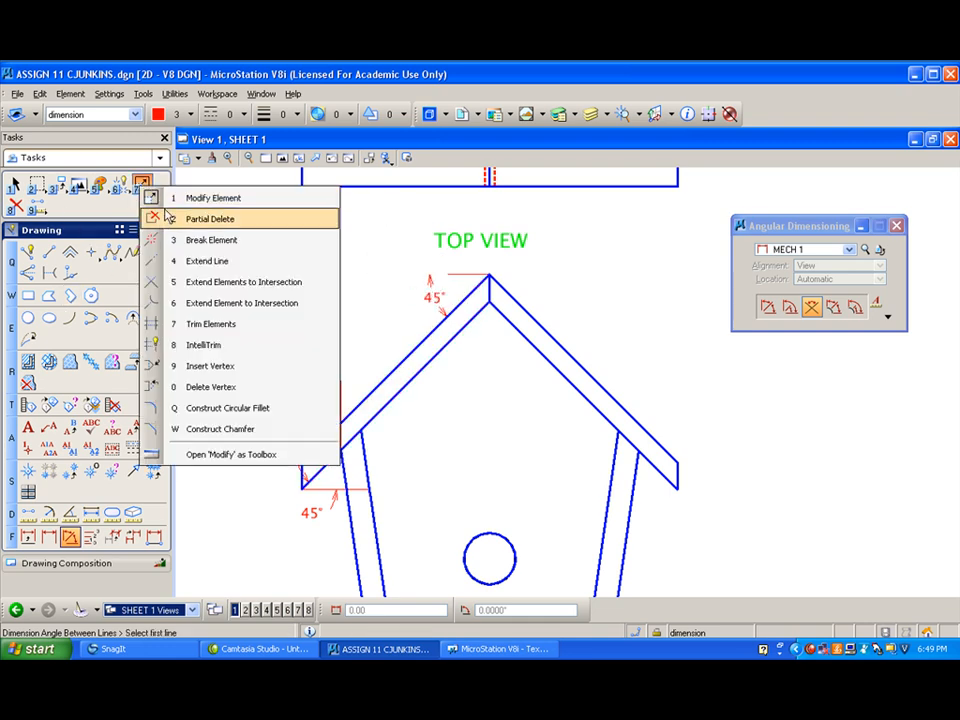
left_click(167, 262)
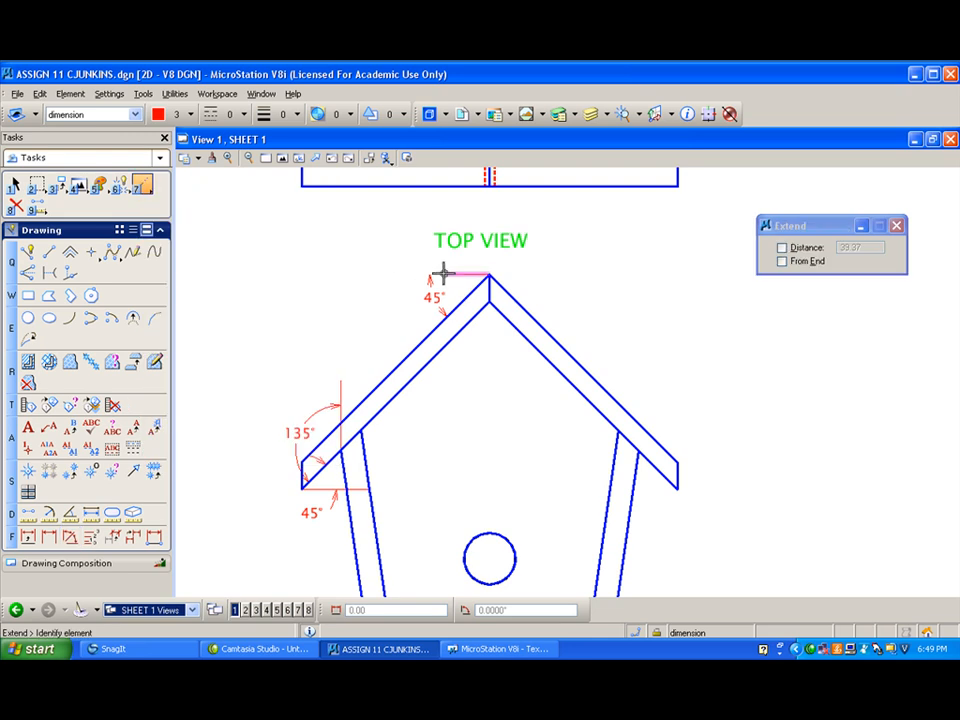
left_click(421, 272)
left_click(418, 272)
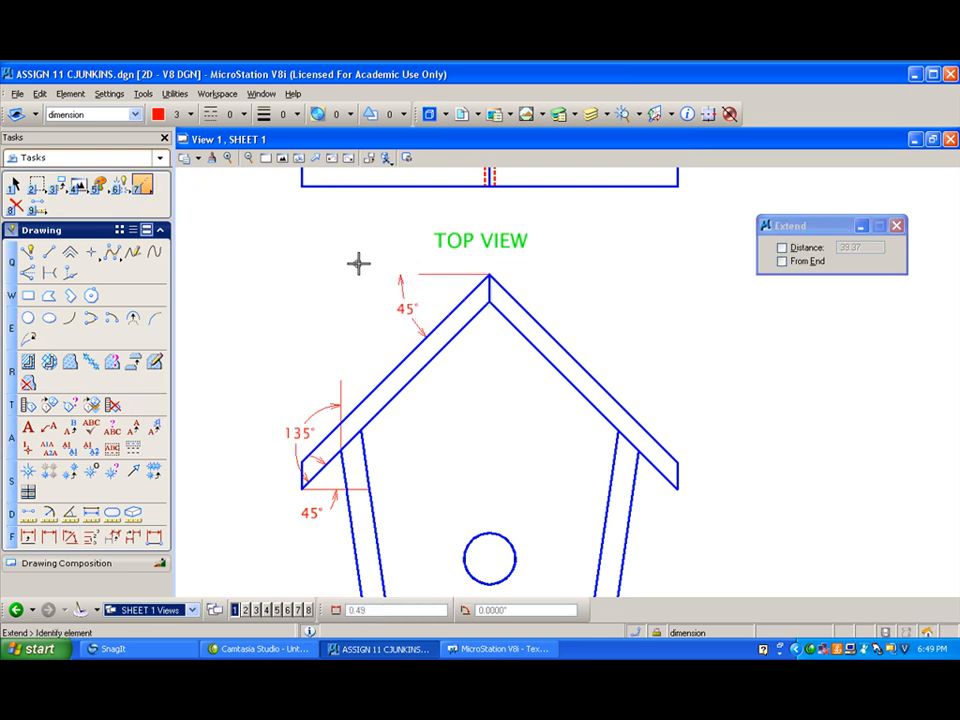
- Move the roof peak's angle dimension inward so its upper arrow meets the extended horizontal line
left_click(141, 185)
left_click(155, 199)
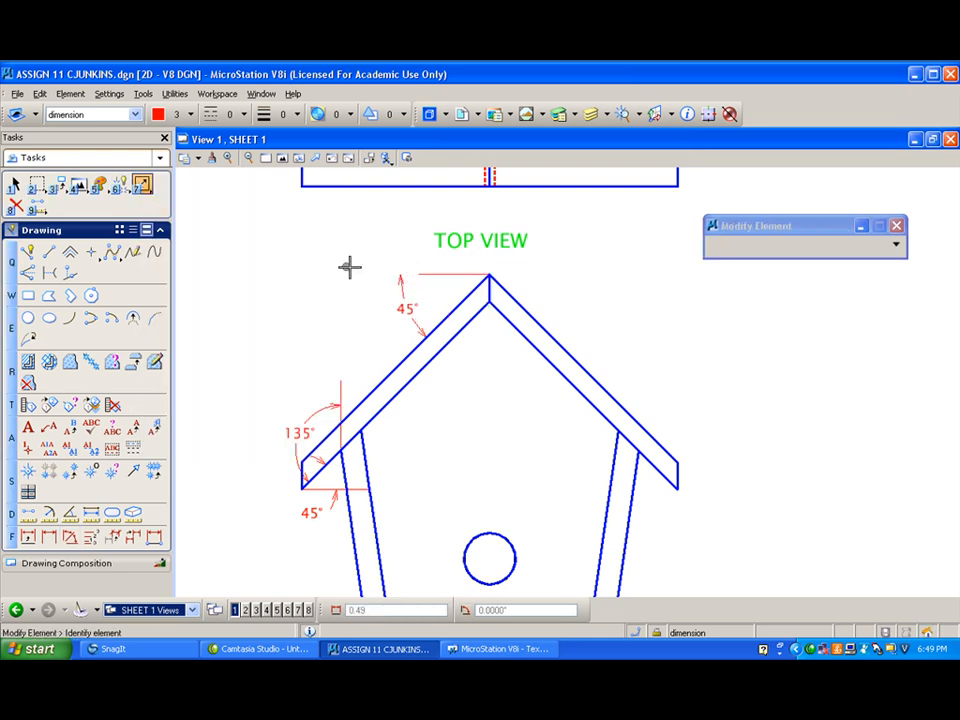
left_click(419, 278)
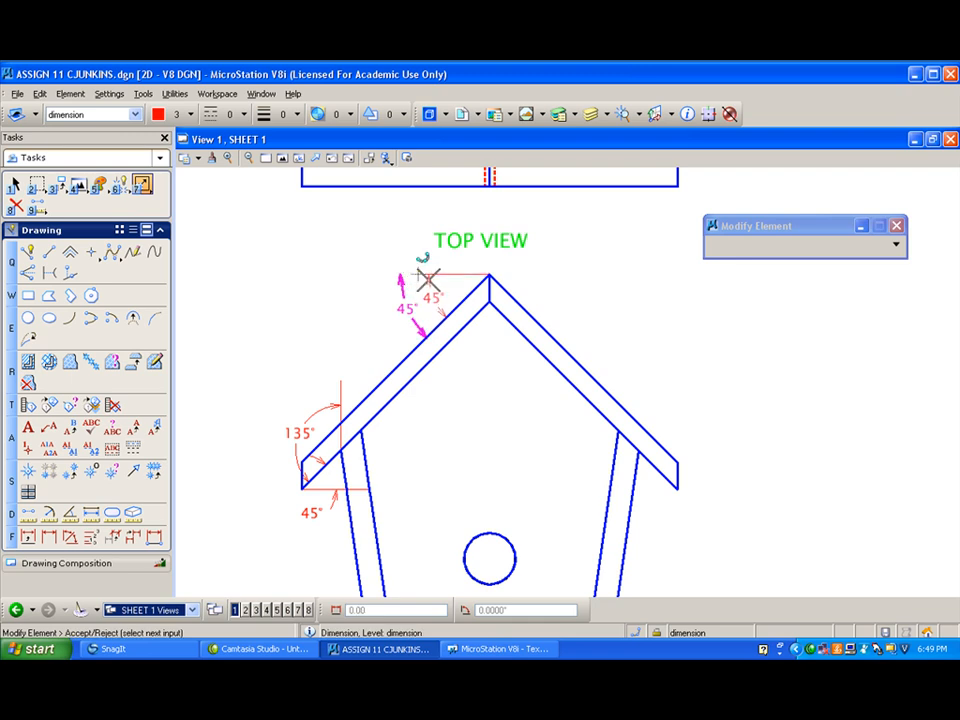
right_click(386, 260)
scroll(340, 251, "down", 2)
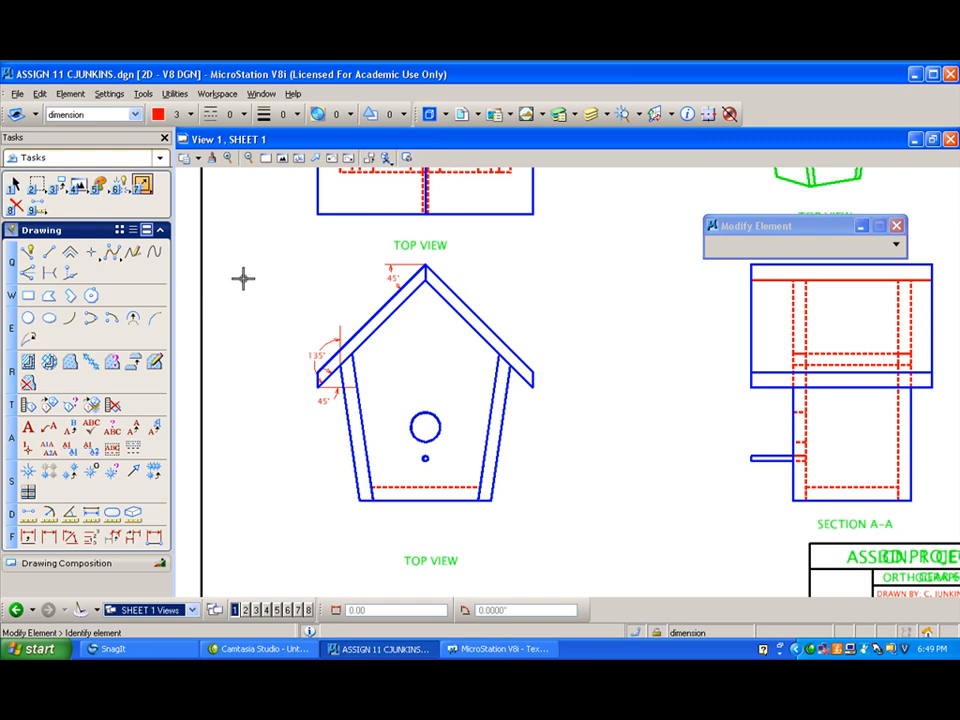
- Dimension the diameters of the large entrance hole and the small circle below it, using extended leaders and center marks
left_click(68, 513)
scroll(375, 508, "up", 2)
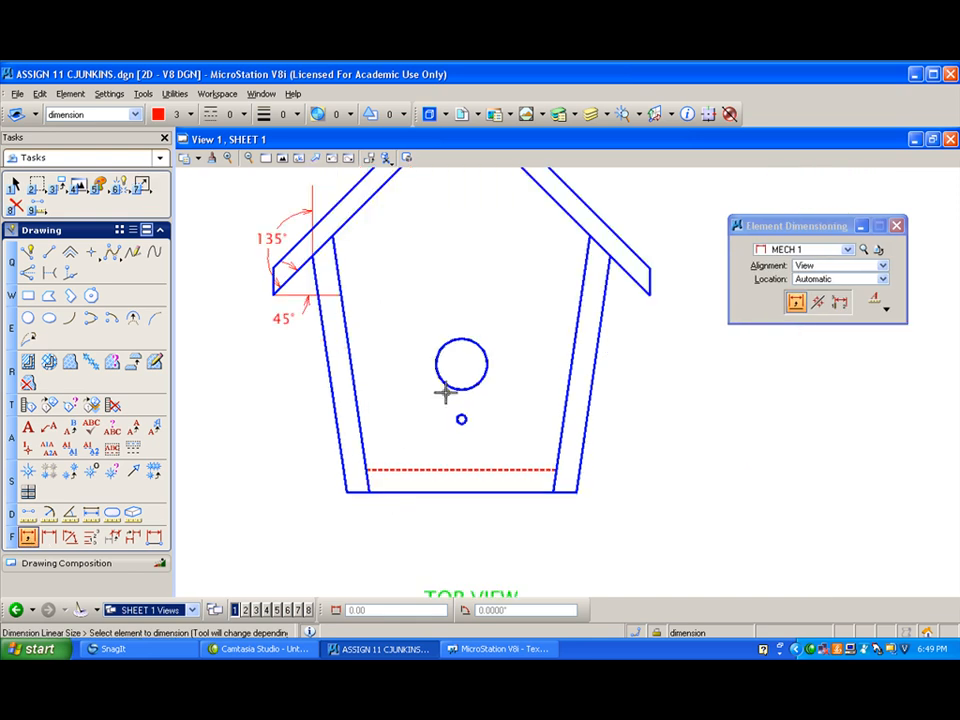
left_click(477, 342)
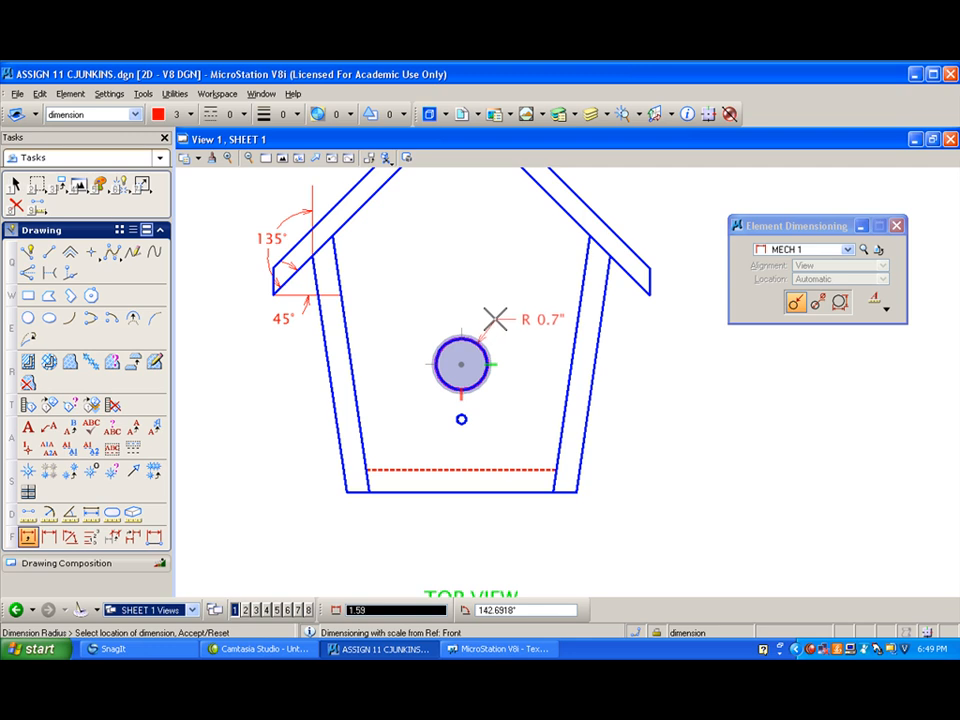
left_click(818, 301)
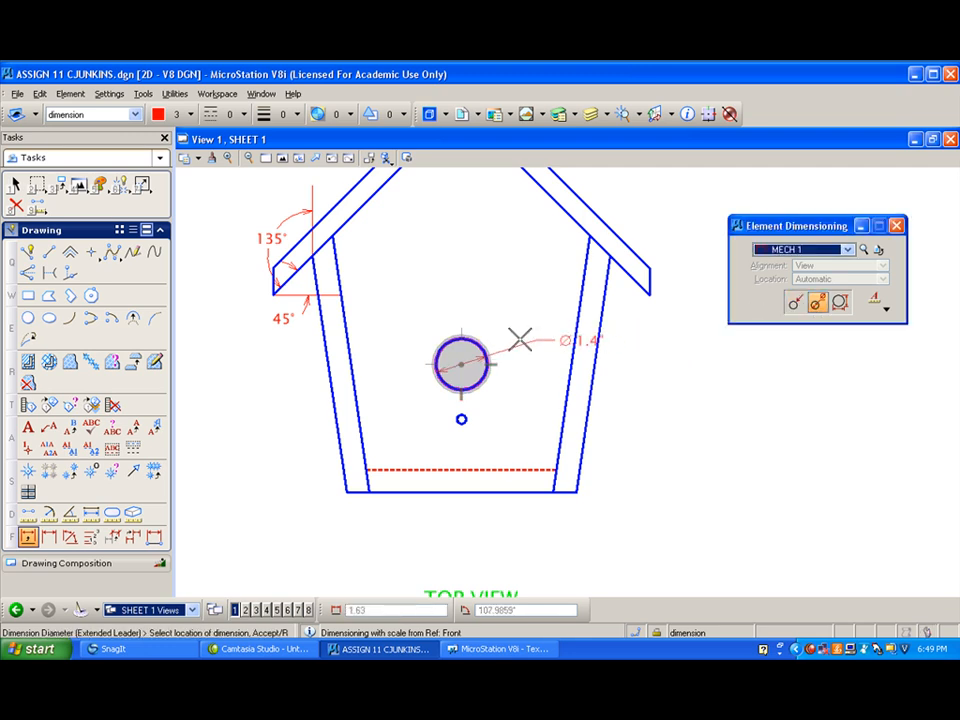
left_click(886, 309)
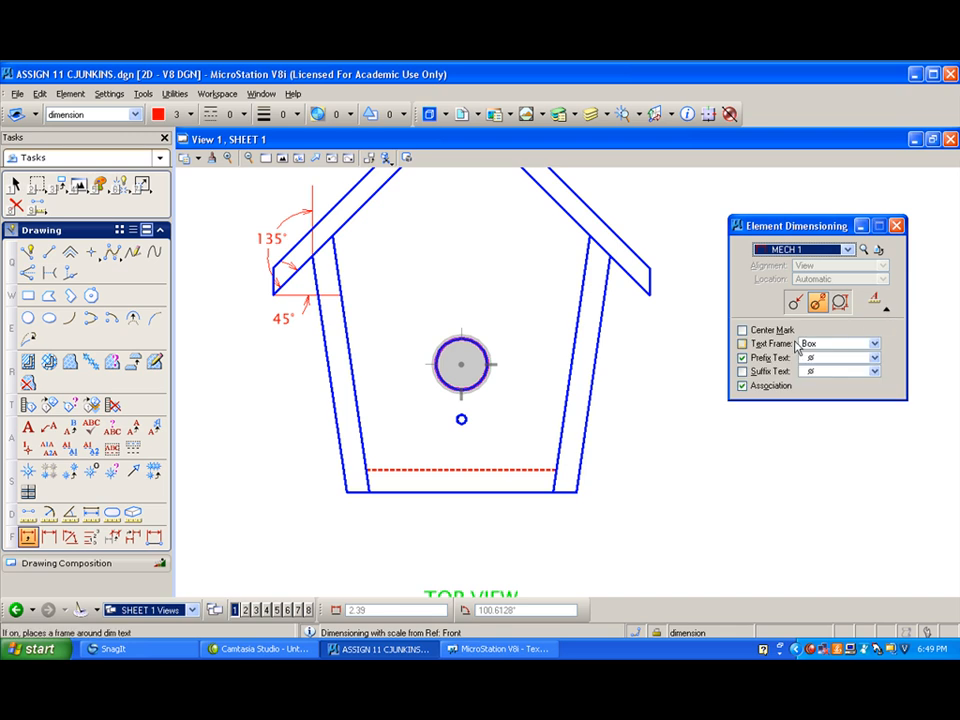
left_click(743, 331)
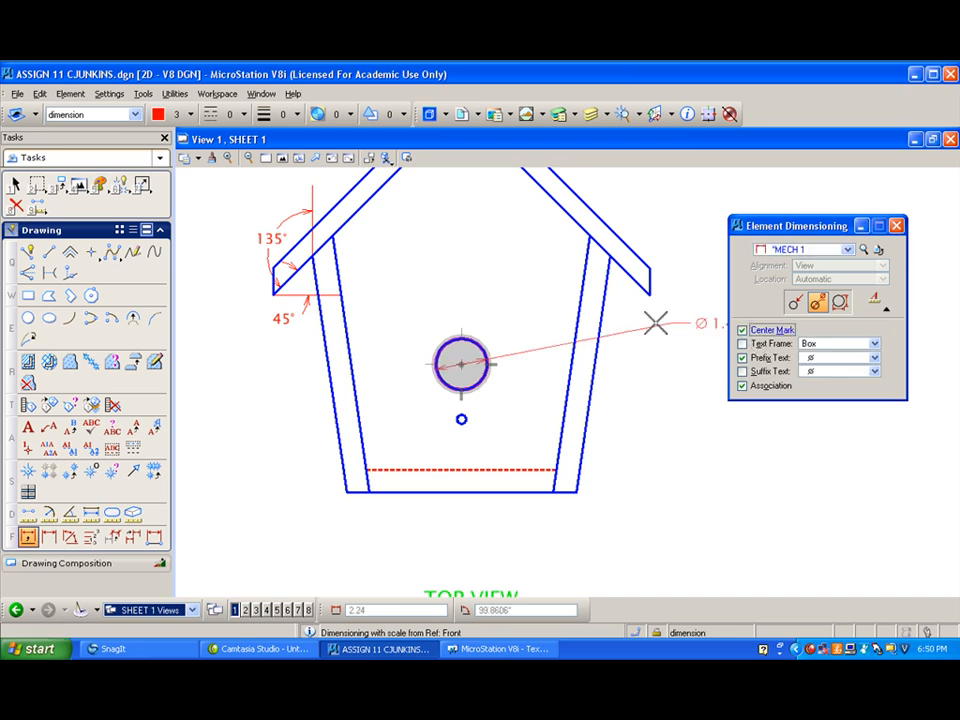
left_click(491, 314)
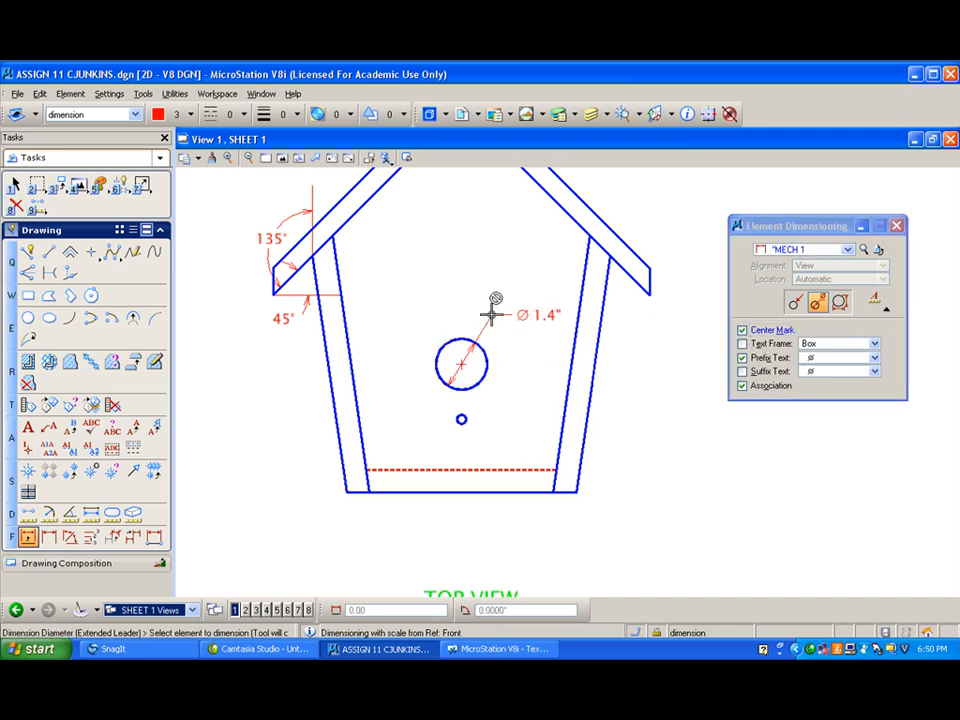
left_click(464, 417)
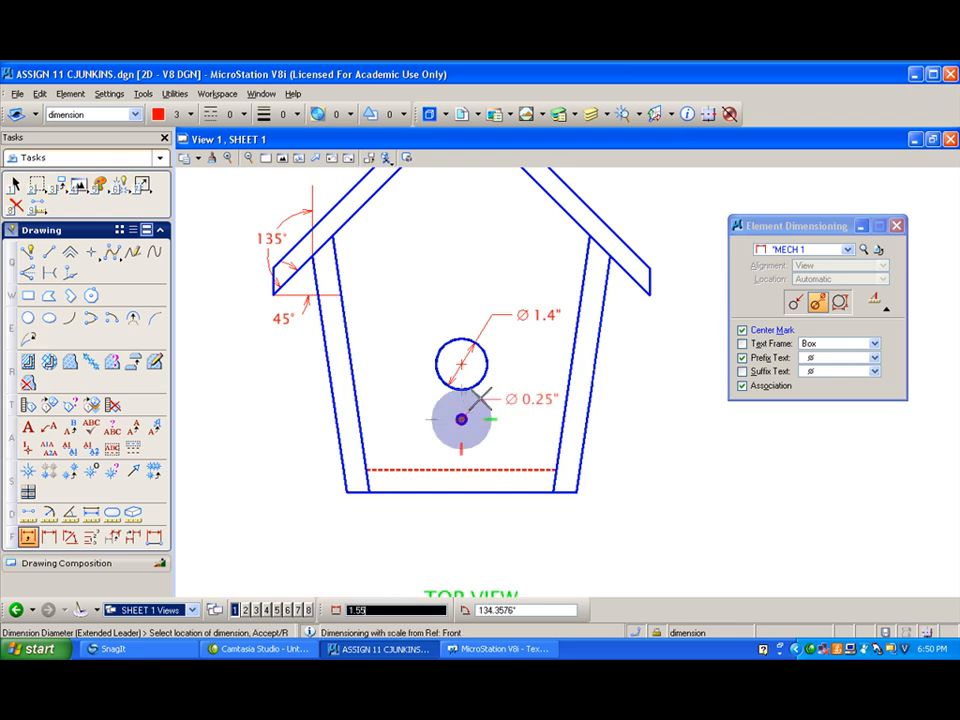
left_click(480, 402)
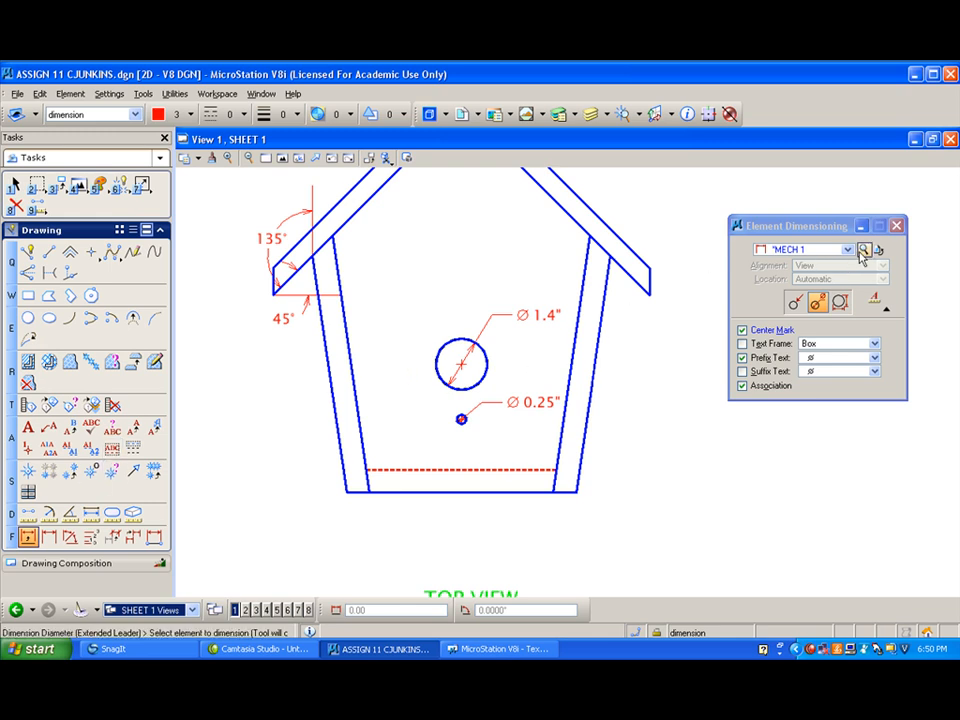
- Dimension the length of the left wall's inner edge with True alignment, placing it inside the house
left_click(352, 373)
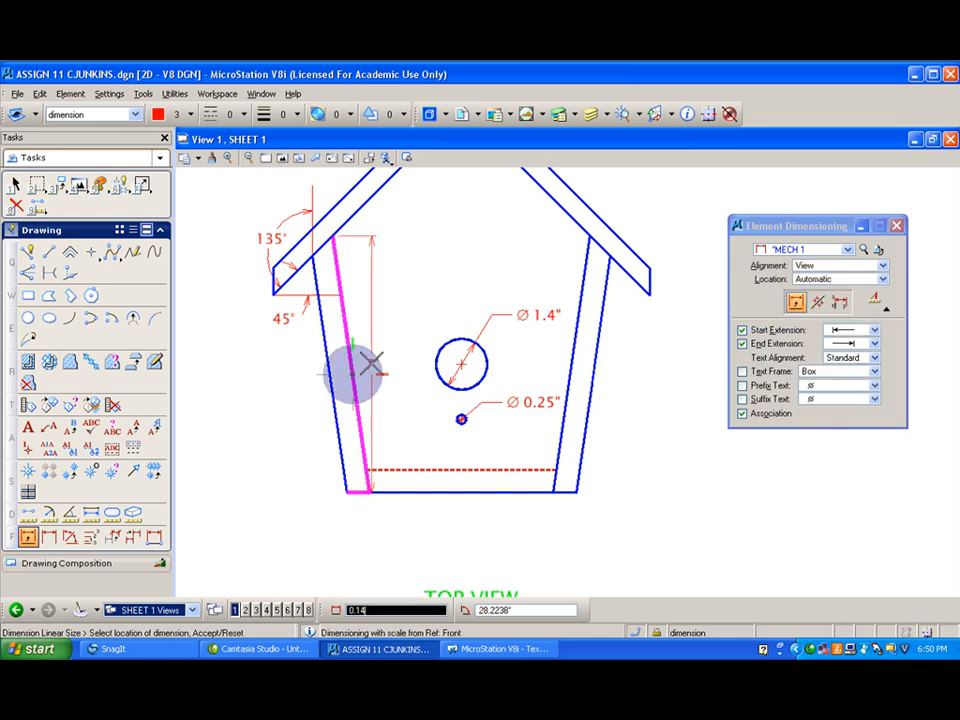
left_click(840, 265)
left_click(812, 289)
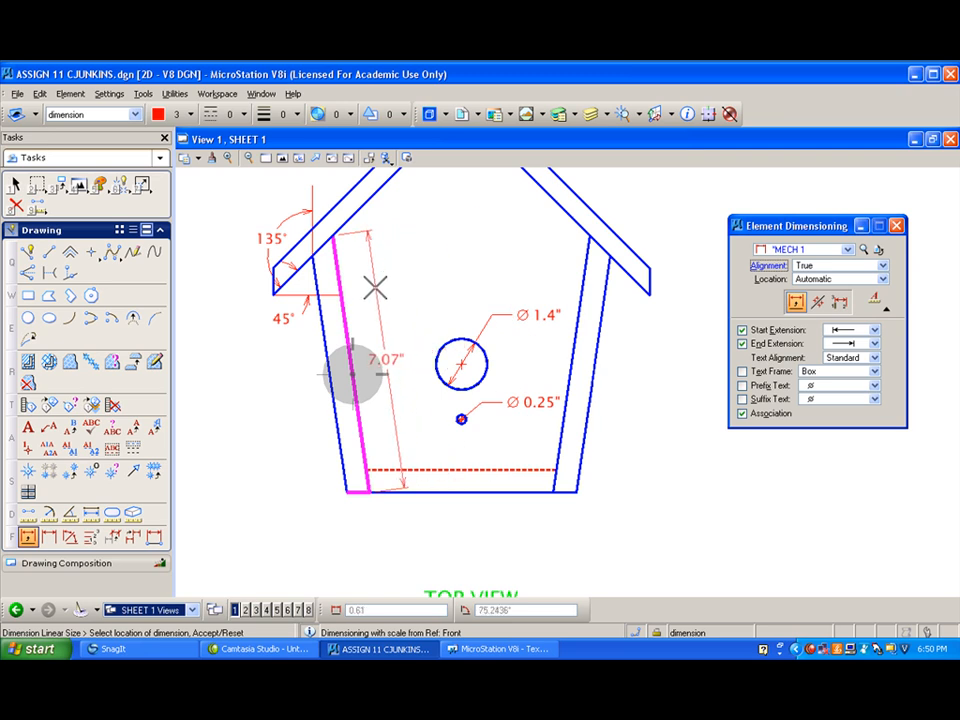
left_click(352, 373)
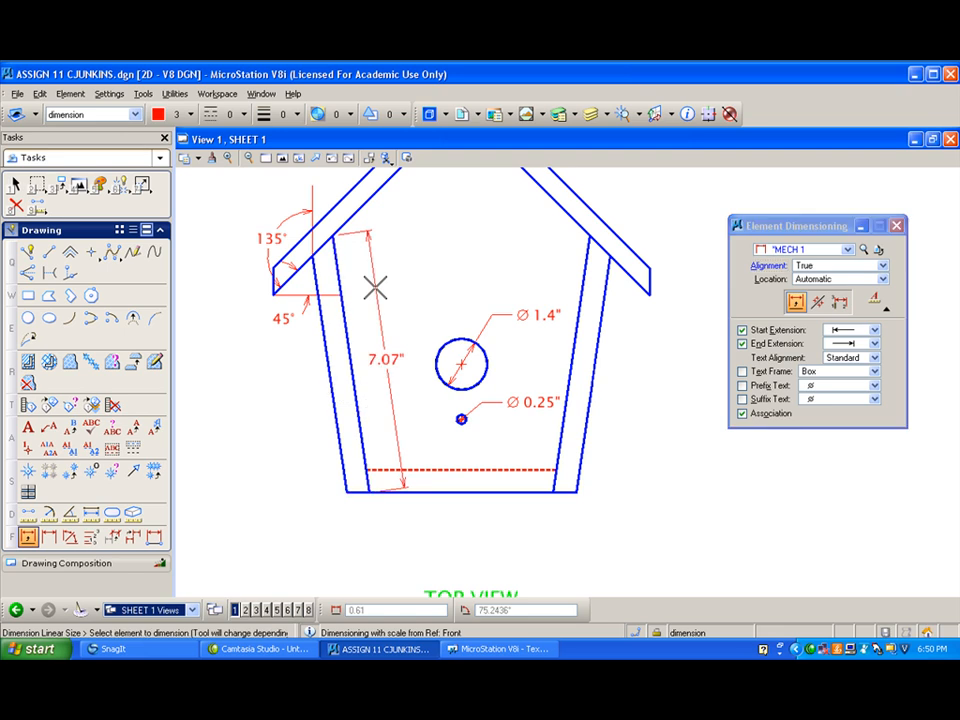
- Dimension the right wall's outer edge and the bottom edge between the walls, placing both dimensions outside the house
left_click(327, 381)
right_click(253, 384)
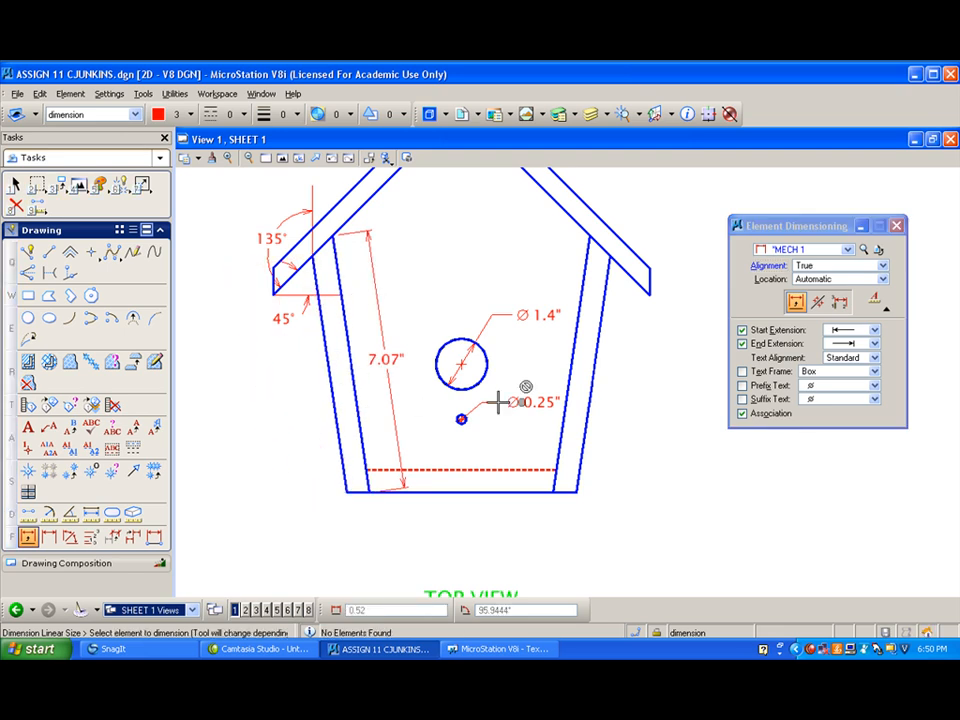
left_click(595, 364)
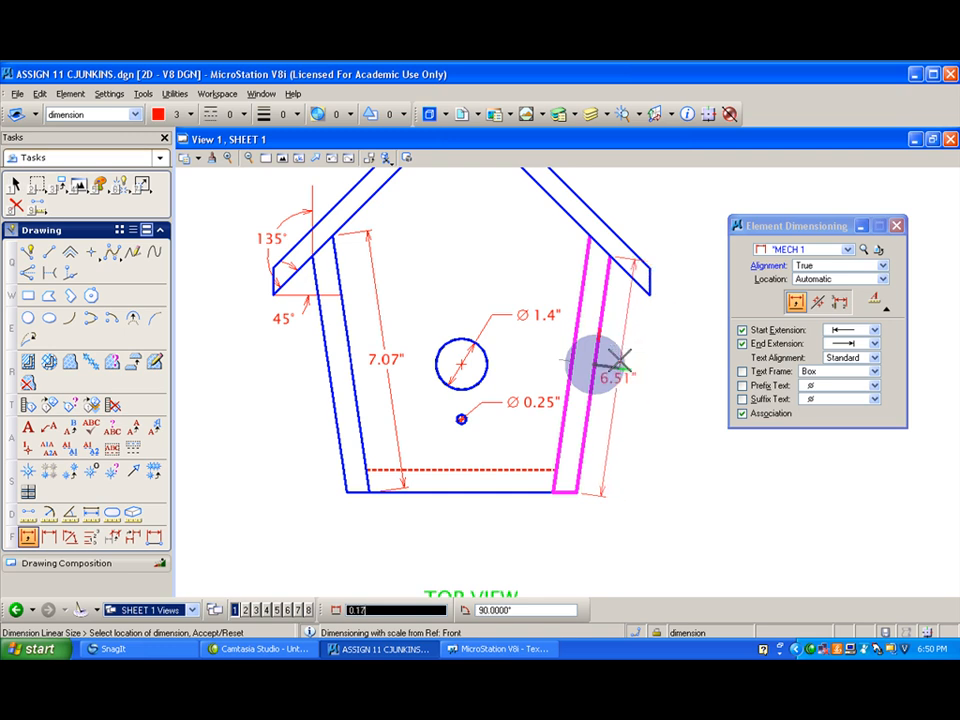
left_click(620, 358)
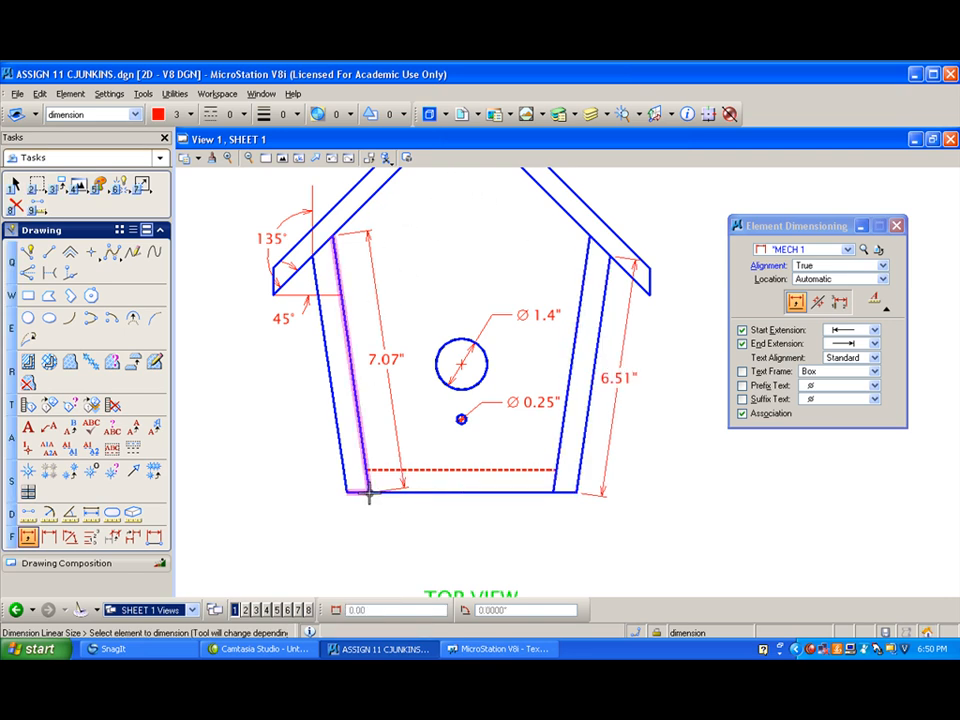
left_click(448, 494)
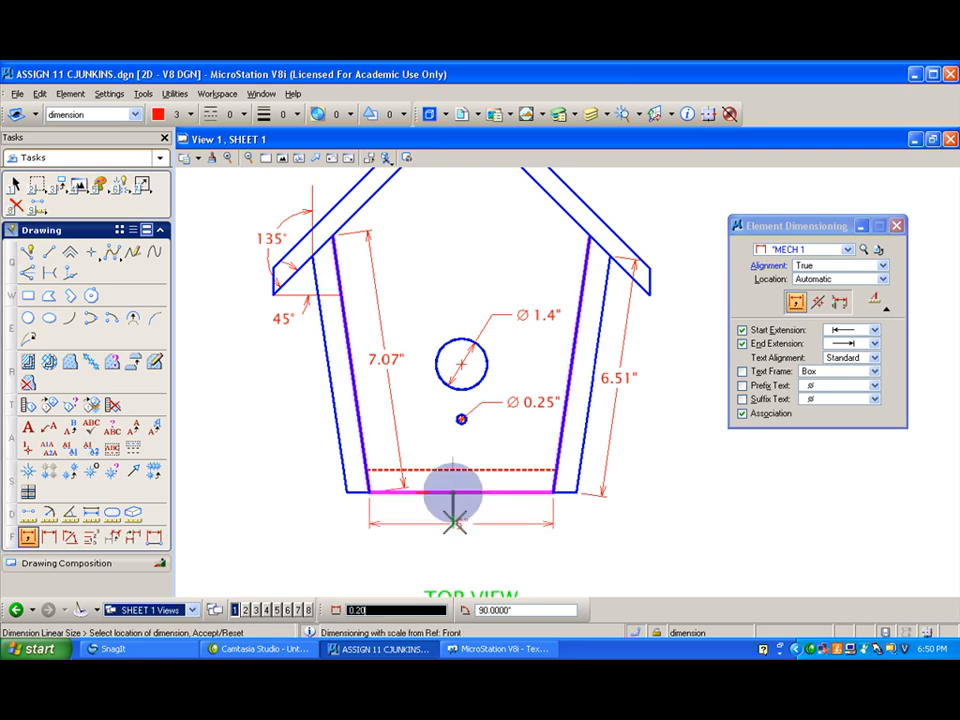
left_click(452, 527)
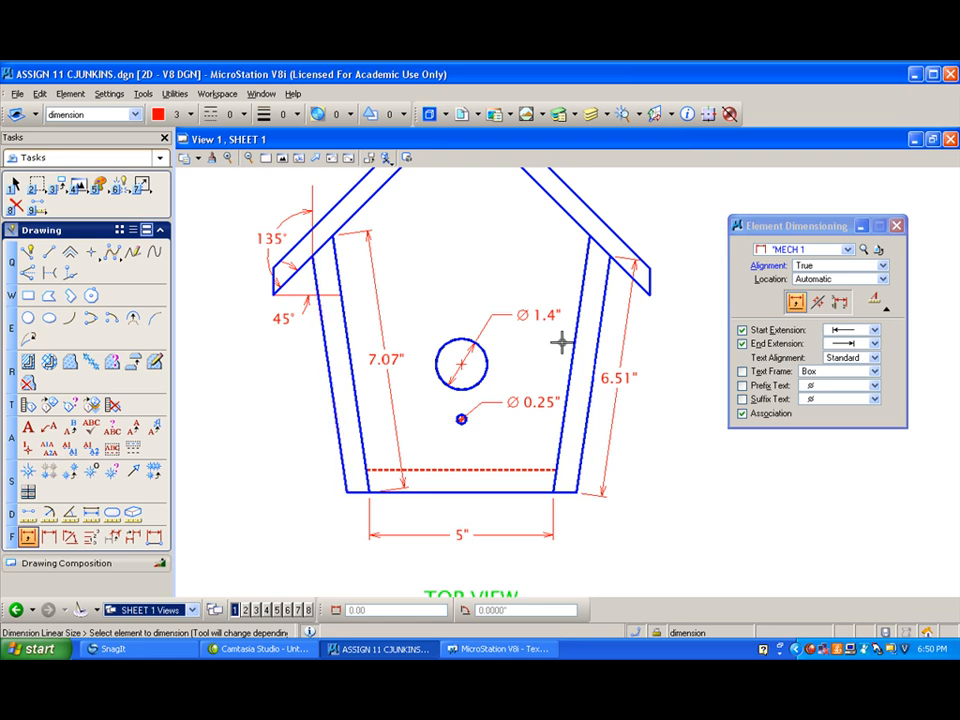
- Dimension the left wall's thickness perpendicular to its sloped edges, placing the text outside the house
left_click(328, 373)
right_click(337, 373)
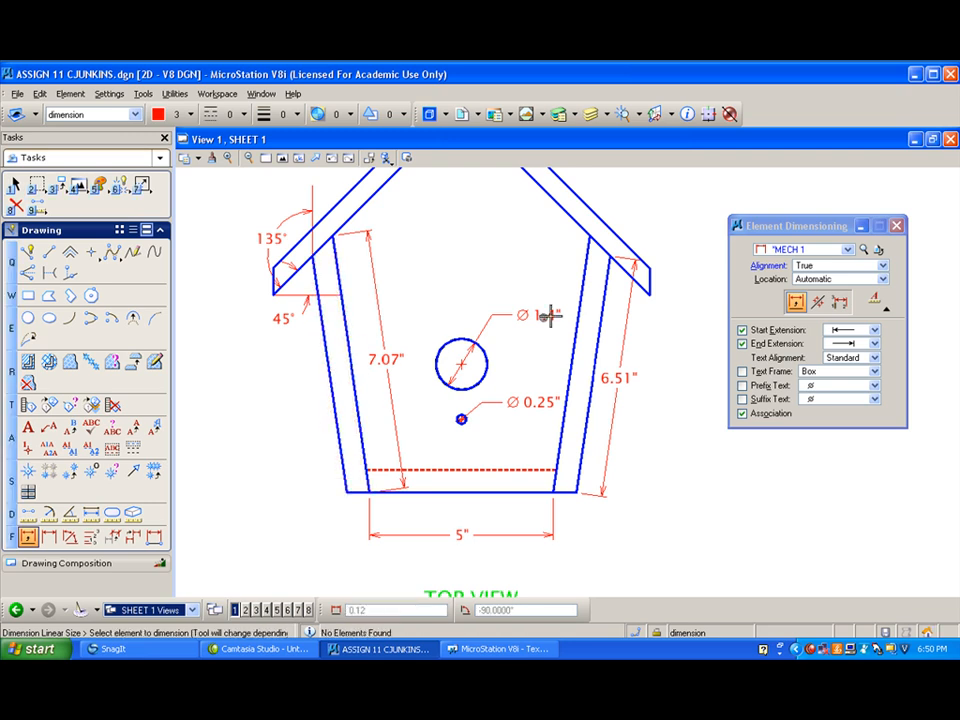
left_click(49, 537)
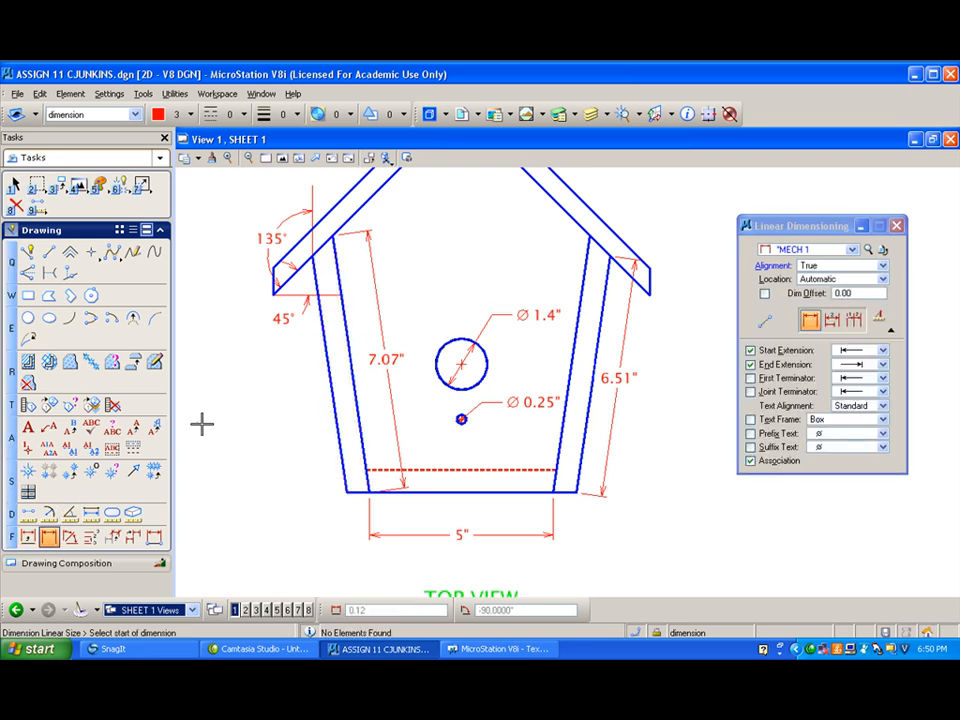
left_click(324, 374)
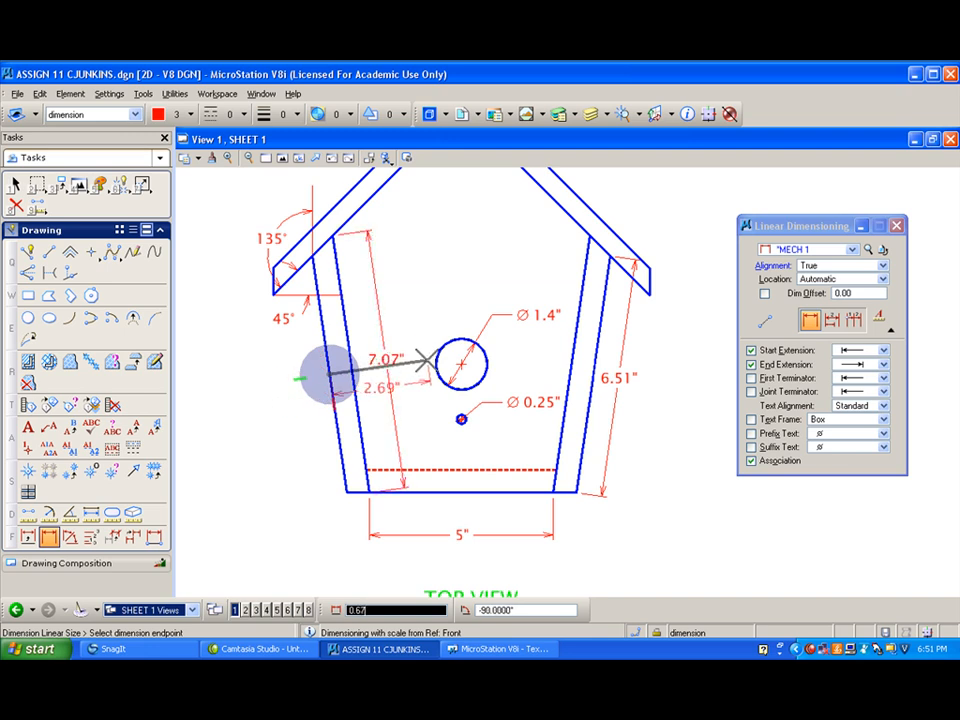
left_click(352, 366)
left_click(283, 403)
right_click(283, 403)
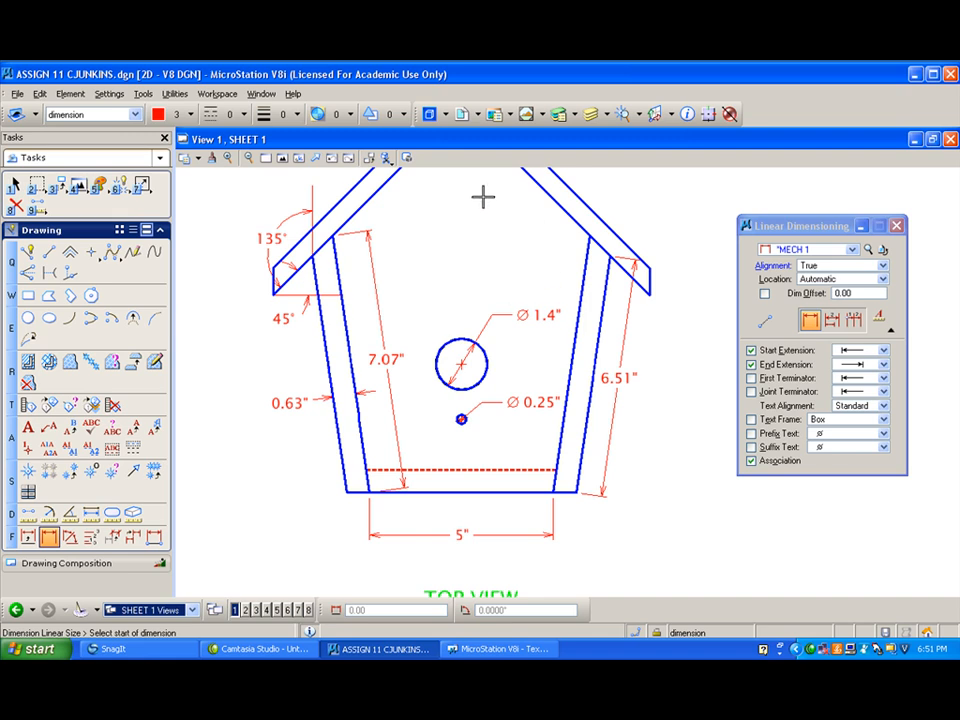
- Dimension the right wall's thickness just below the roof, placing the text inside the house
left_click(583, 294)
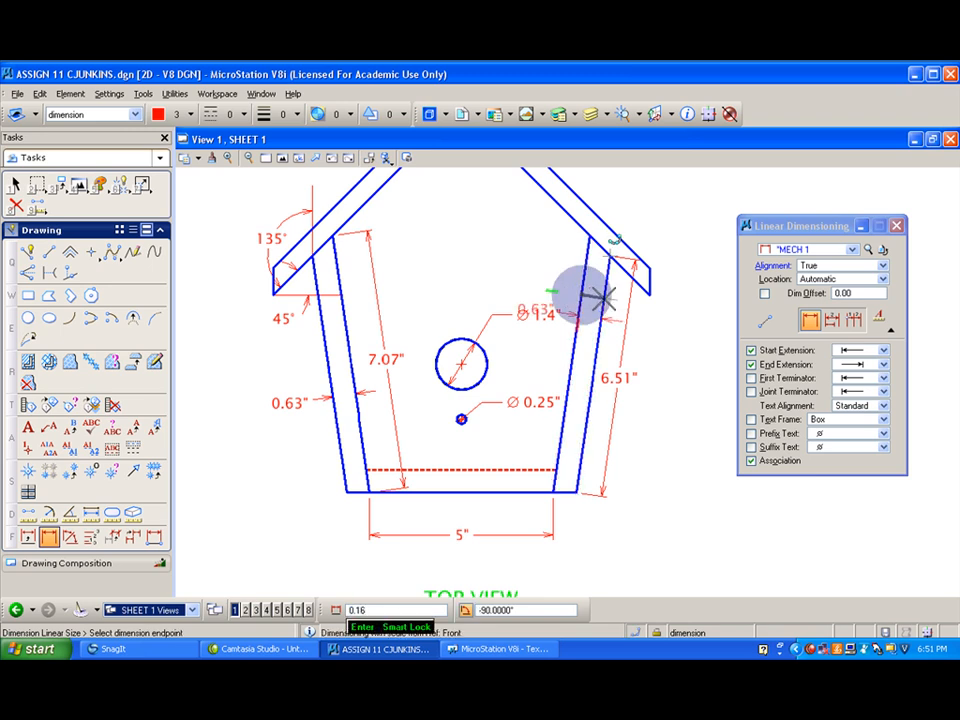
left_click(604, 296)
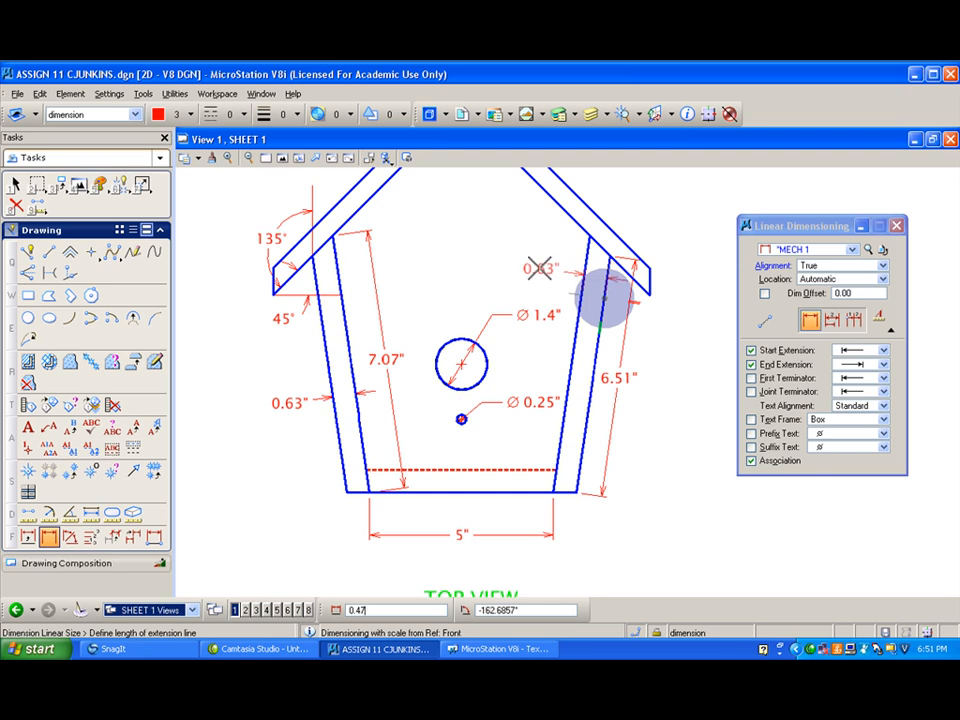
left_click(537, 268)
right_click(452, 230)
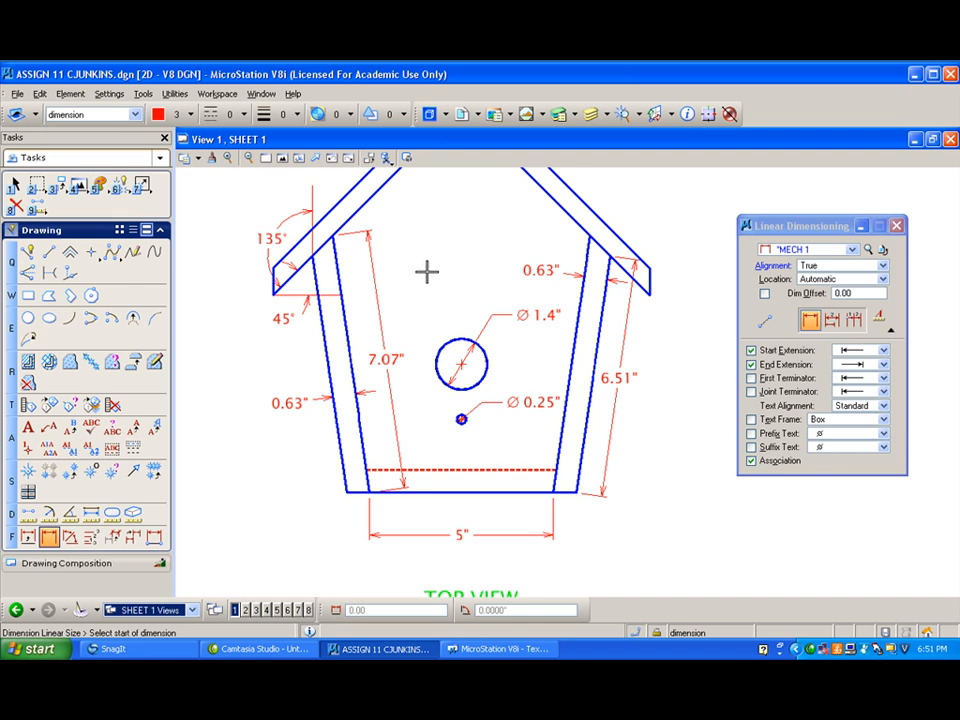
- Set the MECH 1 dimension style's primary unit accuracy to 0.123 and save the style
middle_click_drag(428, 277, 431, 238)
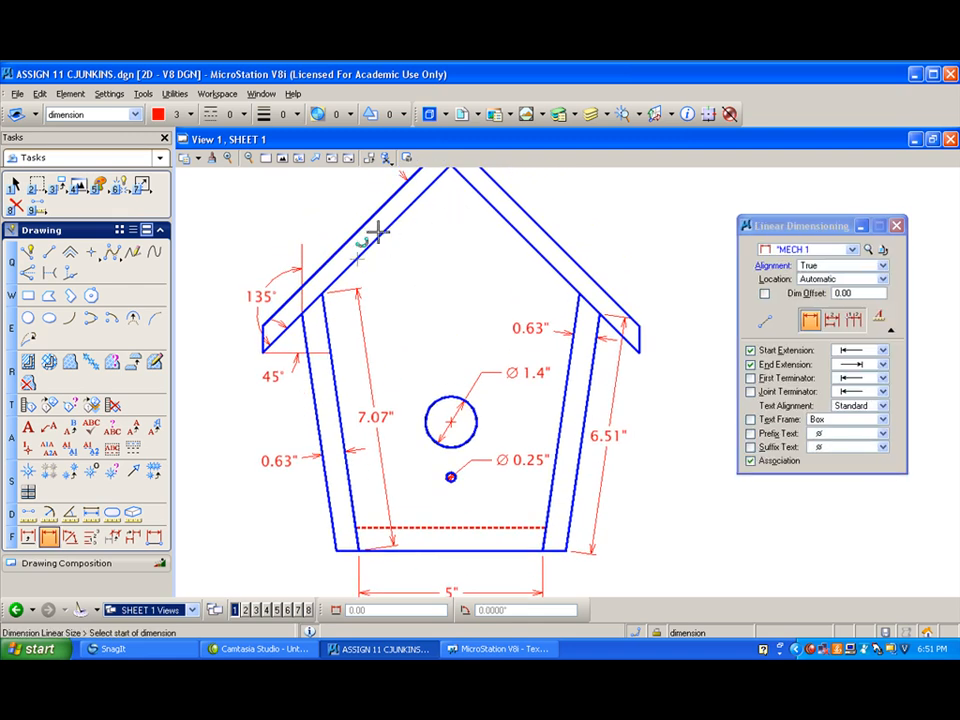
left_click(868, 249)
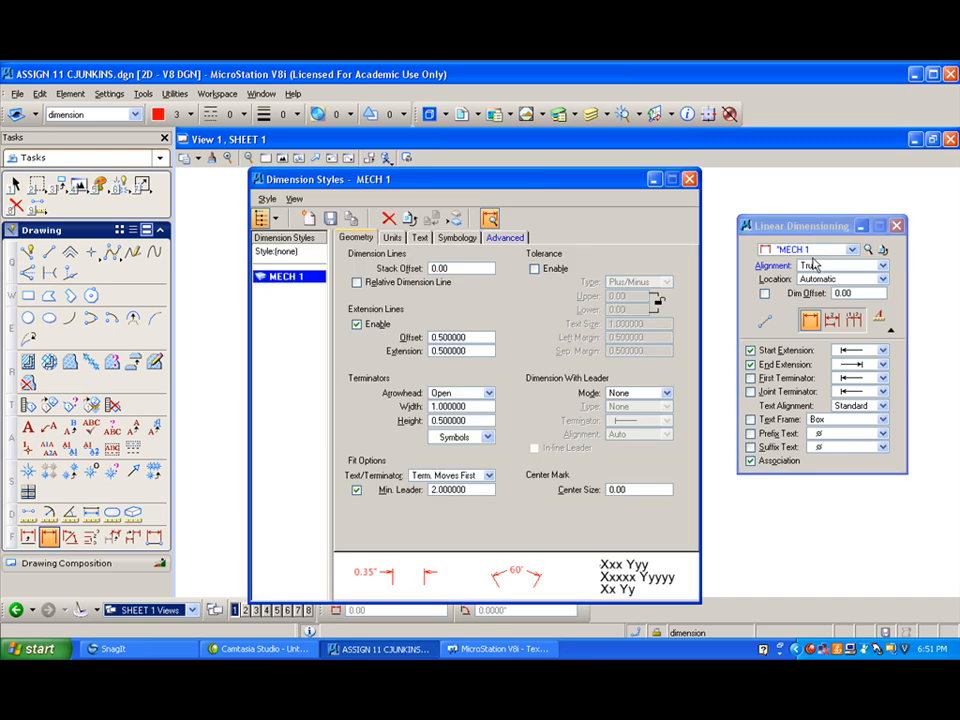
left_click(393, 238)
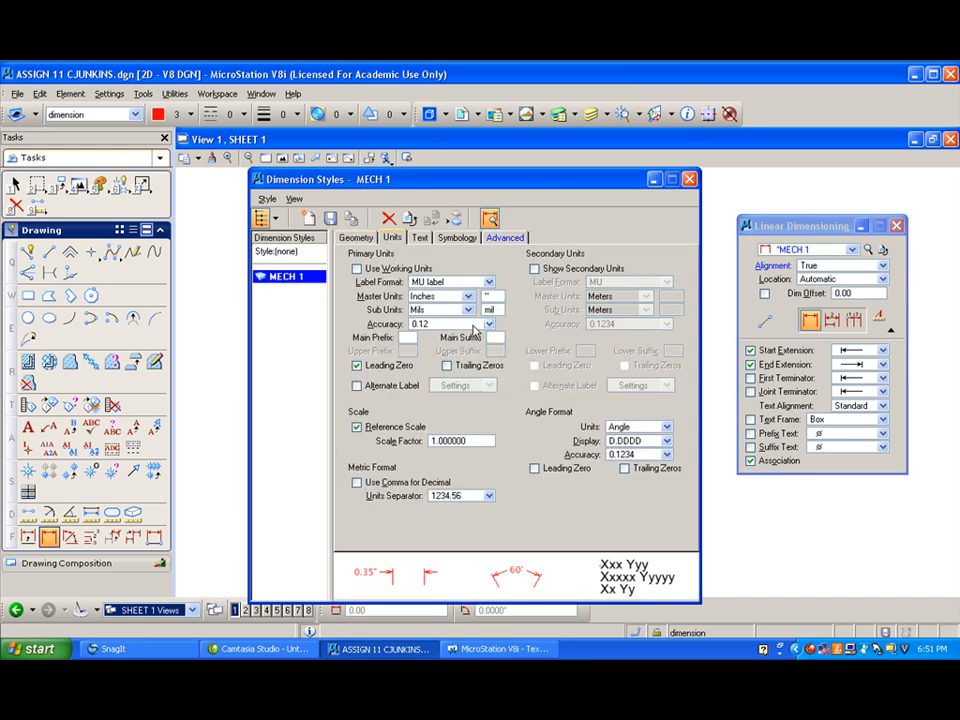
left_click(489, 324)
left_click(432, 336)
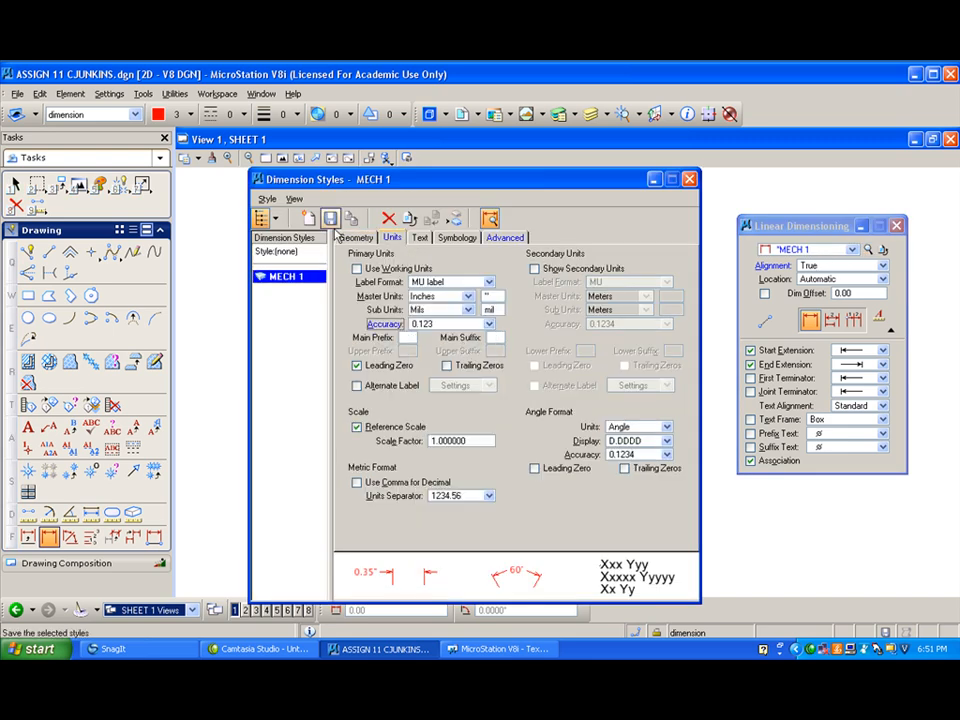
left_click(331, 219)
left_click(425, 319)
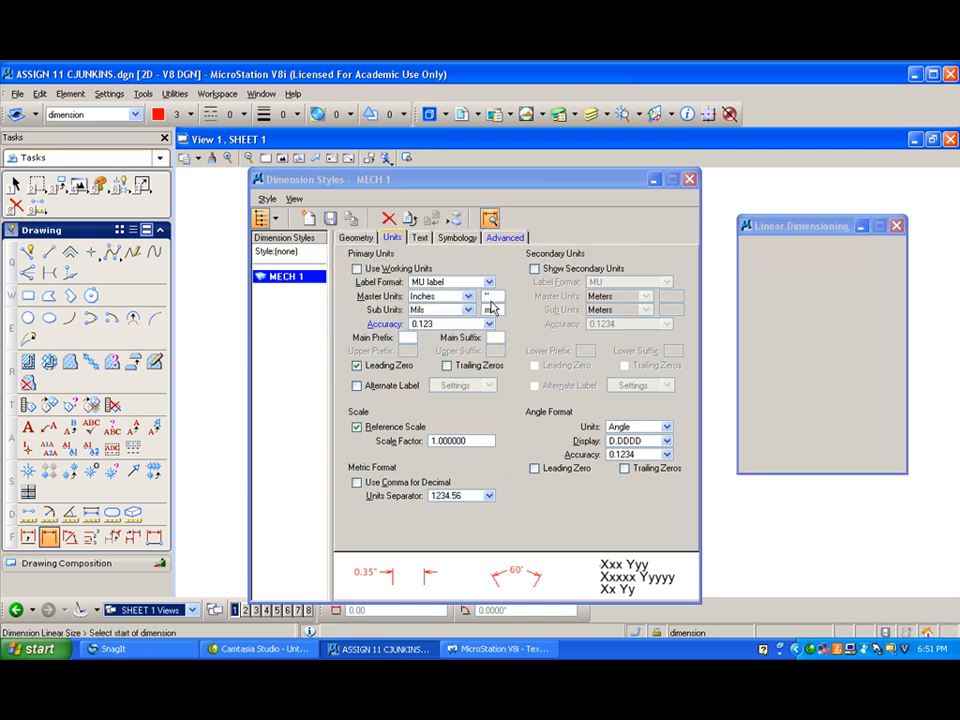
left_click(689, 179)
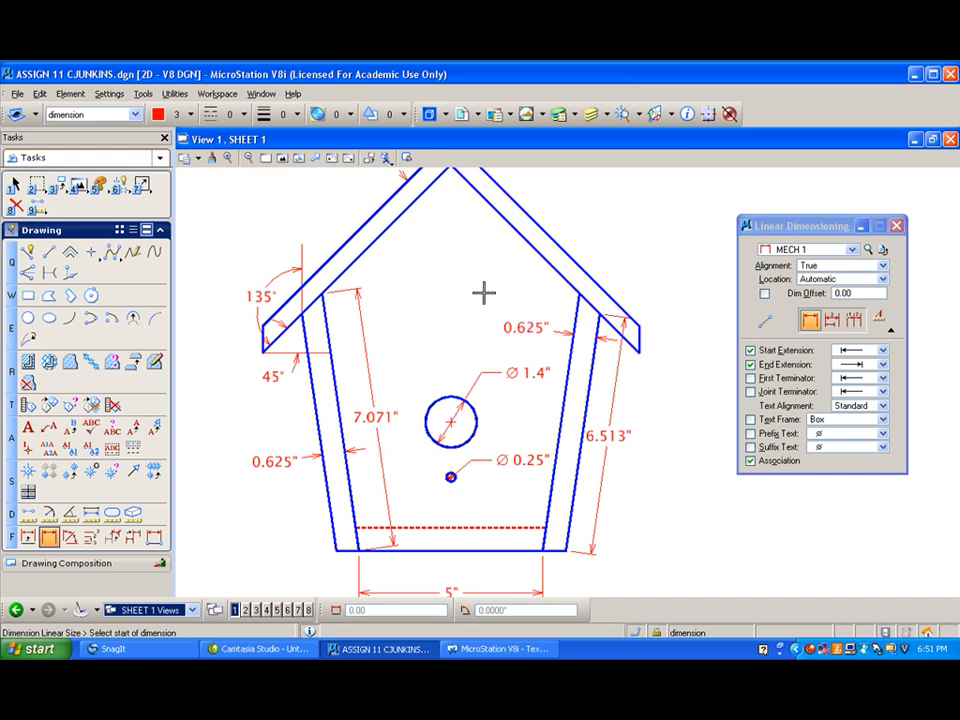
- Dimension the right roof board's thickness between its sloped edges, placing the text inside the house
middle_click_drag(488, 275, 490, 322)
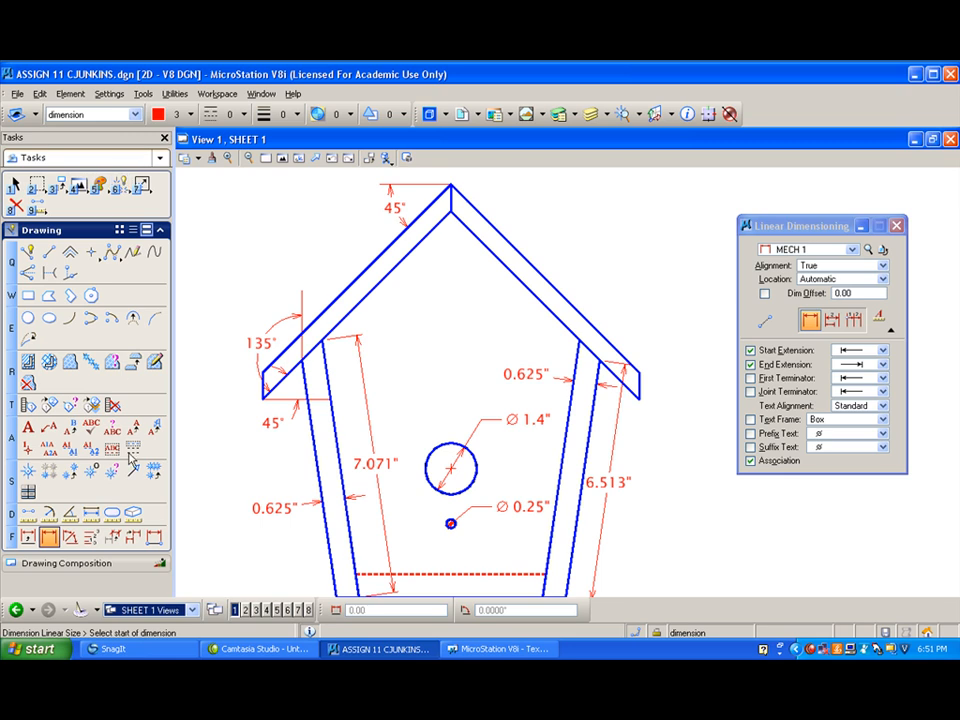
left_click(545, 305)
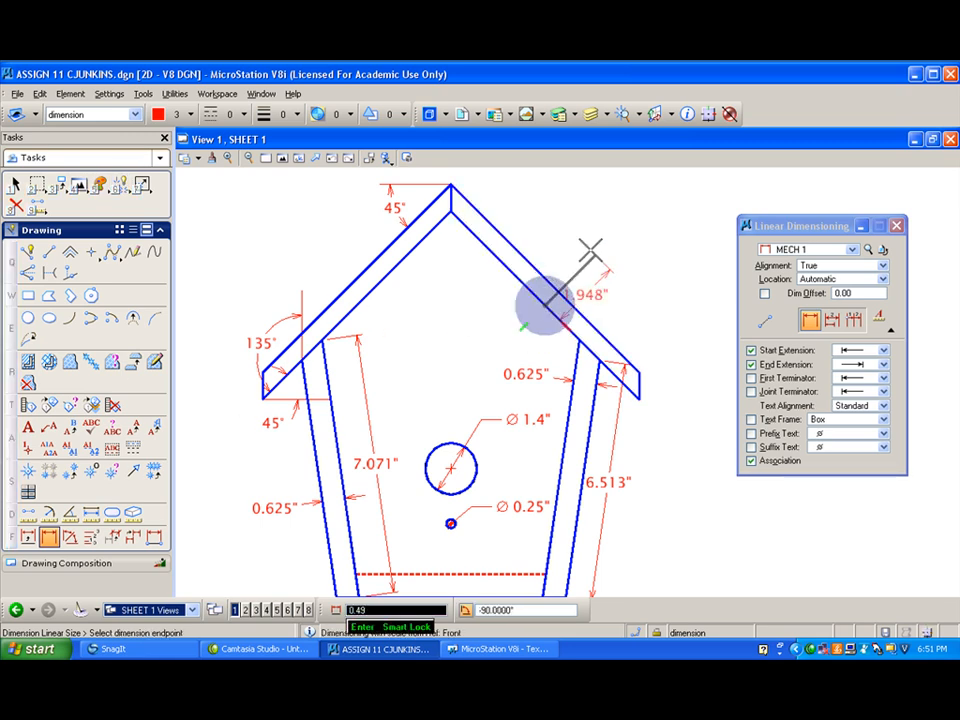
left_click(557, 292)
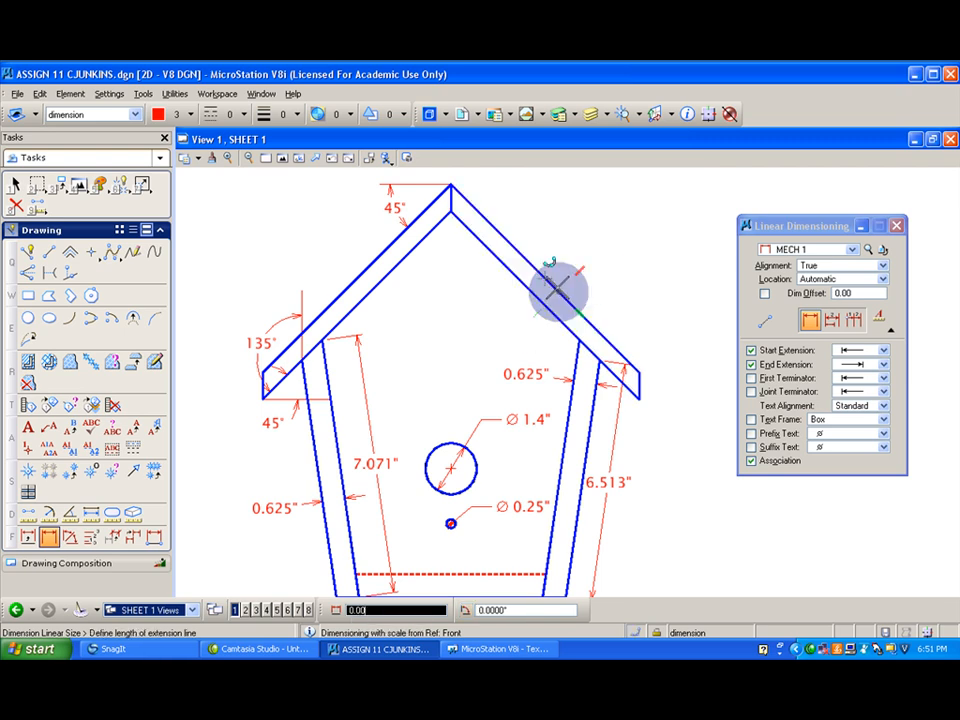
right_click(587, 233)
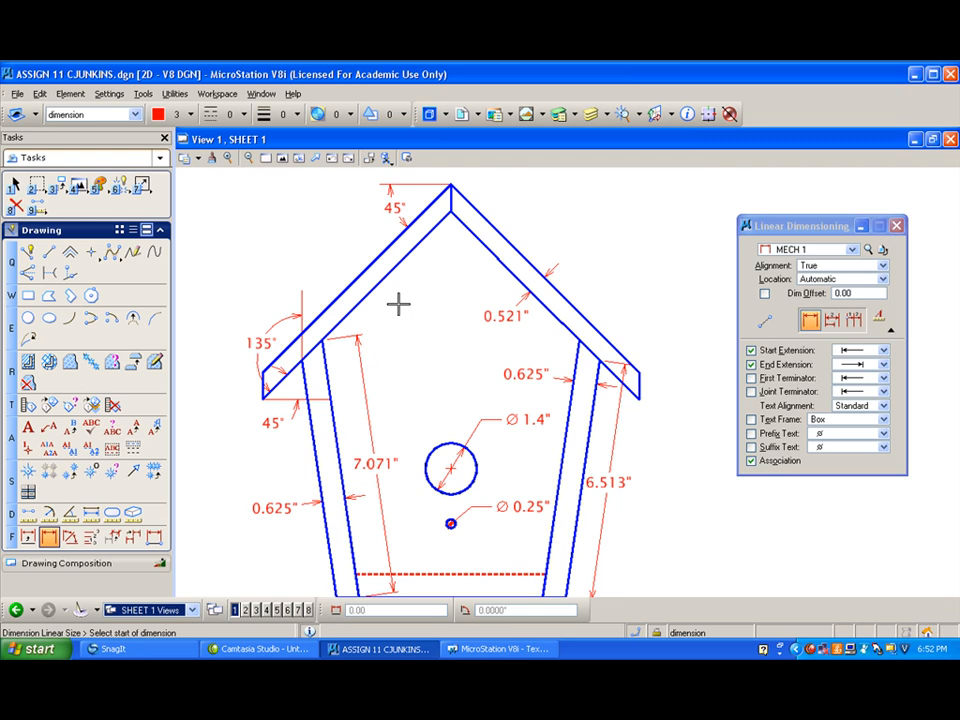
- Dimension the length of the right roof board's outer sloped edge, placing the dimension outside the house
scroll(392, 310, "down", 2)
scroll(392, 310, "up", 2)
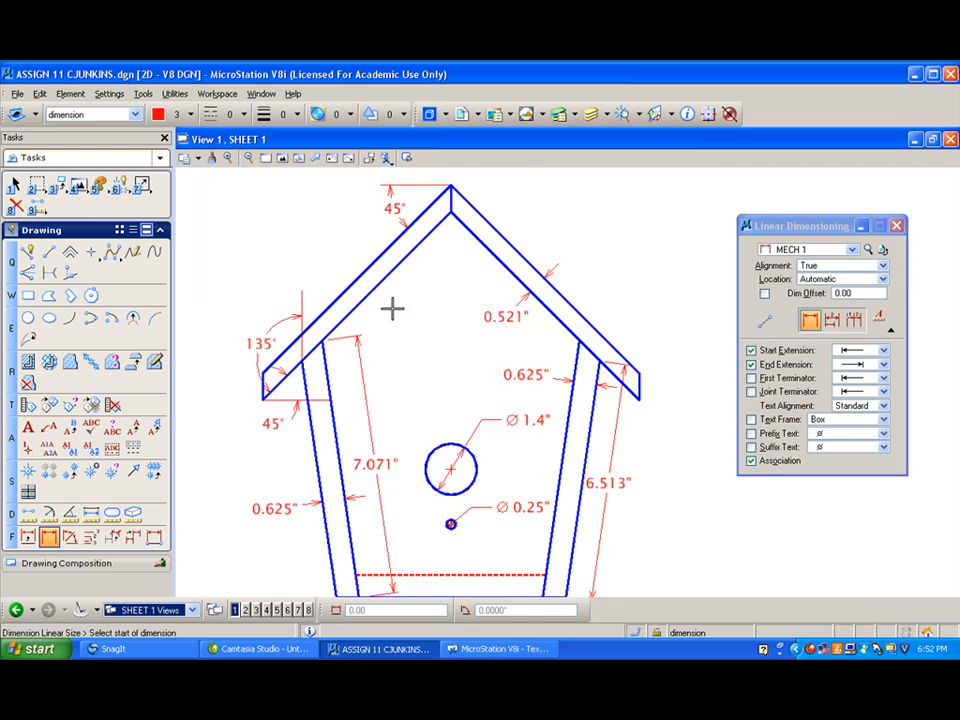
mouse_move(411, 349)
middle_mouse_down()
mouse_move(446, 321)
mouse_move(403, 288)
middle_mouse_up()
left_click(28, 537)
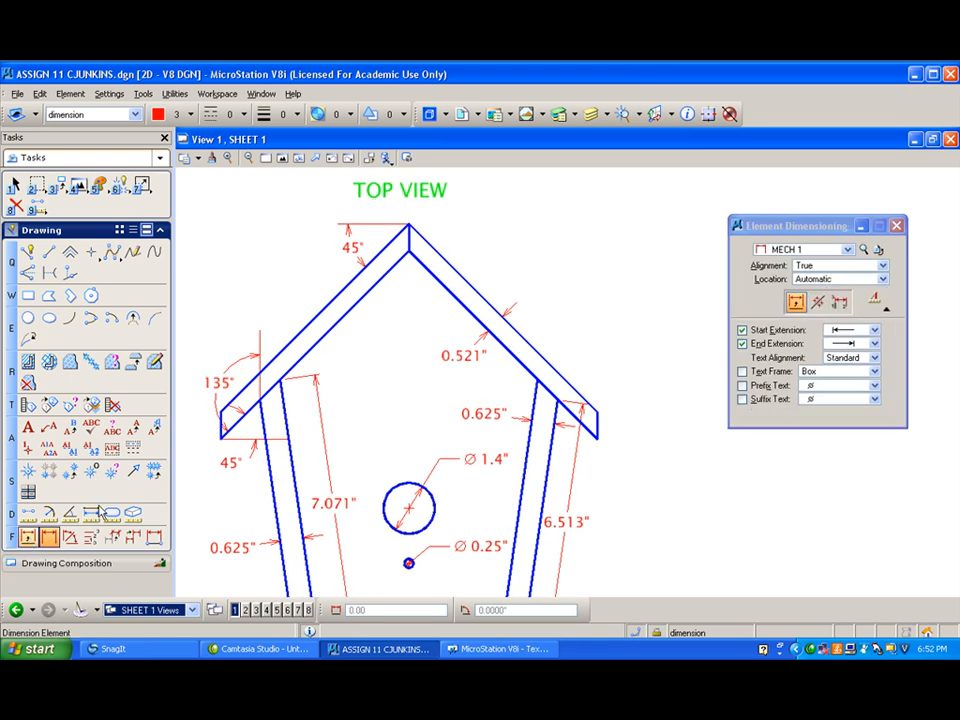
left_click(484, 300)
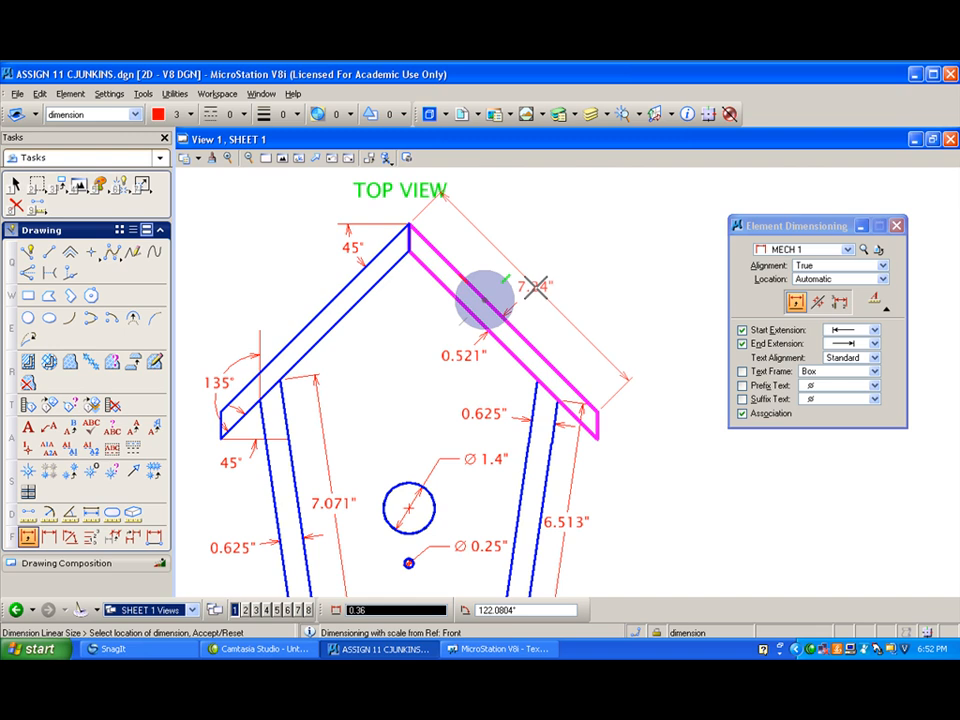
left_click(530, 286)
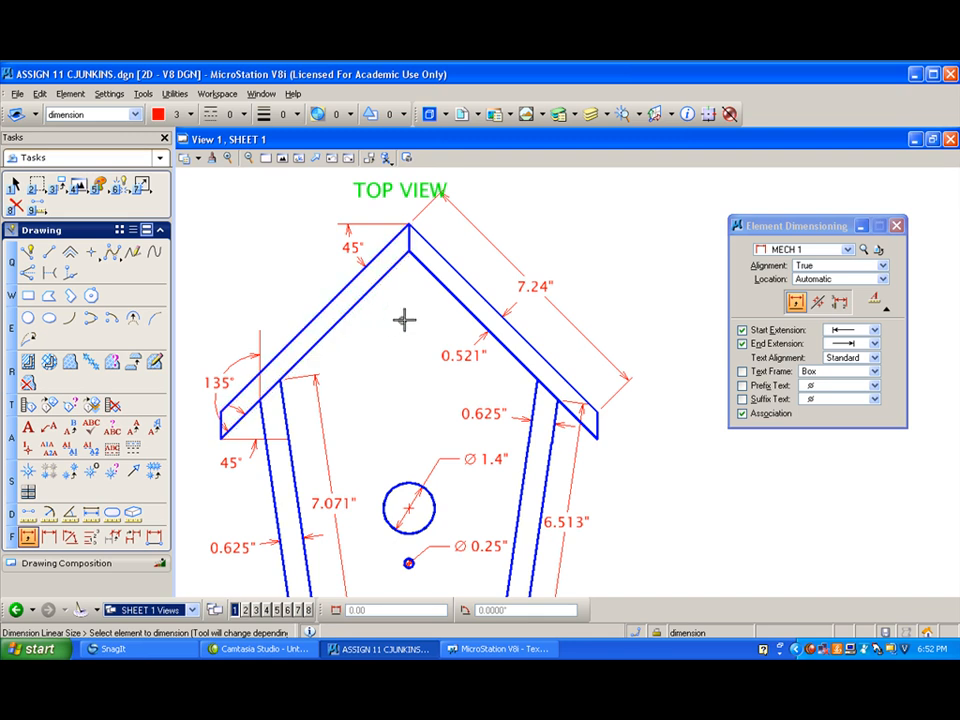
left_click(452, 300)
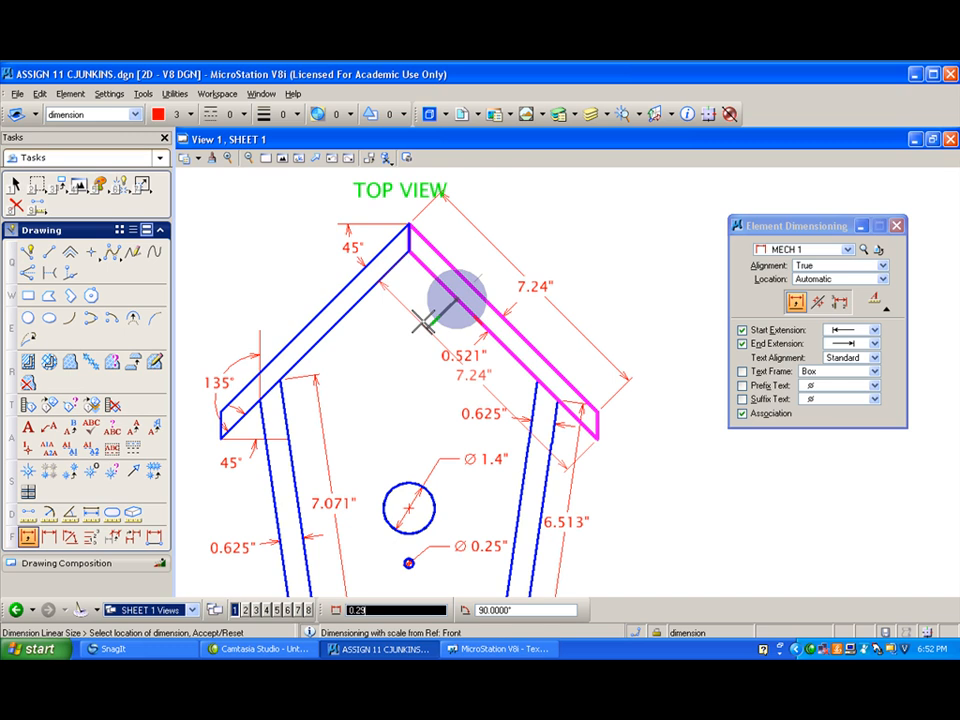
right_click(420, 323)
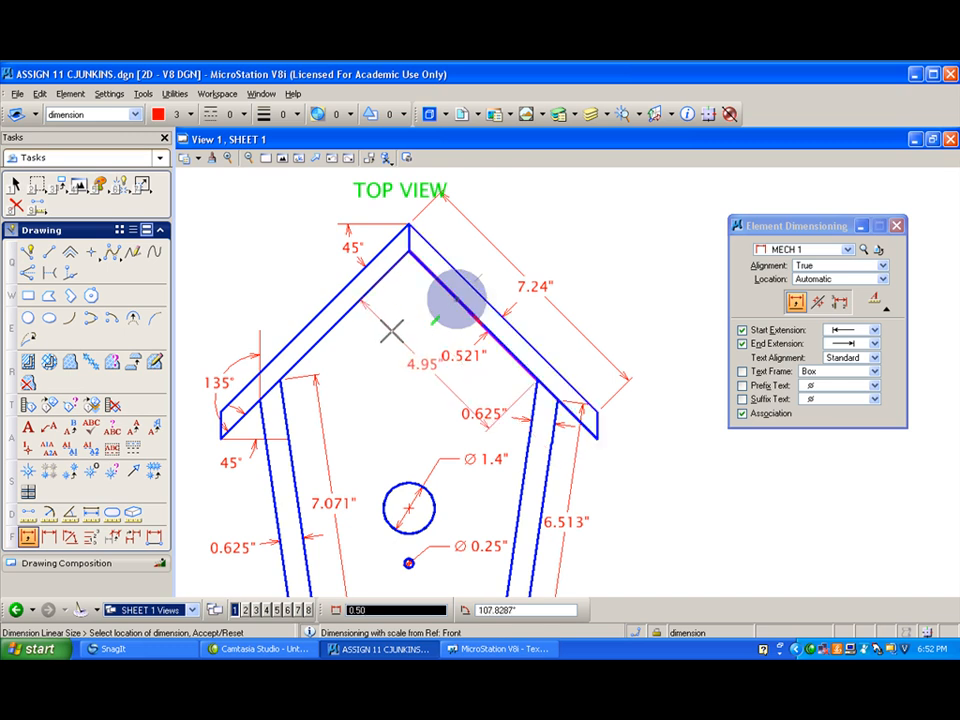
right_click(375, 328)
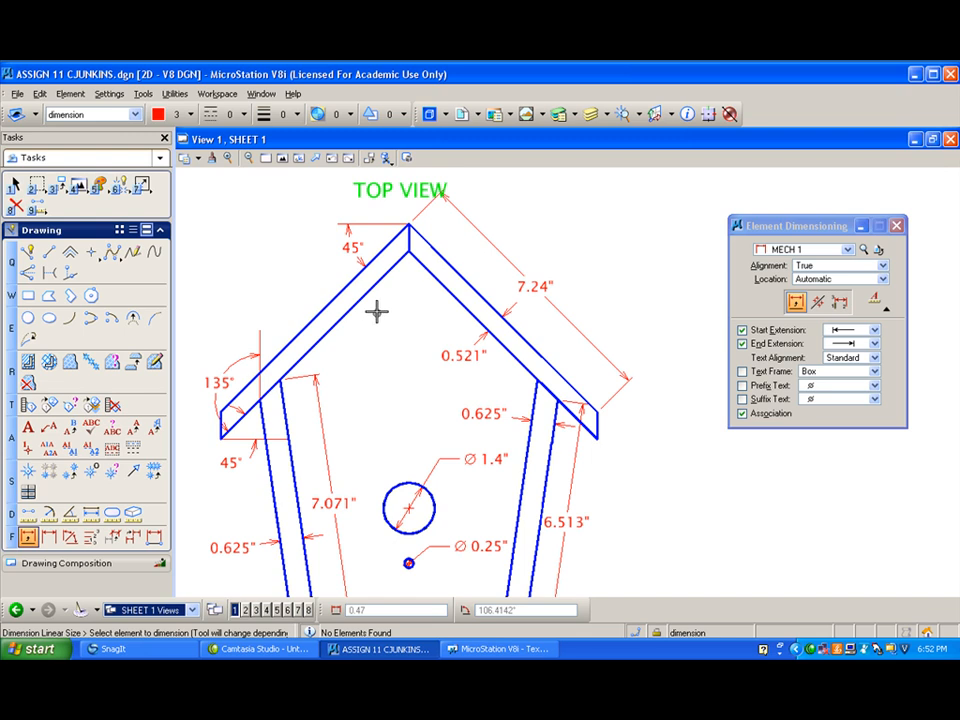
- Dimension the full length of the roof's top edge in the Section A-A view, placing it above the roof
scroll(352, 314, "down", 2)
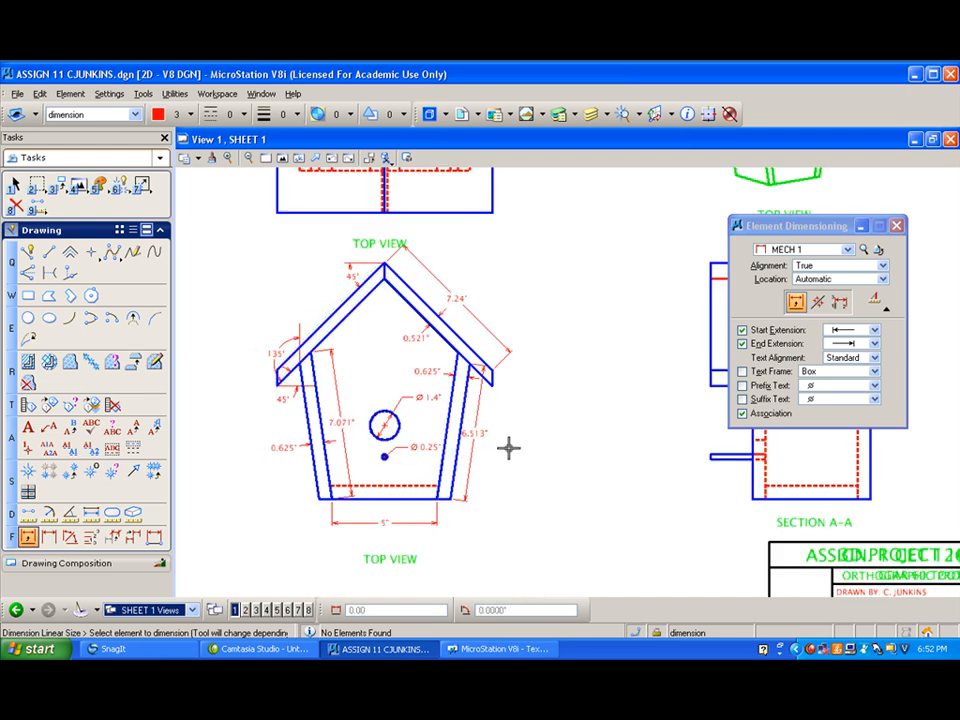
mouse_move(495, 465)
middle_mouse_down()
mouse_move(570, 456)
mouse_move(521, 360)
middle_mouse_up()
left_click_drag(756, 225, 873, 221)
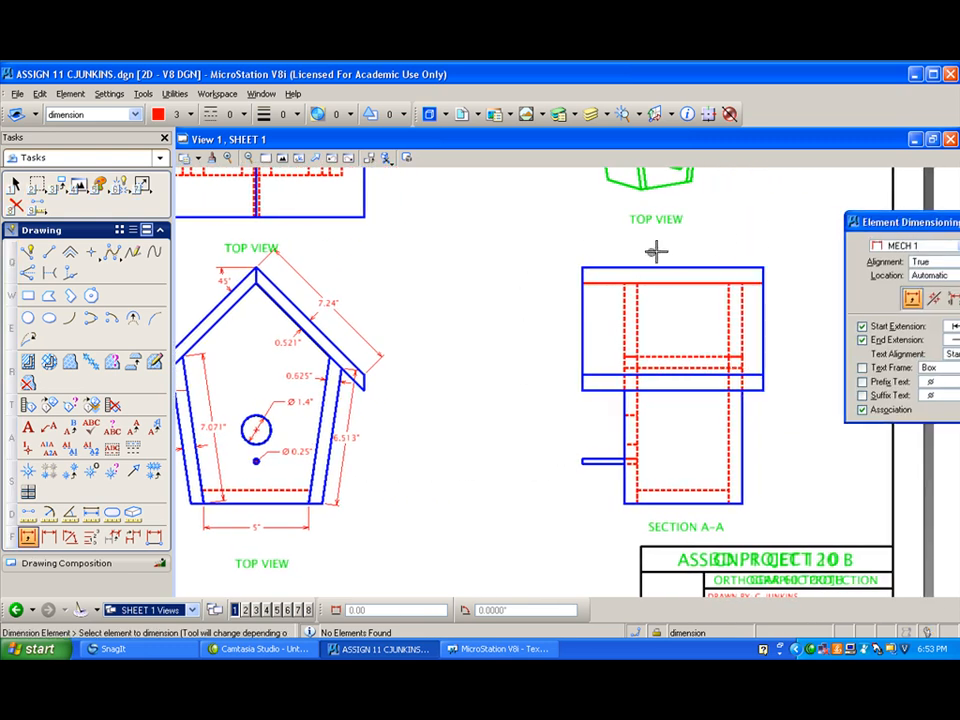
left_click(50, 538)
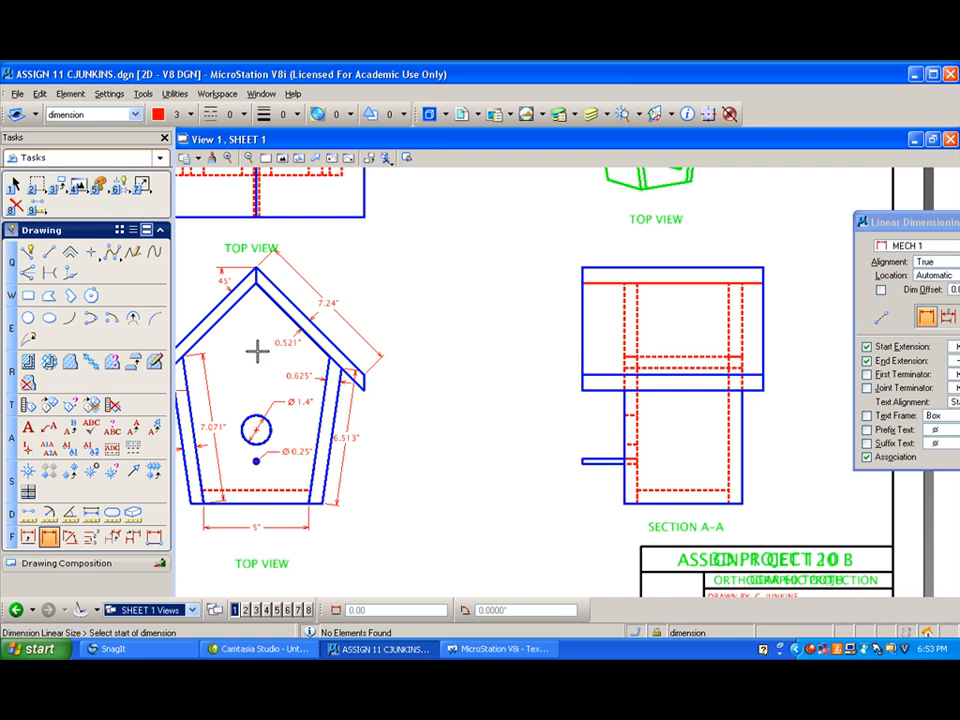
left_click(28, 538)
left_click(654, 267)
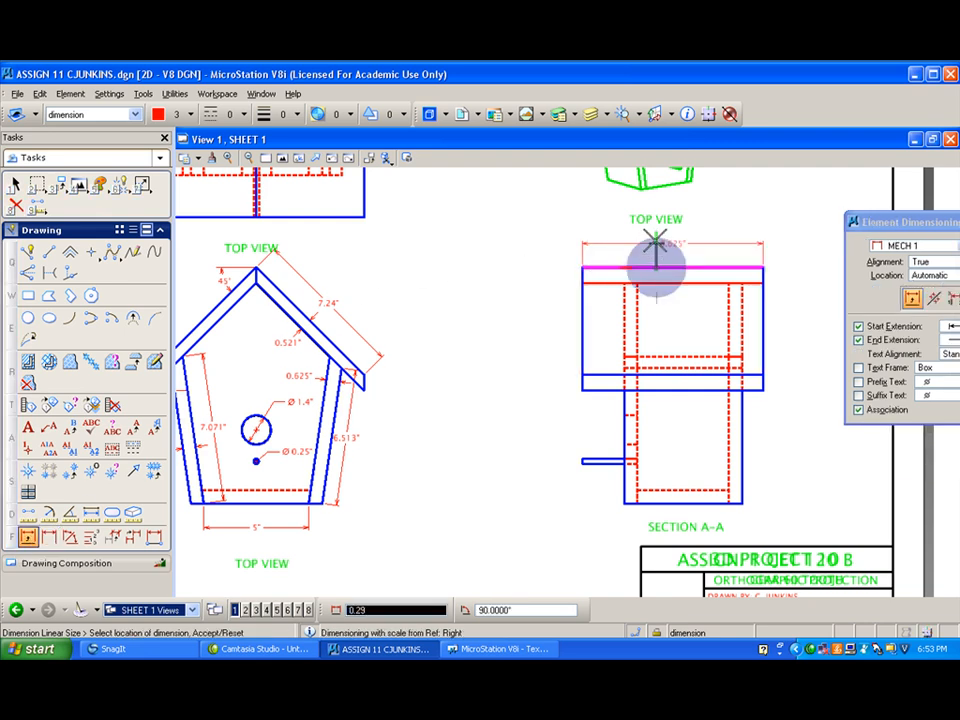
left_click(655, 243)
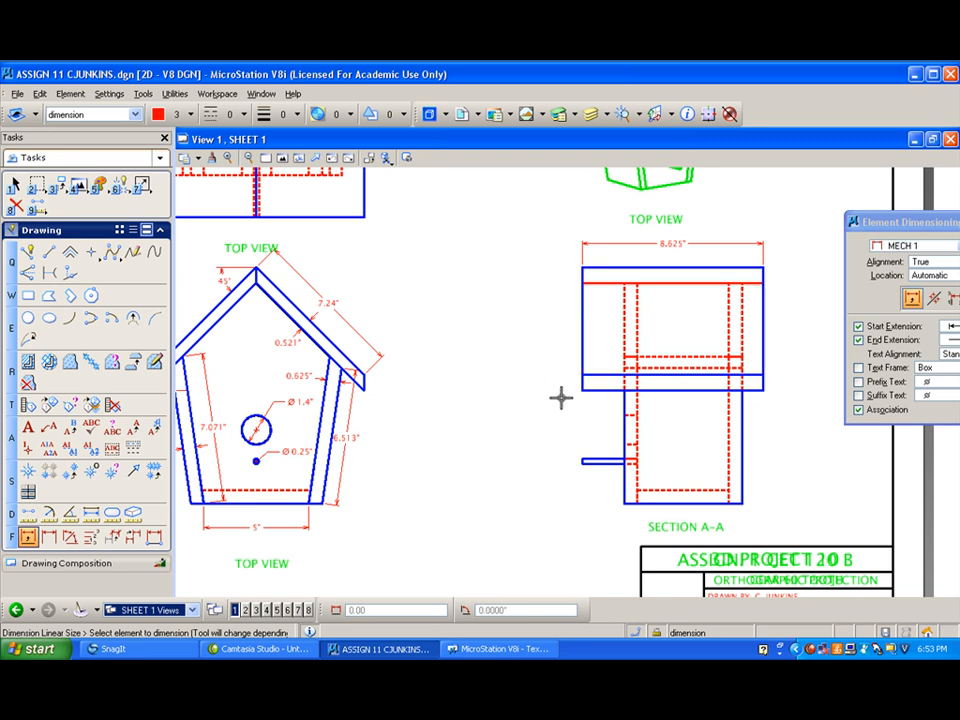
- Dimension the roof's overhang beyond both walls in the Section A-A view, placing both dimensions just below the roof's bottom edge
left_click(49, 537)
left_click(582, 390)
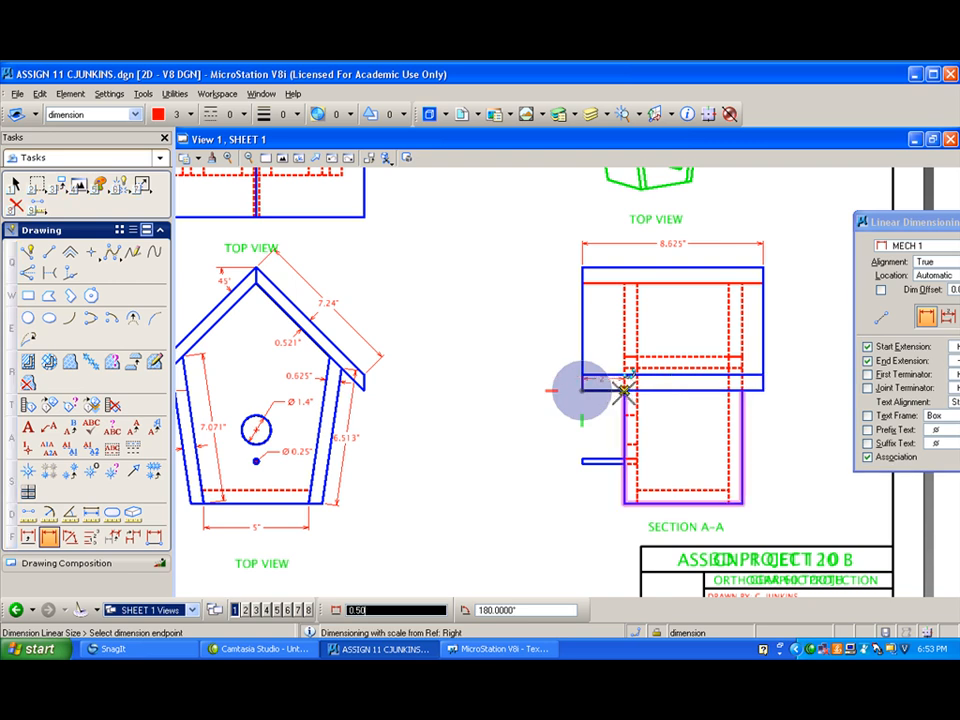
left_click(624, 390)
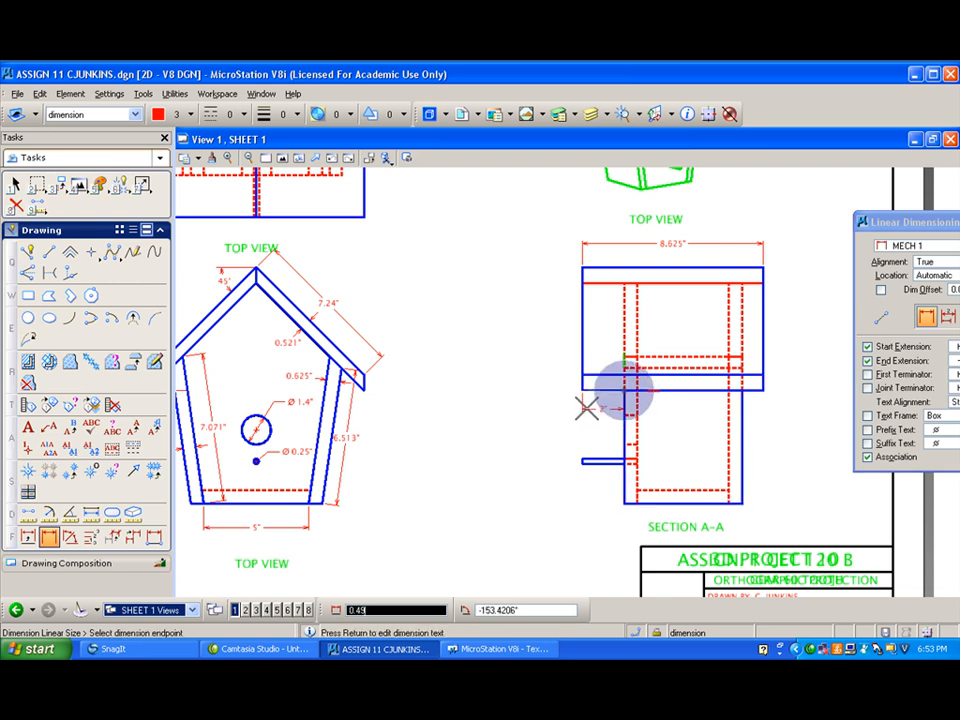
left_click(587, 407)
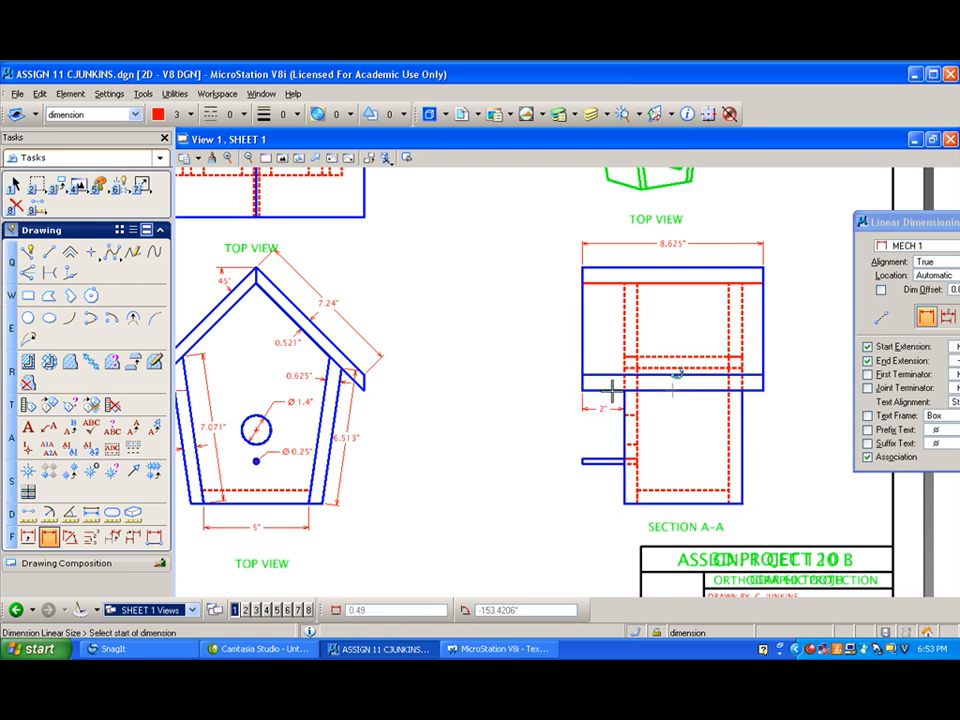
left_click(762, 388)
left_click(765, 396)
right_click(542, 337)
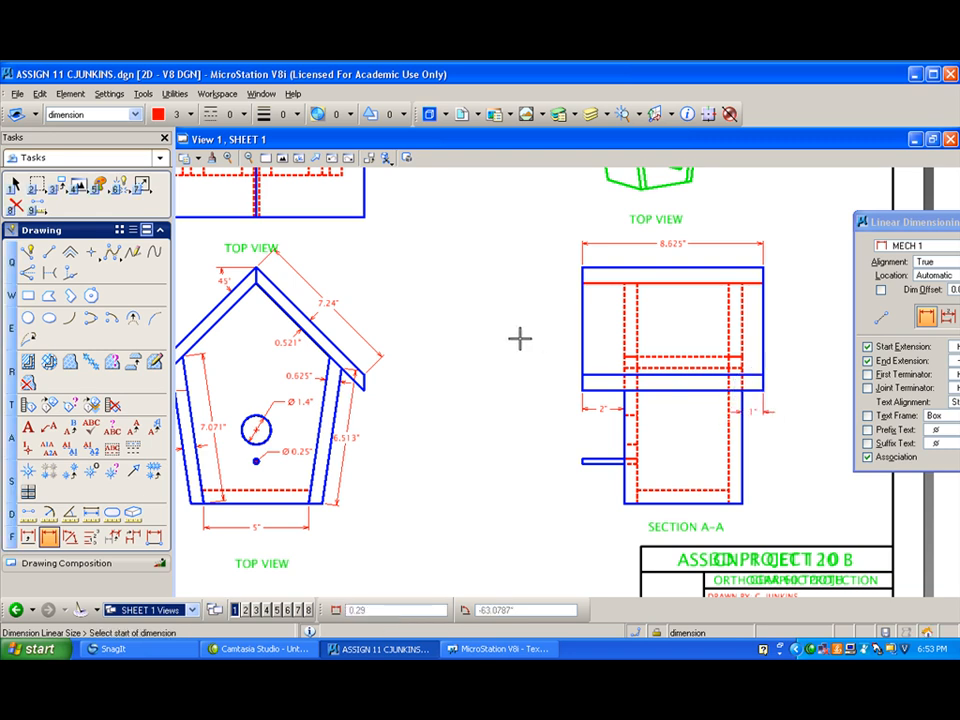
- Dimension the body's overall width in the Section A-A view, placing the dimension inside the body just above its bottom edge
left_click(623, 502)
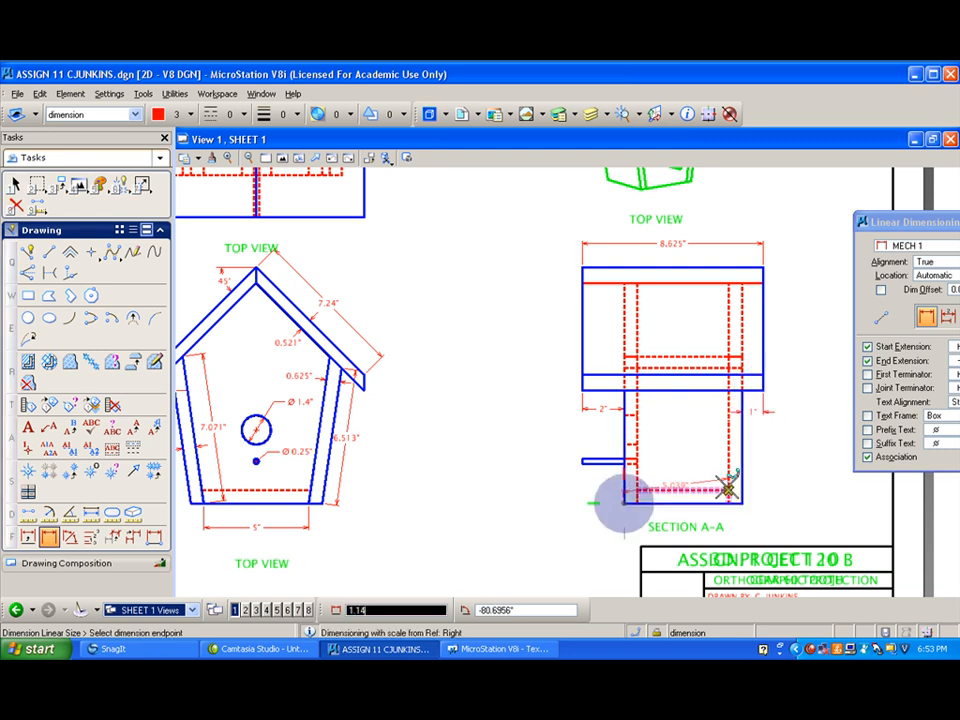
left_click(741, 502)
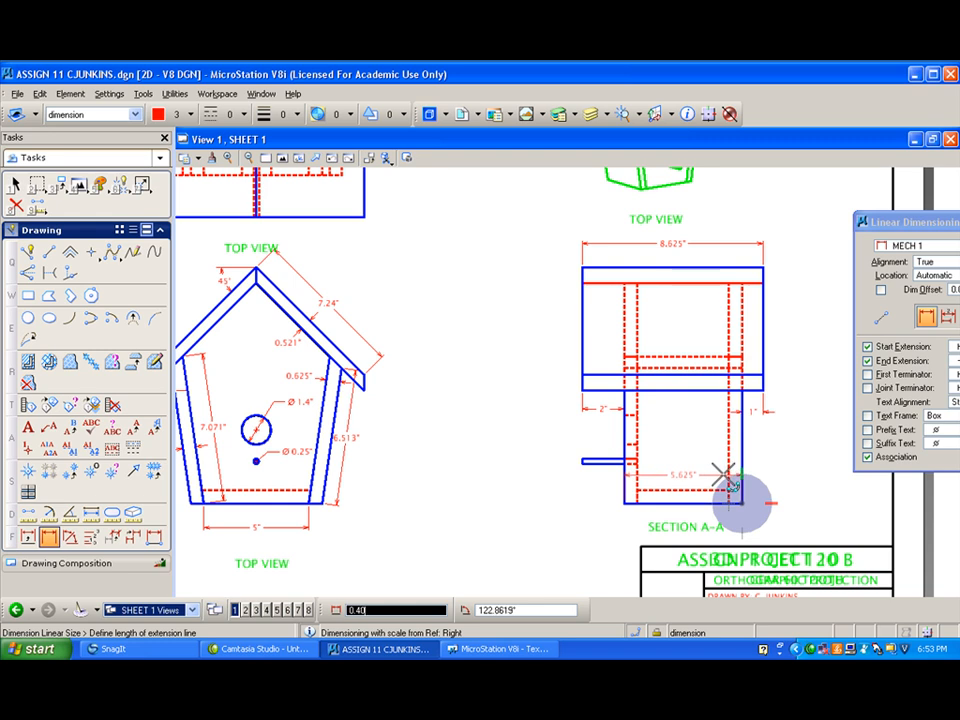
left_click(728, 478)
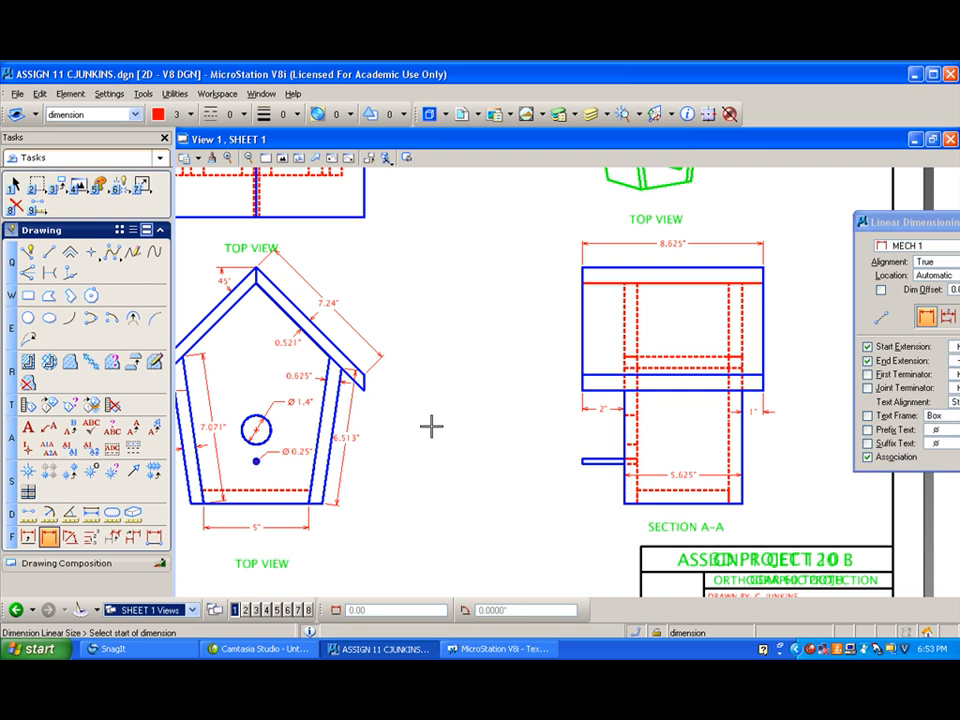
- Dimension the front view's overall height from the roof's outer peak to the base, placing it outside the house's left side
scroll(431, 426, "down", 2)
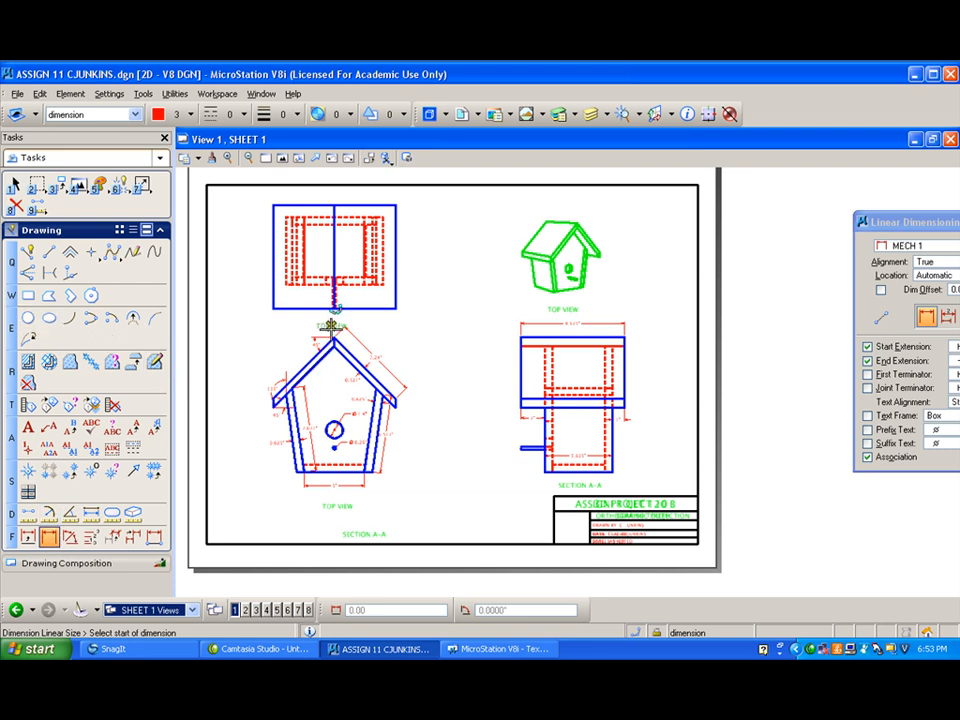
scroll(335, 335, "up", 2)
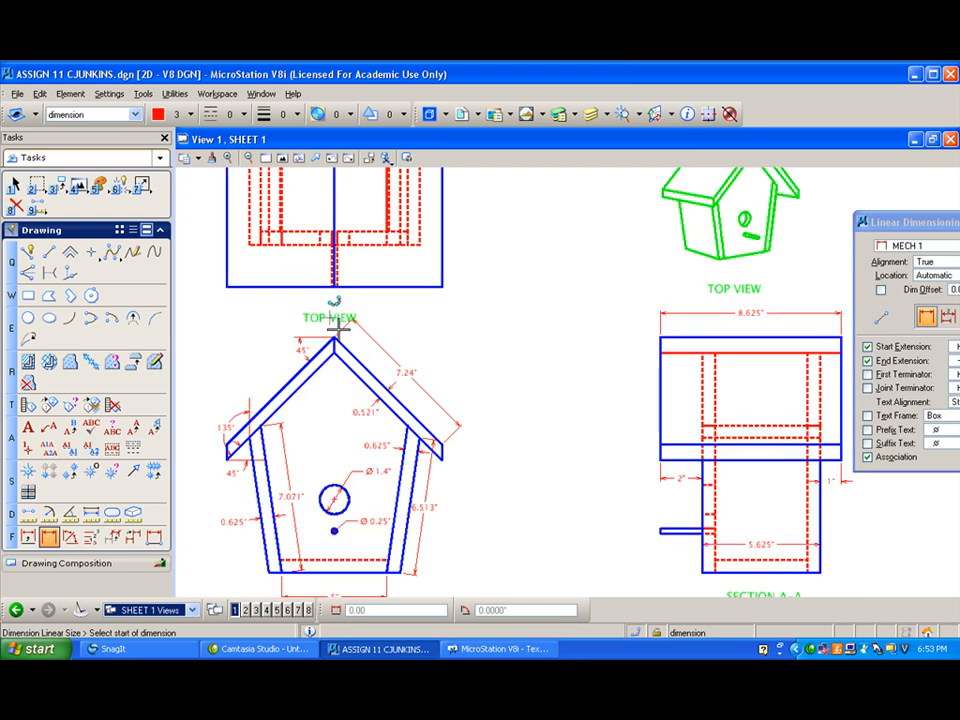
left_click(333, 340)
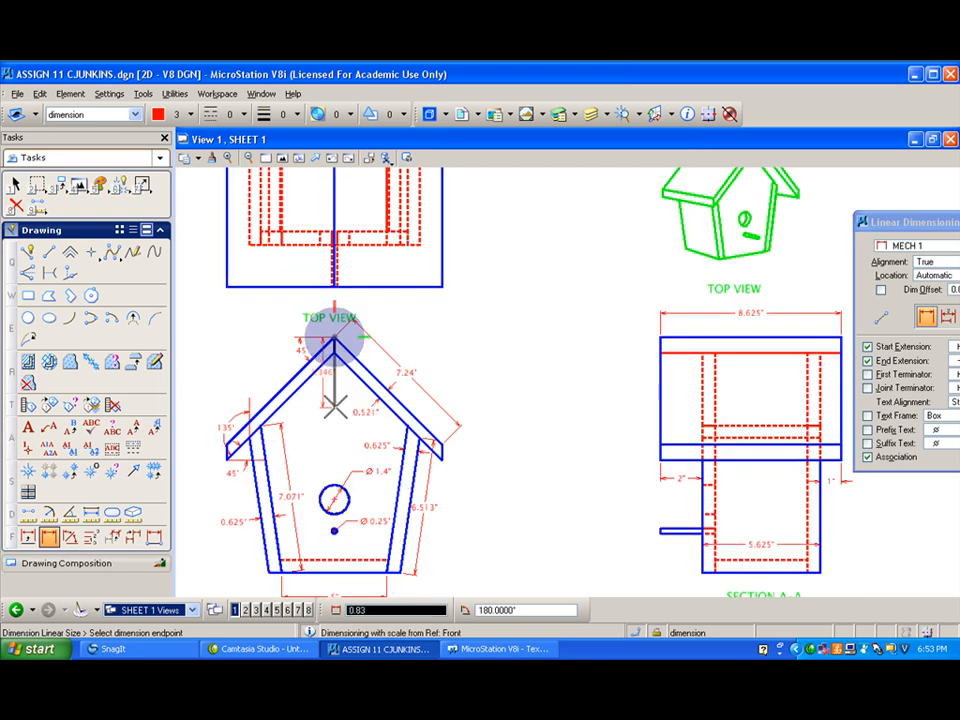
left_click(333, 570)
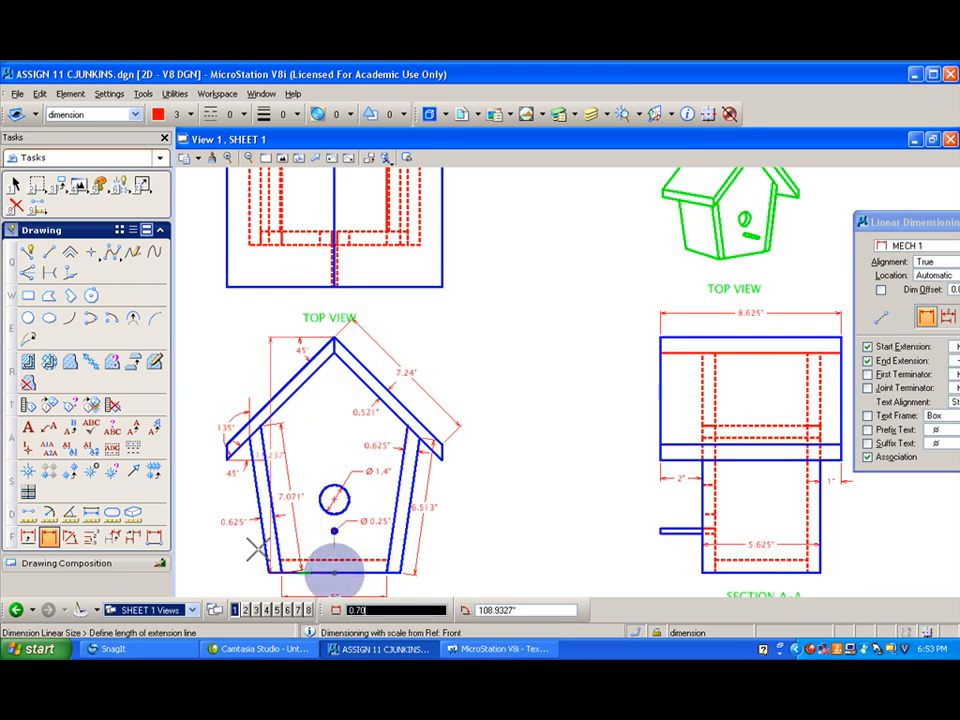
left_click(194, 546)
right_click(197, 500)
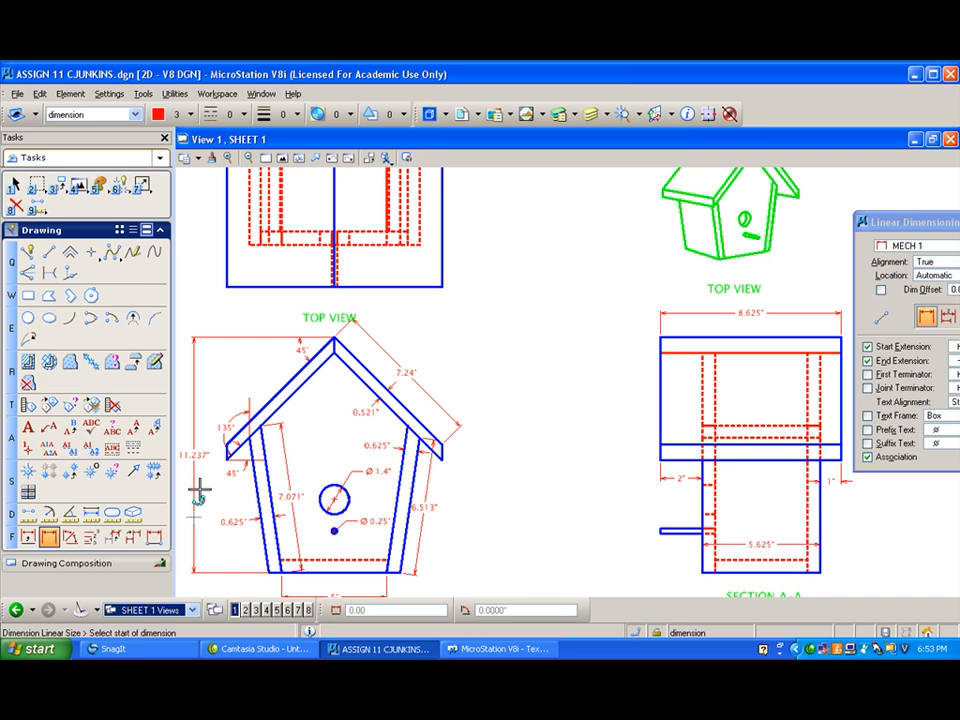
- Dimension the front view's height from the roof's inner peak to the base with View alignment, placing it beside the overall height
left_click(334, 350)
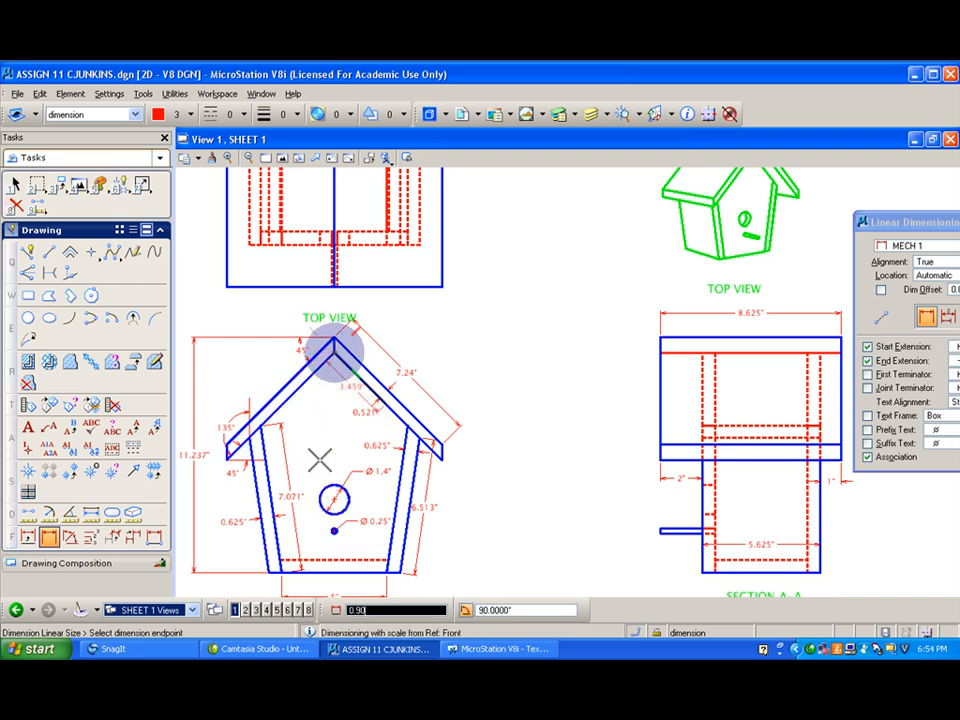
right_click(307, 411)
left_click(333, 354)
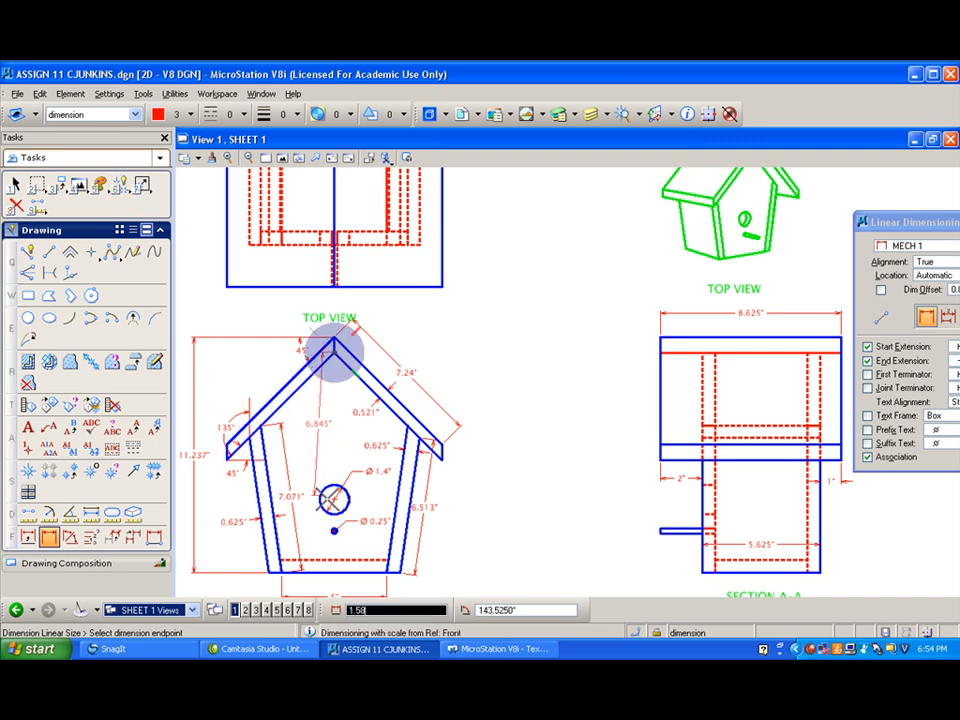
left_click_drag(931, 220, 711, 205)
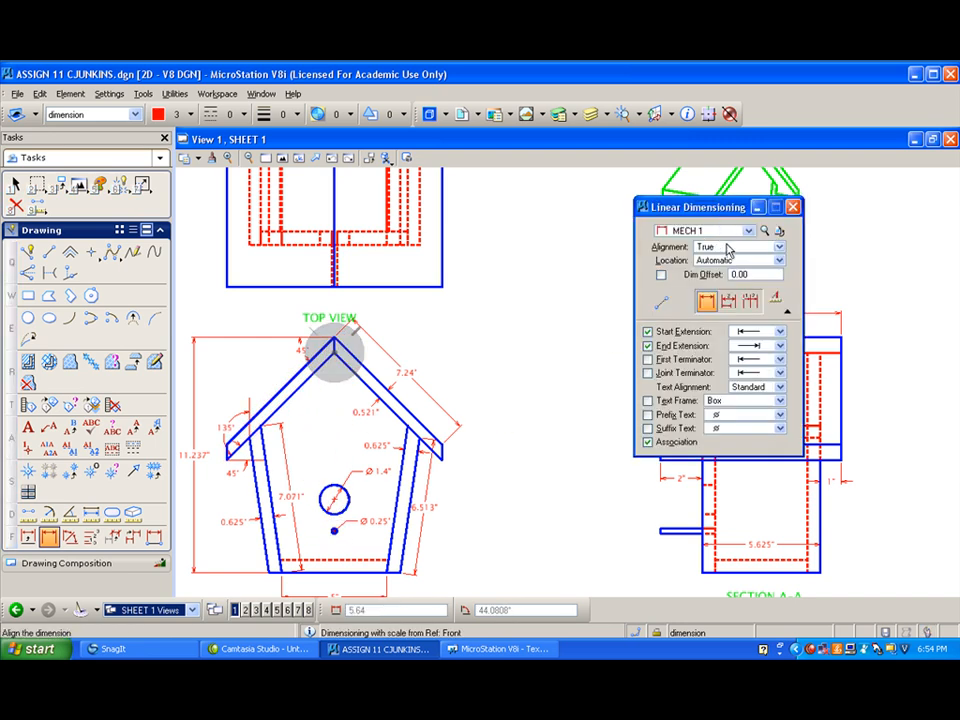
left_click(779, 247)
left_click(730, 220)
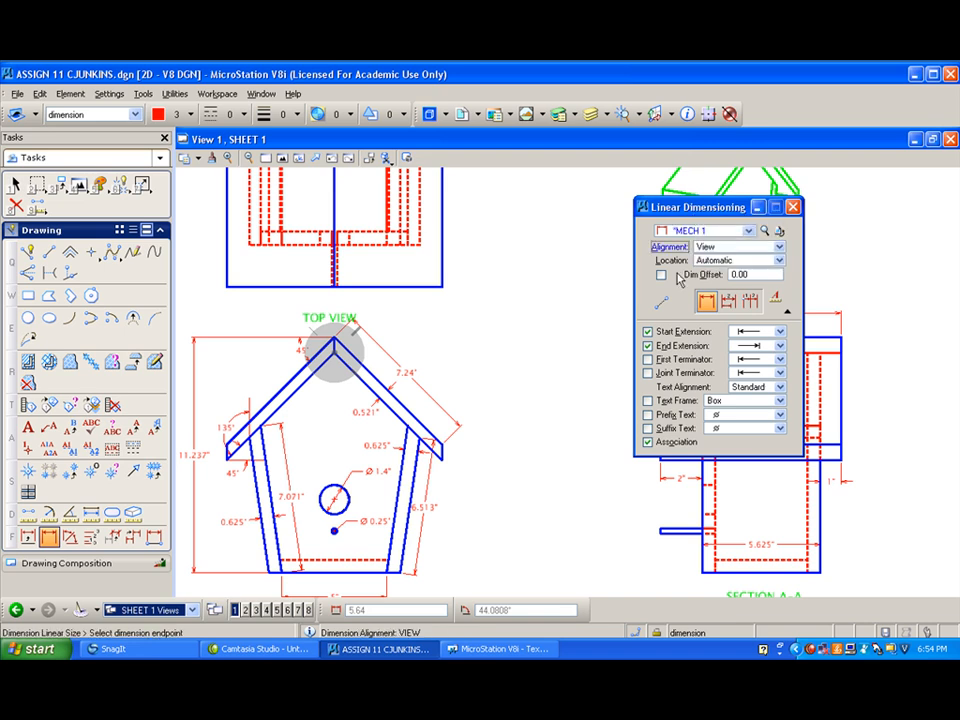
key("space")
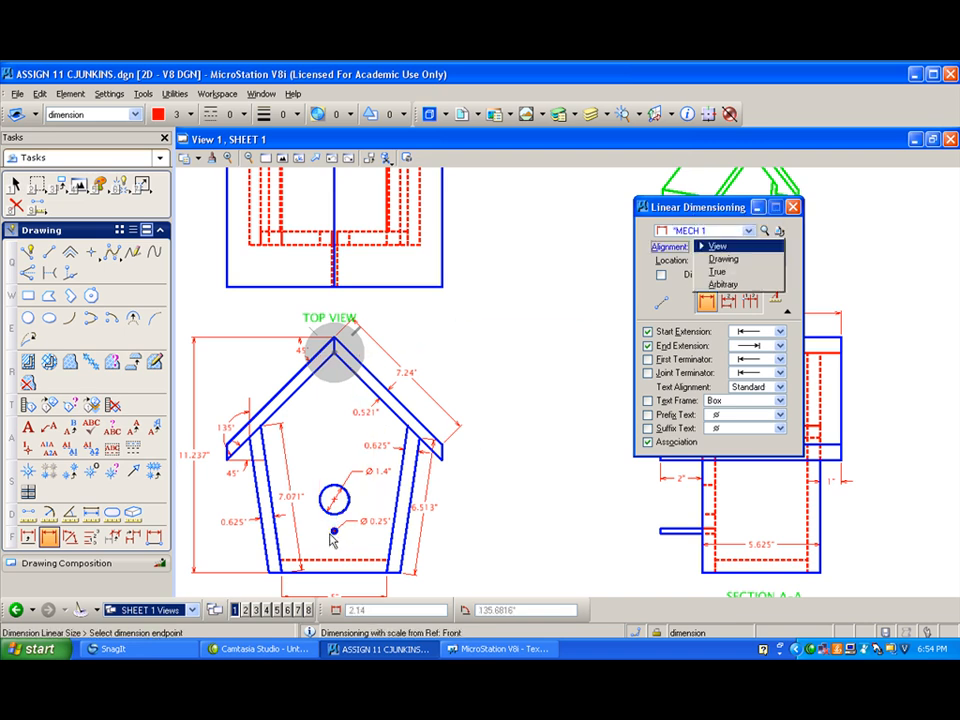
left_click(325, 546)
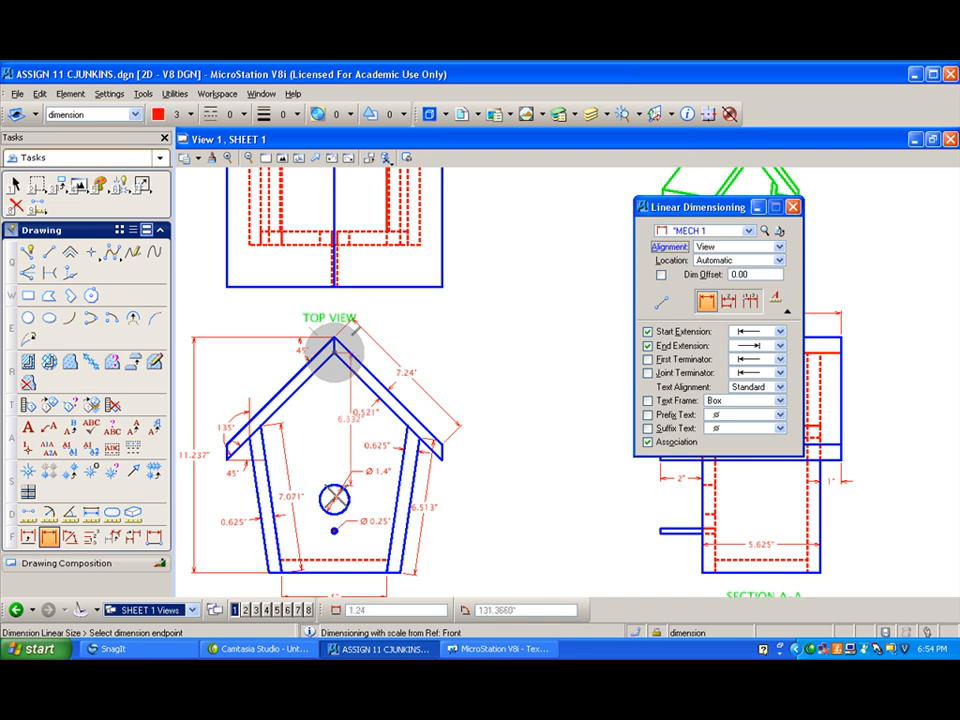
left_click(333, 570)
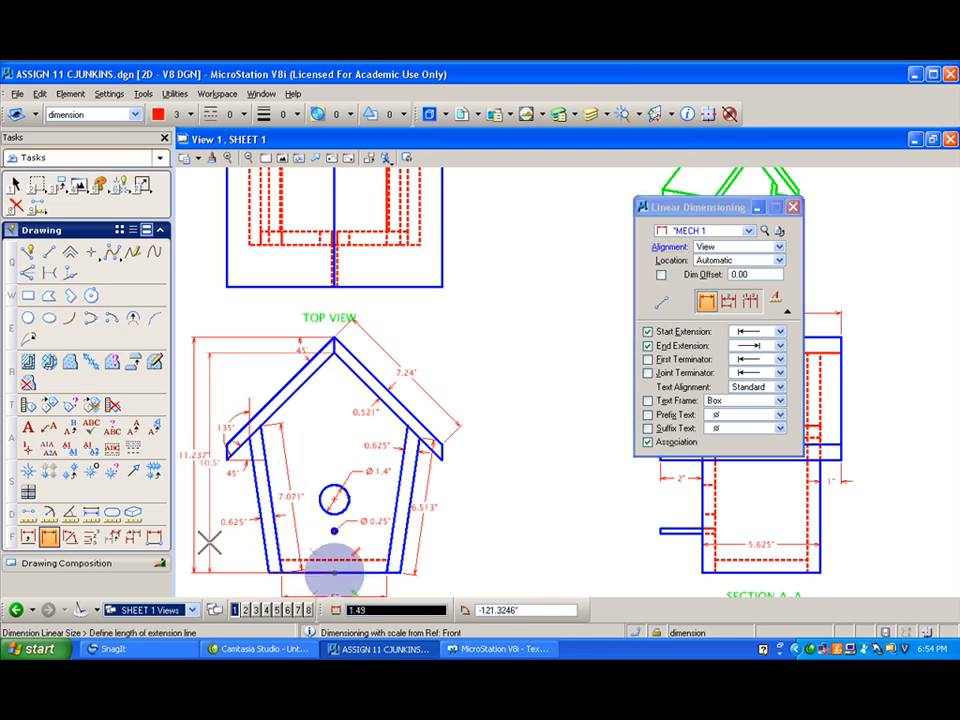
left_click(205, 541)
right_click(200, 541)
- Move the front view's two vertical height dimensions farther out to the left so they are spaced apart
middle_click_drag(531, 444, 462, 438)
left_click(141, 184)
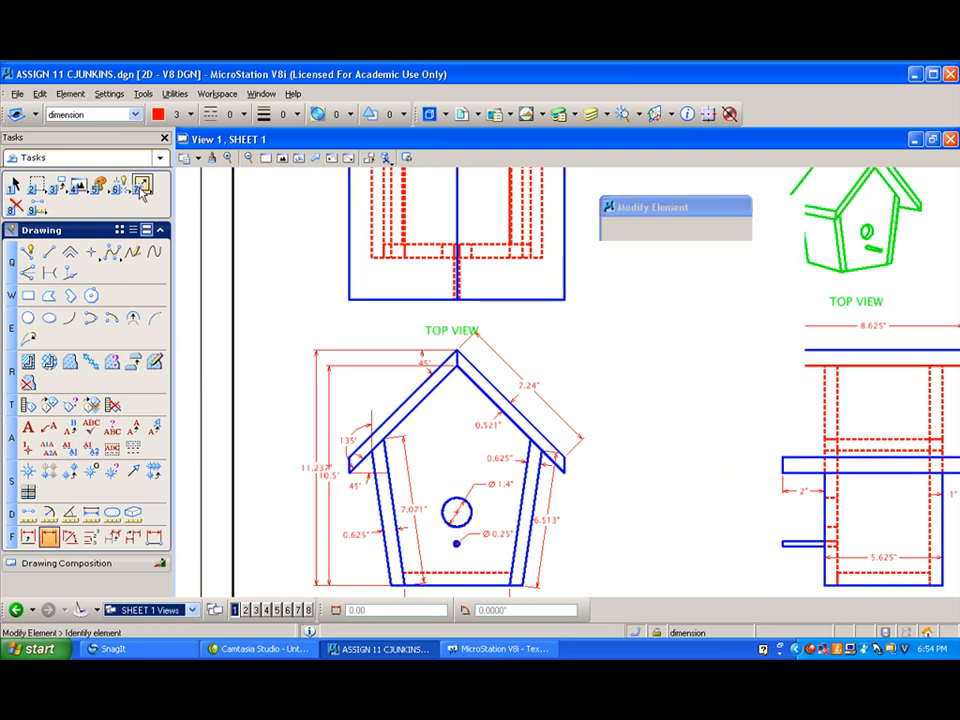
left_click(283, 355)
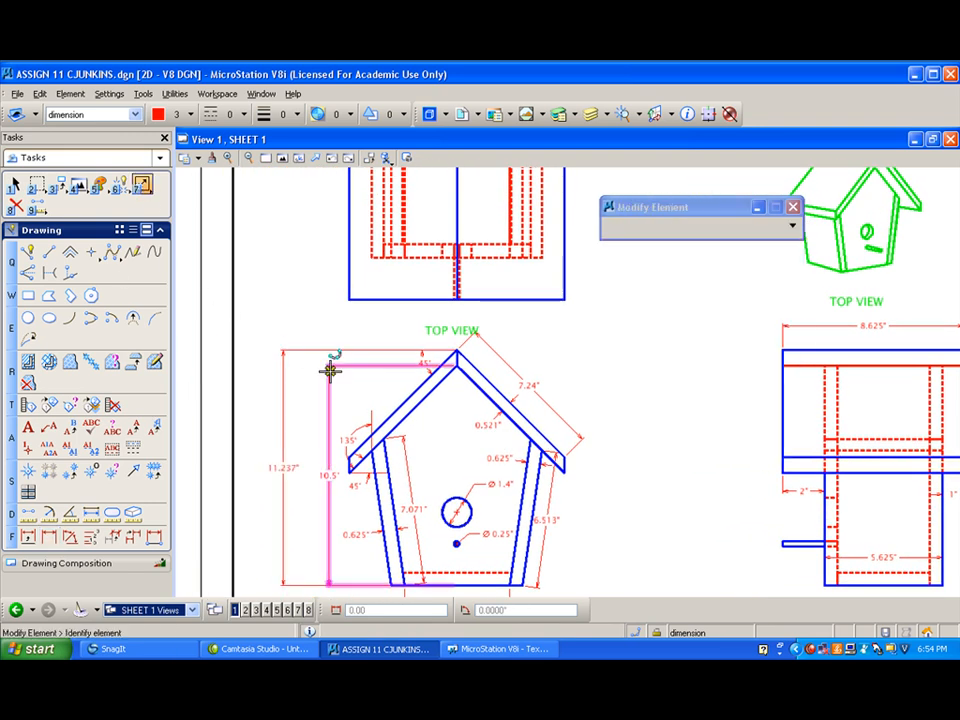
left_click(330, 370)
left_click(312, 373)
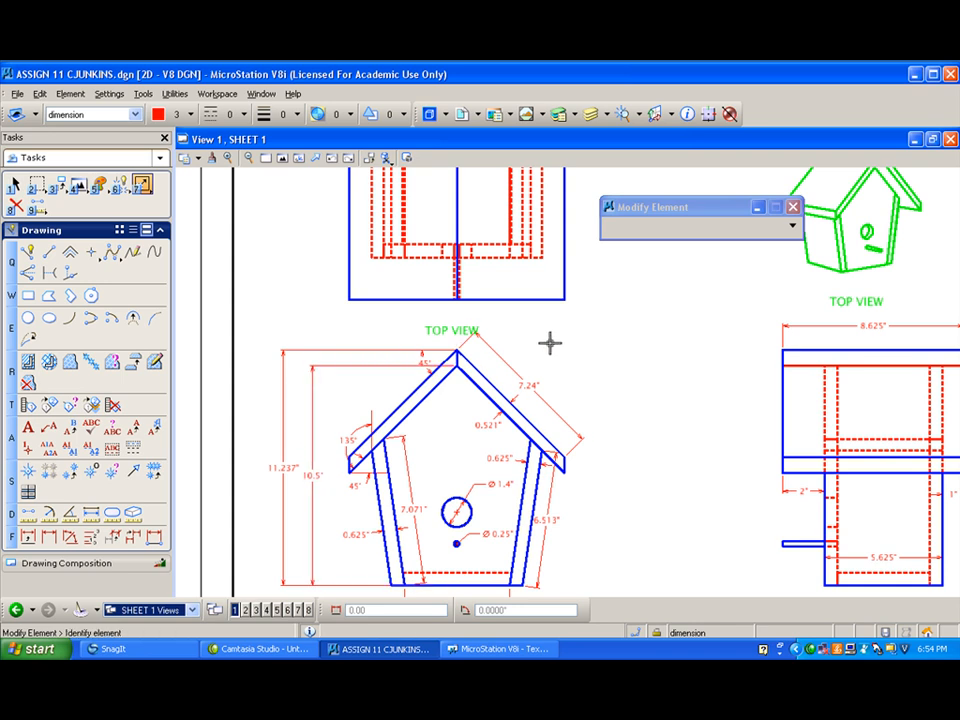
- Move the 135° angle dimension at the left eave outward, clear of the roof board
left_click(366, 414)
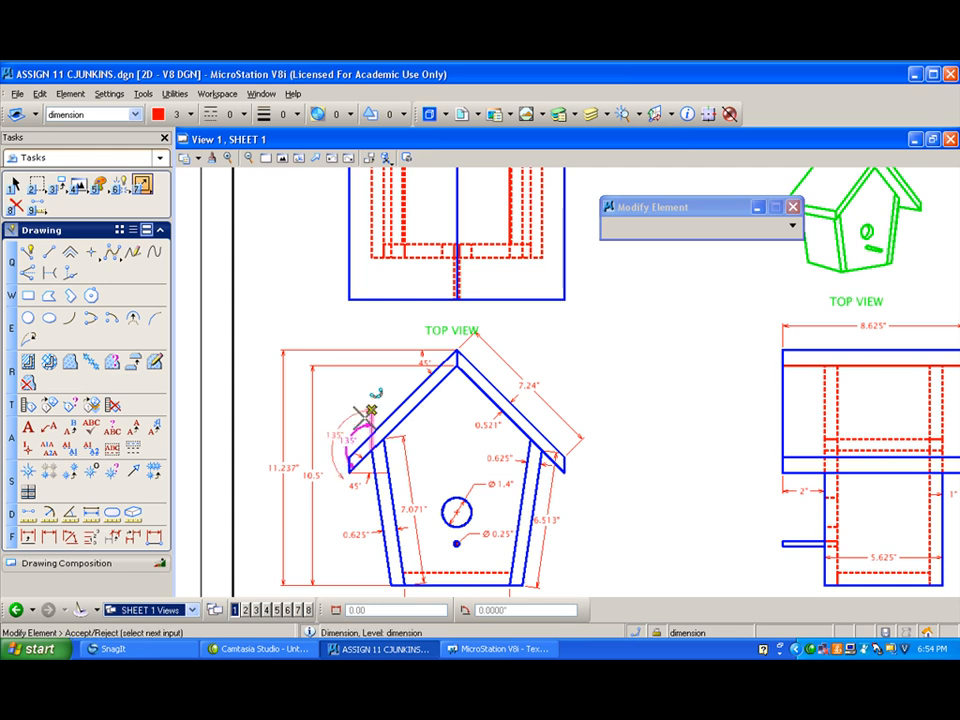
right_click(363, 417)
scroll(365, 482, "up", 1)
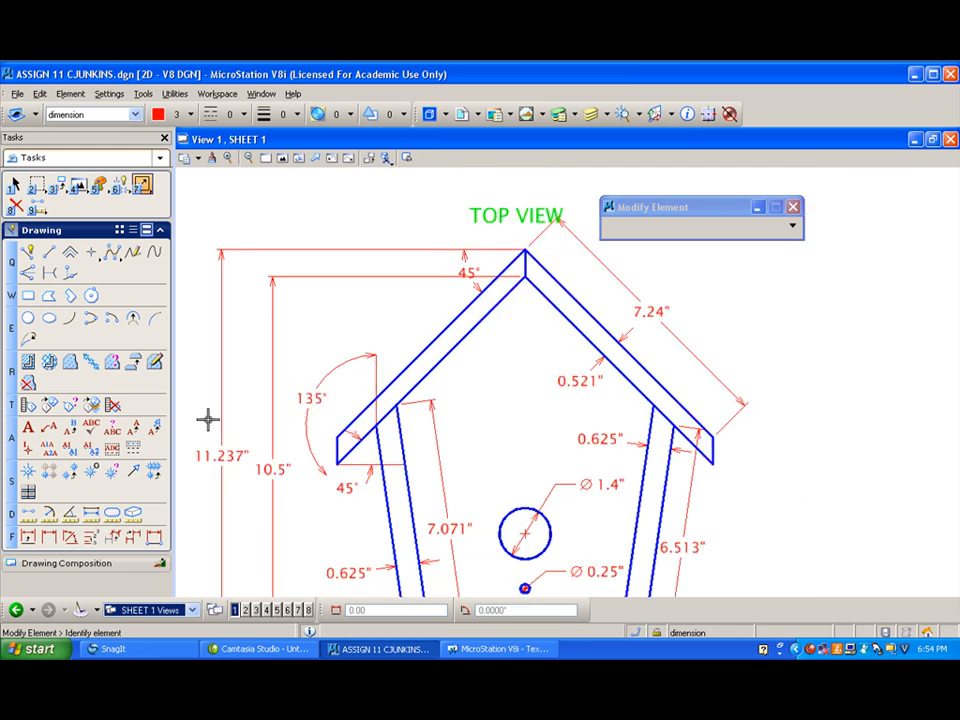
- Draw a short extension line from the left roof board's lowest corner out to the 135° dimension's lower arrowhead
left_click(28, 252)
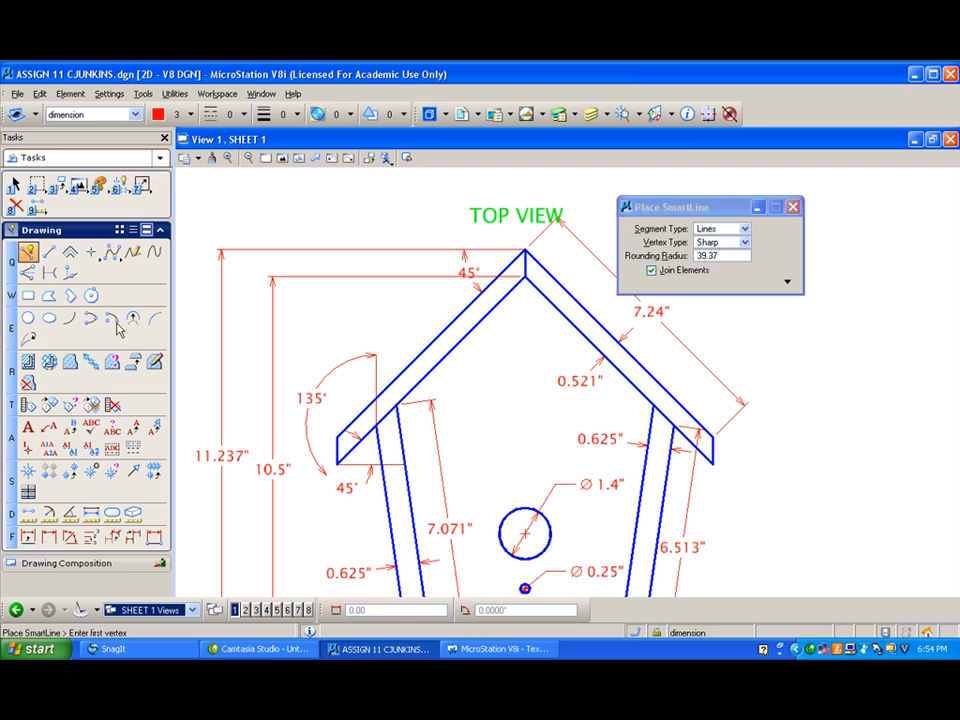
left_click(369, 418)
left_click(337, 462)
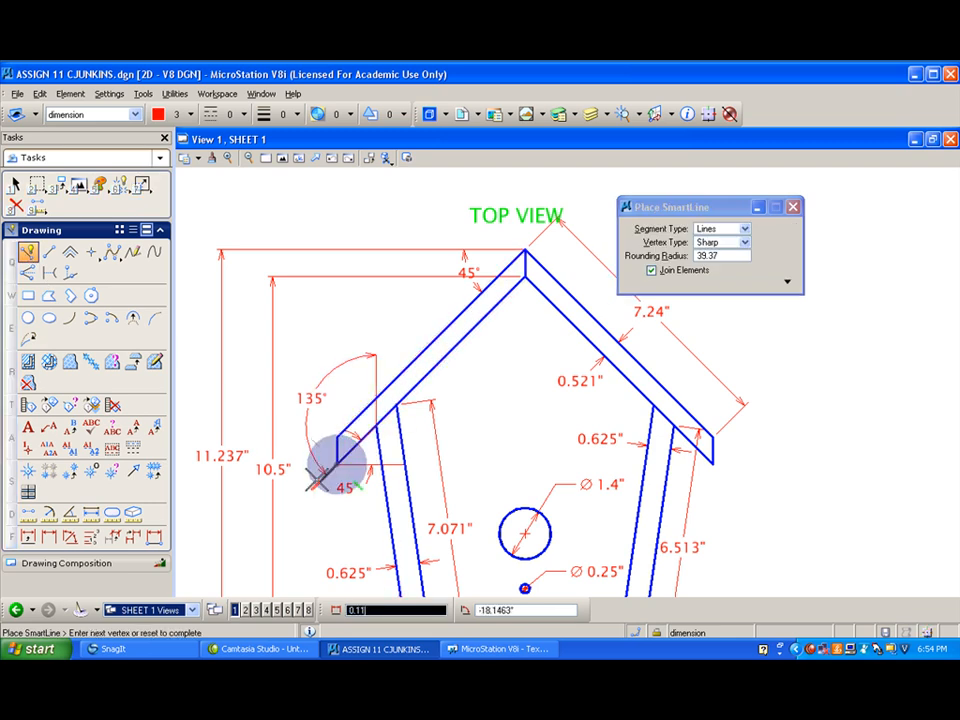
left_click(320, 482)
right_click(320, 482)
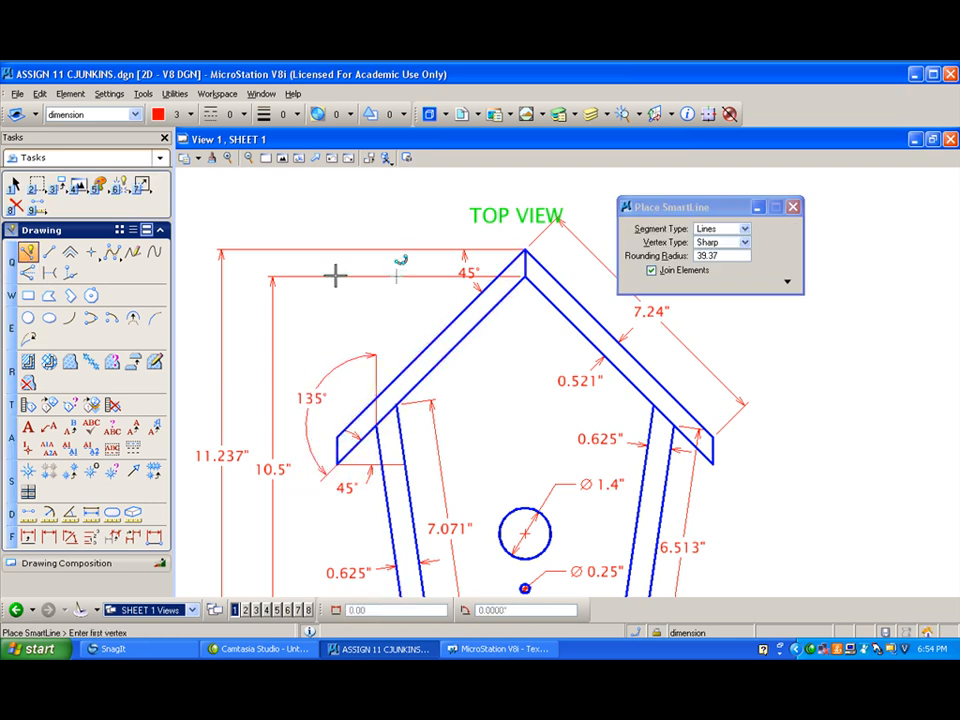
- Move the 45° angle dimension at the roof peak farther down the slope, clear of the inner height's extension line
scroll(336, 326, "down", 1)
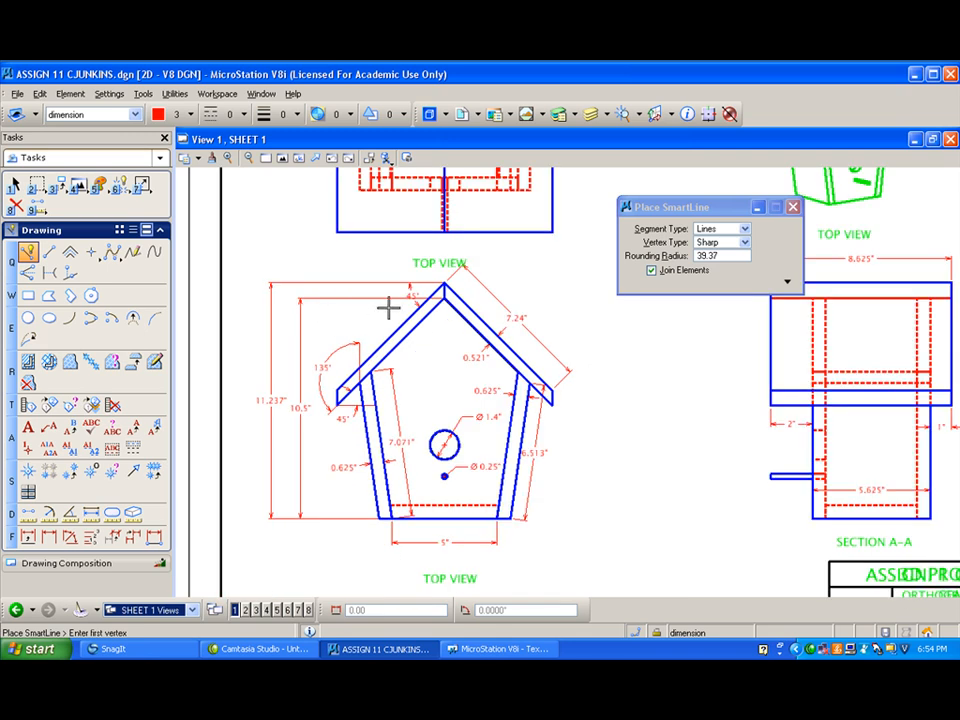
scroll(385, 310, "up", 2)
left_click(430, 300)
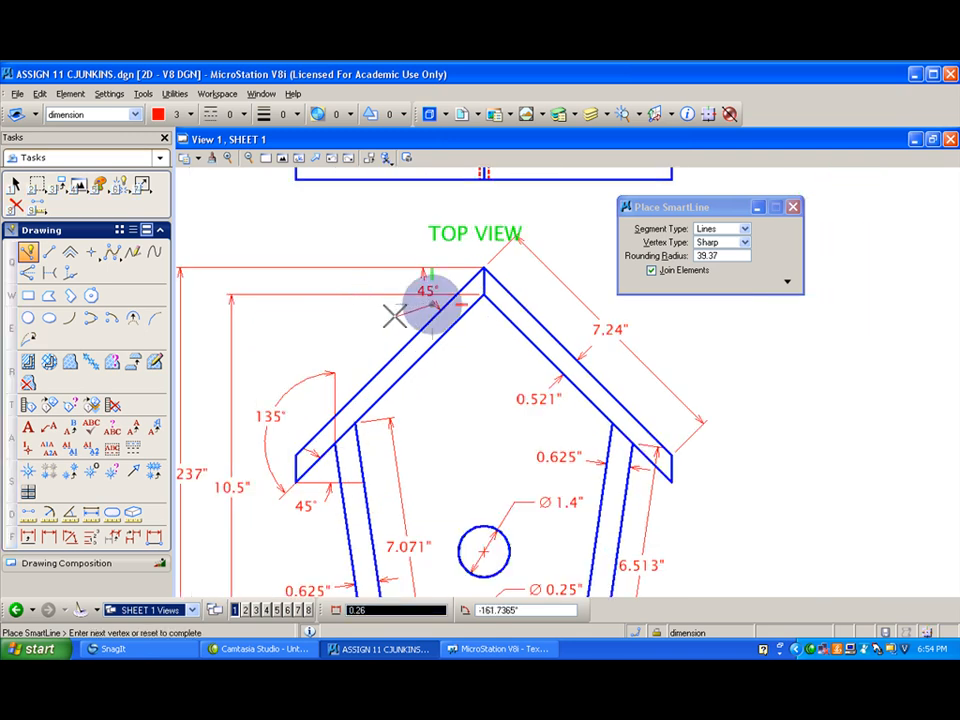
left_click(142, 183)
left_click(428, 298)
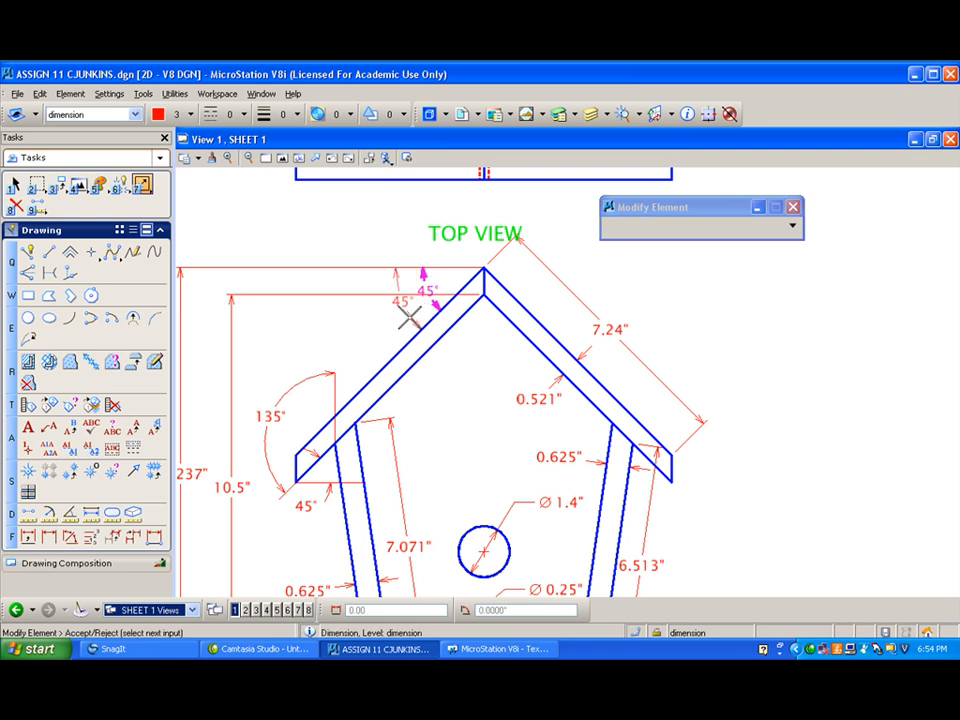
left_click(391, 321)
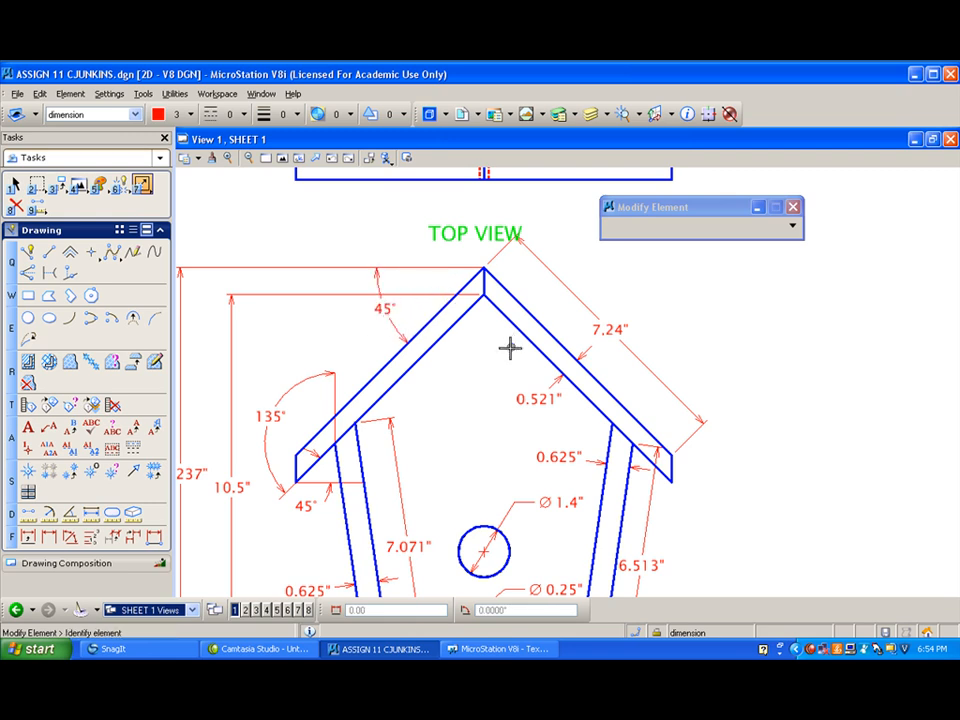
scroll(485, 379, "down", 2)
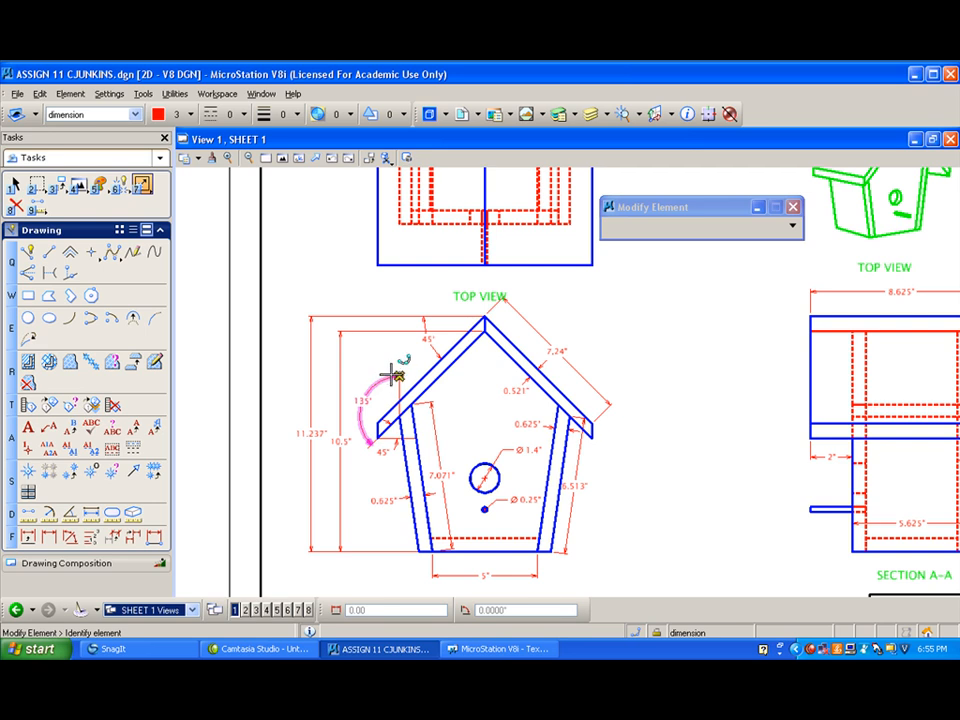
scroll(390, 376, "up", 2)
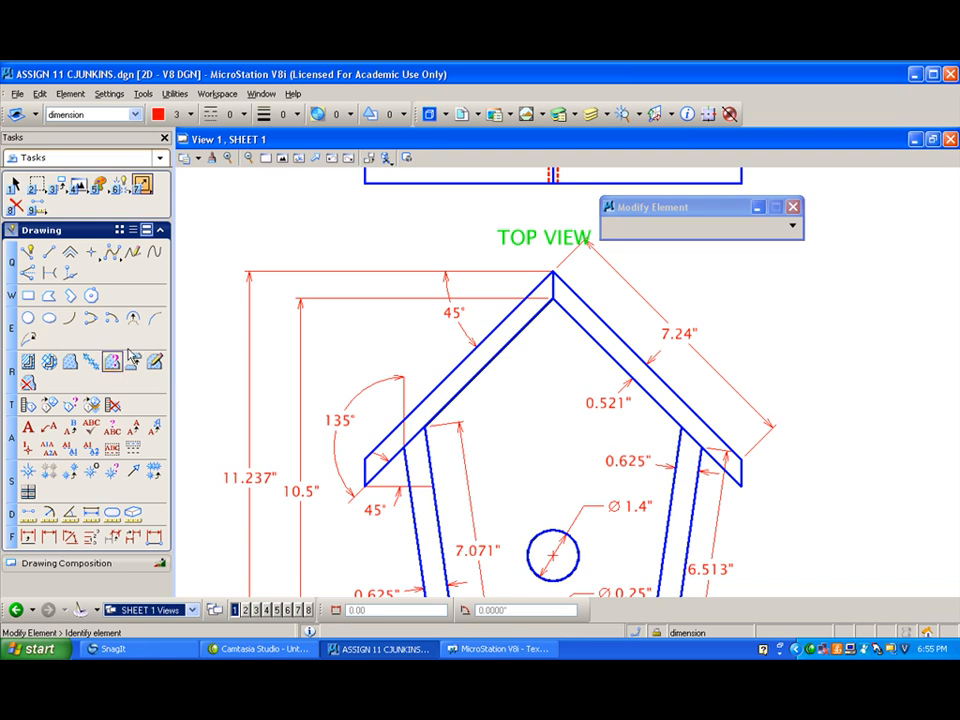
left_click(69, 537)
left_click(708, 288)
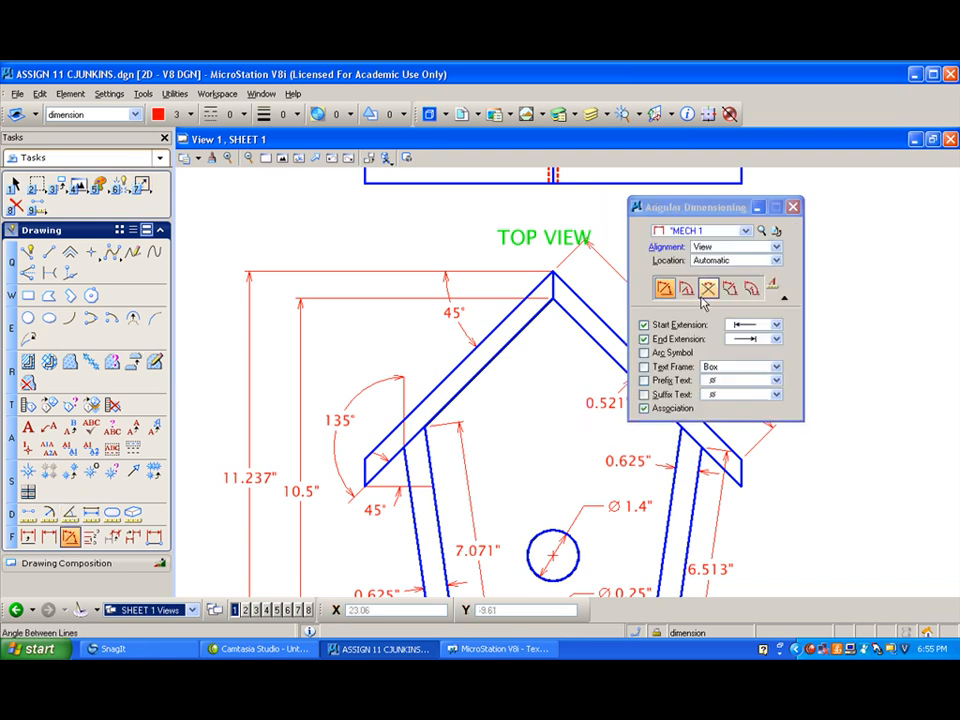
left_click(440, 403)
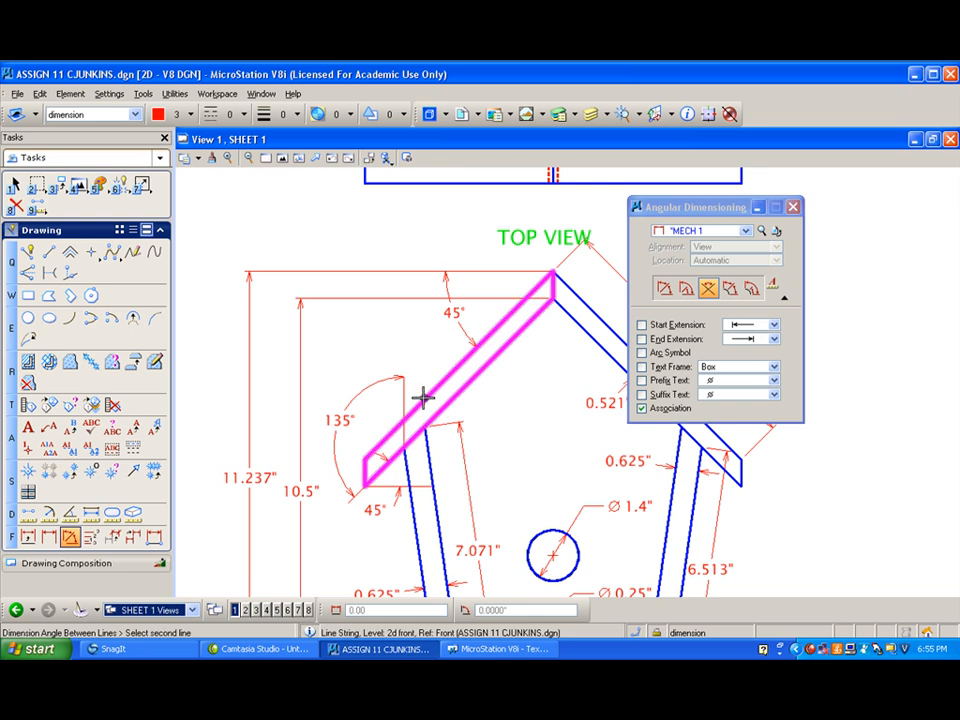
left_click(430, 390)
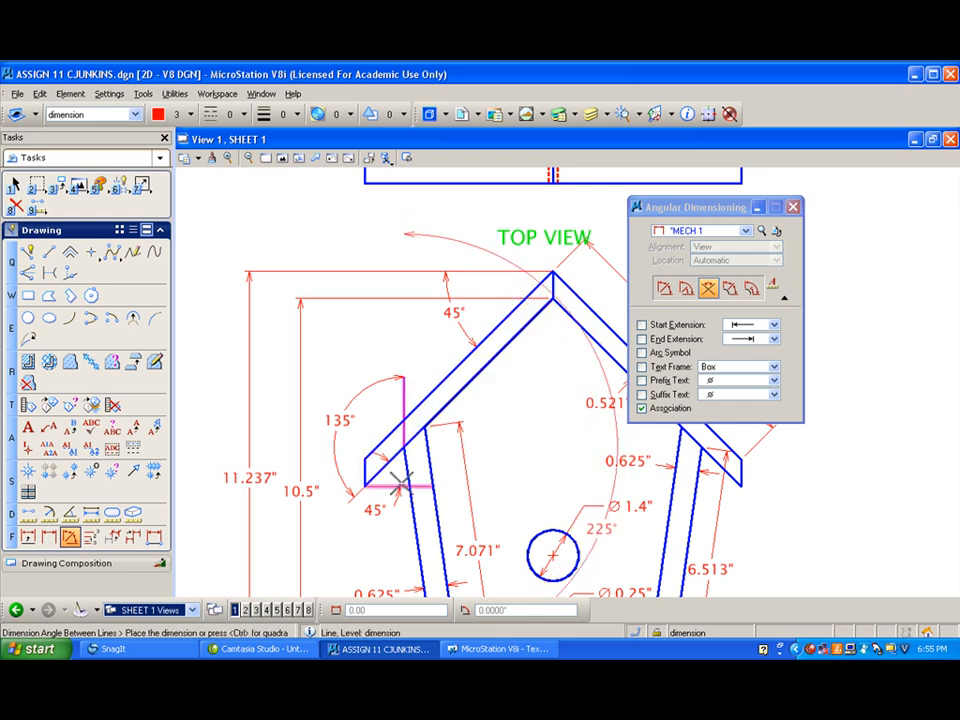
right_click(451, 231)
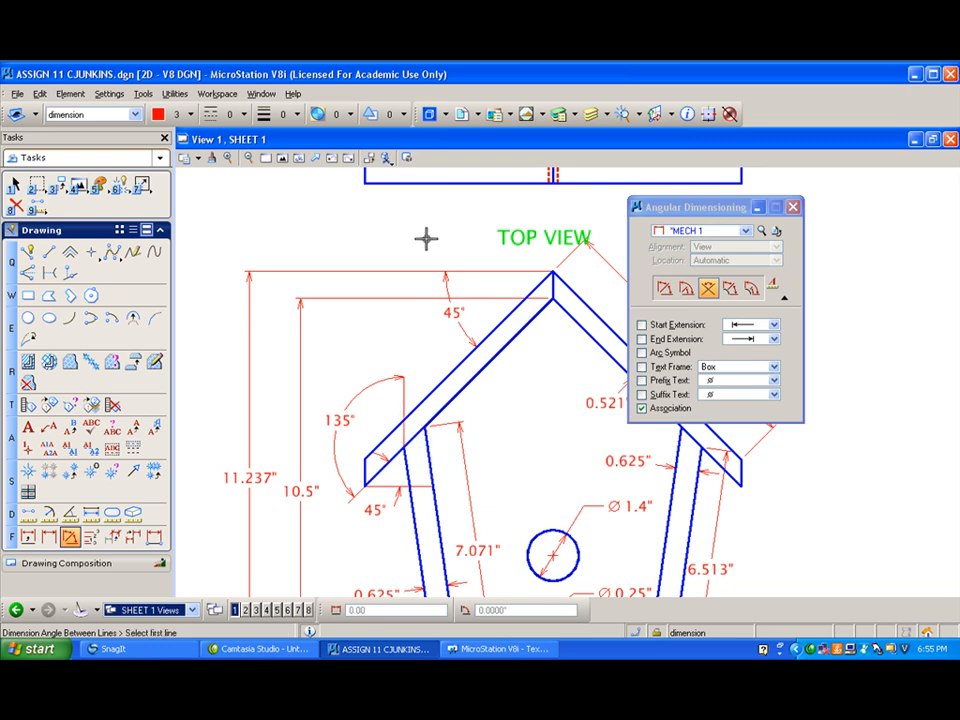
- Draw a helper line along the left roof board's underside and dimension the angle between it and the vertical line at the eave
left_click(28, 252)
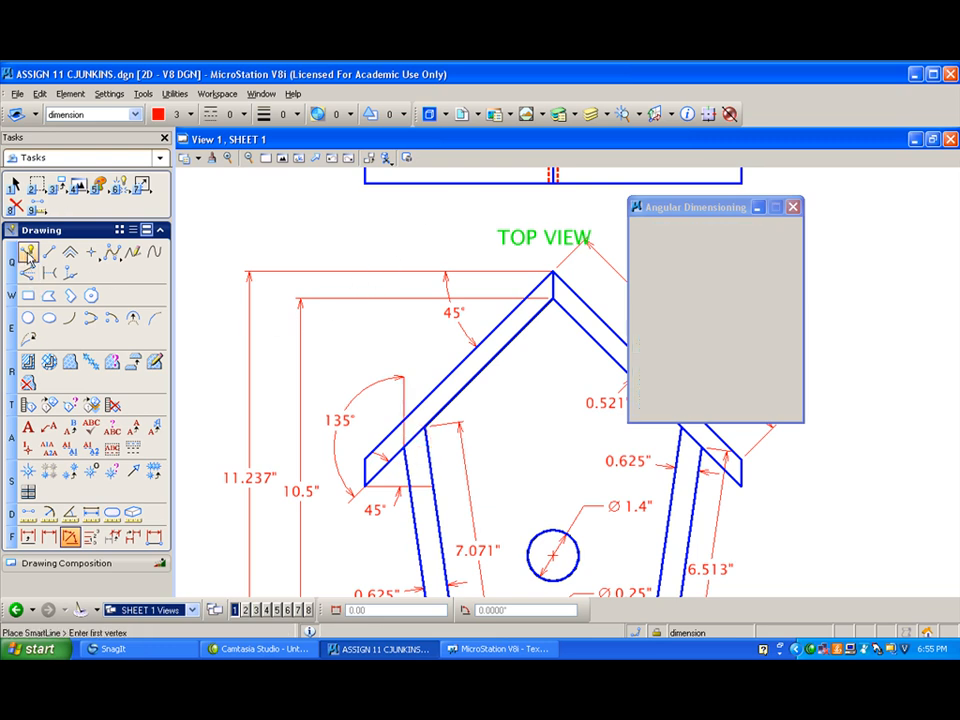
left_click(405, 445)
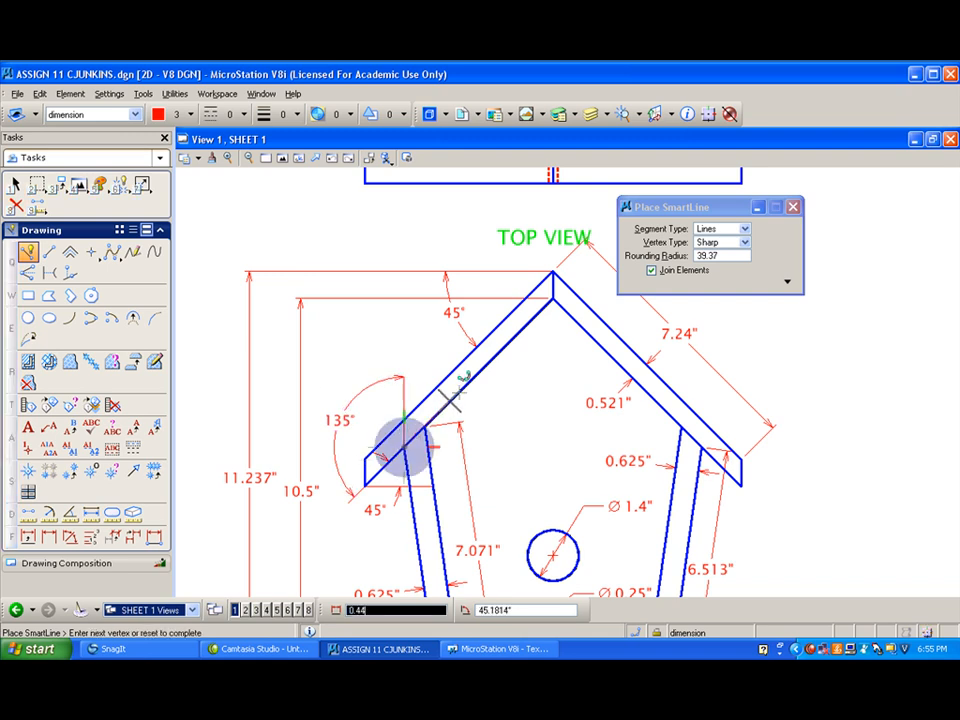
right_click(455, 390)
left_click(70, 537)
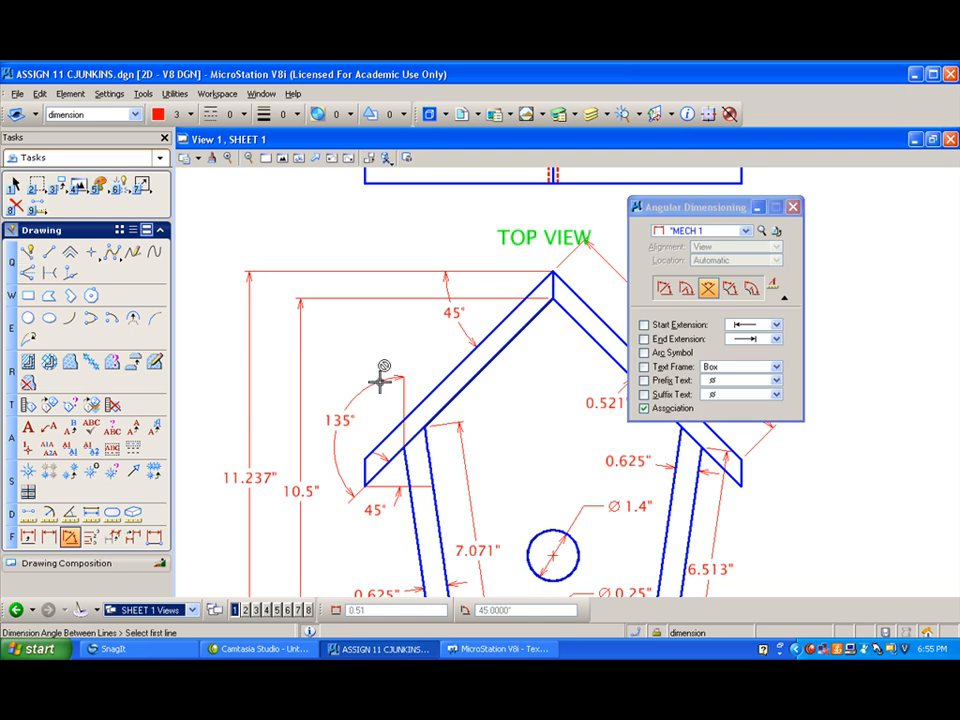
left_click(450, 400)
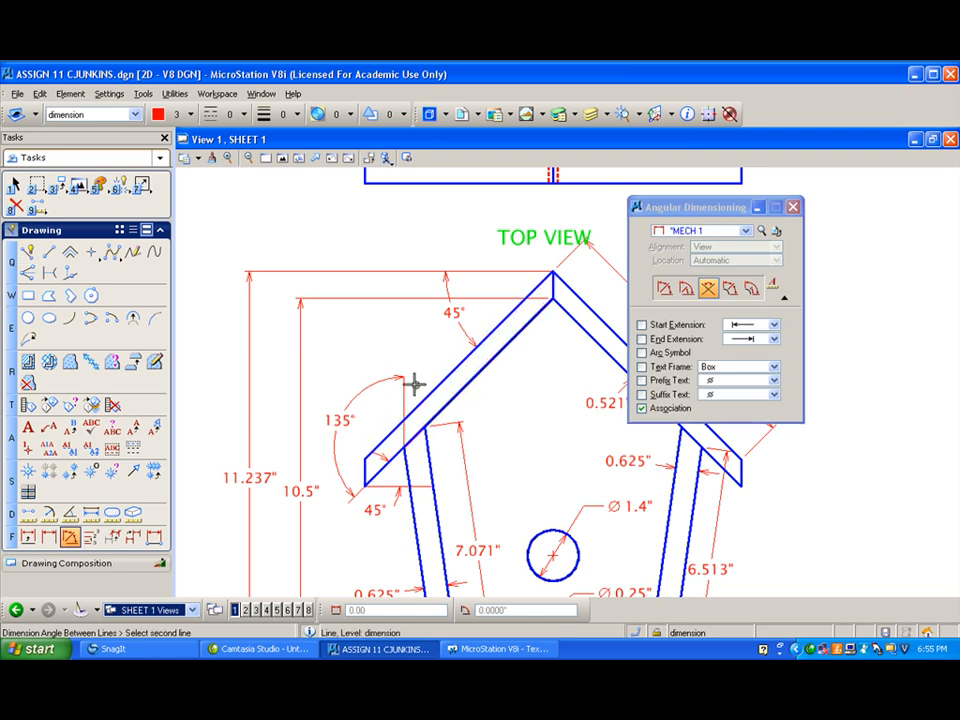
left_click(404, 384)
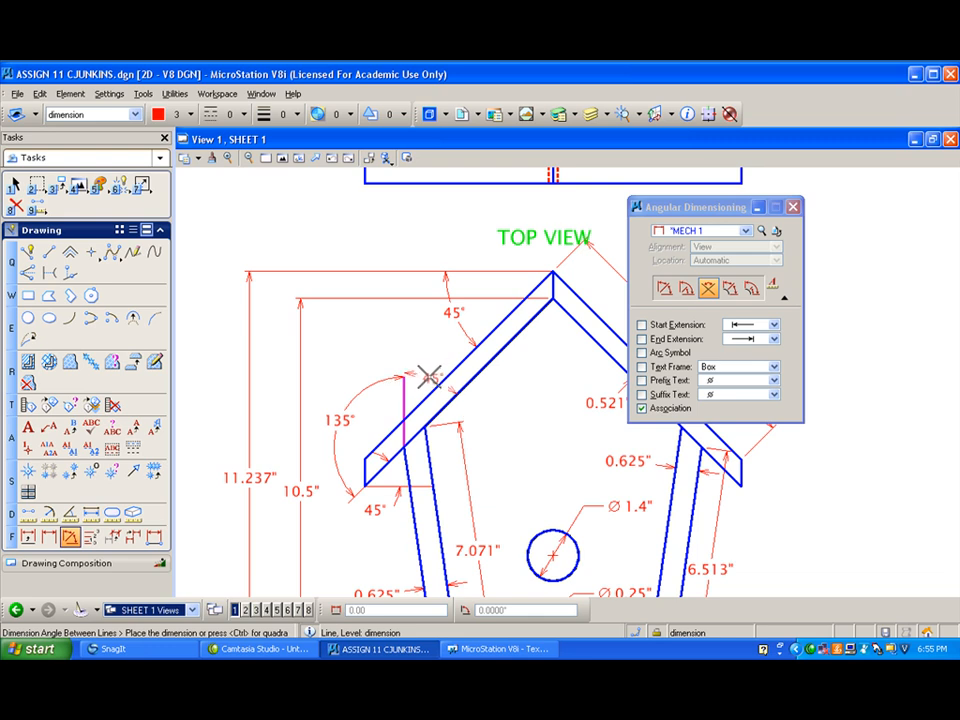
left_click(433, 362)
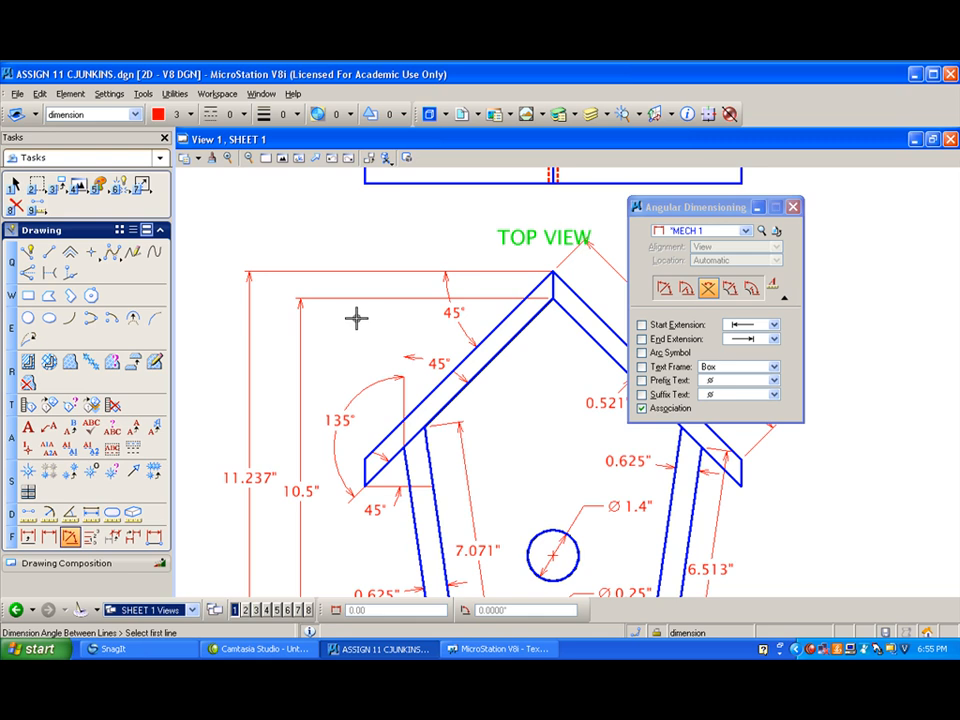
- Extend the vertical line at the left eave upward past the arrowhead of the angle dimension beside it
left_click(141, 184)
left_click(205, 261)
left_click(403, 378)
left_click(400, 343)
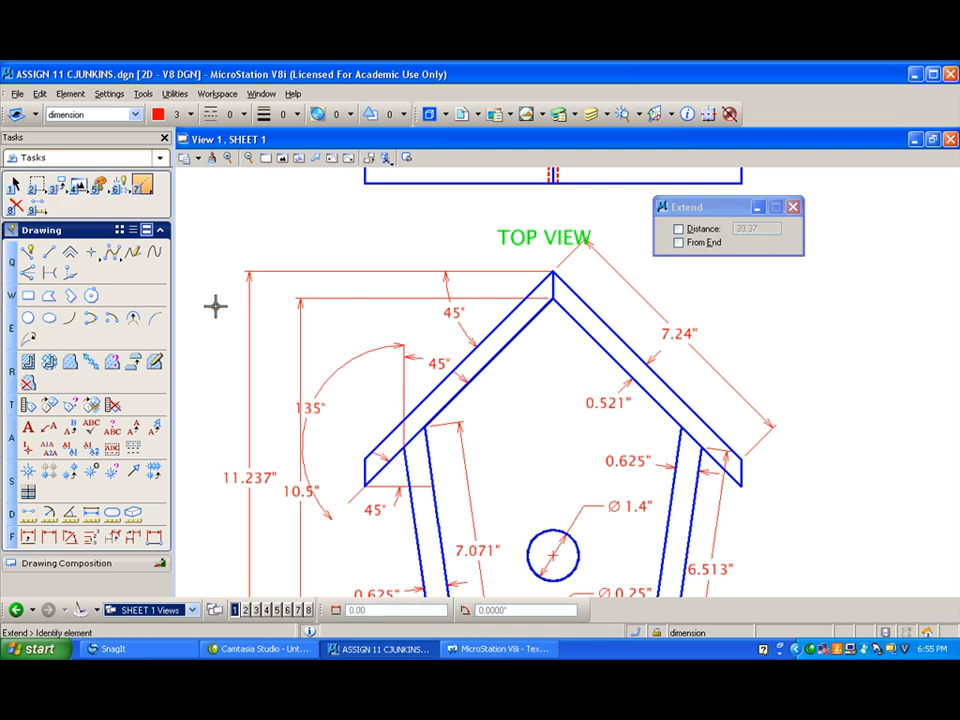
- Delete the 135° angle dimension at the left eave
left_click(15, 205)
left_click(354, 358)
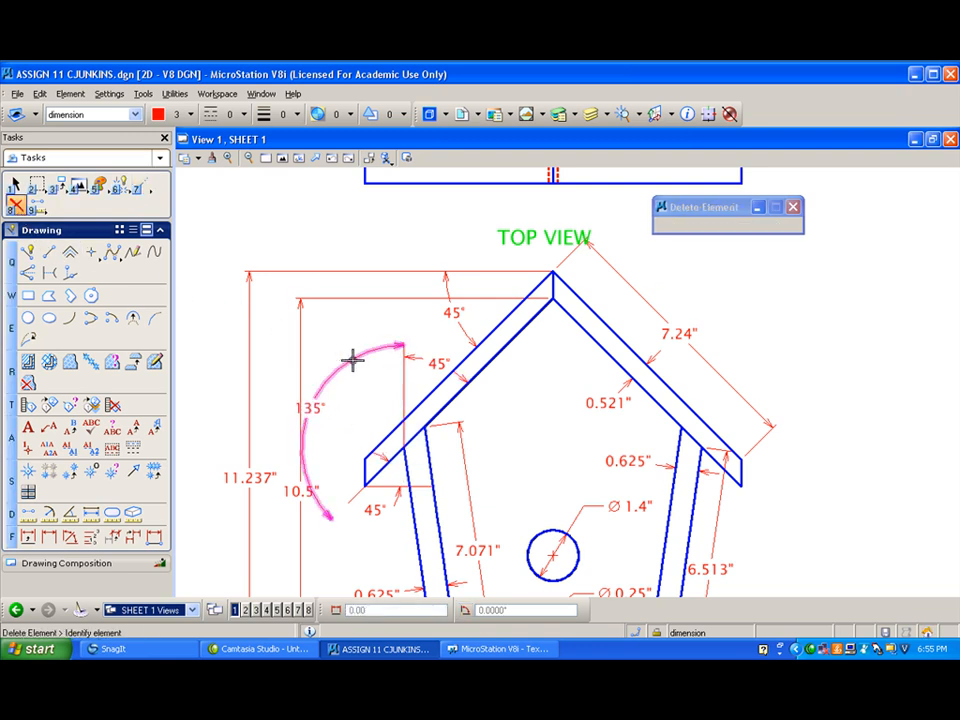
left_click(356, 341)
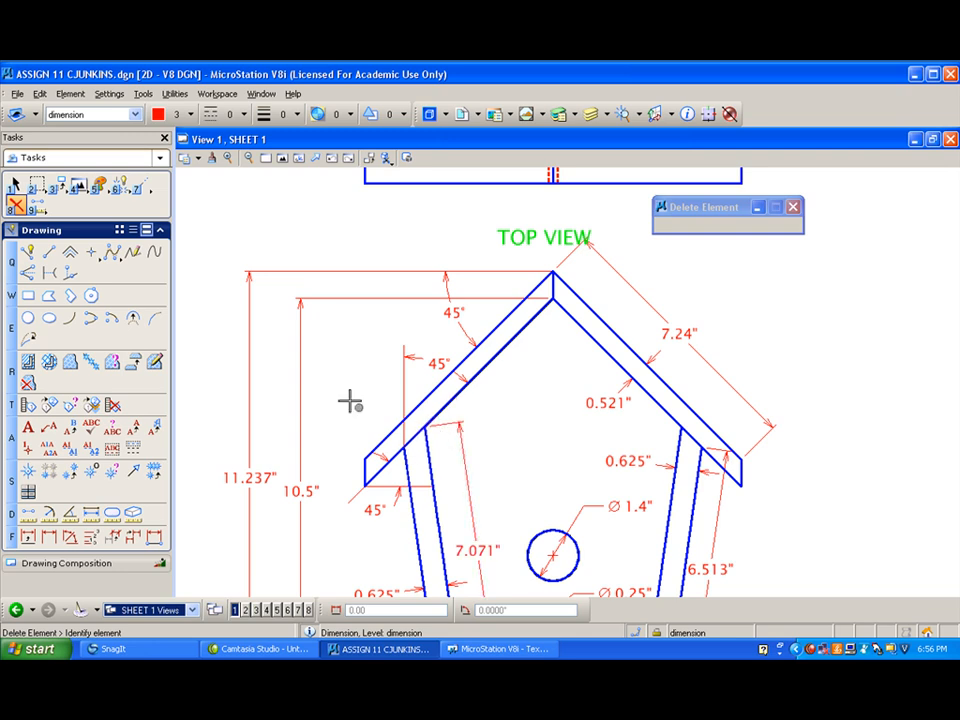
- Draw a slanted extension line about 0.68 long that continues the left wall's outer edge up past the roof board
left_click(28, 251)
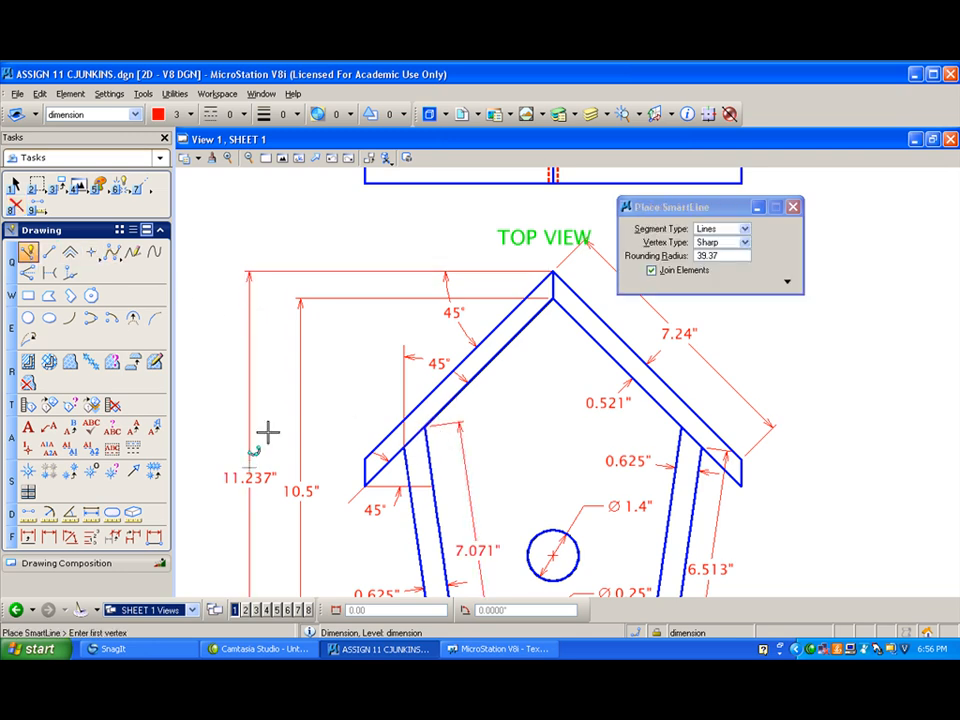
left_click(419, 563)
left_click(403, 447)
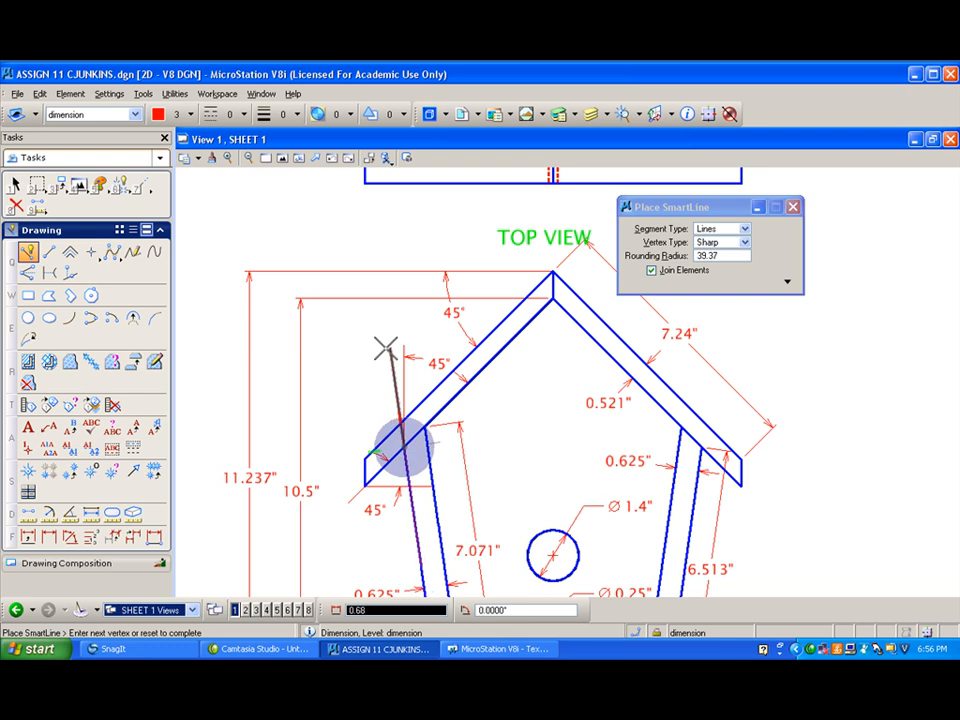
- Delete the vertical line at the left eave together with the 45° angle dimension attached to it
left_click(15, 205)
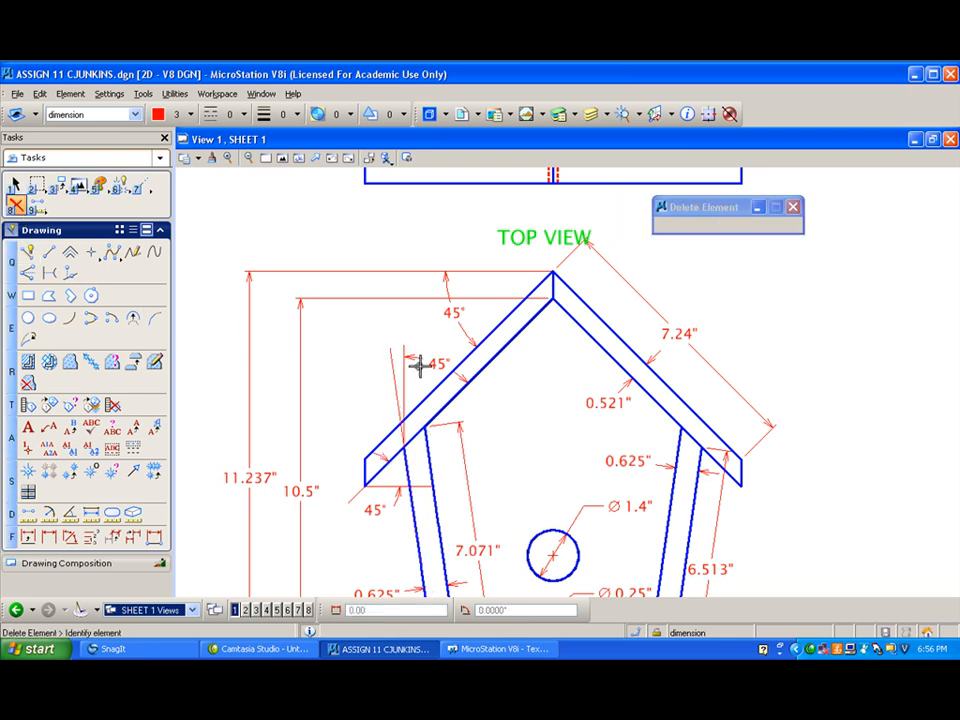
left_click(407, 362)
left_click(398, 355)
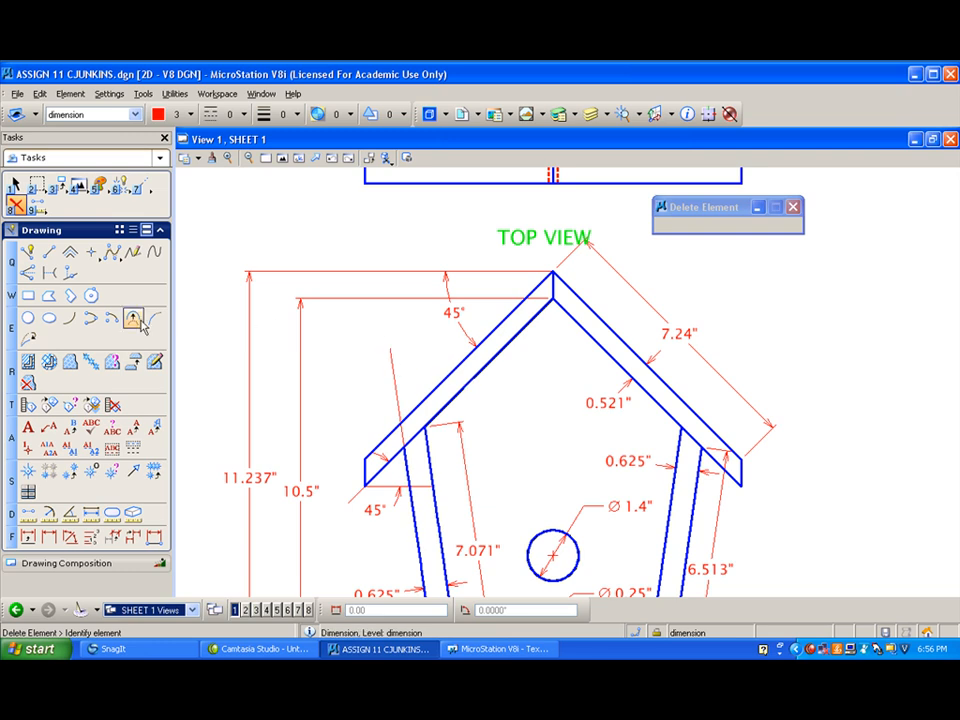
- Draw a helper line along the left roof board's underside and dimension the angle between it and the wall's slanted extension line
left_click(73, 537)
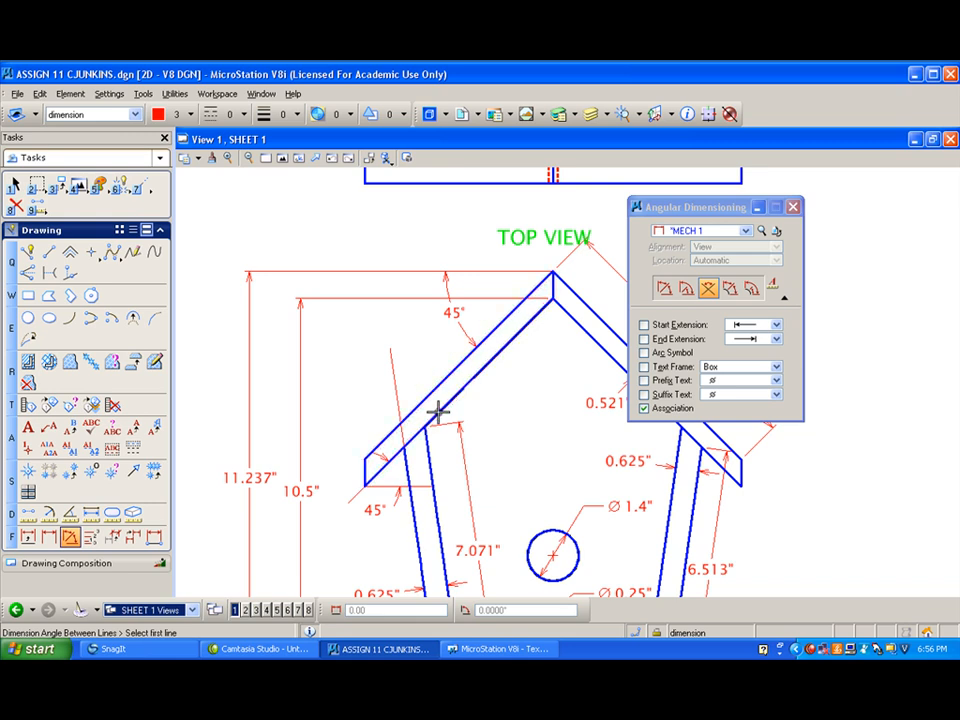
left_click(27, 252)
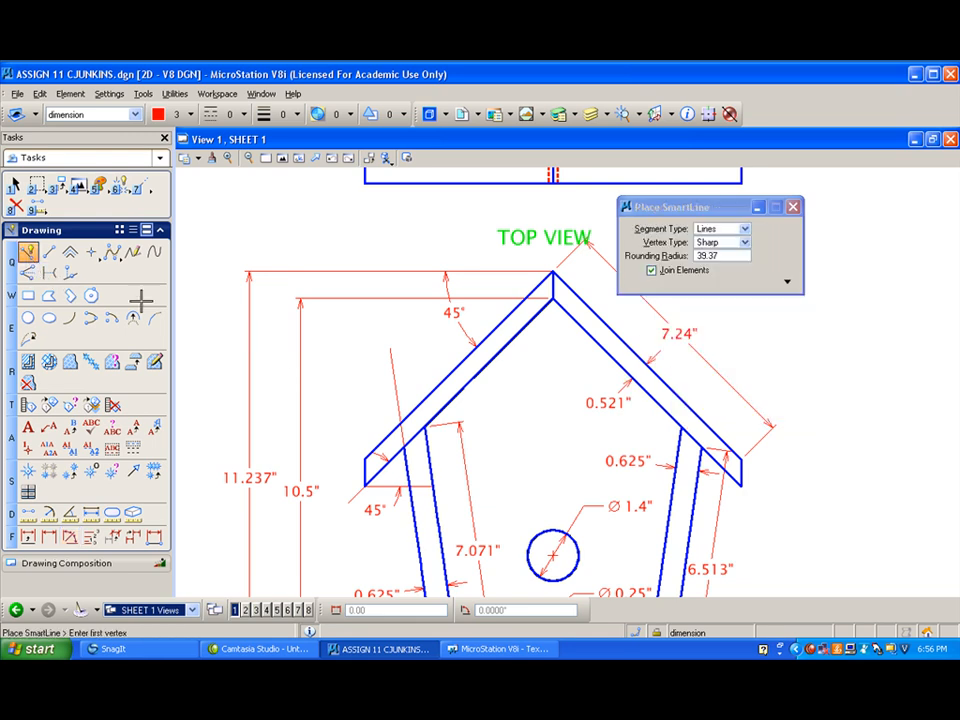
right_click(455, 388)
left_click(69, 537)
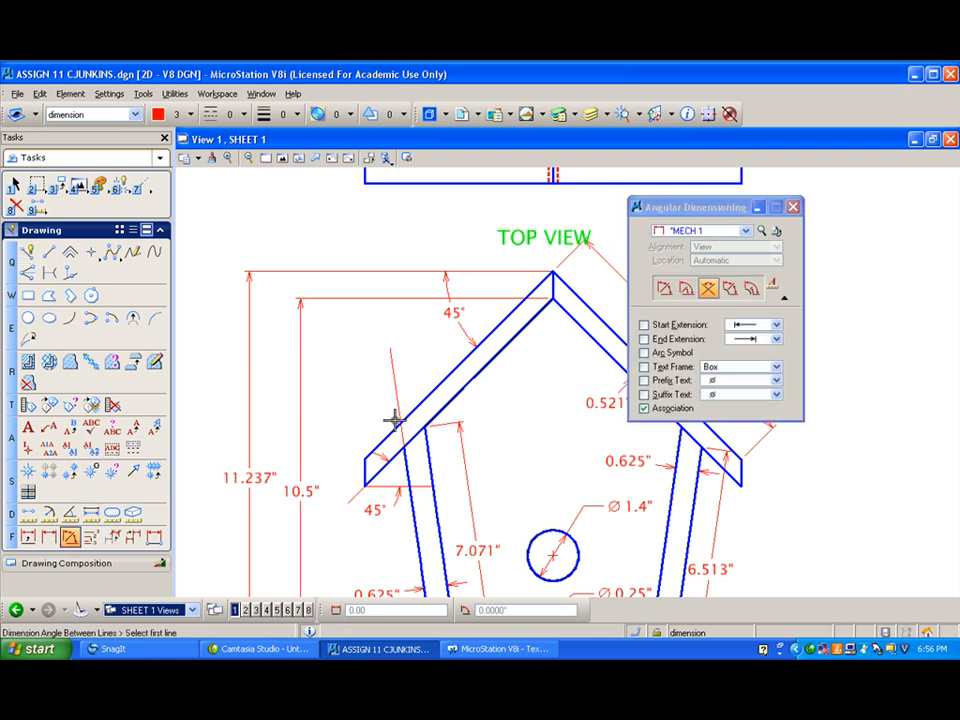
right_click(434, 419)
right_click(434, 419)
left_click(440, 410)
left_click(399, 378)
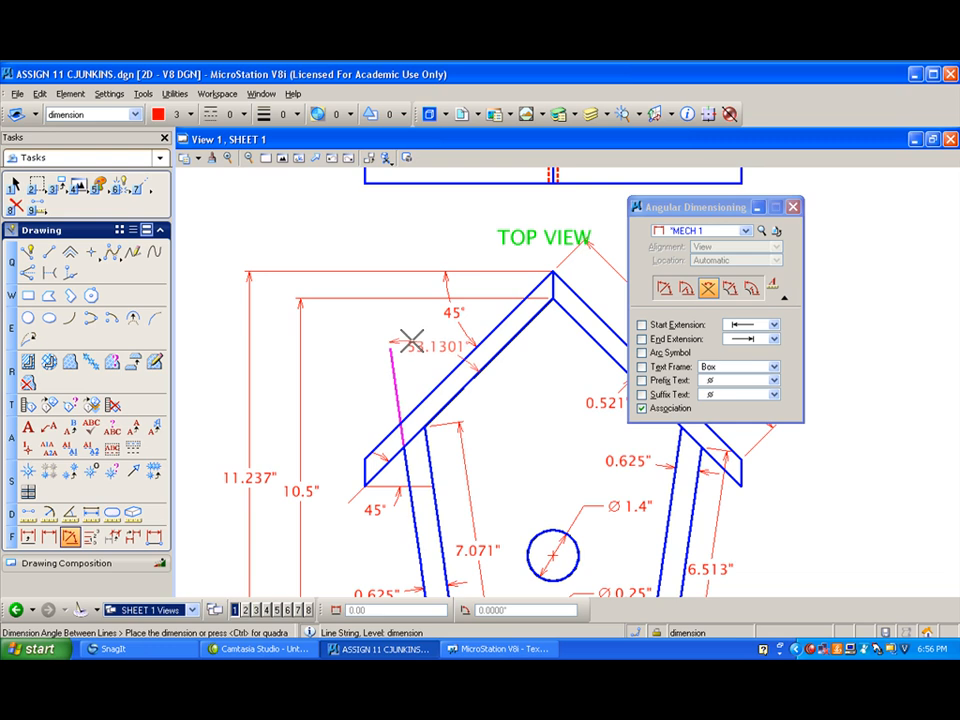
left_click(411, 341)
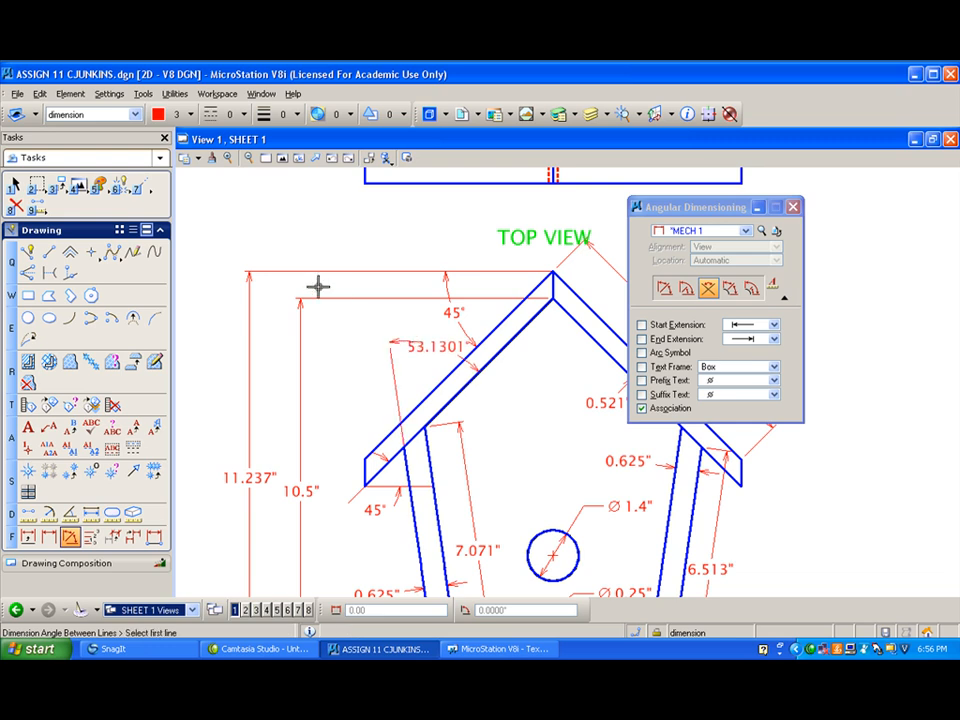
- Set the MECH 1 dimension style's angle accuracy to 0.12 and save the style
left_click(761, 231)
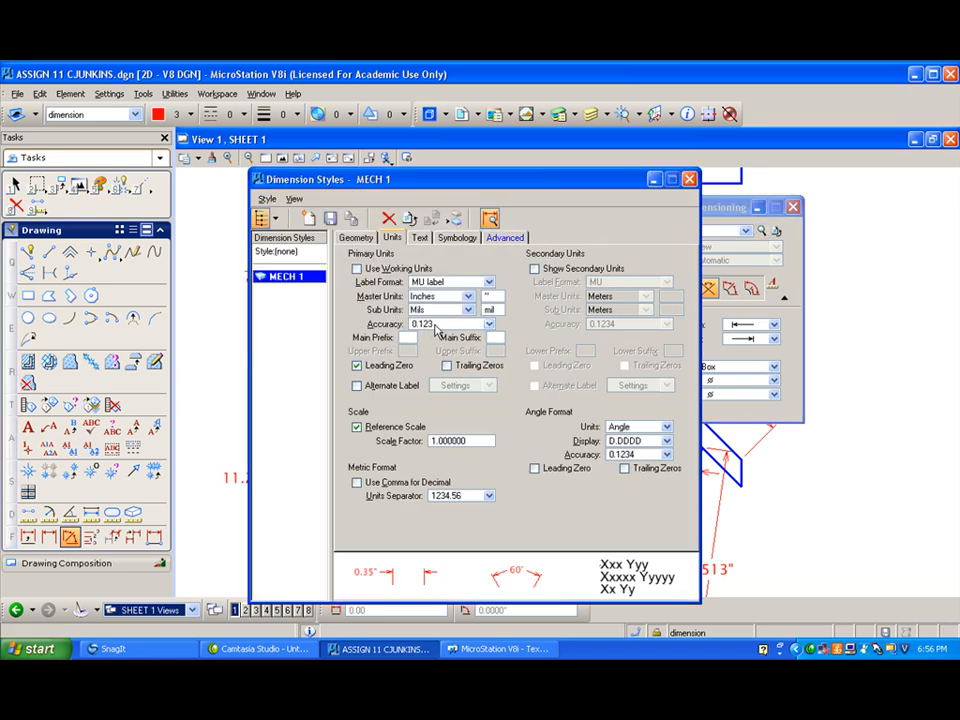
left_click(664, 454)
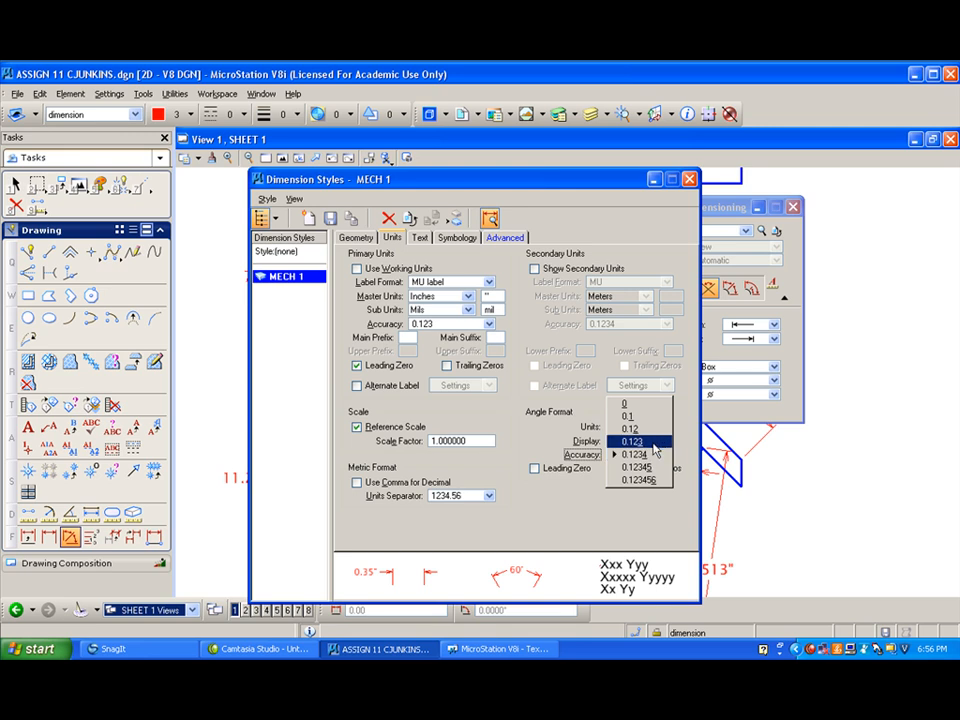
left_click(651, 430)
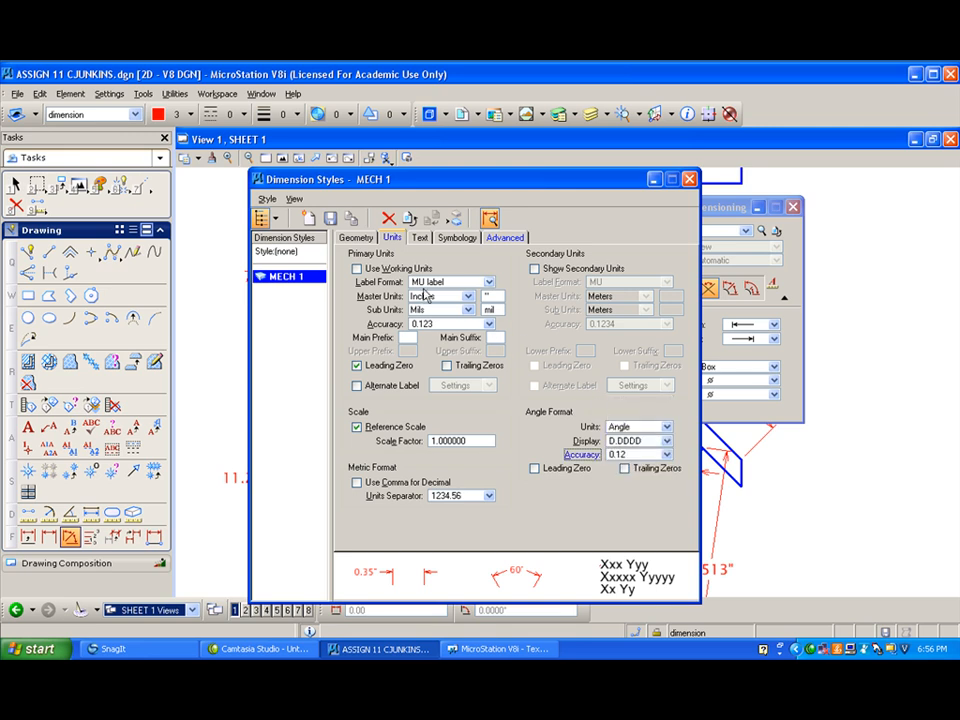
left_click(330, 219)
left_click(443, 322)
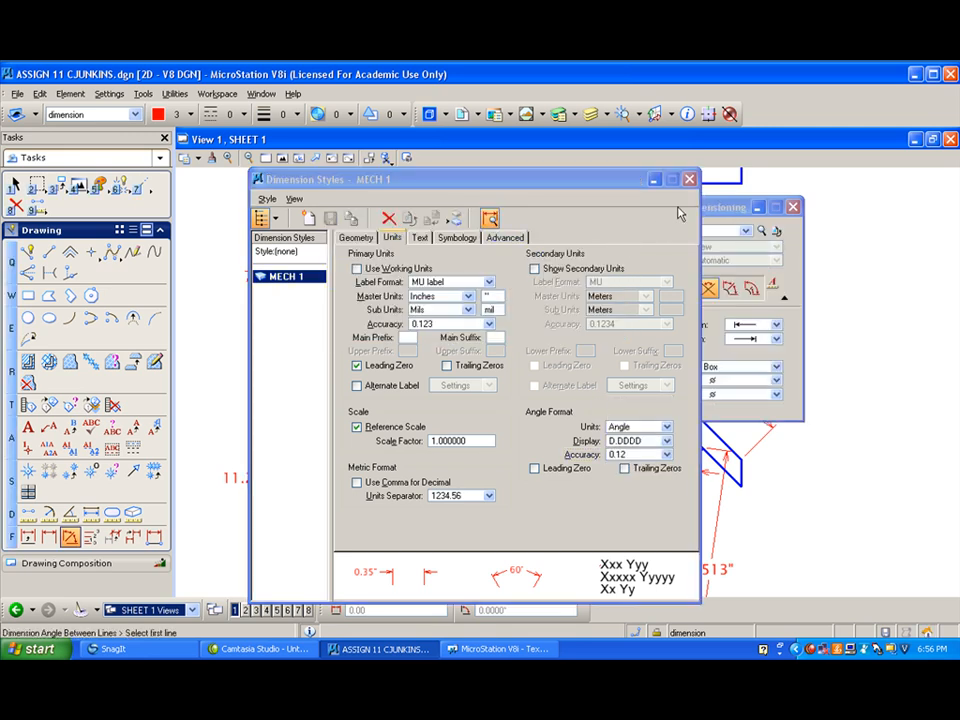
left_click(689, 180)
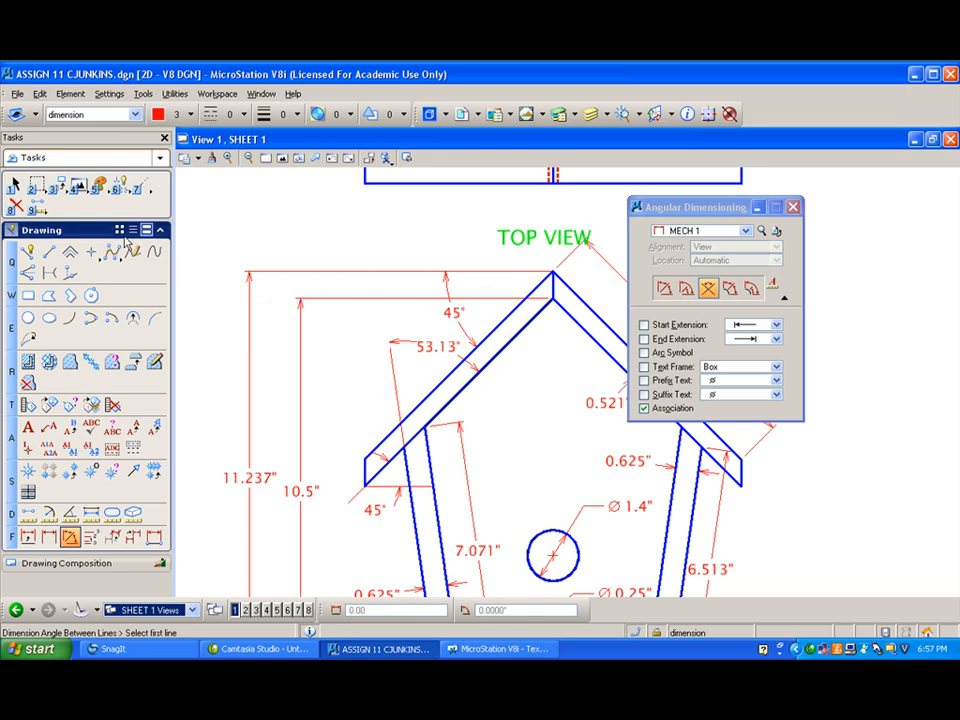
- Extend the wall's slanted extension line to about 0.78 long, just past the 53.13° dimension's arrowhead
left_click(141, 185)
left_click(384, 348)
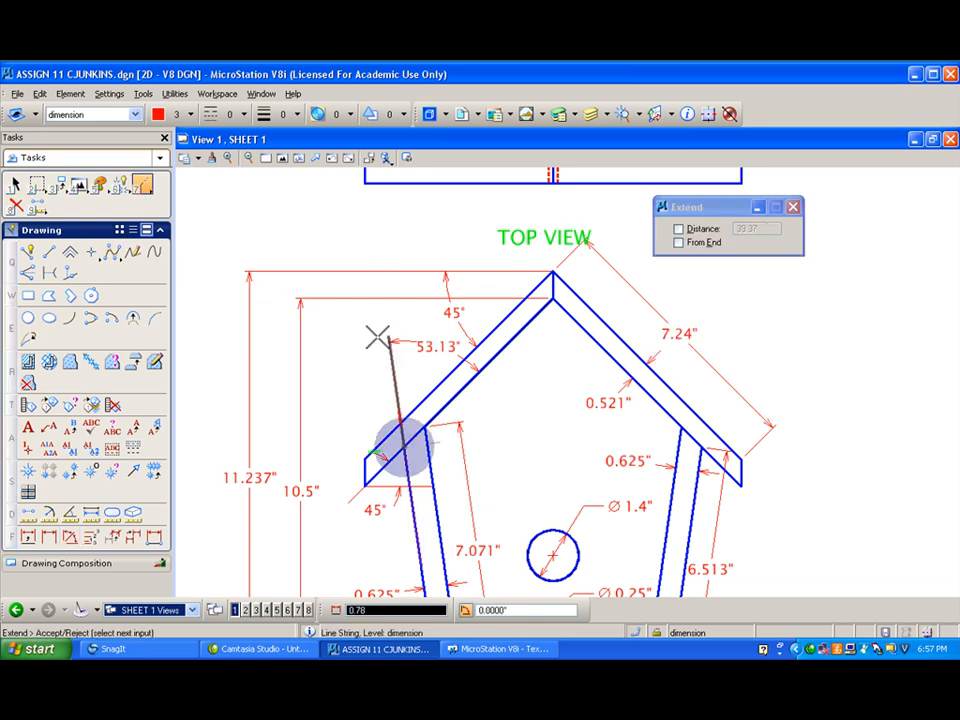
left_click(377, 337)
- From the left wall's inner bottom corner, draw a horizontal line about 0.44 long to the left and one about 0.37 up the inner edge
scroll(444, 357, "up", 5)
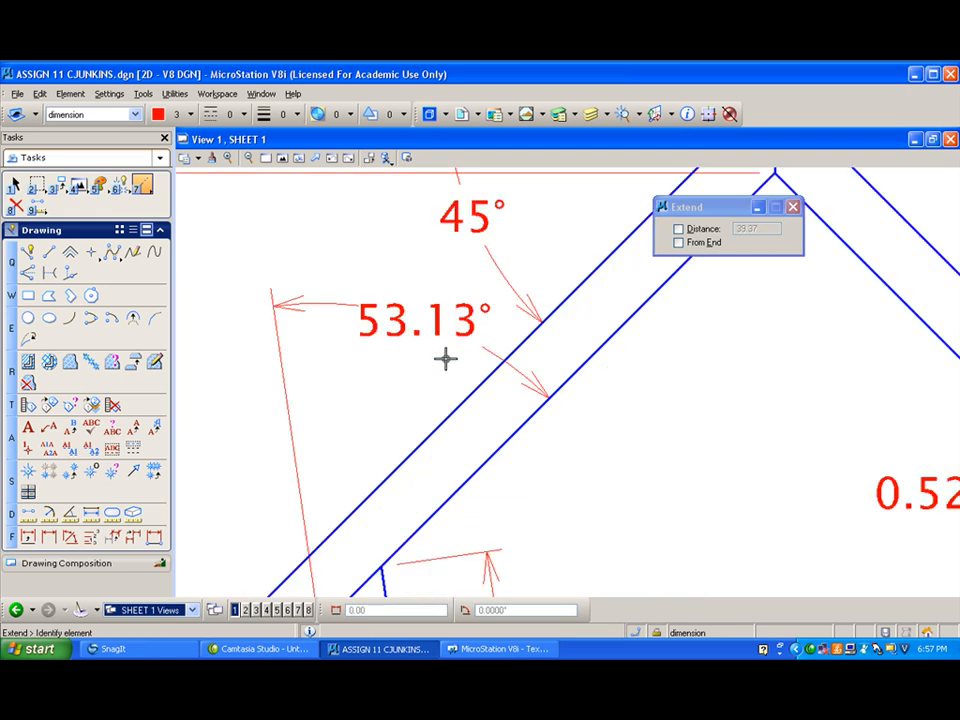
scroll(426, 366, "down", 5)
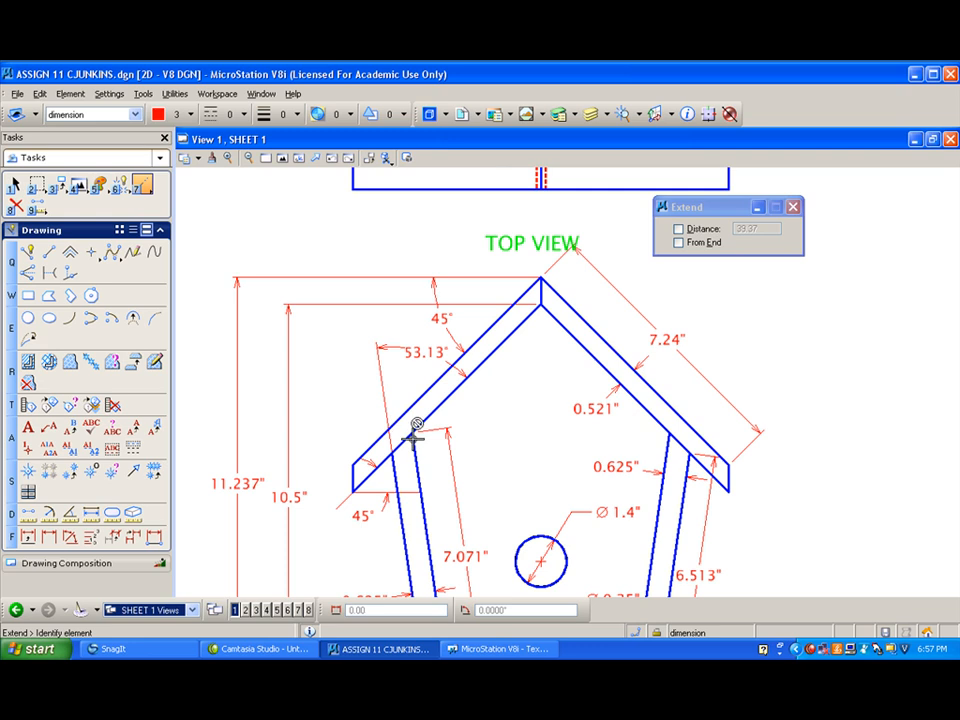
scroll(414, 433, "down", 2)
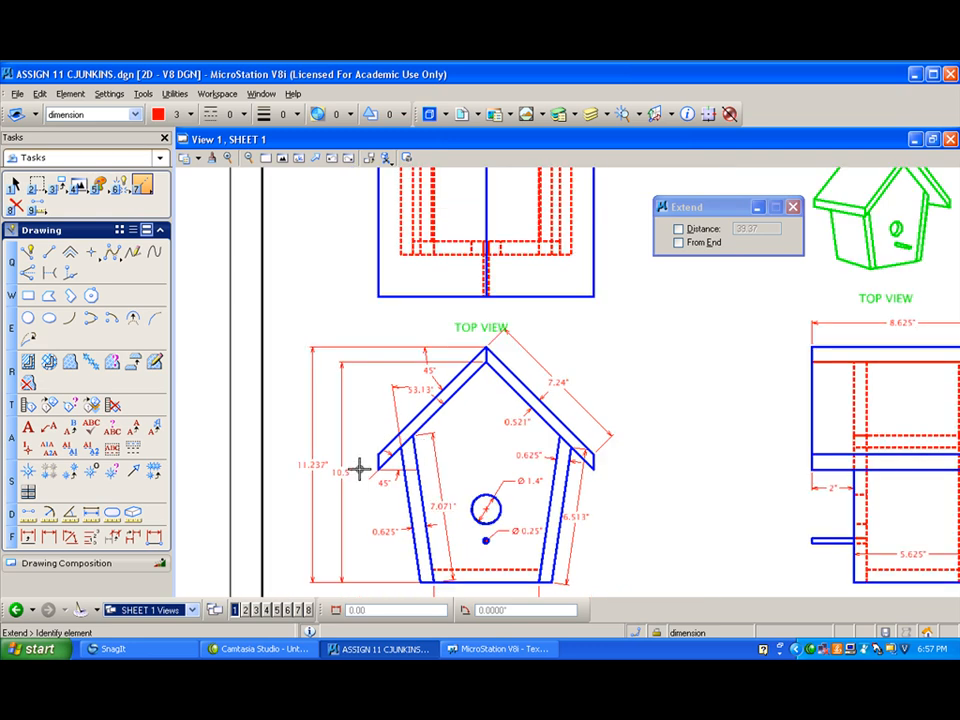
left_click_drag(352, 425, 392, 506, "shift")
scroll(375, 450, "up", 2)
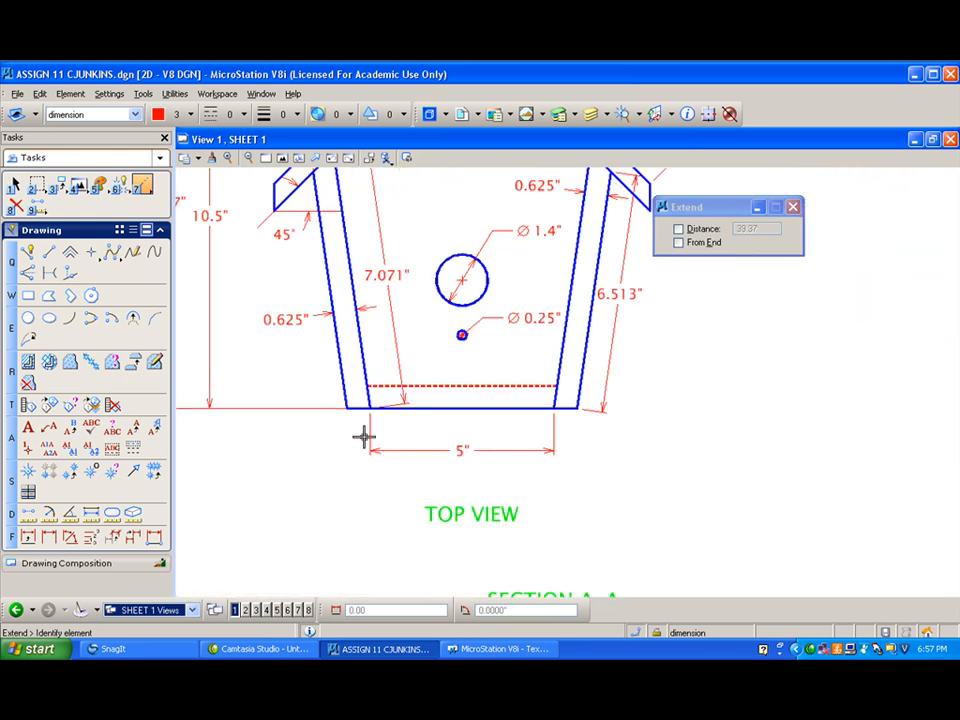
scroll(366, 434, "up", 2)
left_click(27, 251)
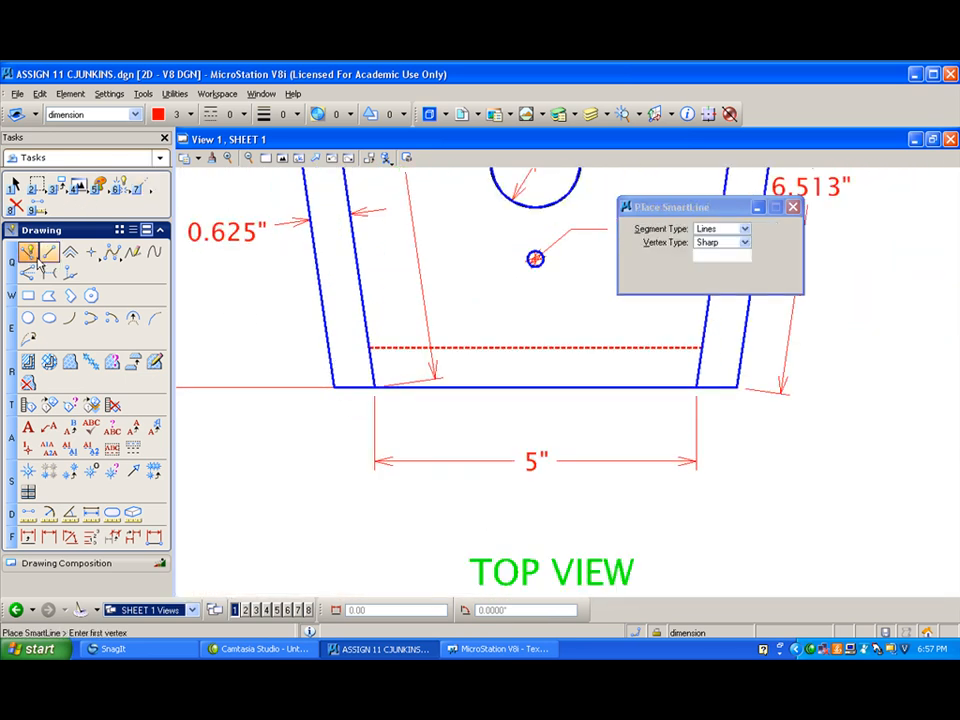
left_click(375, 386)
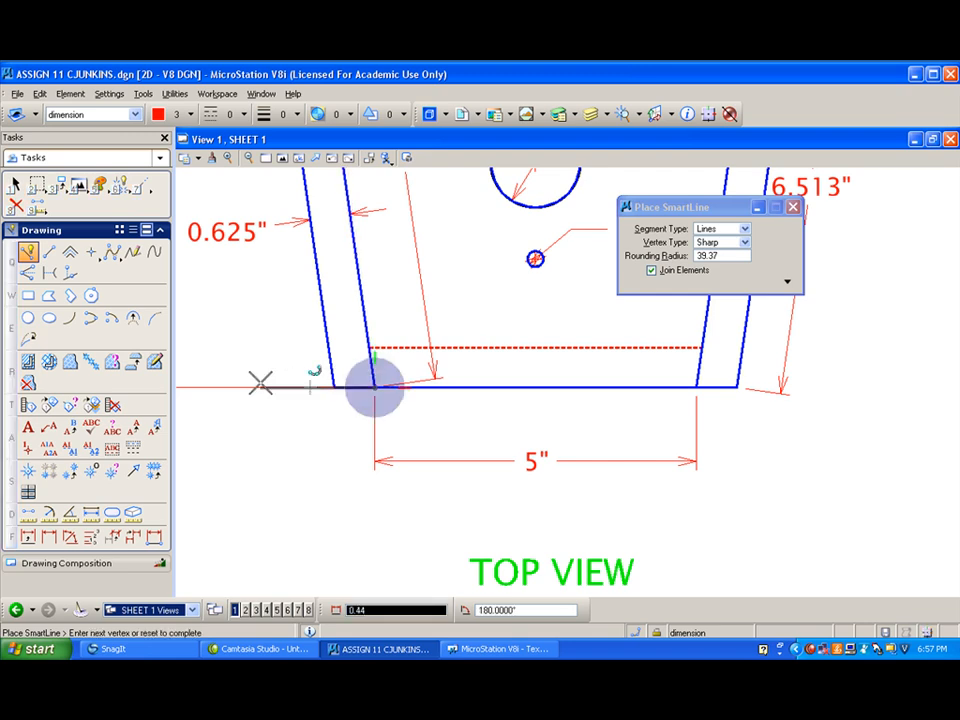
right_click(259, 385)
left_click(375, 387)
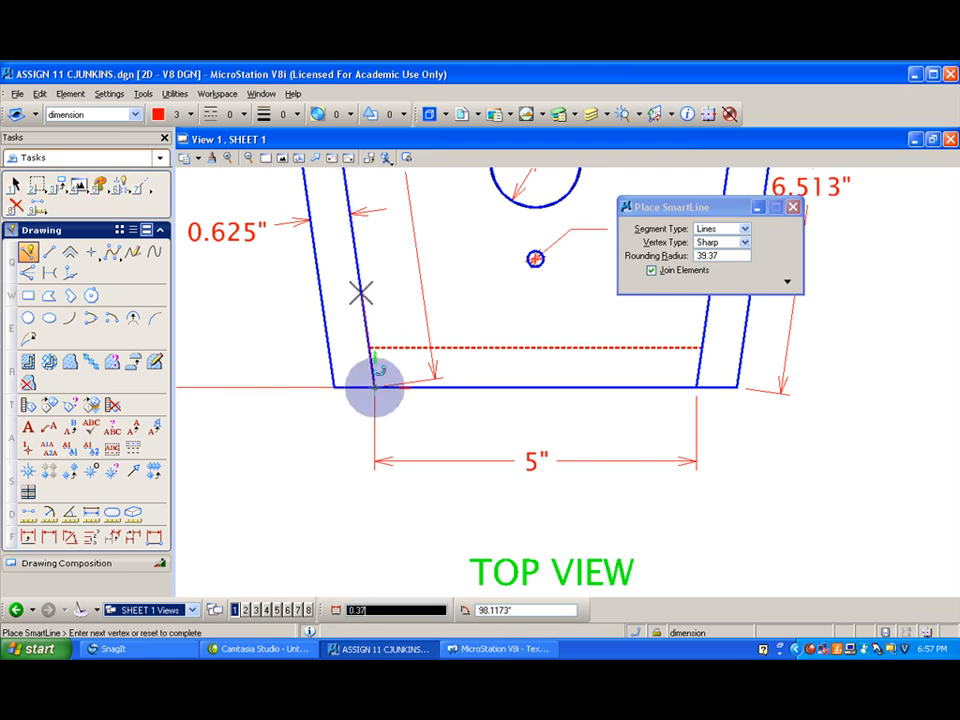
right_click(272, 261)
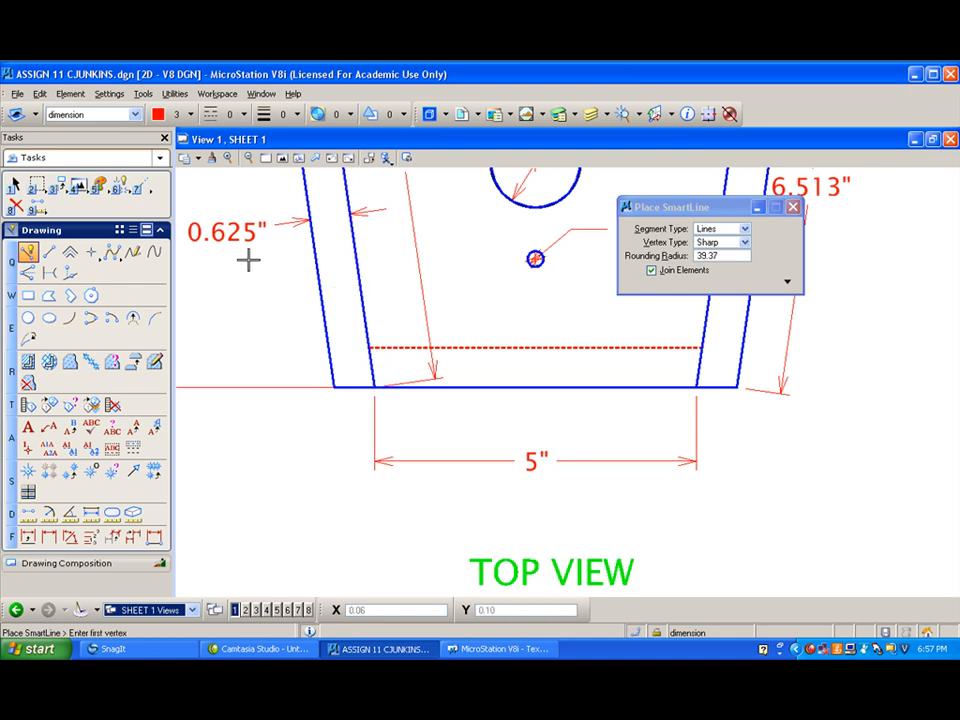
- Dimension the angle between the left wall's inner edge and the horizontal line at its base, placing it outside the wall
left_click(69, 537)
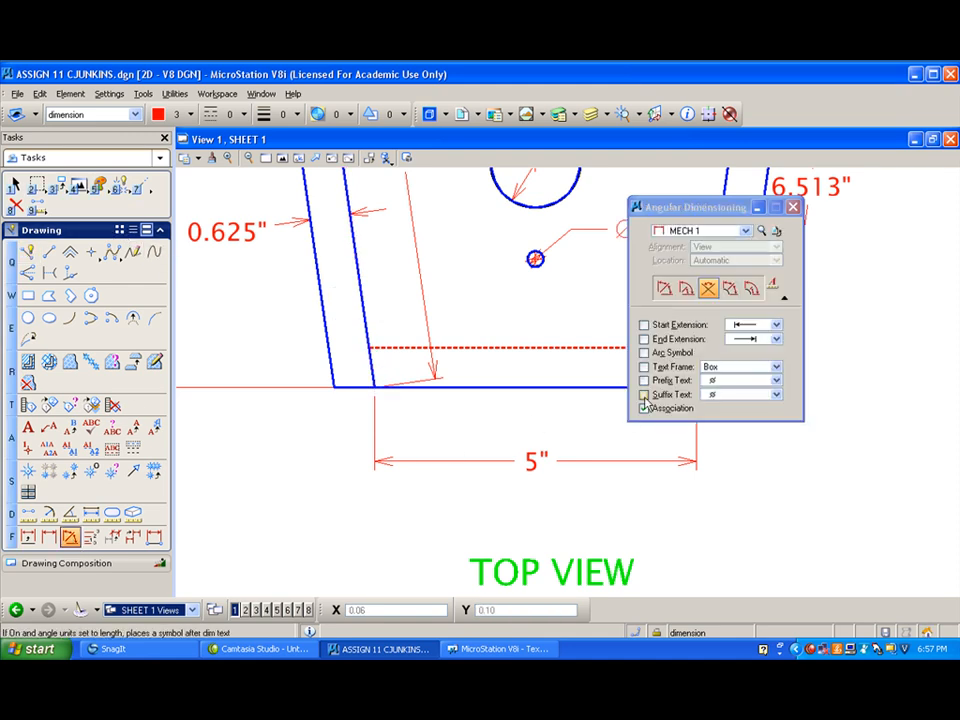
left_click(366, 309)
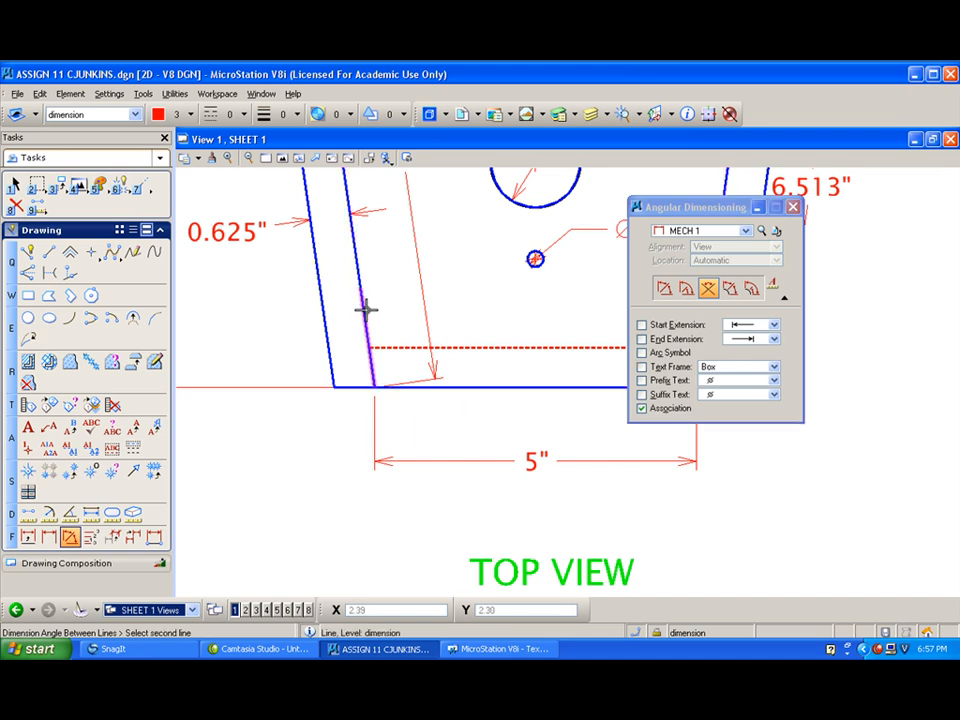
left_click(306, 386)
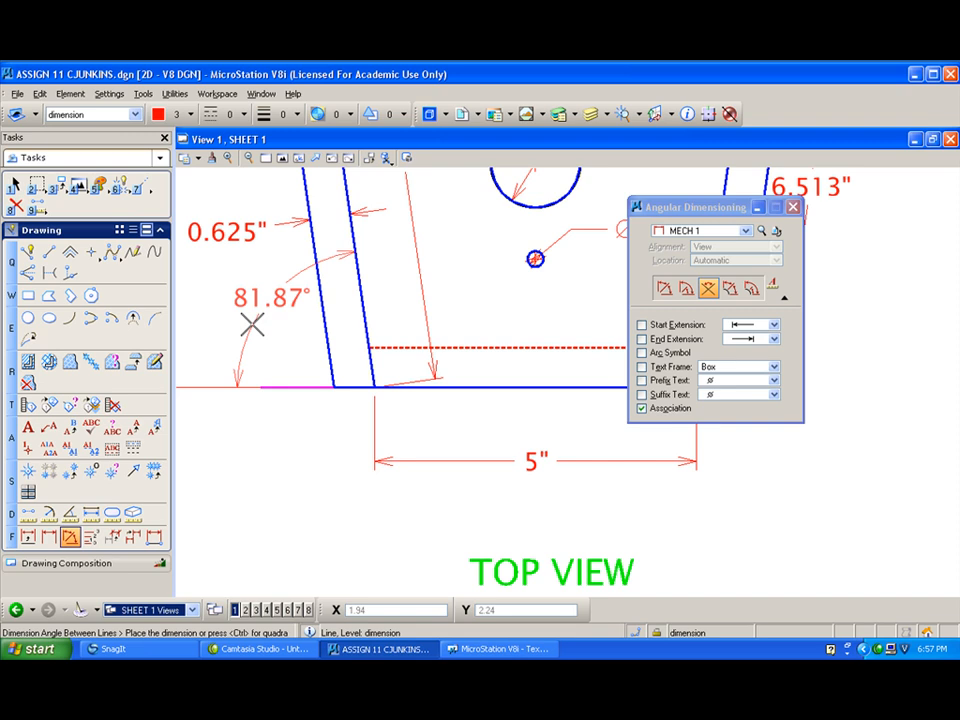
left_click(252, 324)
- Dimension the perch's projecting length in the Section A-A view, placing the dimension line above the perch
scroll(271, 337, "down", 2)
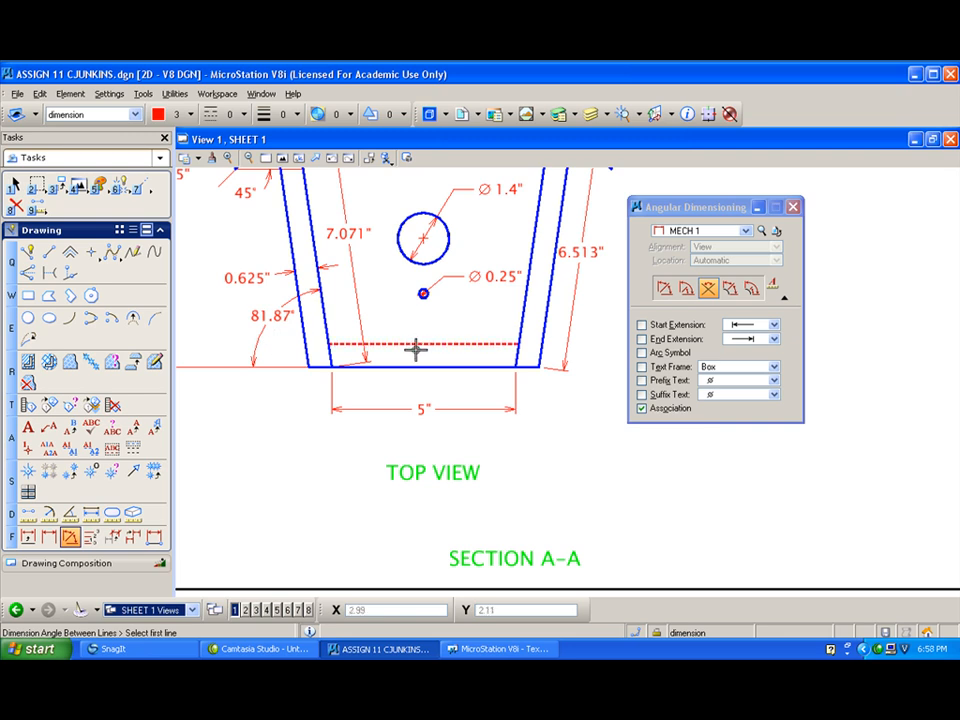
scroll(416, 349, "down", 2)
mouse_move(420, 468)
middle_mouse_down()
mouse_move(497, 411)
mouse_move(497, 439)
mouse_move(476, 456)
mouse_move(481, 478)
middle_mouse_up()
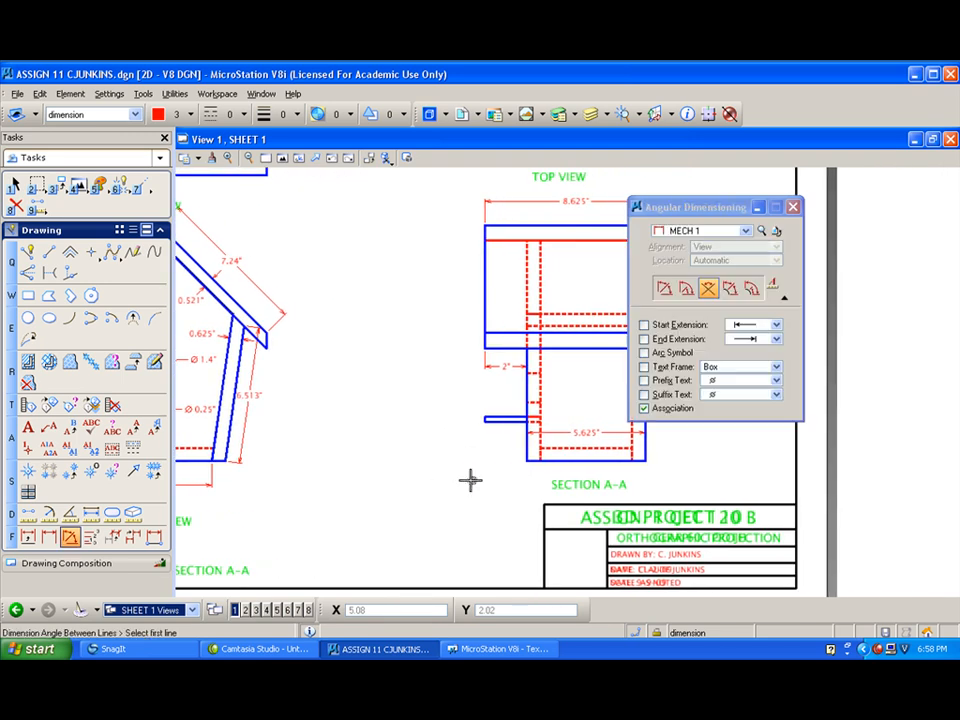
scroll(478, 449, "up", 2)
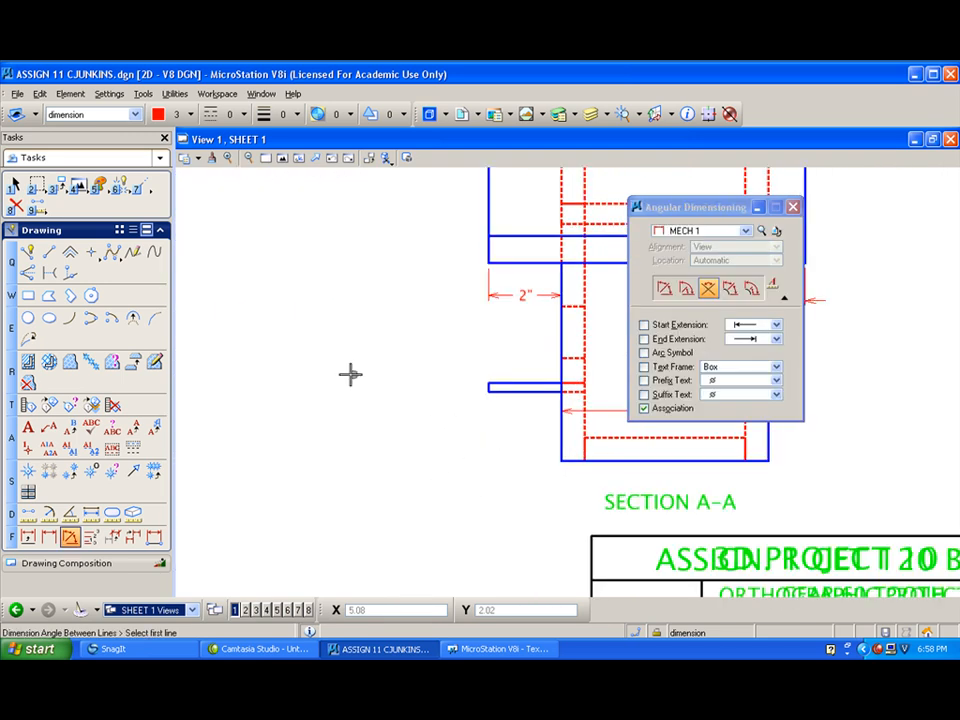
left_click(49, 537)
left_click(488, 383)
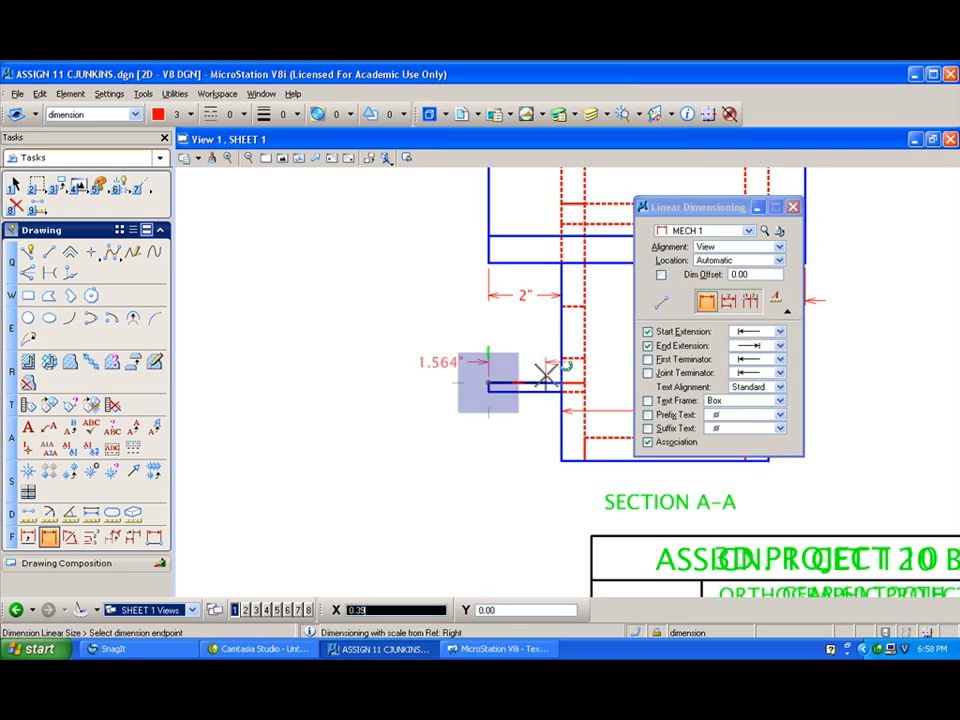
left_click(553, 376)
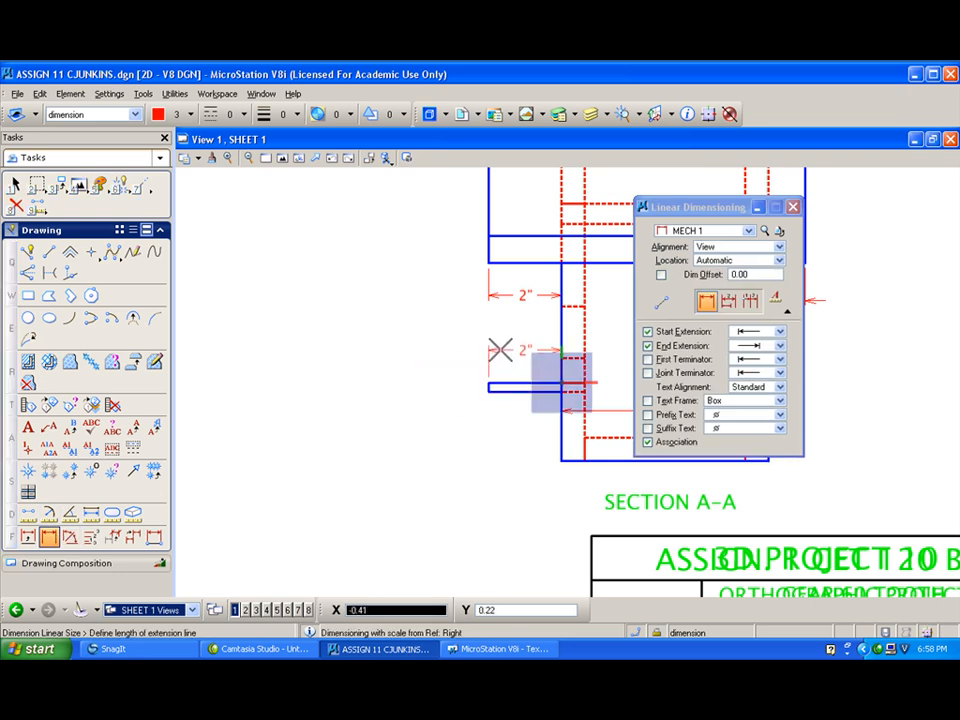
left_click(500, 349)
right_click(441, 324)
- Dimension the top view's overall roof width, placing the dimension line between the roof edge and the sheet border
mouse_move(421, 405)
left_mouse_down("shift")
mouse_move(426, 356)
mouse_move(351, 298)
mouse_move(386, 309)
mouse_move(360, 349)
left_mouse_up("shift")
mouse_move(471, 356)
left_mouse_down("shift")
mouse_move(341, 354)
mouse_move(375, 353)
left_mouse_up("shift")
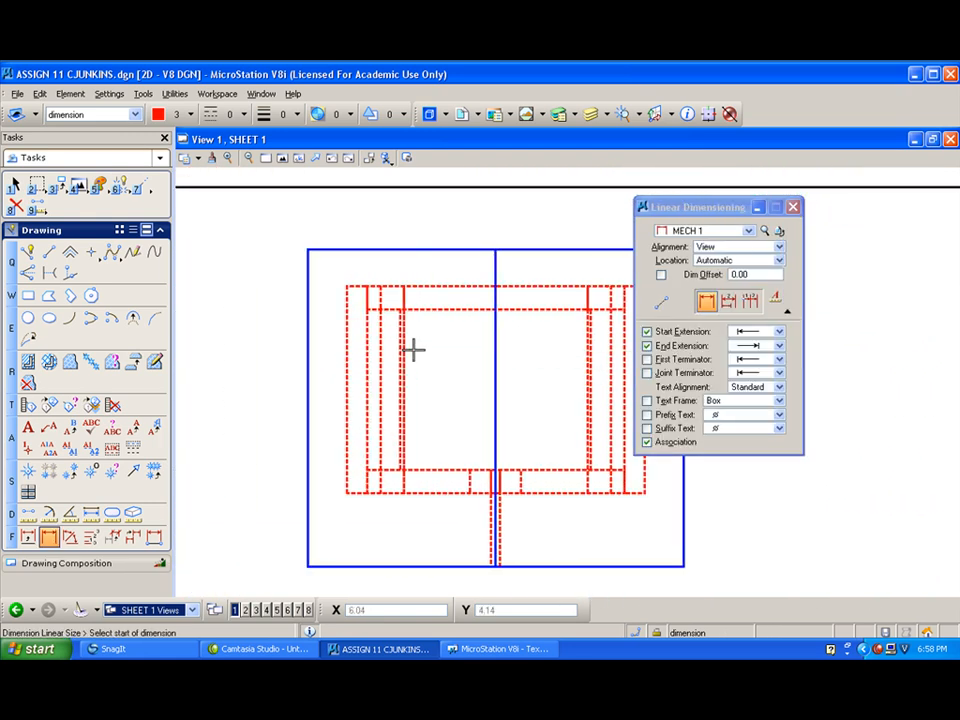
scroll(416, 352, "down", 5)
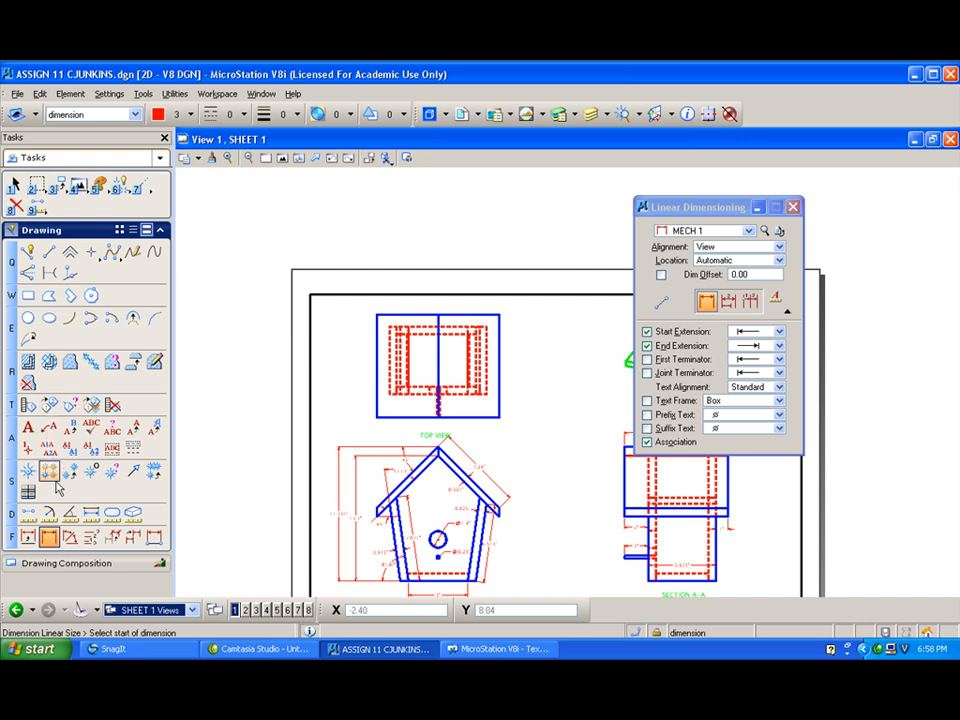
left_click(376, 314)
left_click(500, 314)
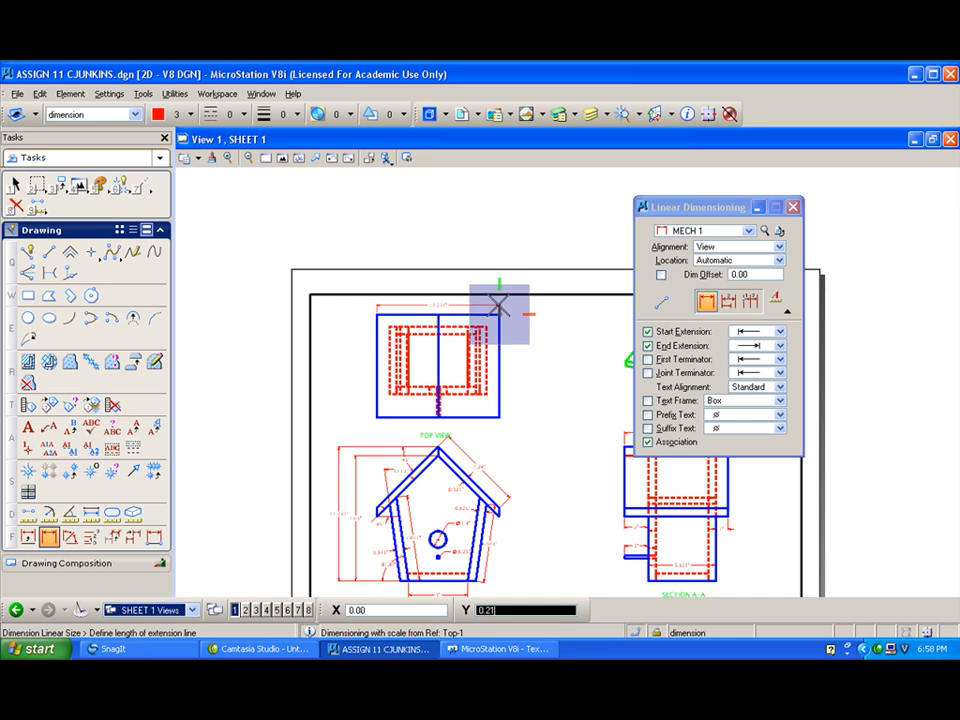
scroll(499, 303, "up", 2)
left_click(486, 295)
right_click(490, 294)
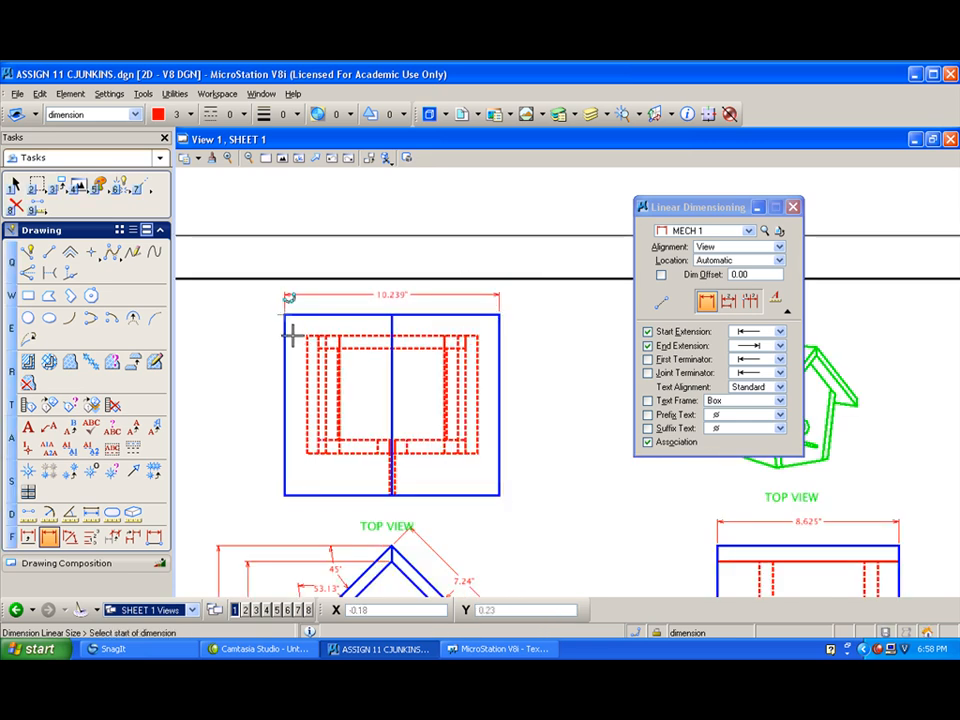
- Dimension the top view's overall roof depth along its left edge, placing the dimension line outside the roof outline
left_click(285, 314)
left_click(281, 493)
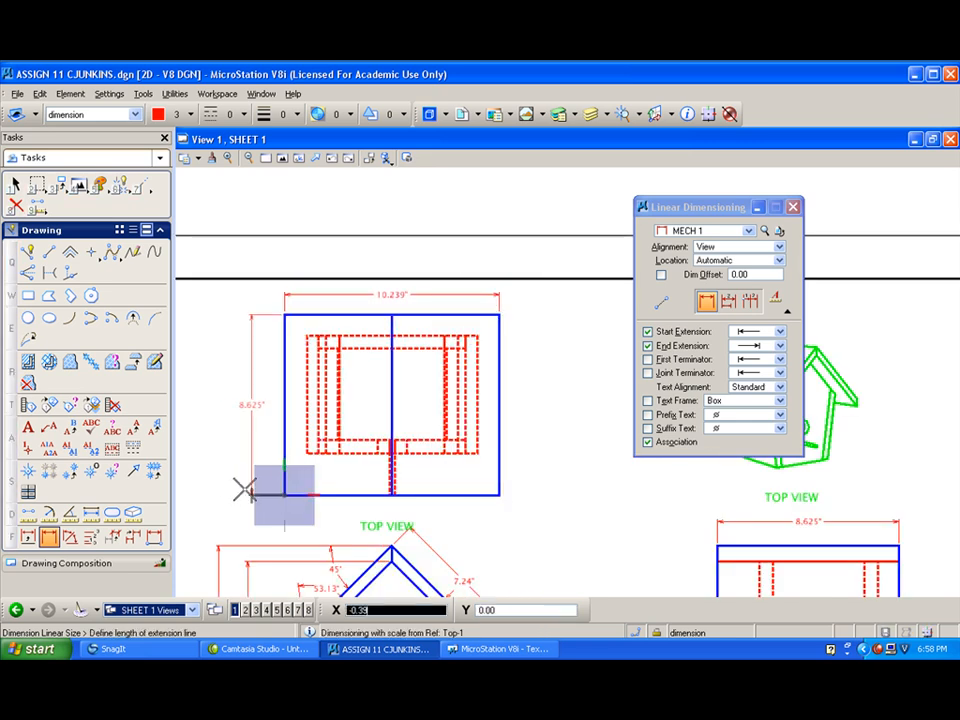
left_click(228, 488)
right_click(264, 433)
- Move the top view's TOP VIEW label straight up about 0.13, clear of the front view's roof peak
scroll(263, 431, "down", 1)
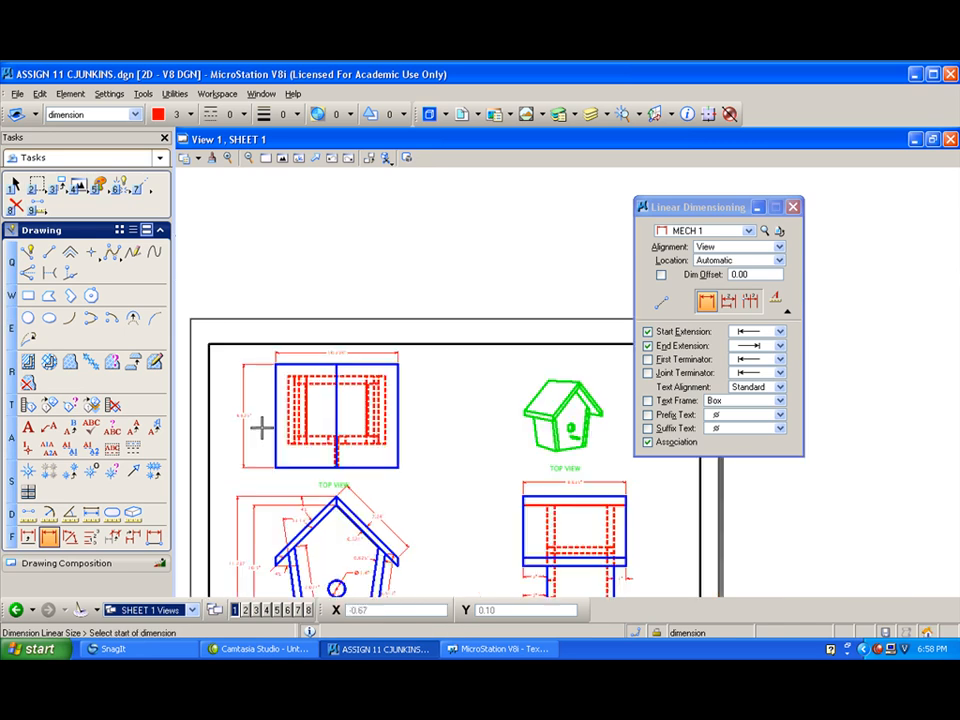
scroll(261, 429, "down", 1)
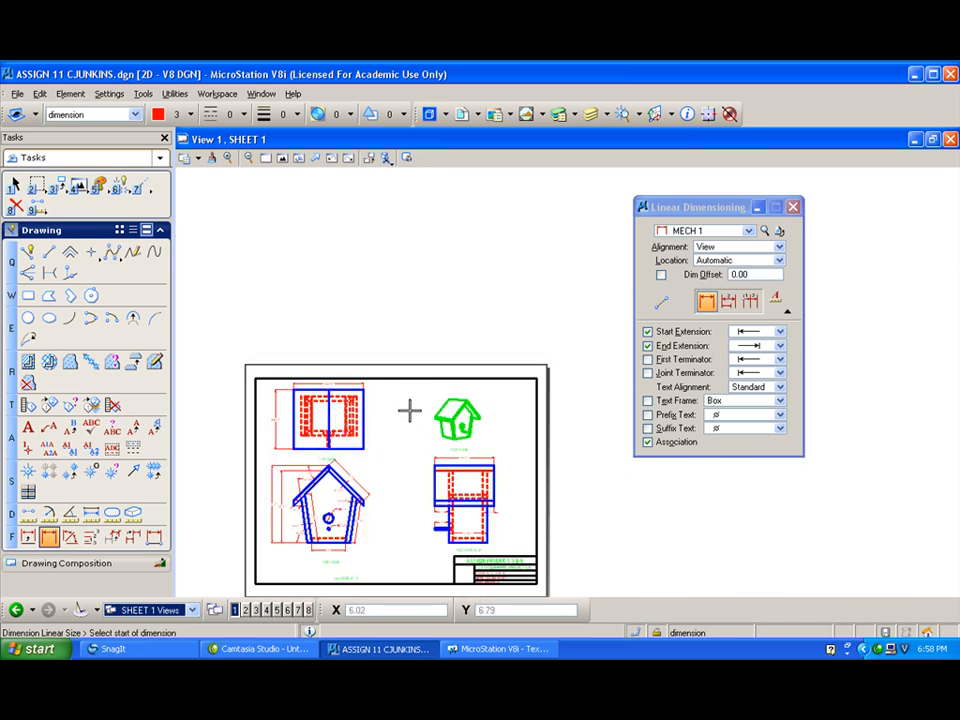
middle_click_drag(355, 330, 347, 415)
scroll(340, 433, "up", 2)
scroll(340, 432, "down", 1)
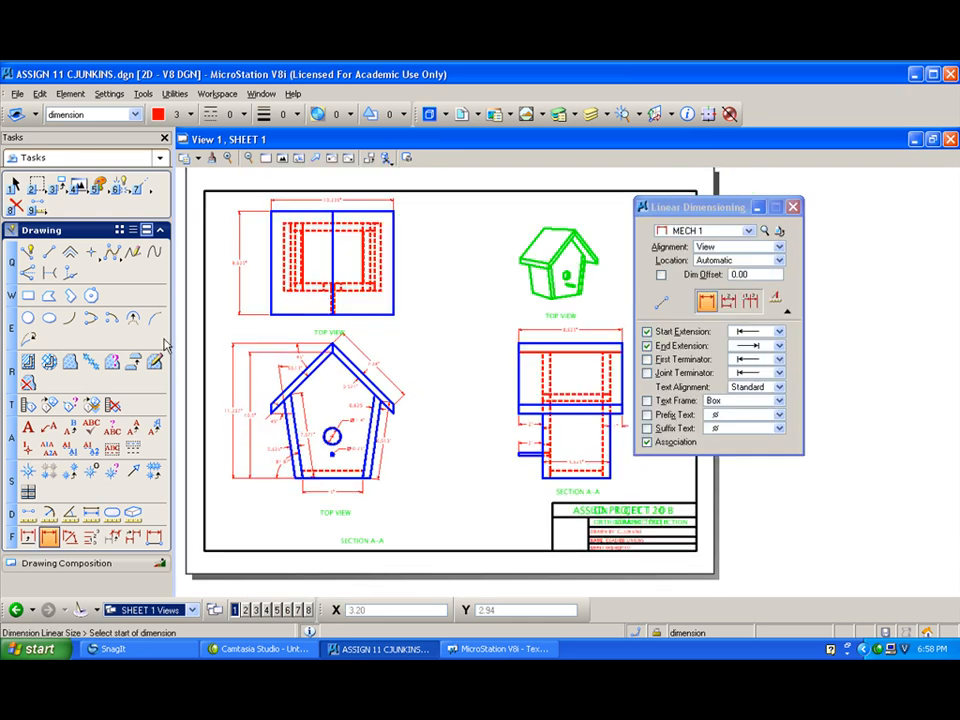
left_click(58, 185)
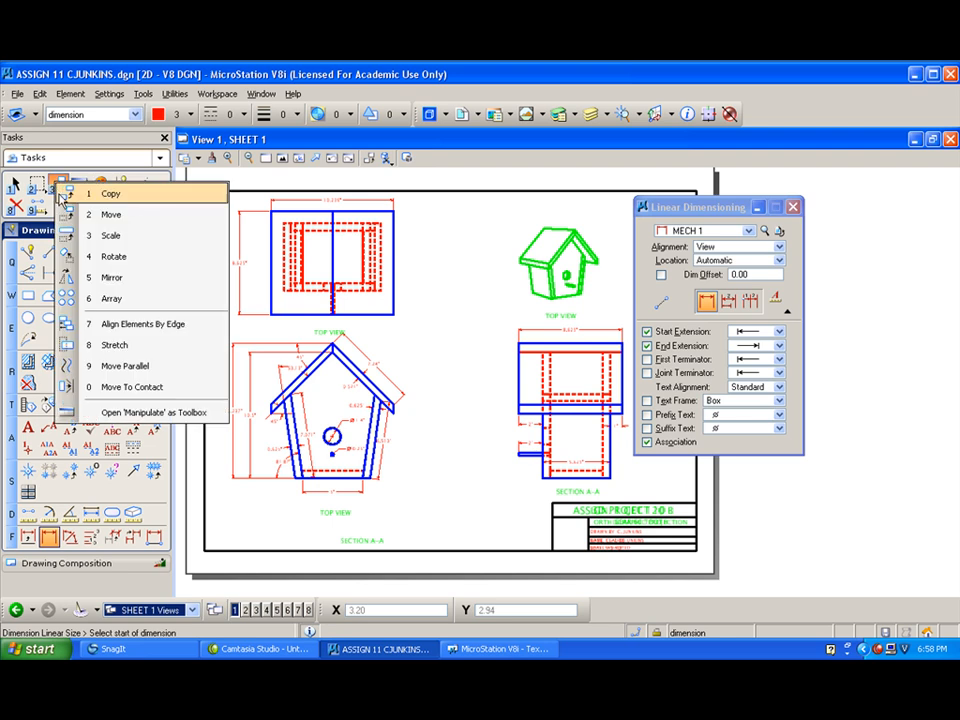
left_click(66, 216)
left_click(330, 331)
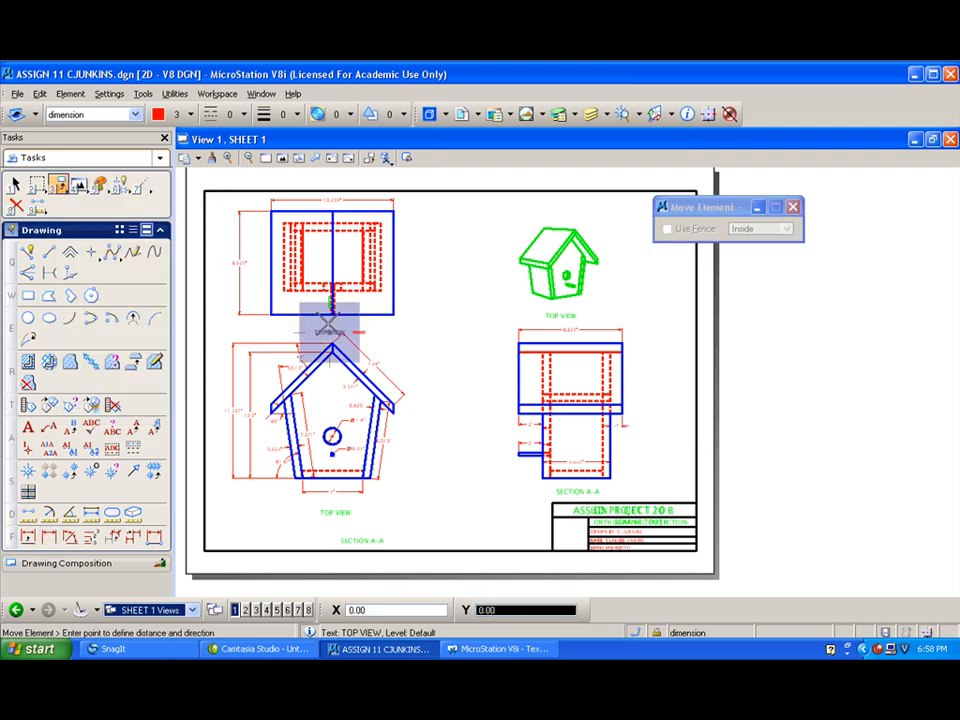
scroll(330, 331, "up", 2)
left_click(330, 311)
scroll(318, 320, "down", 2)
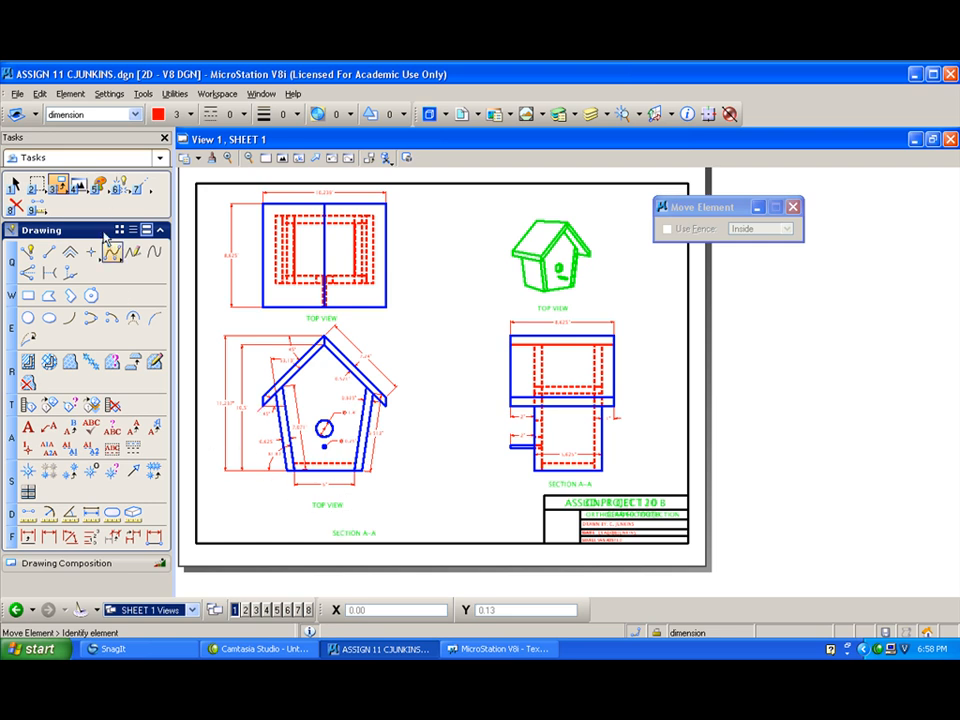
- Change the TOP VIEW label under the front view to FRONT VIEW
left_click(69, 427)
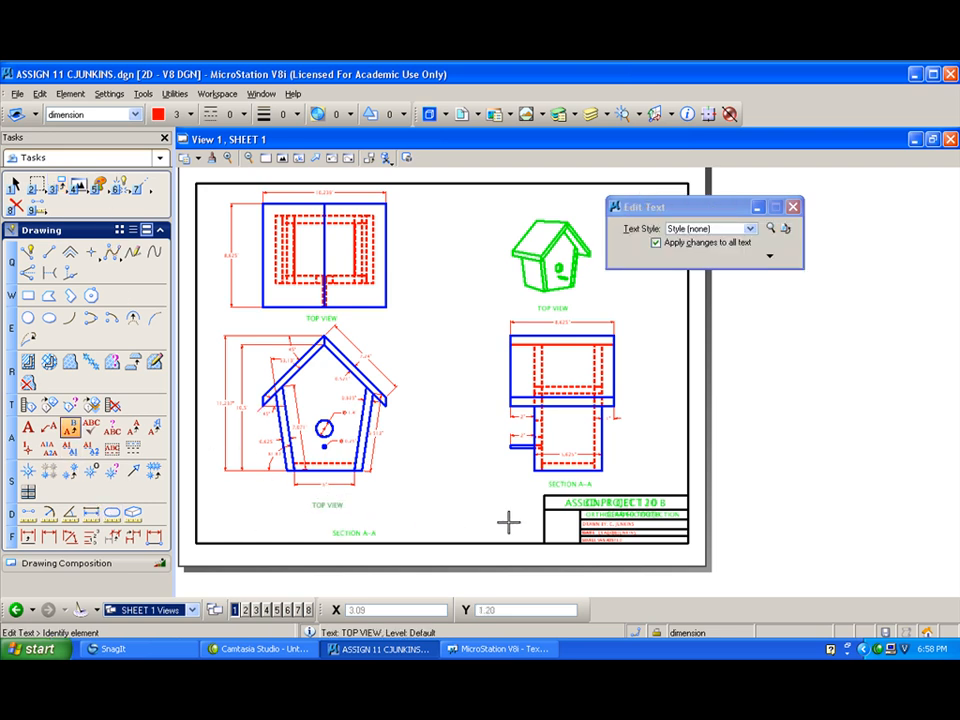
left_click(318, 505)
type("f")
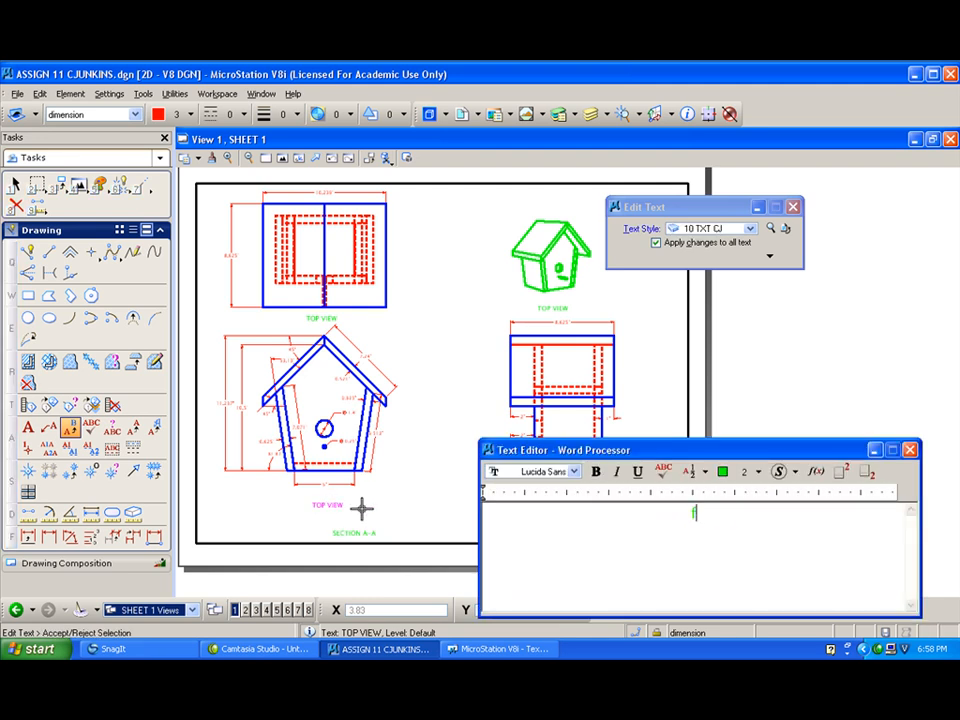
type("ronONT VIEW")
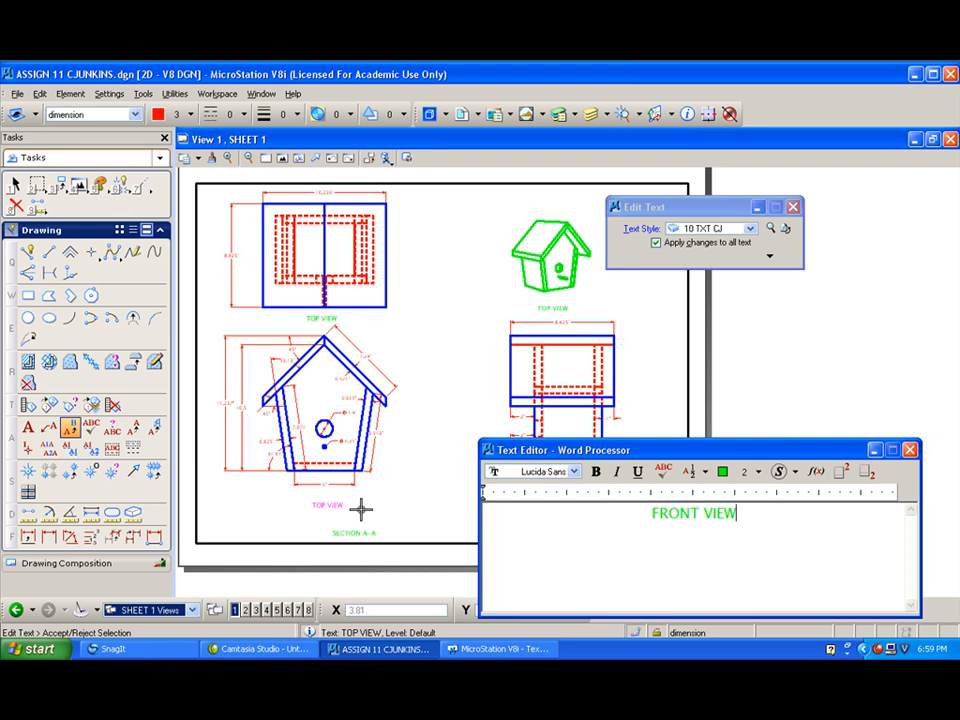
left_click(563, 493)
- Change the SECTION A-A label under the side view to RIGHT SIDE VIEW
left_click(580, 482)
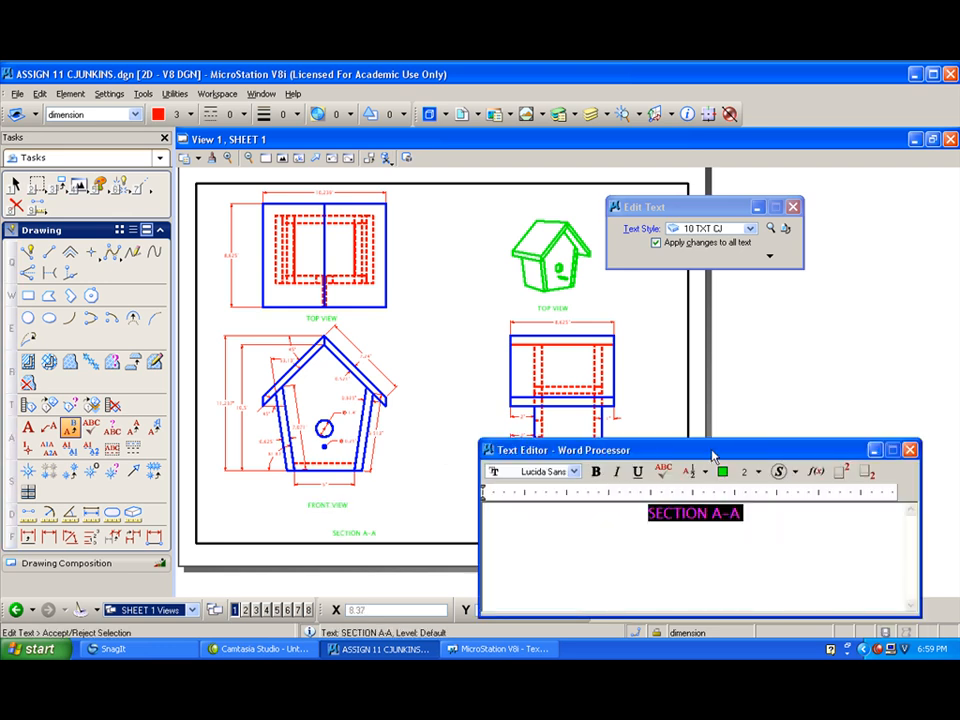
type("RIGHT SIDE")
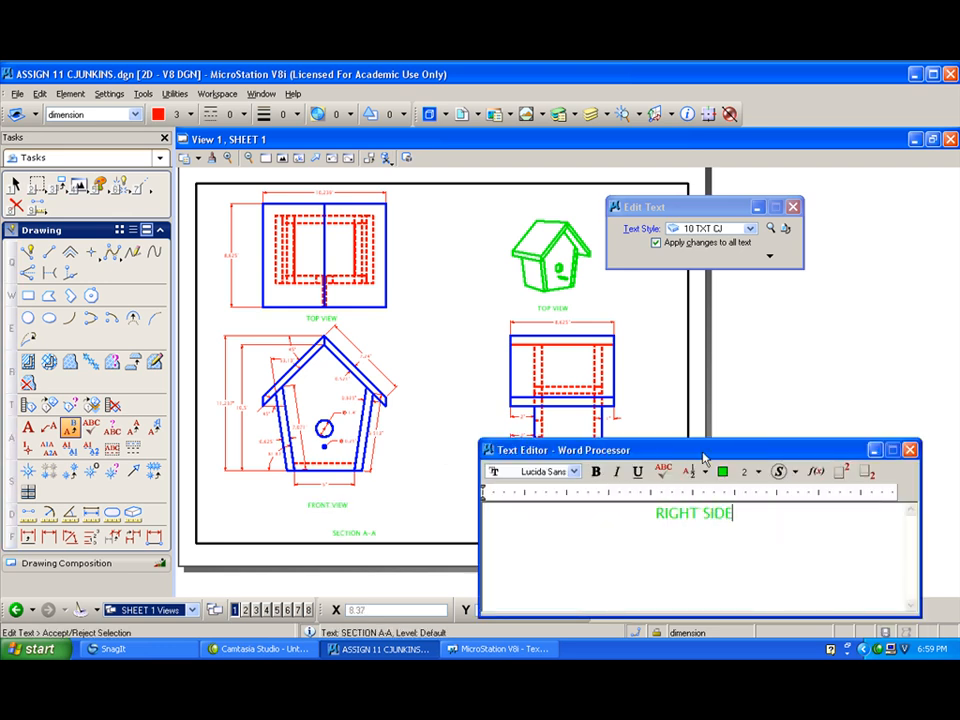
type(" VIEW")
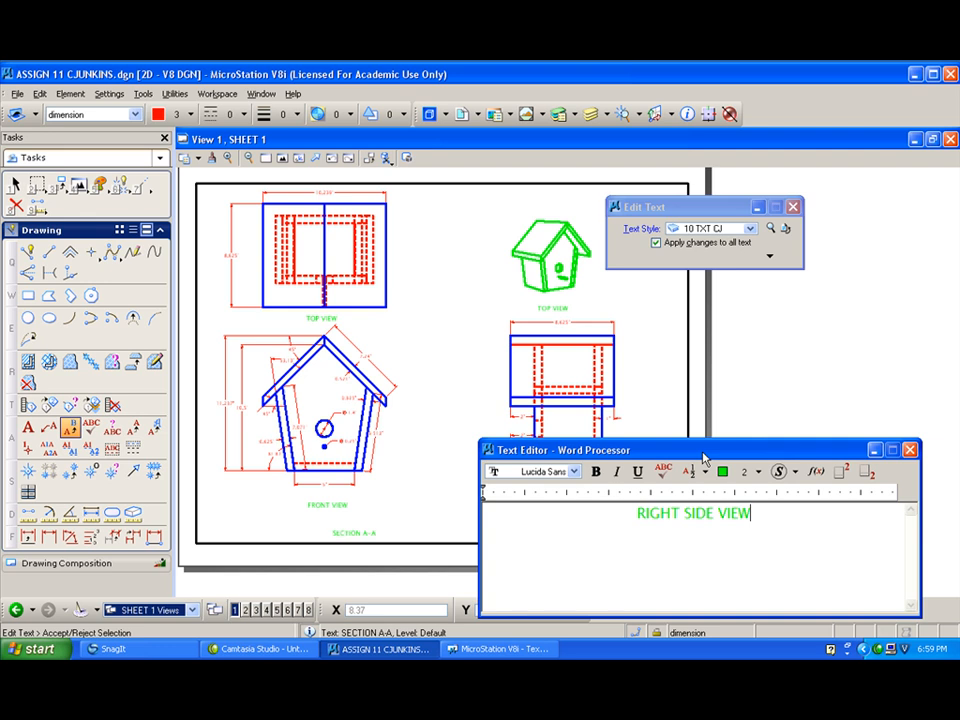
left_click(680, 368)
- Change the TOP VIEW label under the green pictorial birdhouse to PERSPECTIVE
left_click(553, 308)
type("PERSPEC")
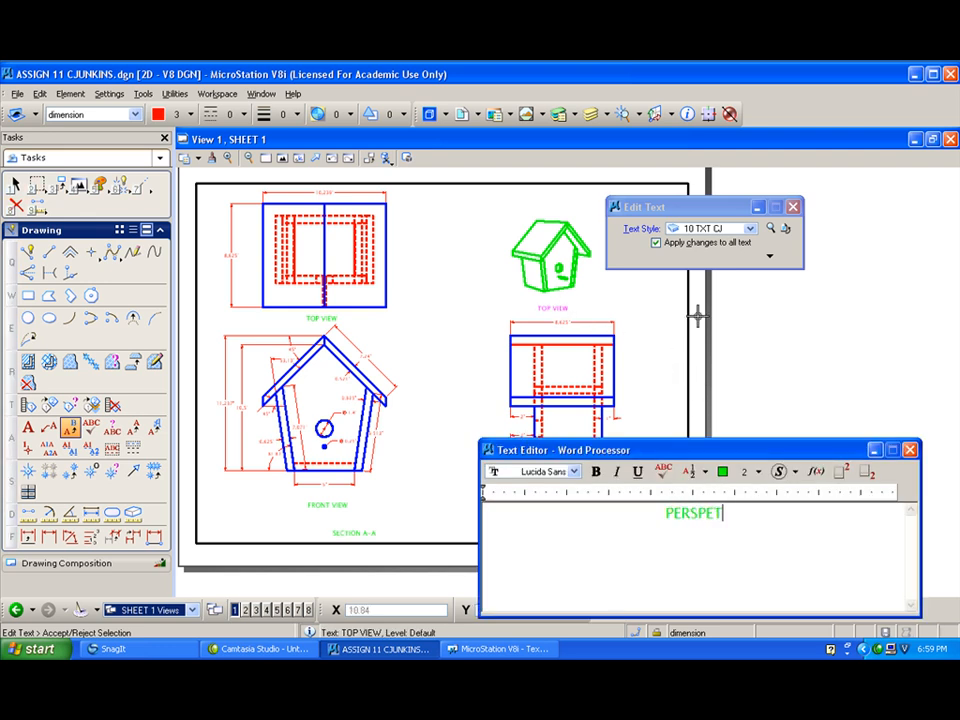
type("TIVE")
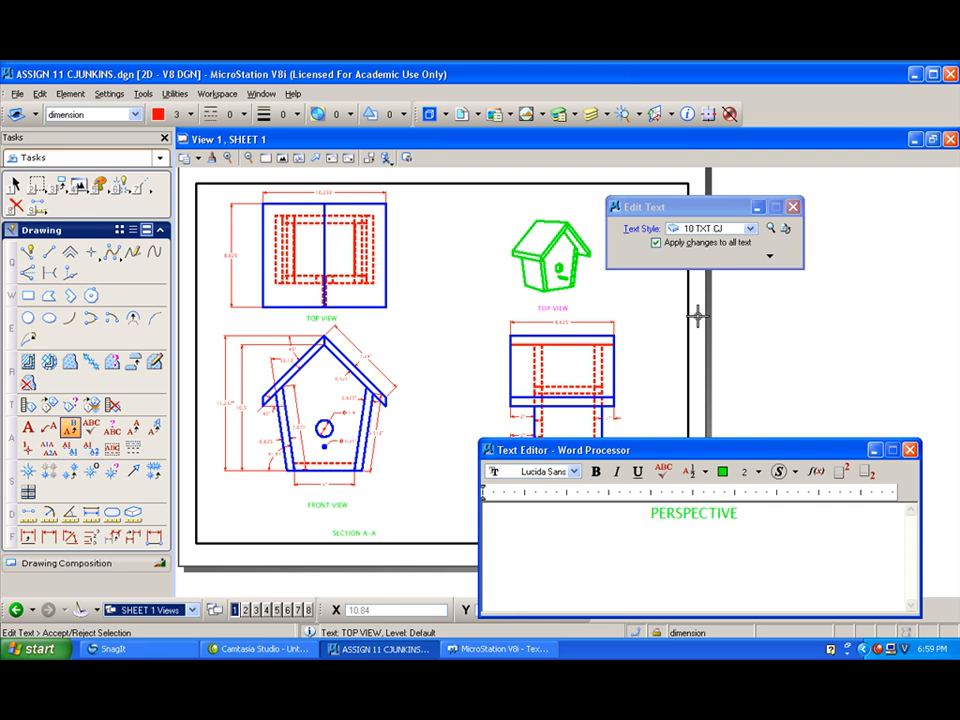
left_click(454, 289)
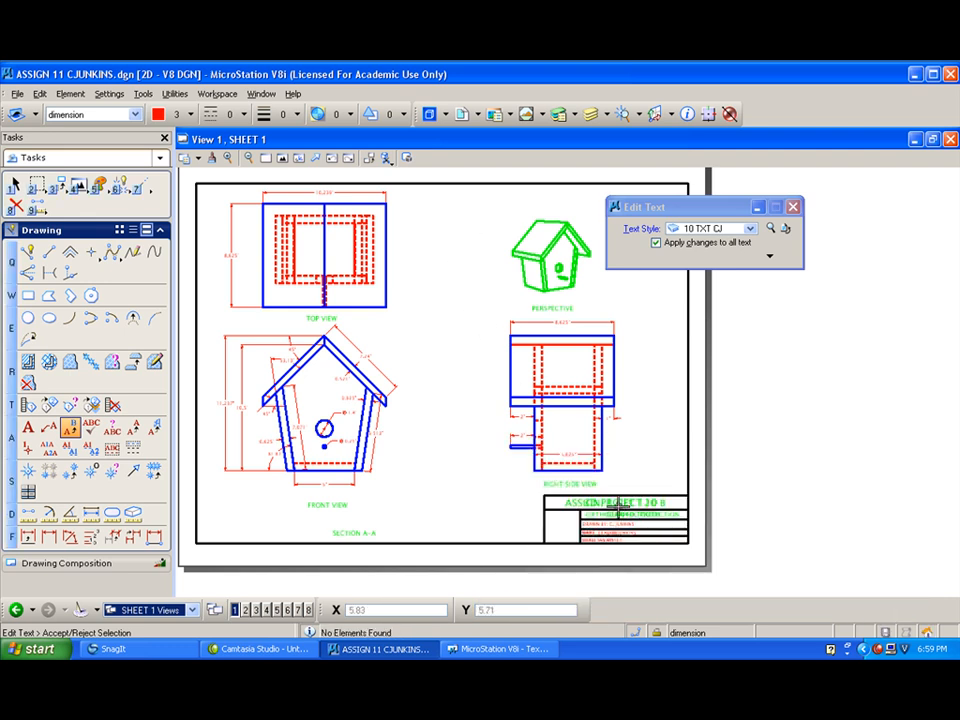
left_click(618, 503)
left_click_drag(757, 514, 627, 508)
key("Delete")
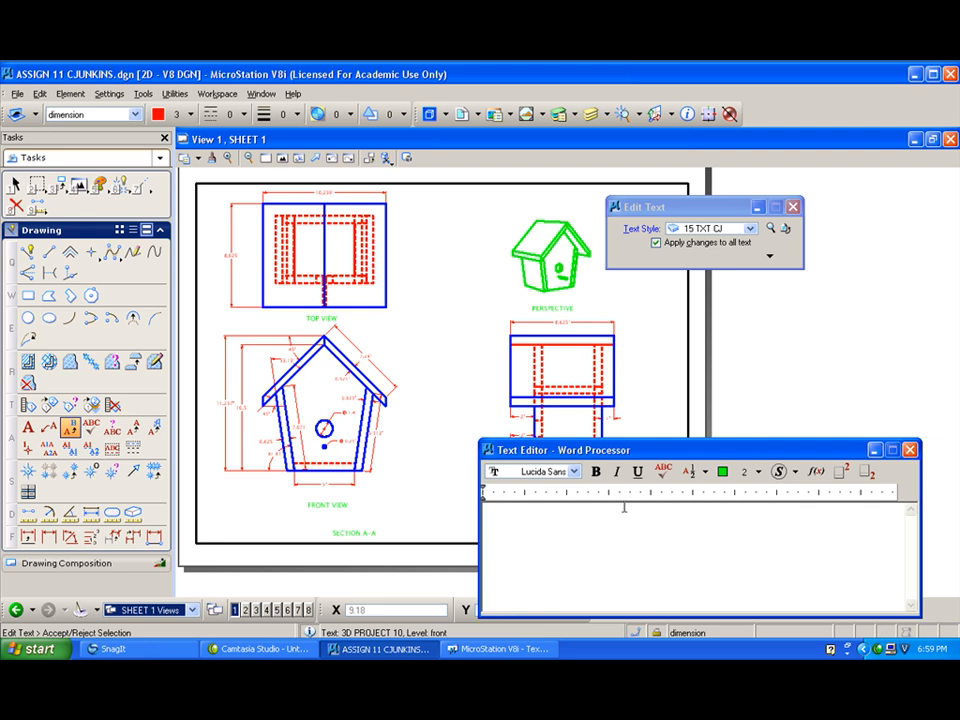
left_click(911, 451)
- Clear the title block's overlapping text by replacing ASSIGN. 1 CET 120 B with "=" and deleting that mark and GEAR 60 TOOTH
left_click(638, 499)
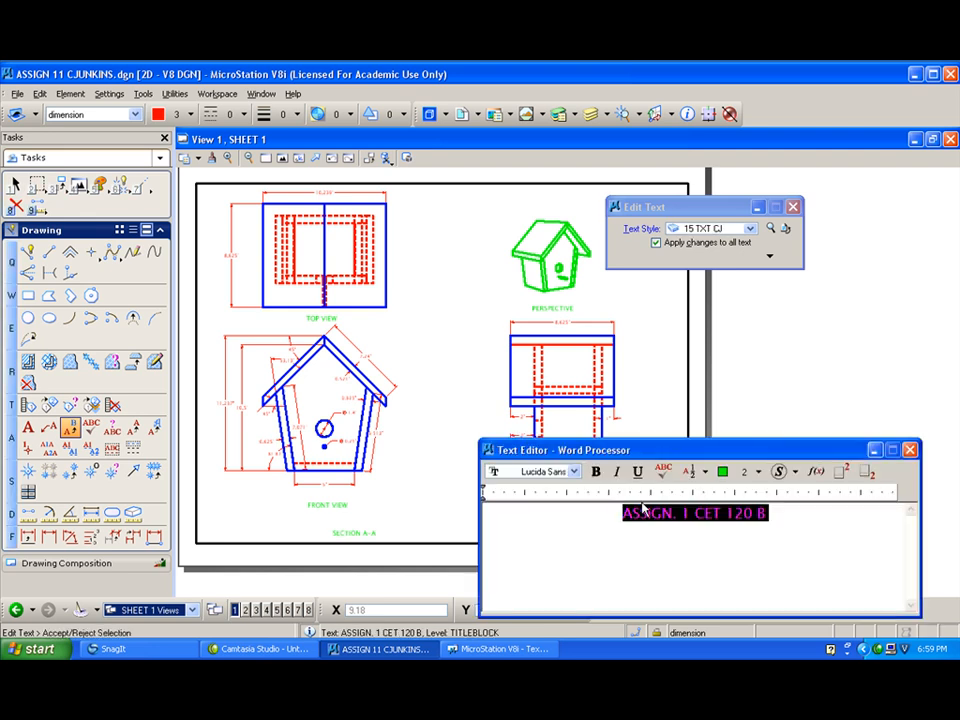
type("=")
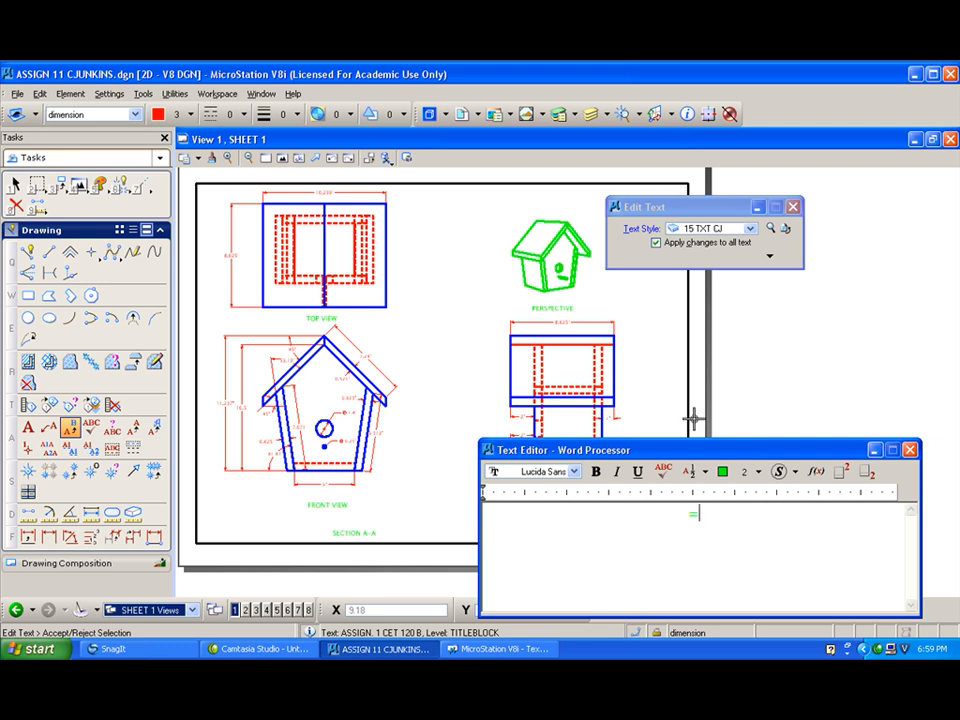
left_click(775, 362)
scroll(631, 514, "up", 5)
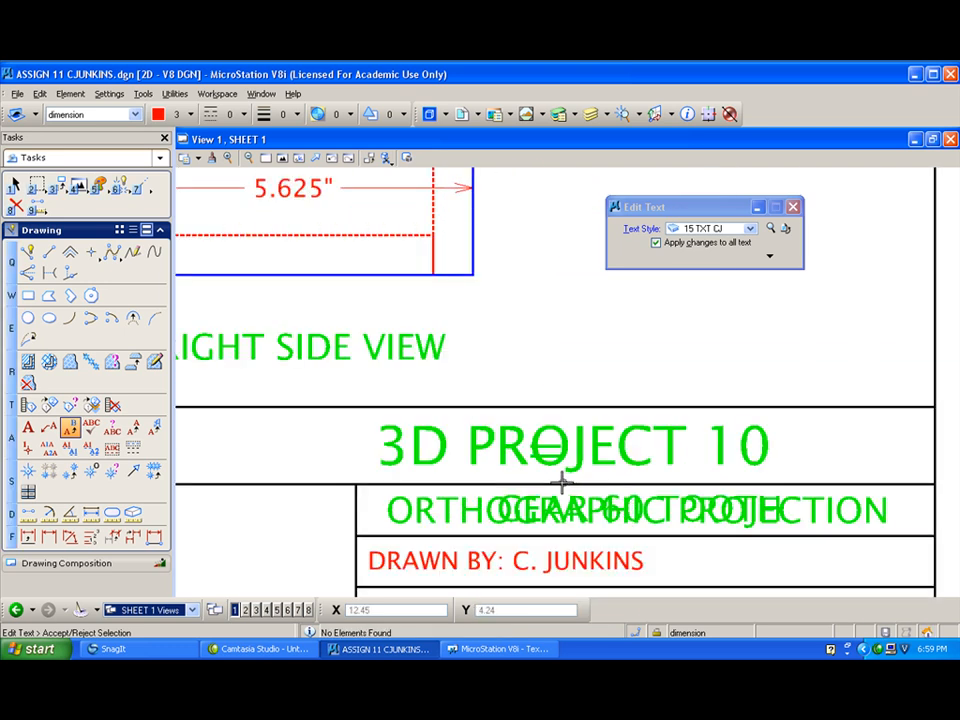
left_click(16, 205)
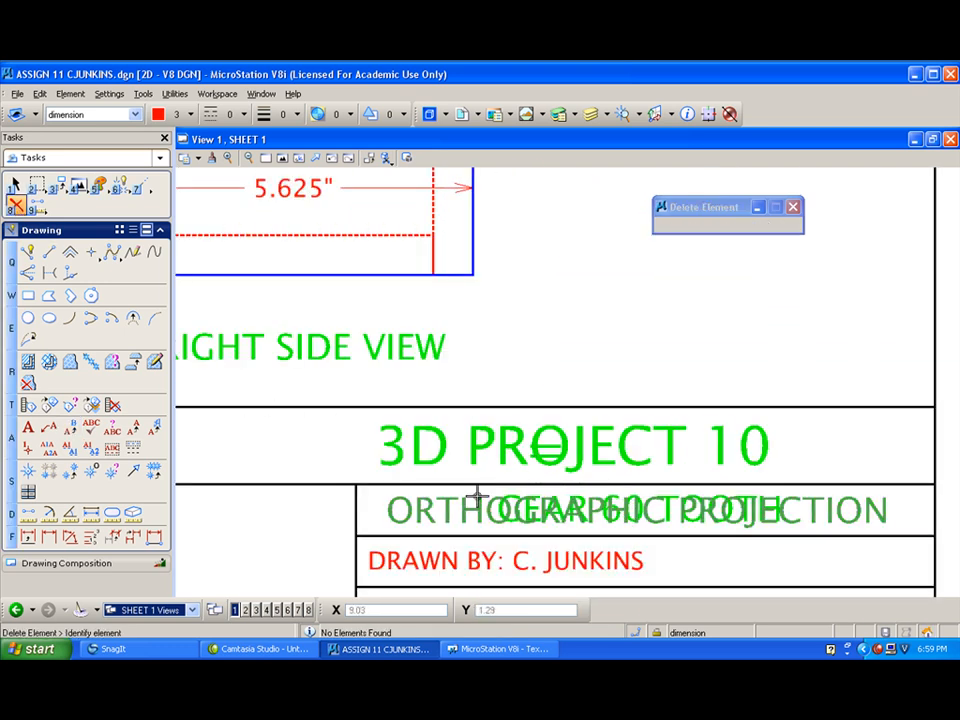
left_click(507, 510)
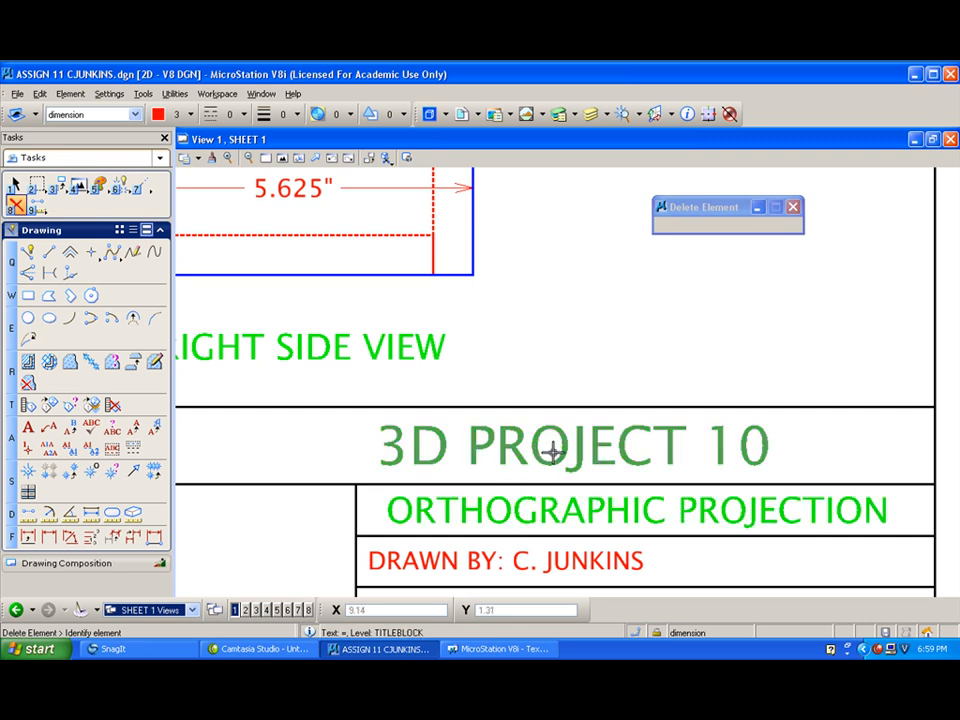
- Change the title block heading to 3D PROJECT 11
left_click(77, 431)
left_click(489, 459)
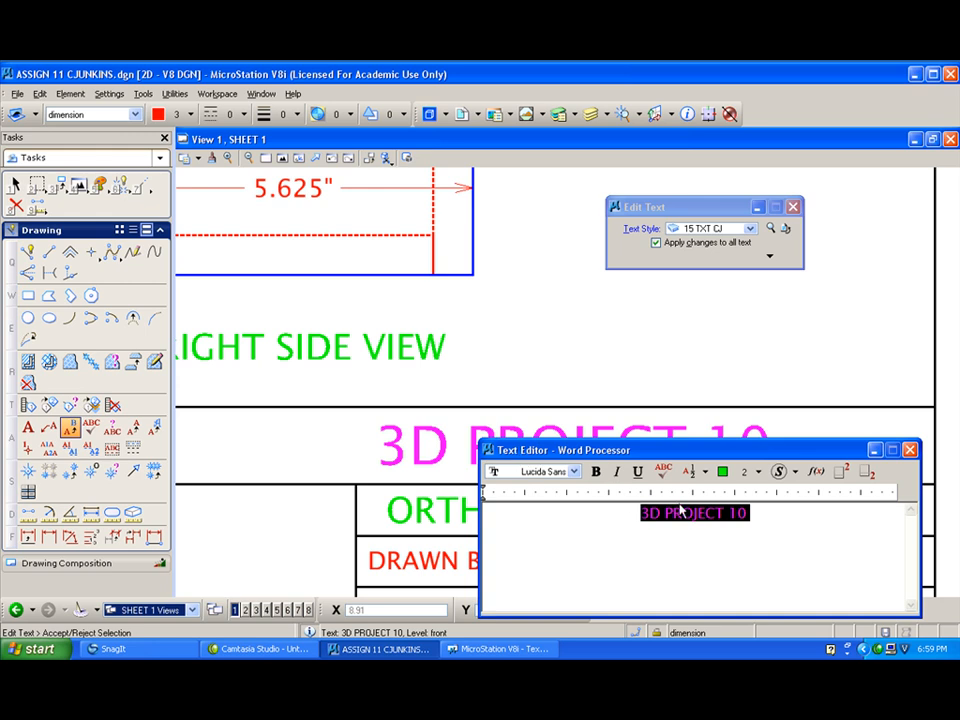
left_click(733, 520)
key("BackSpace")
type("11")
left_click(750, 422)
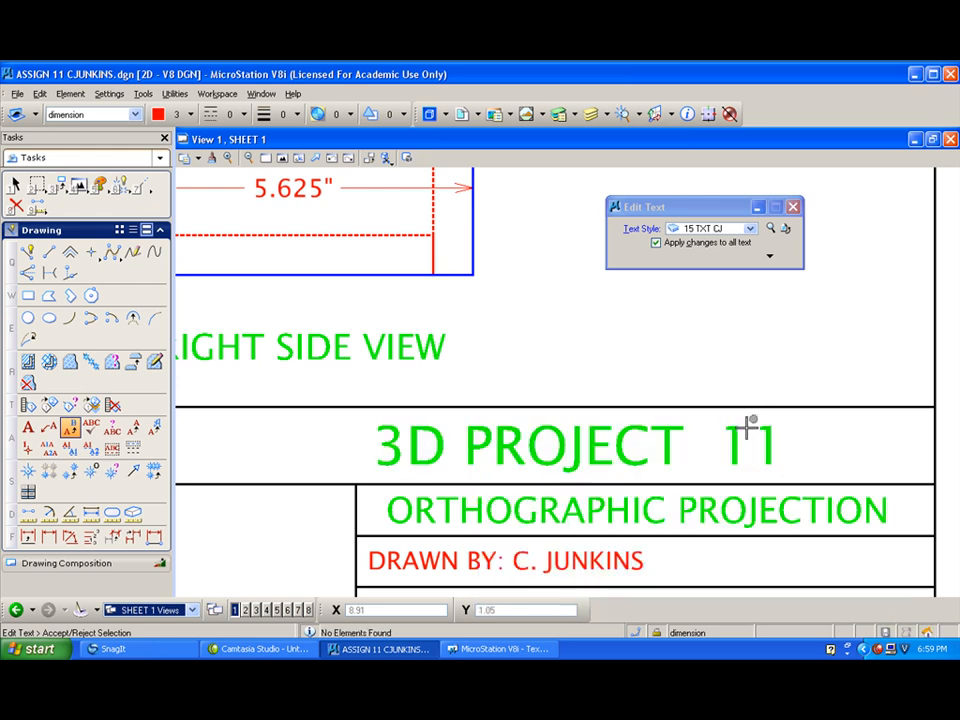
- Replace the title block's ORTHOGRAPHIC PROJECTION text with BIRDHOUSE PROJECT
left_click(624, 513)
left_click_drag(805, 516, 657, 513)
key("BackSpace")
type("BIRD")
key("BackSpace")
key("BackSpace")
key("BackSpace")
key("BackSpace")
key("BackSpace")
key("BackSpace")
key("BackSpace")
key("BackSpace")
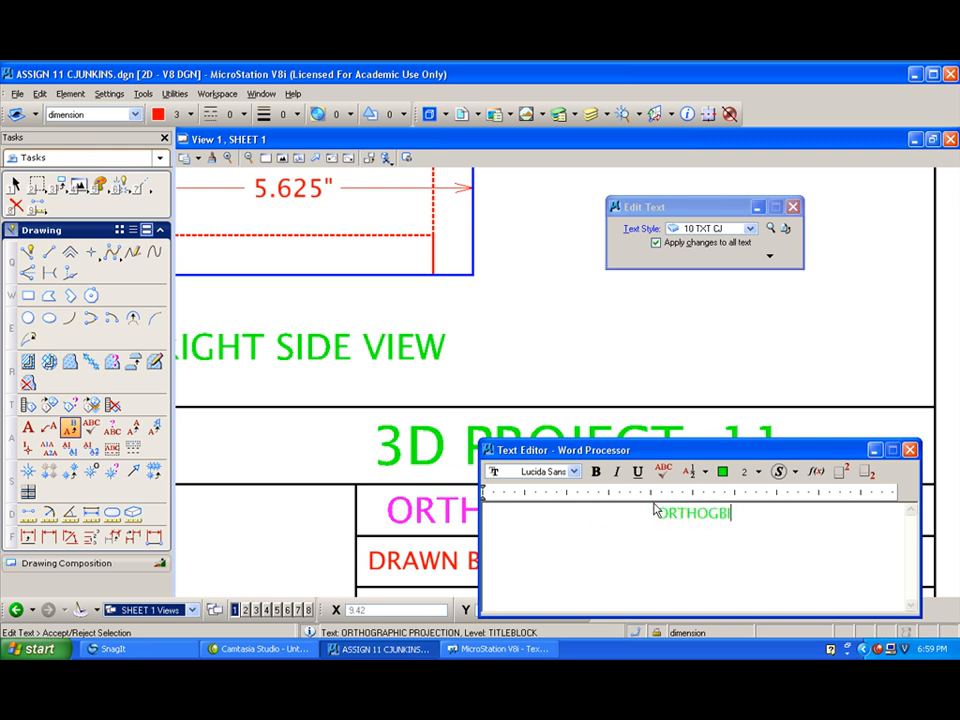
type("BIRDHOUSE PROJECT")
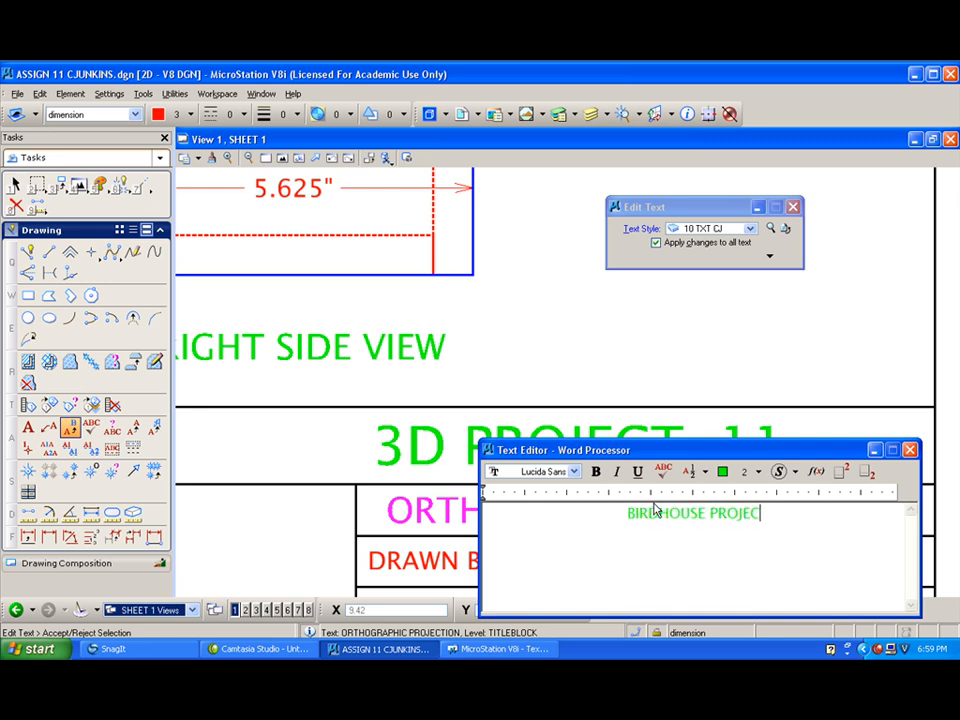
left_click(626, 357)
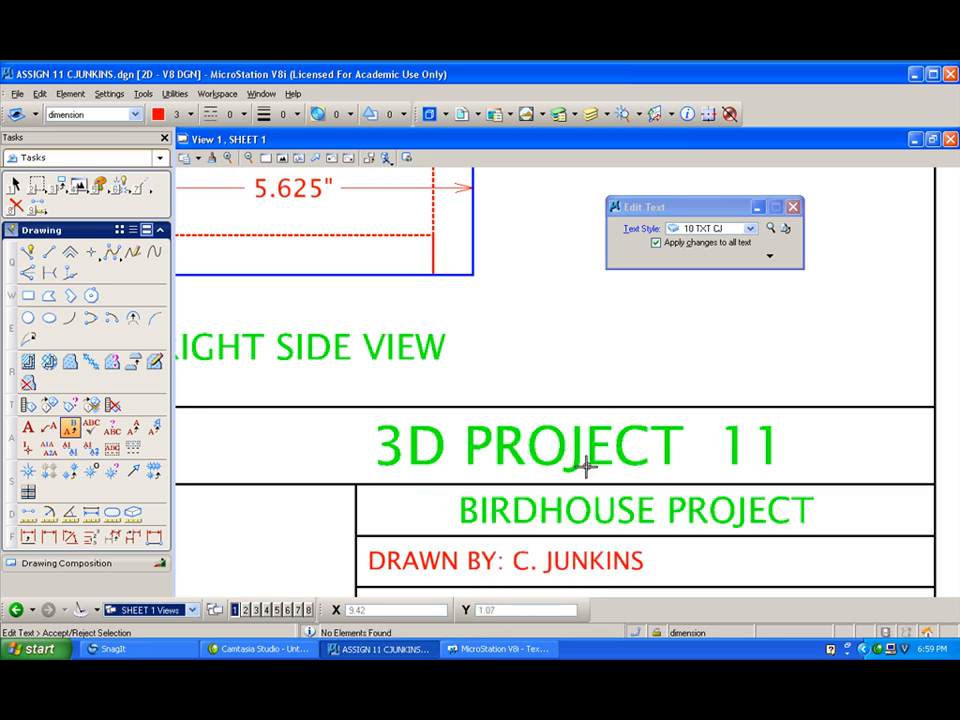
- Delete the NAME text that overlaps DATE: 11-2-09 in the title block, keeping the date
scroll(548, 497, "down", 3)
scroll(557, 545, "up", 5)
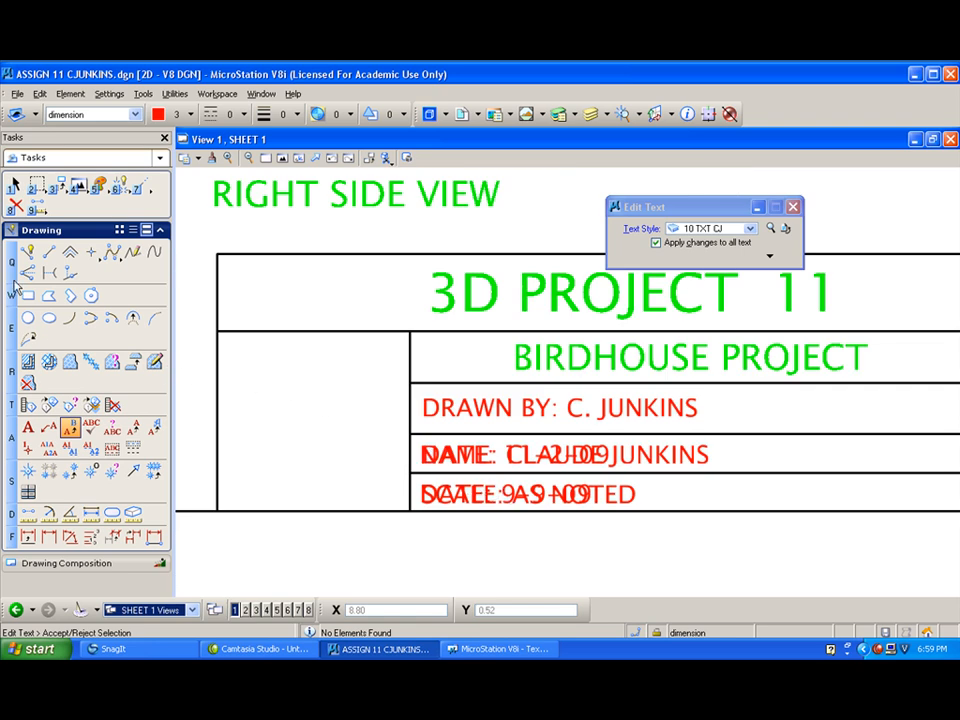
left_click(15, 205)
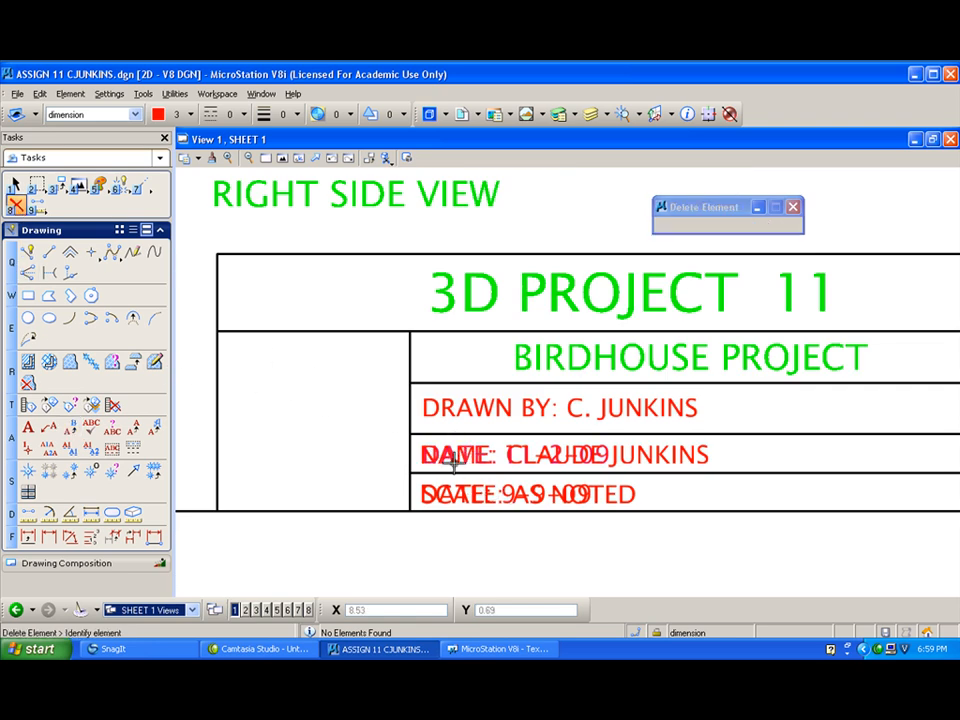
left_click(446, 458)
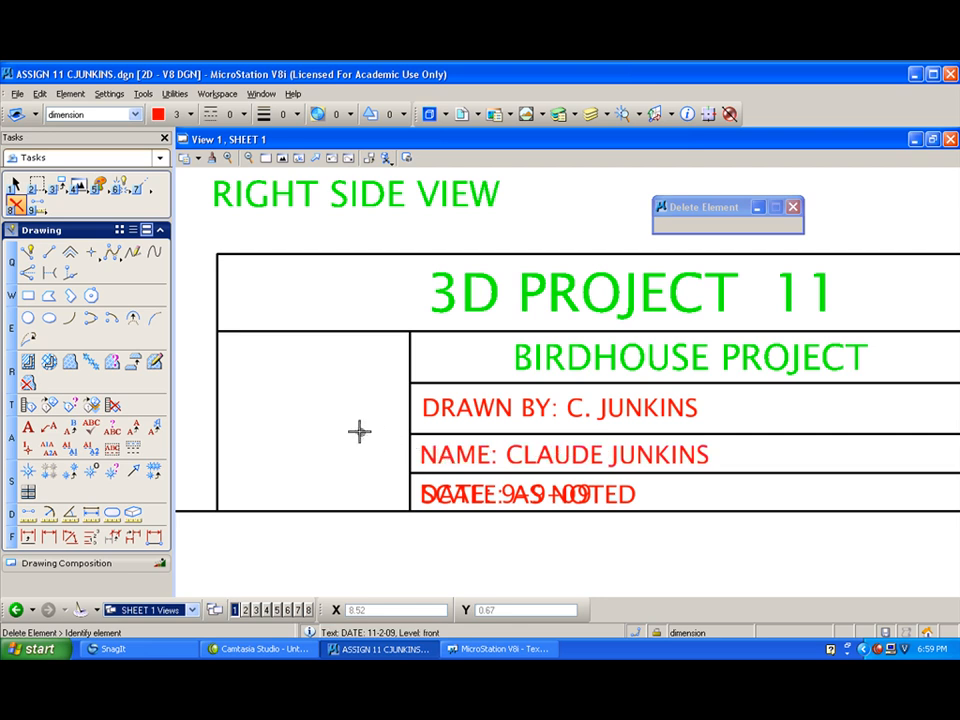
key("ctrl+z")
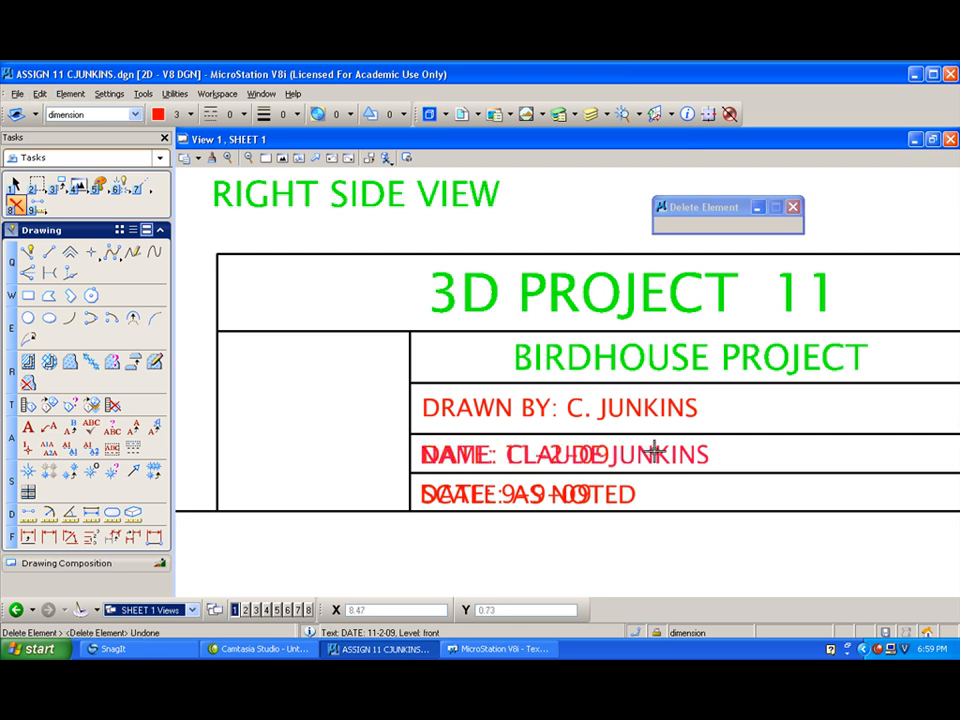
left_click(433, 452)
left_click(480, 497)
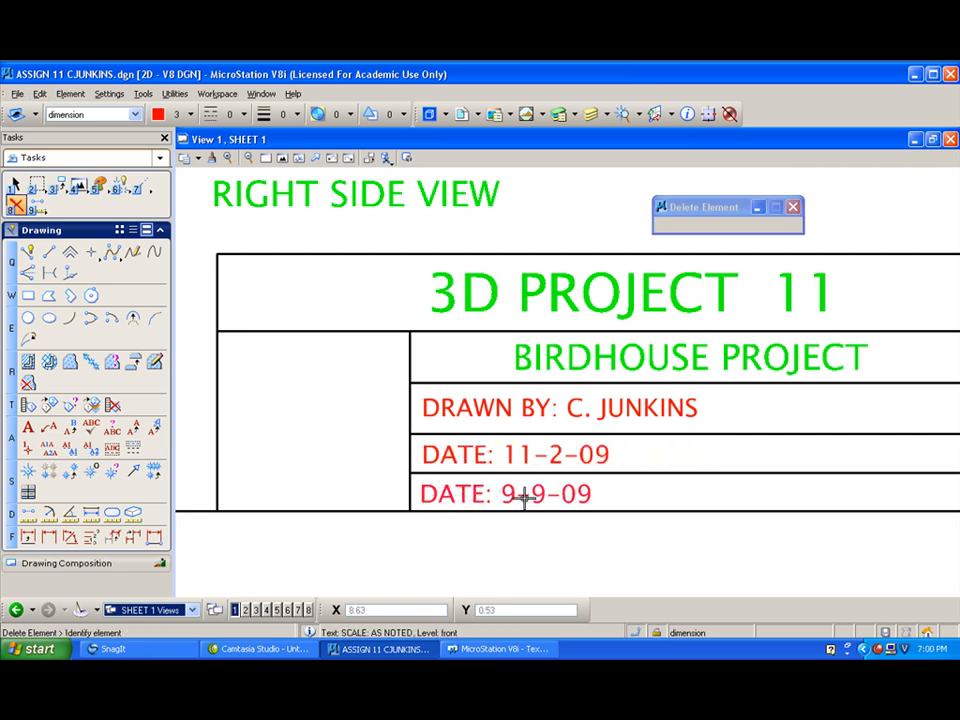
key("ctrl+z")
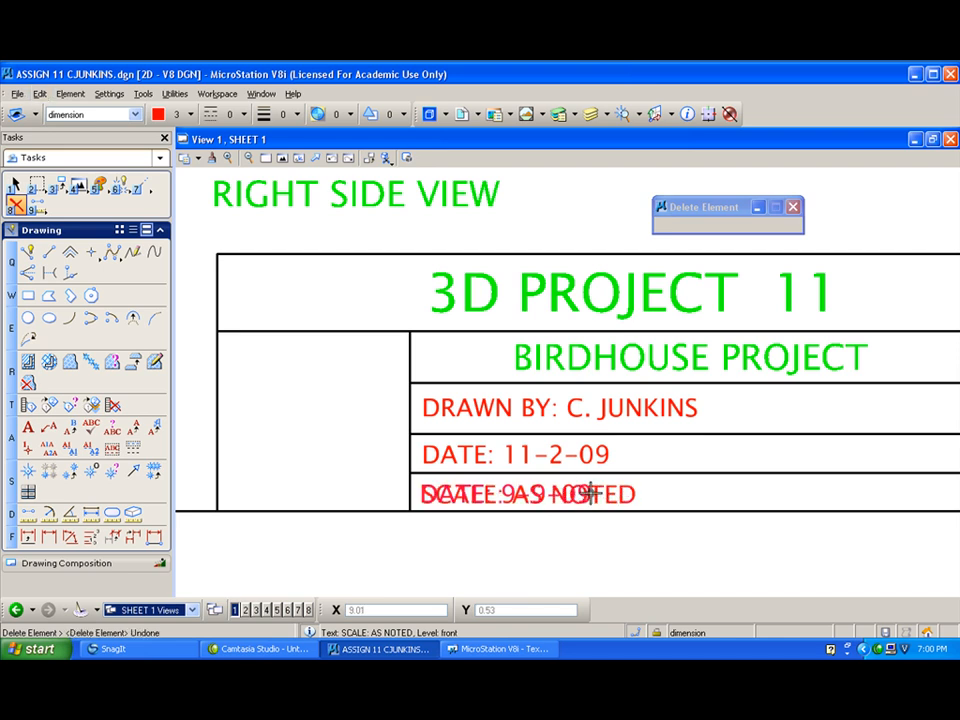
left_click(510, 491)
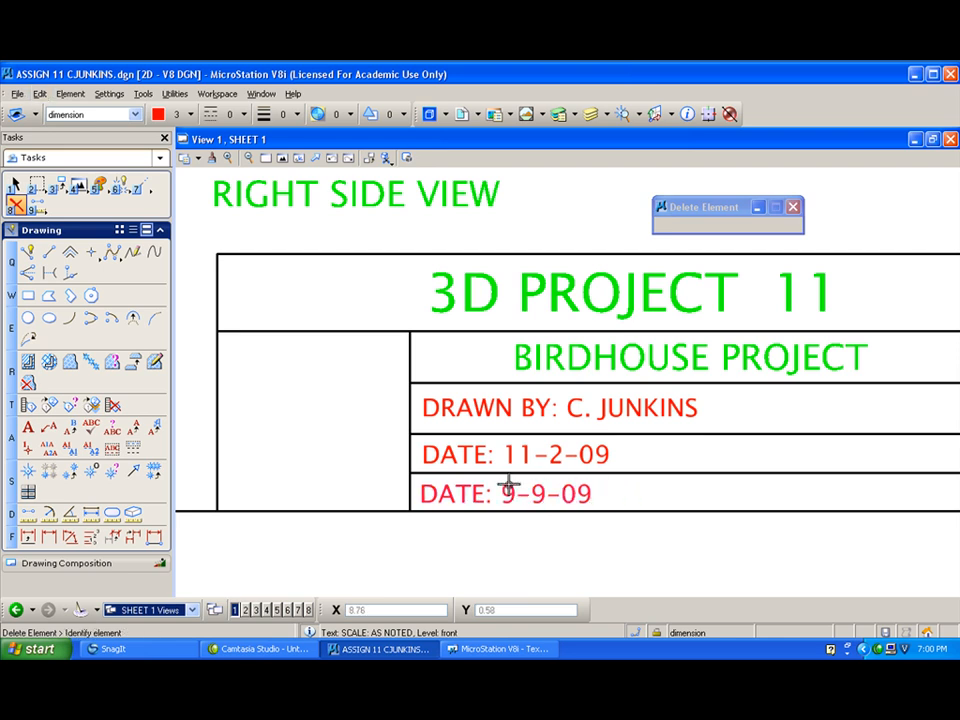
key("ctrl+z")
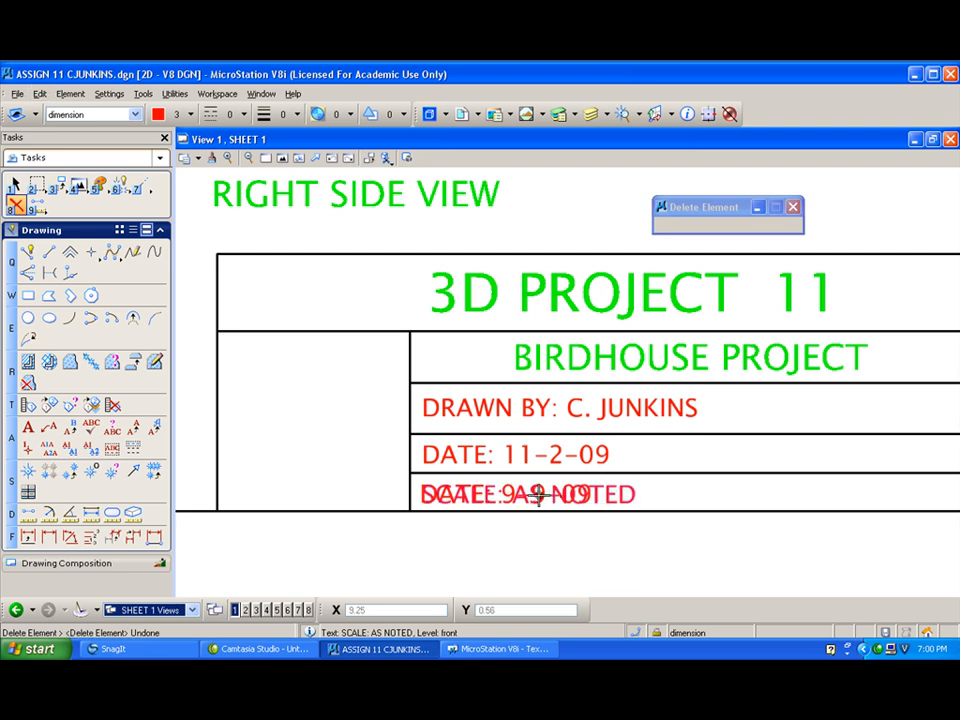
left_click(540, 495)
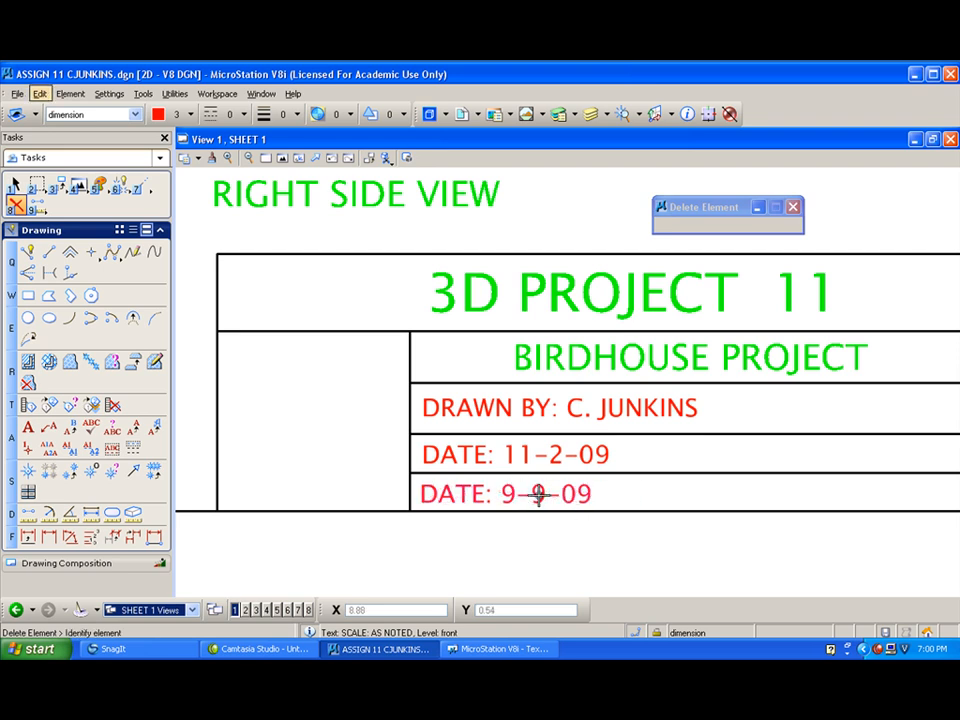
key("ctrl+z")
- Delete DATE: 9-9-09 overlapping the title block's scale line and change the remaining date to 11-4-09
left_click(510, 491)
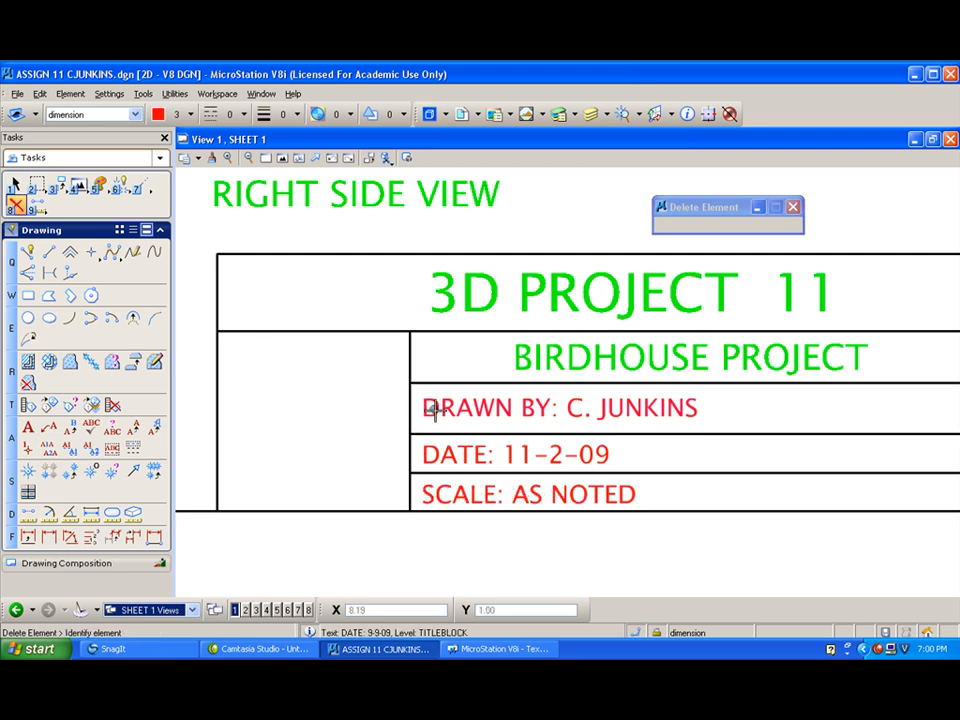
left_click(70, 428)
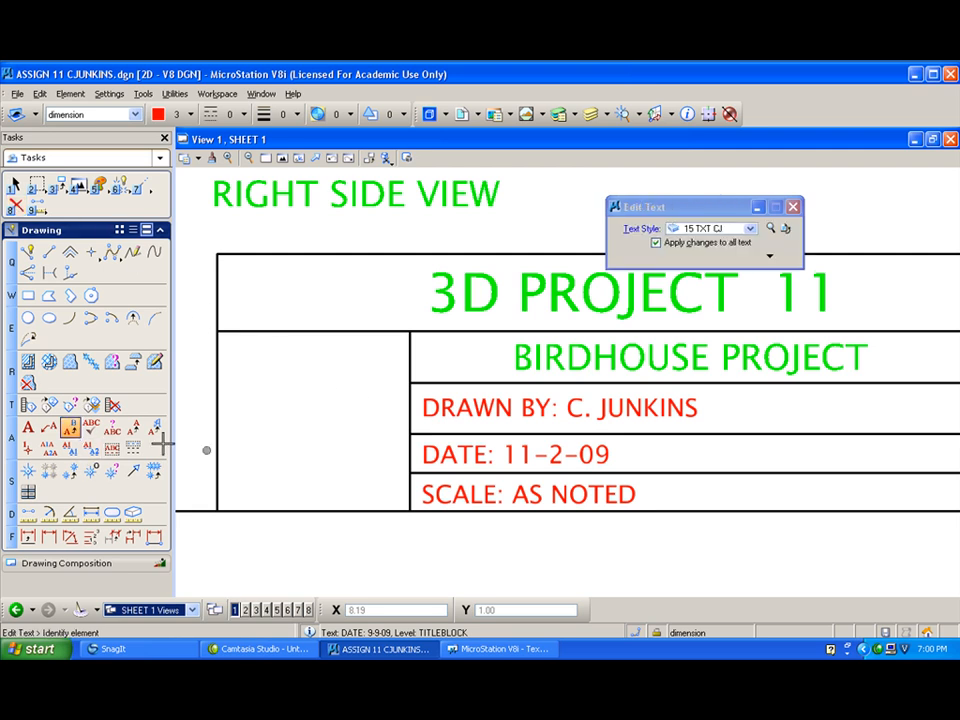
left_click(561, 455)
left_click(557, 514)
double_click(559, 513)
type("4-09")
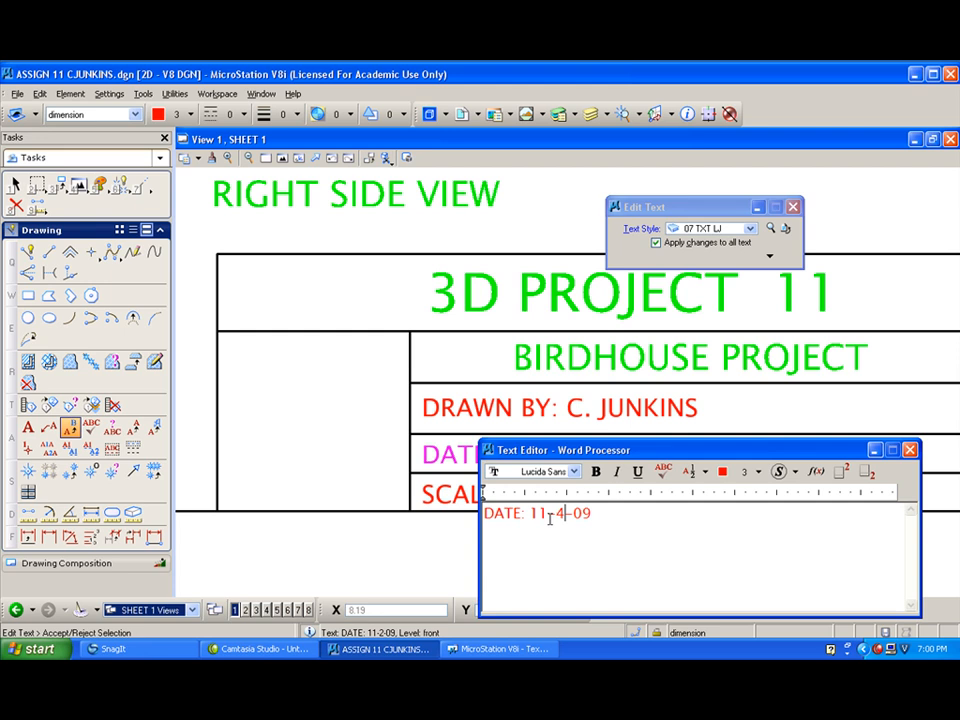
left_click(351, 443)
- Delete the leftover SECTION A-A label below the front view
scroll(351, 443, "down", 3)
mouse_move(574, 506)
left_mouse_down("shift")
mouse_move(432, 475)
mouse_move(347, 474)
mouse_move(451, 452)
left_mouse_up("shift")
left_click(15, 205)
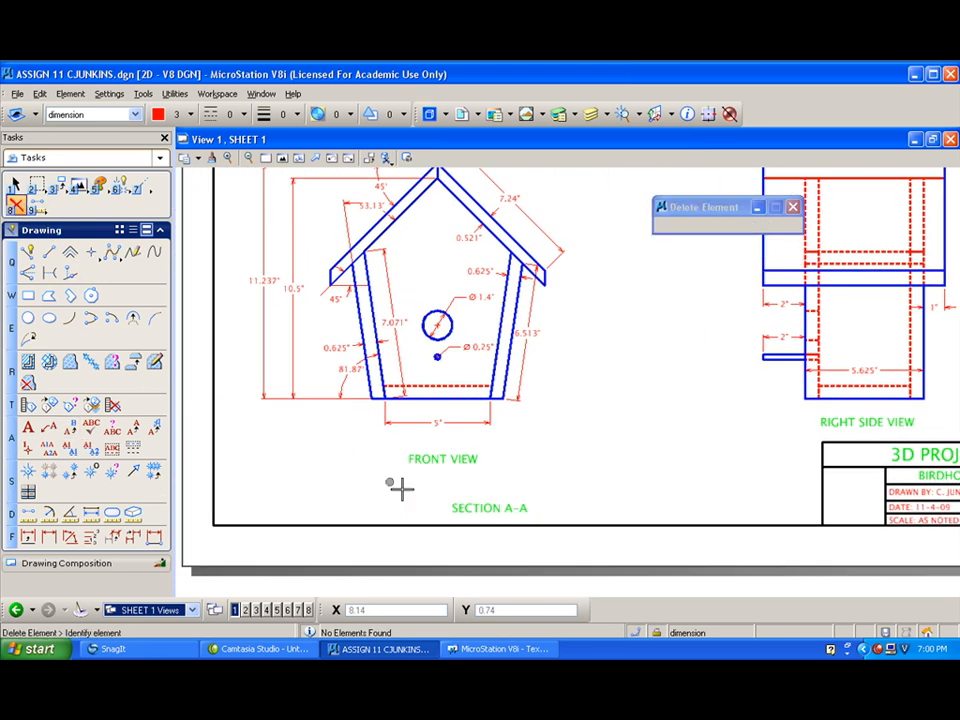
left_click(478, 508)
- Copy the title block's SCALE: AS NOTED text beneath the FRONT VIEW and PERSPECTIVE labels
left_click(57, 184)
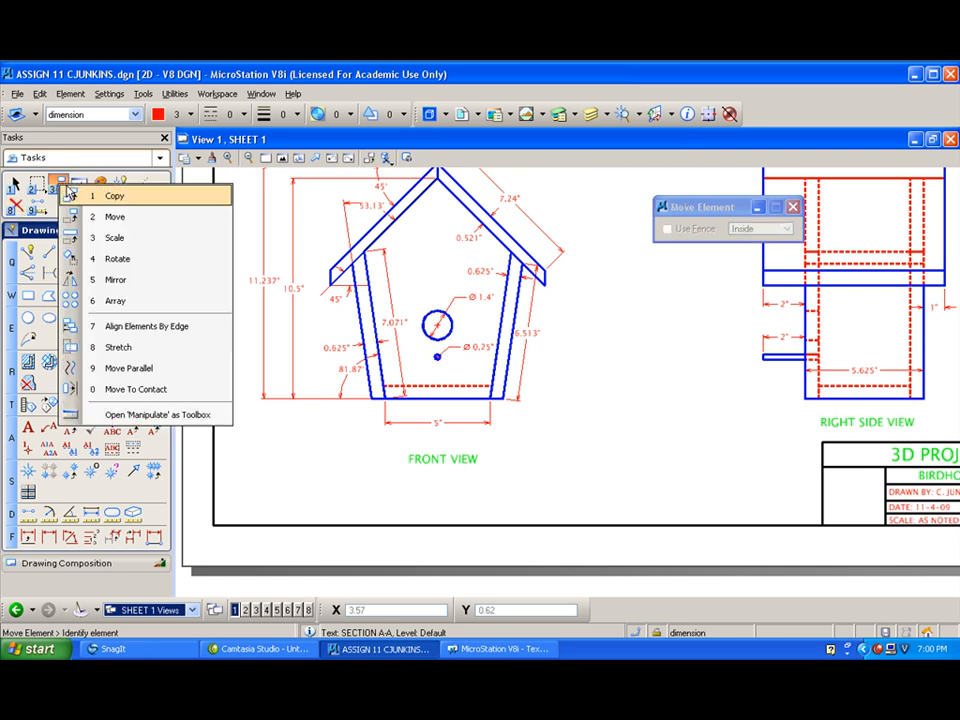
left_click(95, 195)
left_click(918, 521)
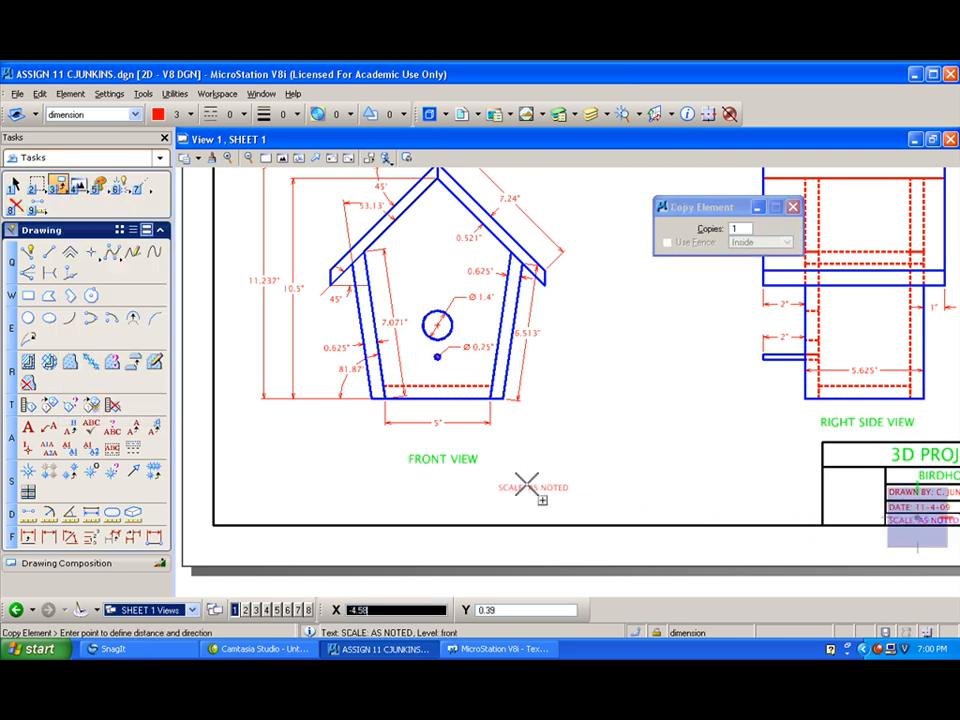
scroll(530, 480, "down", 3)
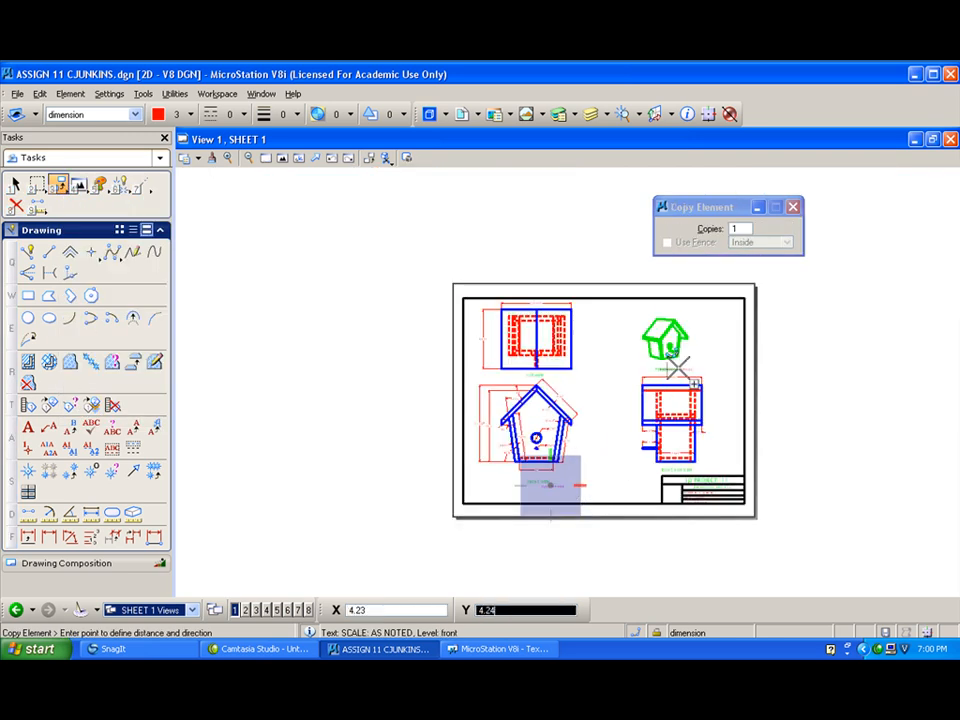
scroll(680, 365, "up", 1)
scroll(678, 380, "up", 5)
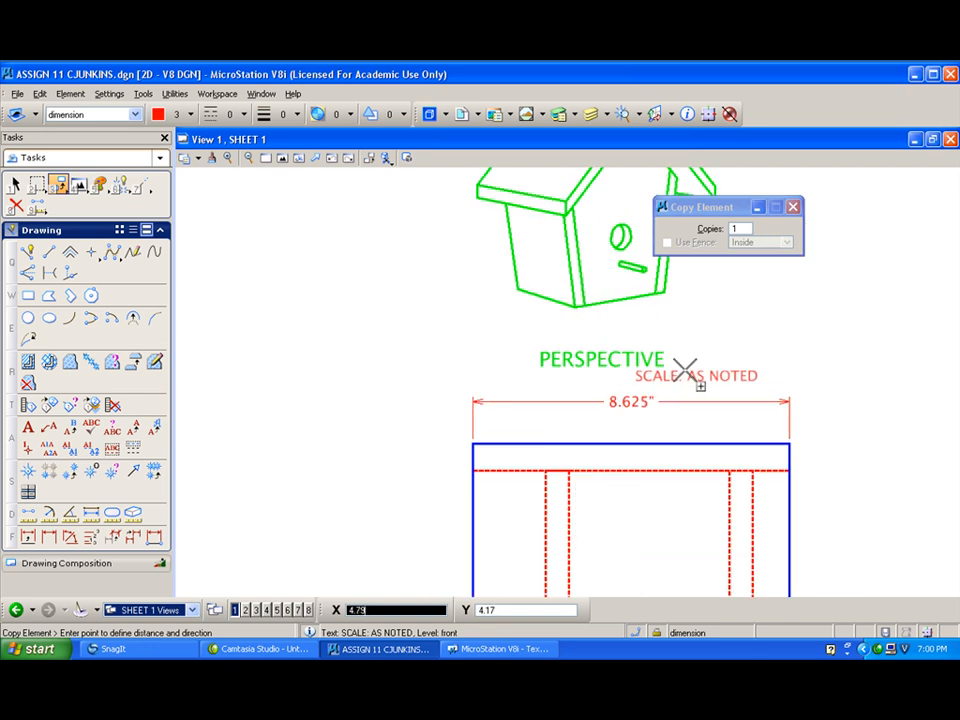
left_click(686, 370)
right_click(686, 370)
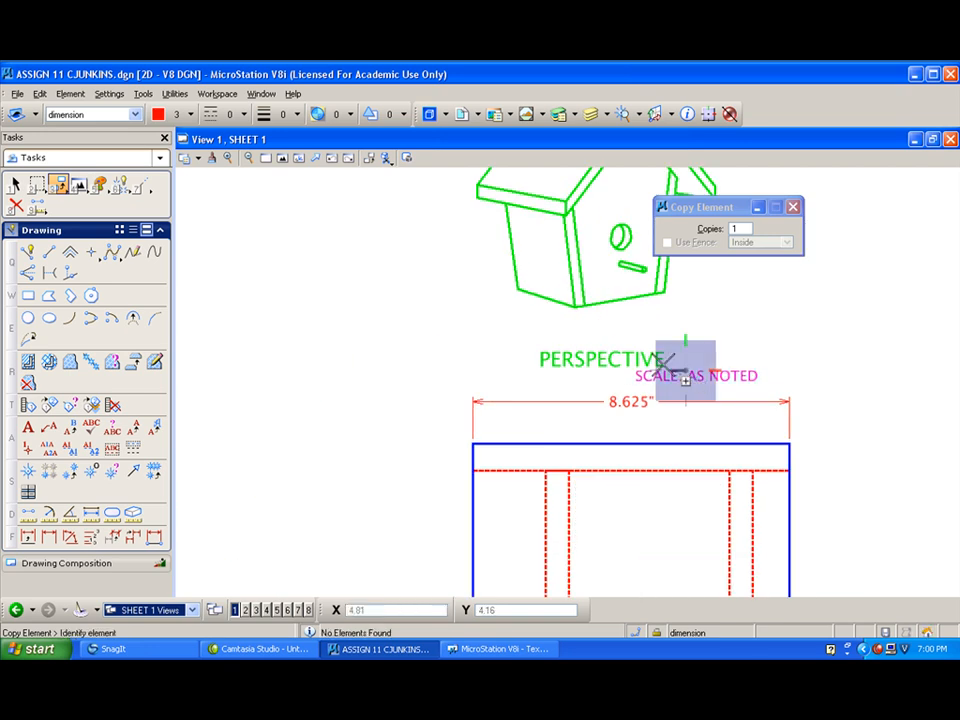
- Change the scale note under PERSPECTIVE to SCALE: NTS
left_click(70, 427)
left_click(702, 366)
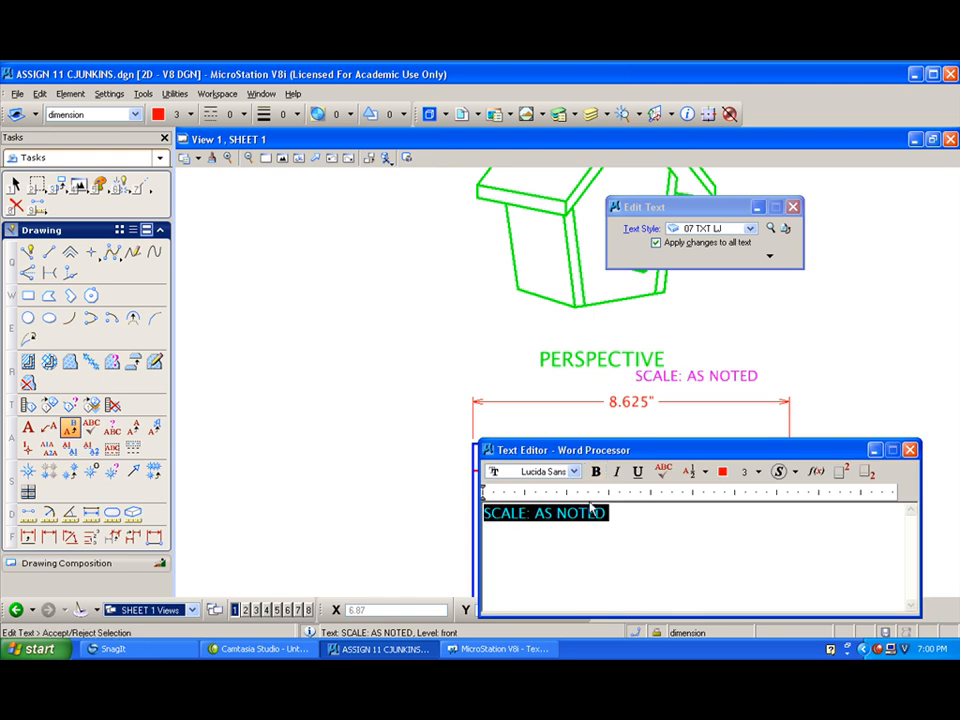
left_click(538, 515)
left_click_drag(538, 515, 628, 512)
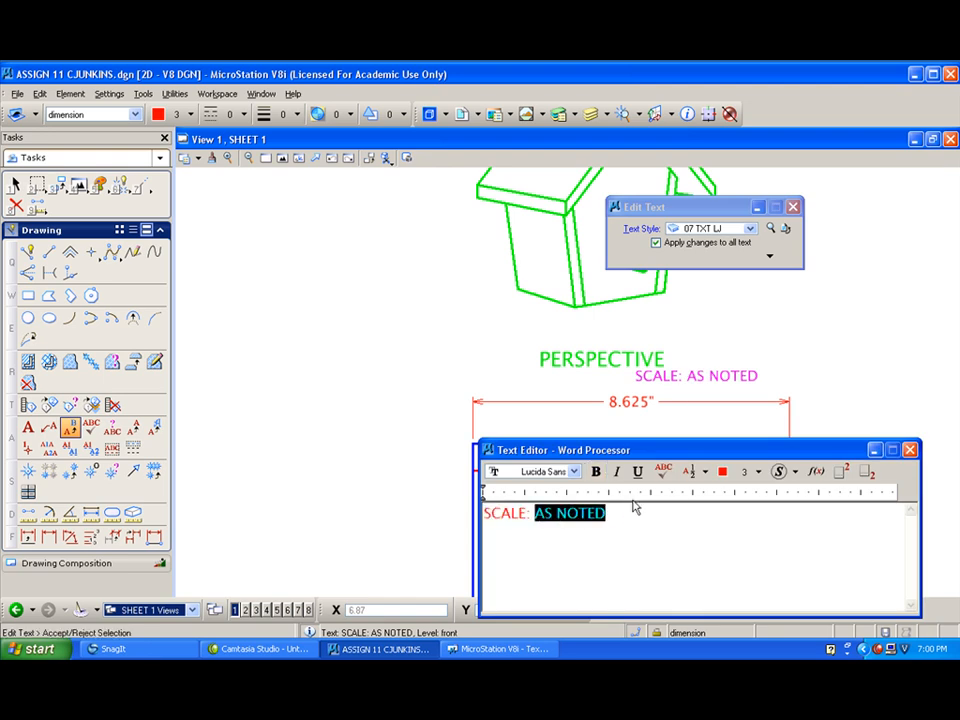
type("NT")
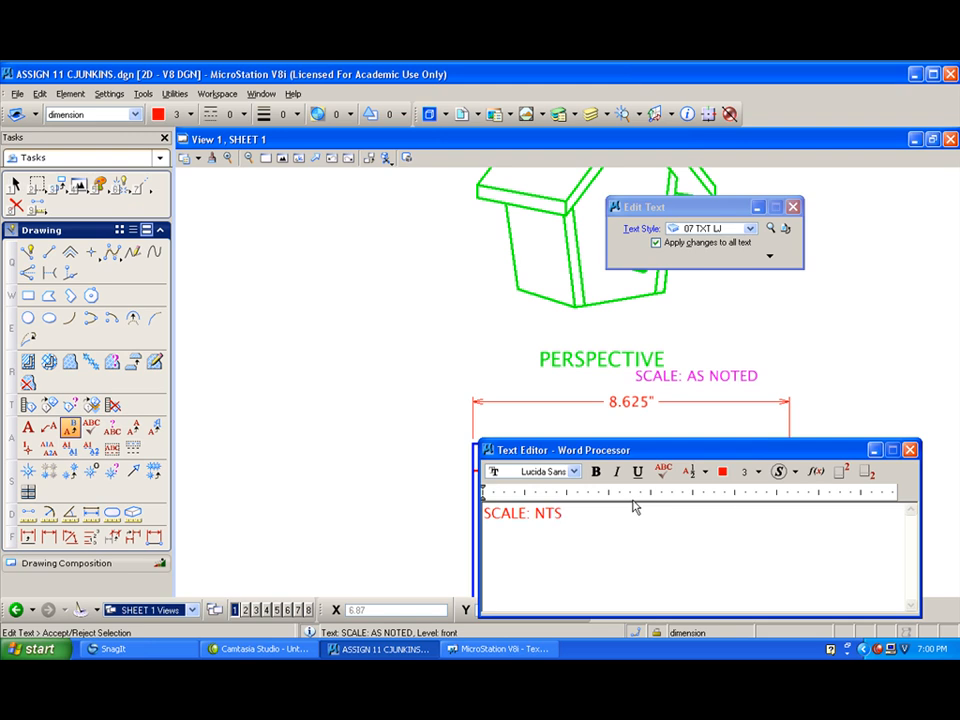
left_click(351, 368)
- Change the scale note under FRONT VIEW to SCALE: QUARTER SCALE (ALL ORTHOGRAPHIC VIEWS)
scroll(321, 424, "down", 3)
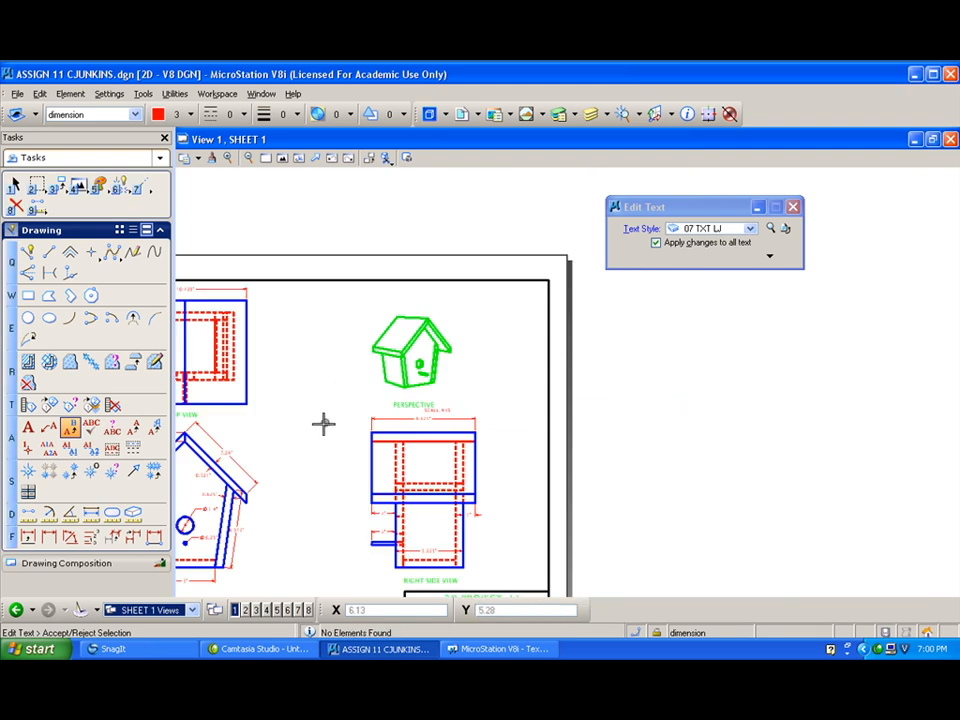
scroll(292, 444, "up", 5)
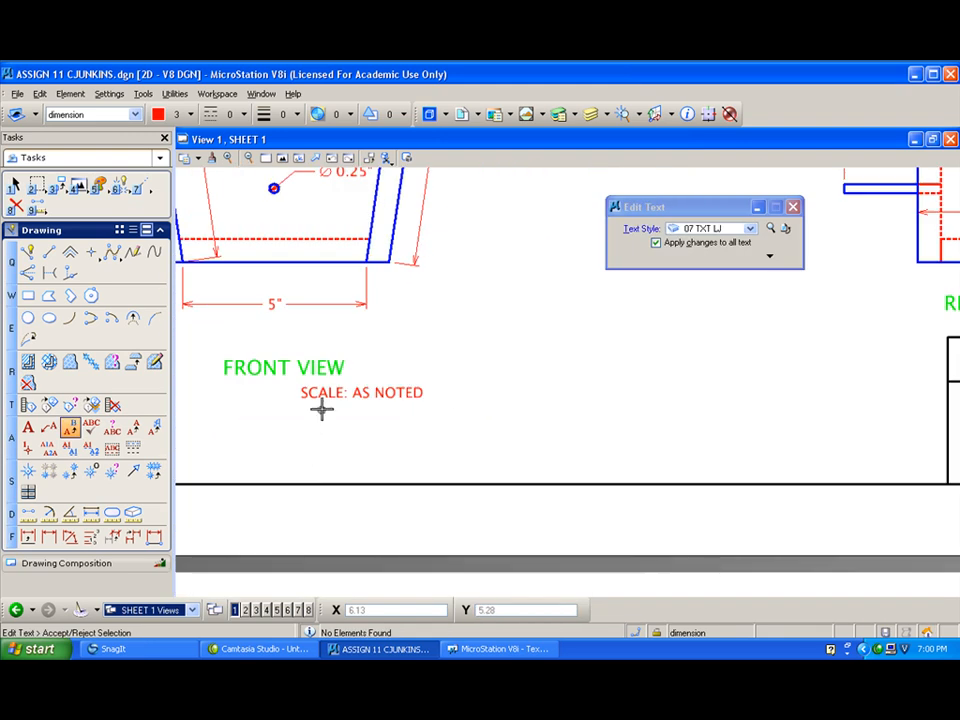
left_click(377, 392)
left_click_drag(537, 514, 648, 526)
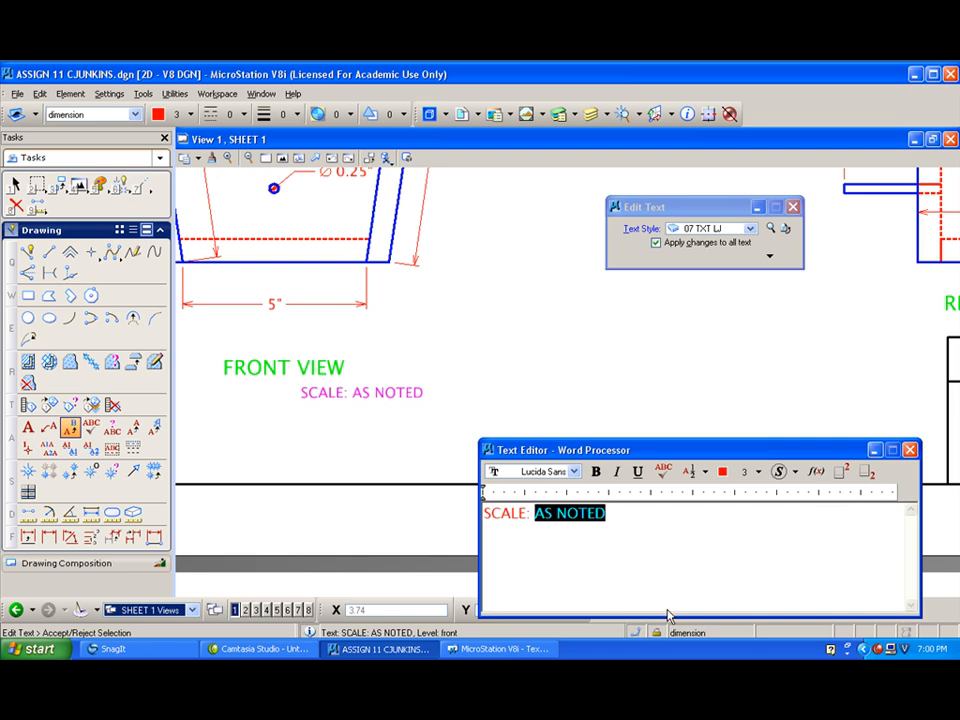
type("QUARTER SCALE")
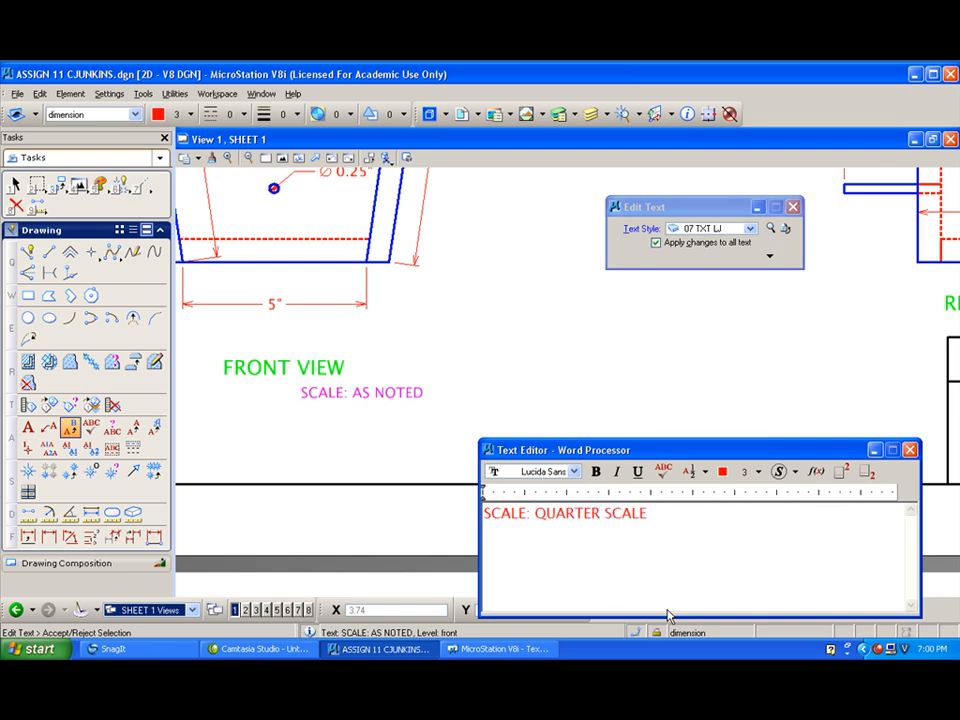
type(" (ALL ORTHOGRAPHIC VIEWS")
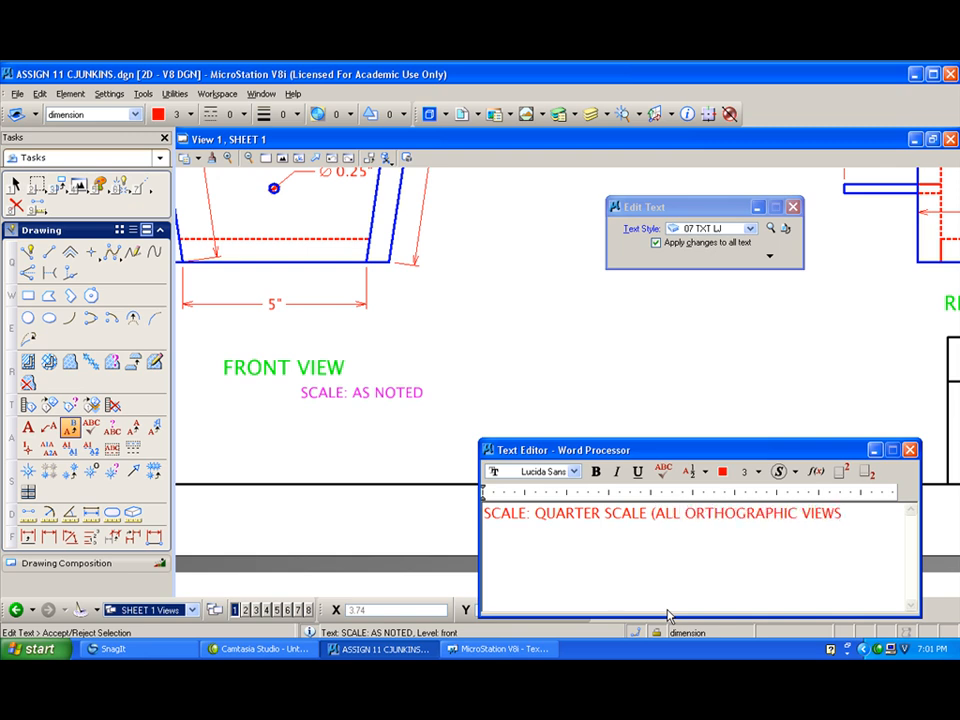
type(")")
left_click(478, 328)
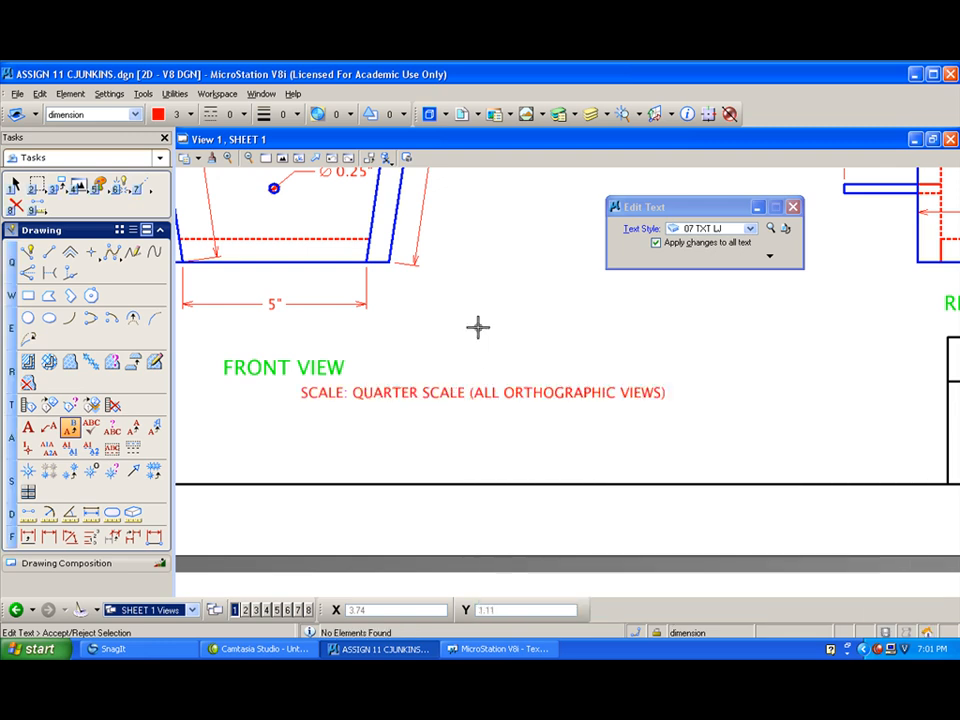
- Set up a print of the full sheet using the printer driver configuration pdfmyprinter.pltcfg from My Documents\CET120CJ\UTILITIES
scroll(483, 320, "down", 5)
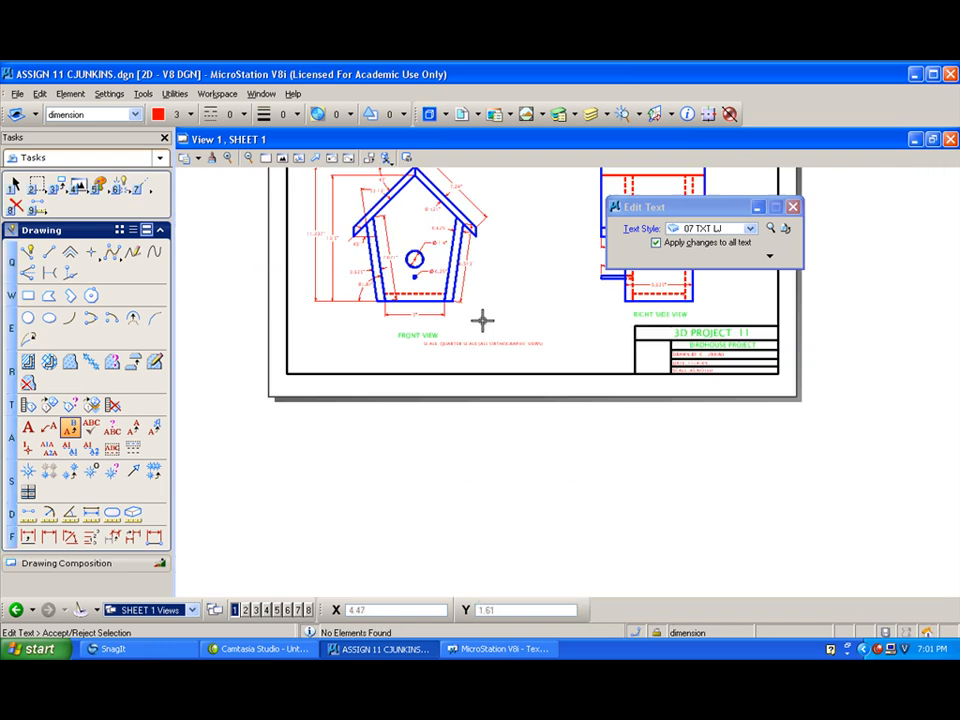
left_click(282, 158)
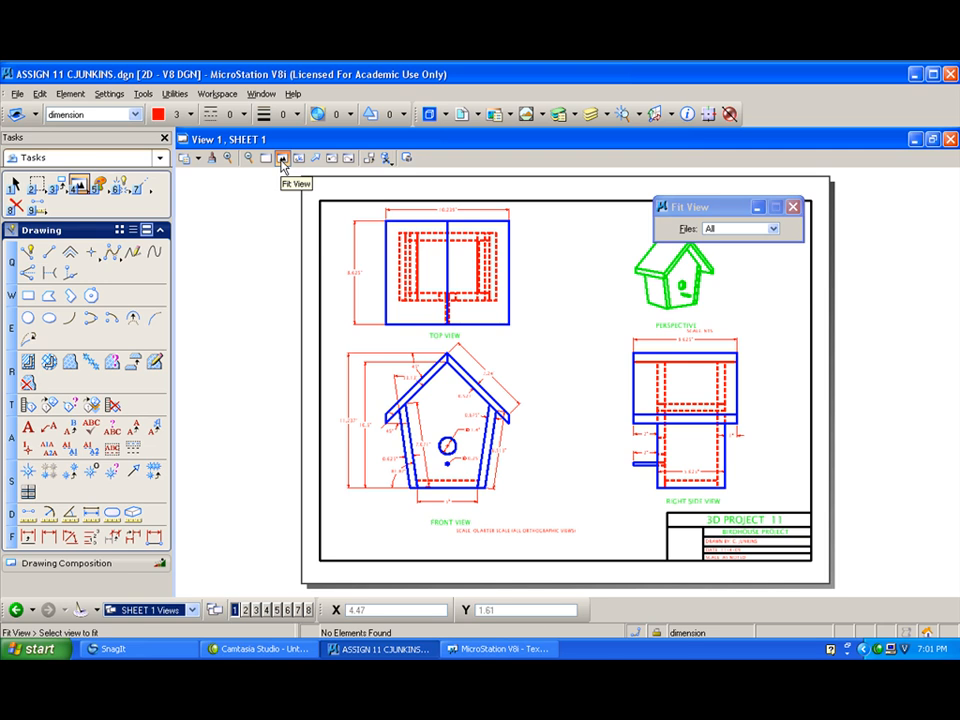
key("ctrl+p")
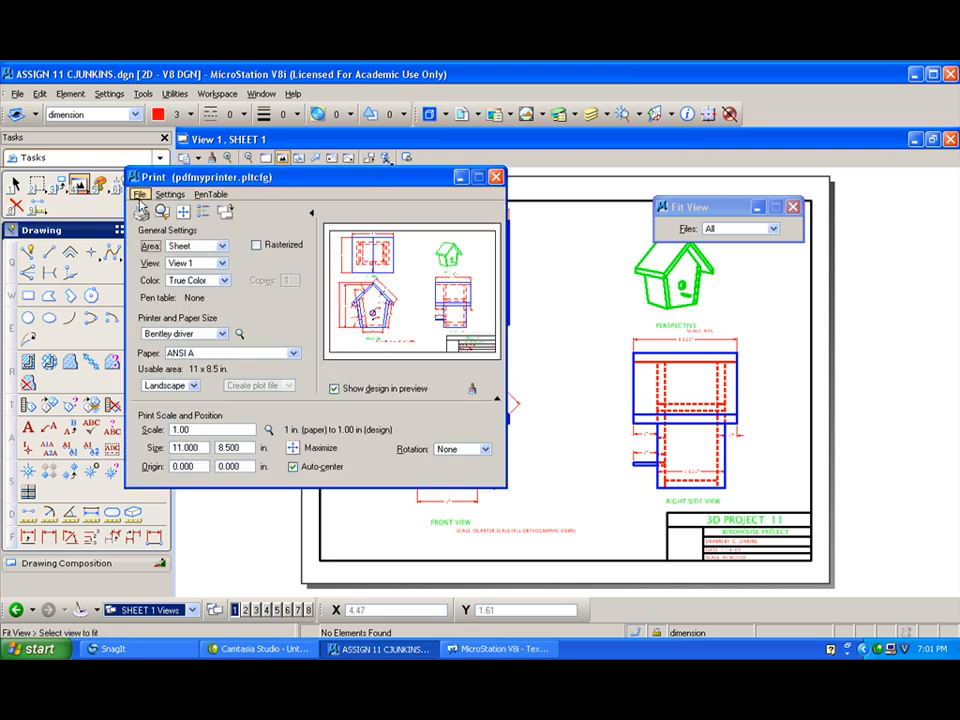
left_click(140, 195)
left_click(160, 304)
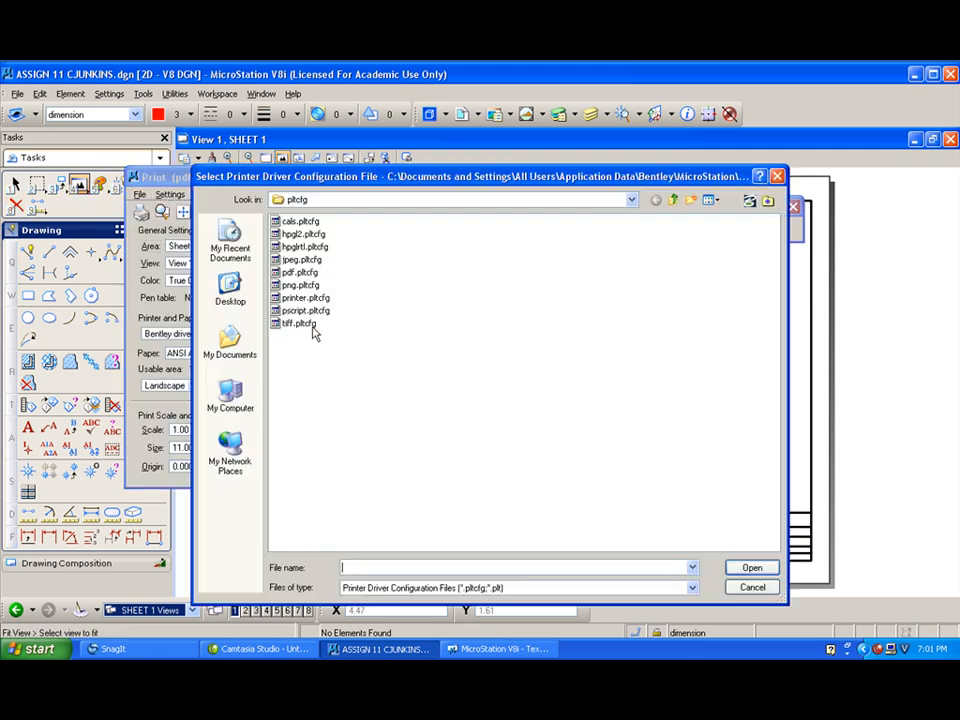
left_click(632, 200)
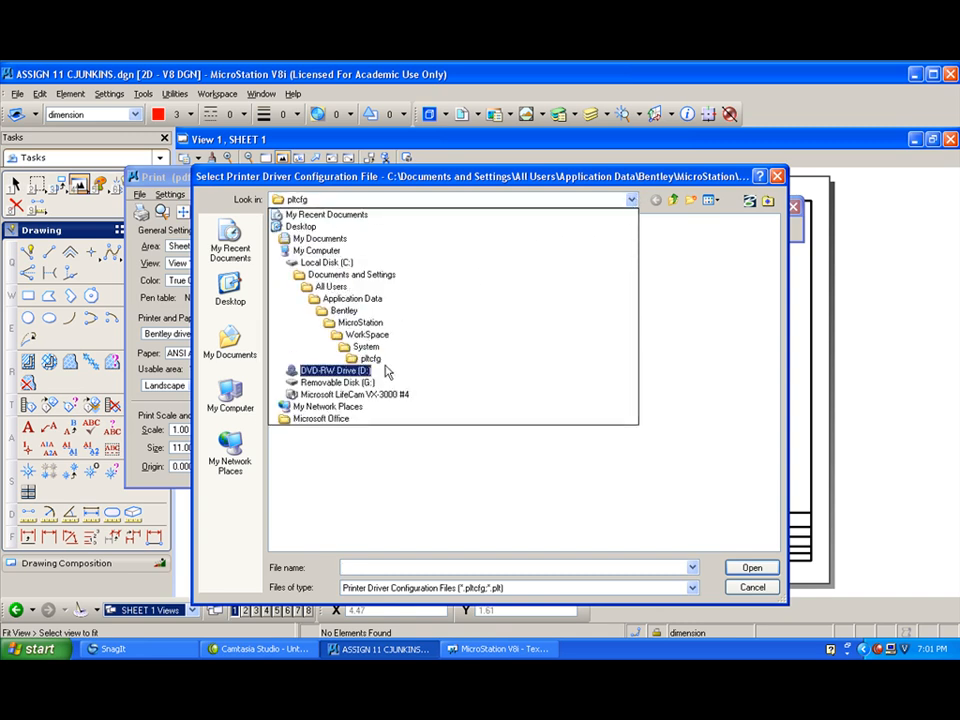
left_click(306, 238)
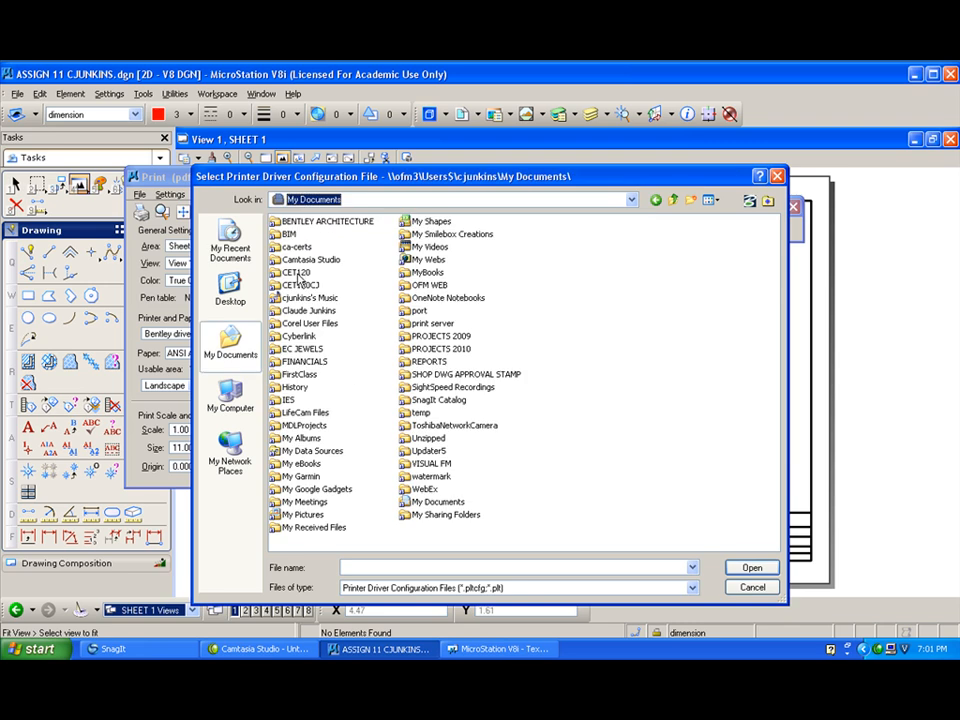
double_click(297, 284)
double_click(296, 274)
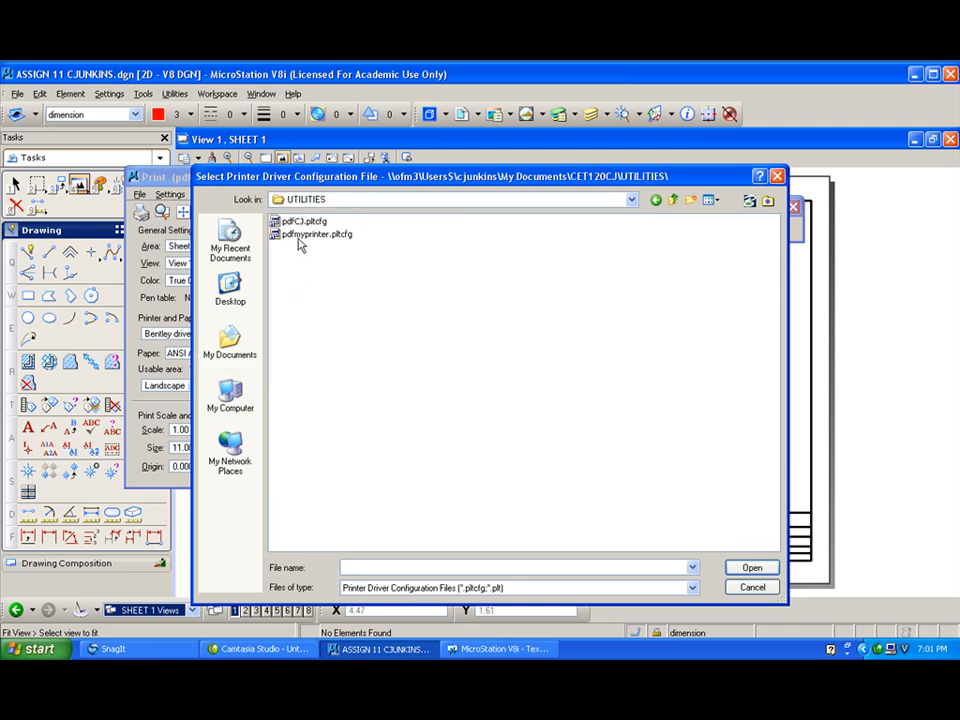
double_click(298, 240)
- Attach the pen table mypenv2.tbl, then preview the sheet and send it to print
left_click(210, 194)
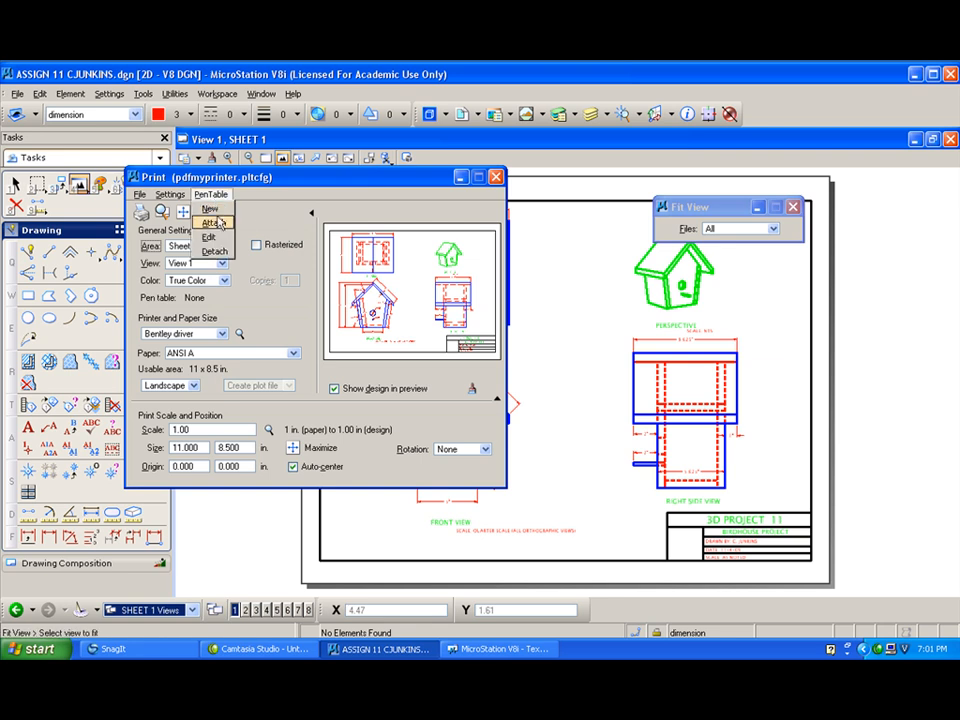
left_click(214, 223)
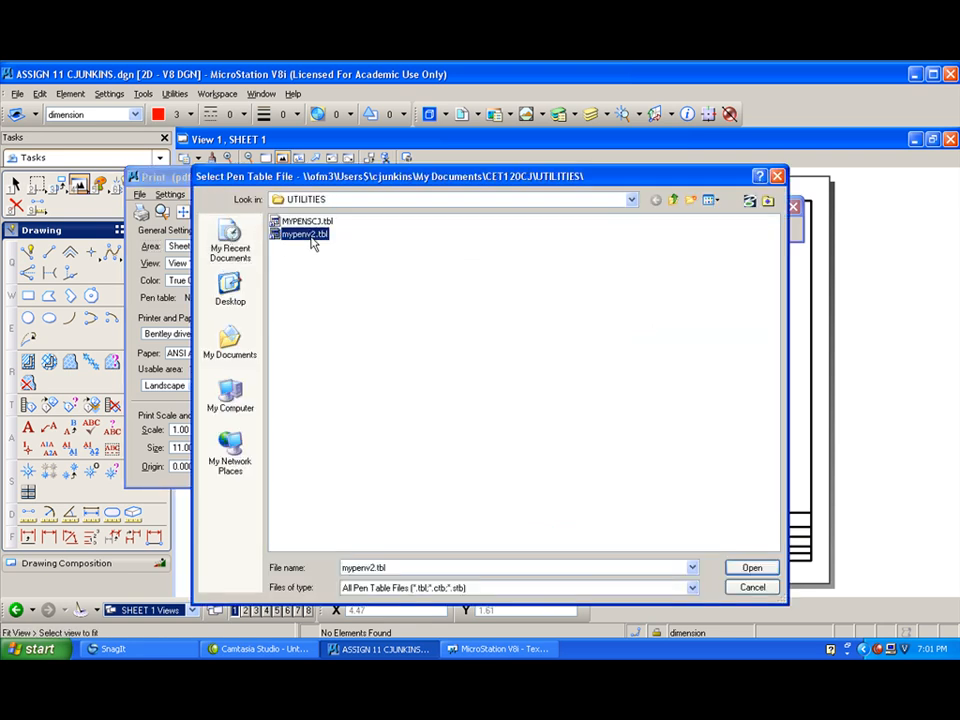
double_click(311, 238)
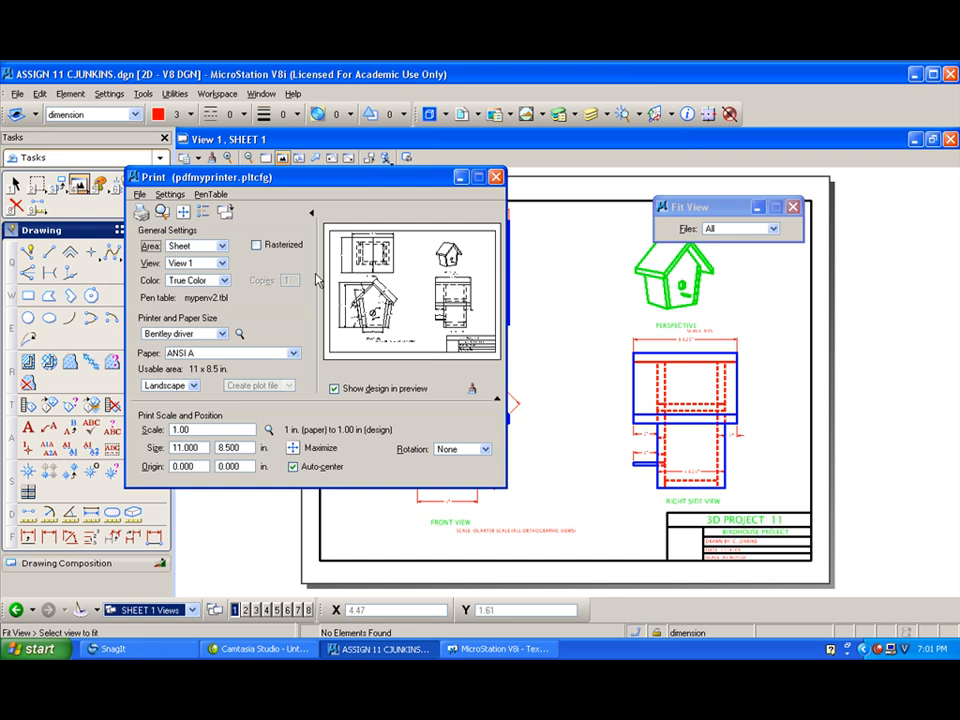
left_click(162, 211)
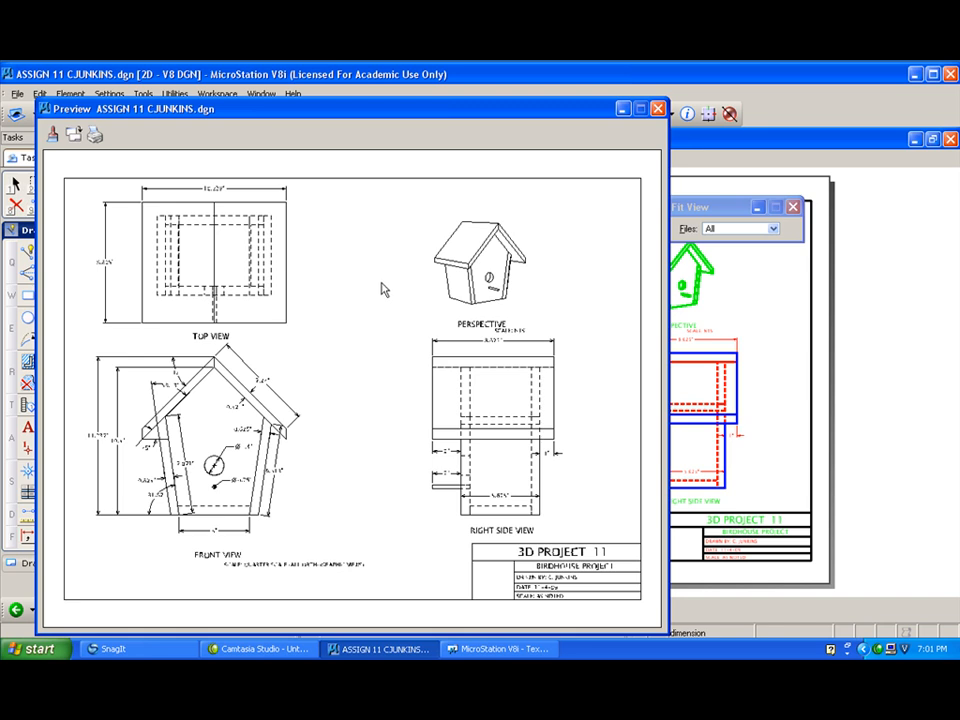
left_click(658, 108)
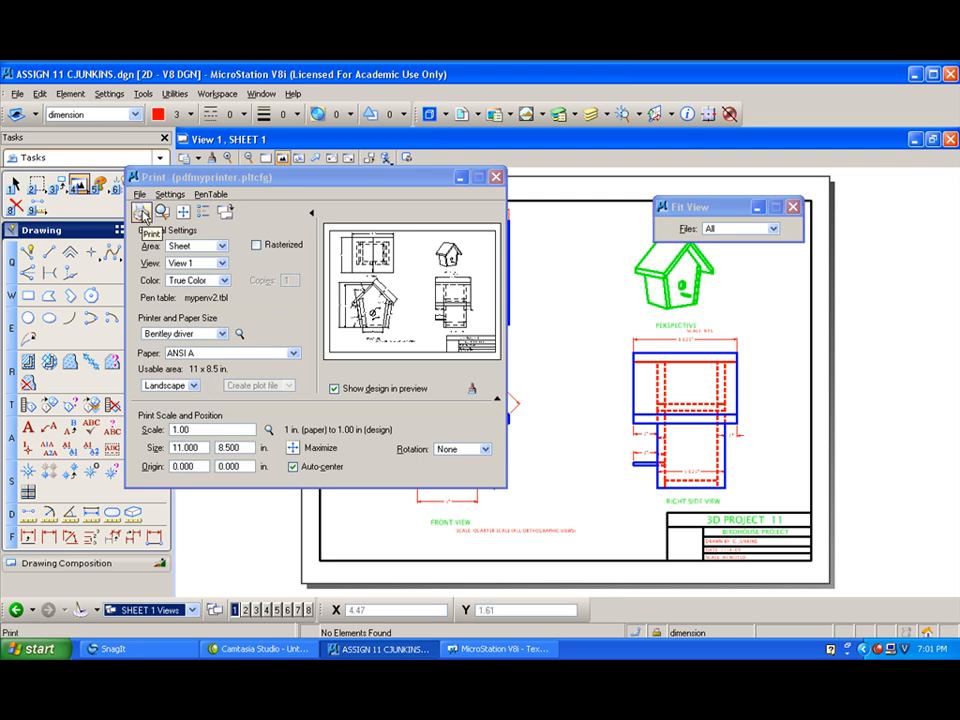
left_click(141, 212)
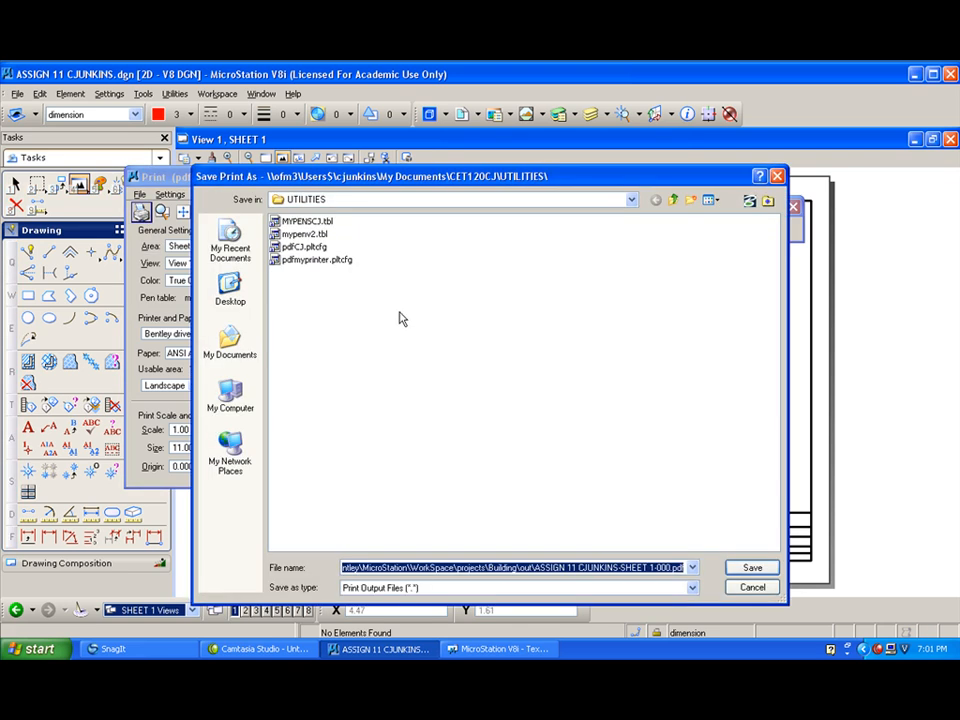
- Try the HOMEWORK folder under My Documents\CET120CJ as the save location for the PDF
left_click(631, 199)
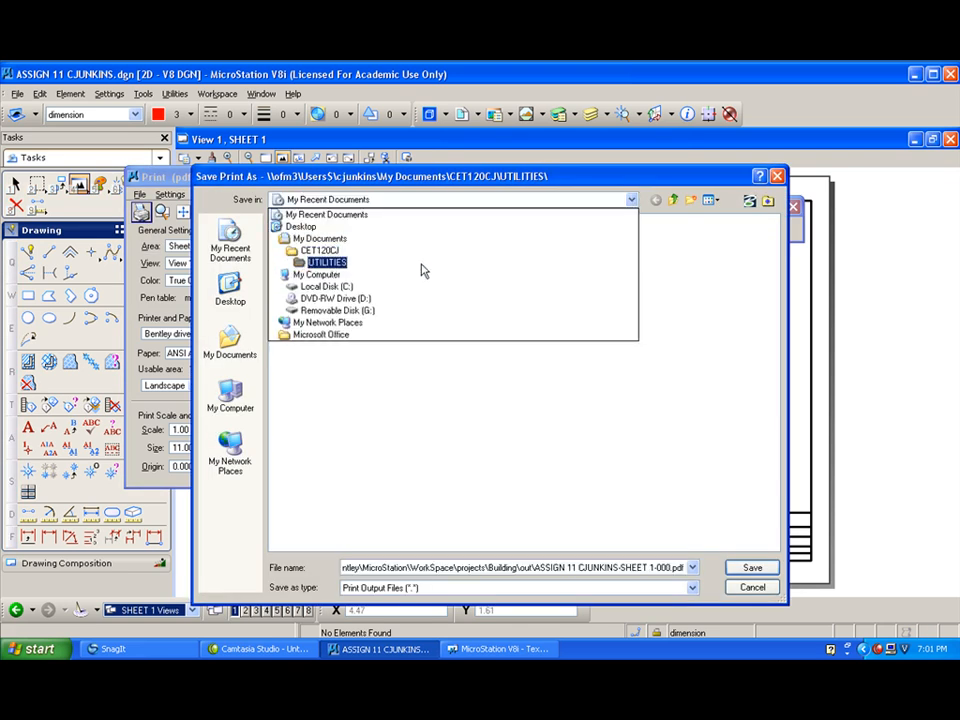
left_click(358, 250)
double_click(292, 214)
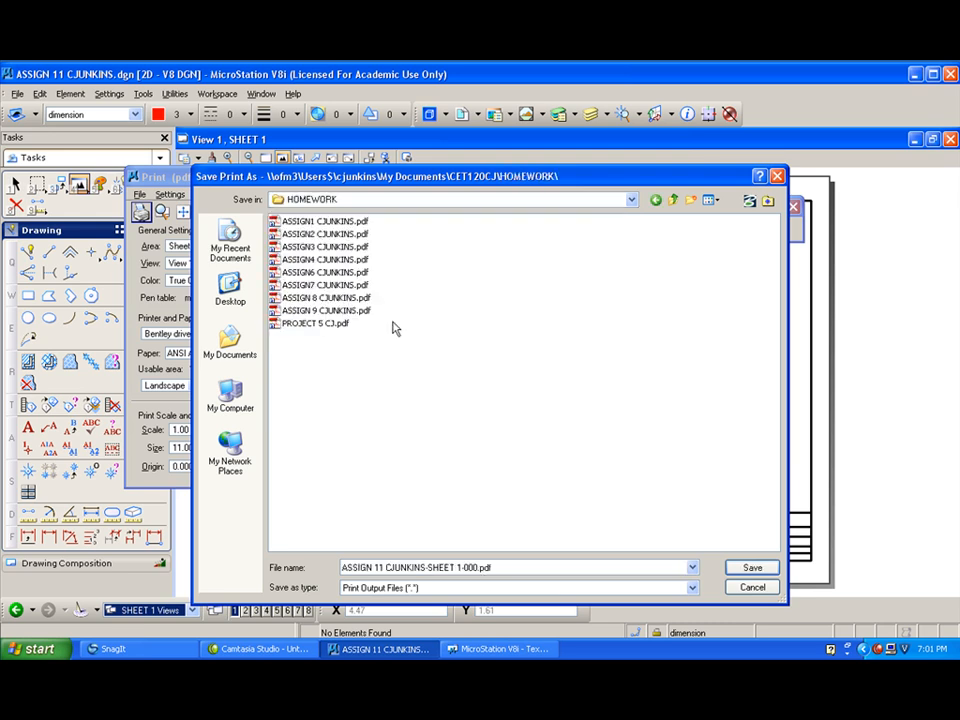
left_click(383, 567)
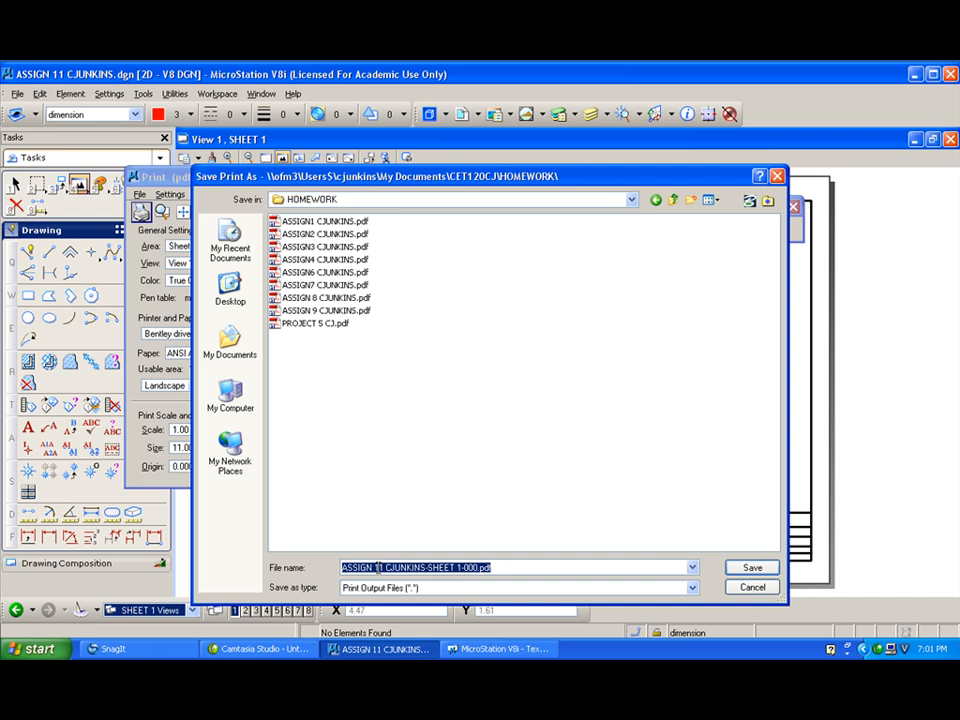
left_click_drag(376, 567, 479, 568)
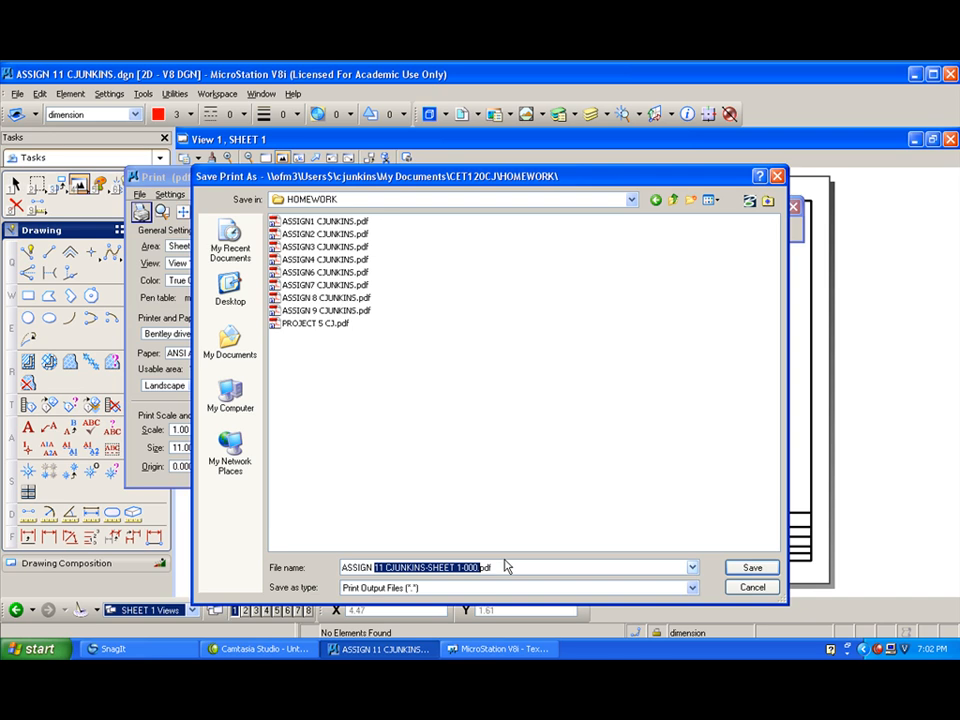
- Save the PDF in G:\cet120a\HOMEWORK without the "-SHEET 1-000" suffix in its file name, and close the print dialog
left_click(632, 200)
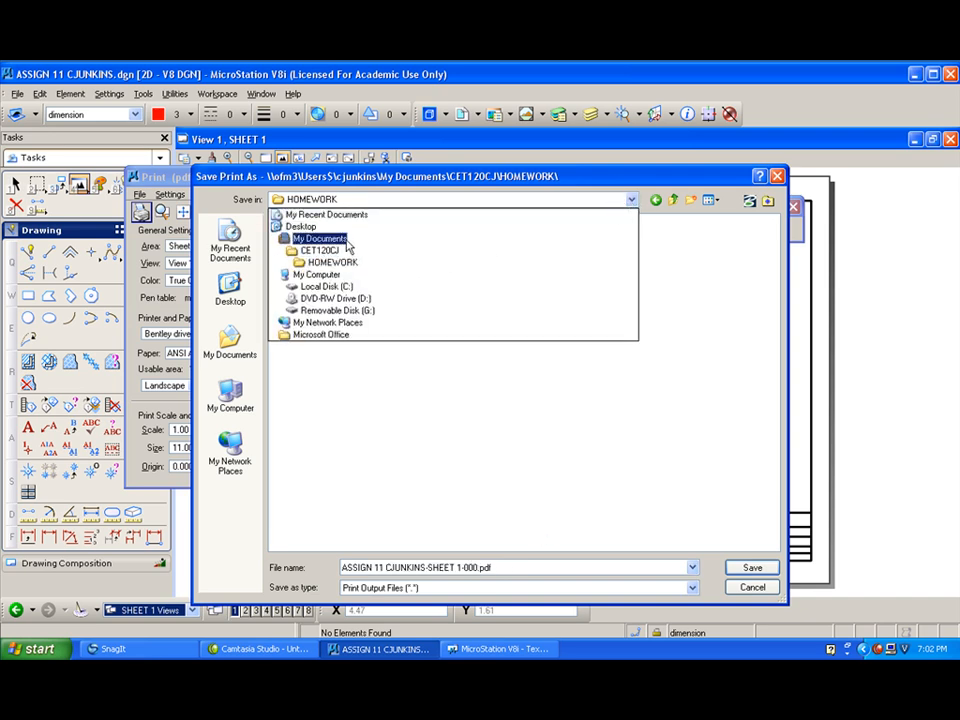
left_click(340, 310)
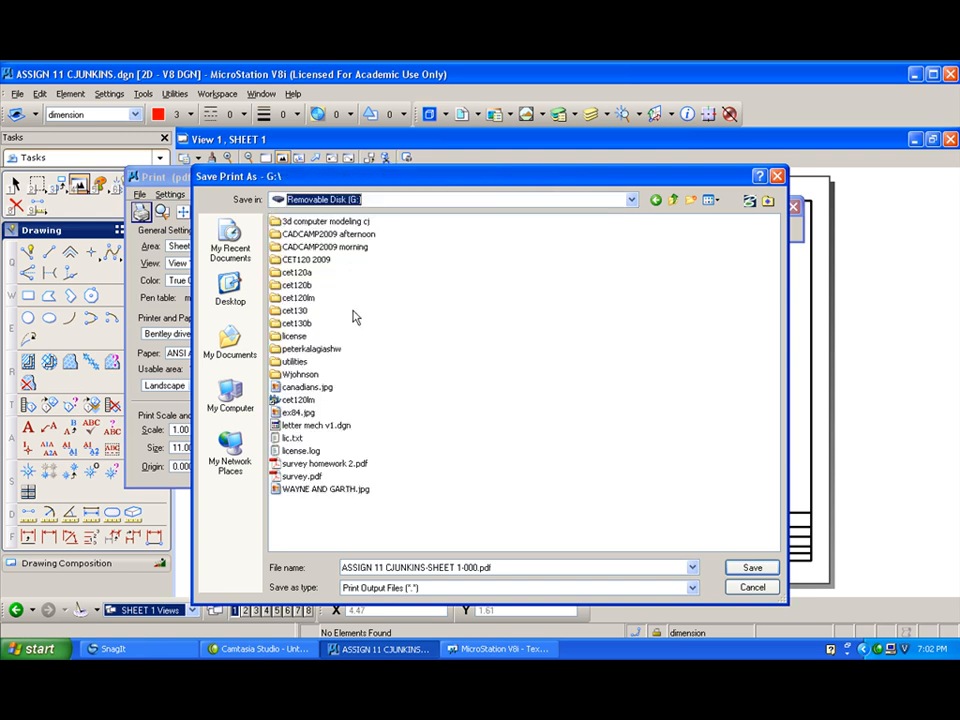
double_click(295, 272)
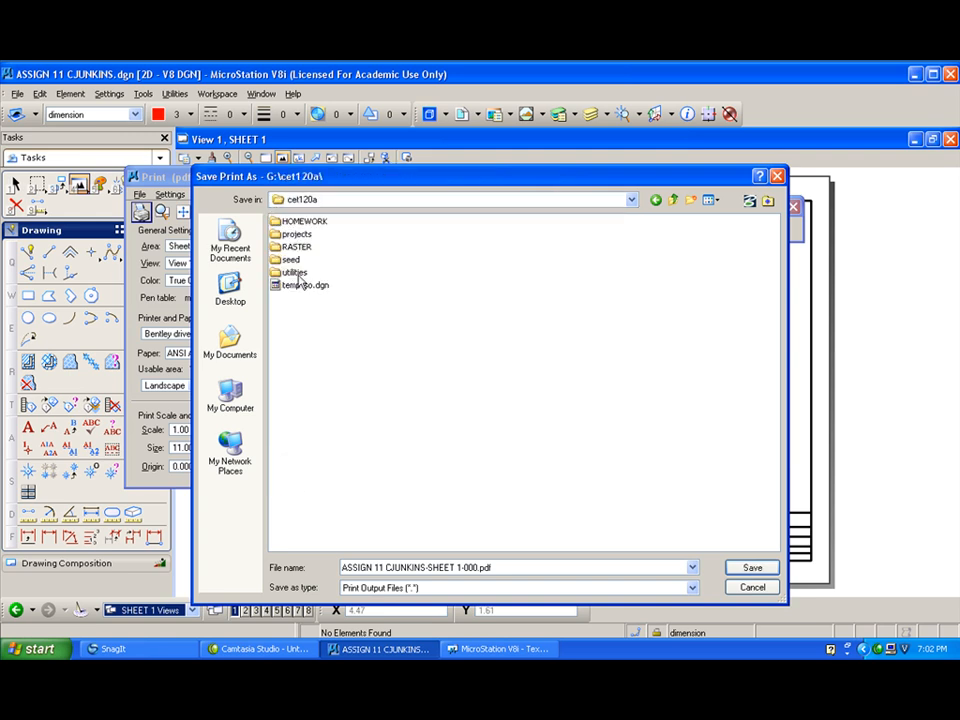
double_click(300, 221)
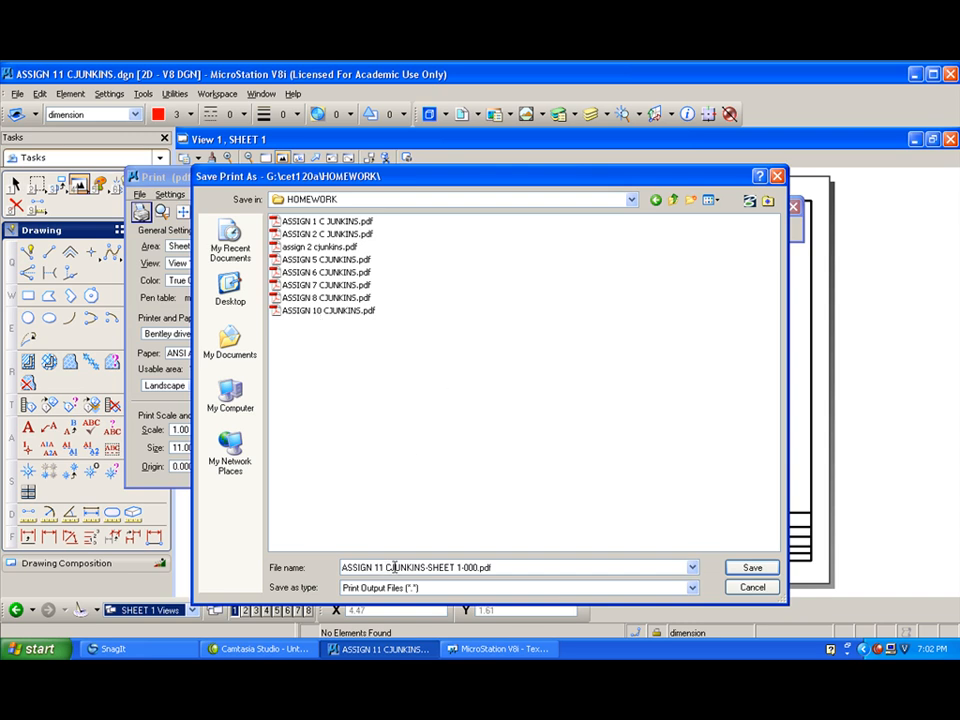
left_click(427, 567)
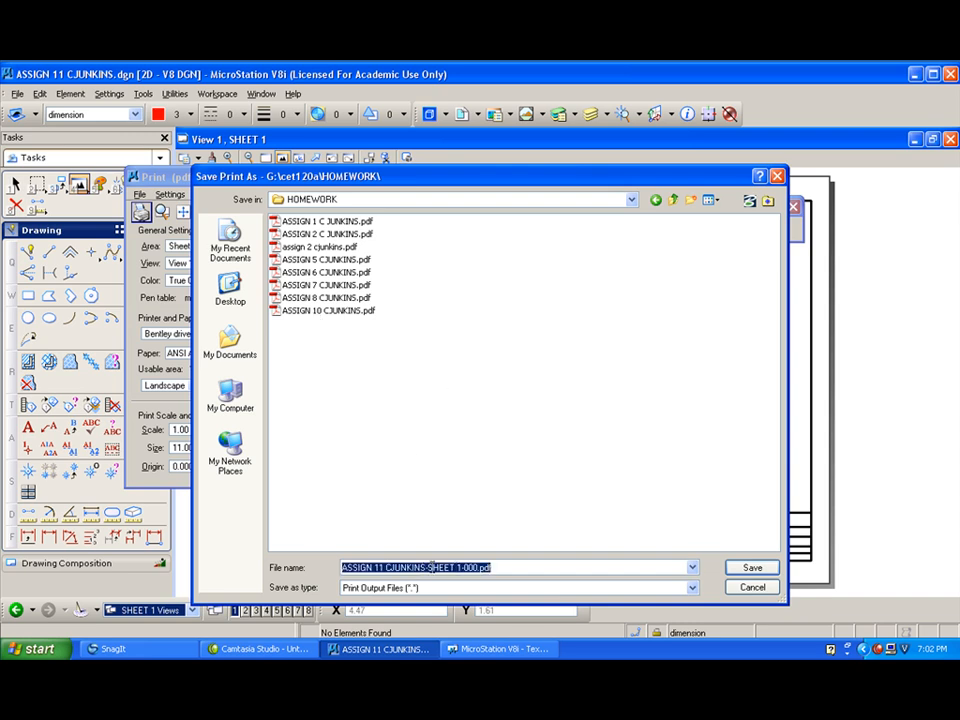
left_click_drag(427, 567, 467, 569)
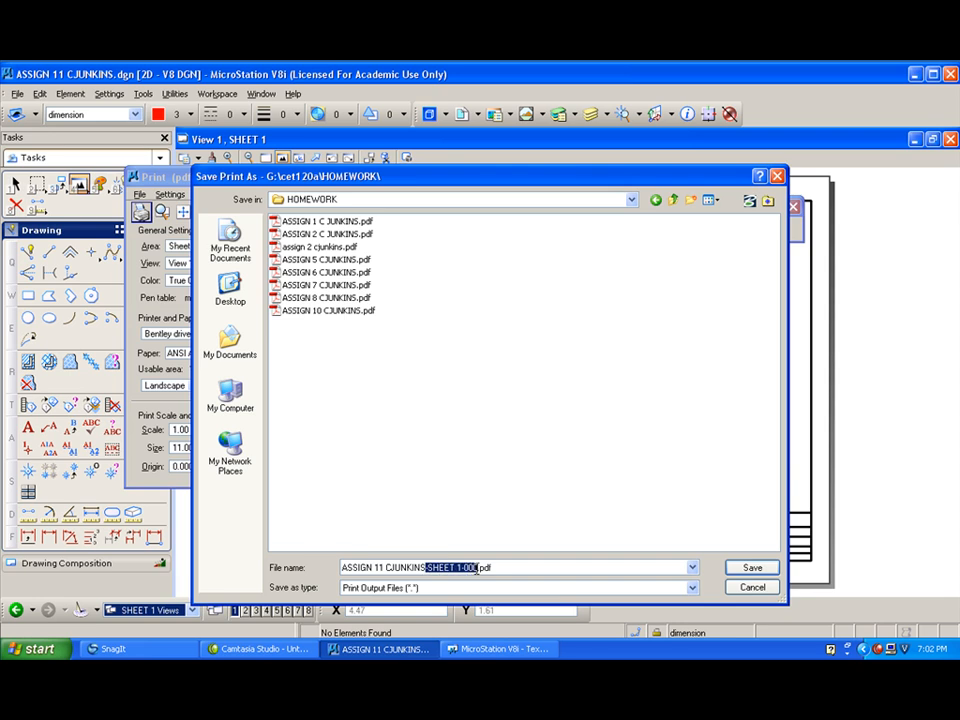
key("BackSpace")
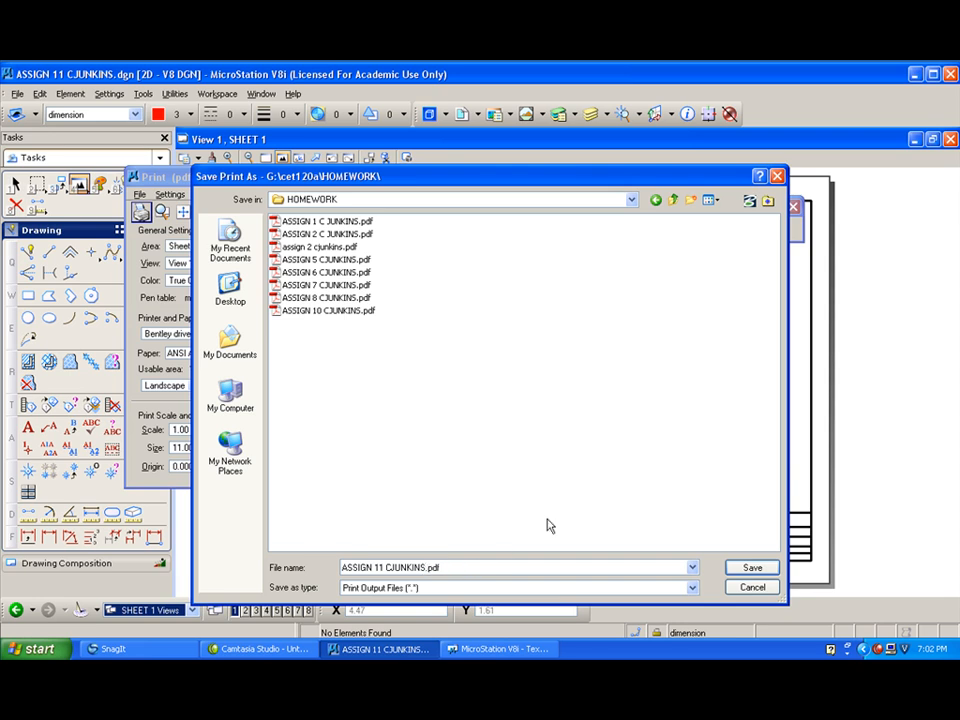
left_click(752, 568)
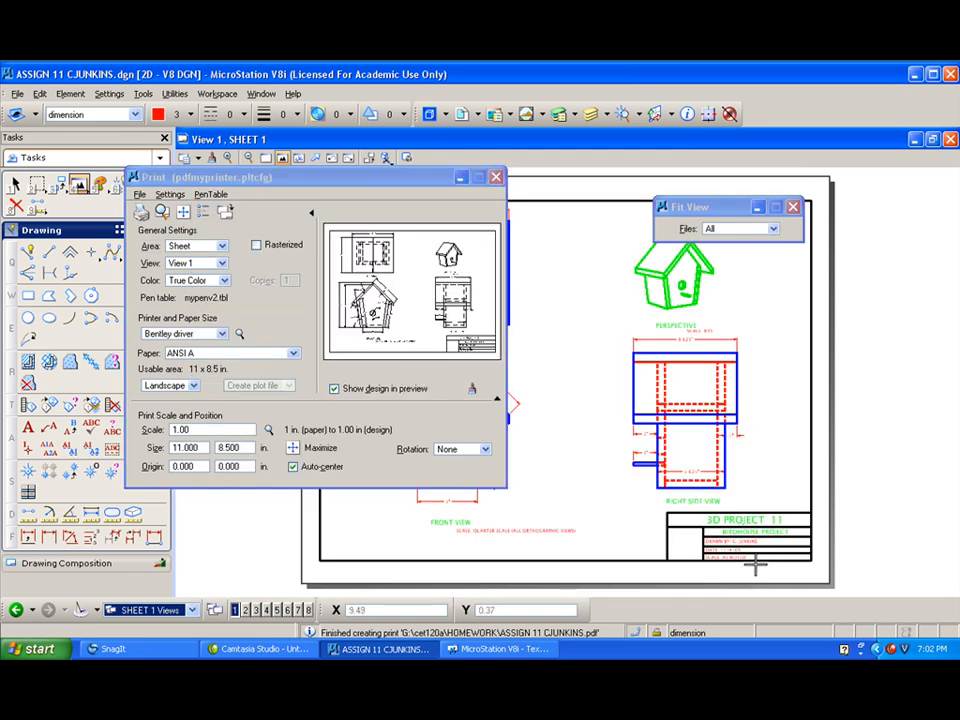
left_click(496, 177)
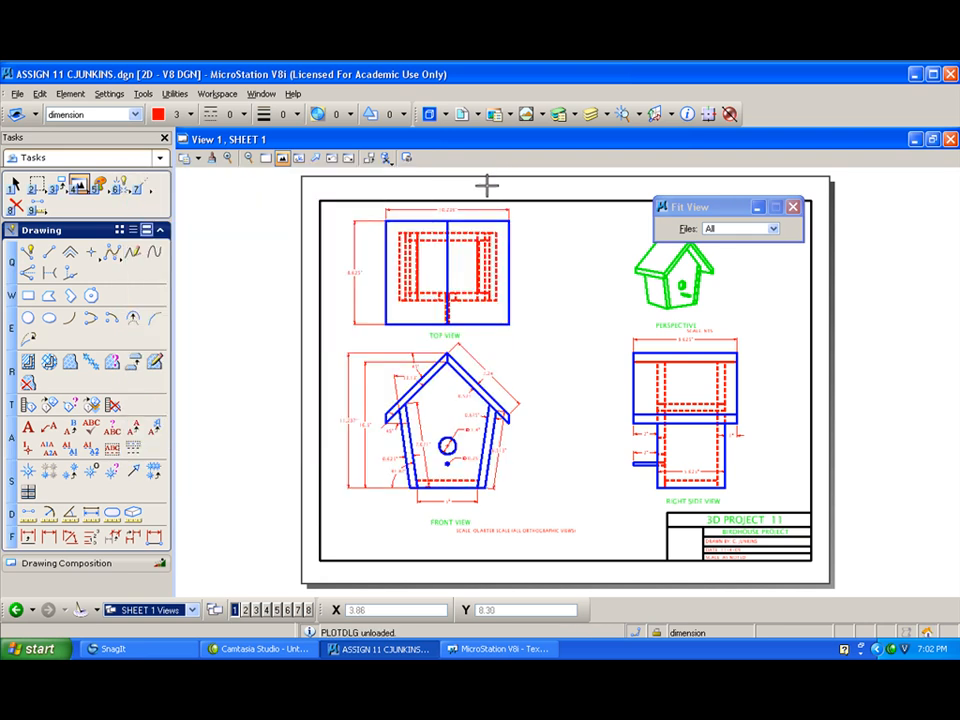